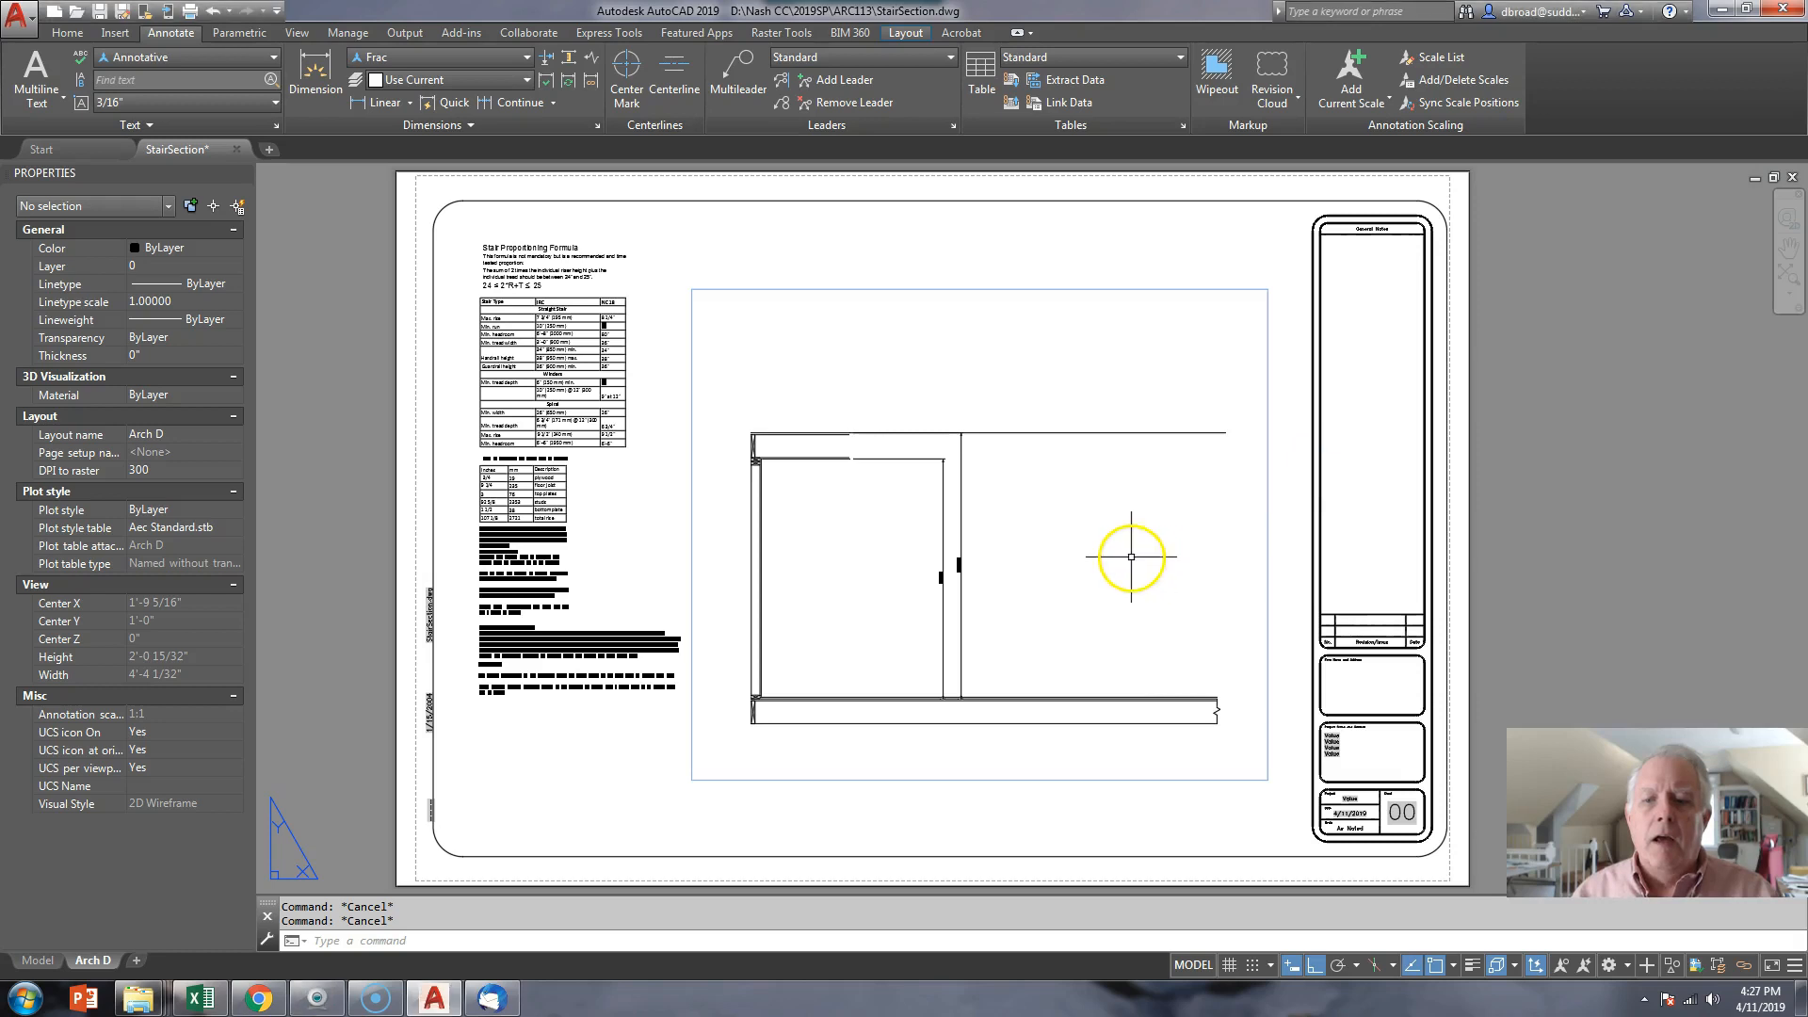
- Select the title block and the layout viewport to inspect their properties and the viewport's scale, then clear the selection
left_click(1425, 325)
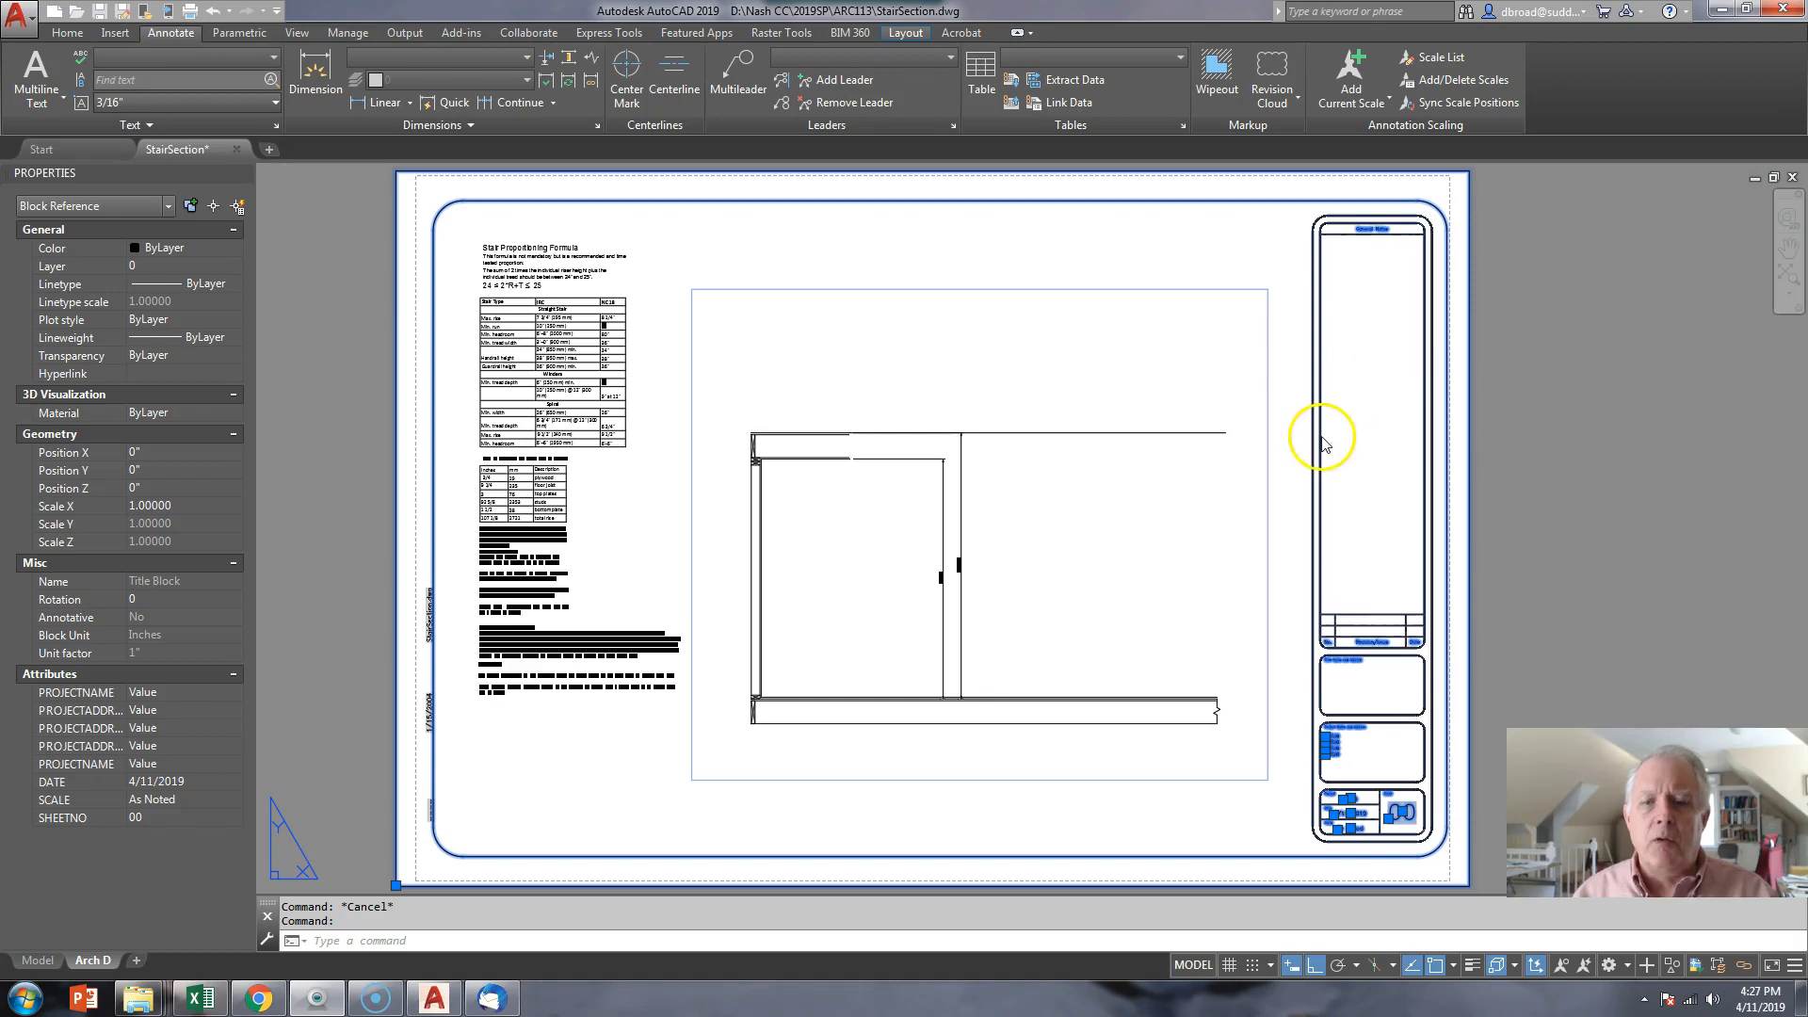
left_click(1126, 287)
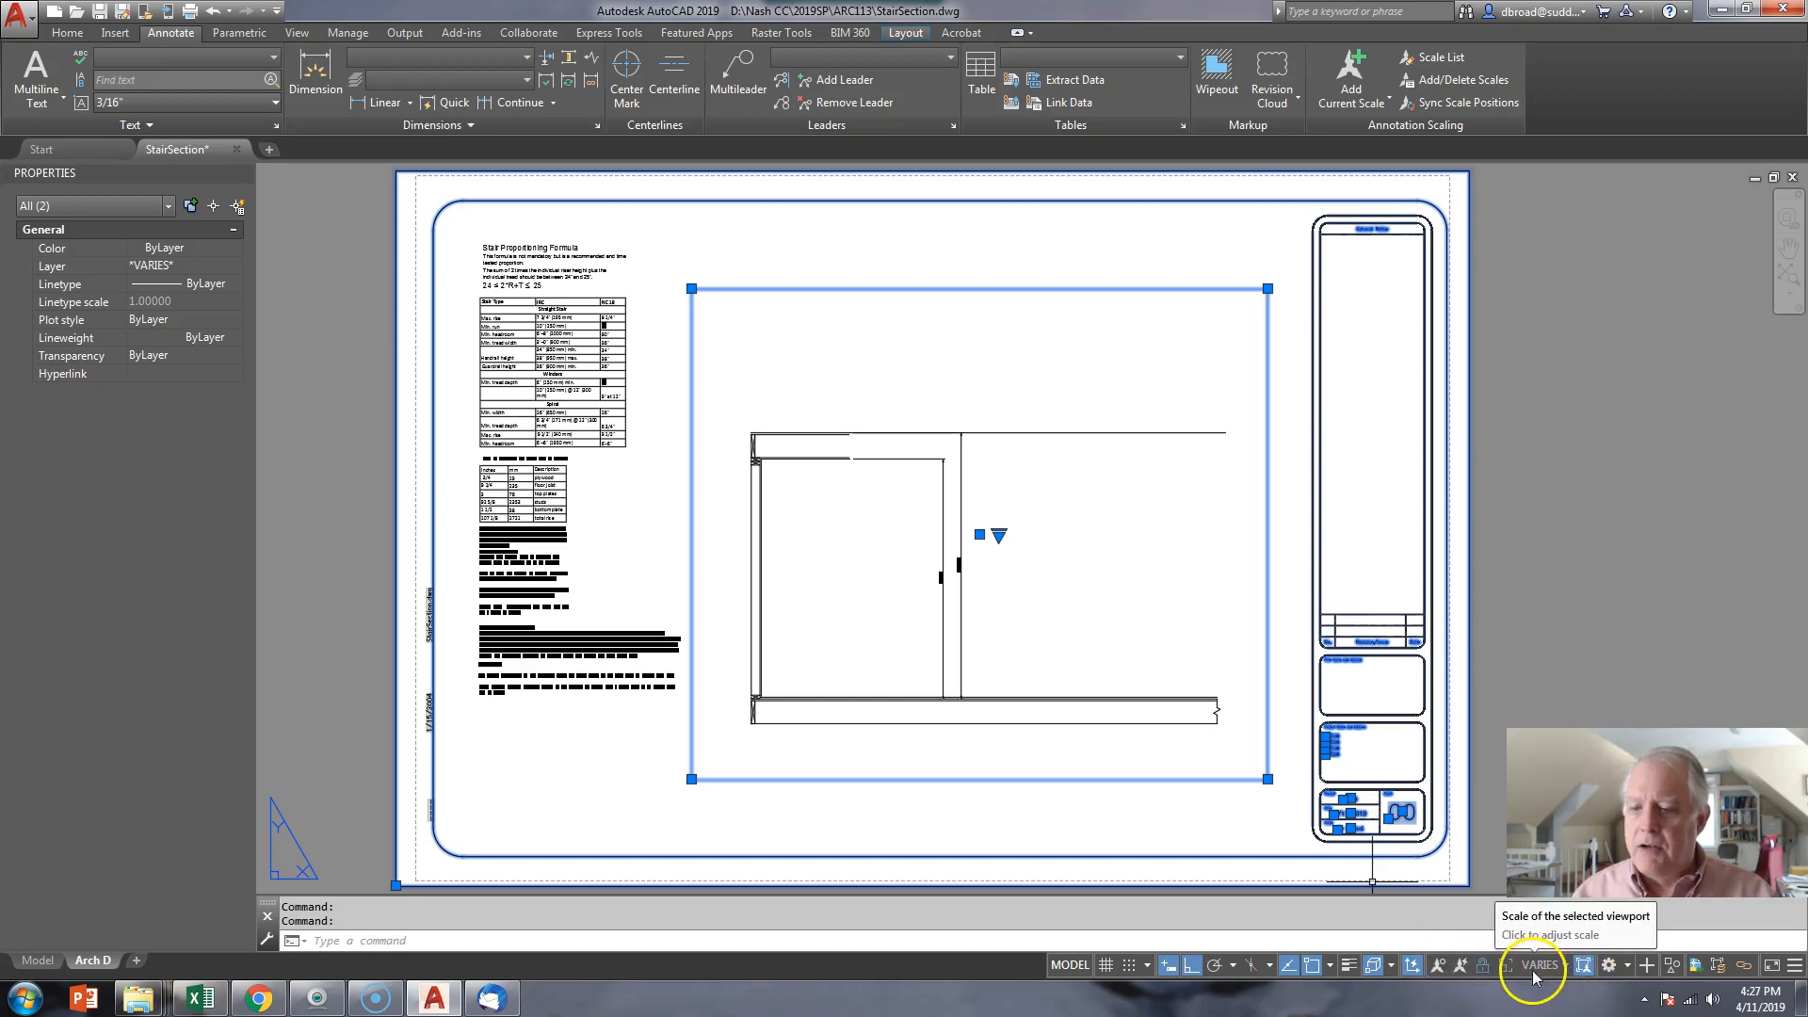
key("Escape")
key("Escape")
left_click(1125, 295)
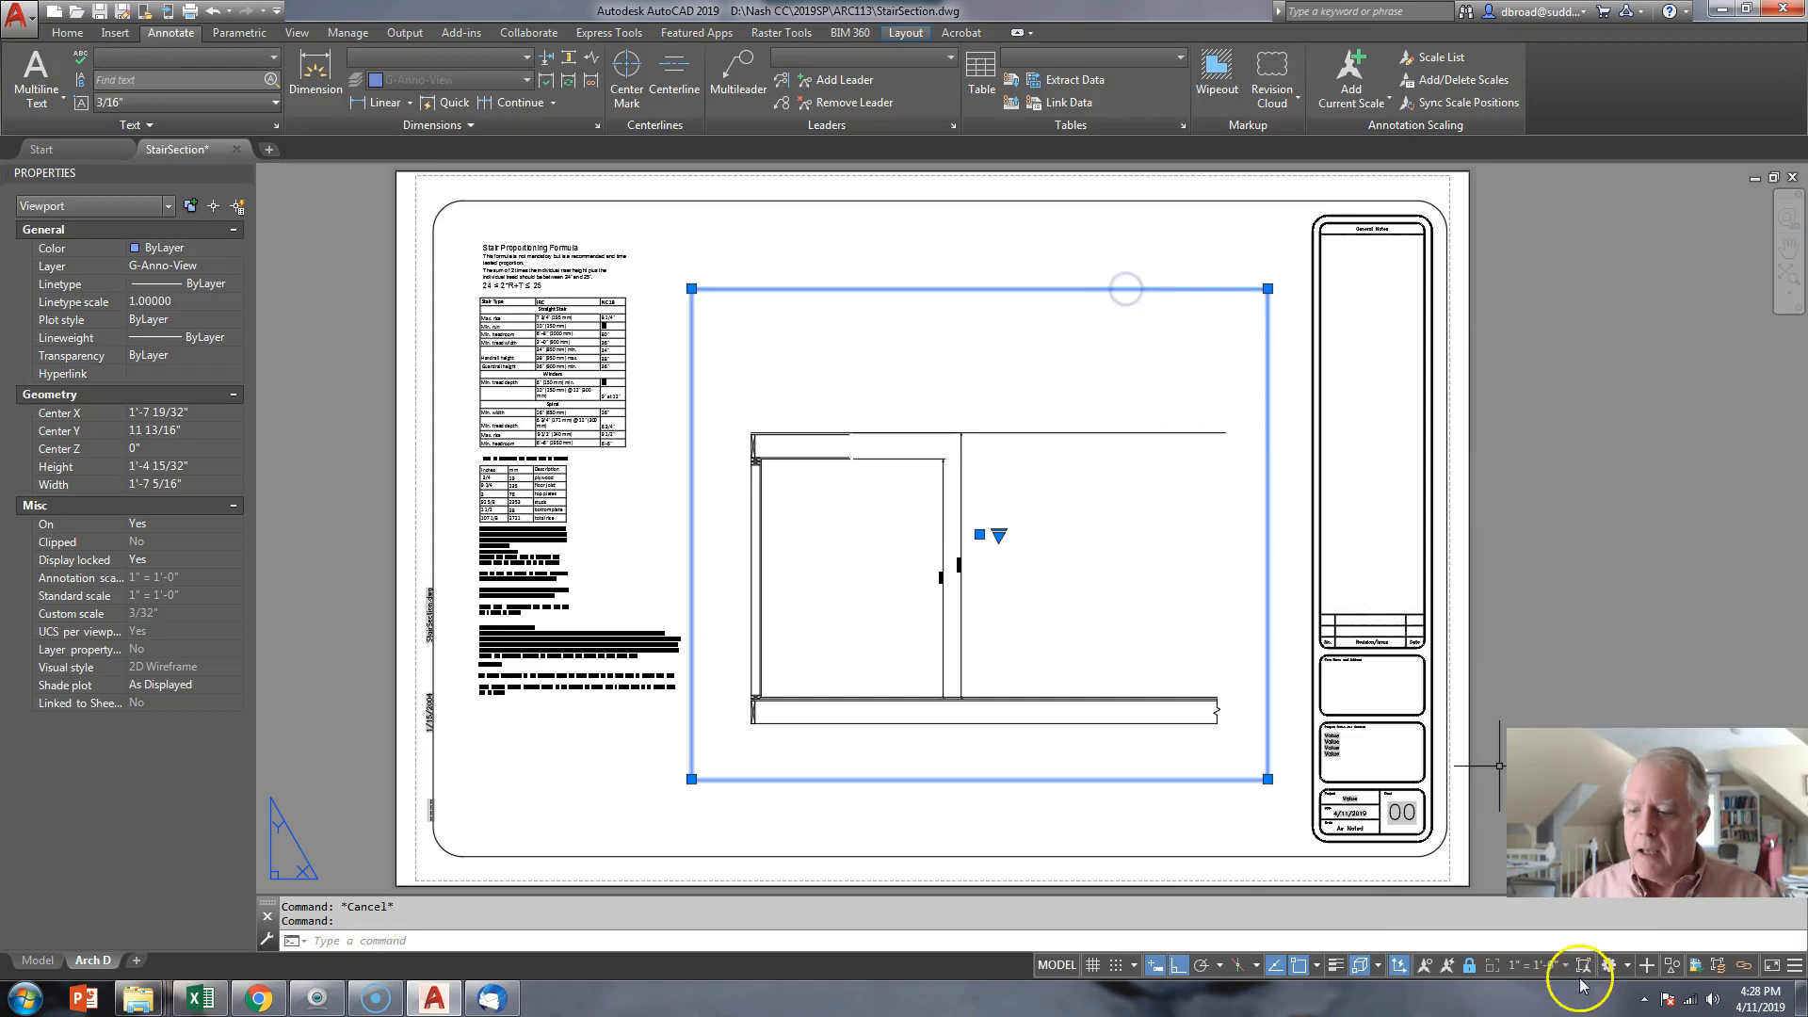
key("Escape")
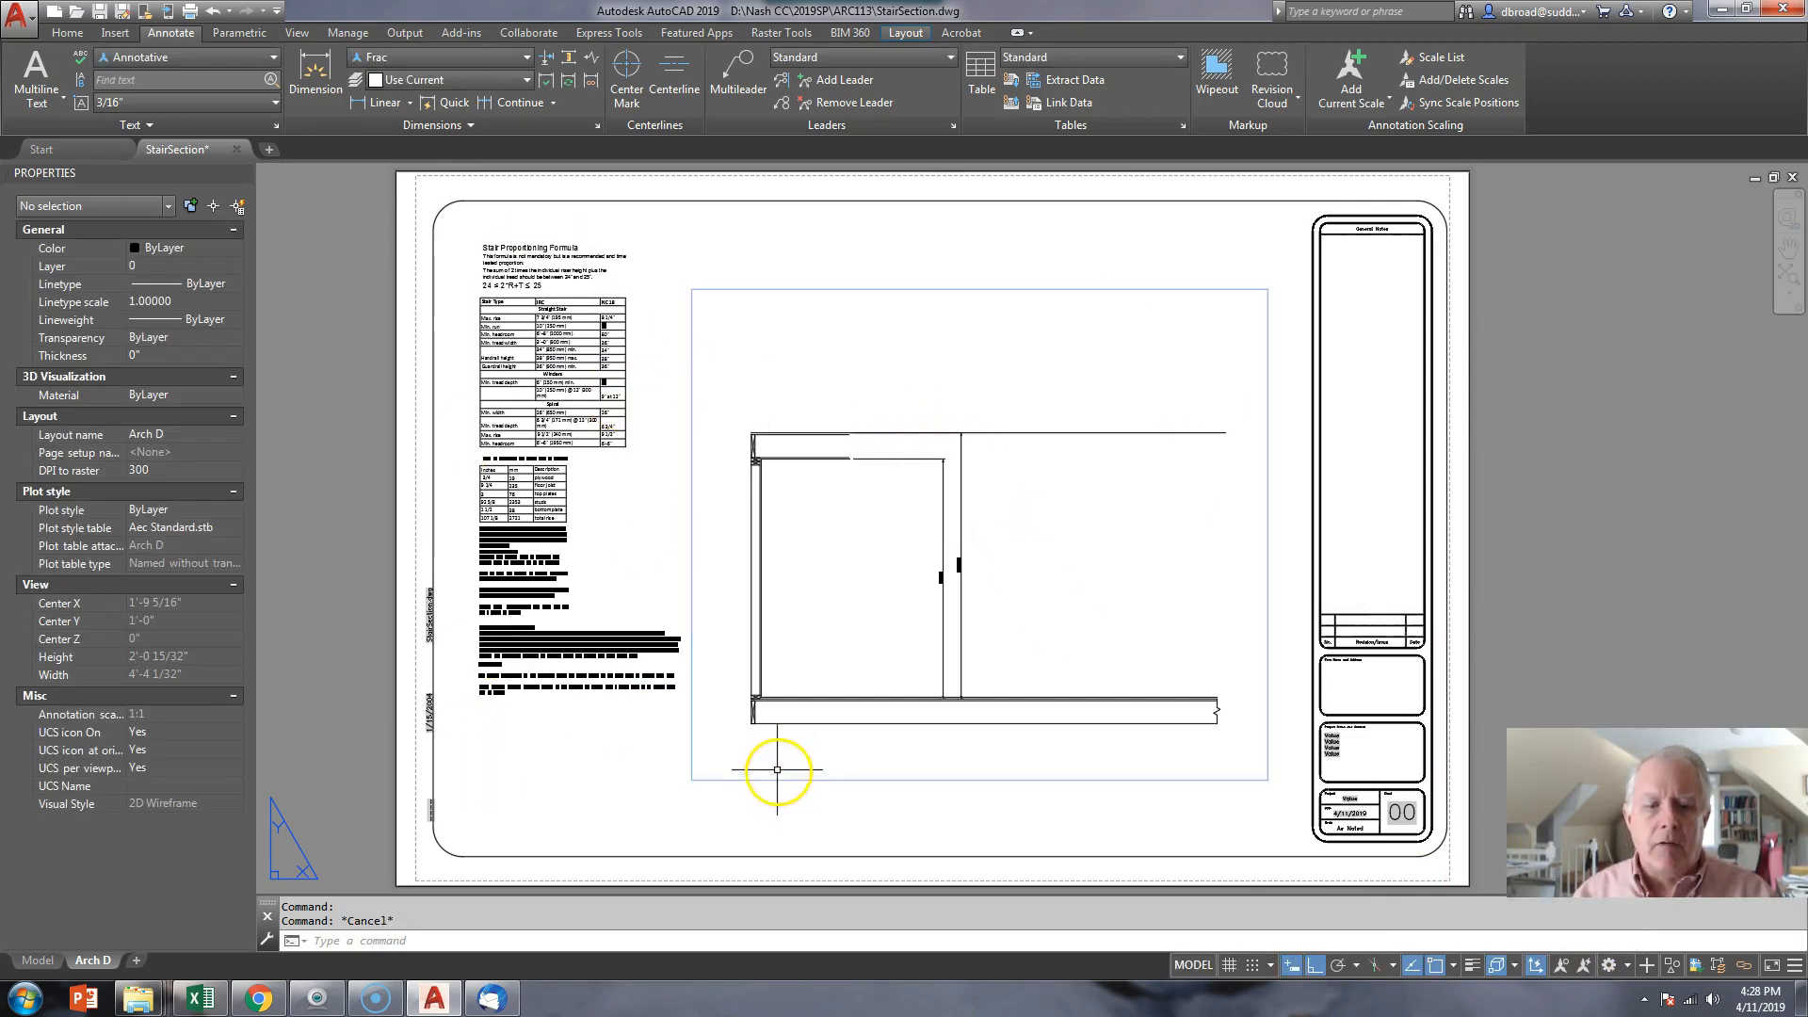
- View the stair section in model space and return to the Arch D layout
left_click(51, 962)
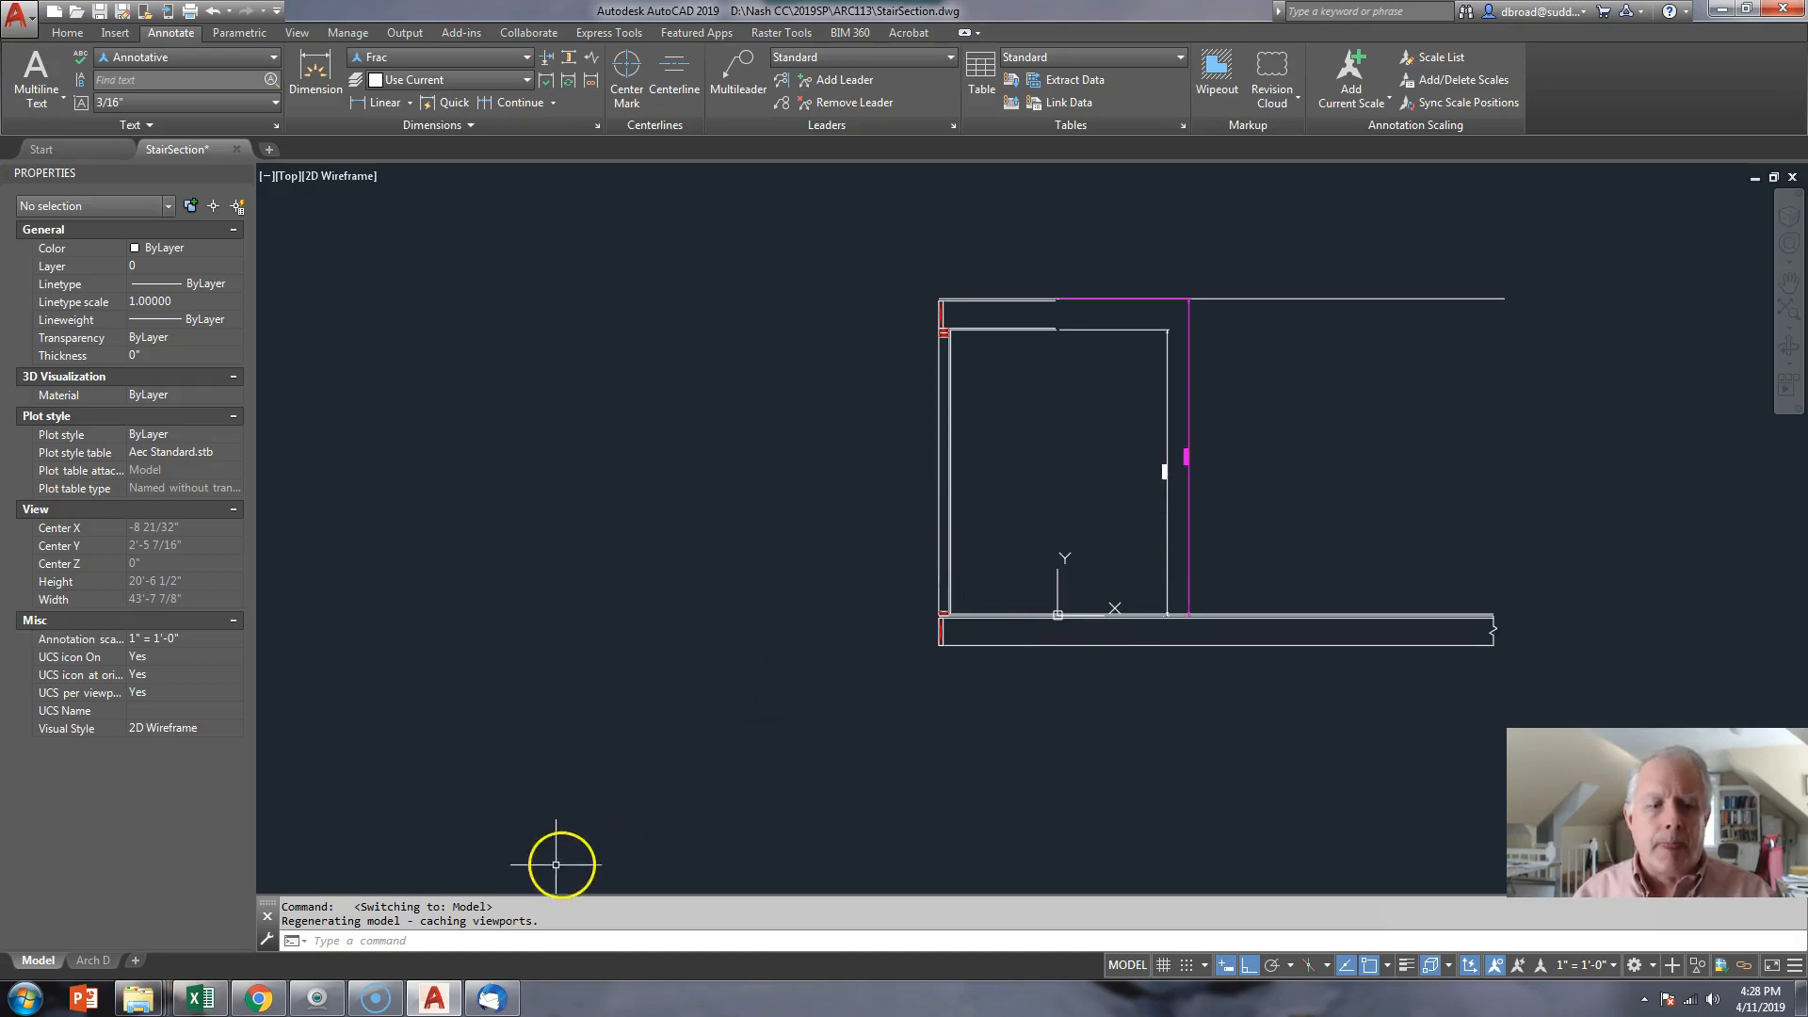
left_click(111, 964)
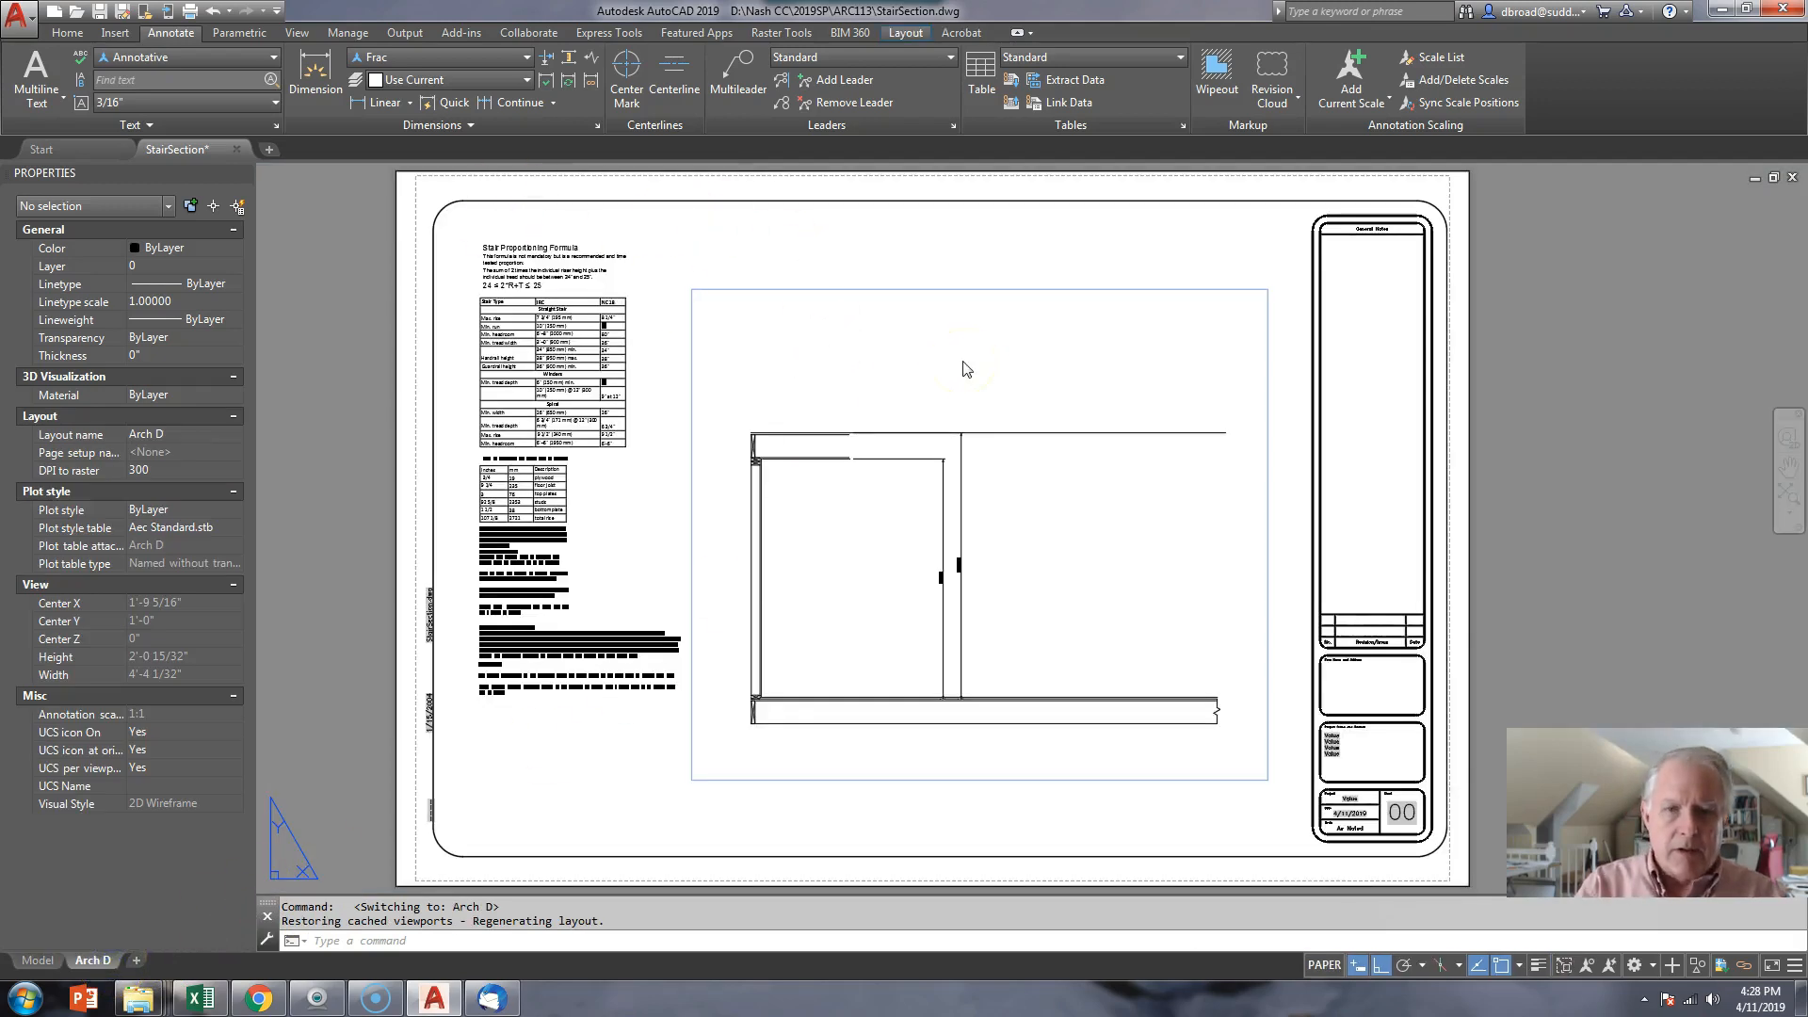
left_click(1016, 355)
key("Escape")
- Review the drawing's length, angle and insertion unit settings, then dismiss them
type("un")
key("Return")
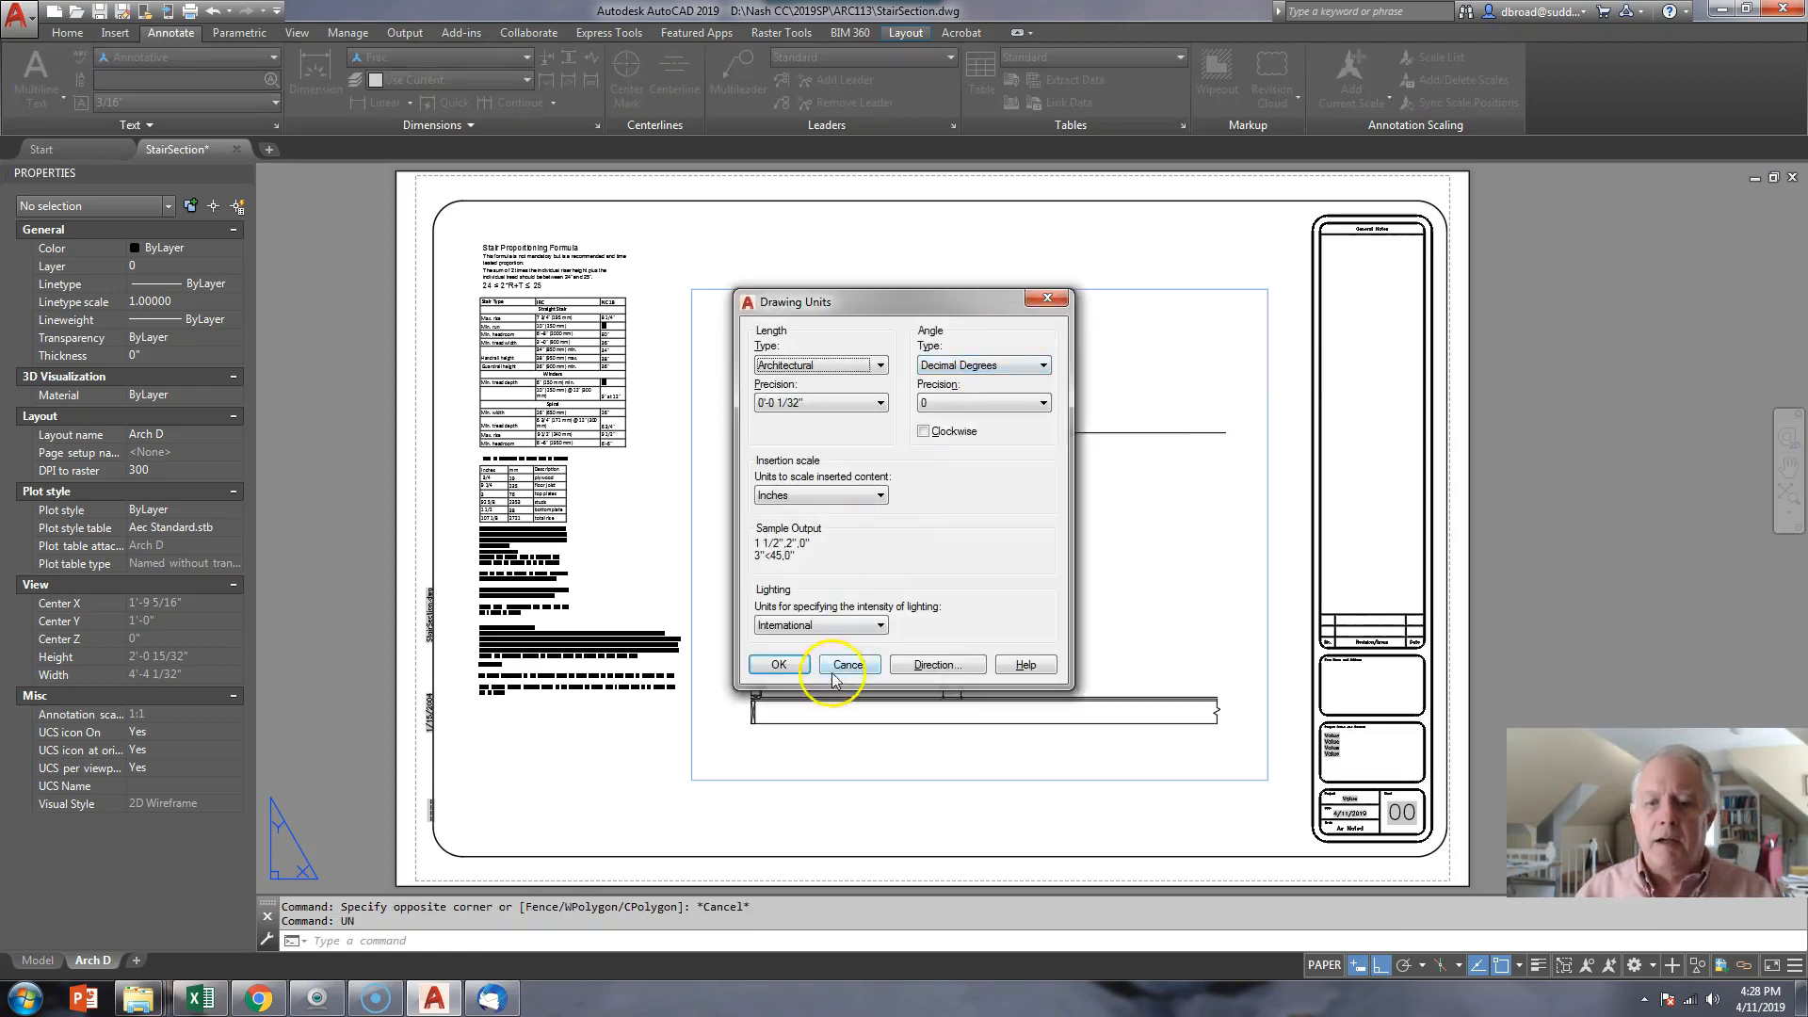
left_click(838, 664)
- Review the drawing's text styles, including the Annotative style's font and height, and dismiss the dialog
type("s")
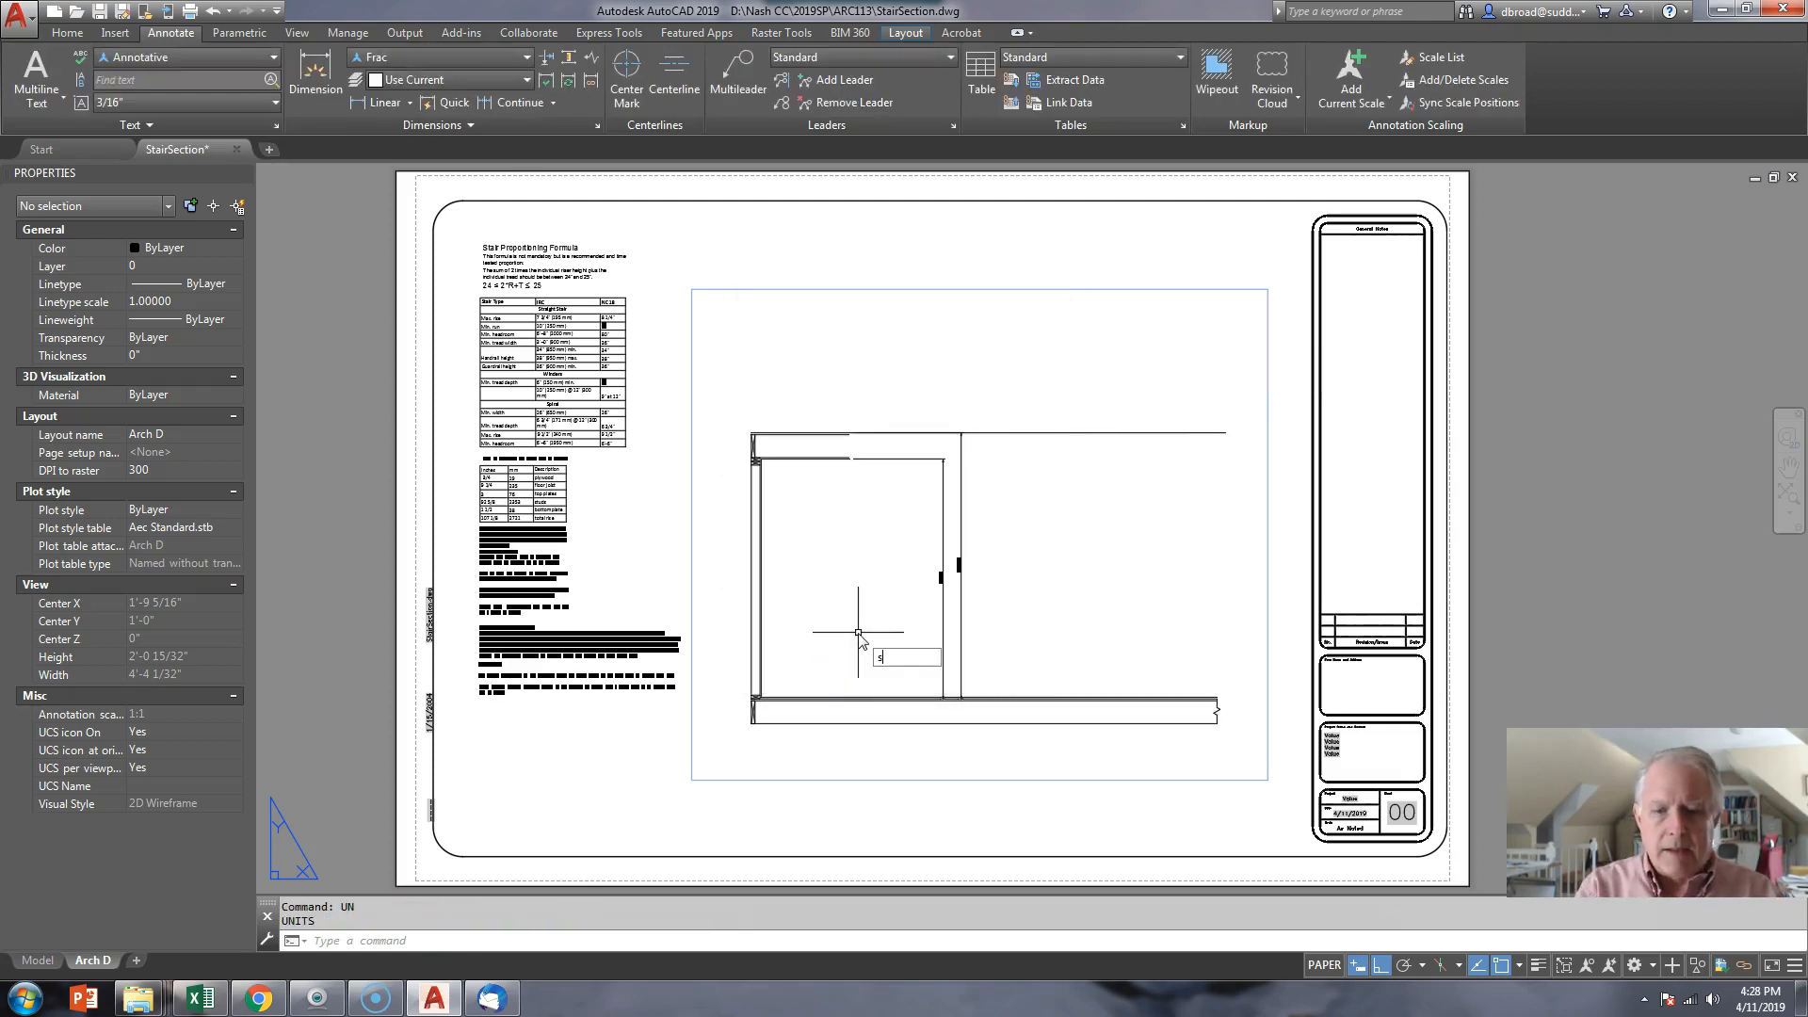
type("tyl")
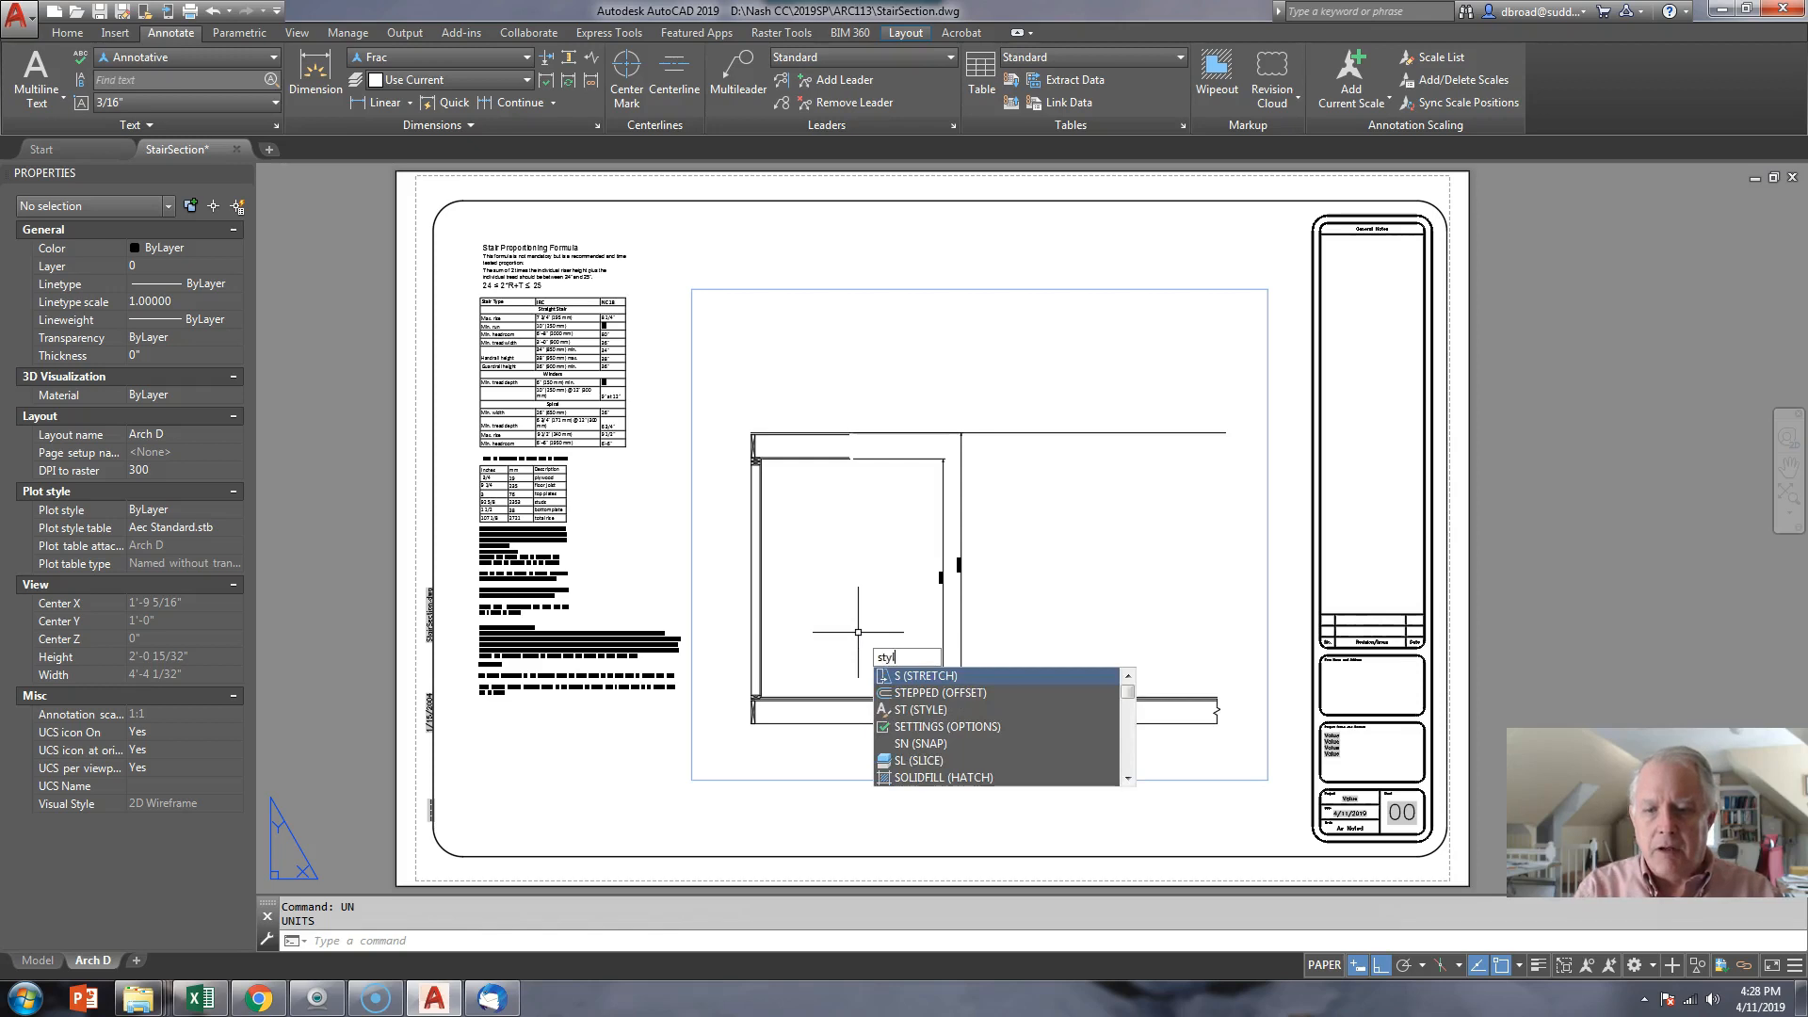
key("Return")
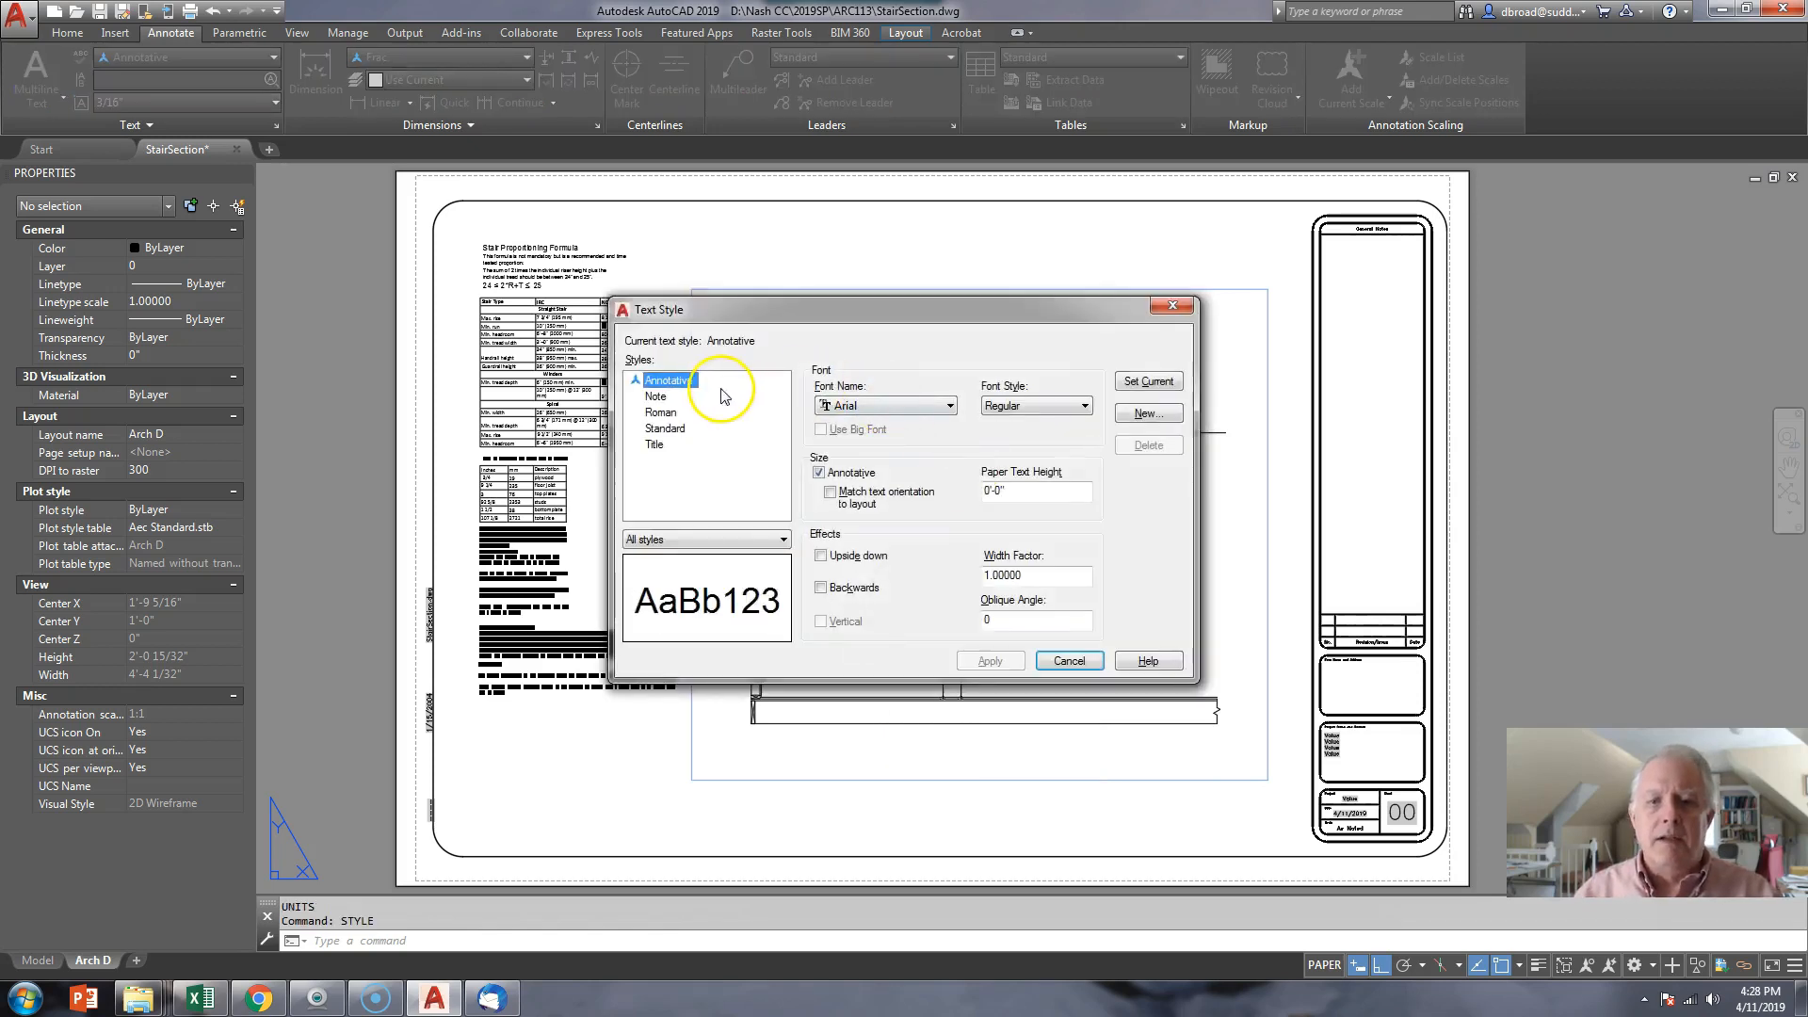
left_click(1070, 661)
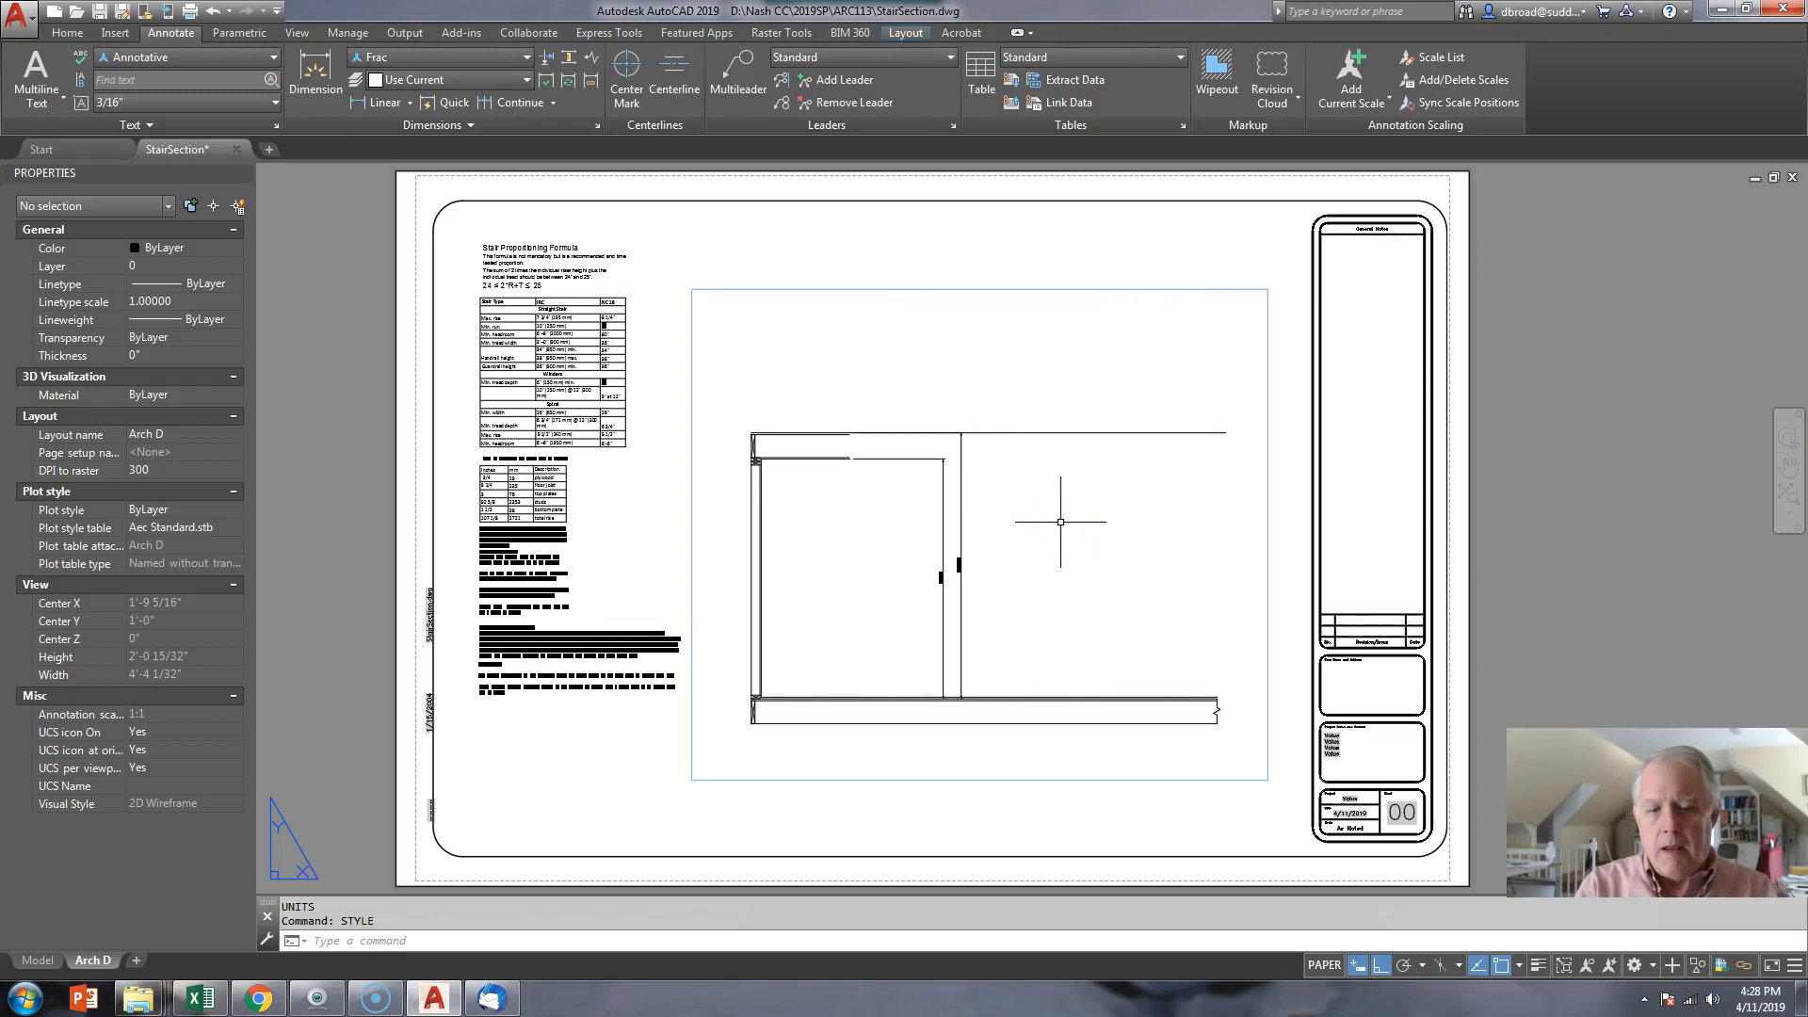
- Review the drawing's layers with their colors, lineweights and plot styles, then close the layer list
type("layer")
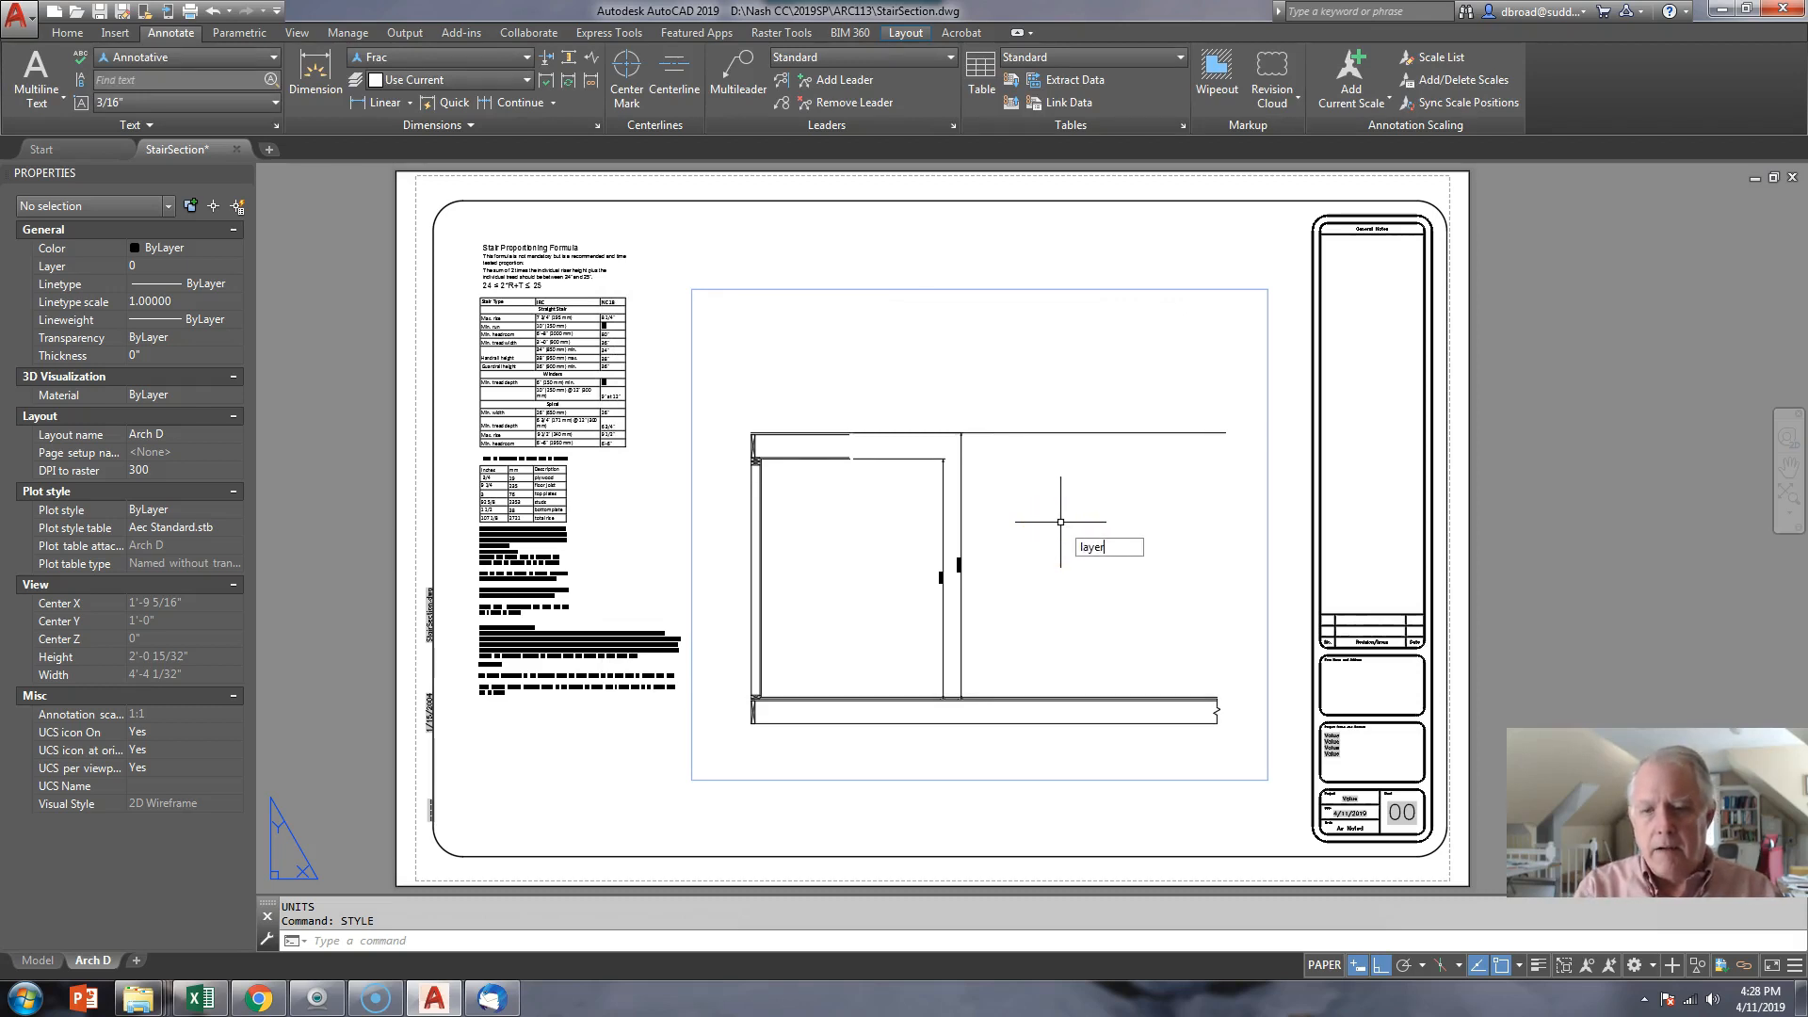
key("Return")
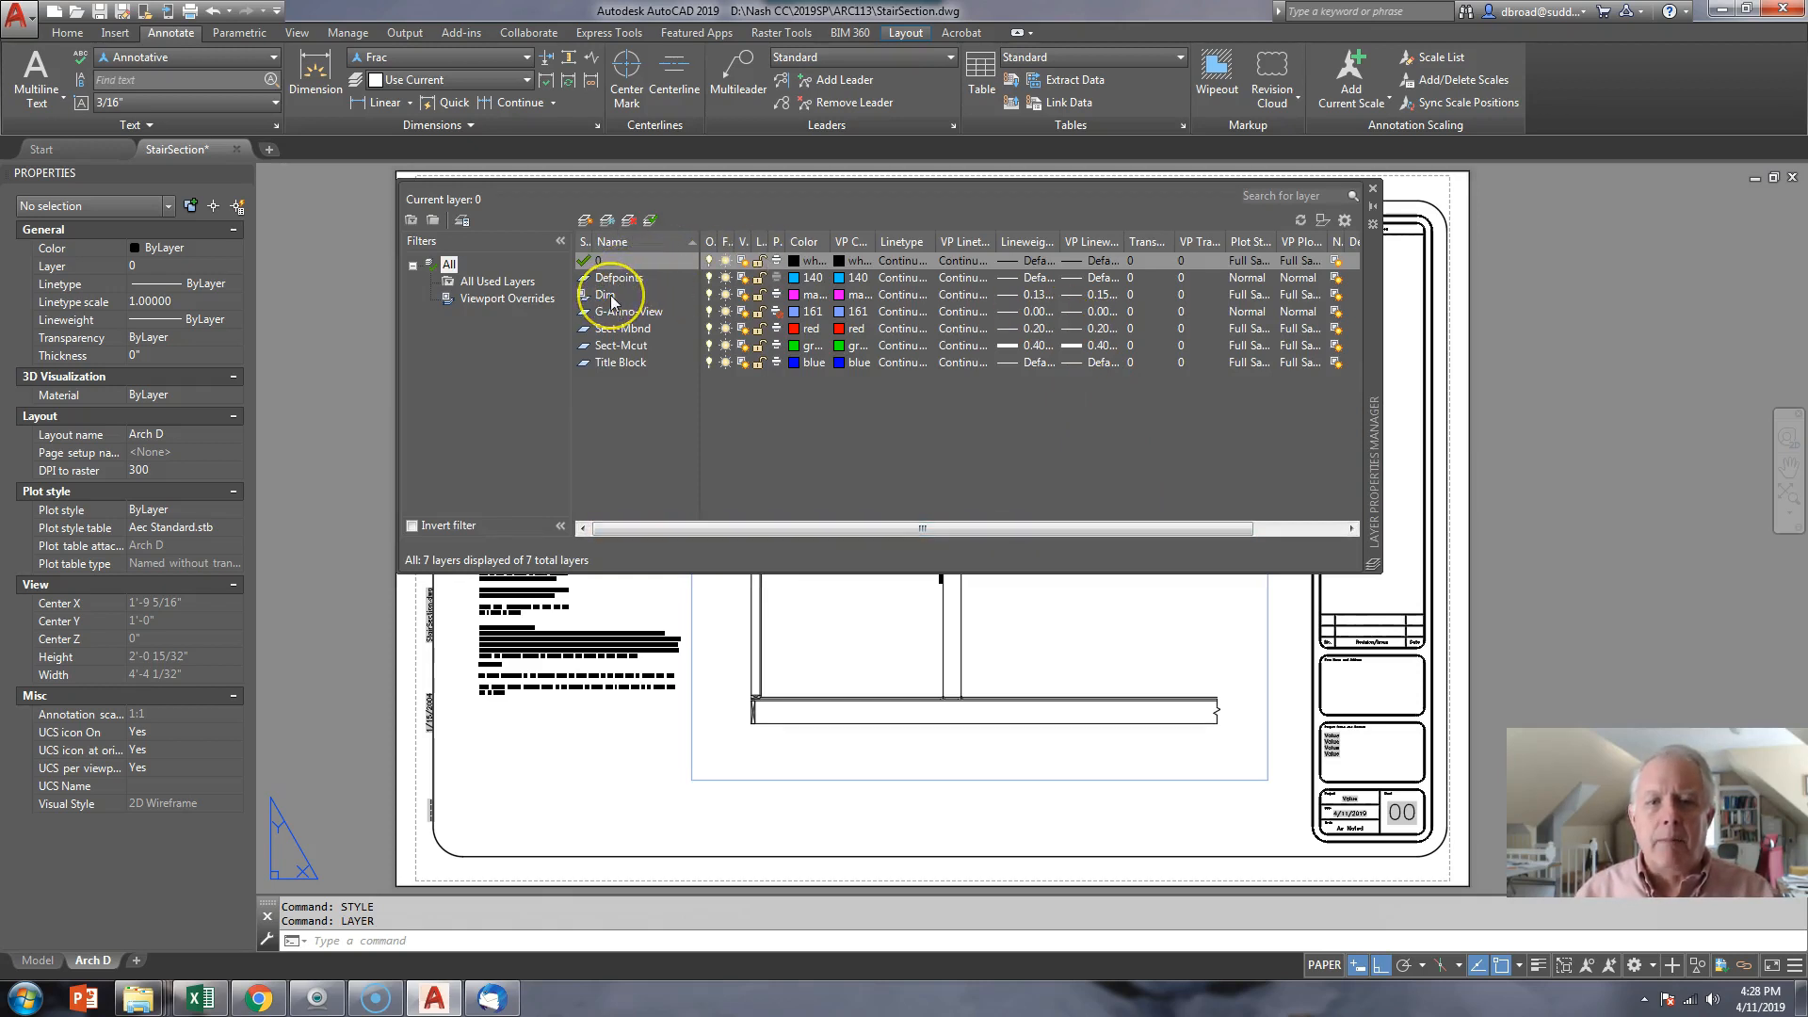
left_click(636, 317)
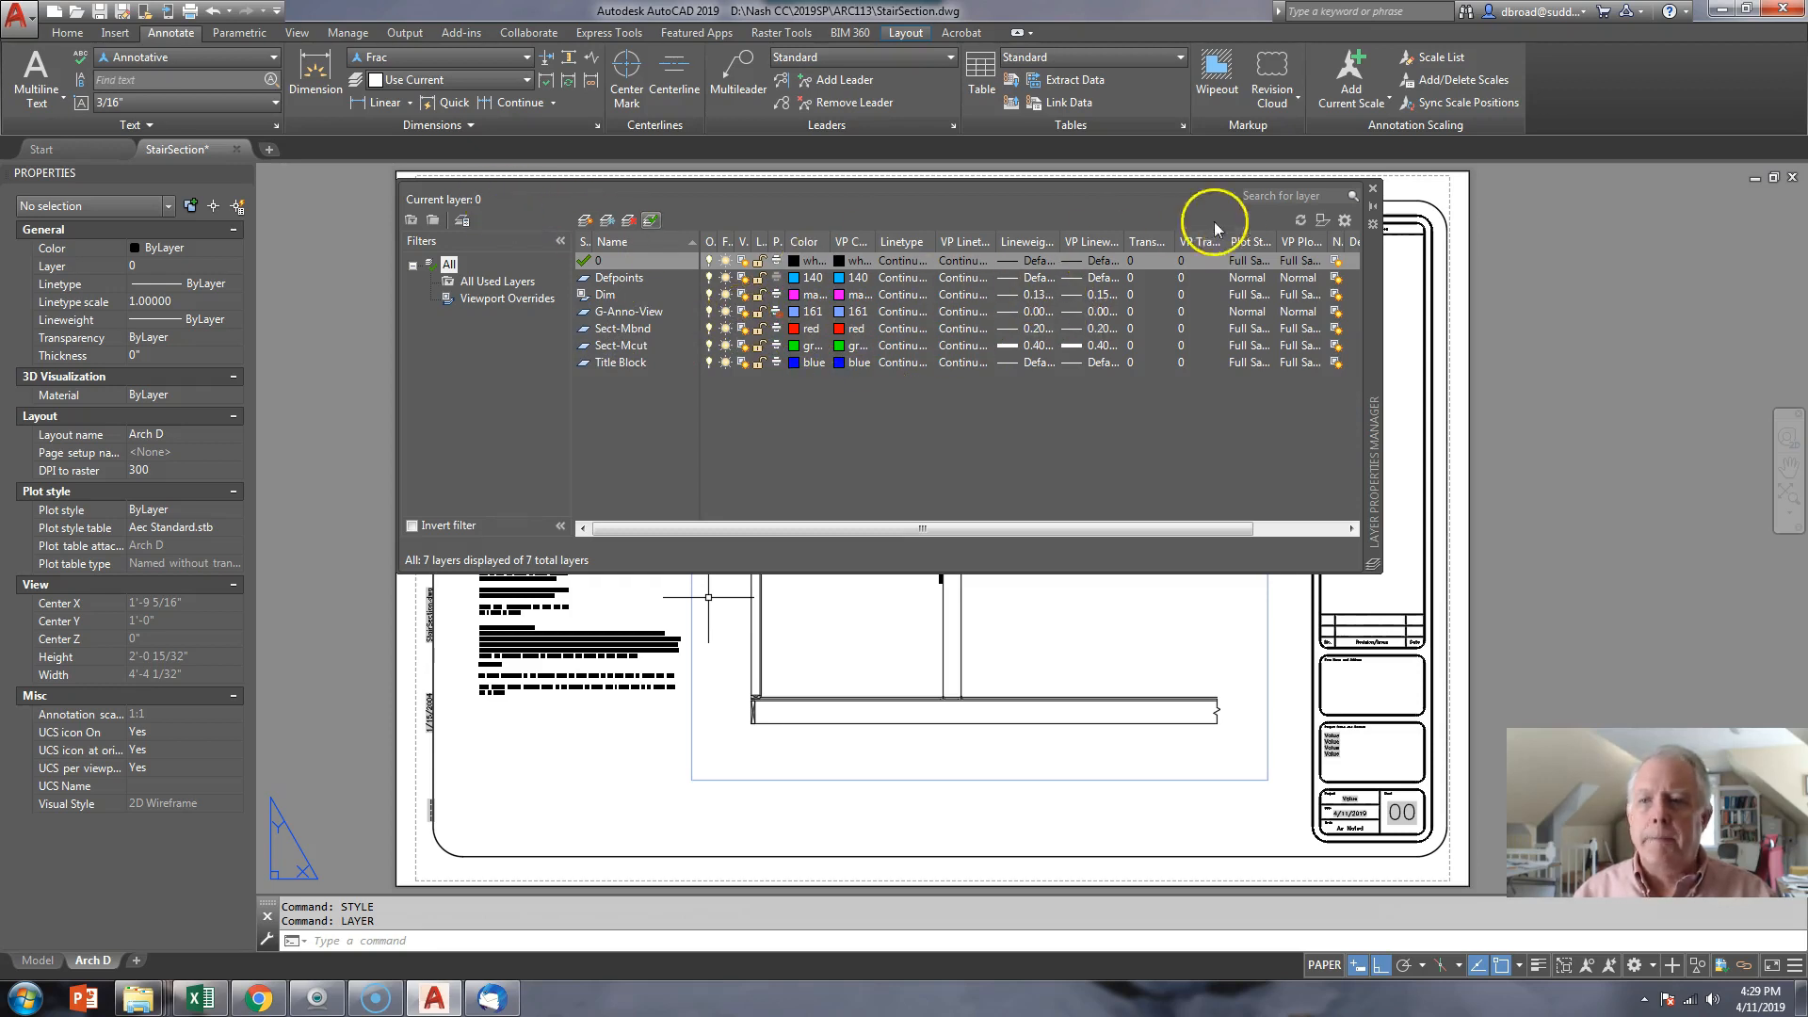
left_click(1373, 188)
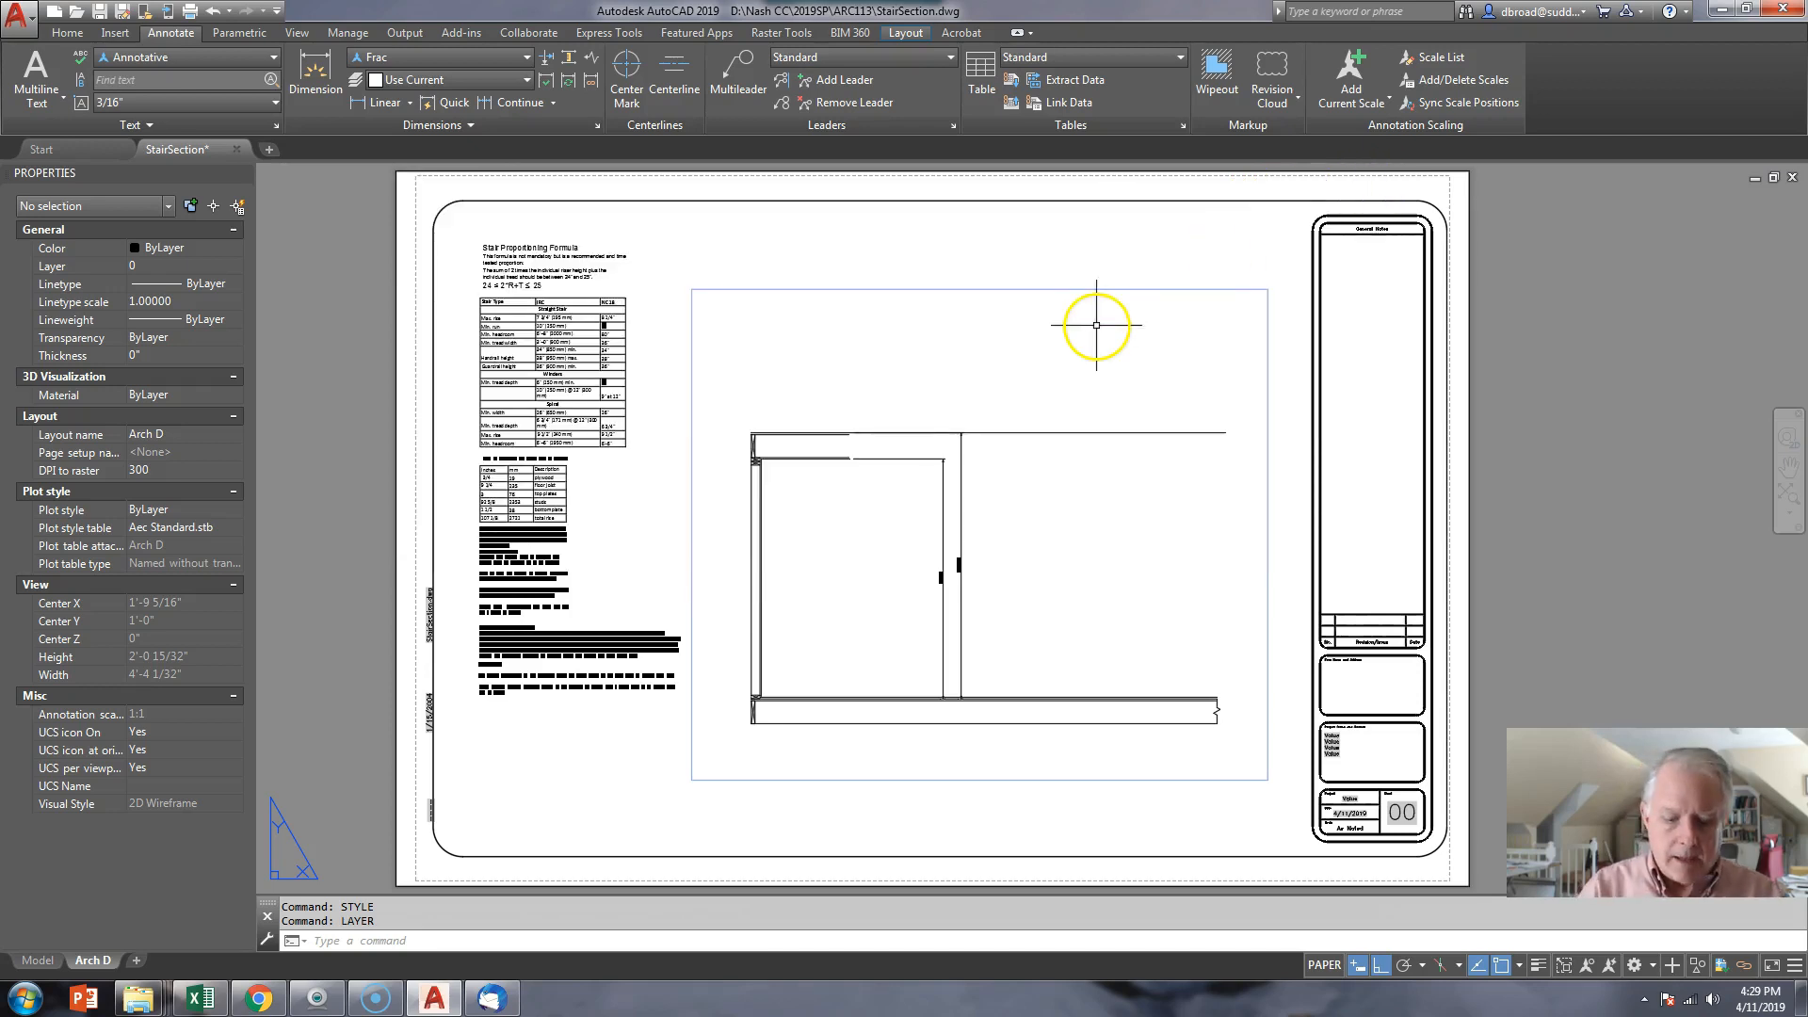
- Review the Arch D page setup and its Aec Standard.stb plot style table, then close them without saving
right_click(1096, 325)
key("Escape")
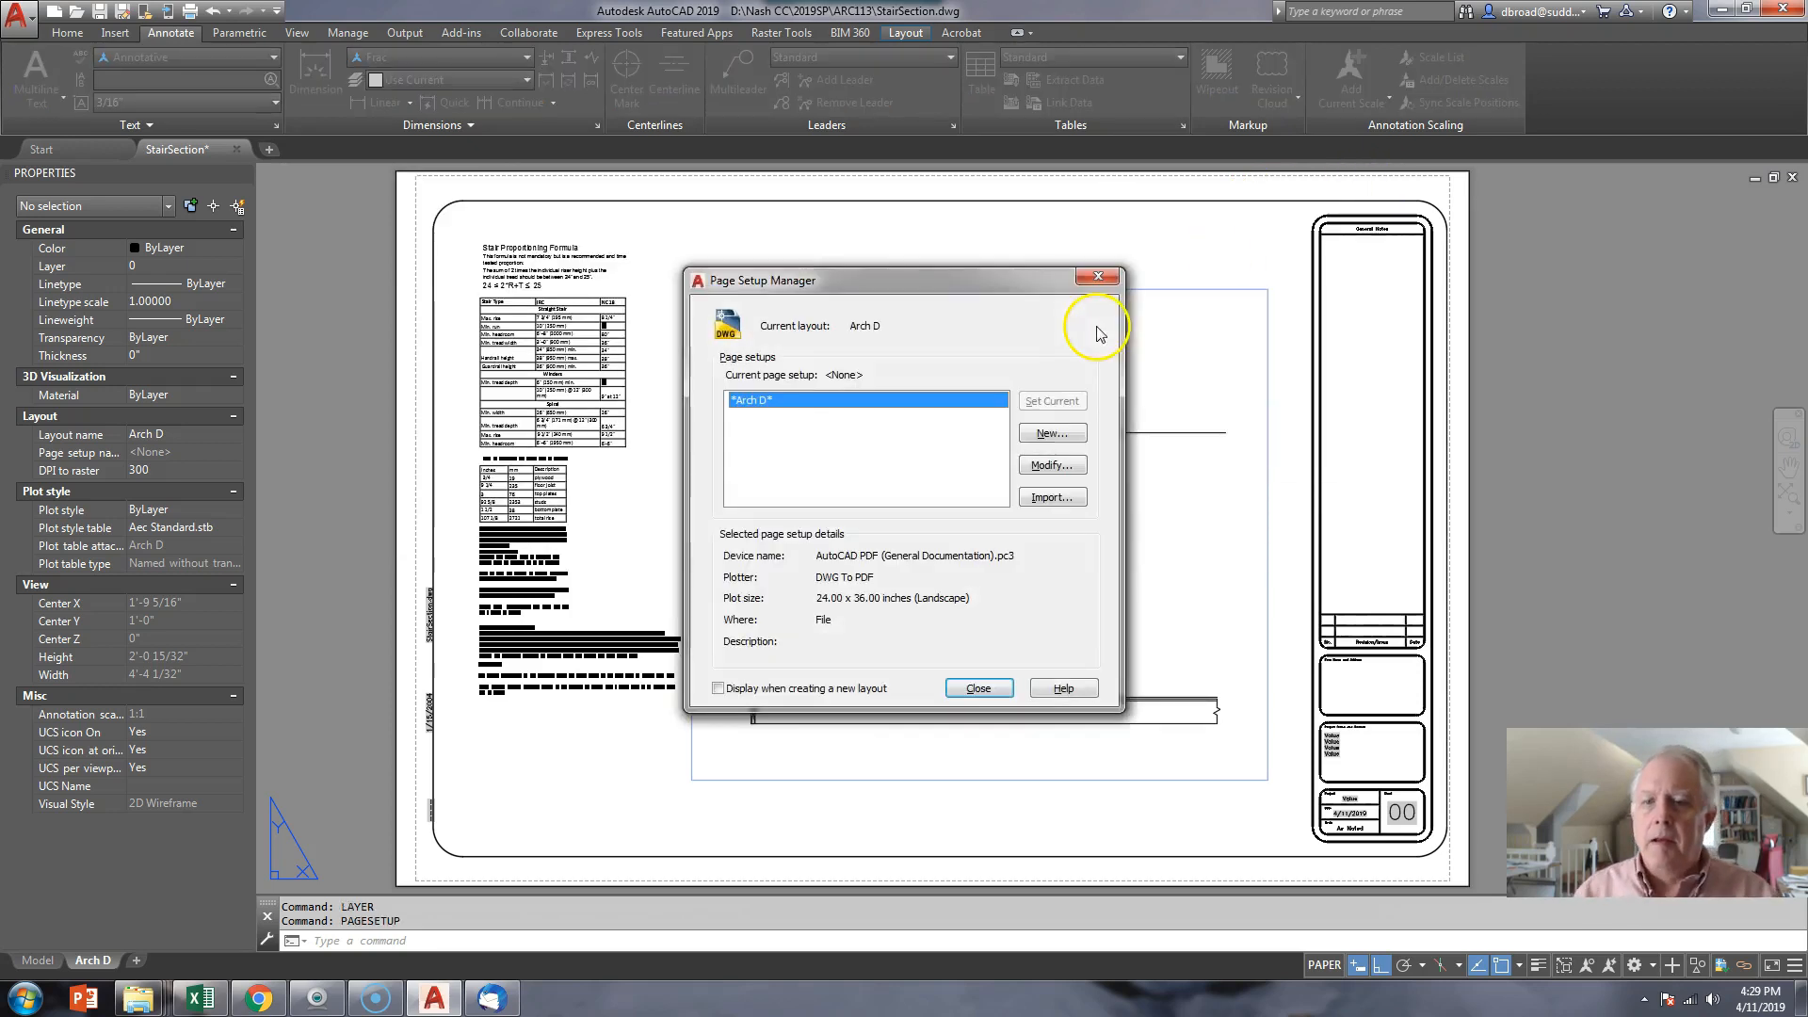
left_click(1052, 466)
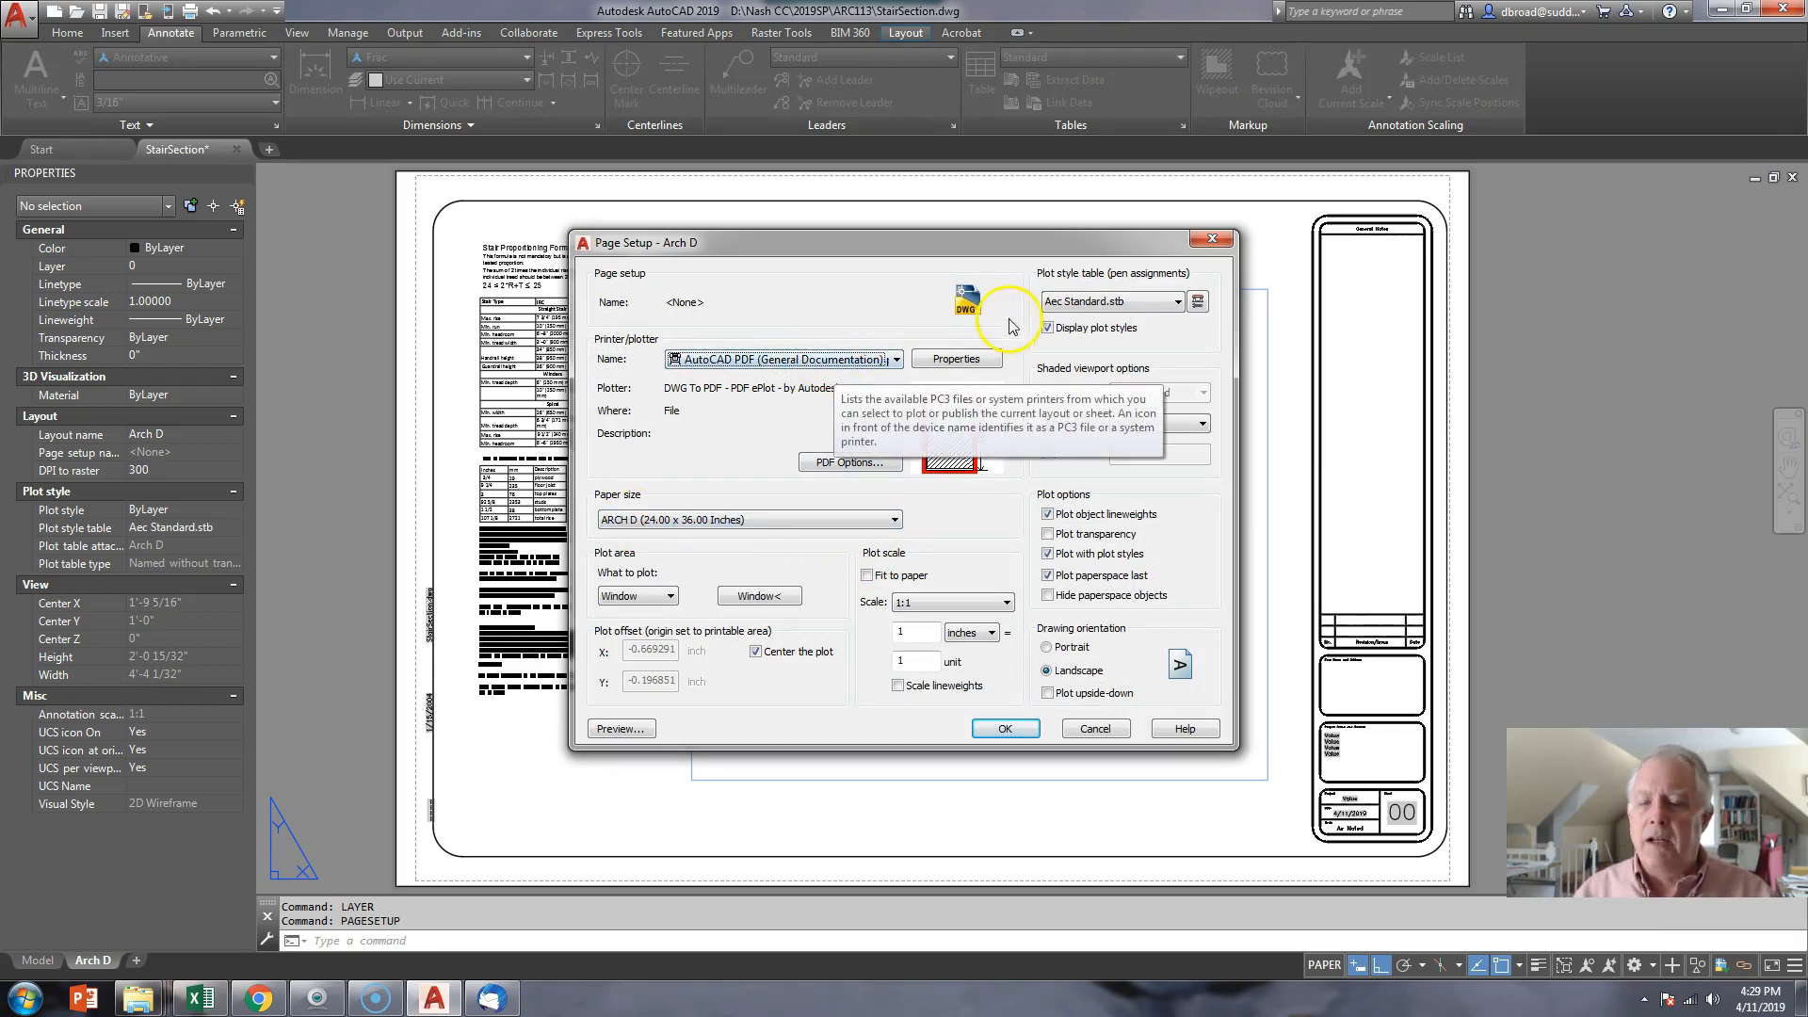
left_click(1197, 301)
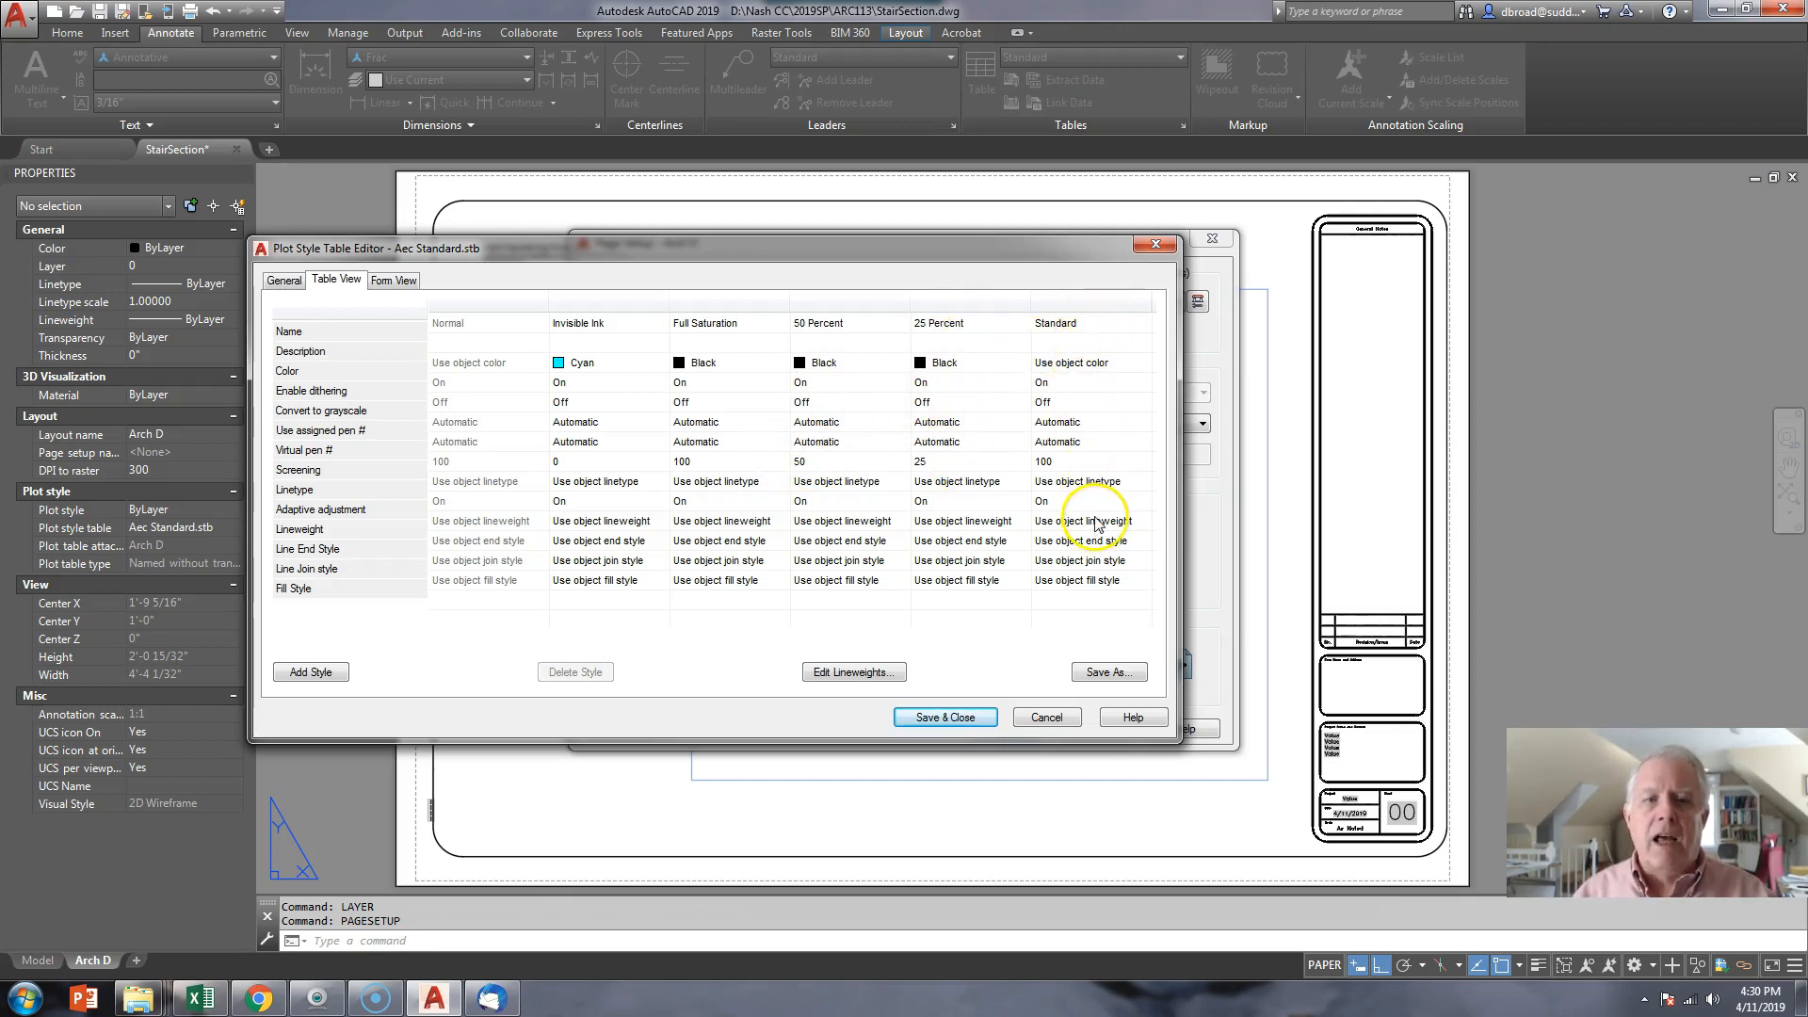
left_click(1037, 721)
left_click(1092, 726)
left_click(977, 692)
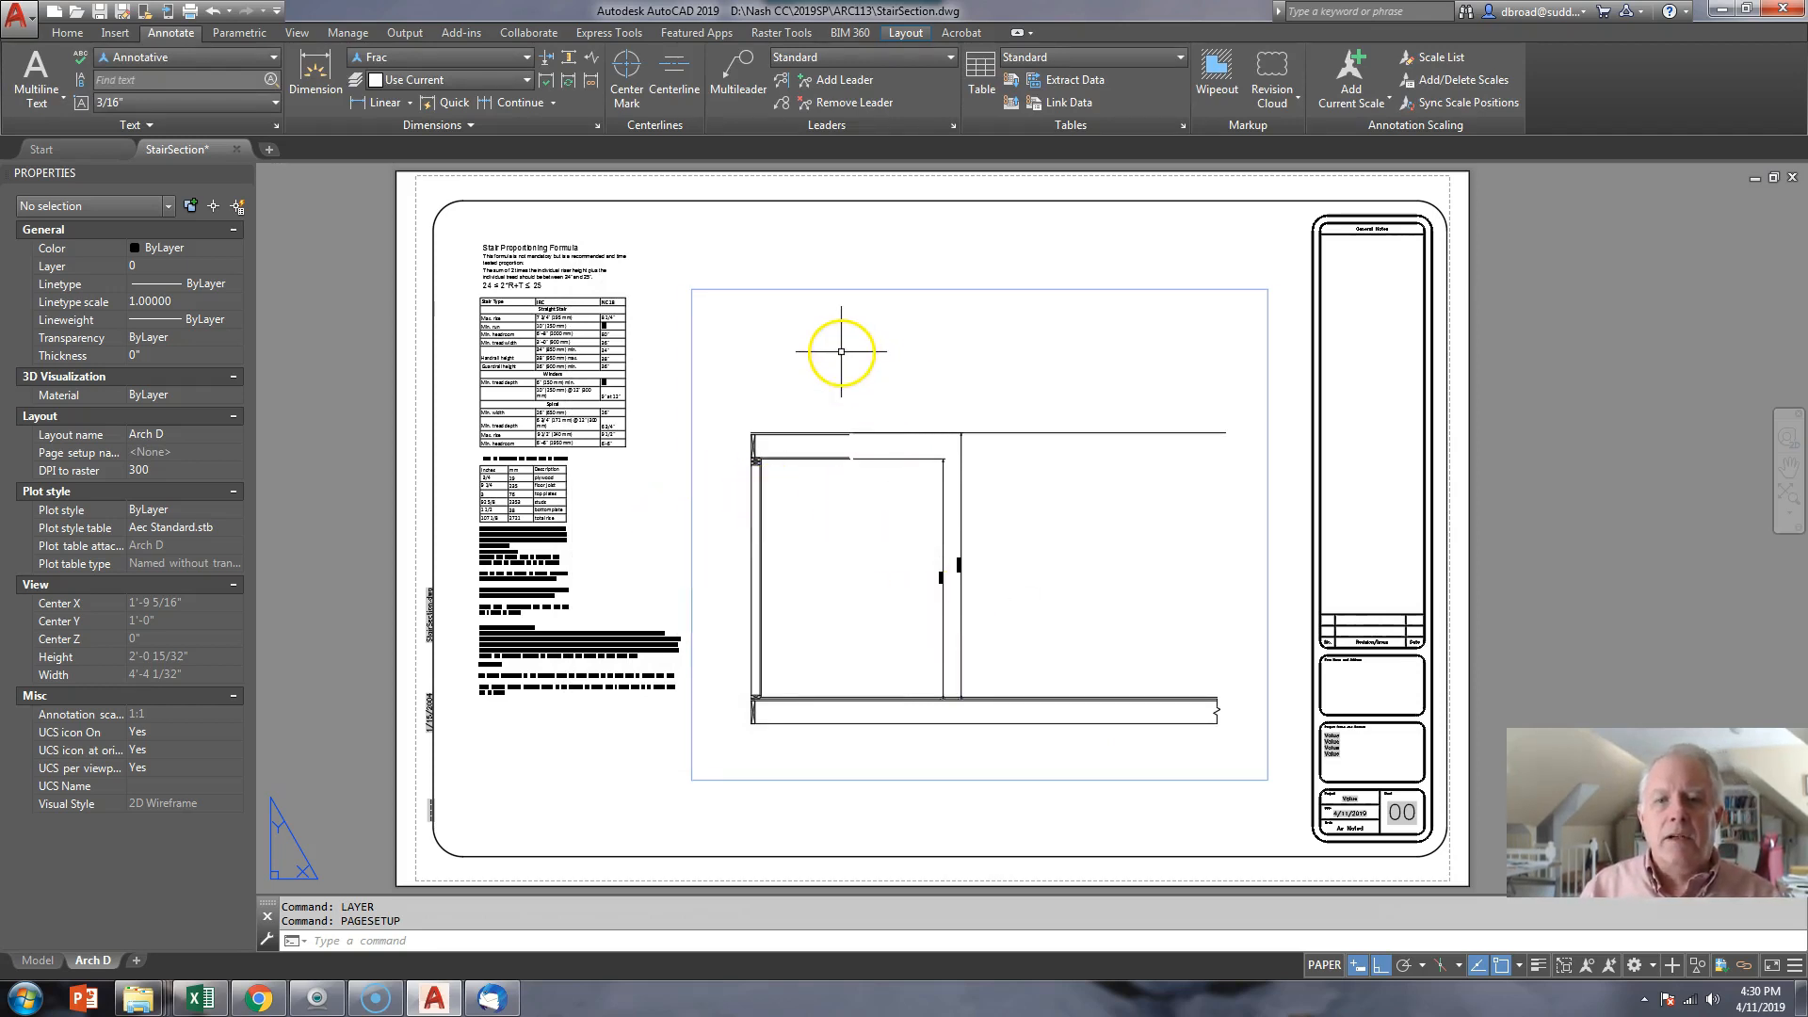
- Read the stair proportioning formula and the IRC and NC 18 code table for straight, winder and spiral stairs
scroll(480, 231, "up", 8)
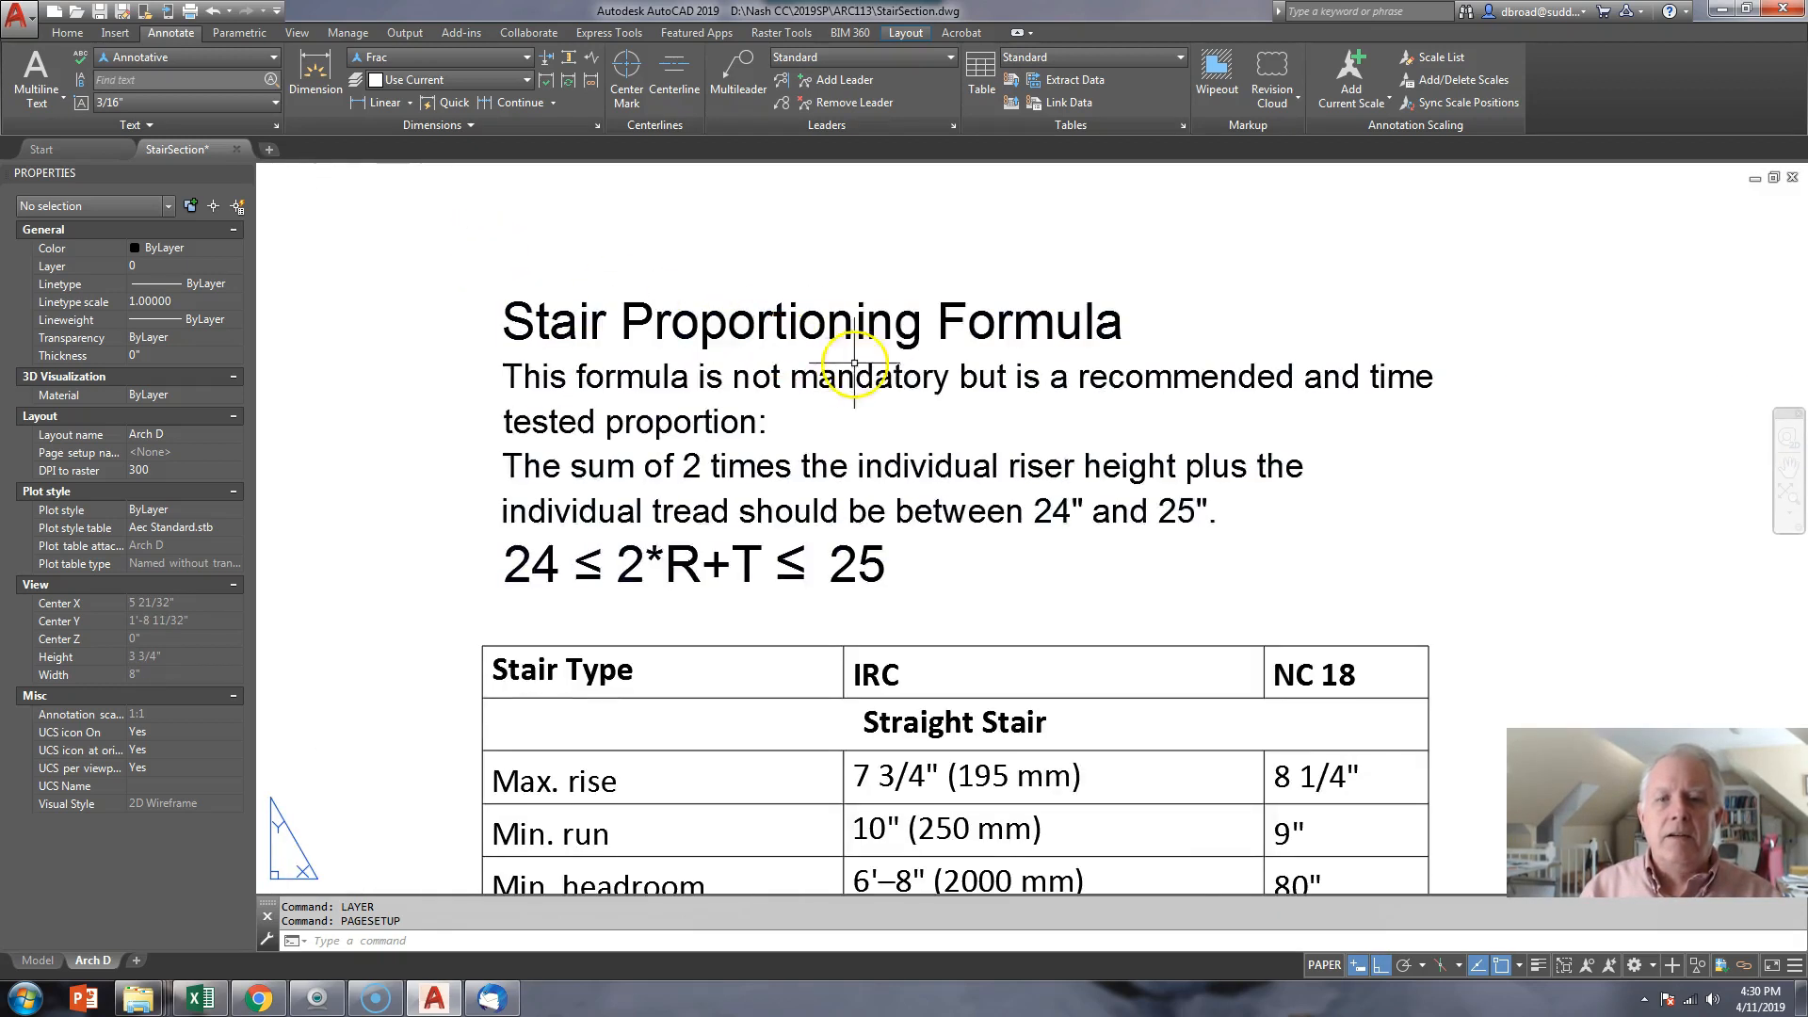
middle_click_drag(882, 369, 870, 362)
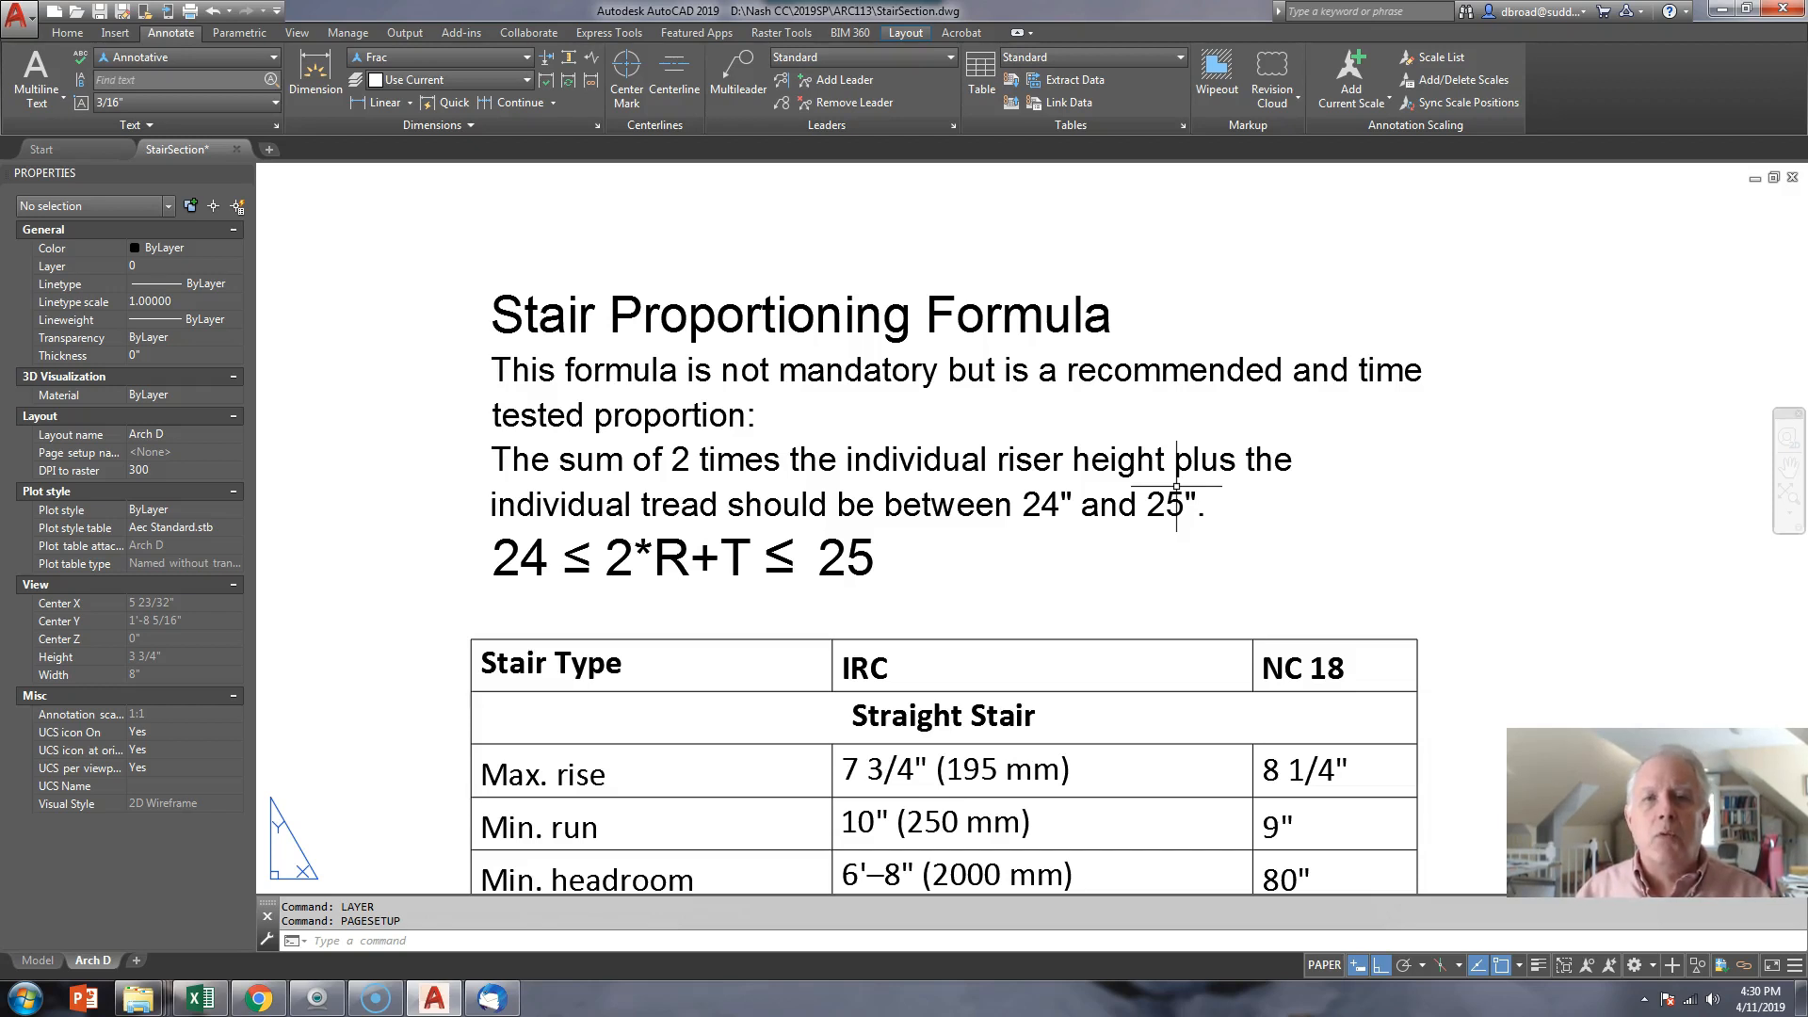
middle_click_drag(1566, 646, 1488, 223)
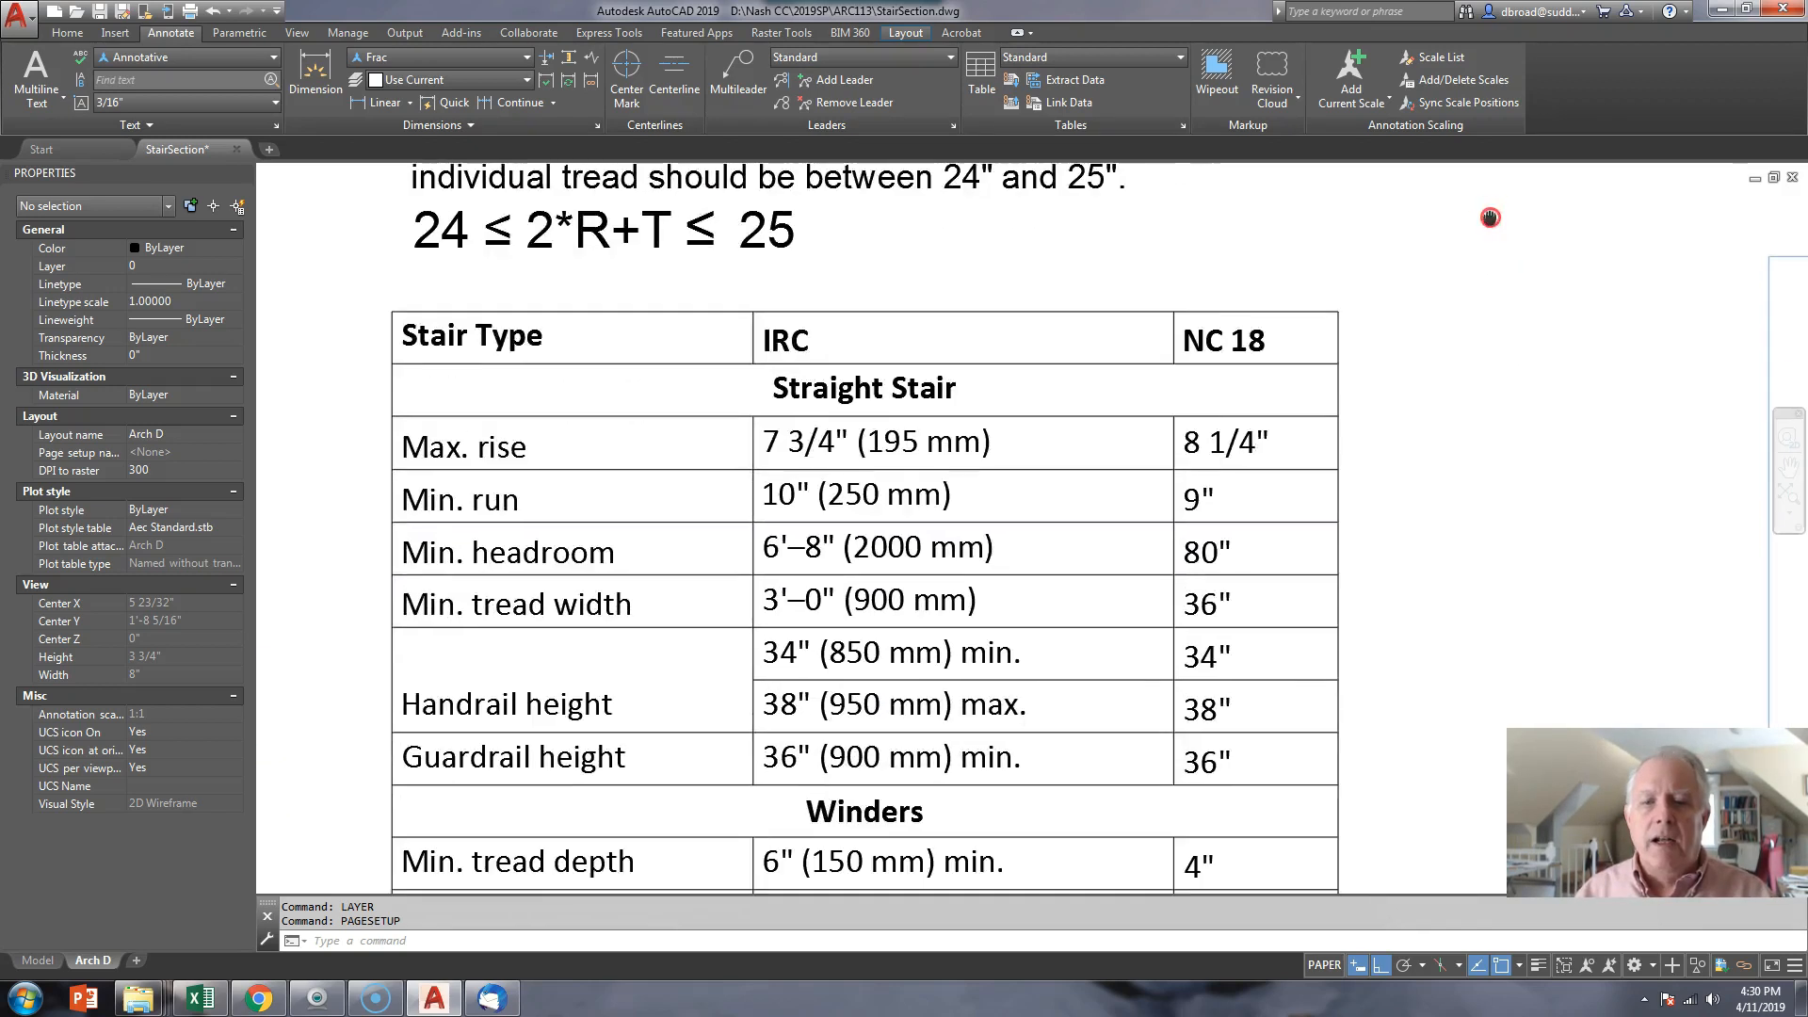
middle_click_drag(1499, 442, 1489, 353)
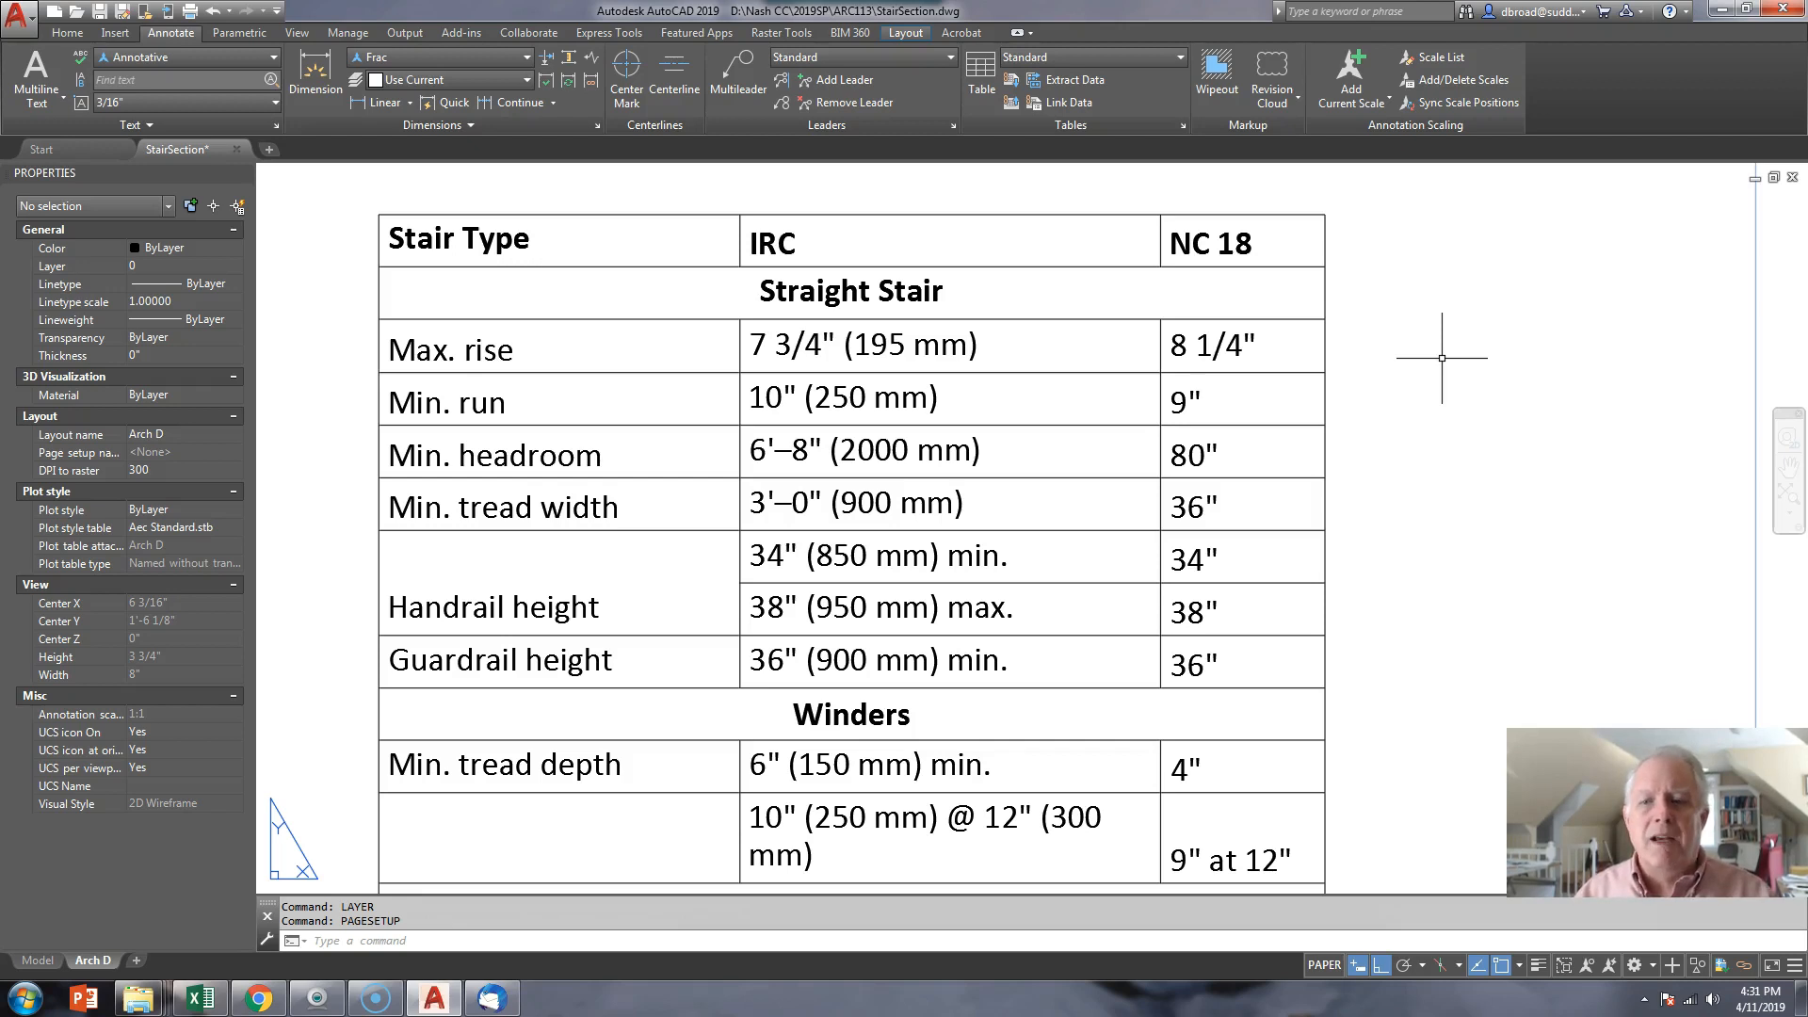
left_click(1420, 391)
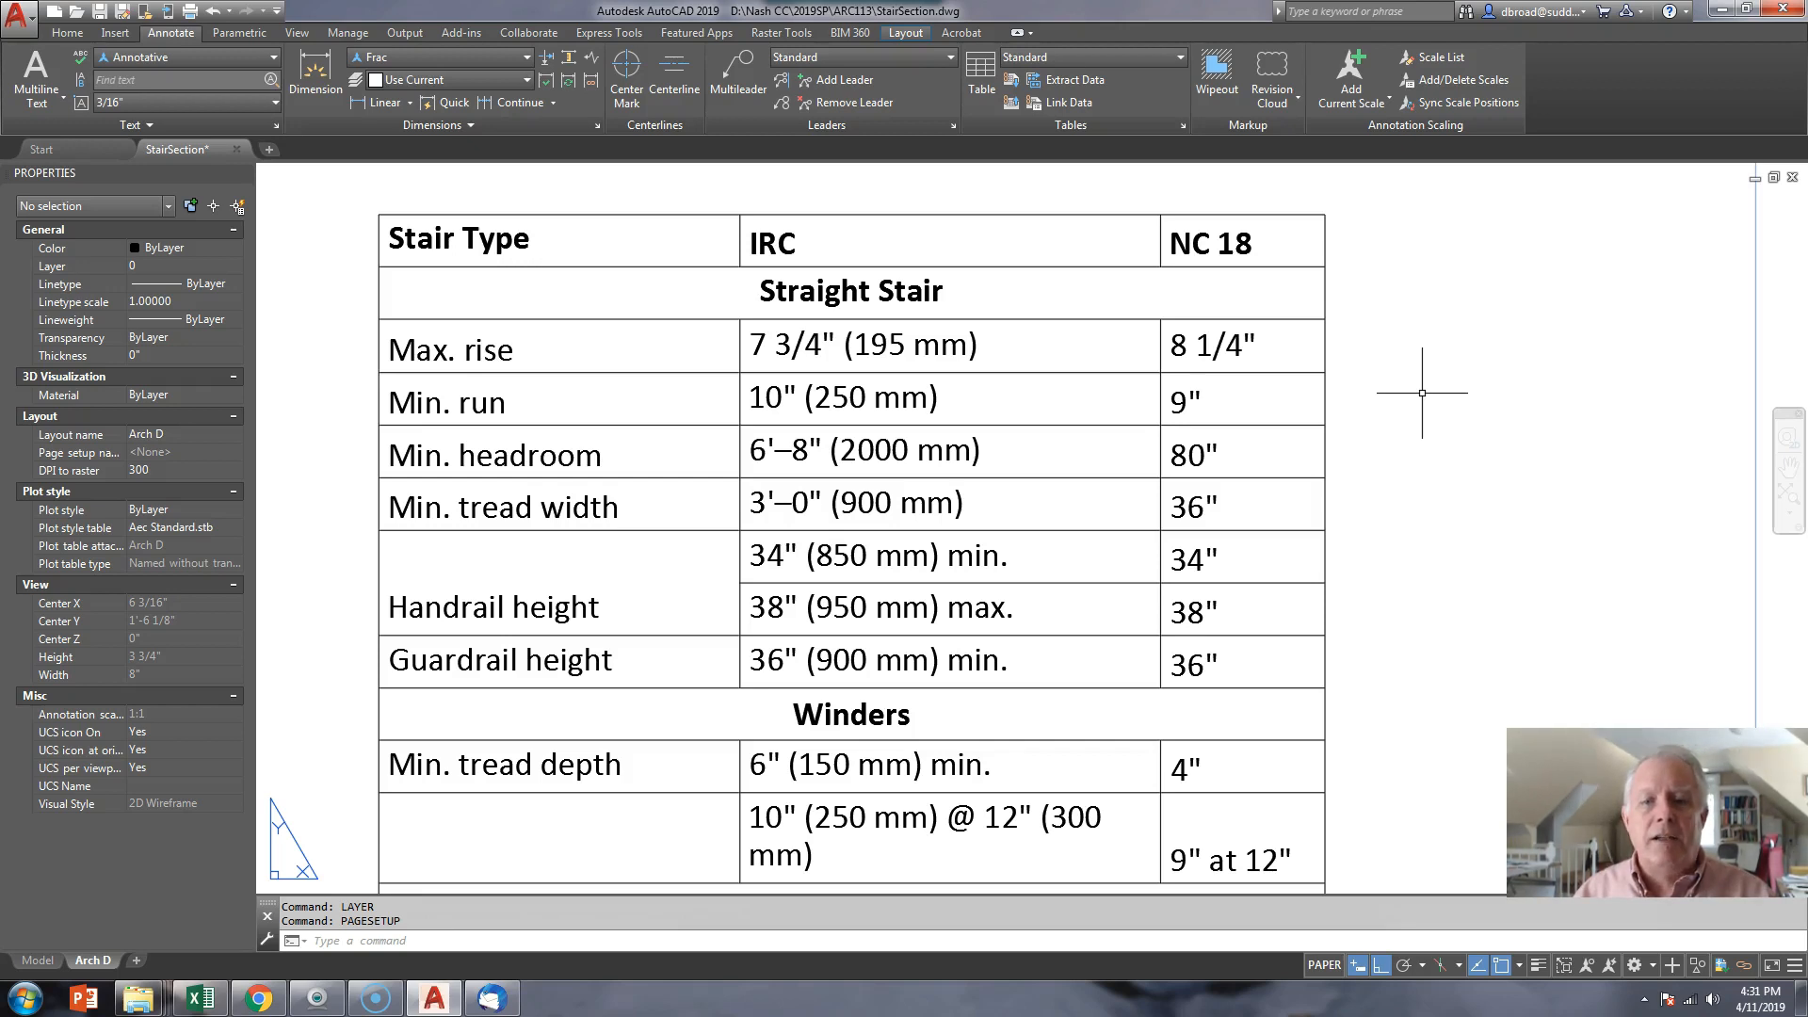
middle_click_drag(1443, 540, 1414, 386)
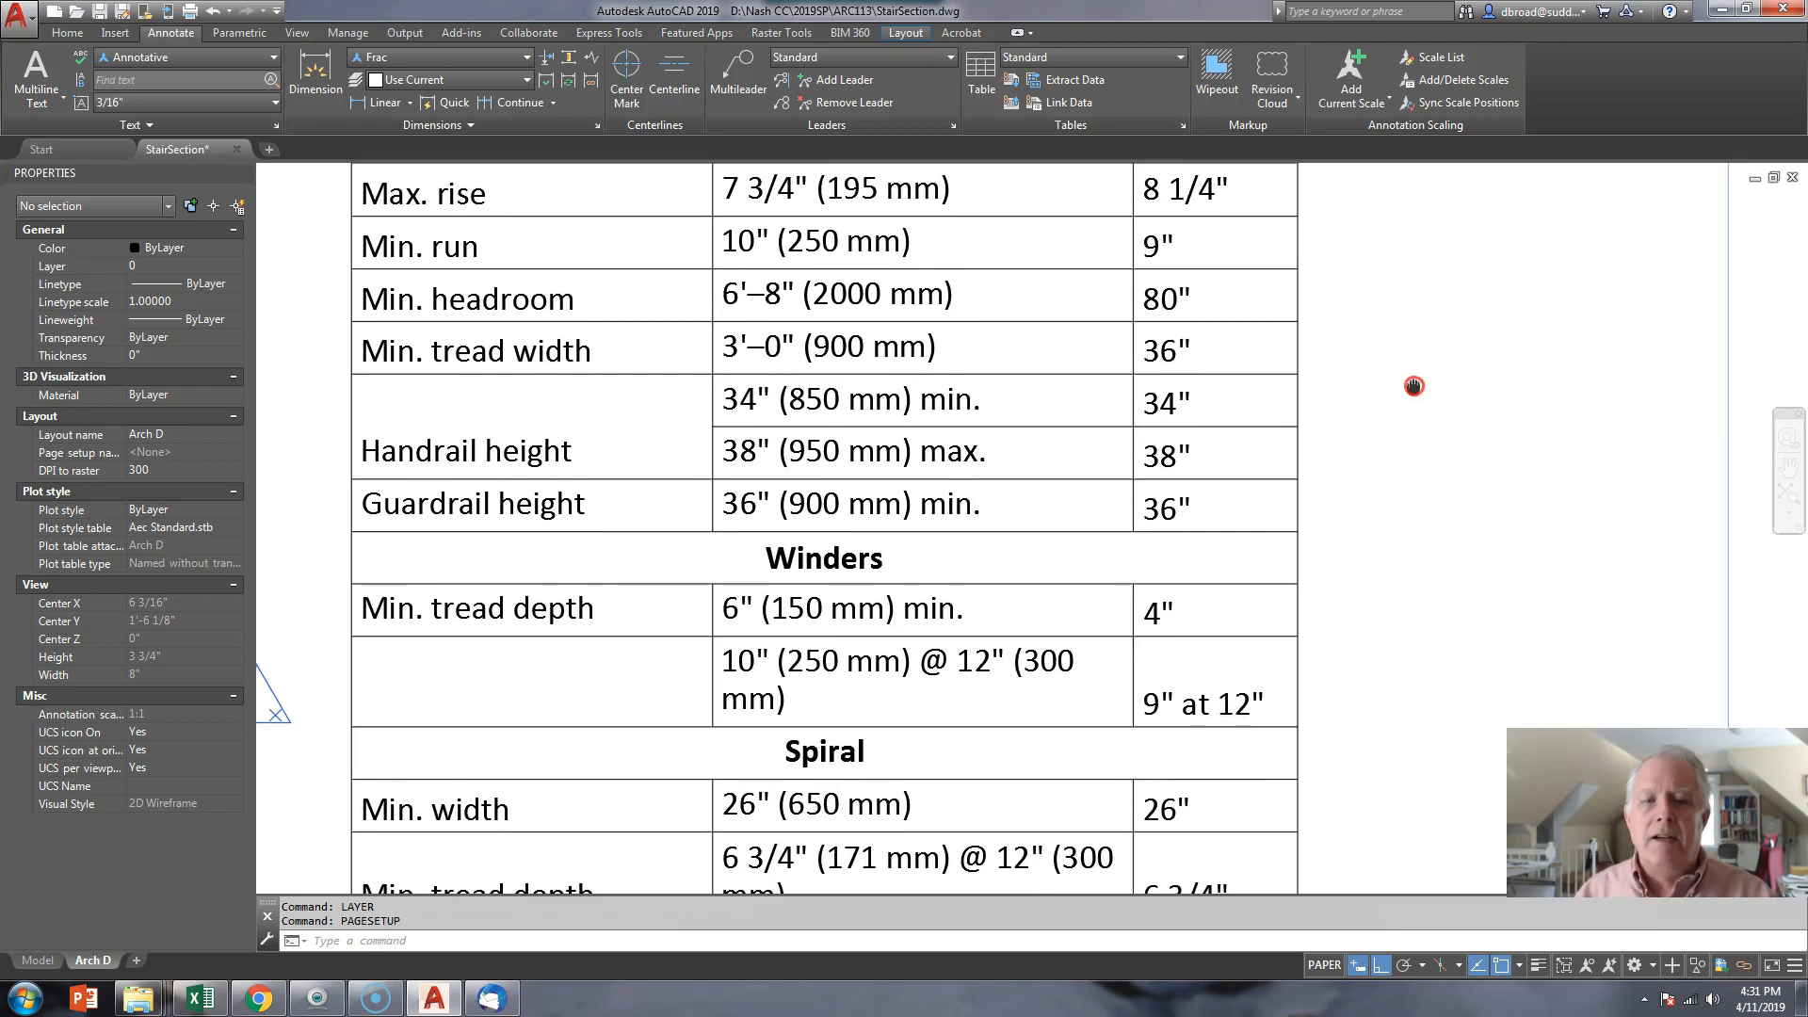
middle_click_drag(1398, 695, 1355, 361)
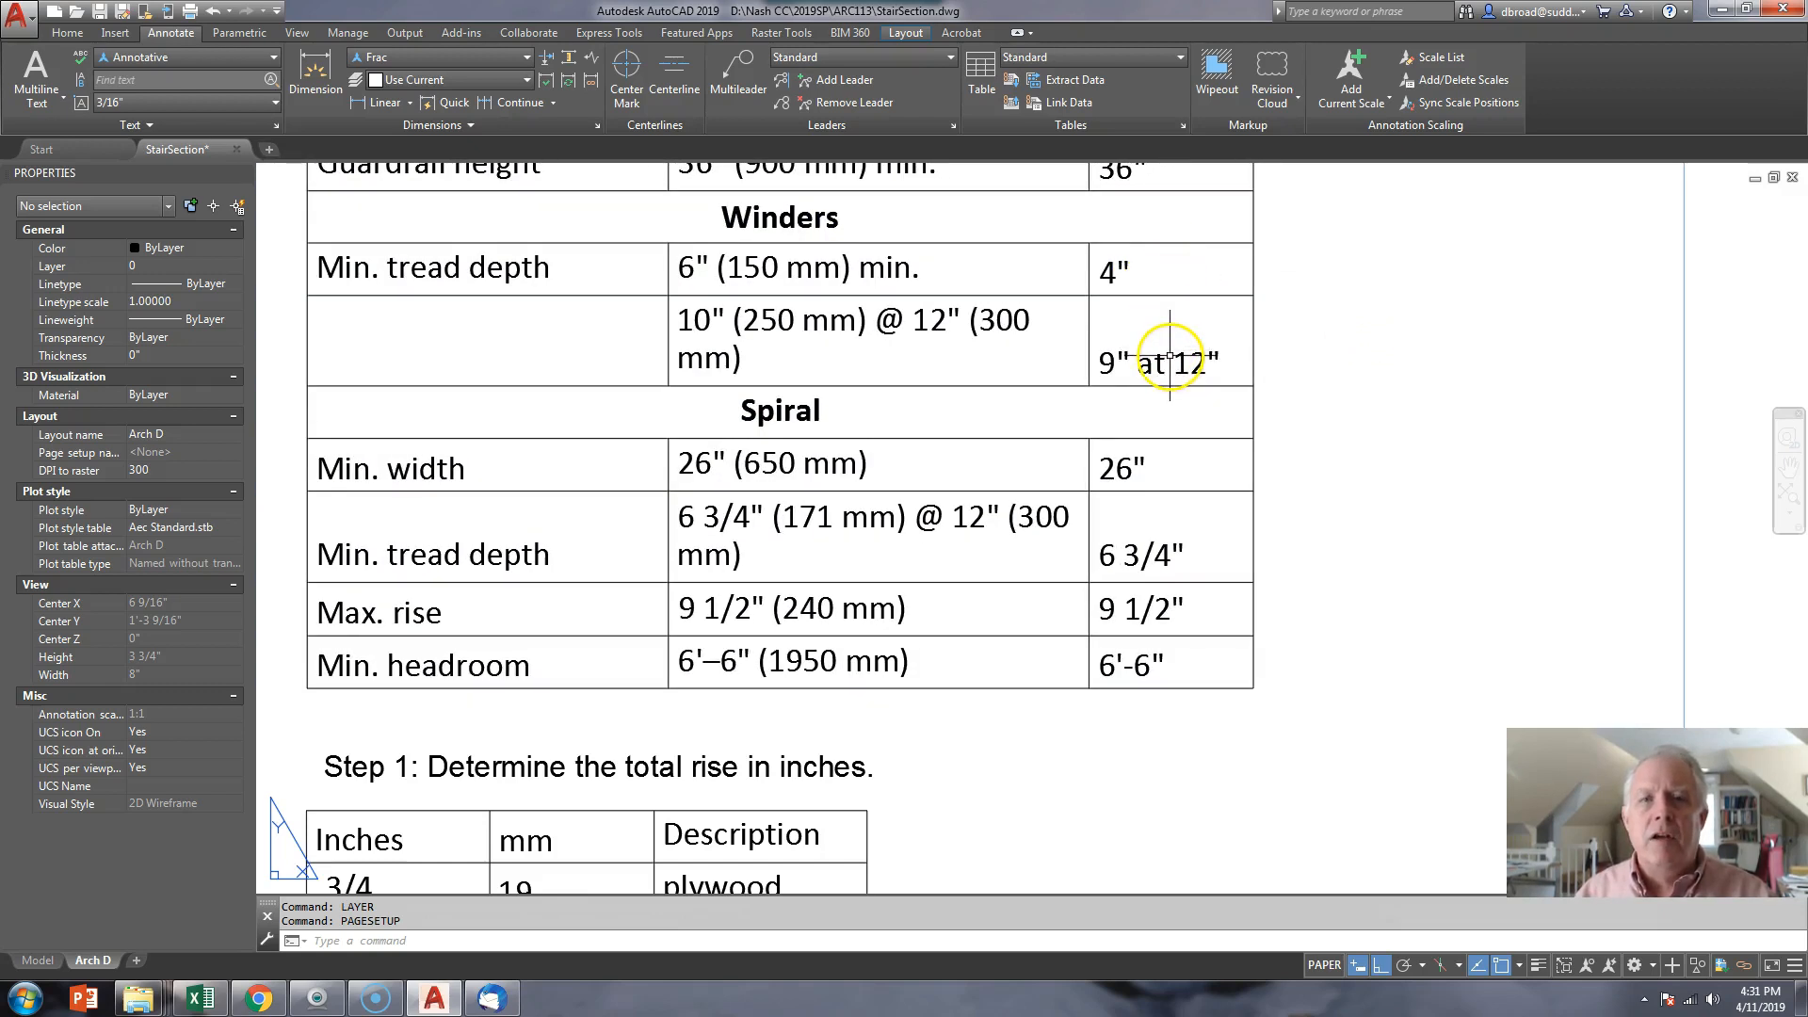
- Examine the Step 1 total rise table and compare it with the floor heights in the stair section viewport
middle_click_drag(1457, 644, 1540, 244)
middle_click_drag(1241, 553, 1283, 415)
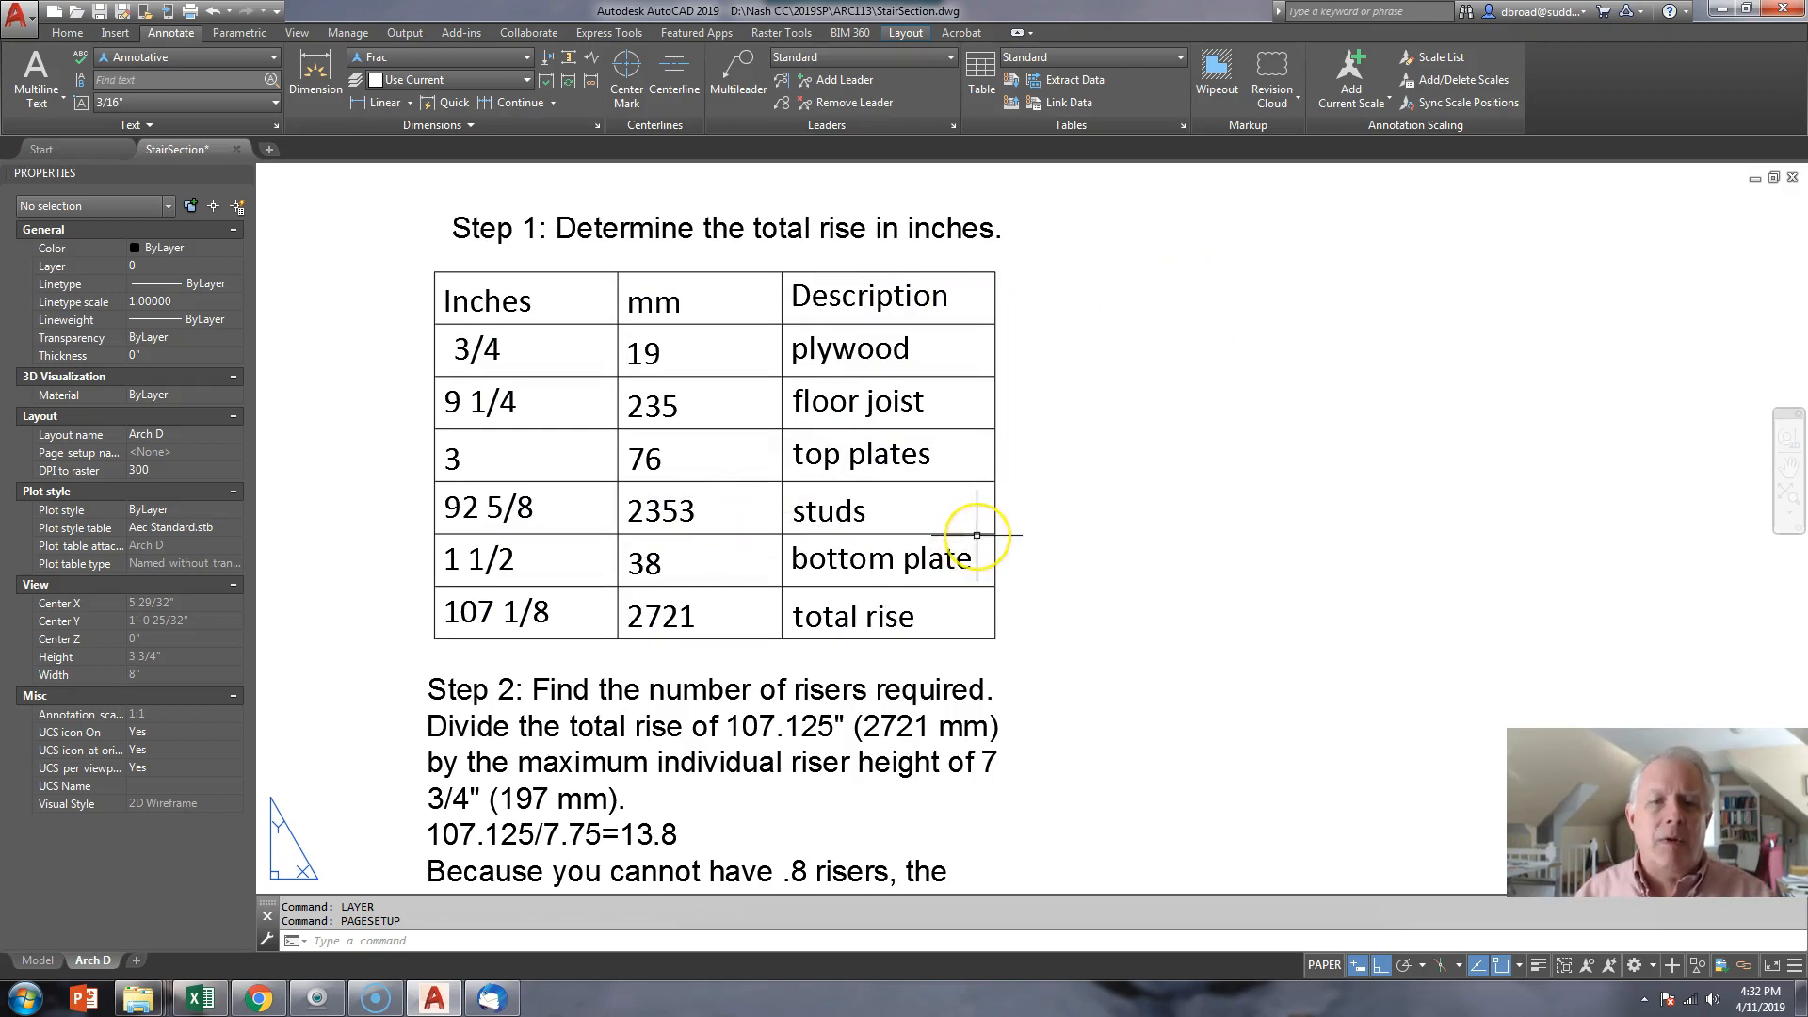
scroll(1040, 529, "down", 3)
middle_click_drag(1176, 551, 768, 416)
scroll(836, 500, "down", 2)
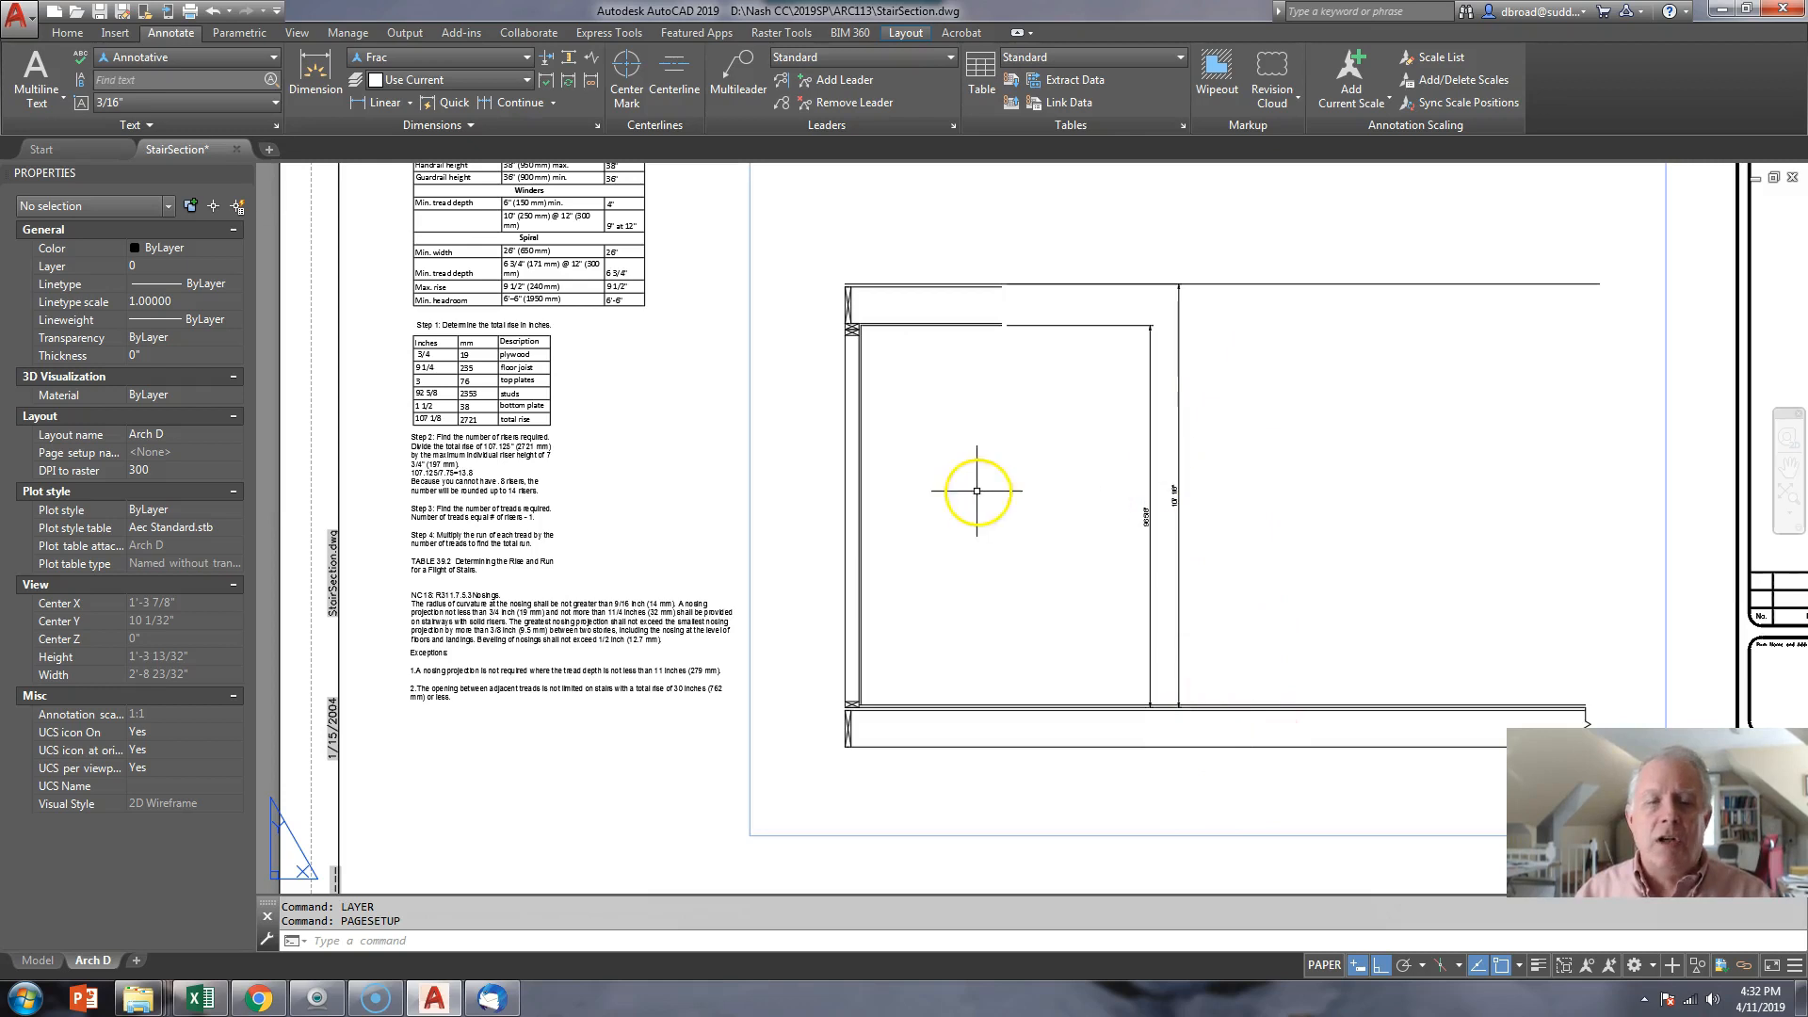
middle_click_drag(775, 538, 896, 569)
scroll(809, 480, "up", 5)
middle_click_drag(828, 465, 1025, 484)
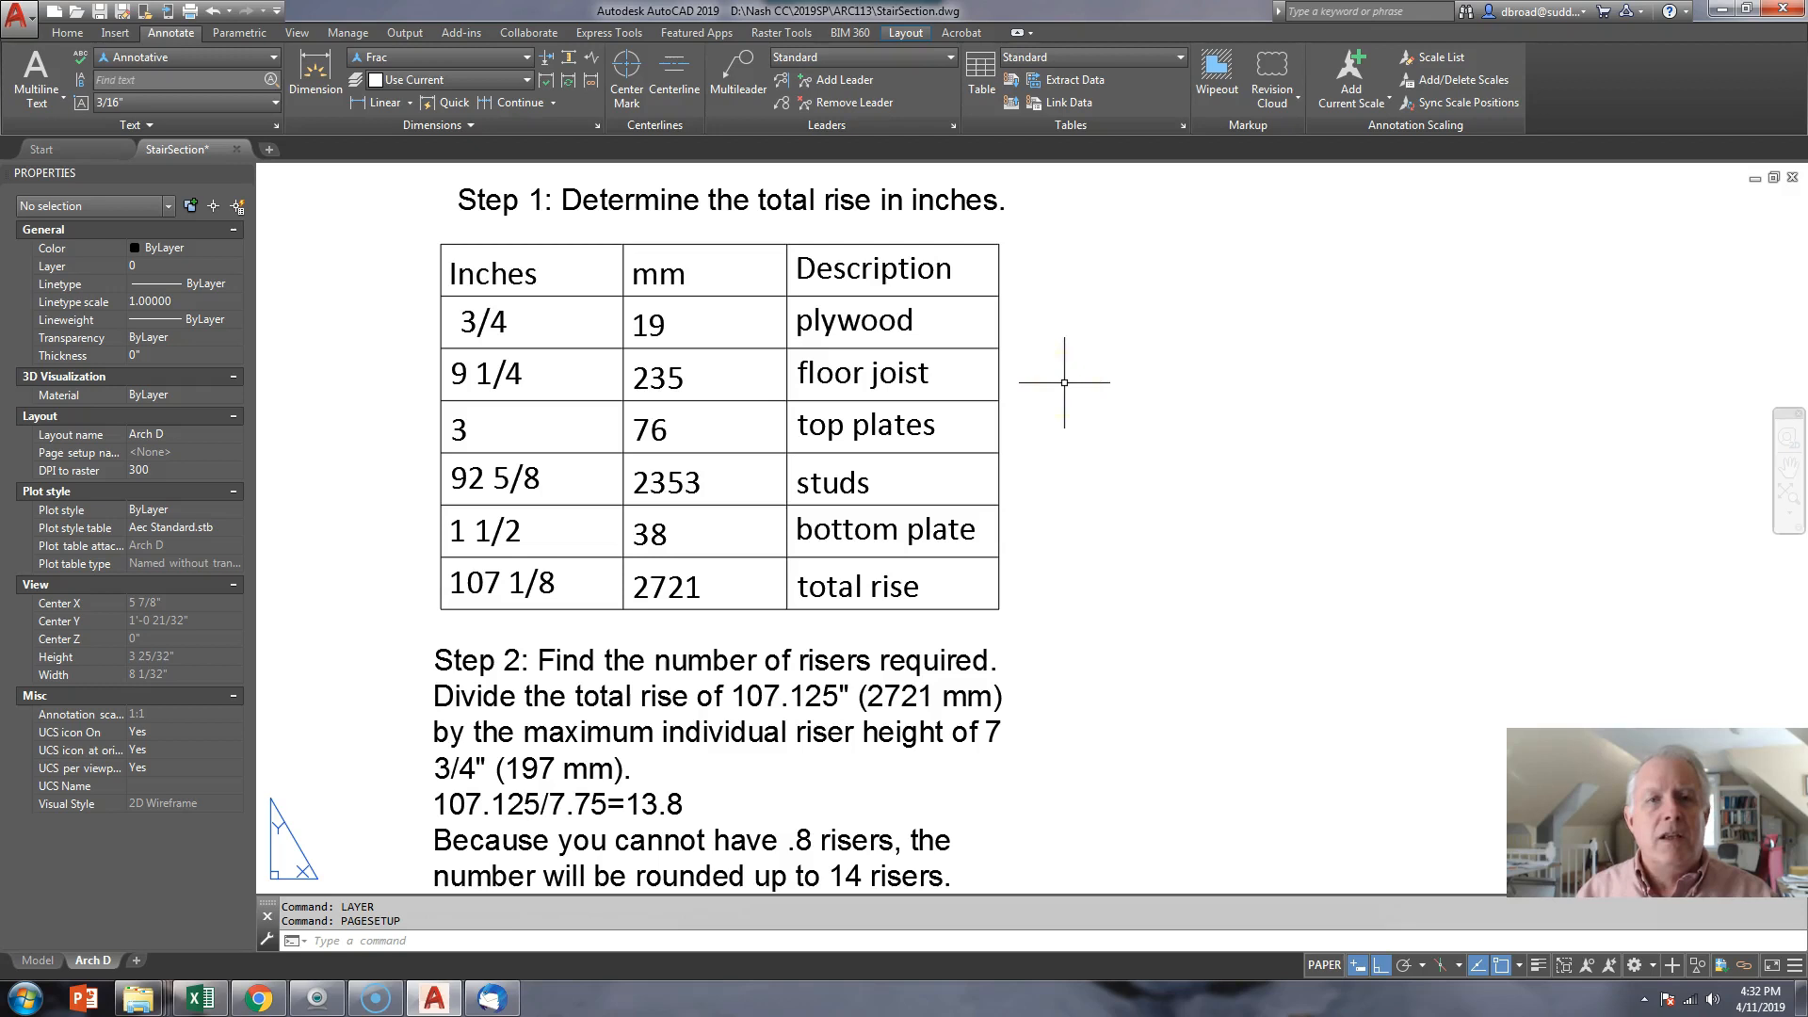
- Read the Step 2 to Step 4 notes on finding the risers, treads and total run, and the nosing rules
left_click(1058, 415)
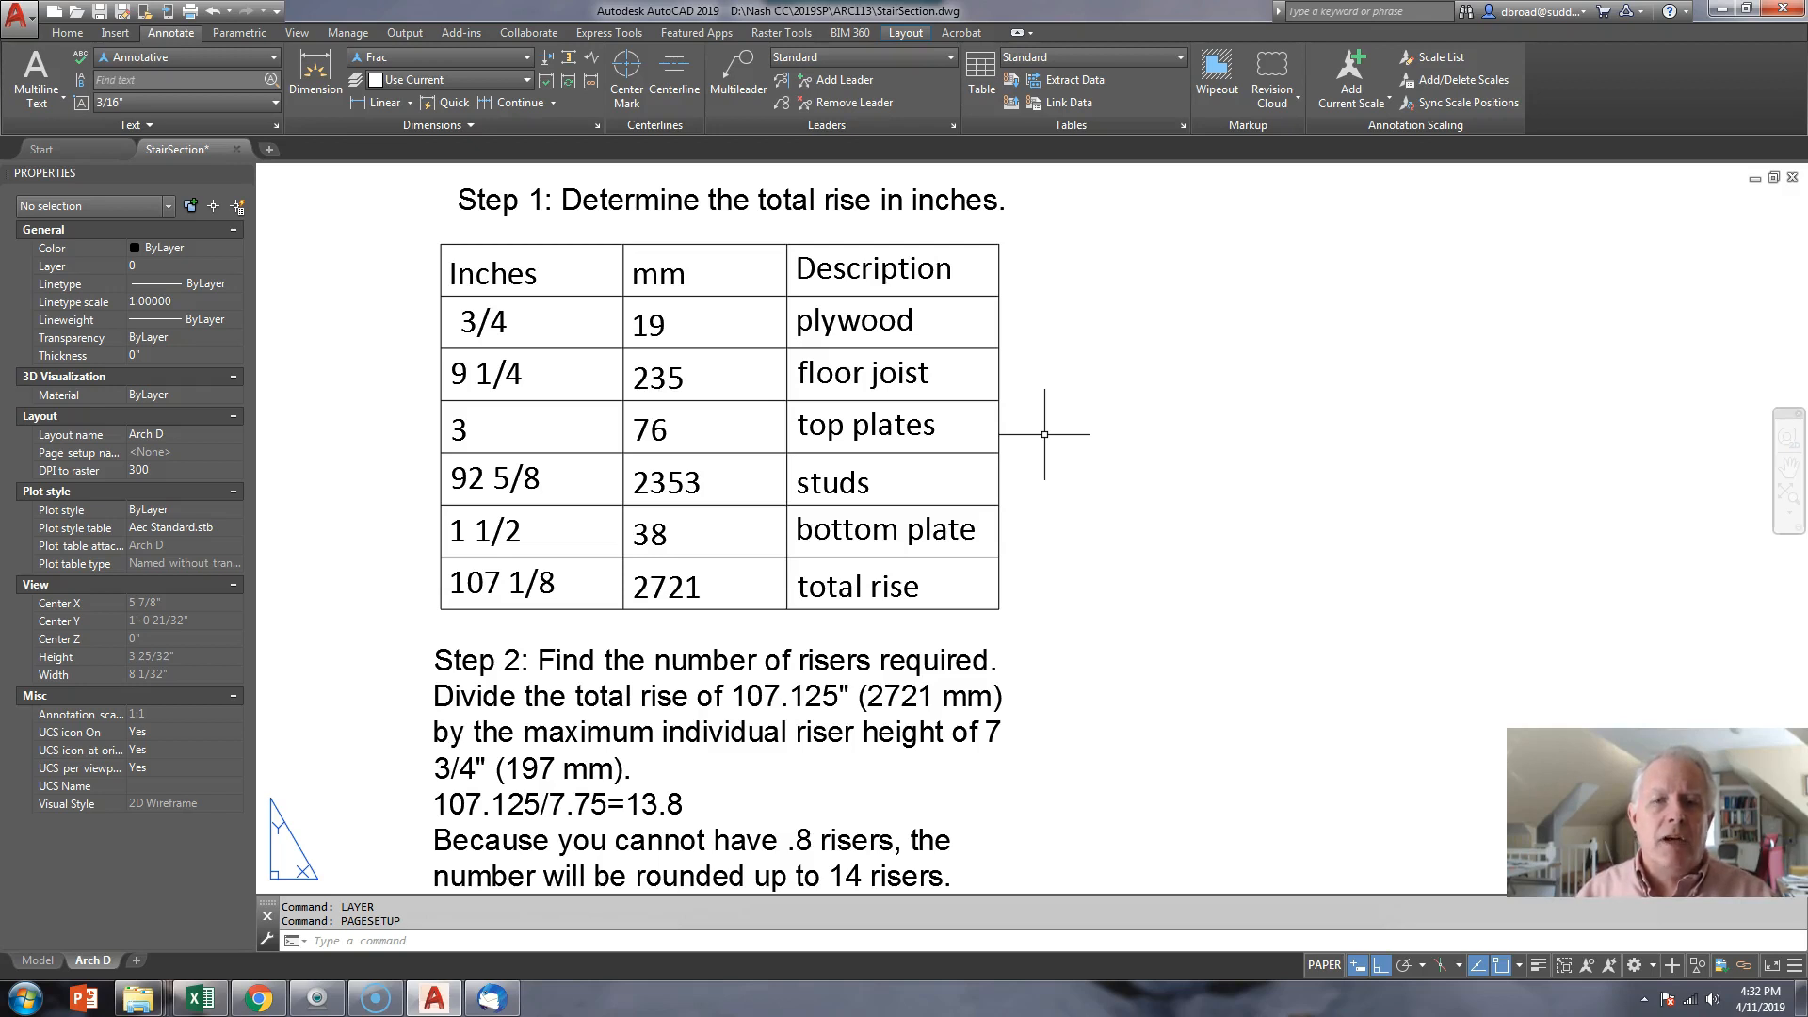
middle_click_drag(1083, 506, 1085, 466)
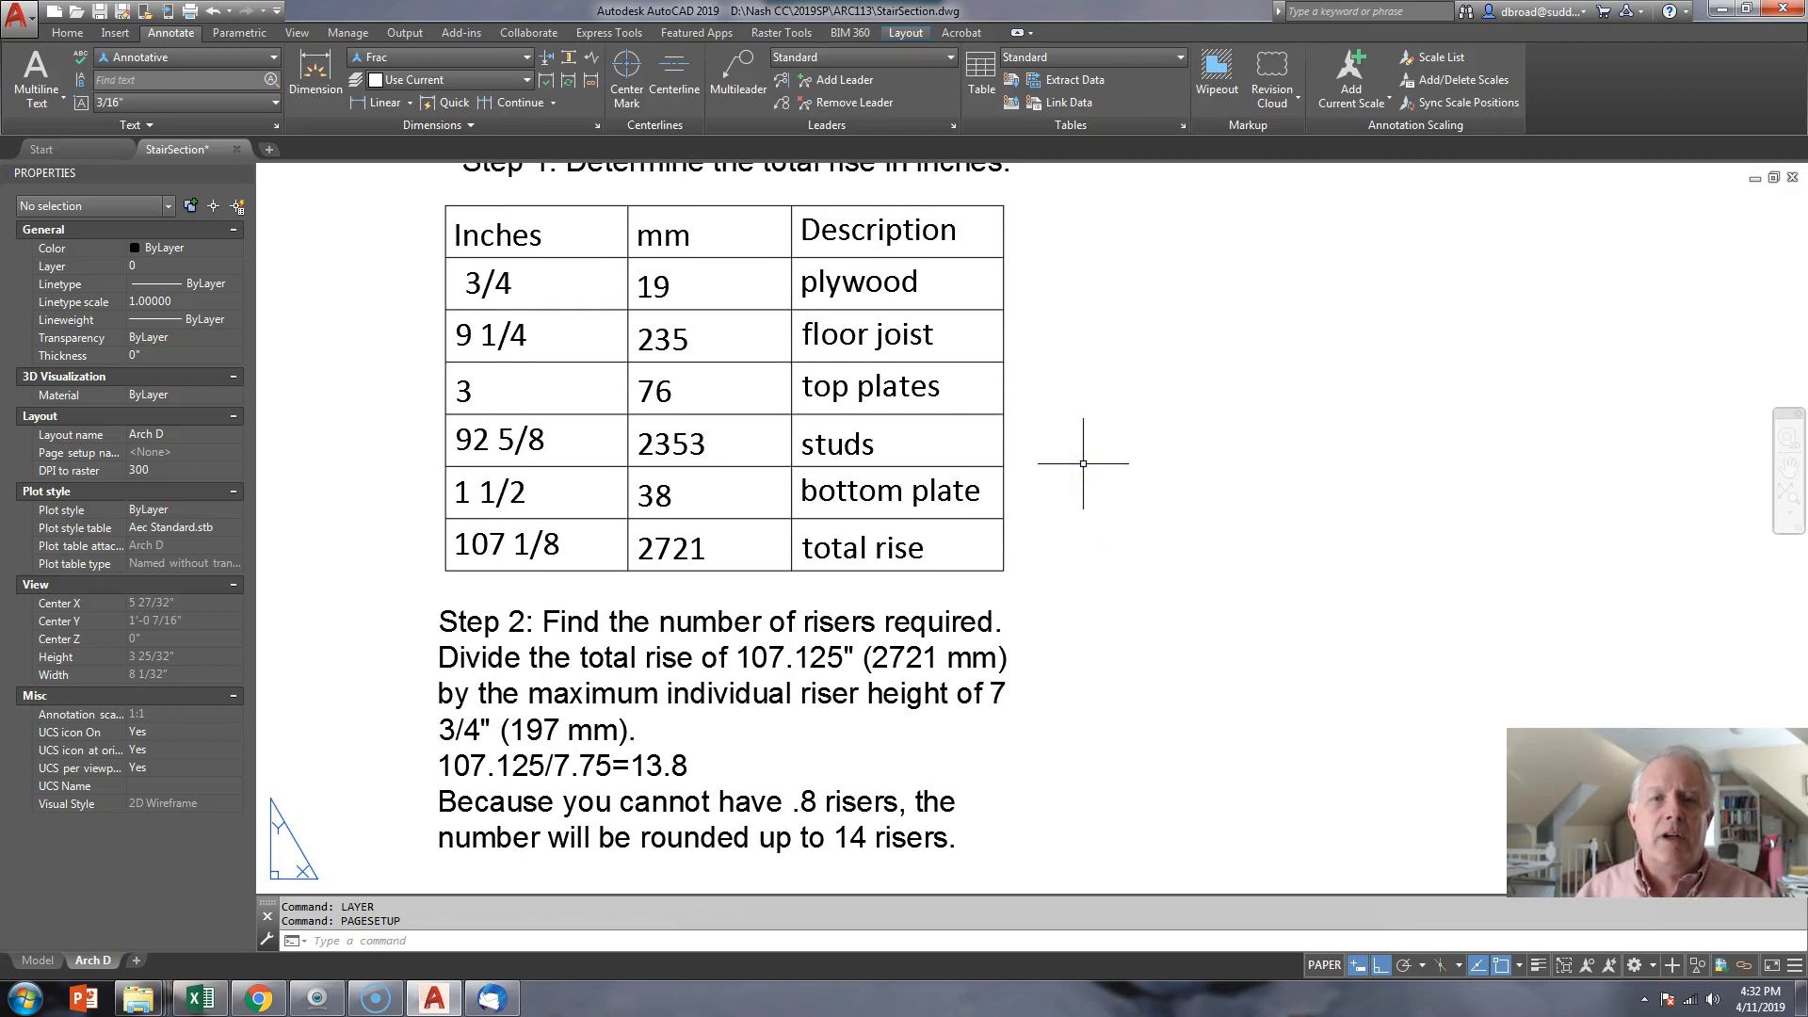
middle_click_drag(1082, 554, 1083, 458)
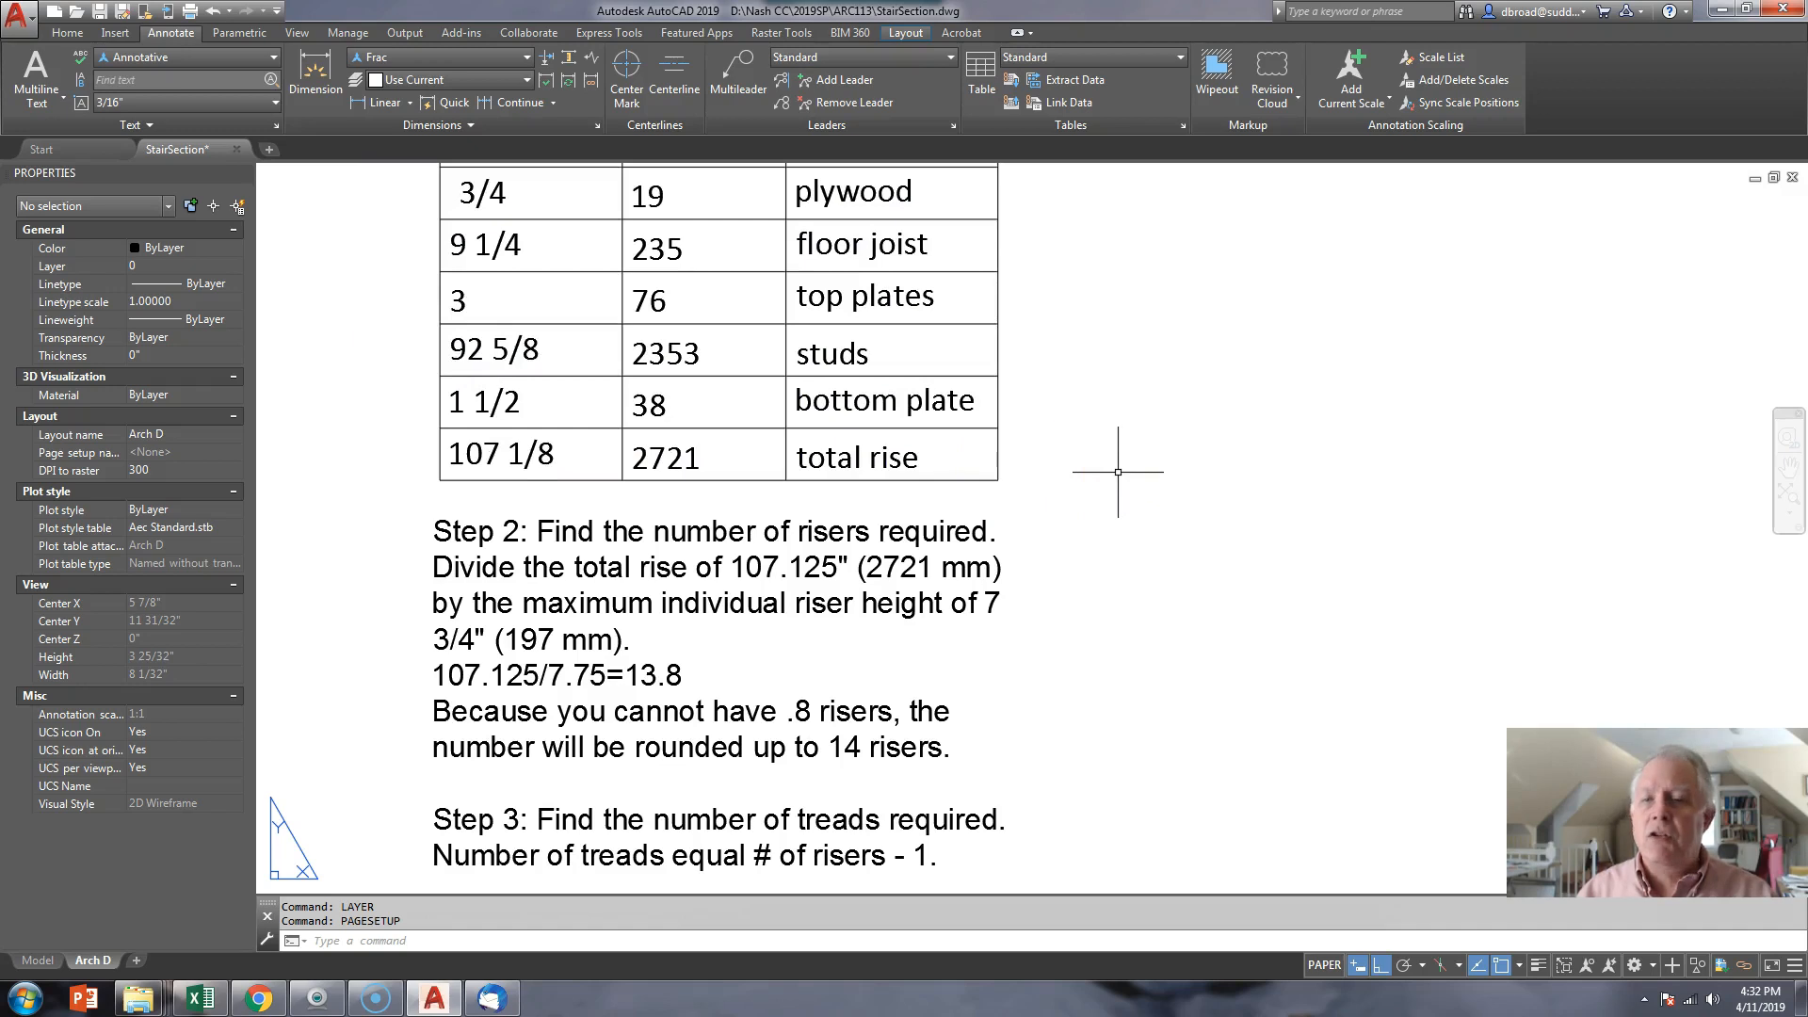
scroll(1098, 452, "down", 3)
middle_click_drag(1126, 637, 1060, 387)
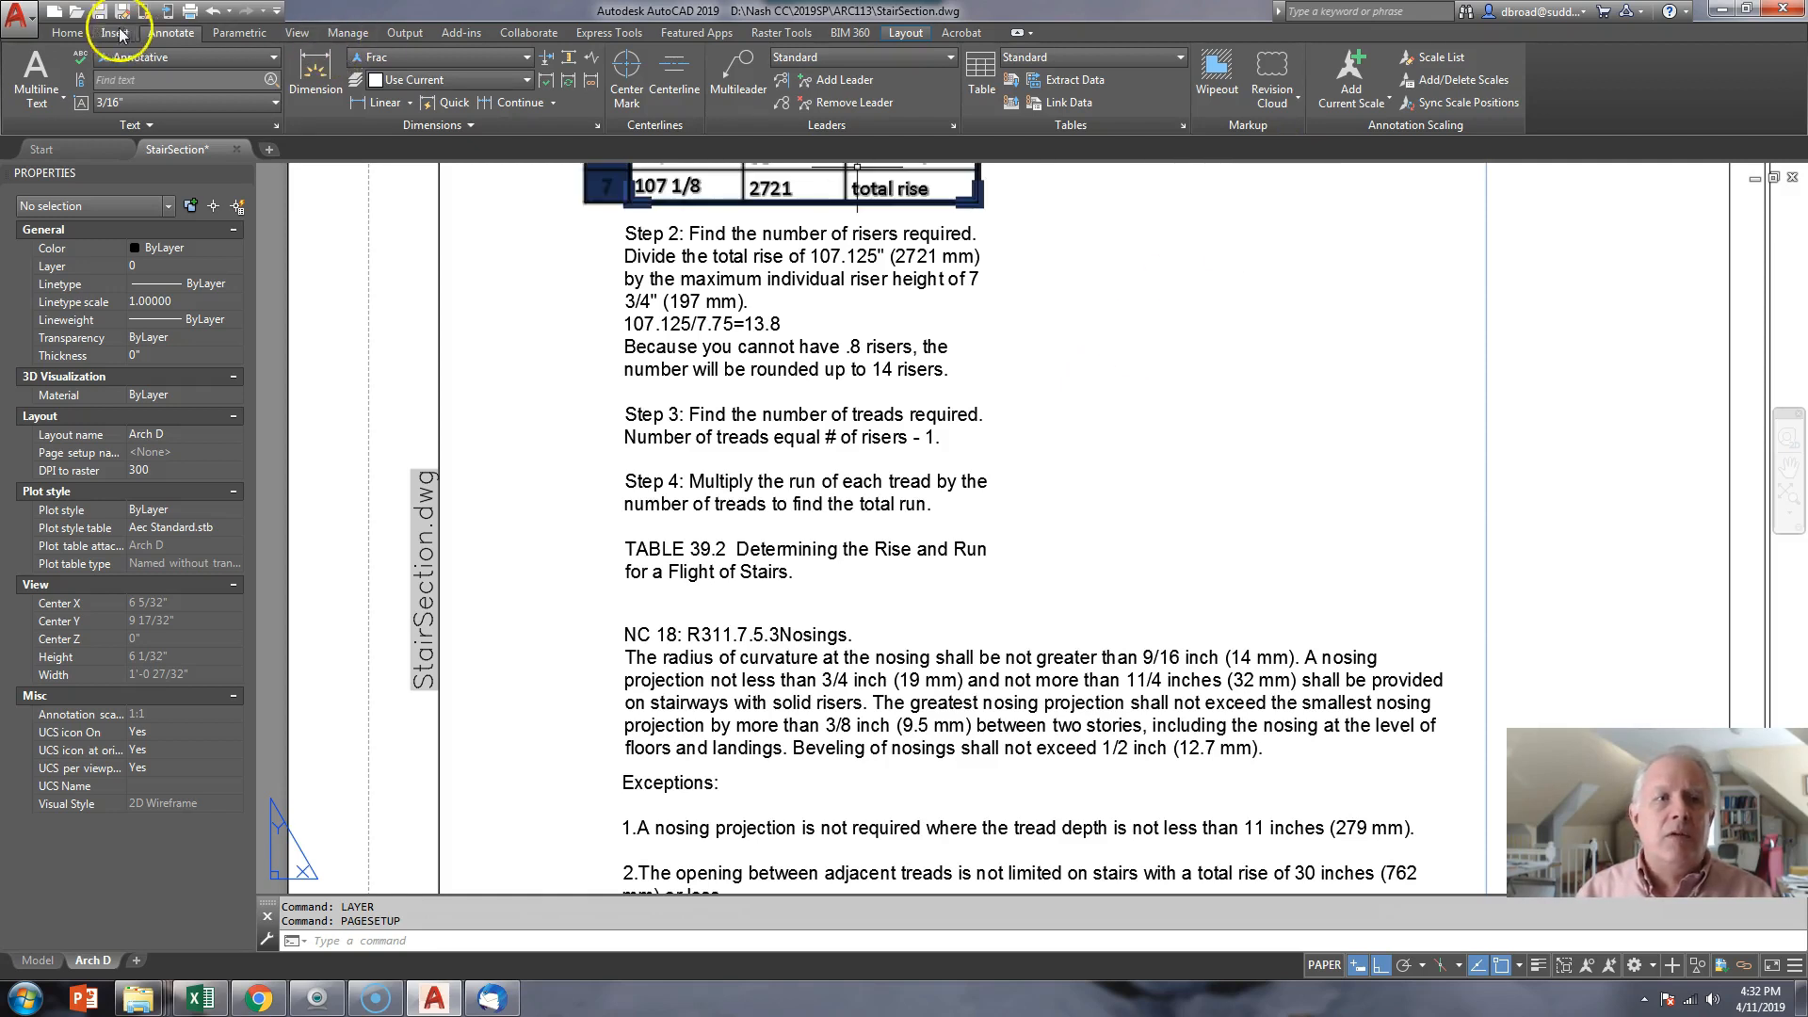
- Open the calculator with a cleared history, place it beside the notes, and divide the 107.125 total rise by the 7.75 maximum riser height
left_click(64, 34)
left_click(1428, 102)
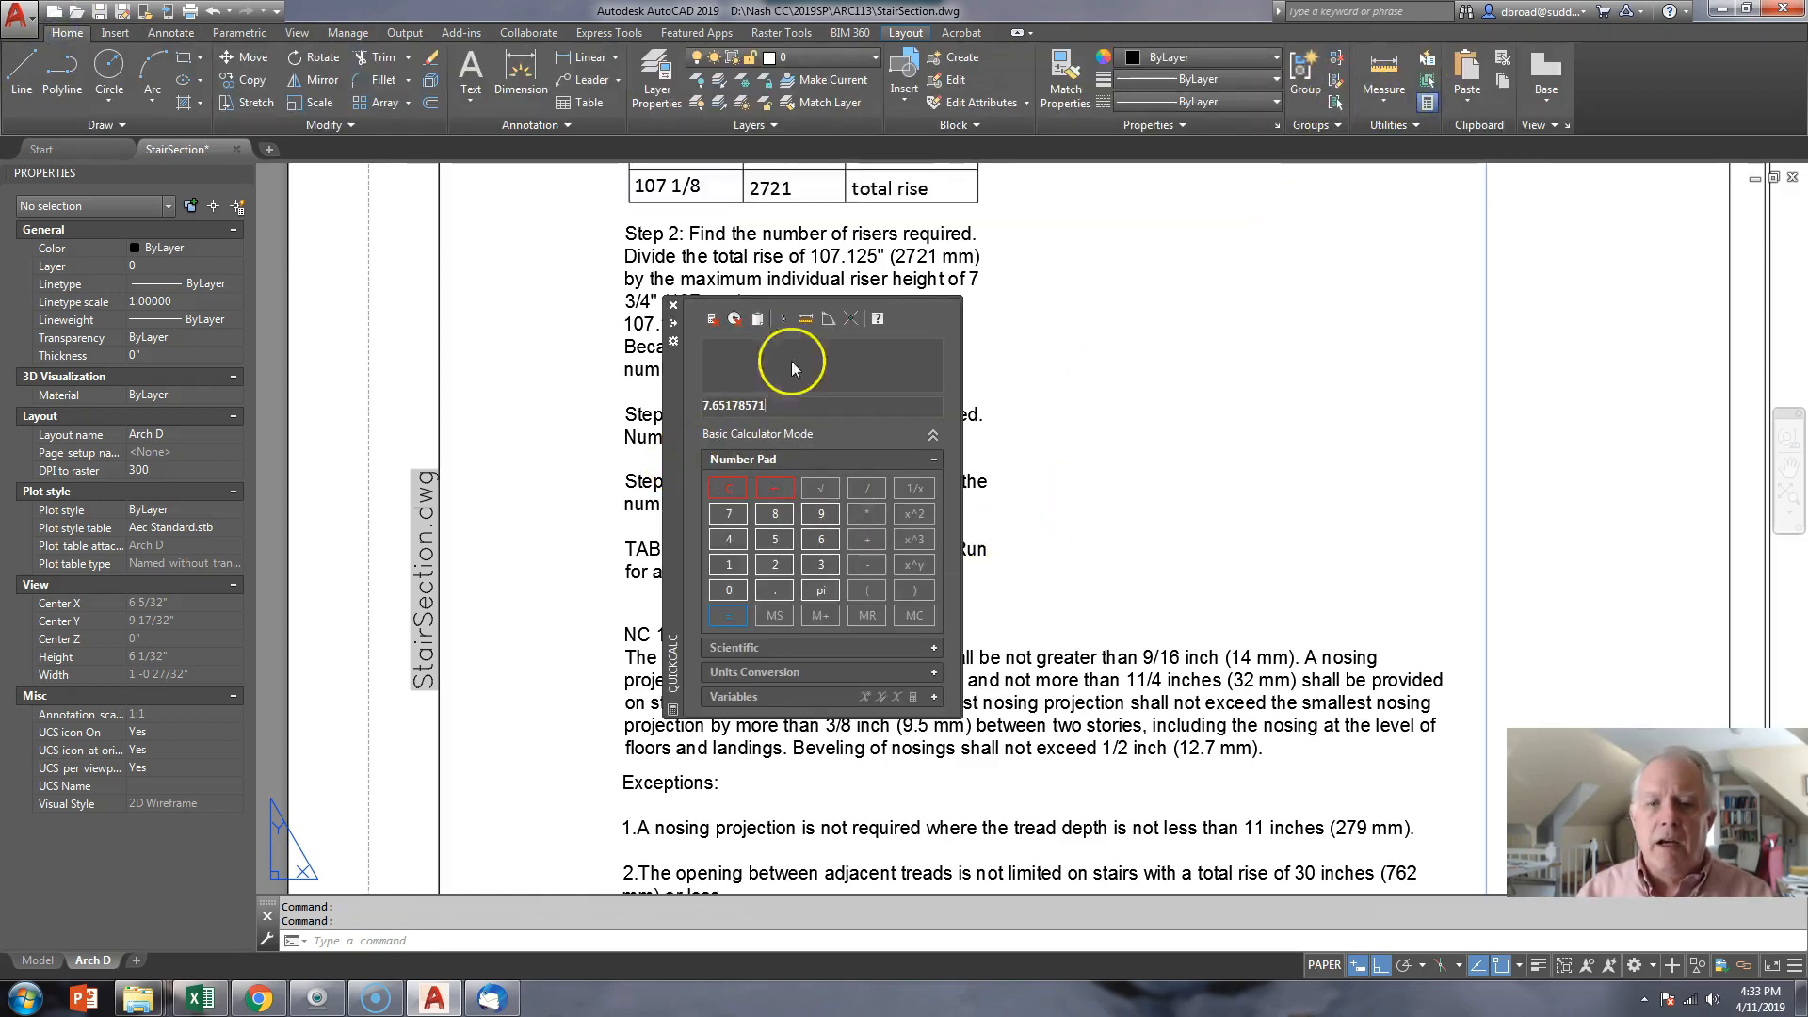
left_click(732, 323)
left_click_drag(672, 412, 1020, 409)
left_click(1100, 407)
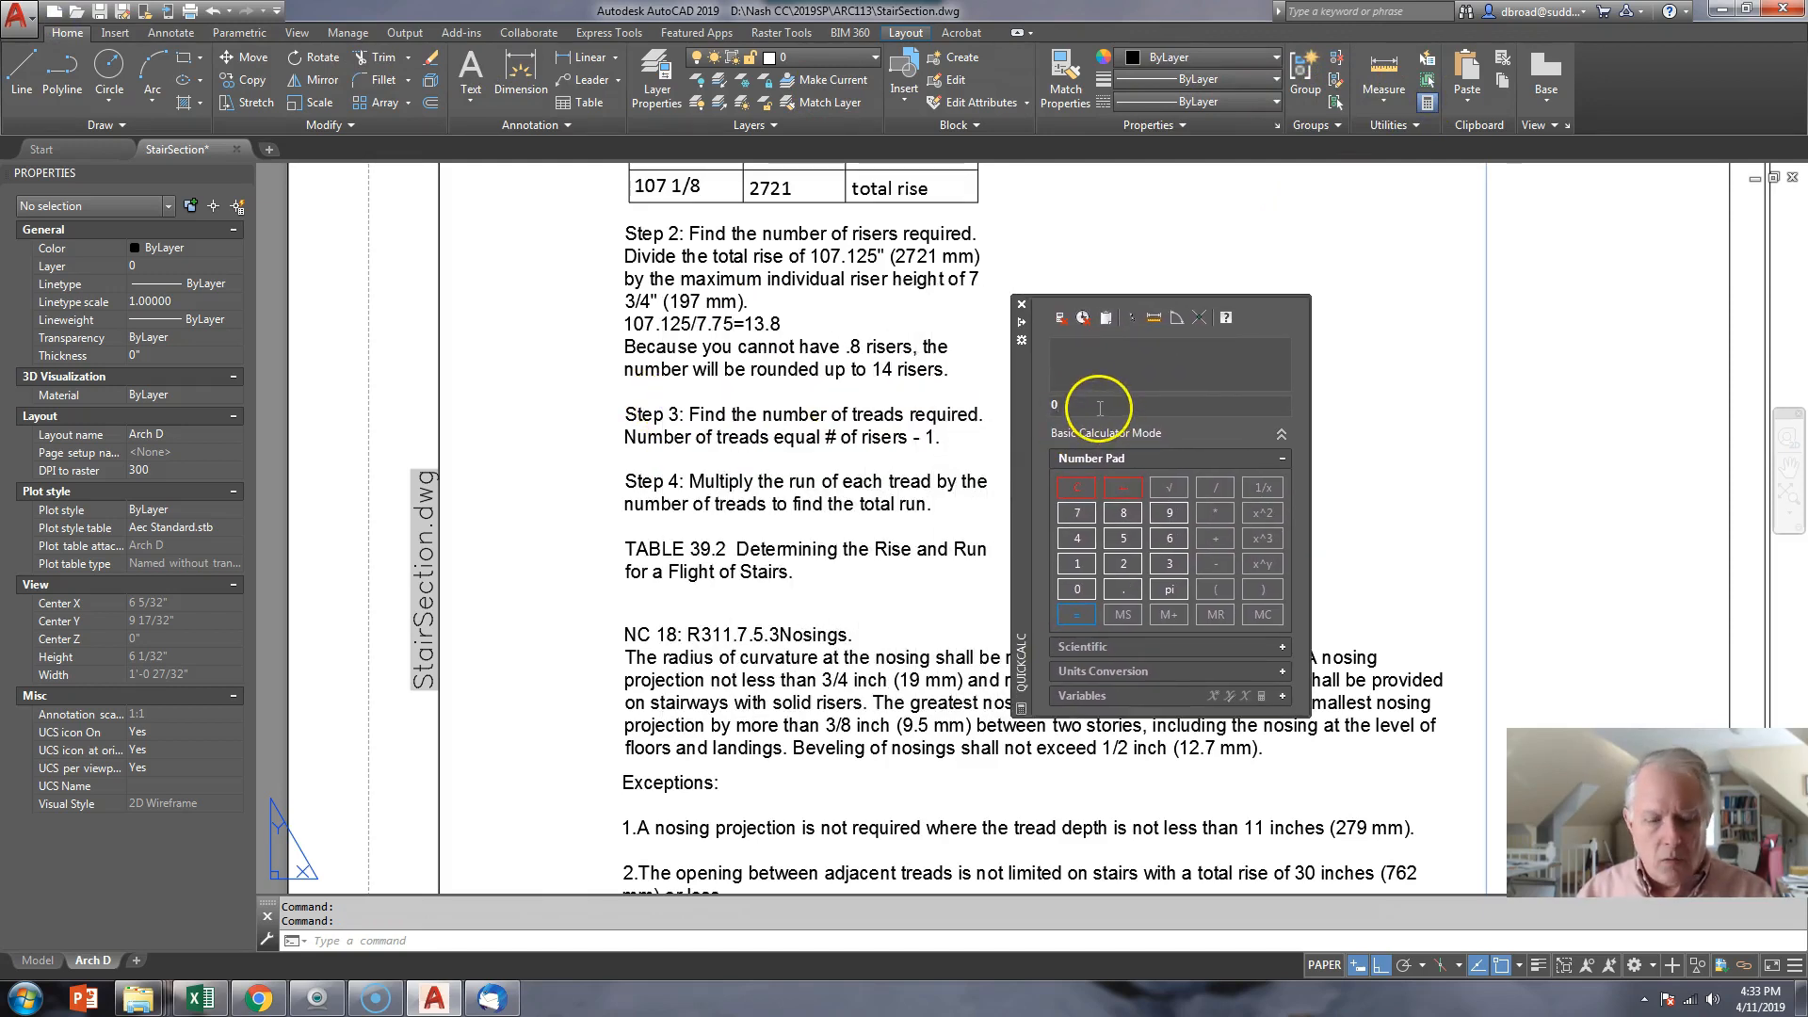
type("107")
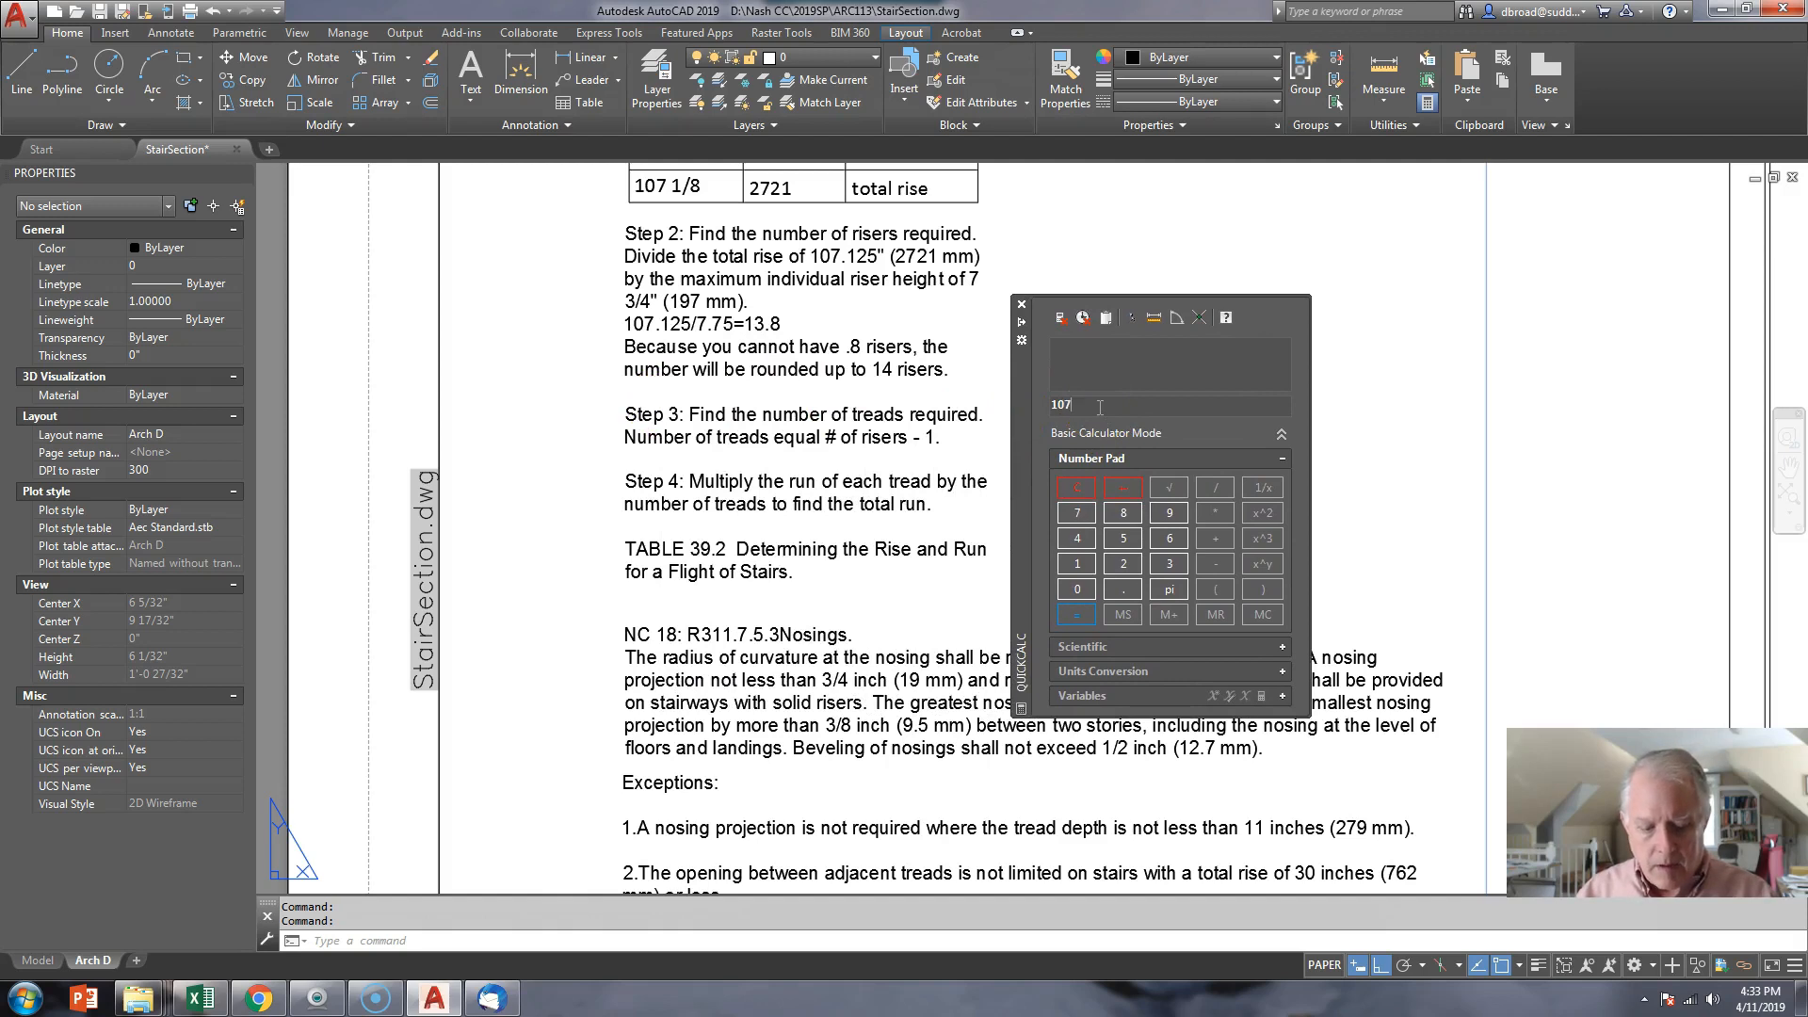
type(".125")
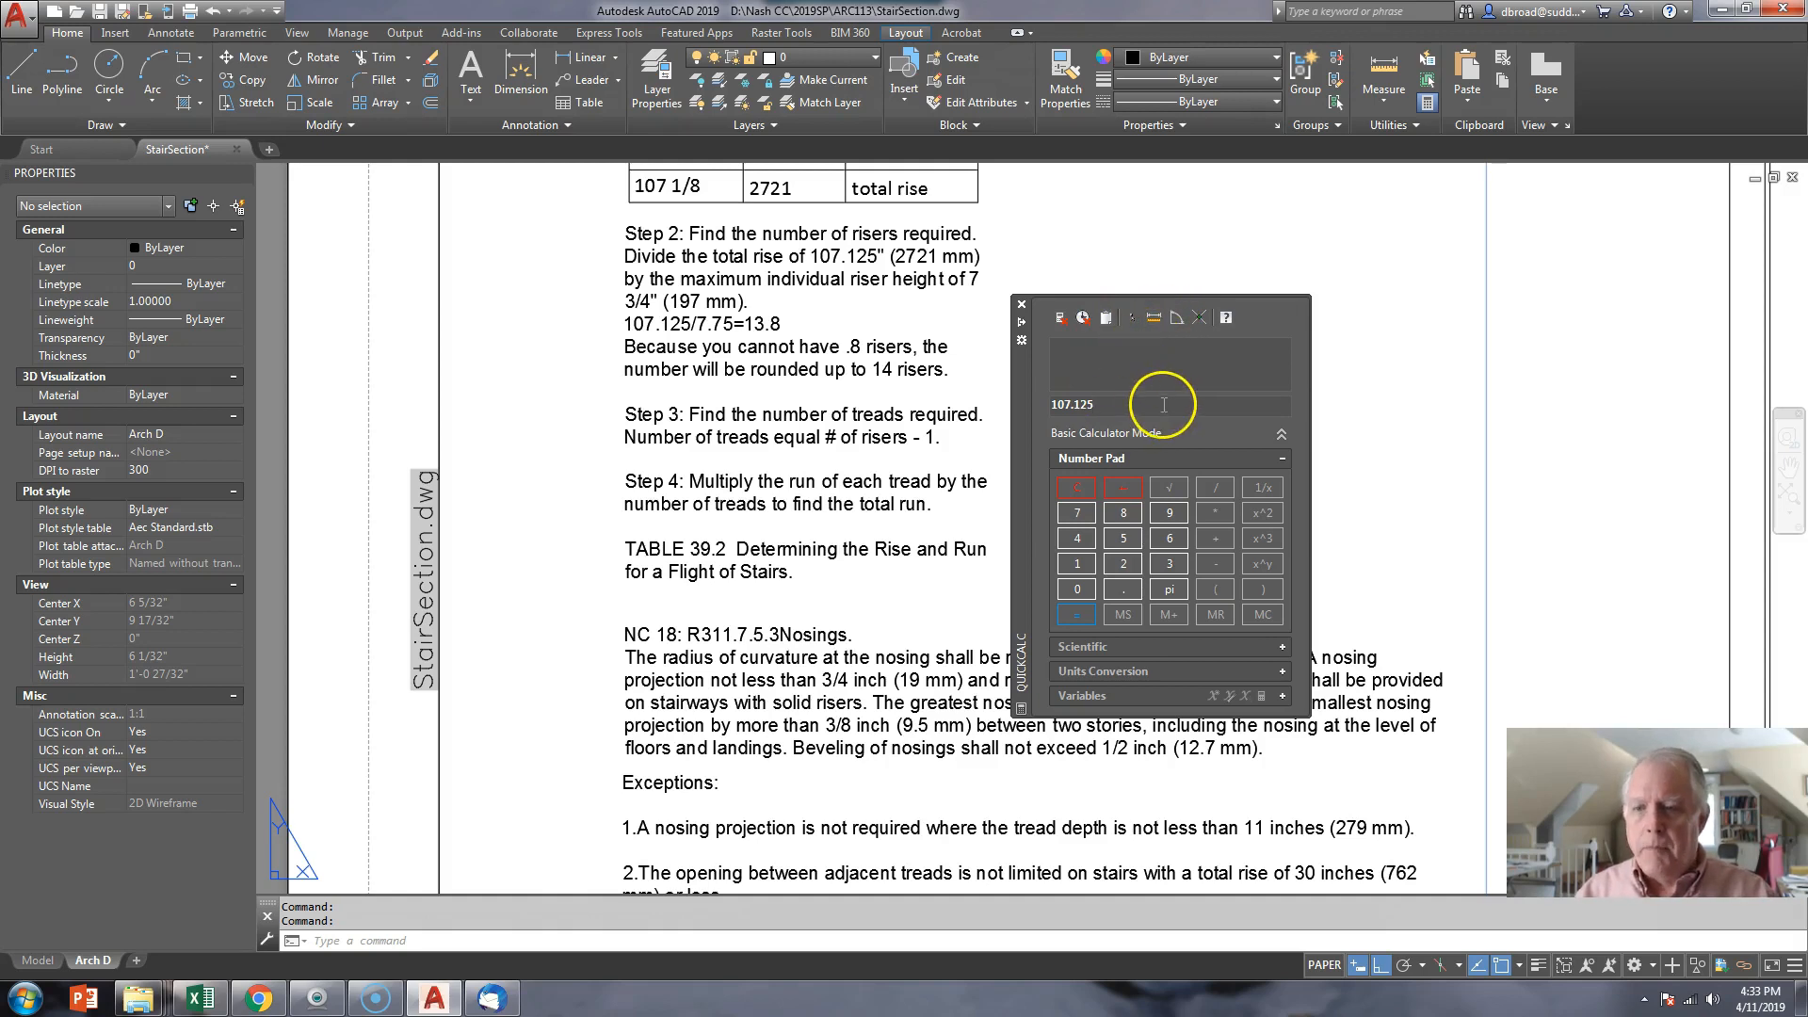
type("/7.75")
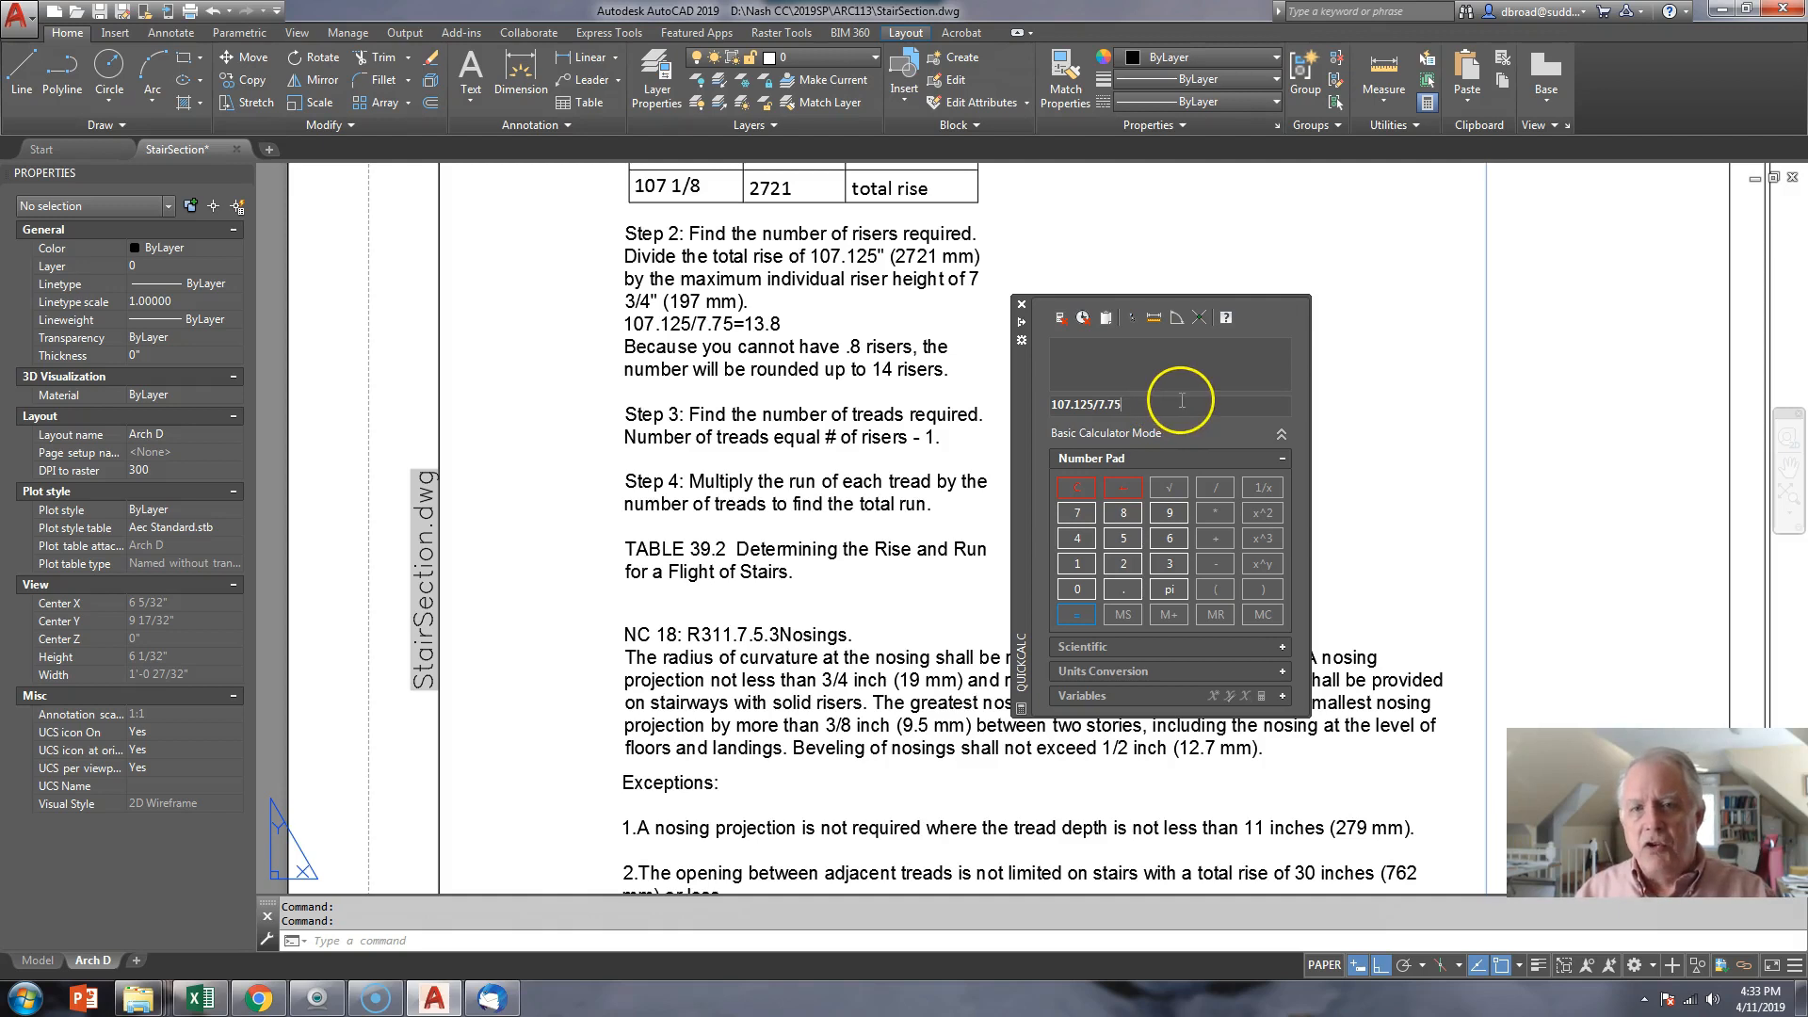
key("Return")
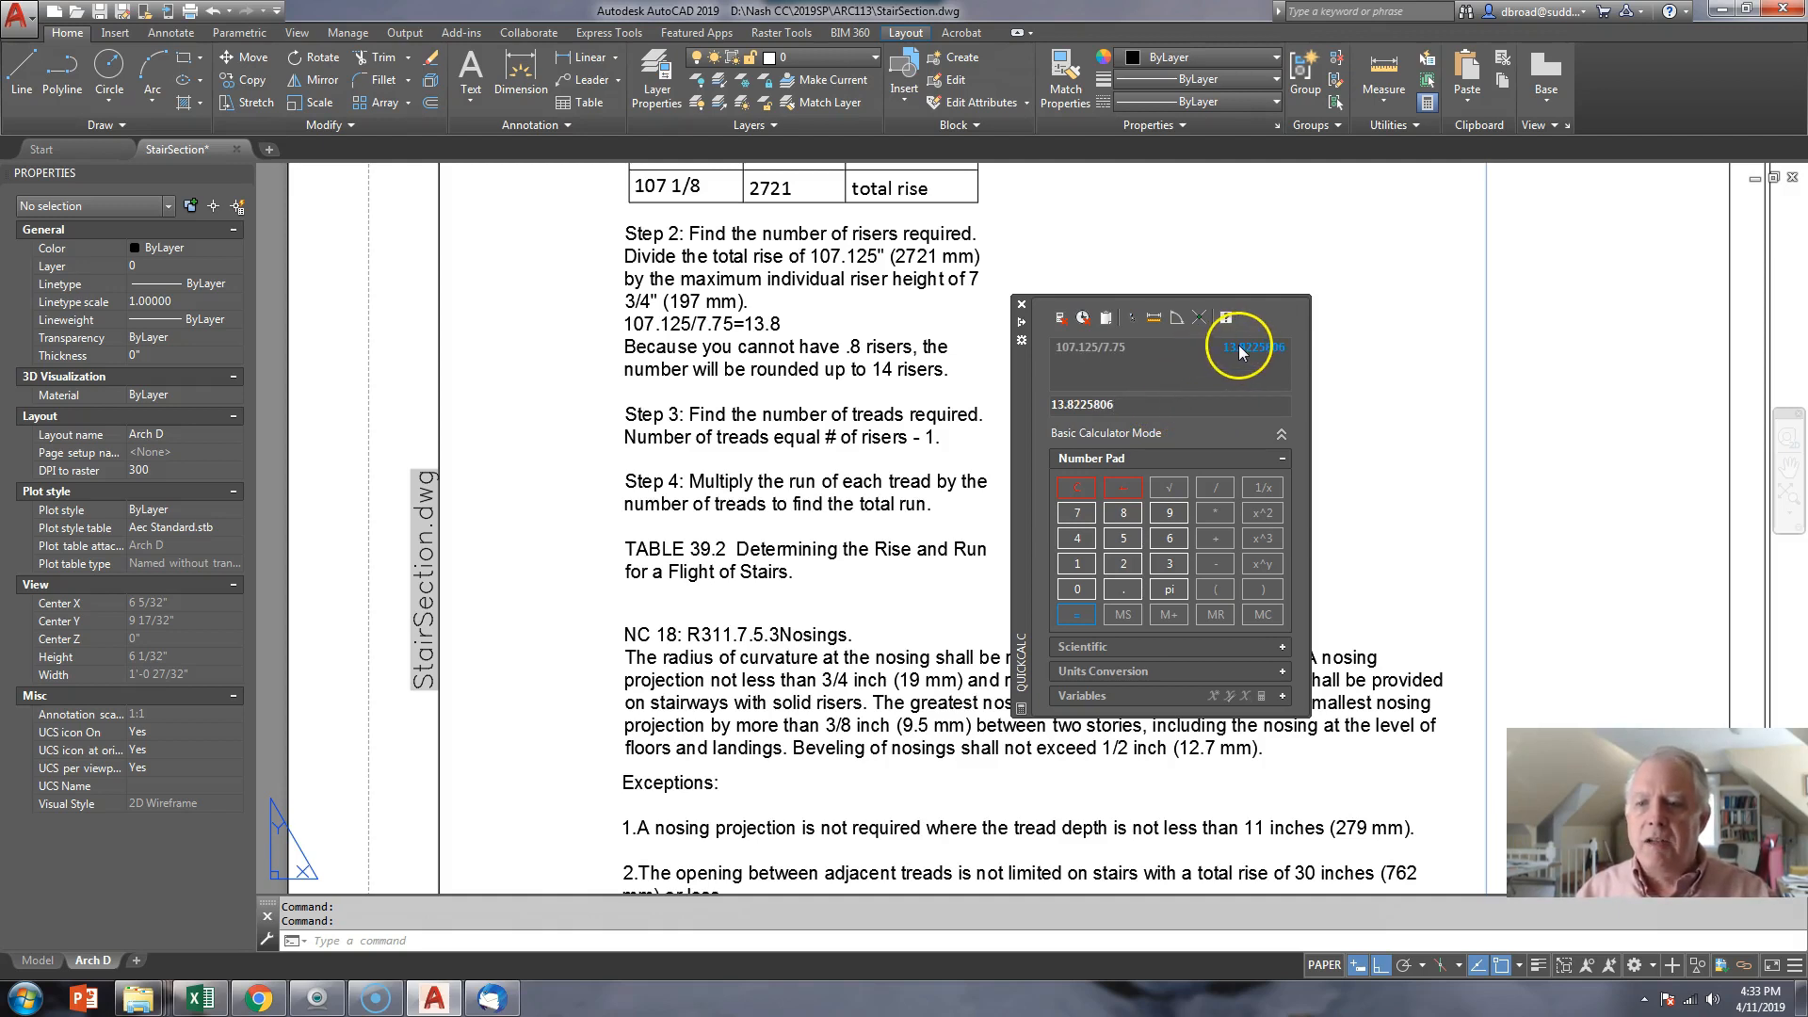
- Reuse the total rise expression to calculate the individual riser height for 14 risers, 107.125/14
double_click(1083, 348)
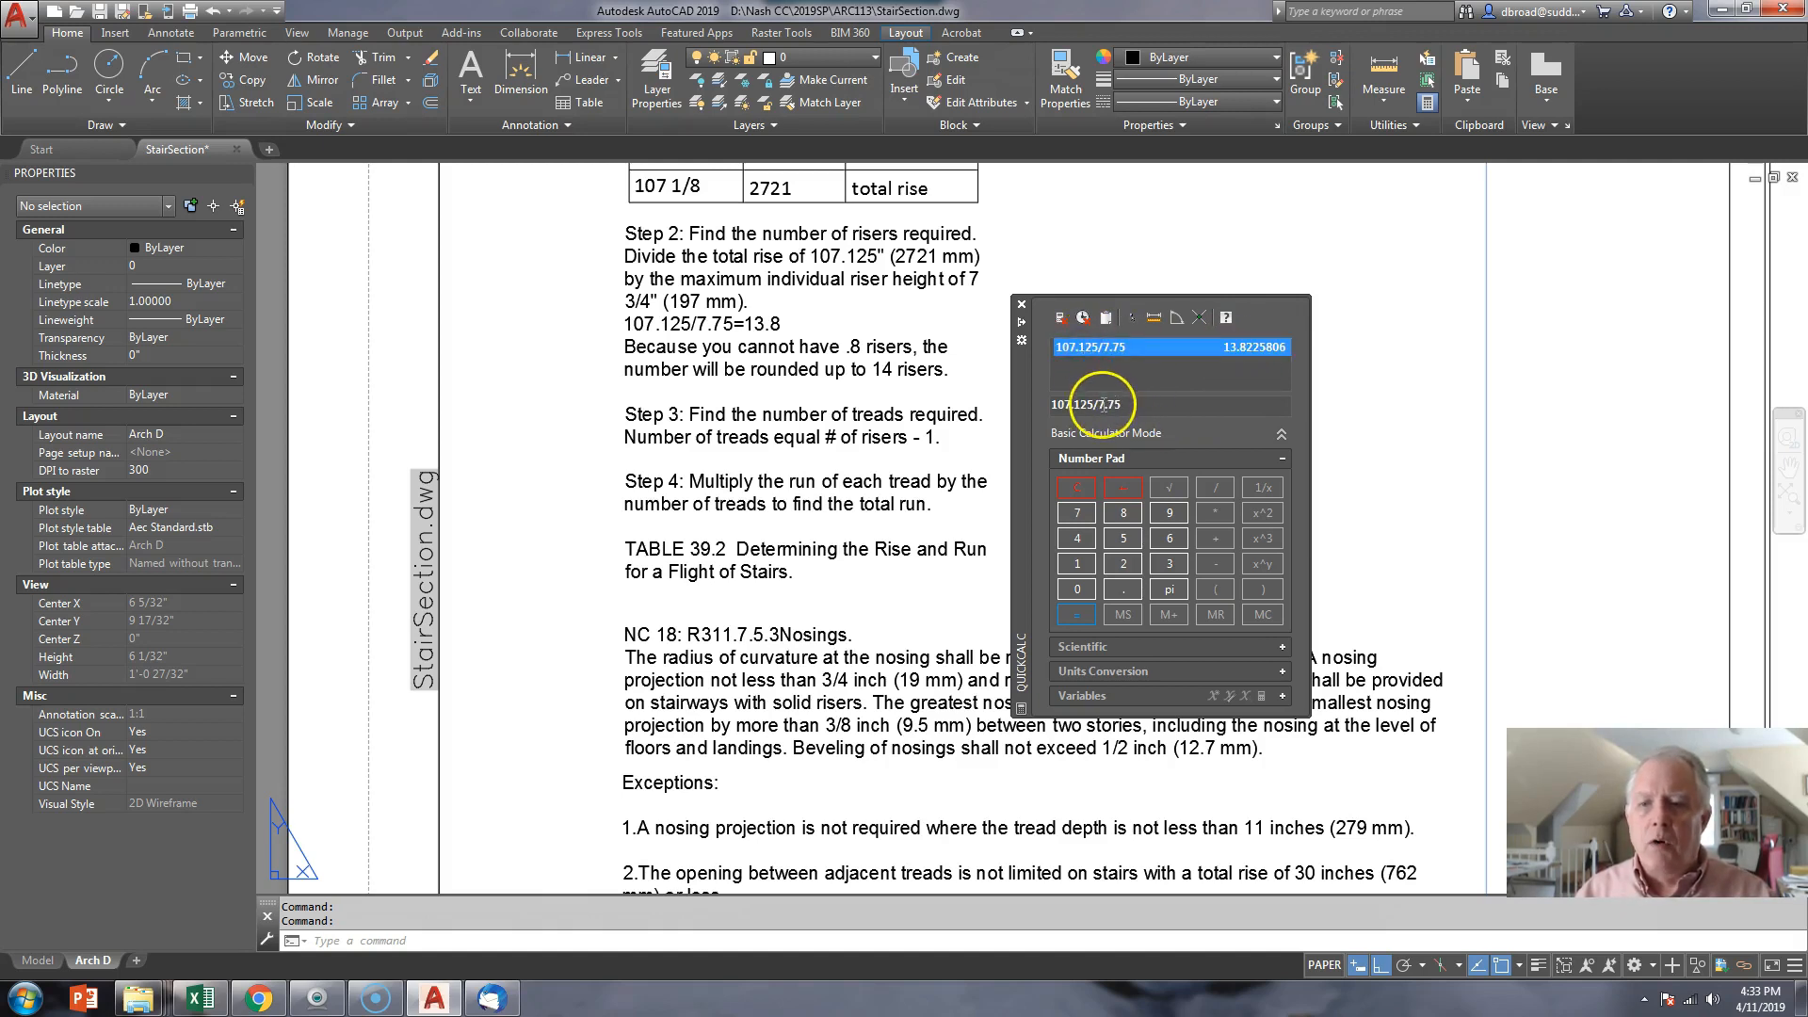
left_click_drag(1099, 405, 1150, 404)
type("14")
key("Return")
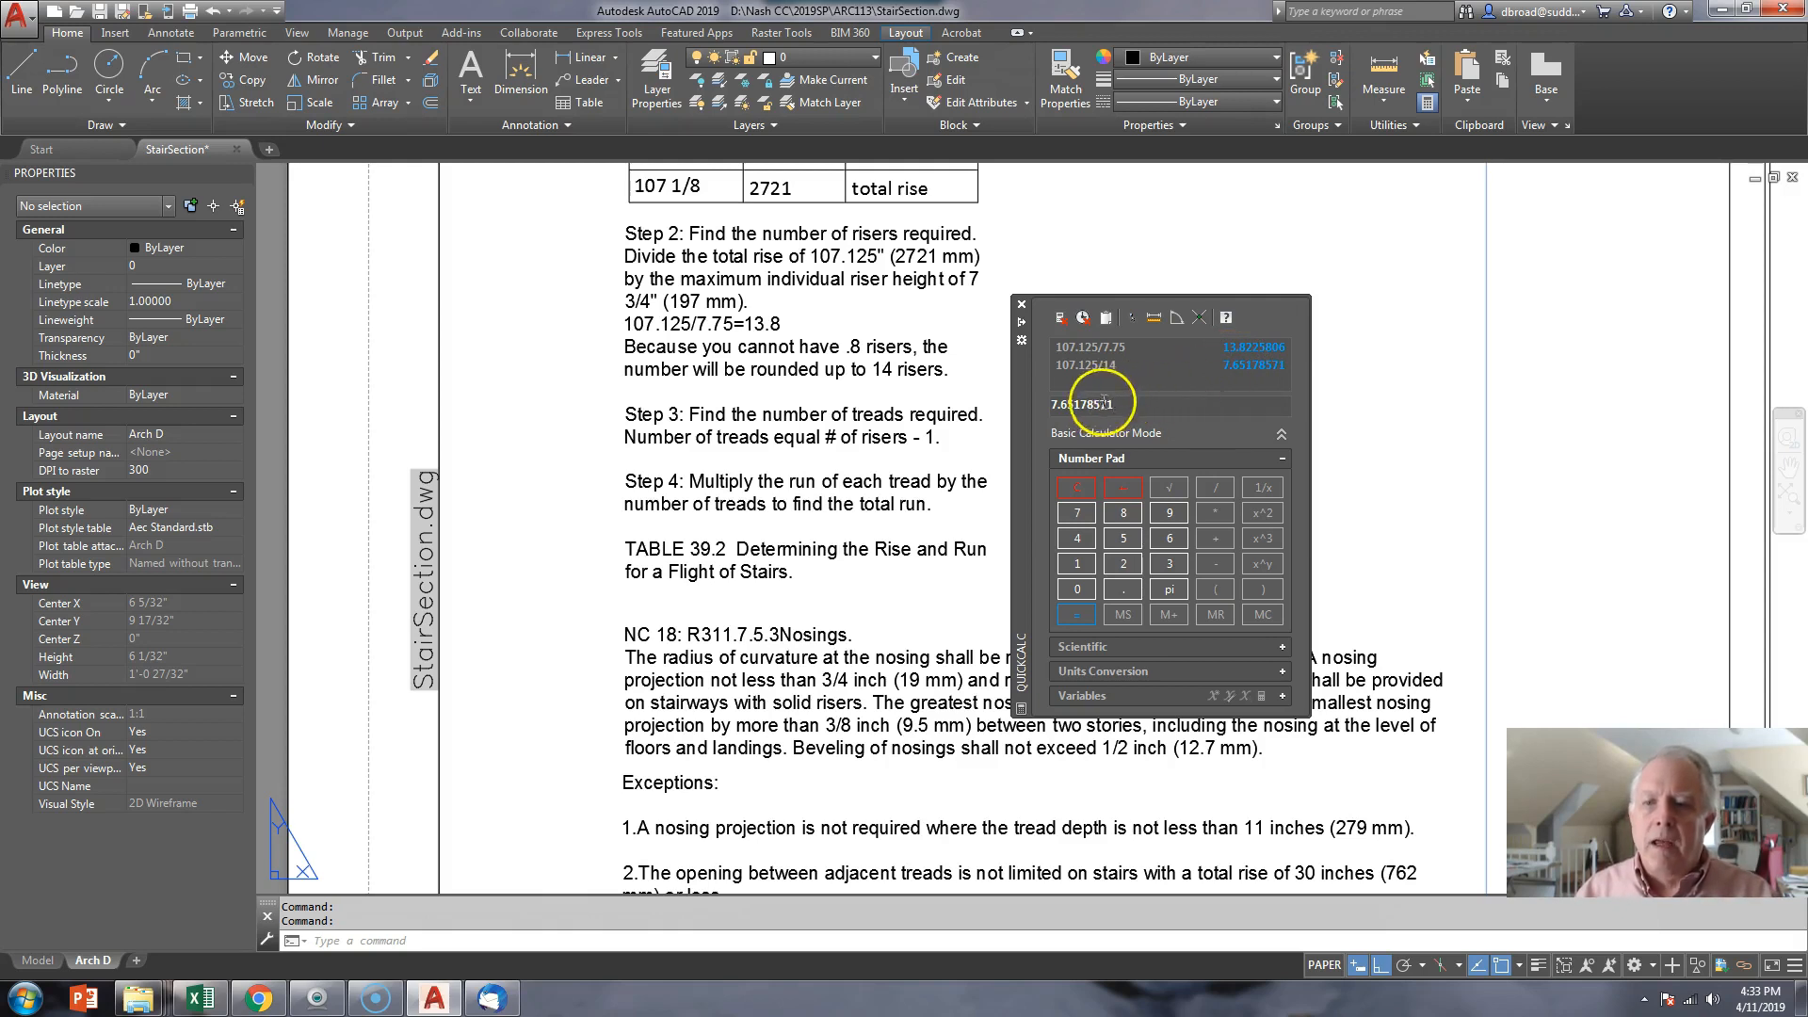
- Calculate the riser height for 13 risers as a comparison, 107.125/13
double_click(1093, 365)
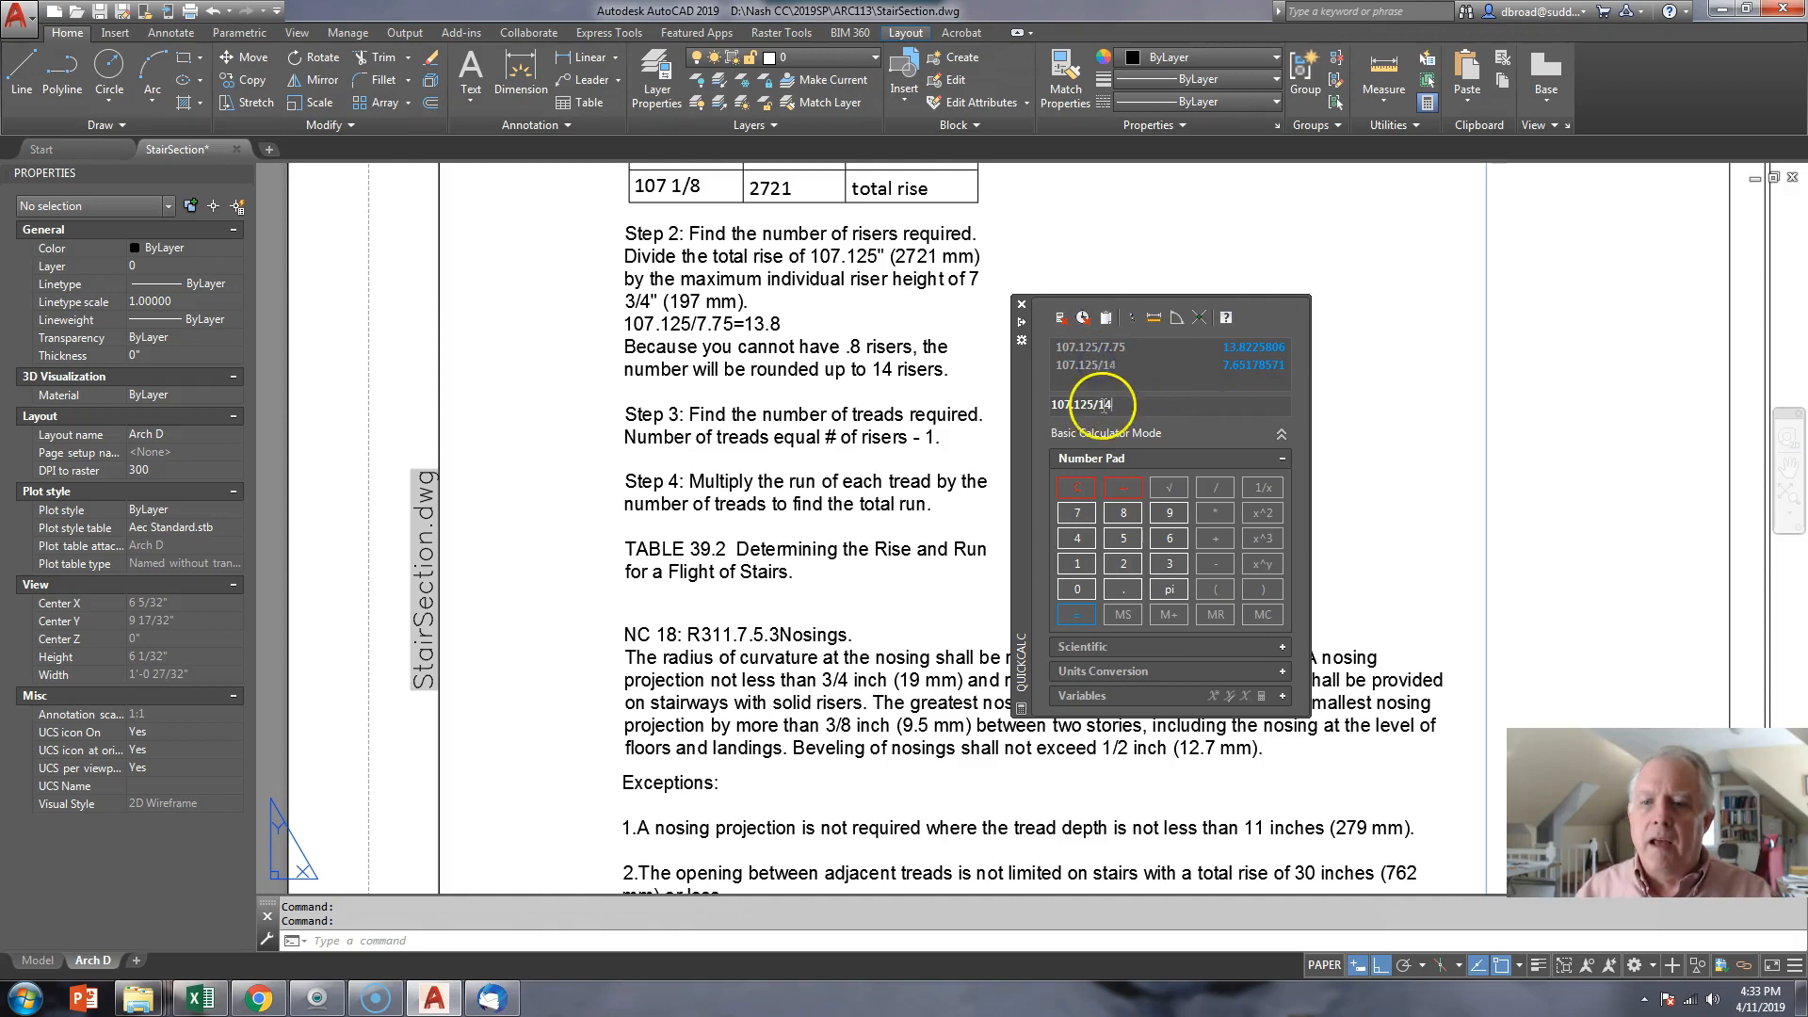
double_click(1104, 405)
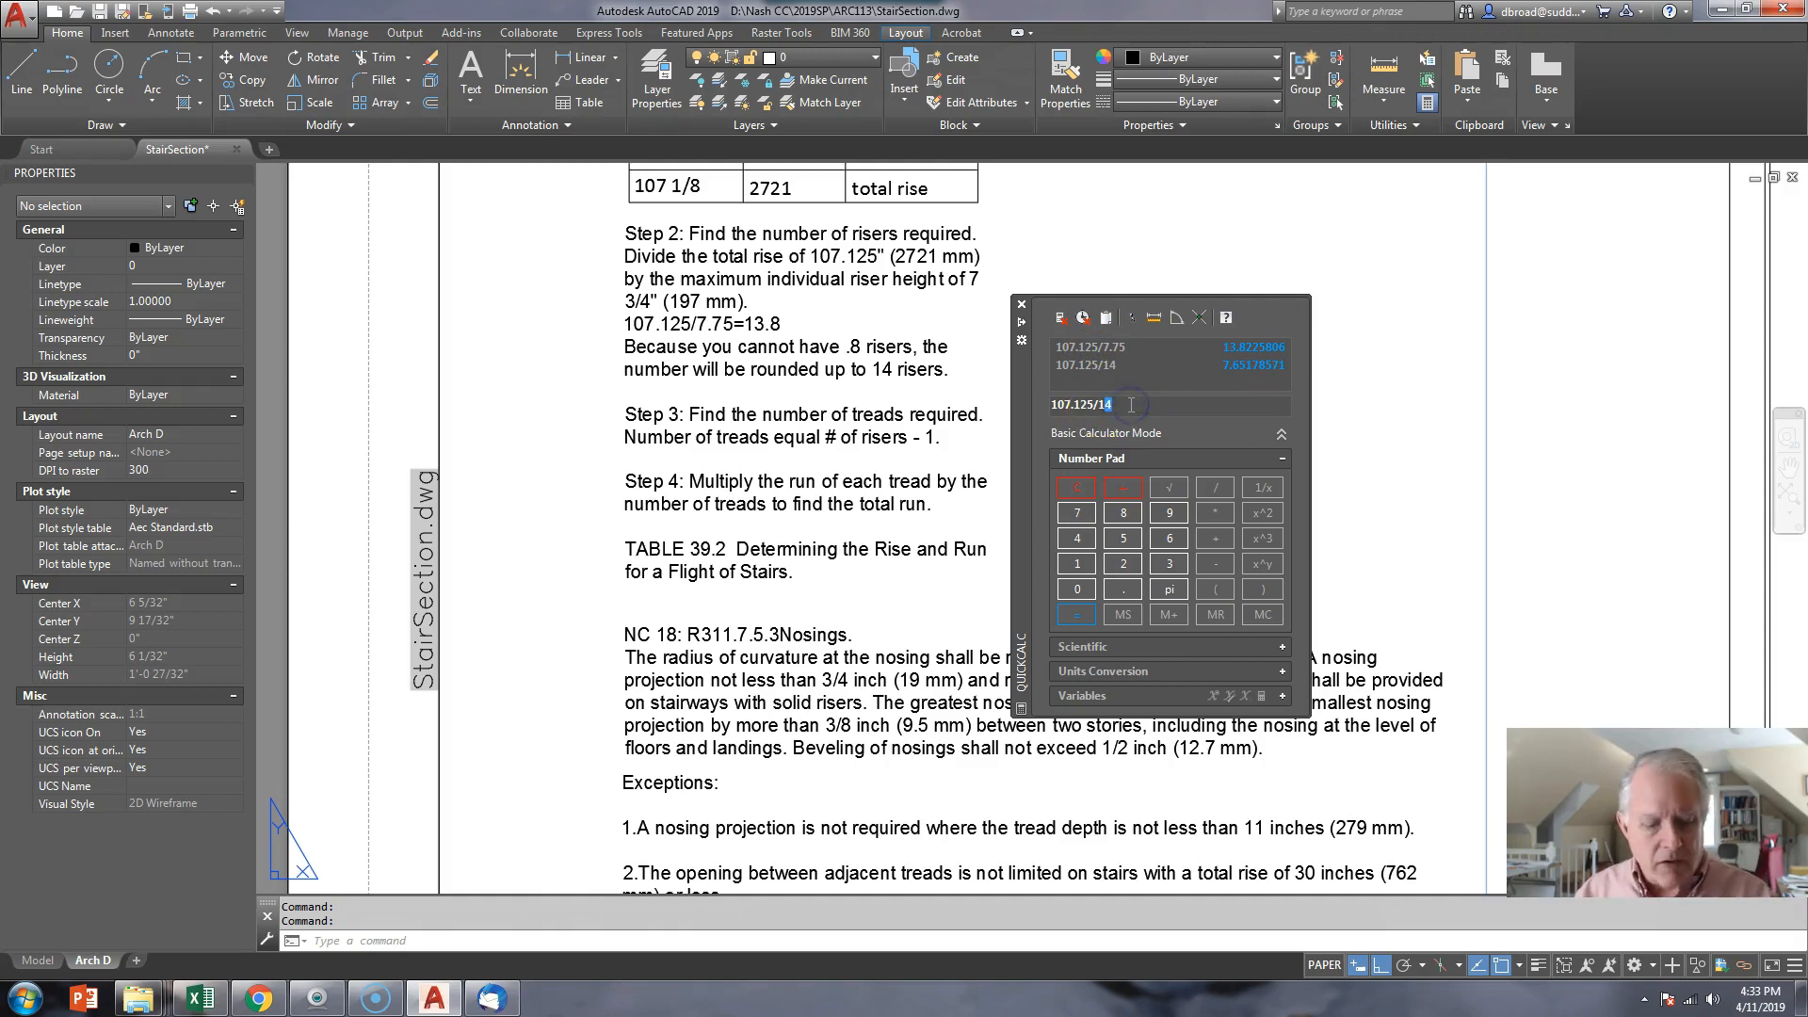
type("12")
key("BackSpace")
type("3")
key("Return")
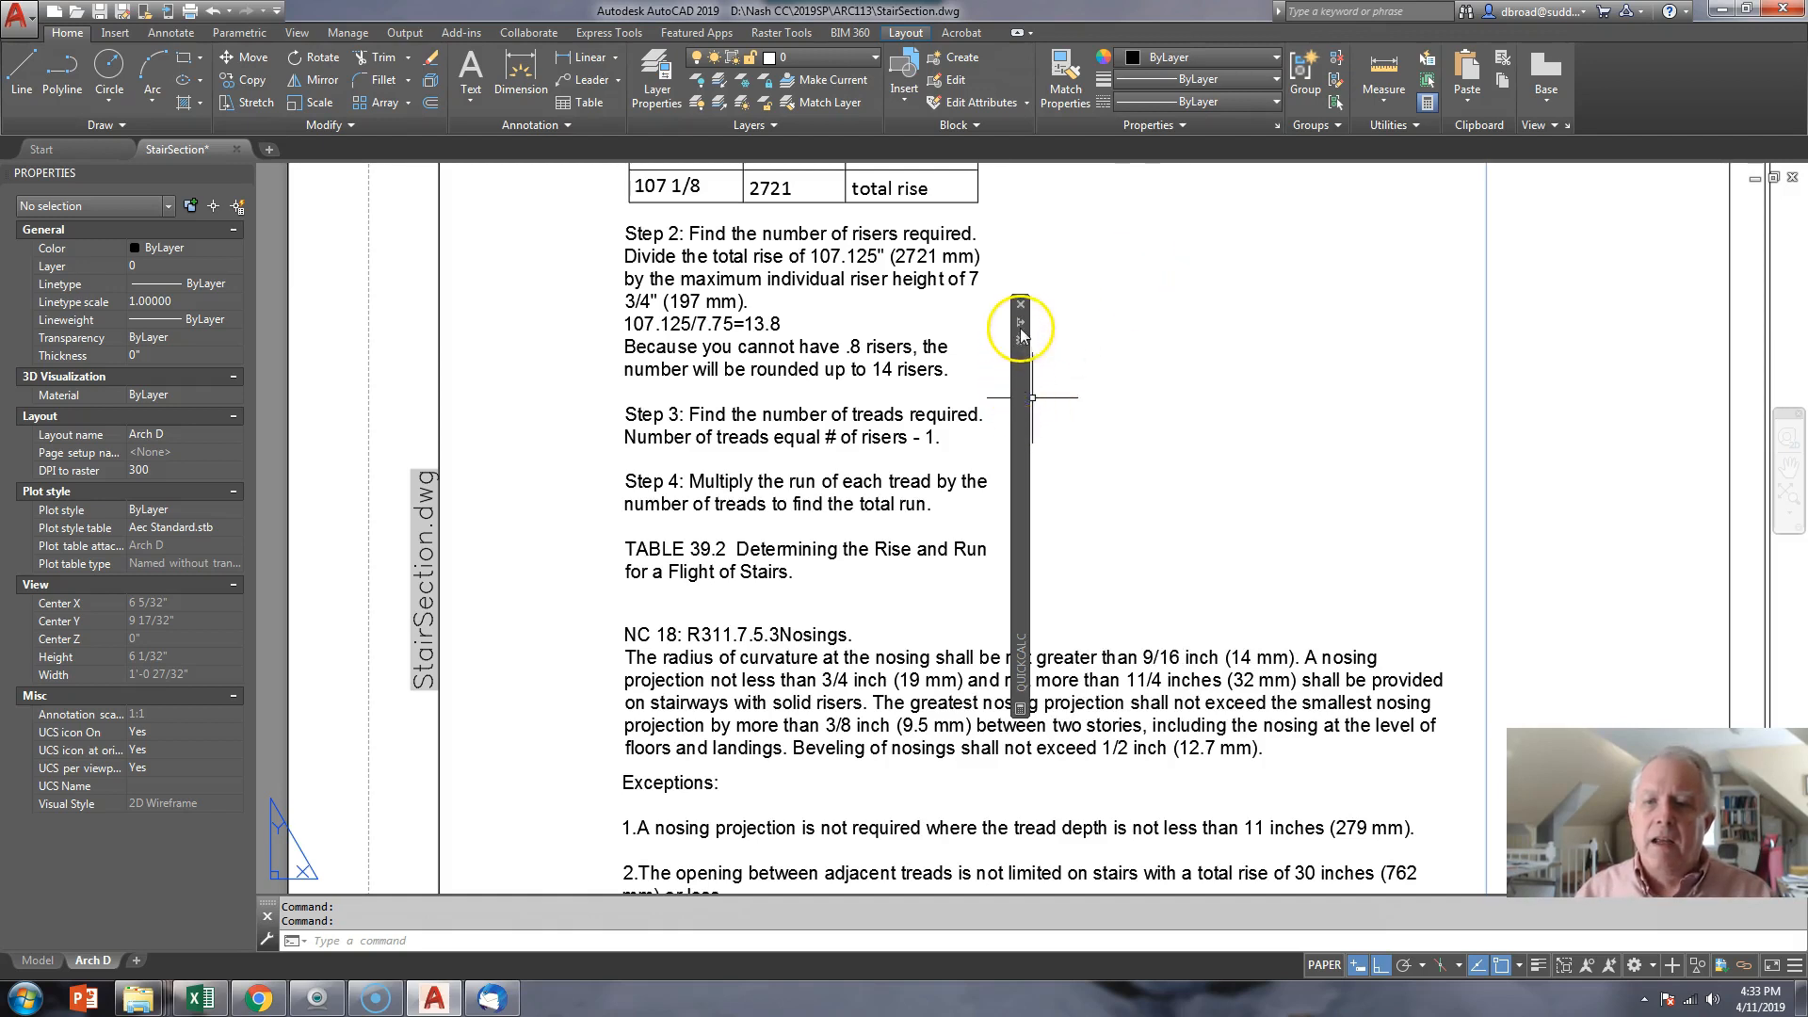
mouse_move(1021, 323)
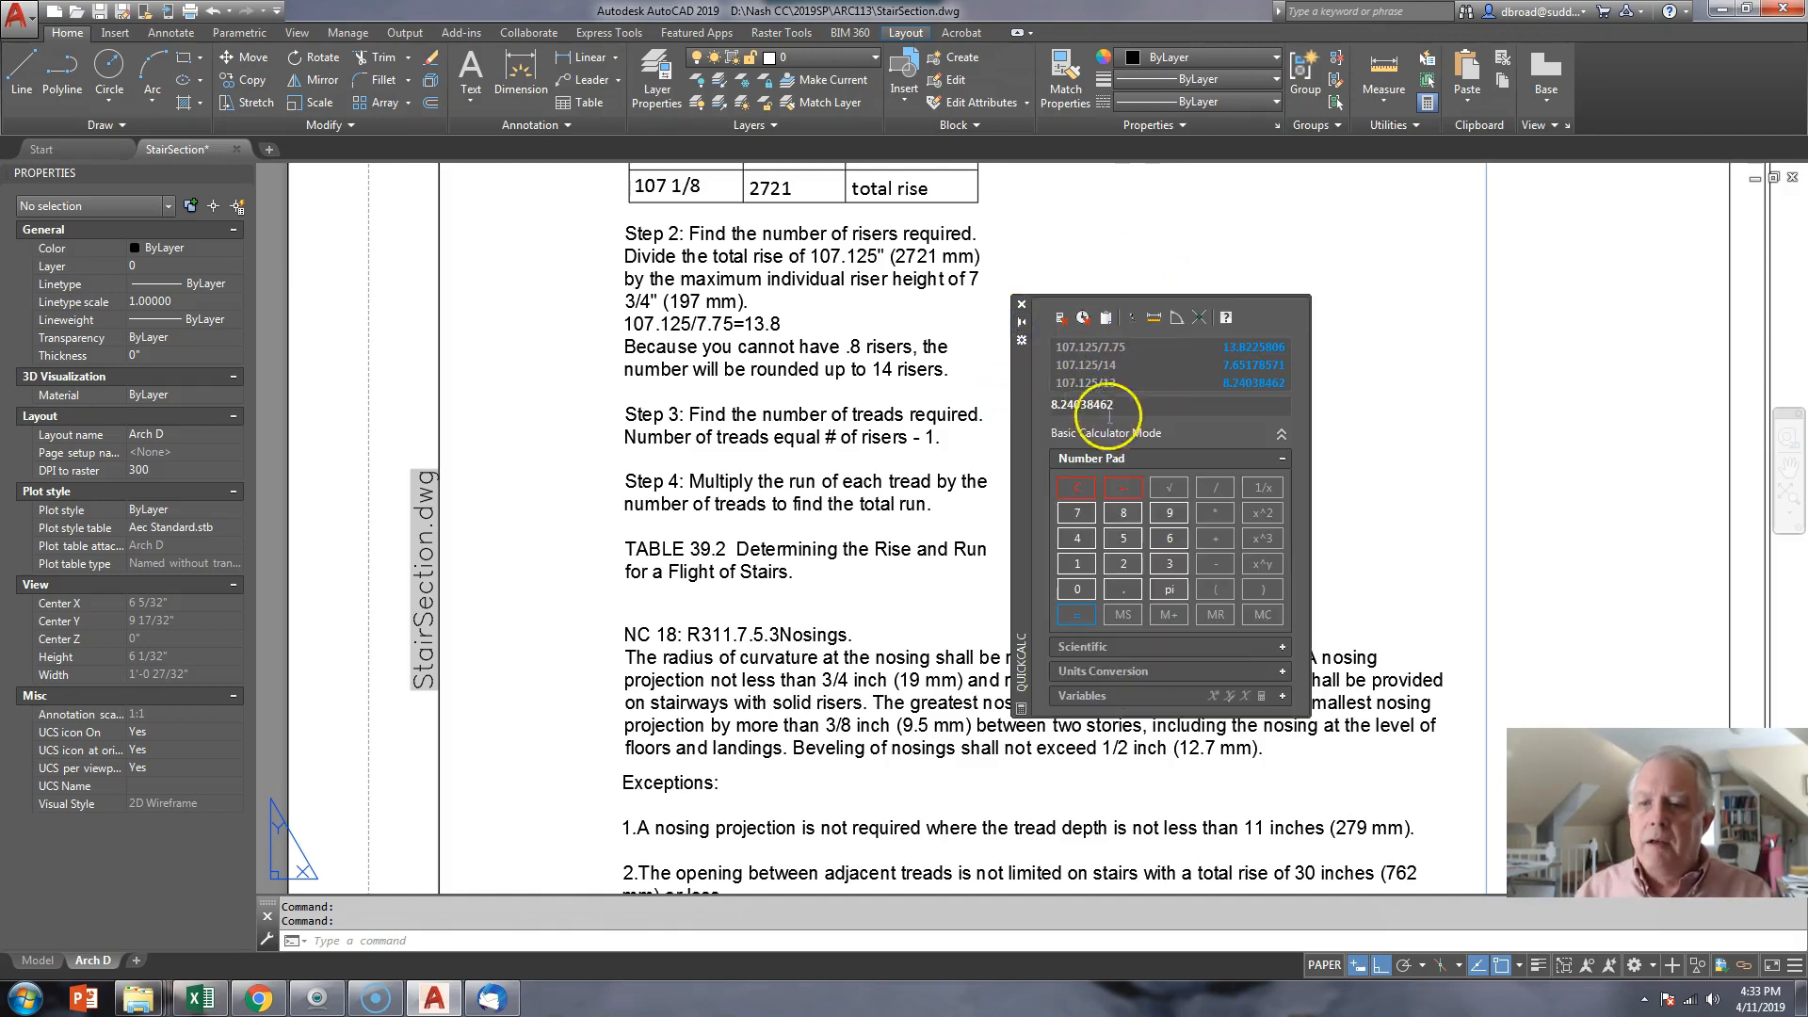
- Calculate the tread depth from the proportioning formula using the 14-riser height, 25-2*7.65178571
double_click(1257, 365)
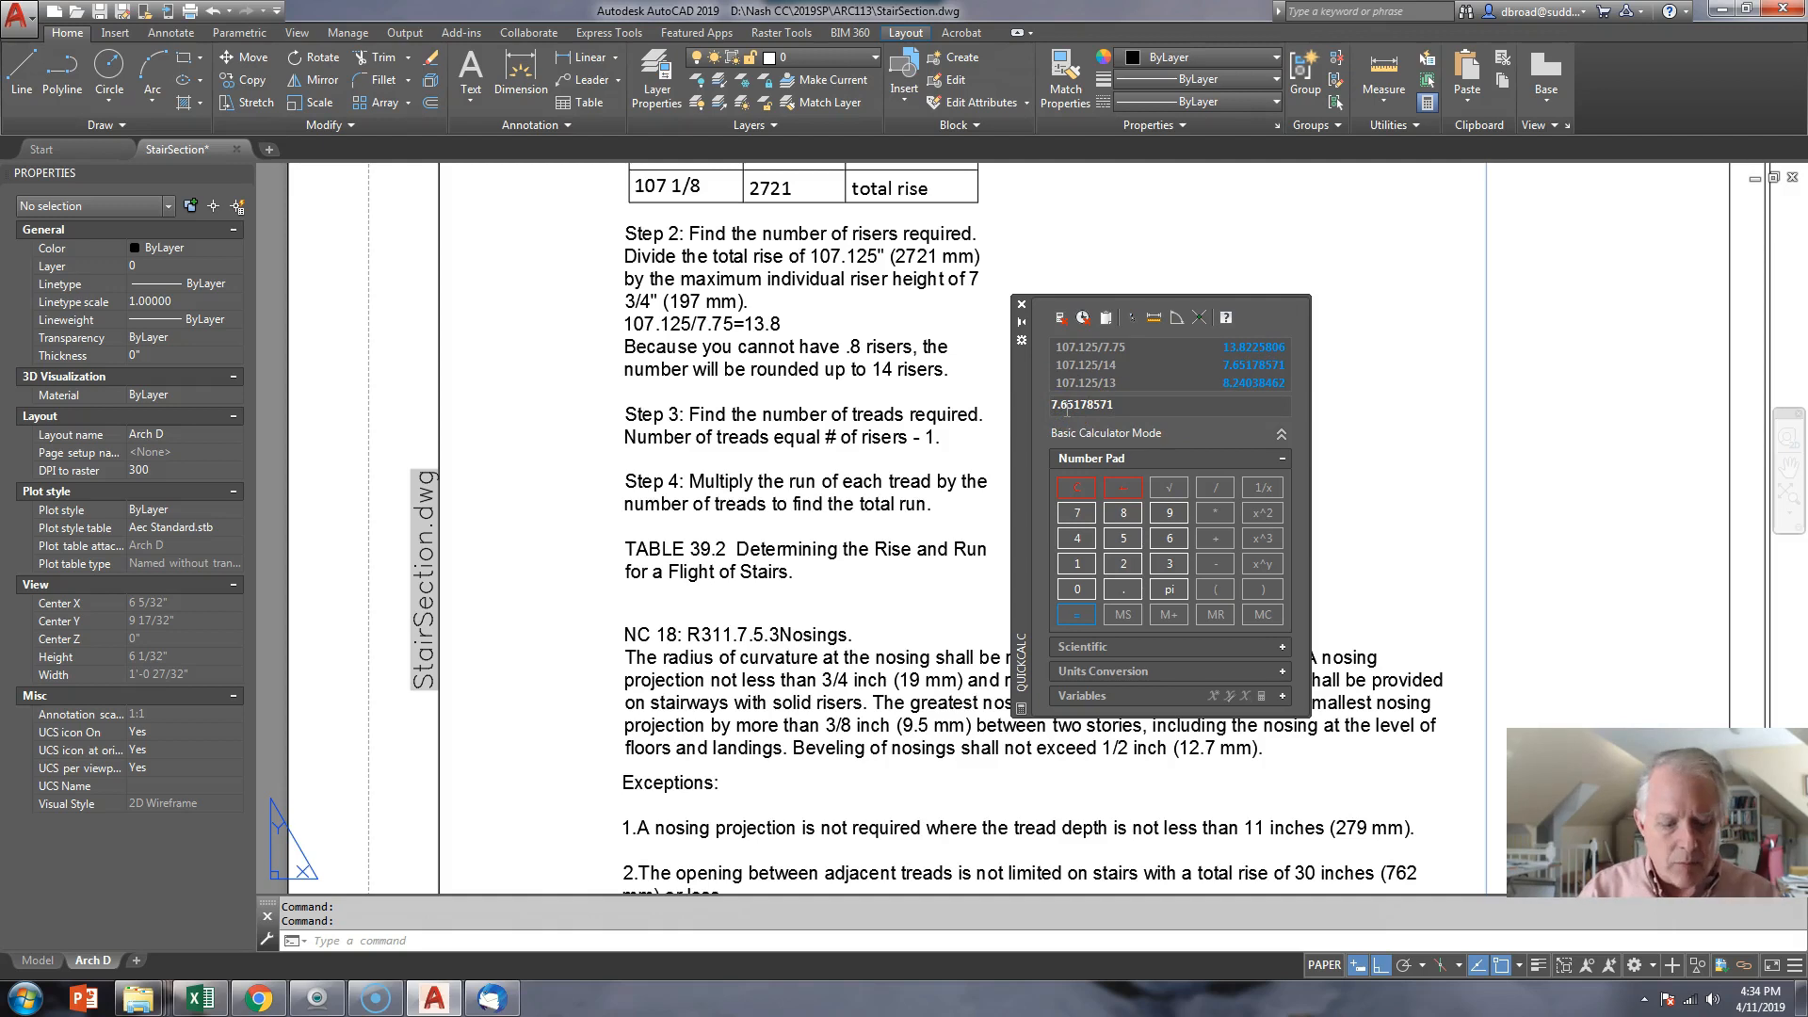
type("25.2*")
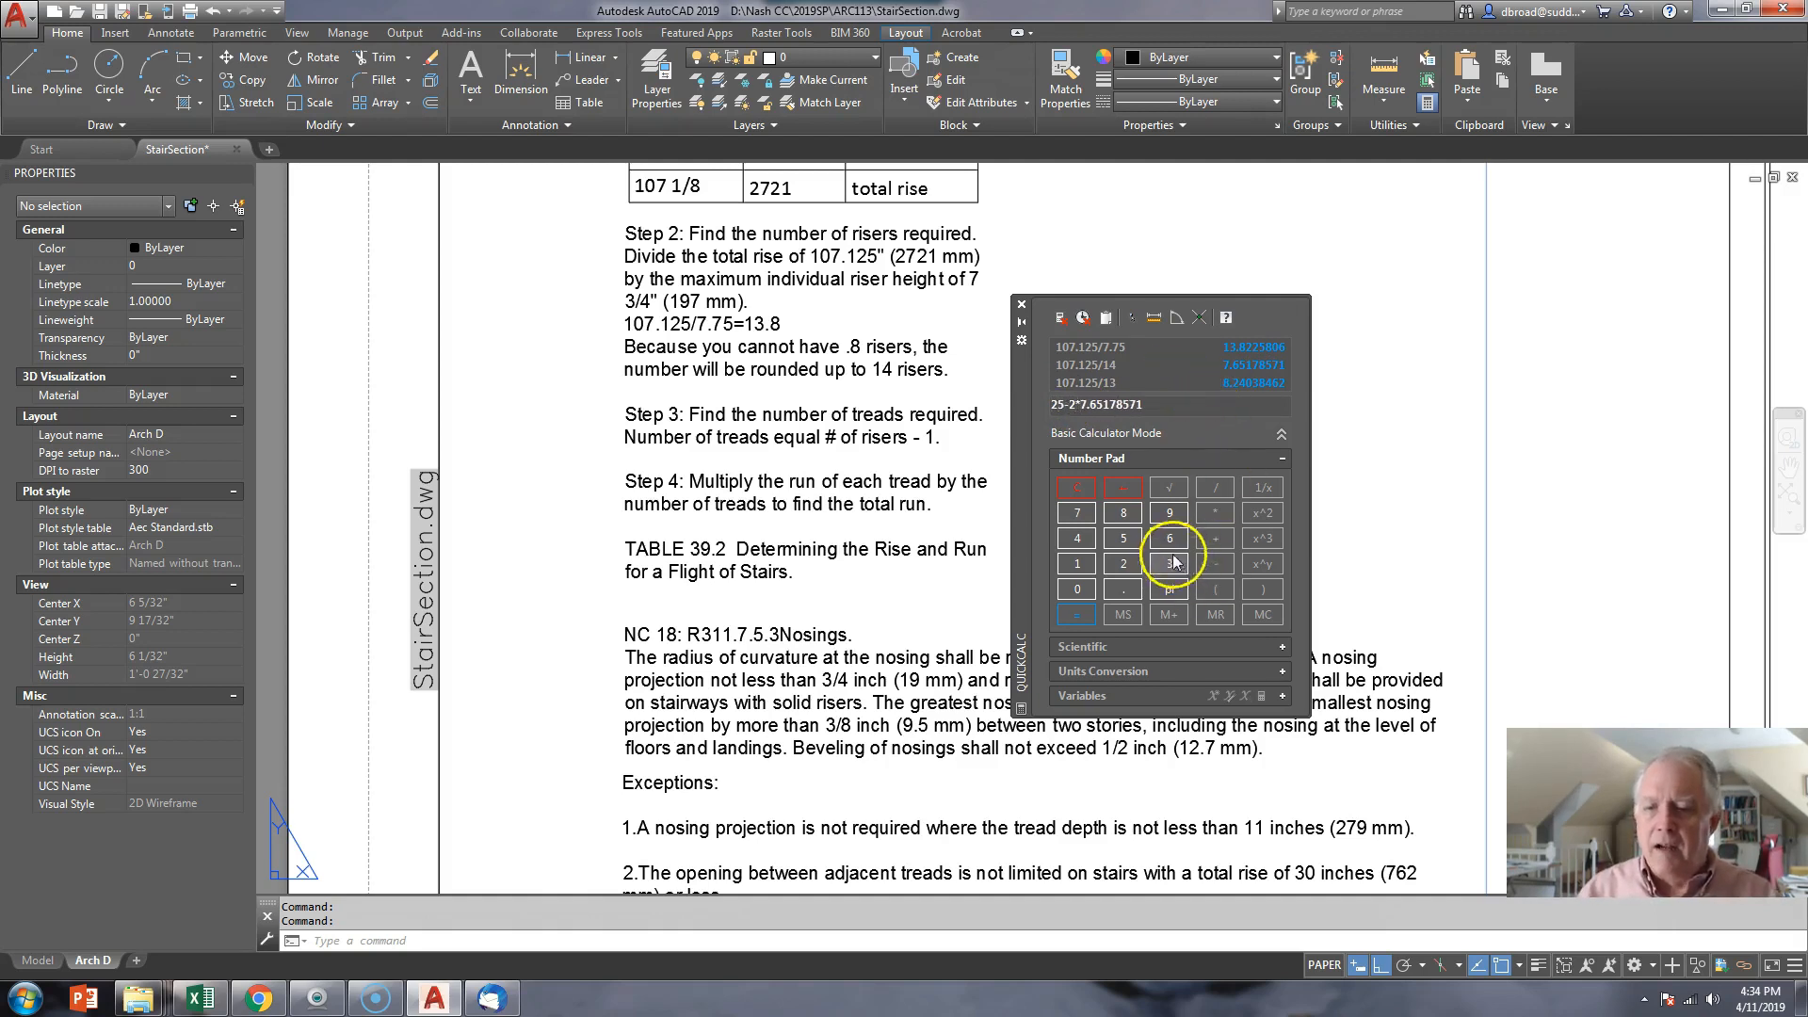
key("Return")
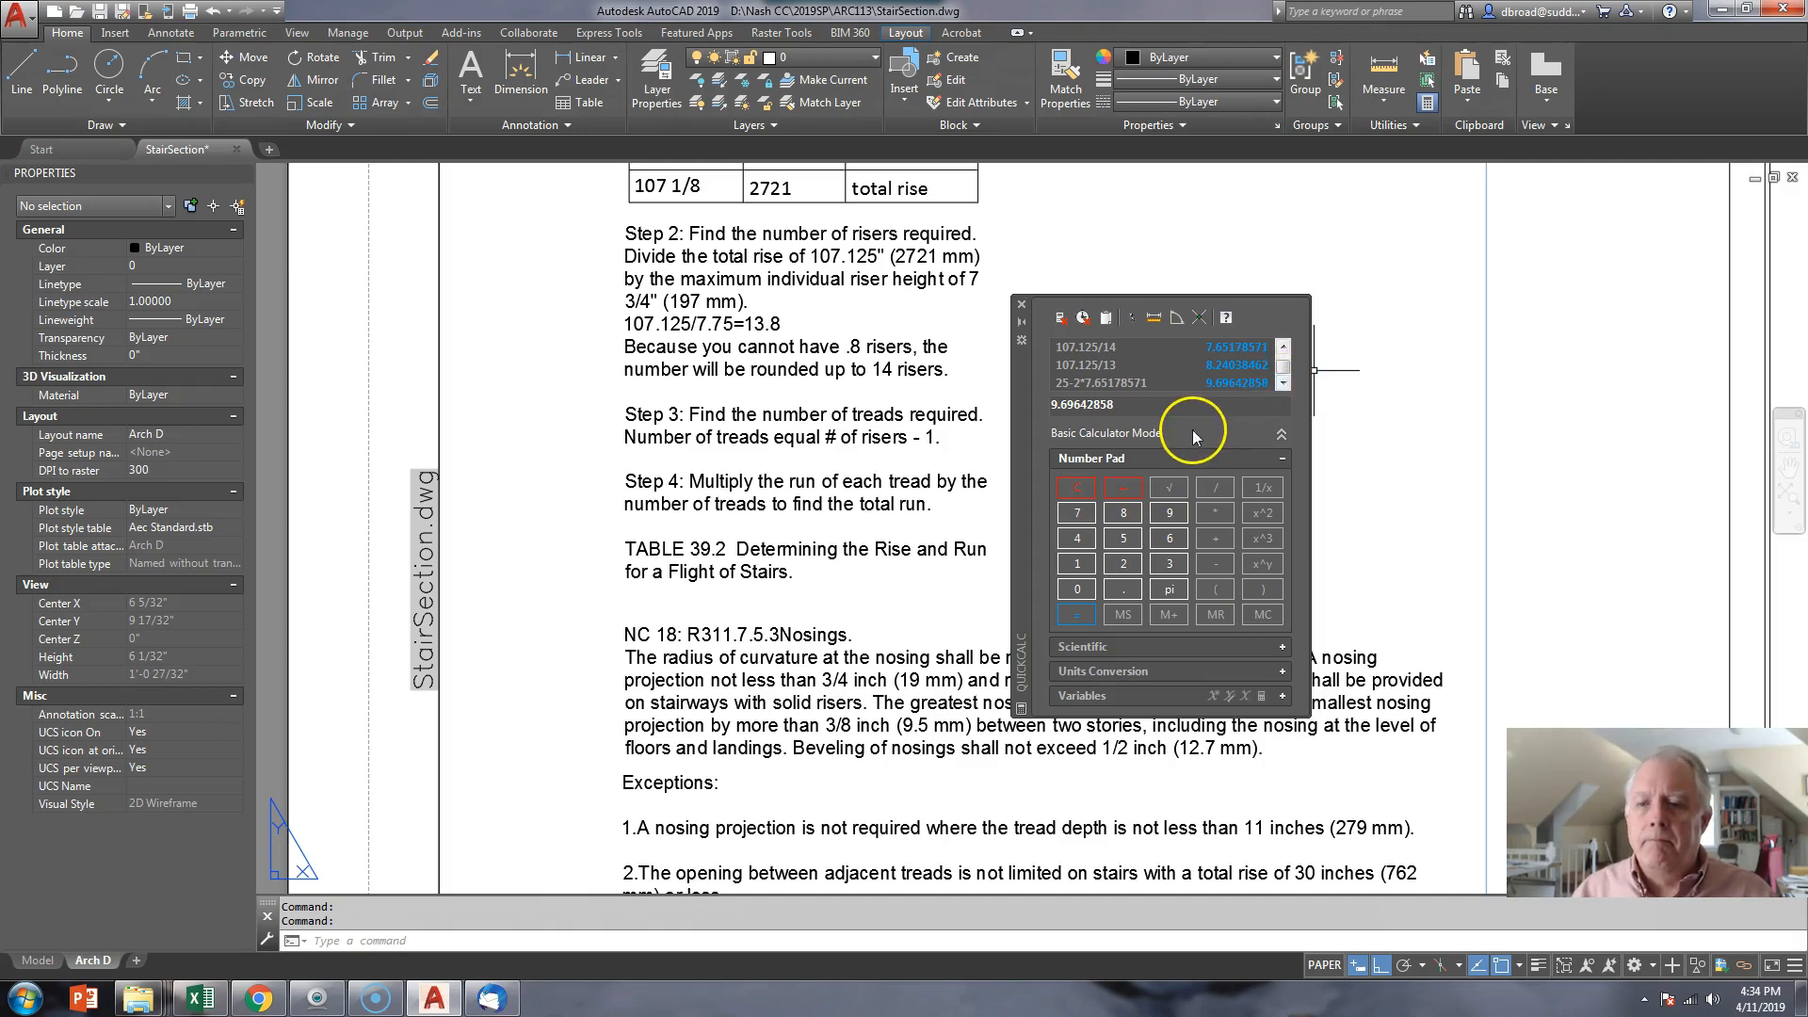
- Move the calculator clear of the notes and calculate the total run of 13 treads at 9.5 inches, 13*9.5
left_click_drag(1026, 512, 1080, 457)
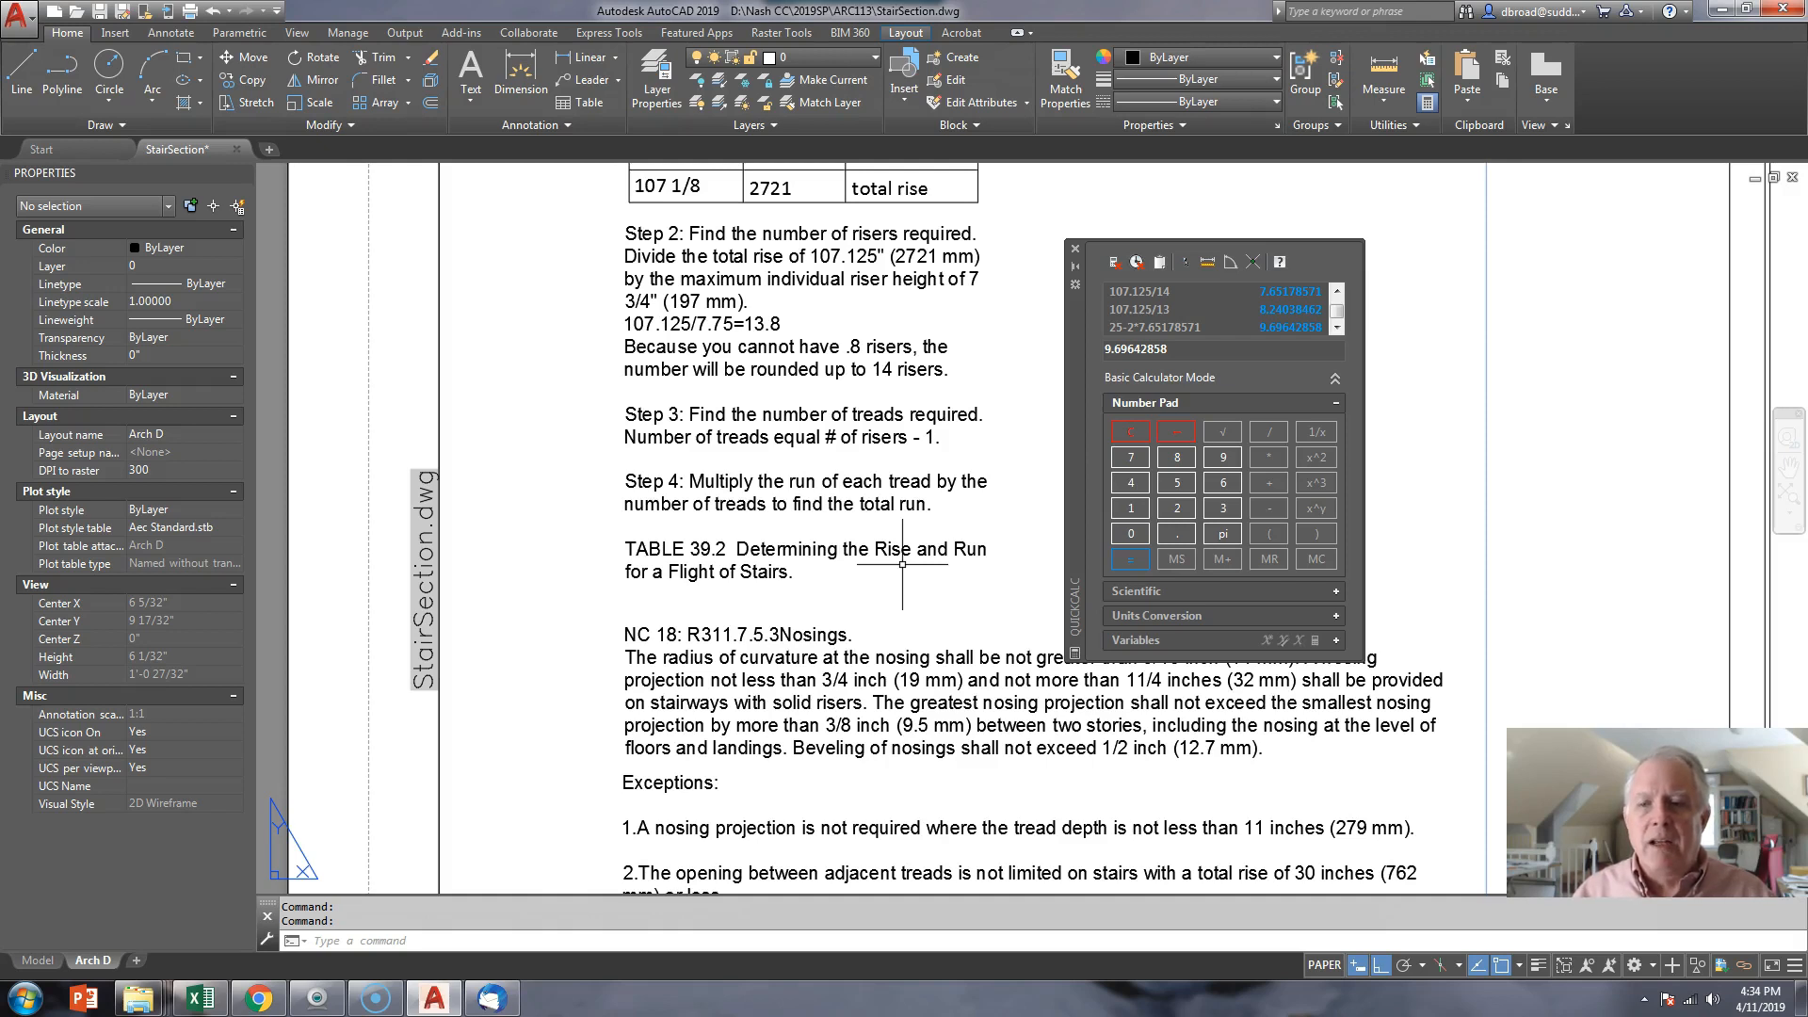
left_click_drag(1214, 348, 1097, 339)
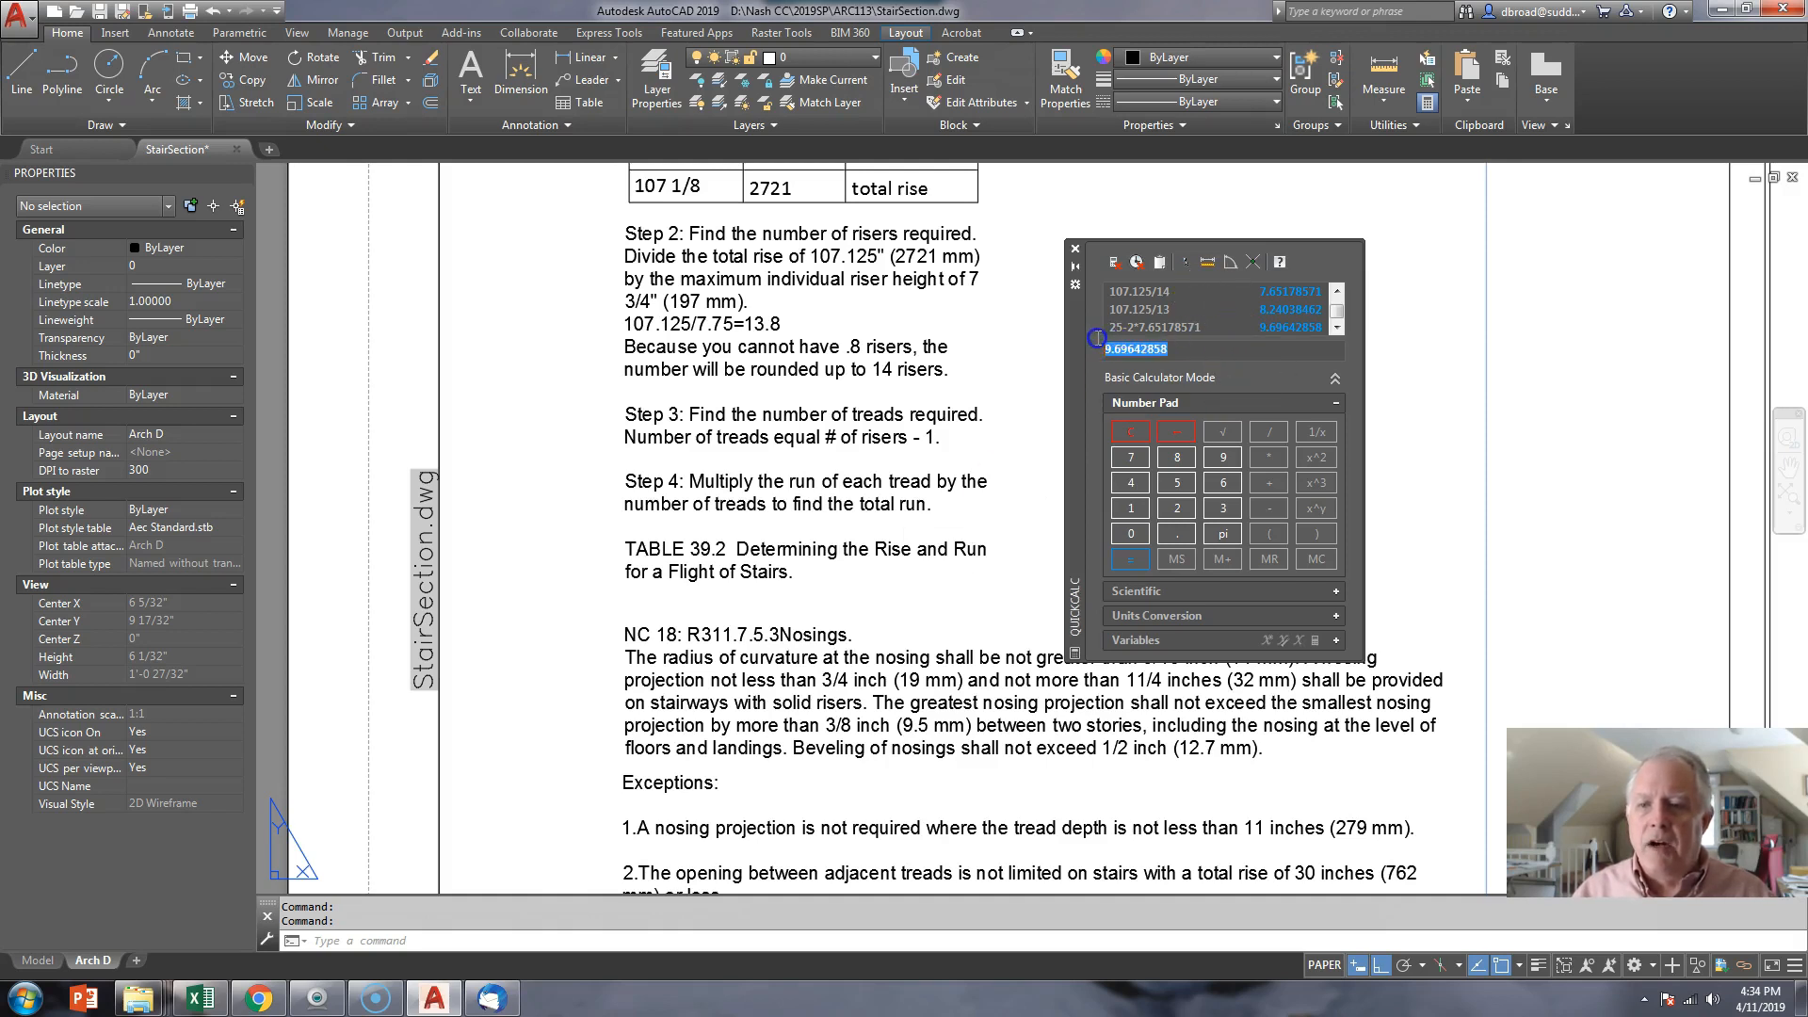
type("13*9.5")
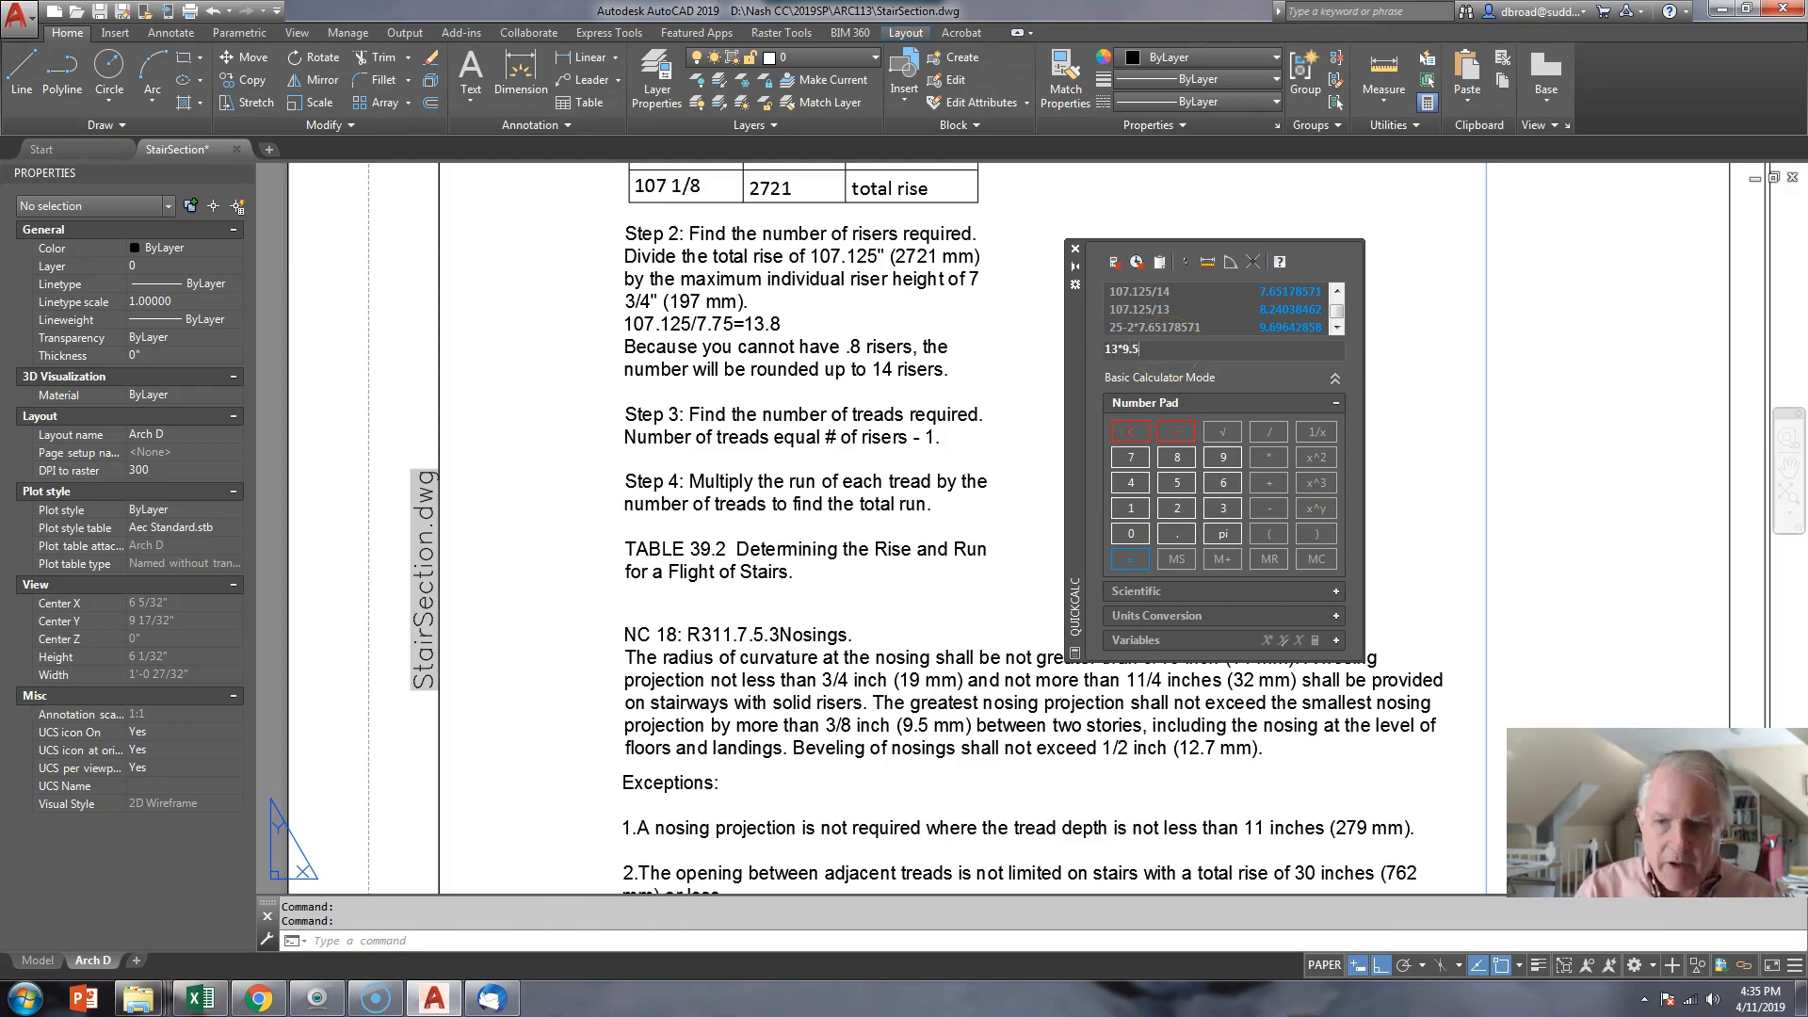
key("Return")
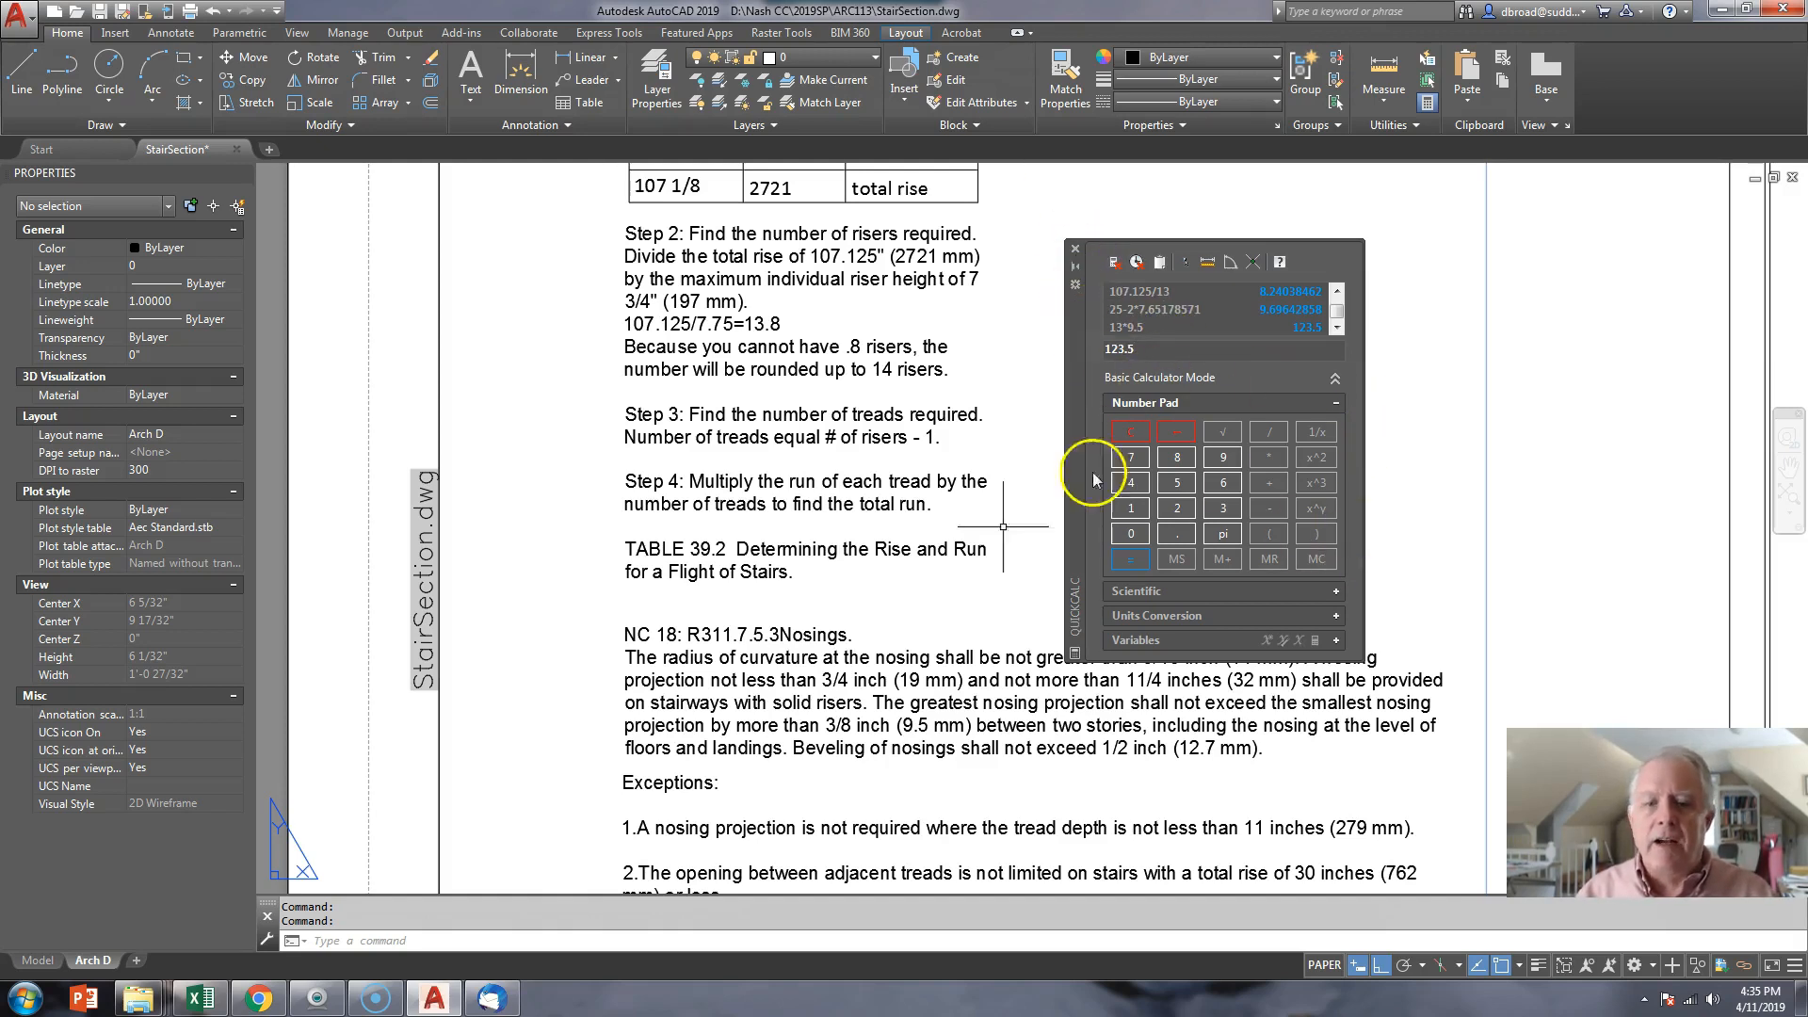
- Review the nosing rules, activate the stair section viewport and turn off displaying its UCS icon at the origin
mouse_move(793, 653)
middle_mouse_down()
mouse_move(761, 604)
mouse_move(576, 571)
mouse_move(577, 370)
middle_mouse_up()
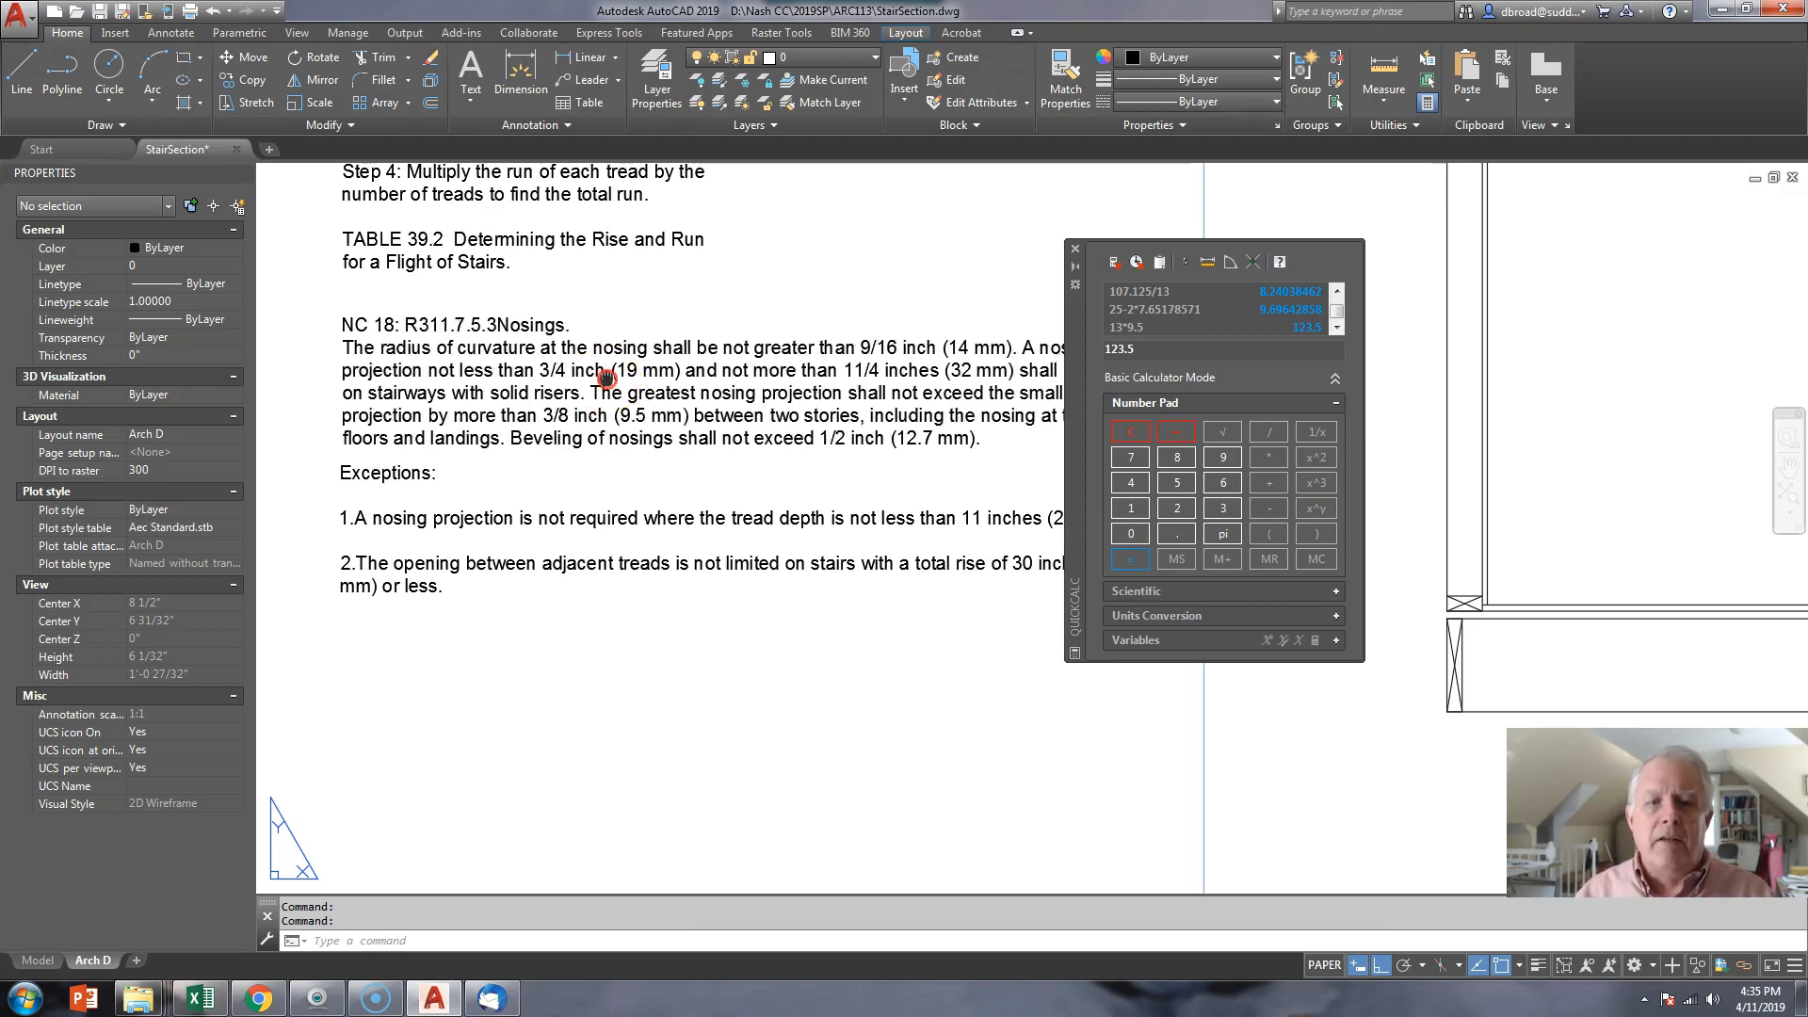
middle_click_drag(606, 376, 566, 374)
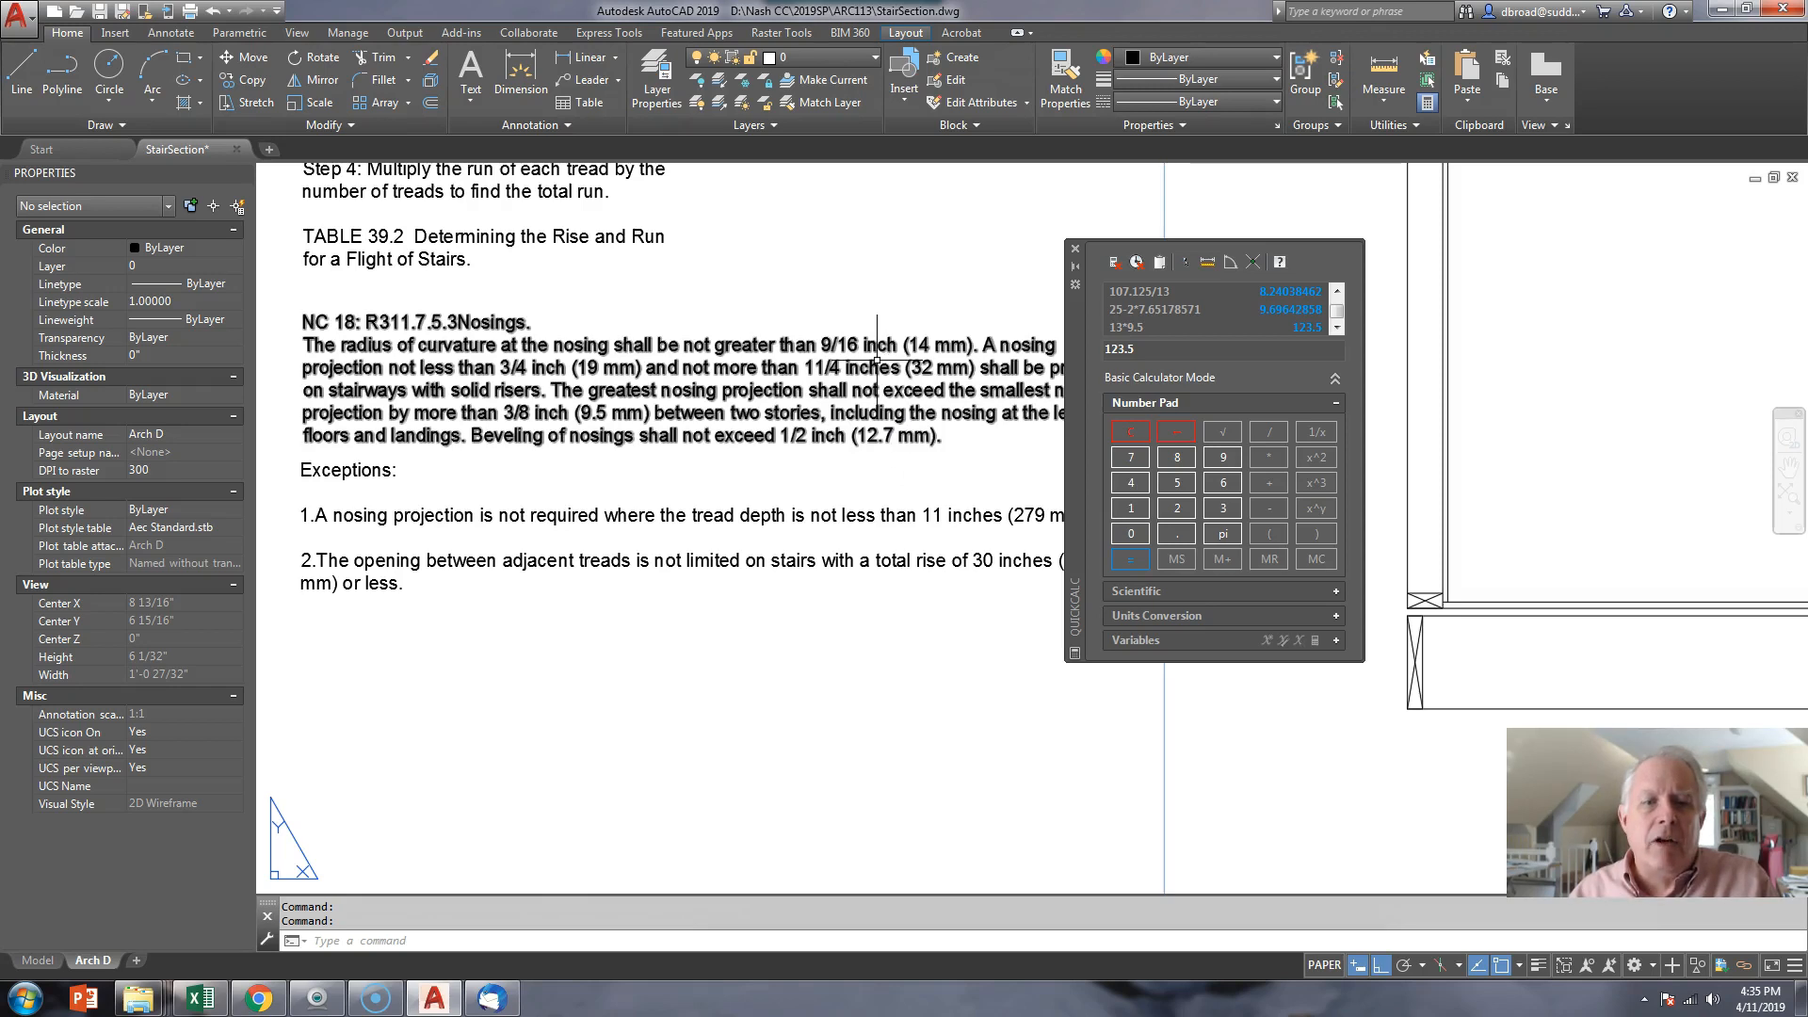
middle_click_drag(767, 476, 577, 461)
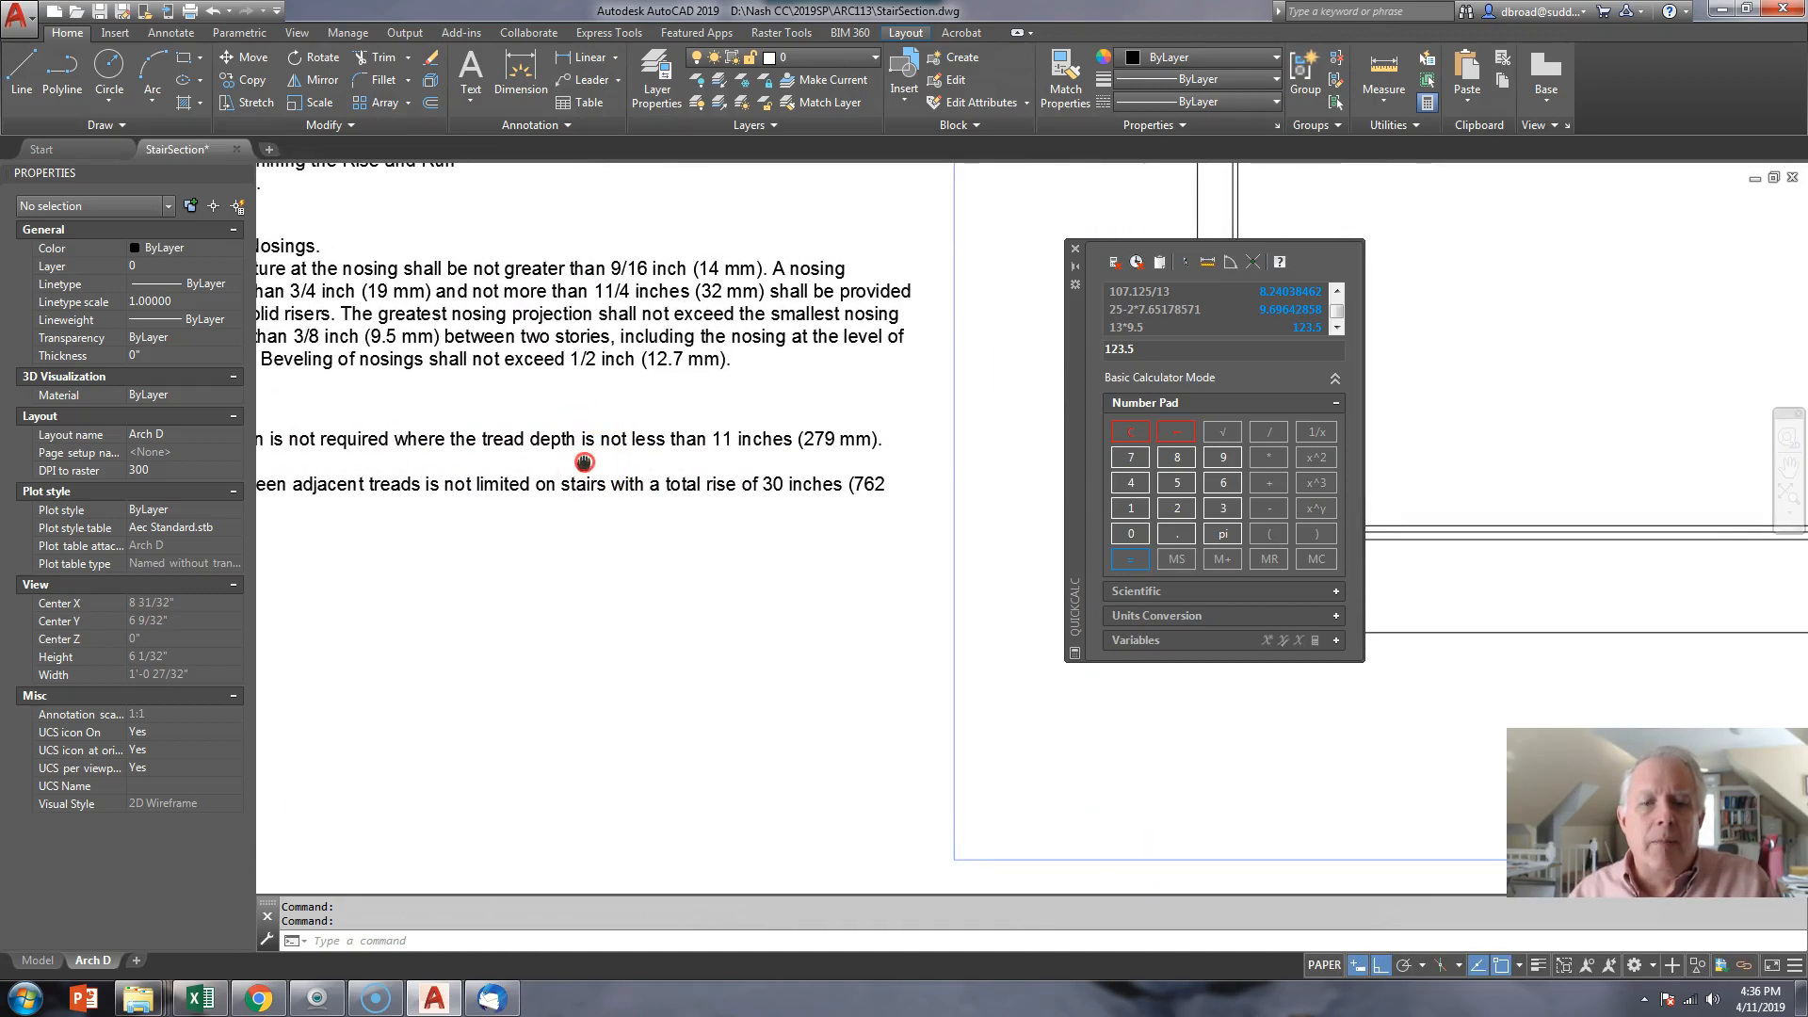
scroll(807, 474, "down", 3)
middle_click_drag(868, 479, 391, 667)
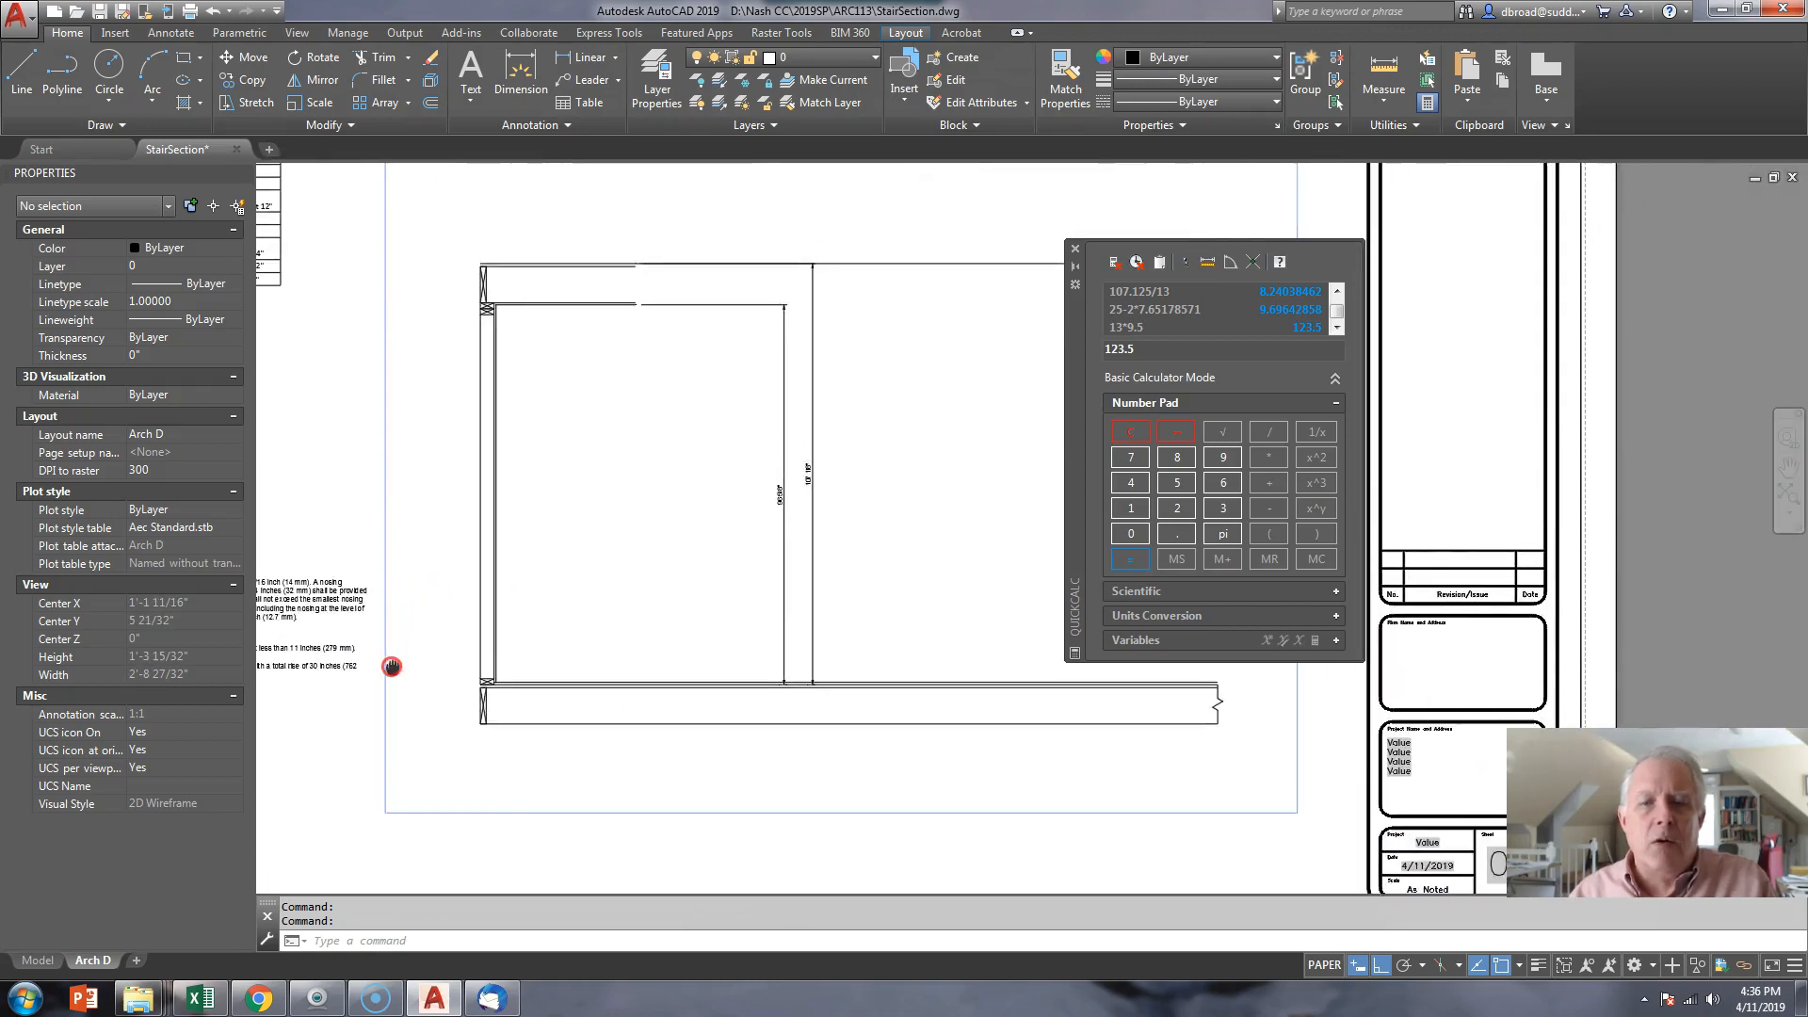
double_click(633, 602)
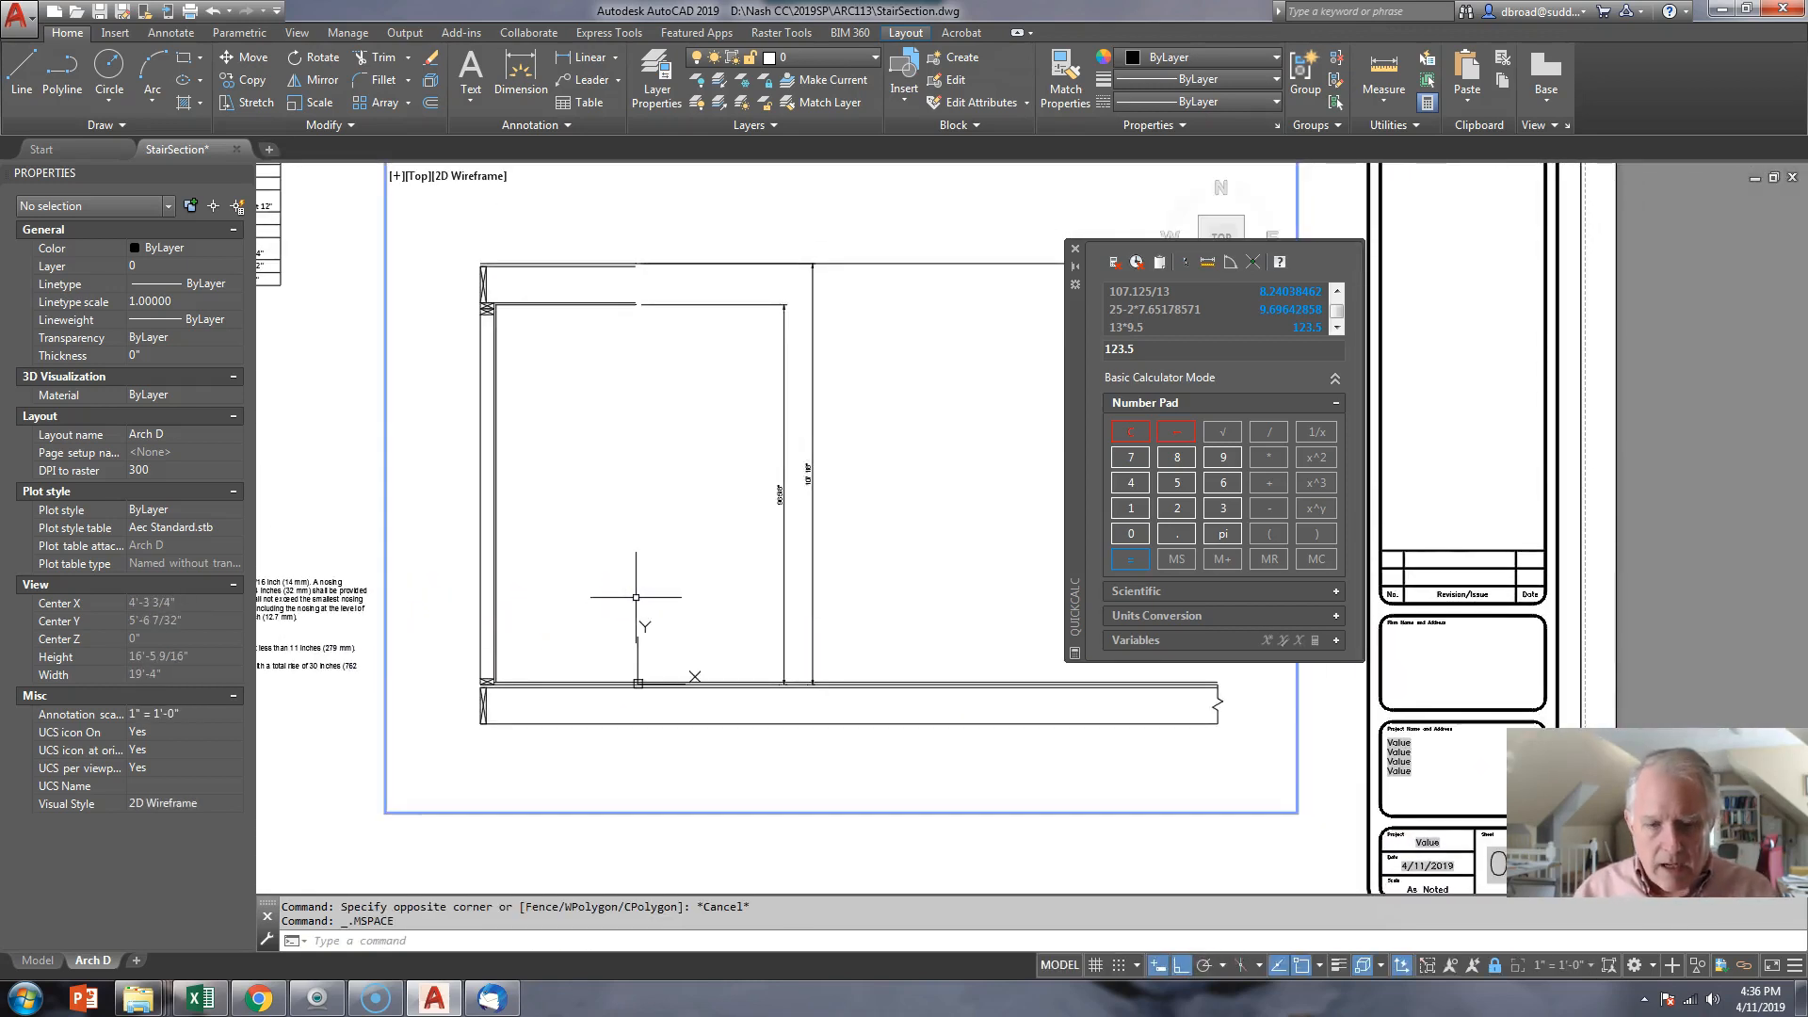
left_click(638, 648)
right_click(640, 654)
left_click(714, 901)
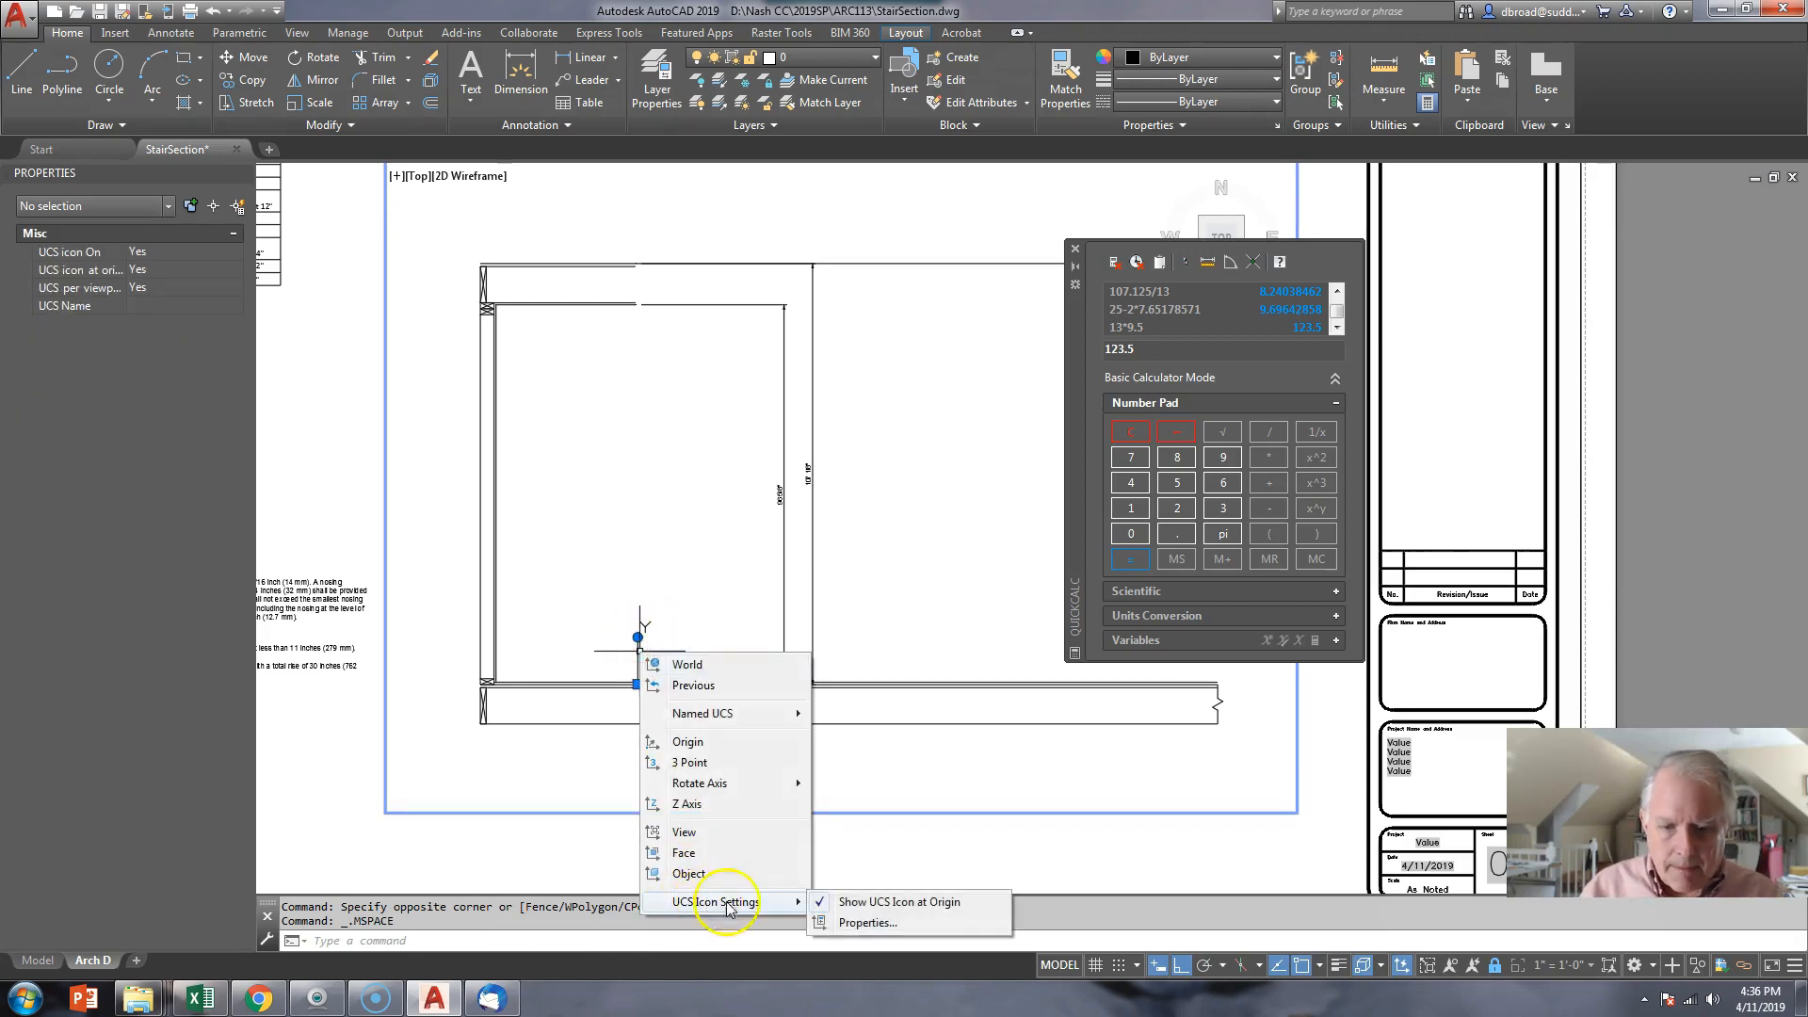
left_click(872, 911)
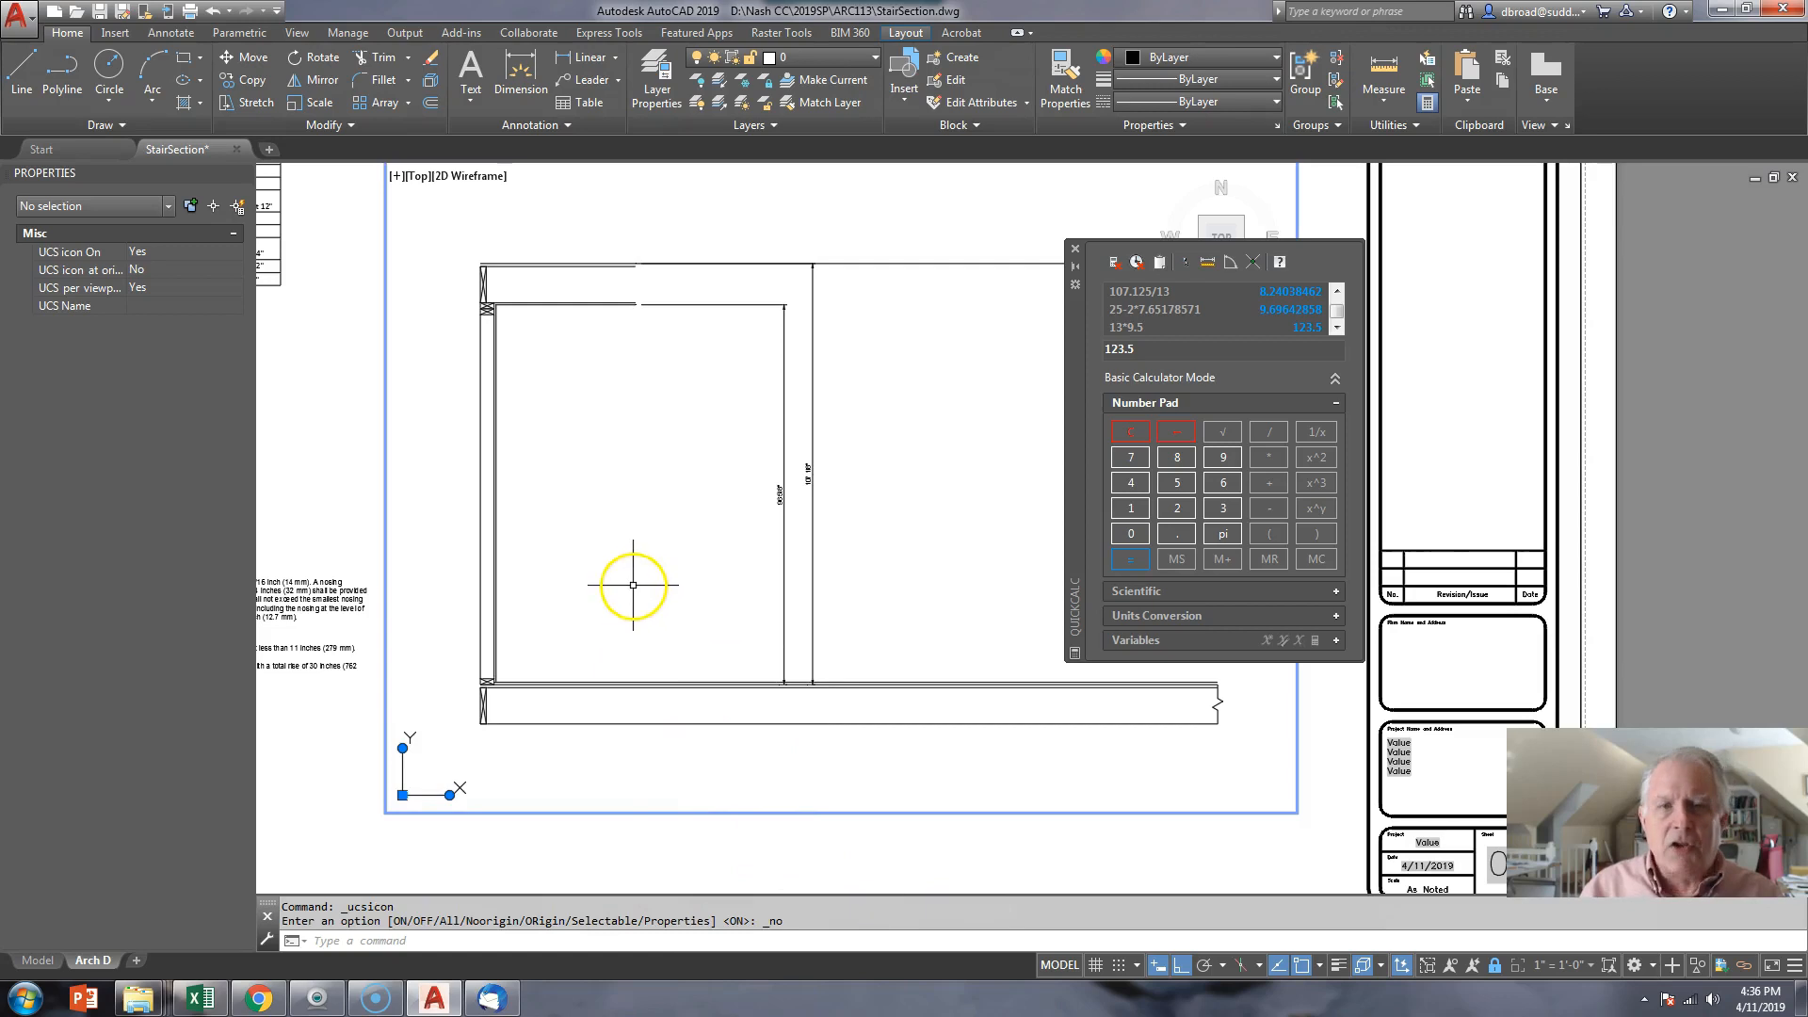
- Draw the first riser as a vertical line from 0,0 upward, pasting the calculated height 7.65178571 as its length
type("l")
key("Return")
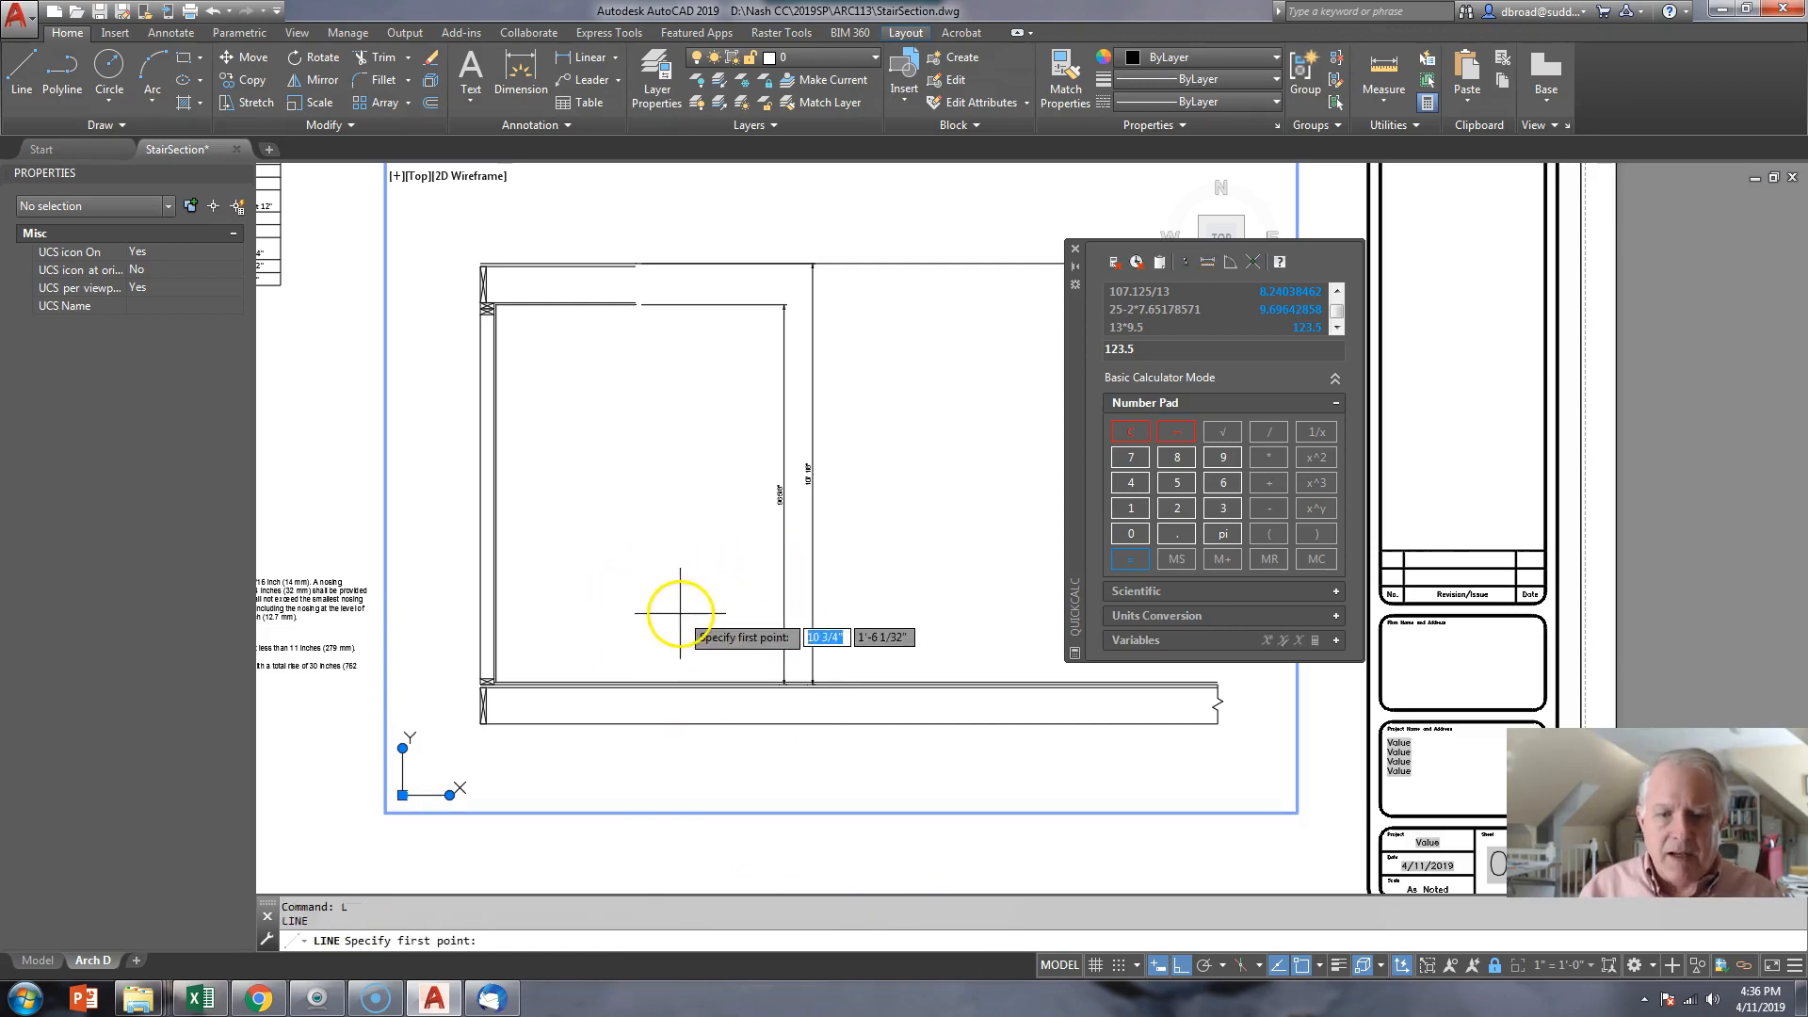
type("0,0")
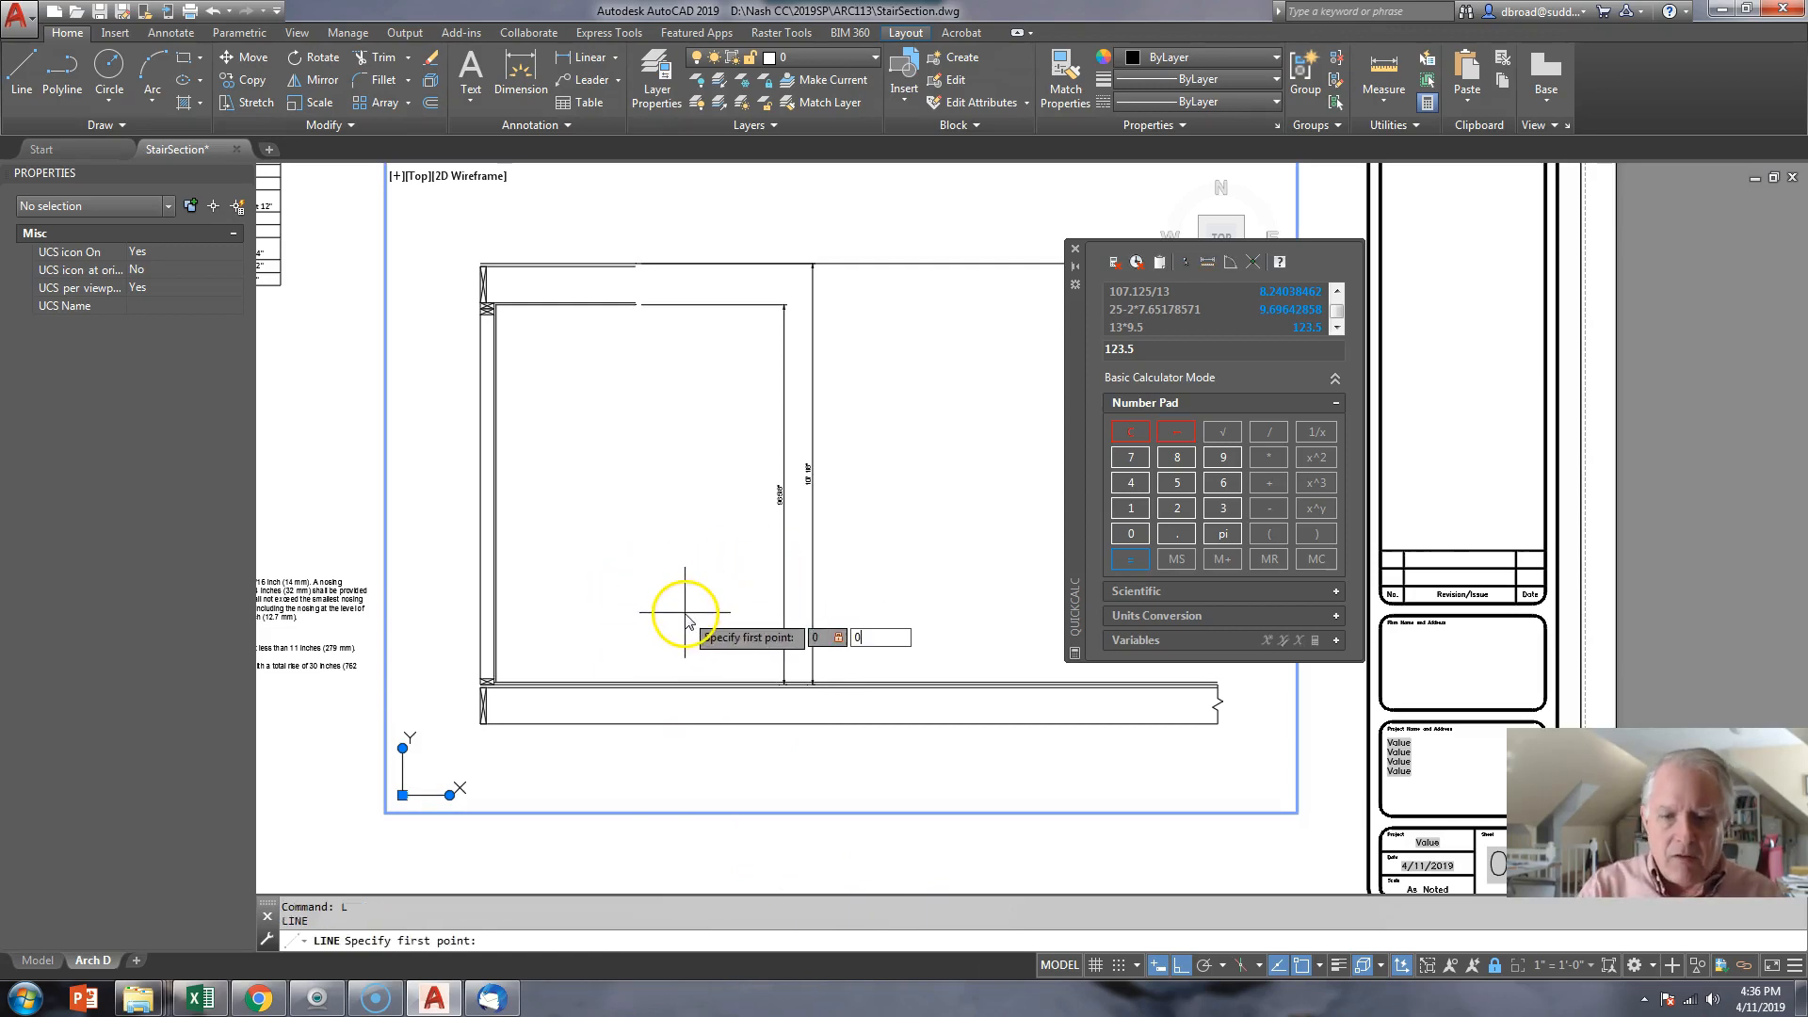
key("Return")
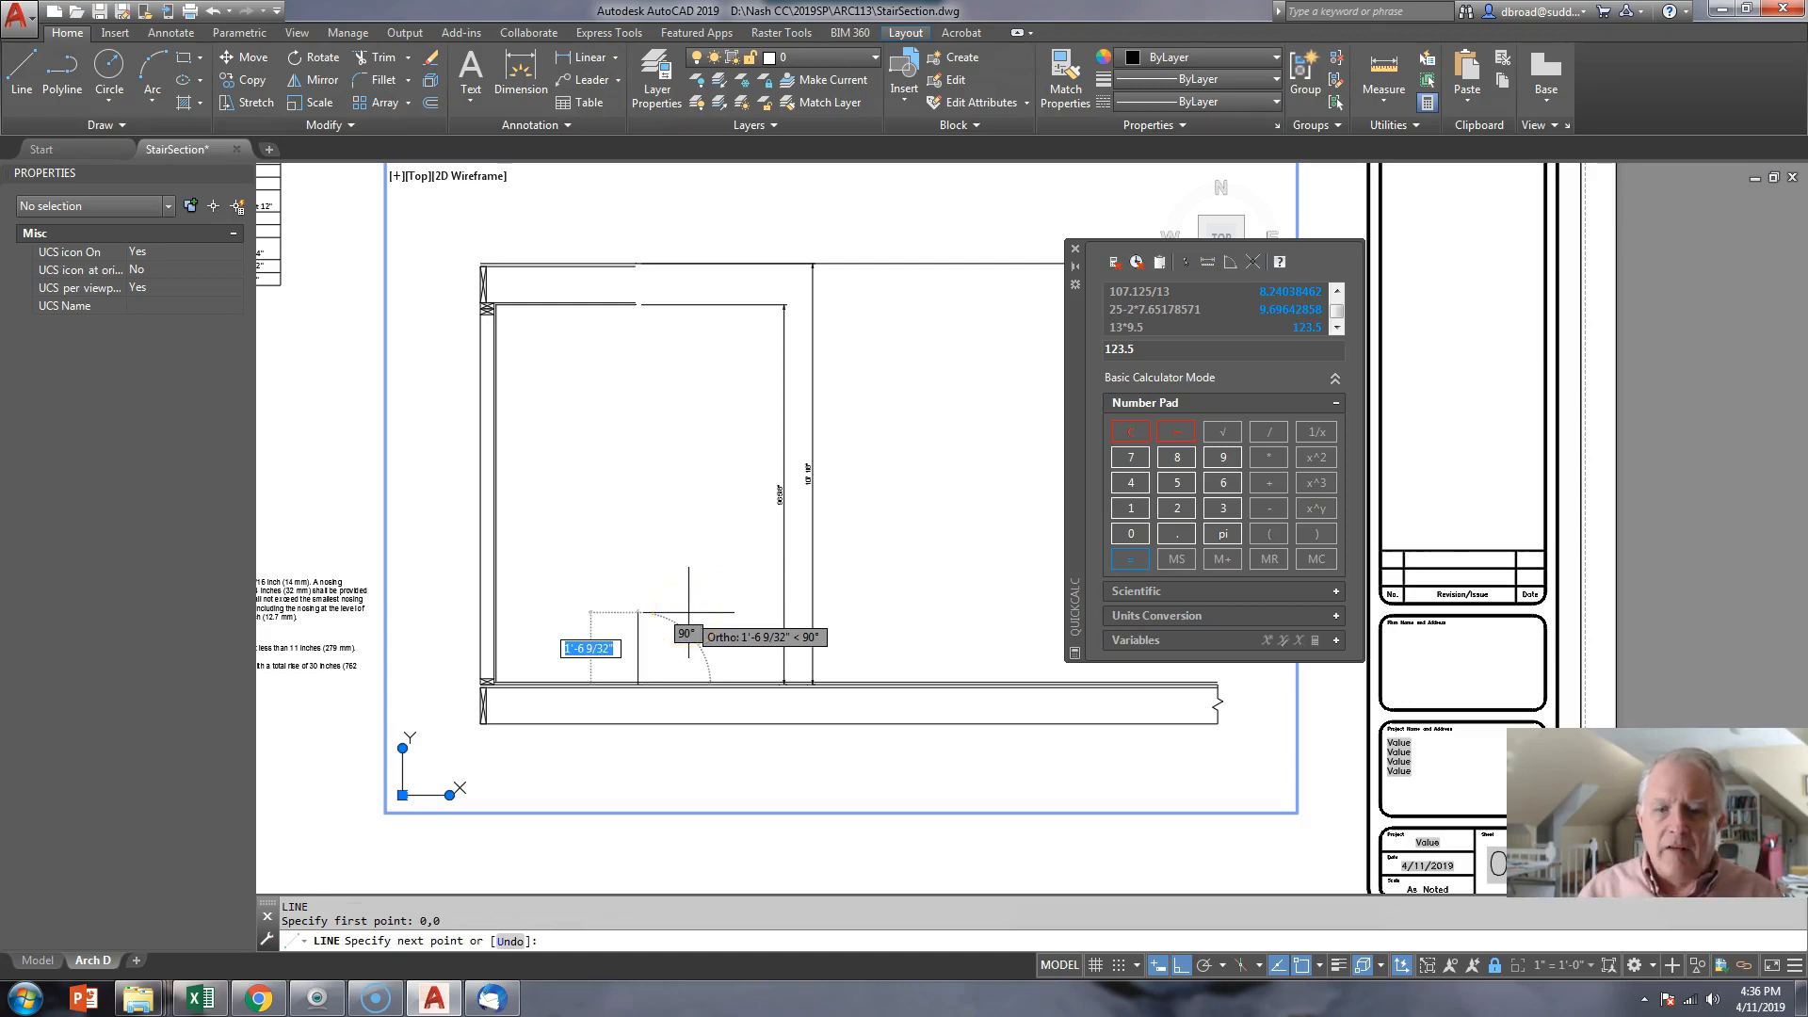
left_click_drag(1338, 309, 1336, 300)
double_click(1302, 307)
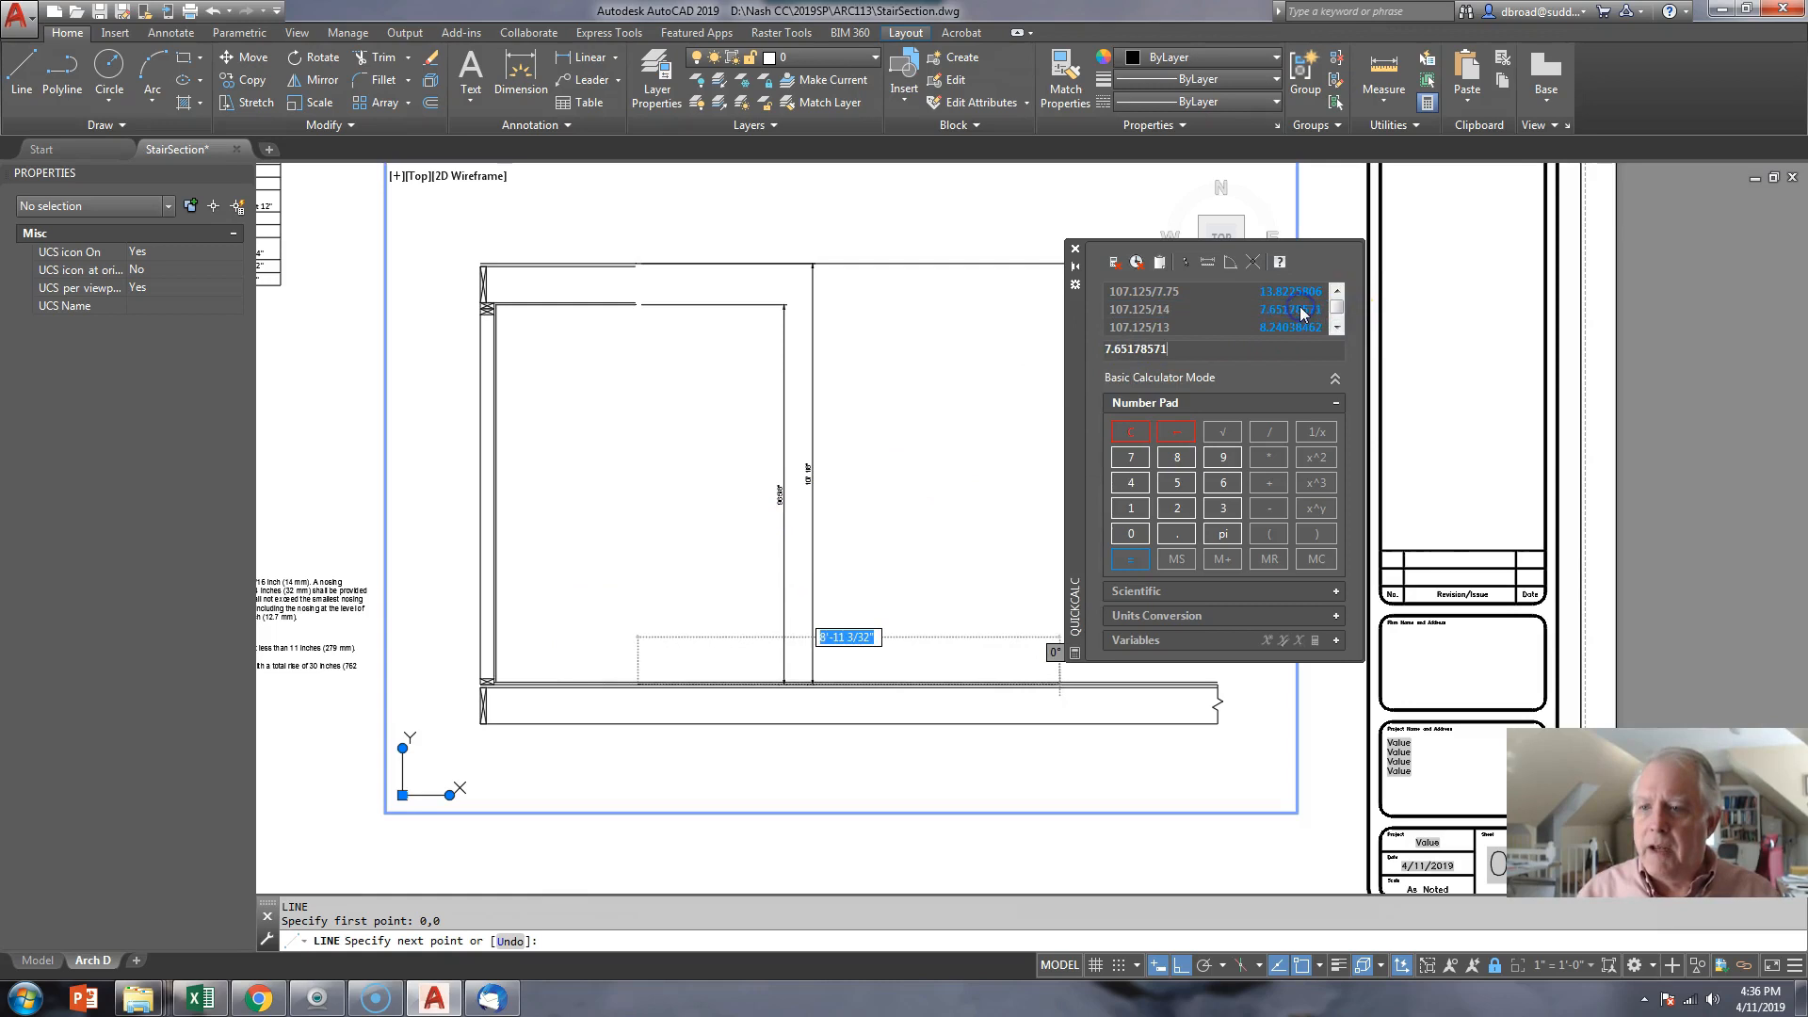
left_click(1160, 264)
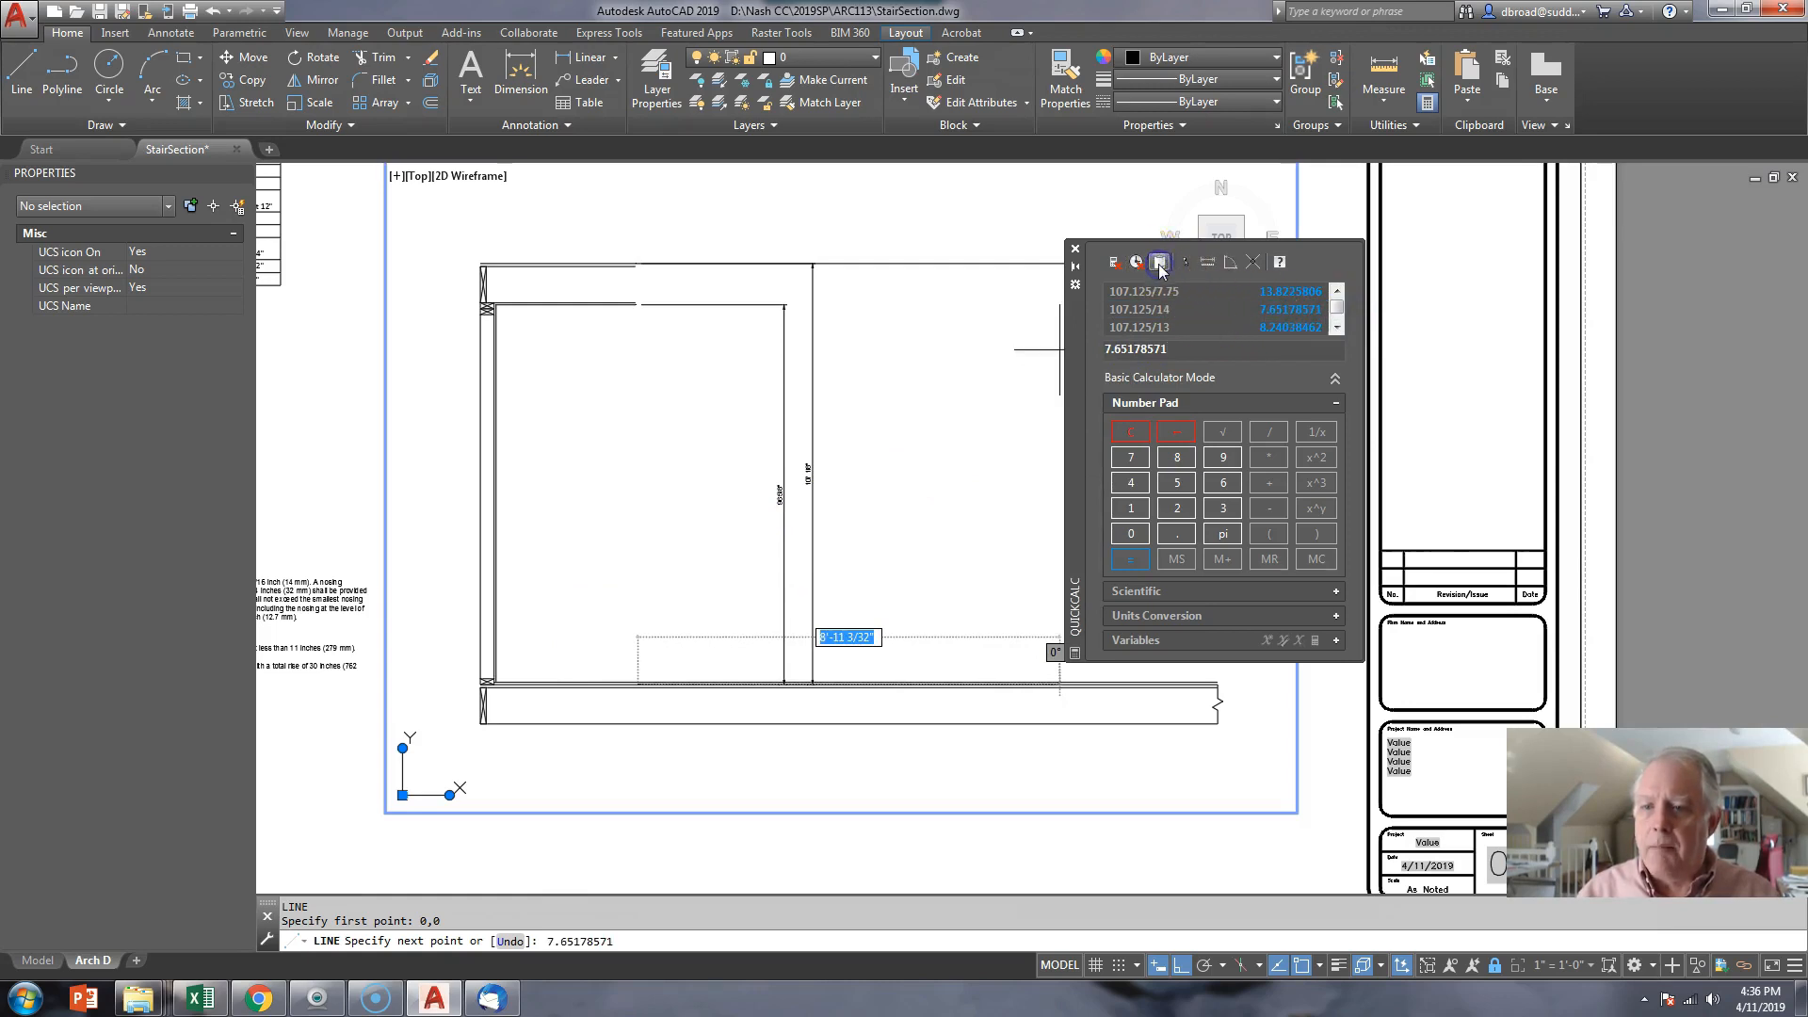
key("Return")
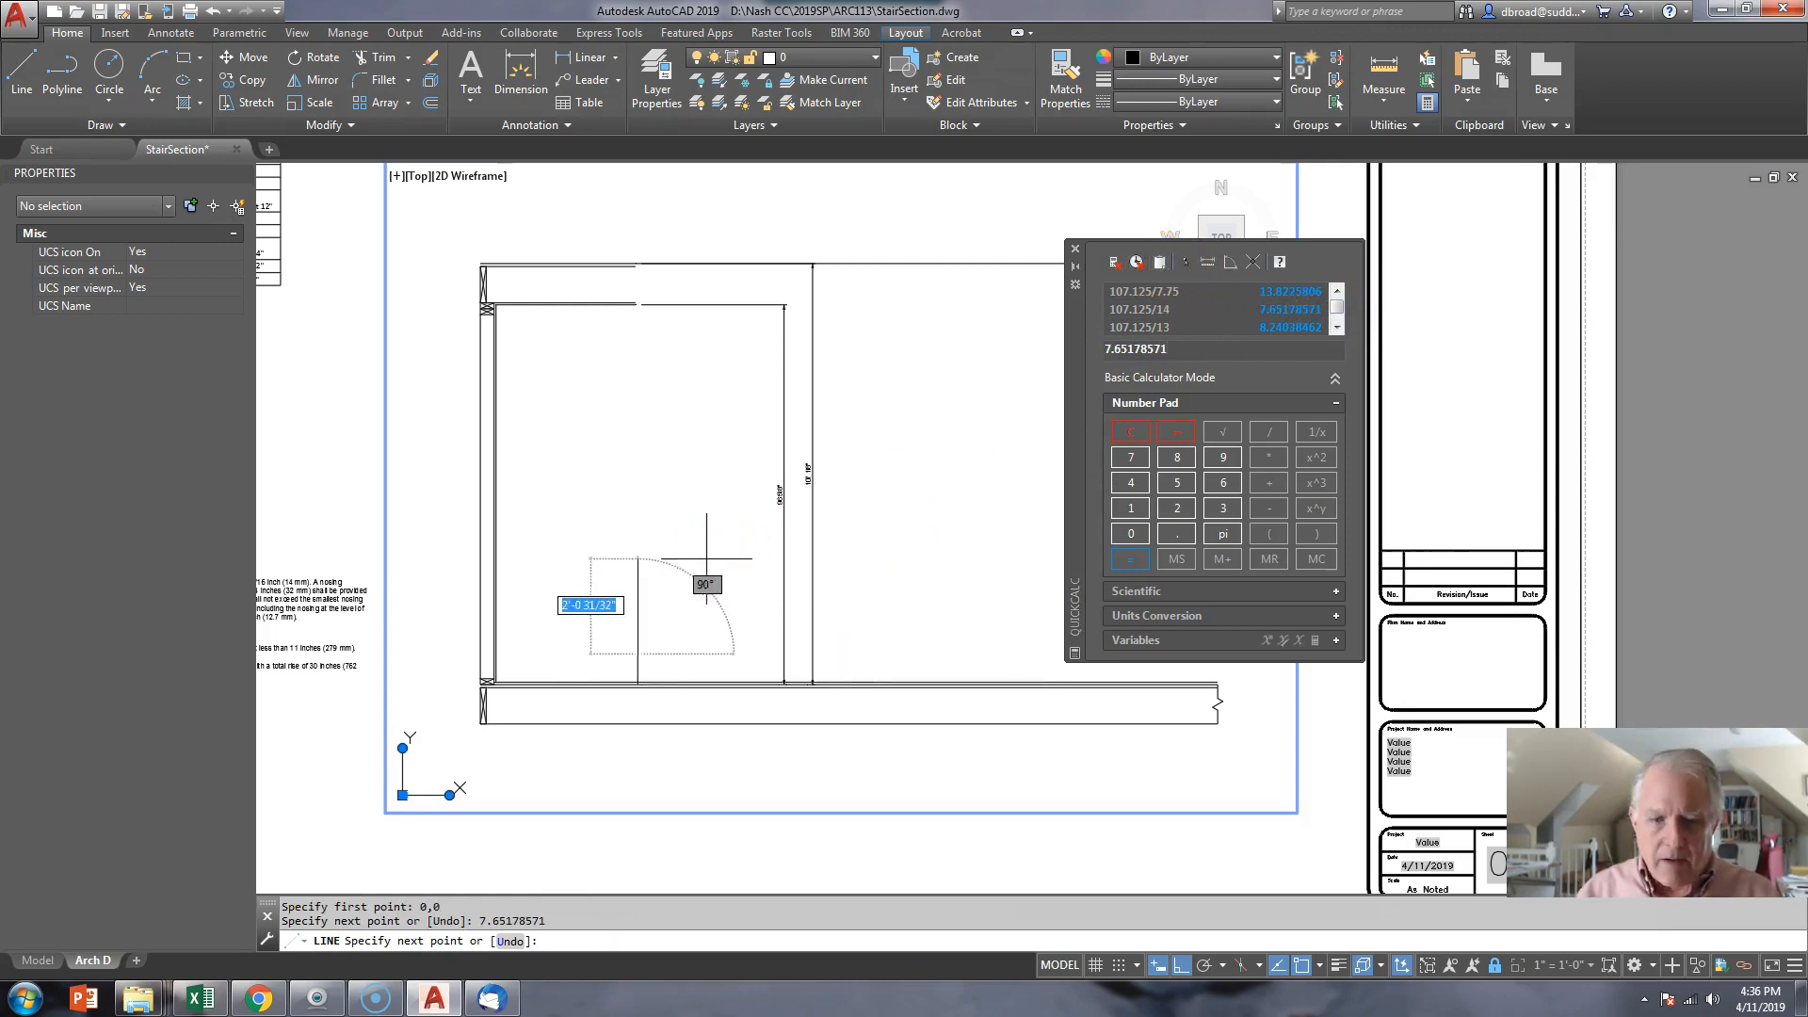
- Continue the line horizontally to the right from the riser's upper end by 9.5 inches to form the first tread
scroll(693, 652, "up", 2)
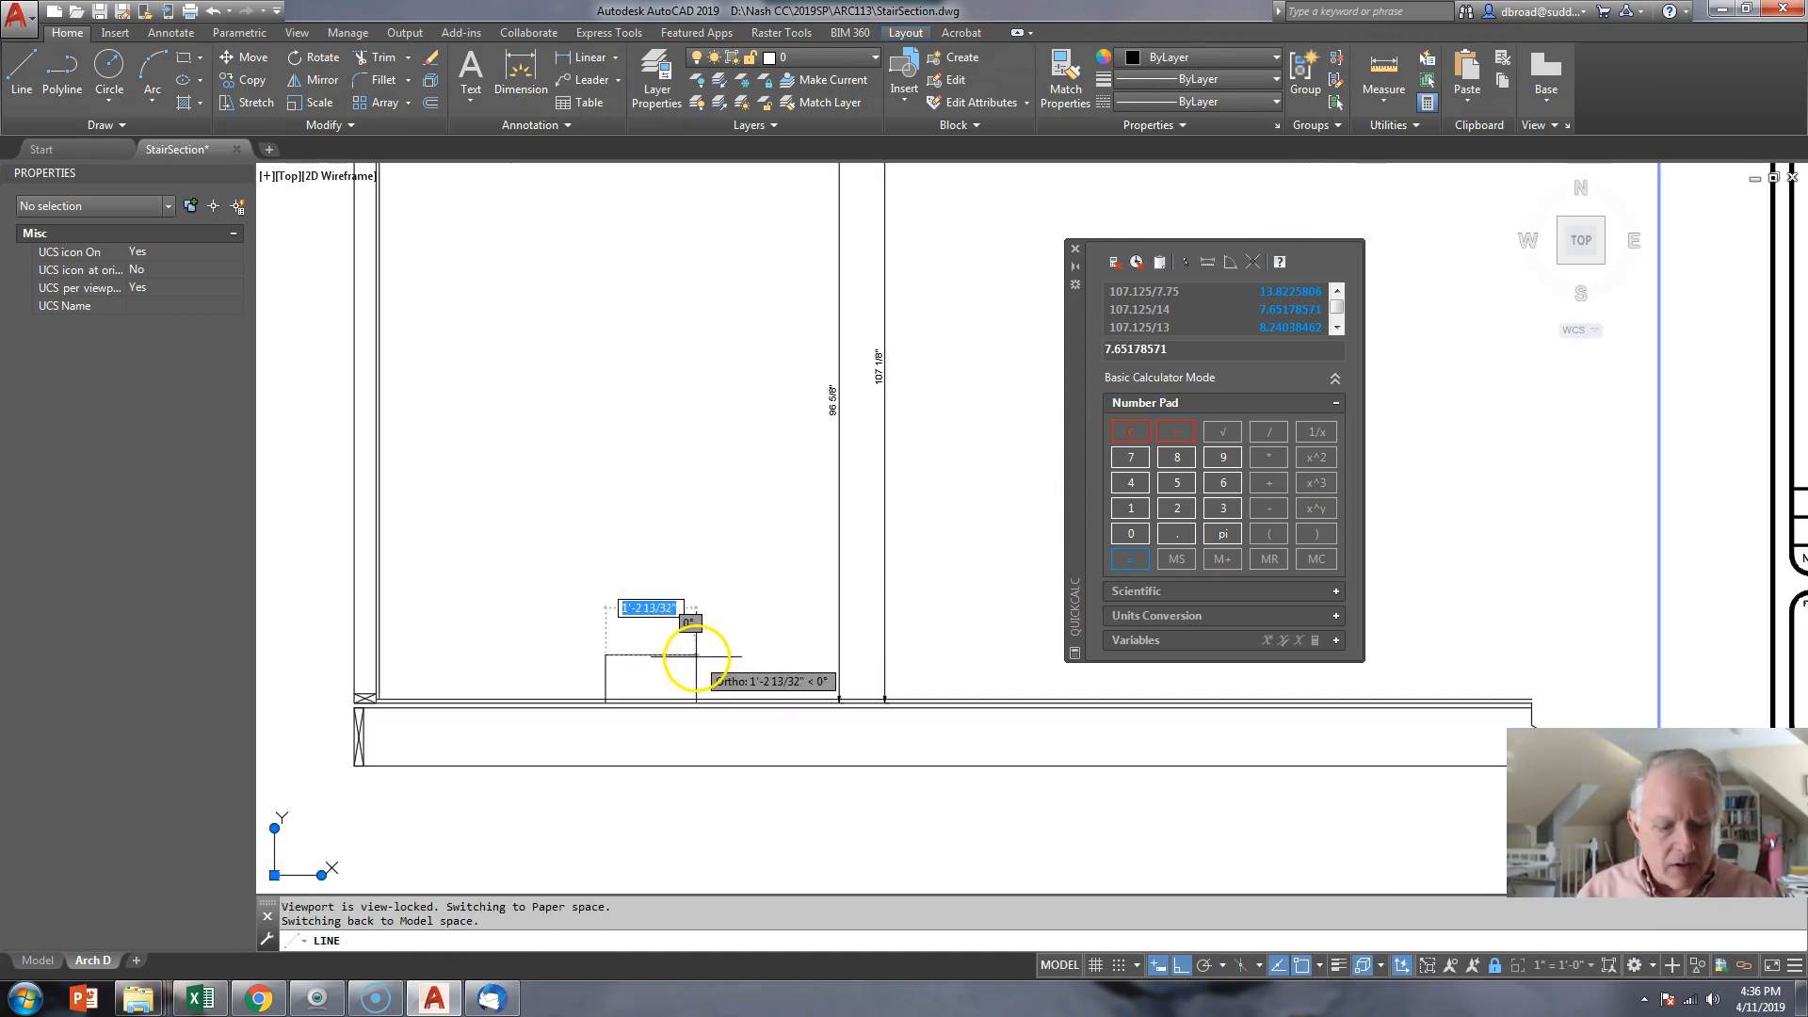
type("9.")
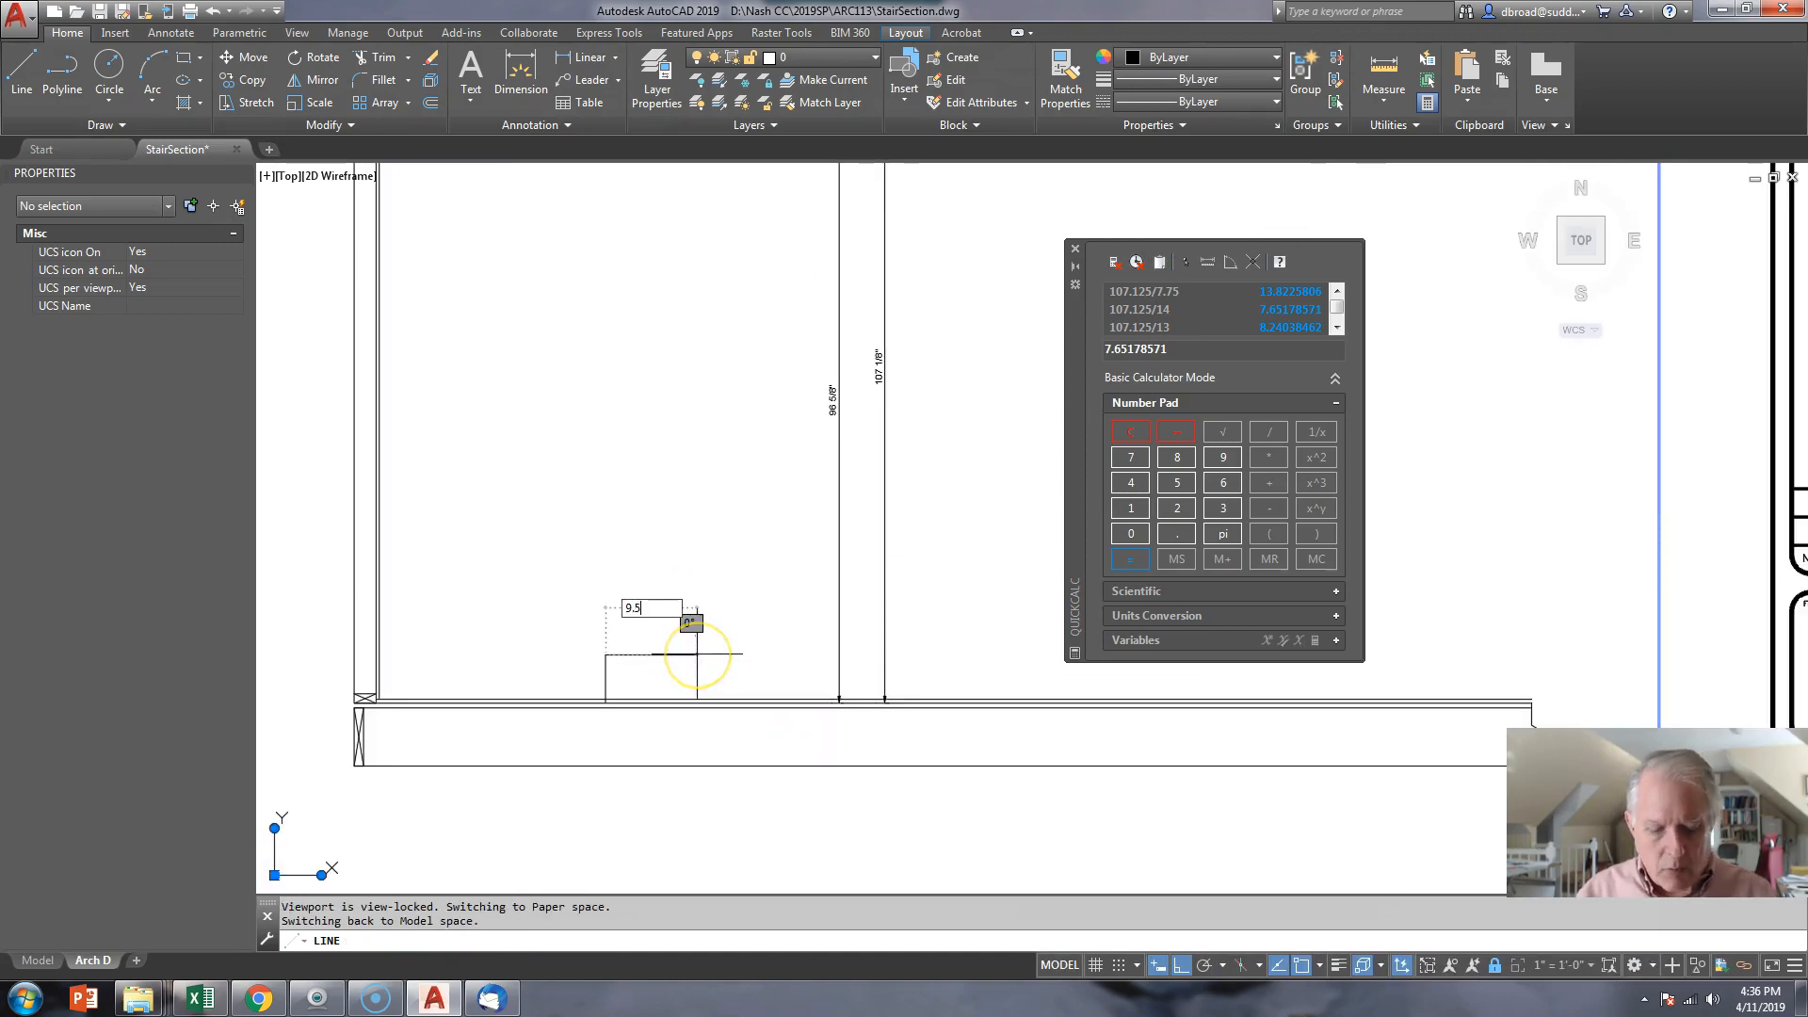
type("5")
key("Return")
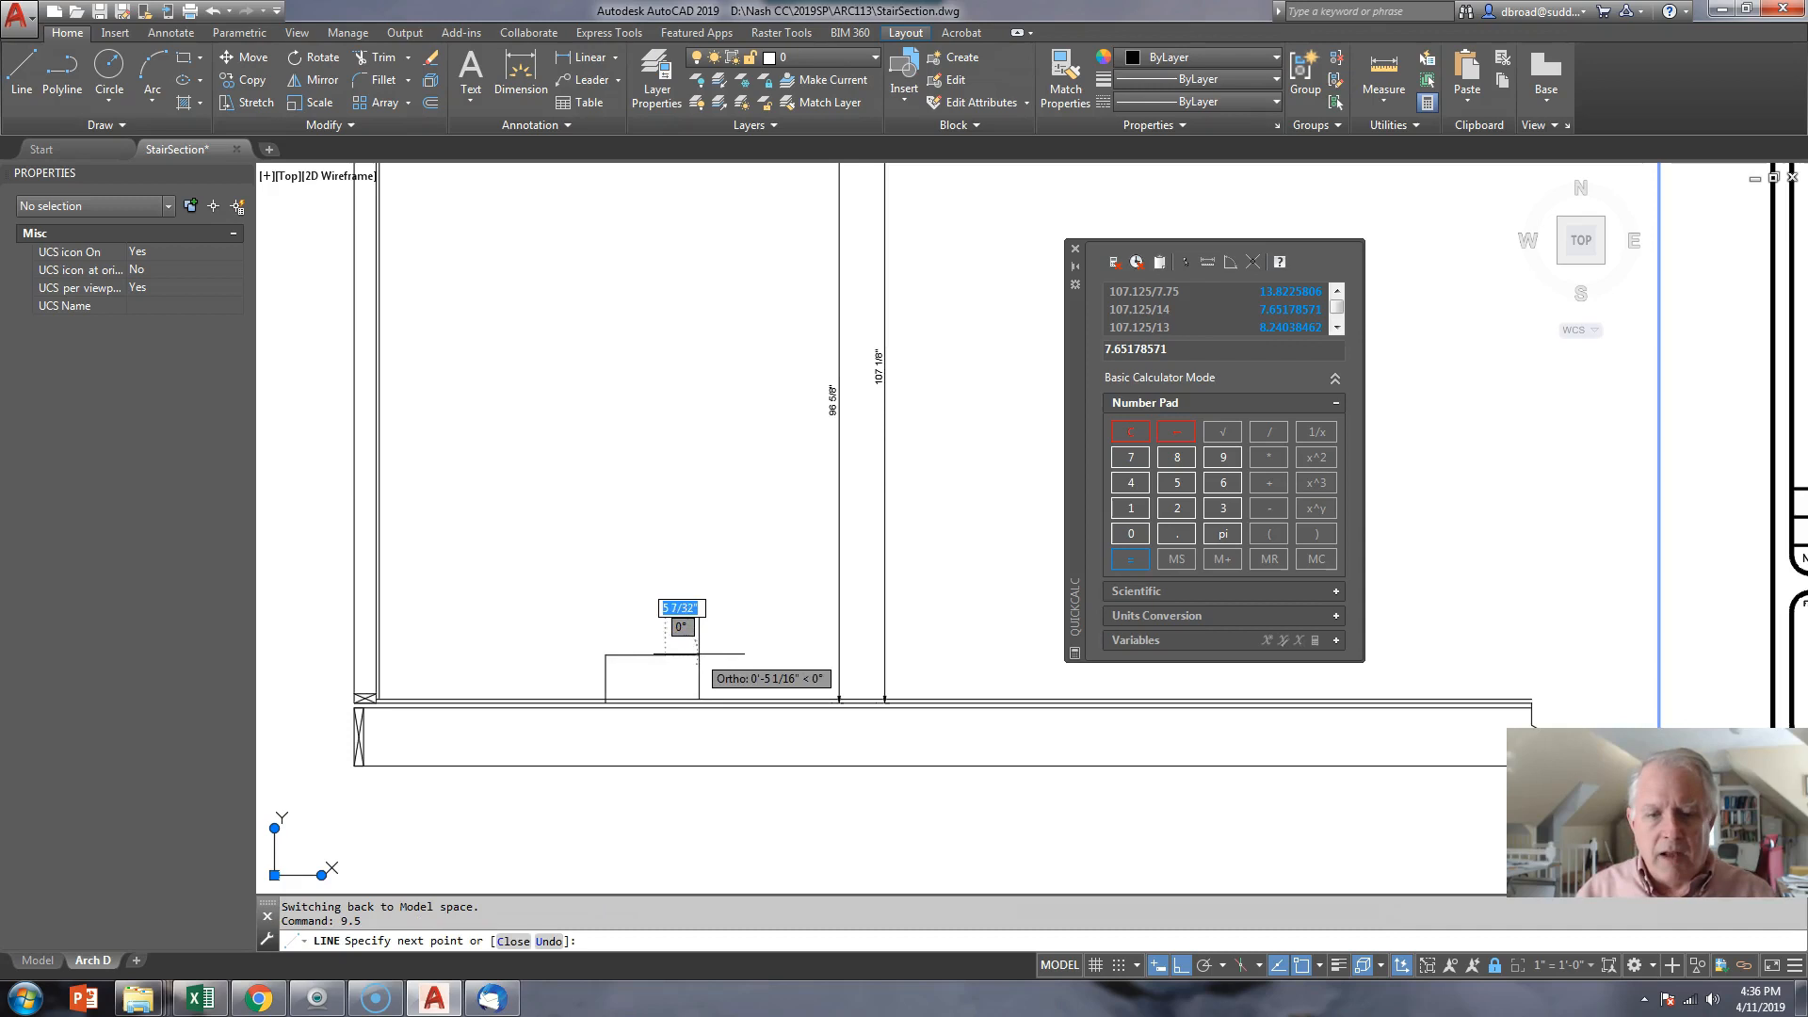
- End the tread line and draw a sloped line from the first riser's base to the tread's far end
key("Escape")
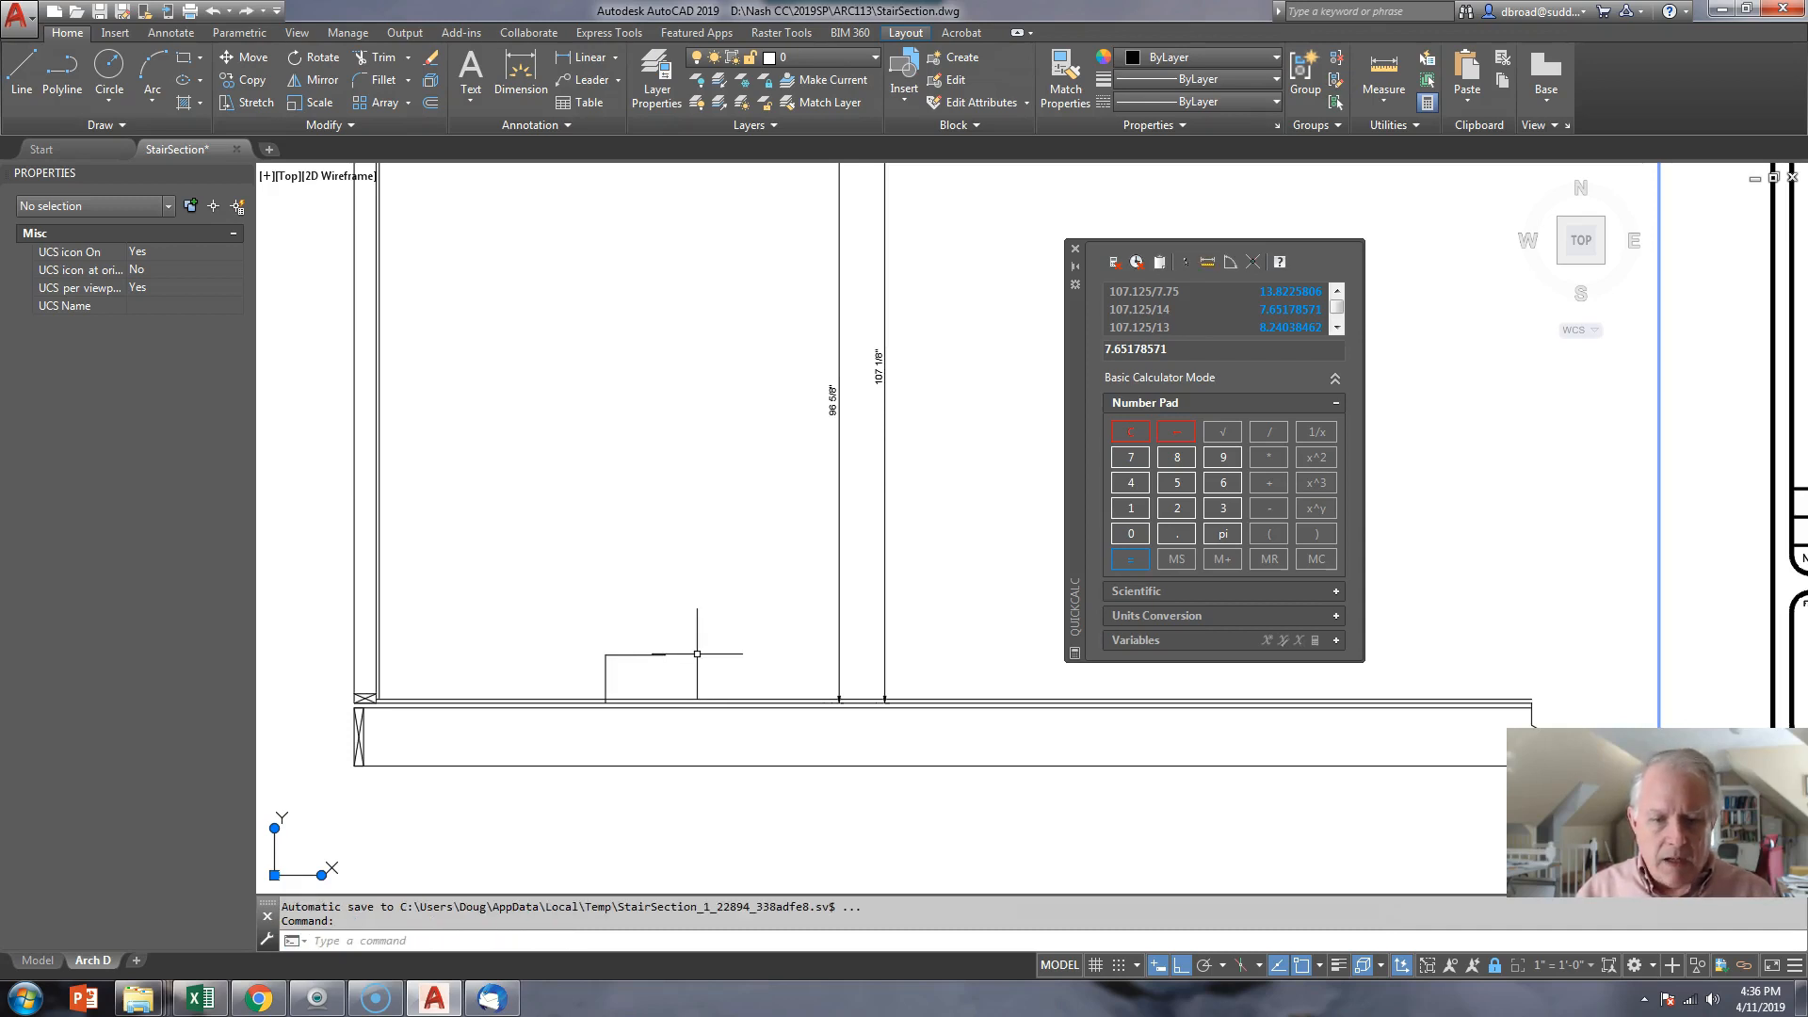
key("Return")
left_click(607, 701)
scroll(659, 659, "down", 3)
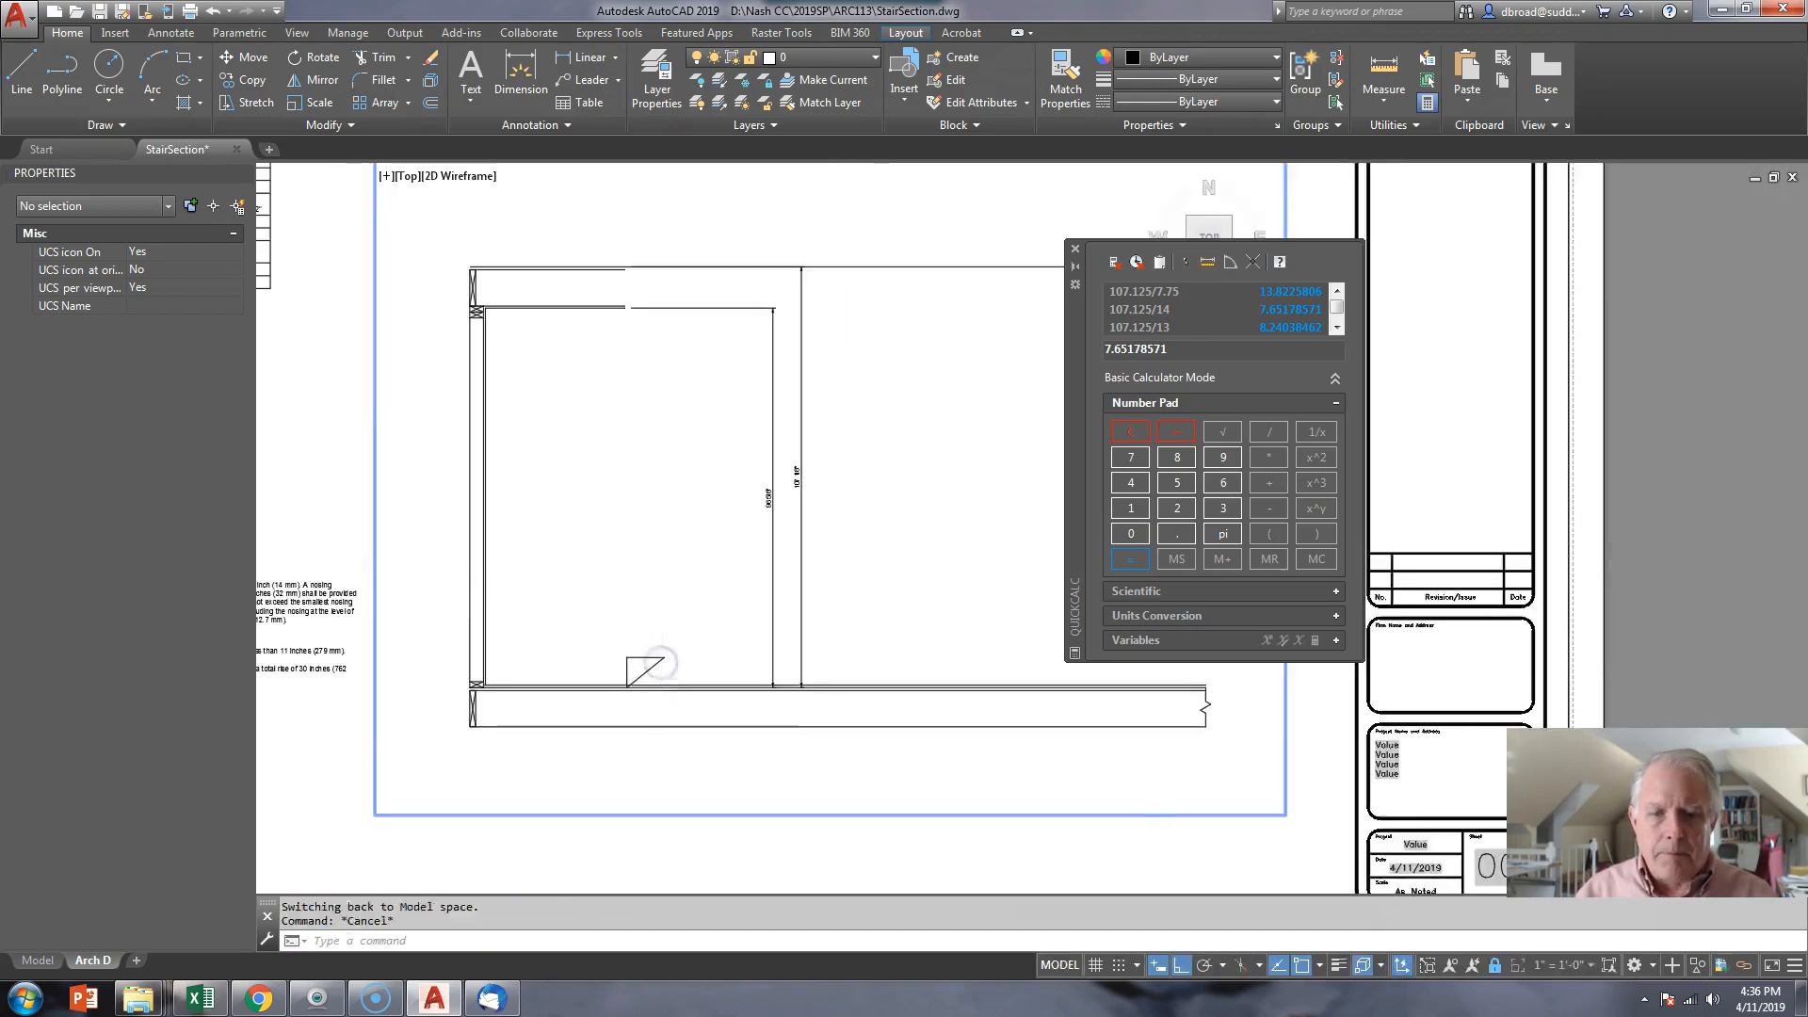
key("Escape")
- Extend the sloped line up to the horizontal upper floor line
type("ex")
key("Return")
left_click(843, 415)
key("Return")
left_click(657, 664)
key("Return")
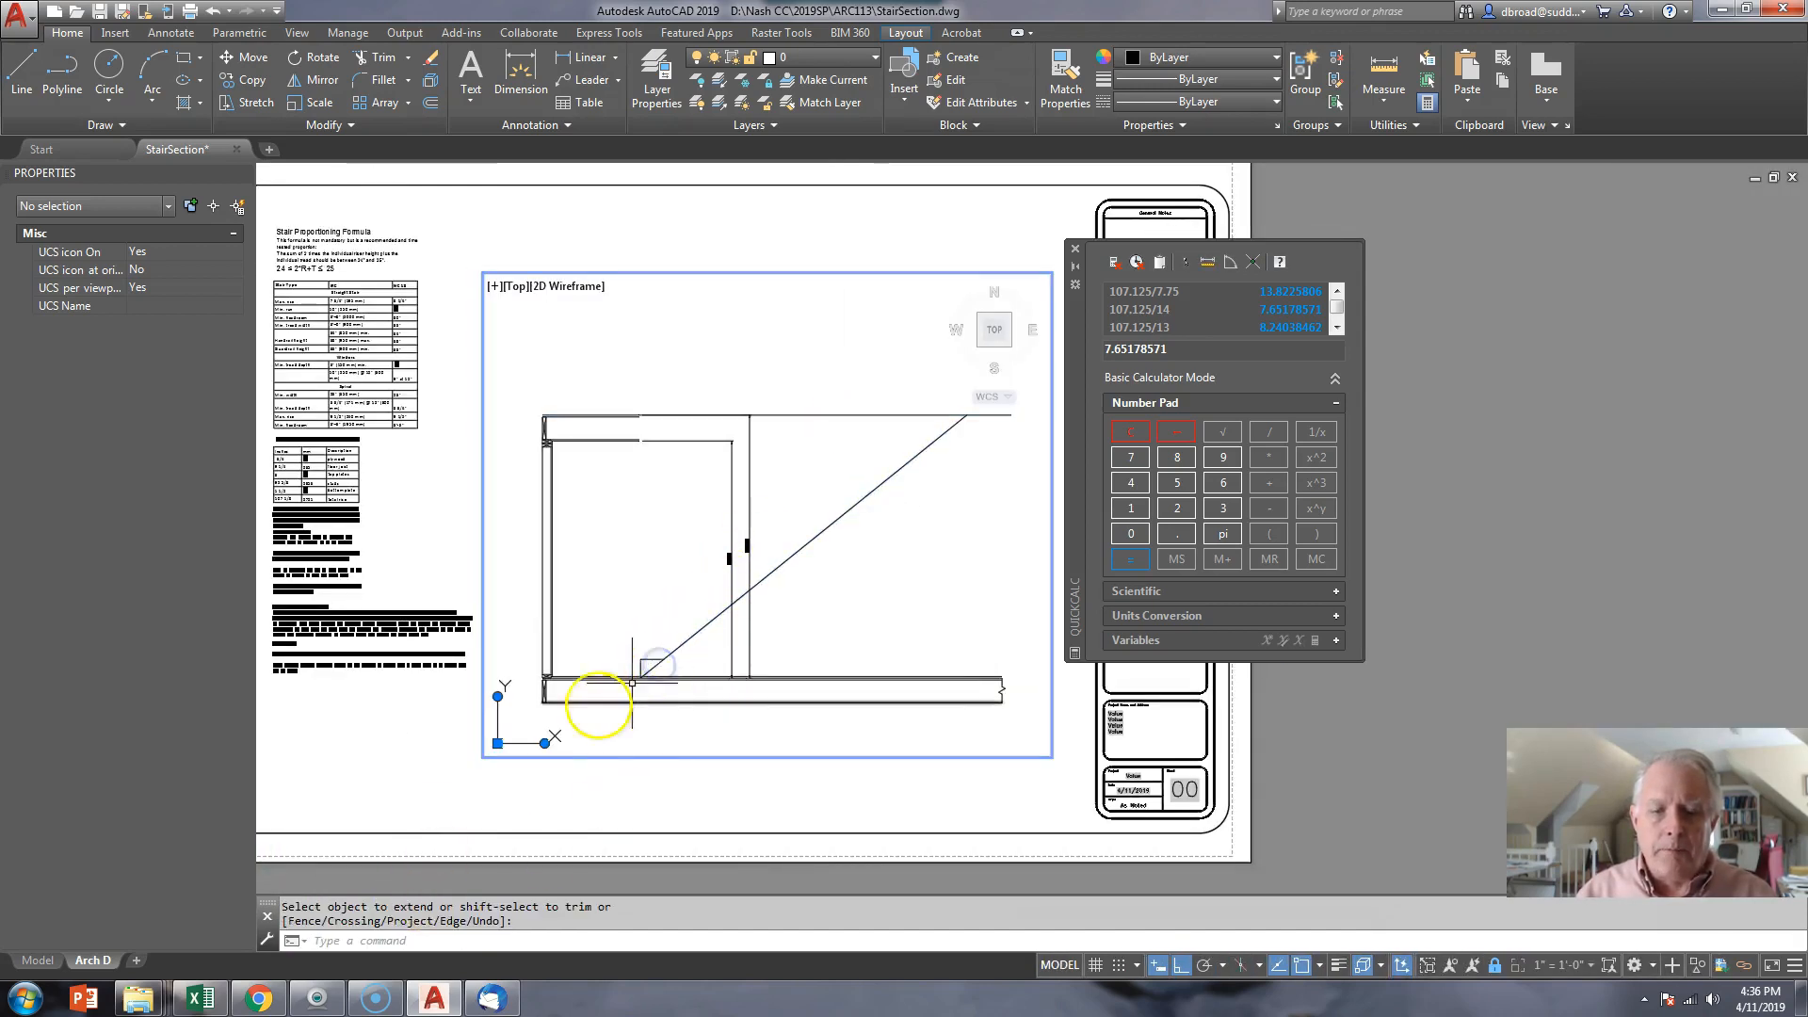
scroll(634, 708, "up", 3)
scroll(646, 612, "up", 2)
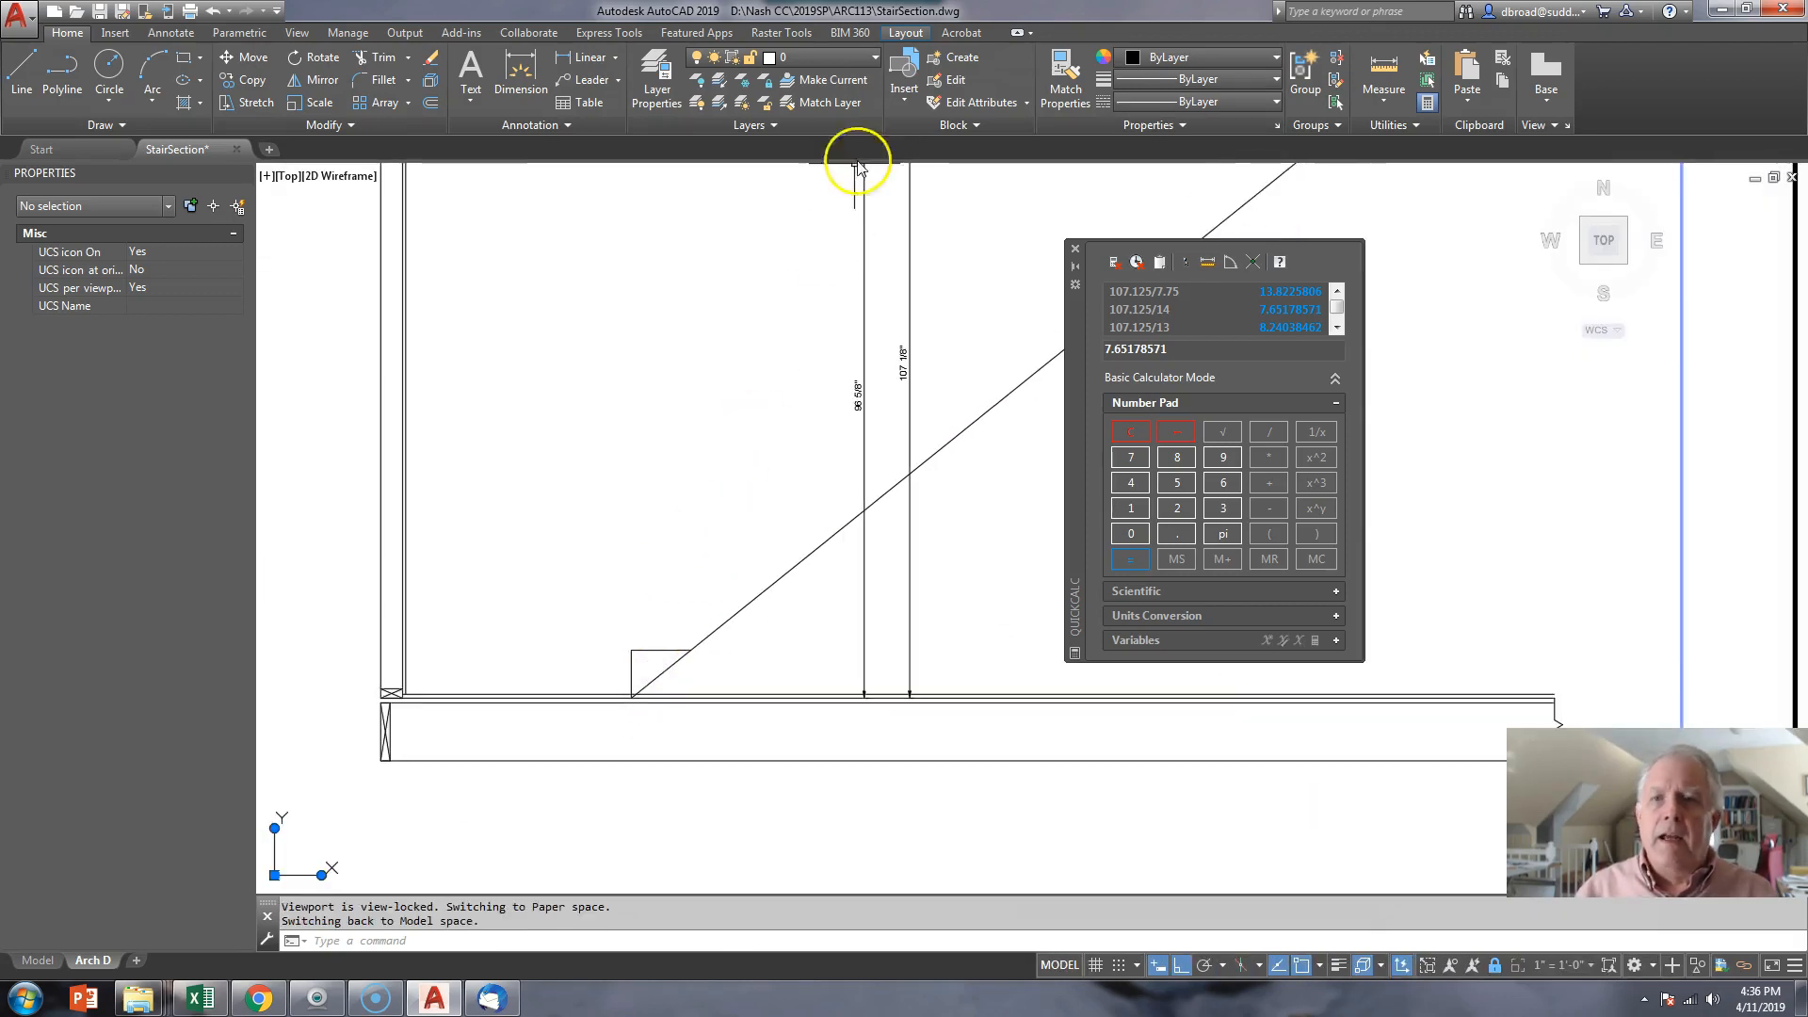
type("AR")
key("Return")
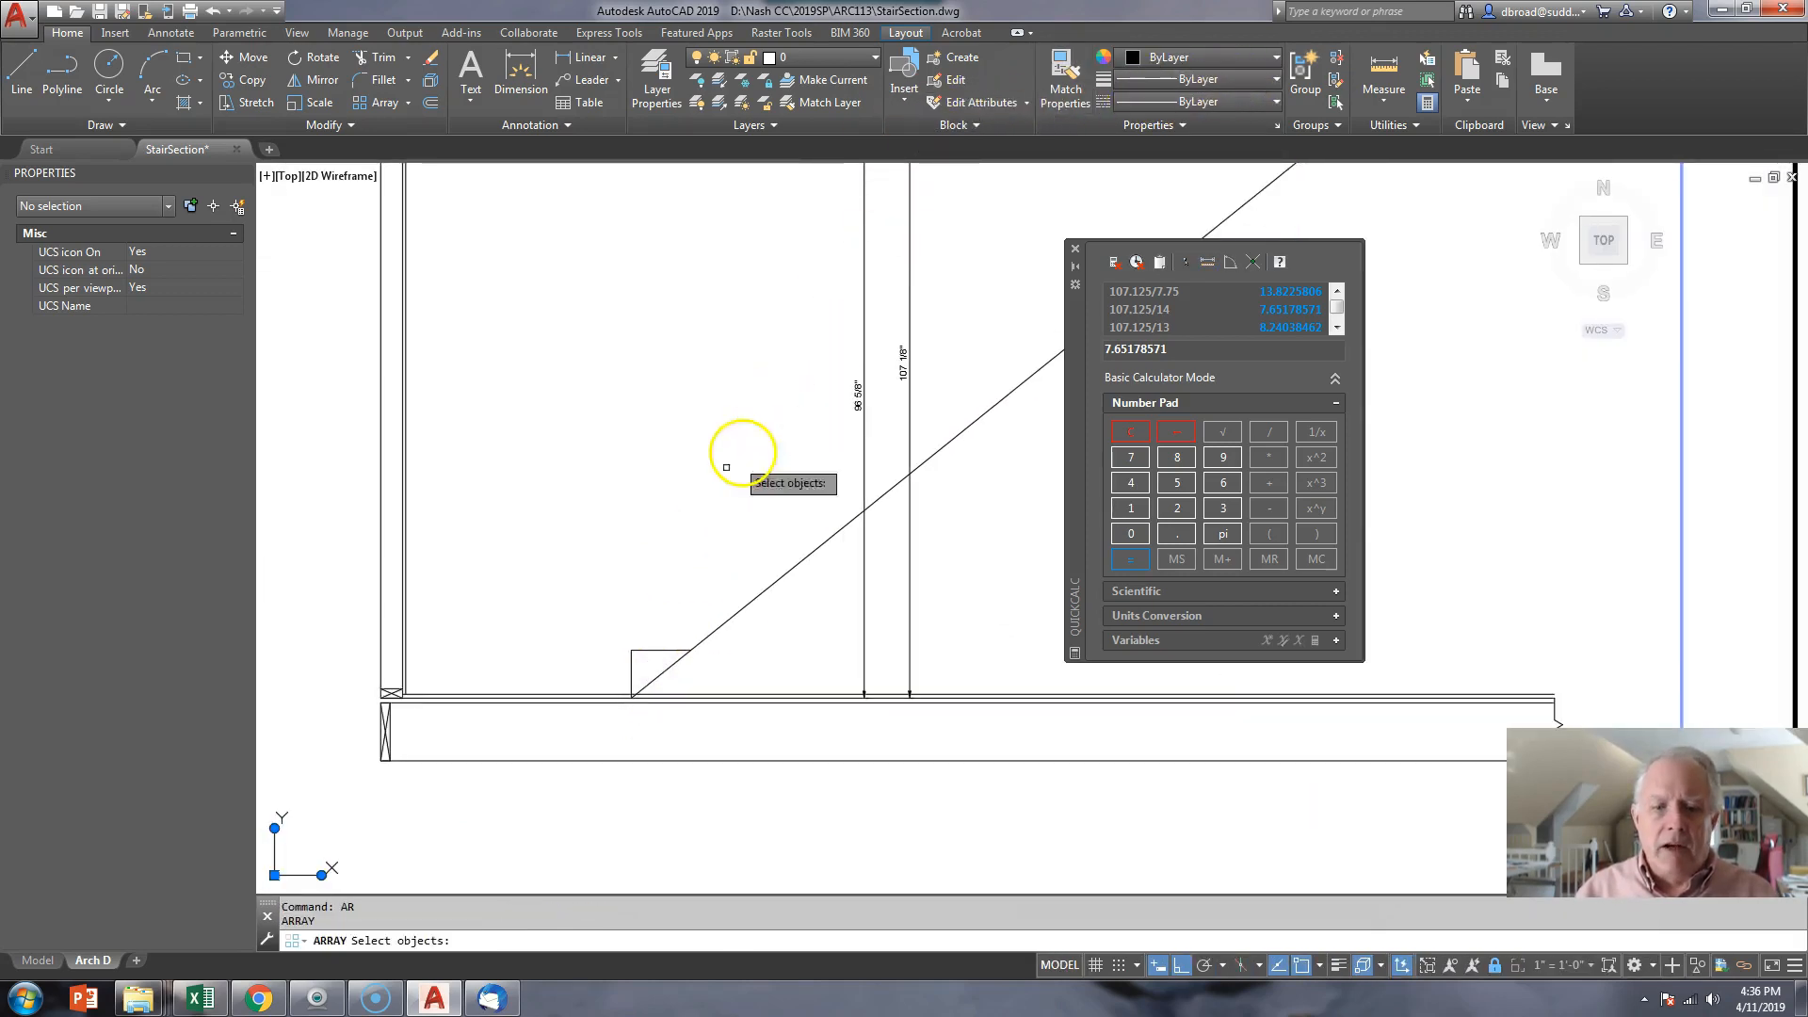
left_click(588, 572)
left_click(695, 706)
key("Return")
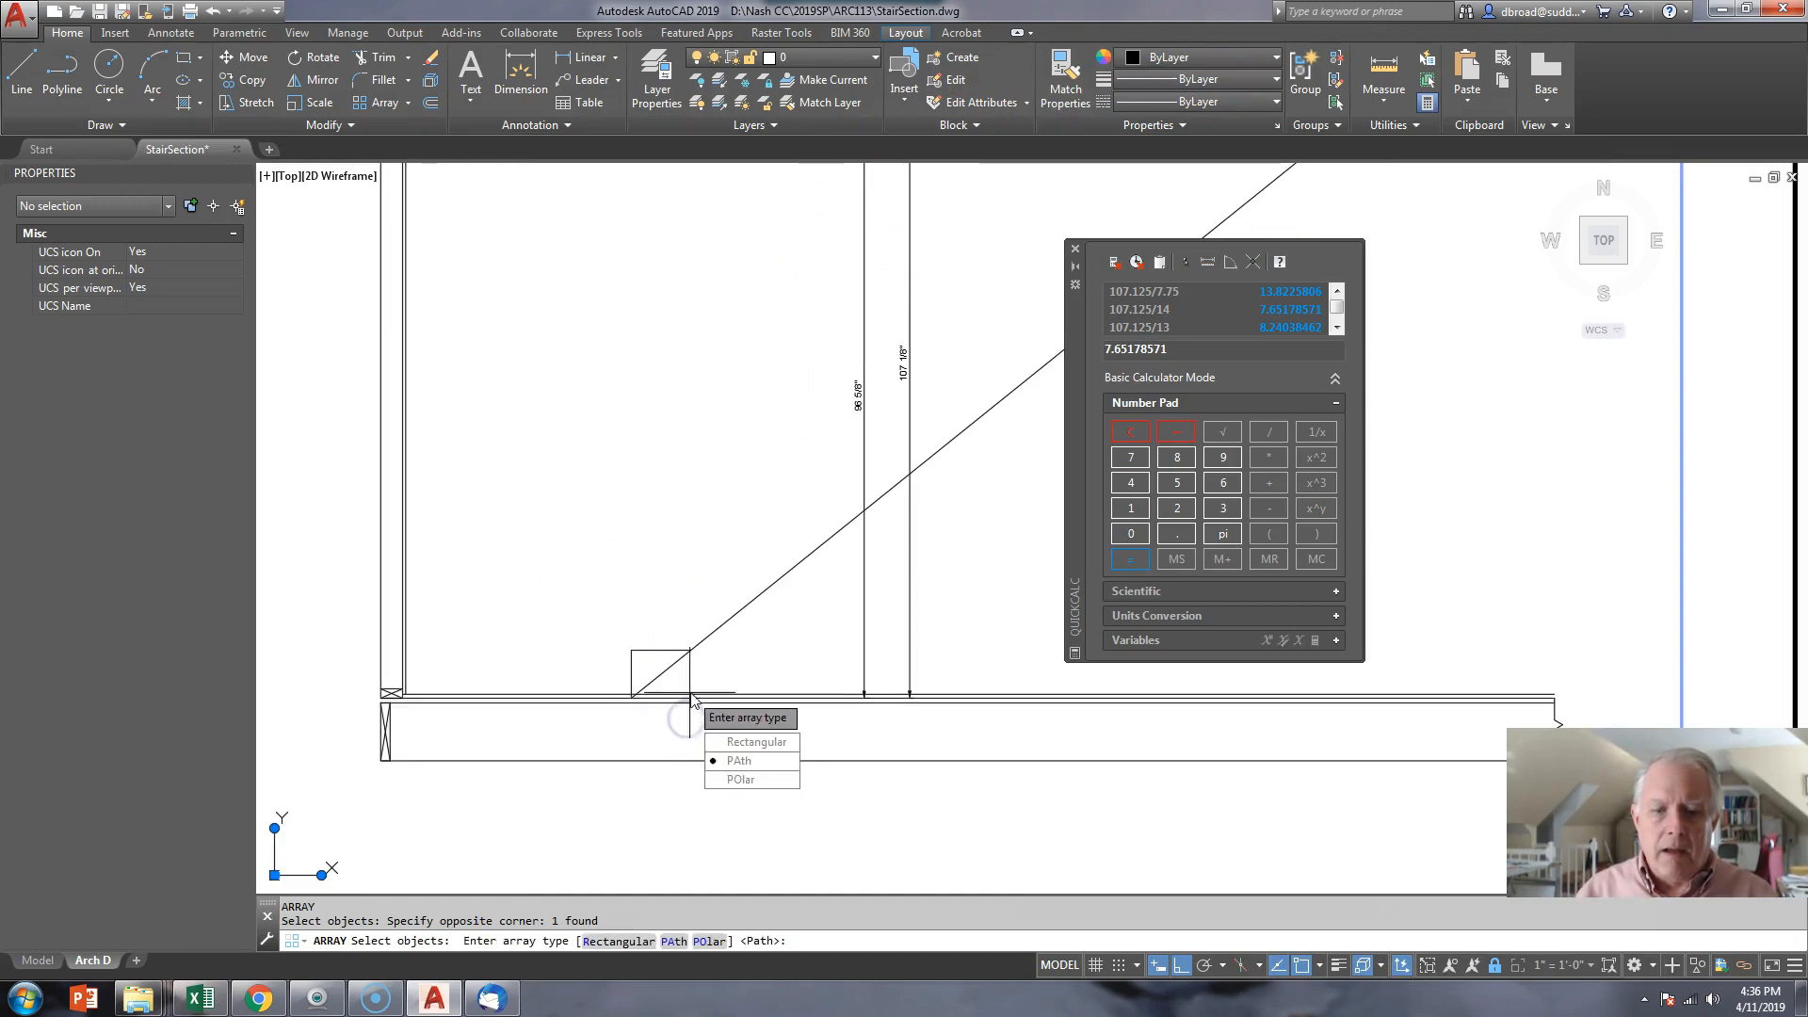
key("Escape")
- Create a path array of the first riser and tread, using the sloped line as the path
type("AR")
key("Return")
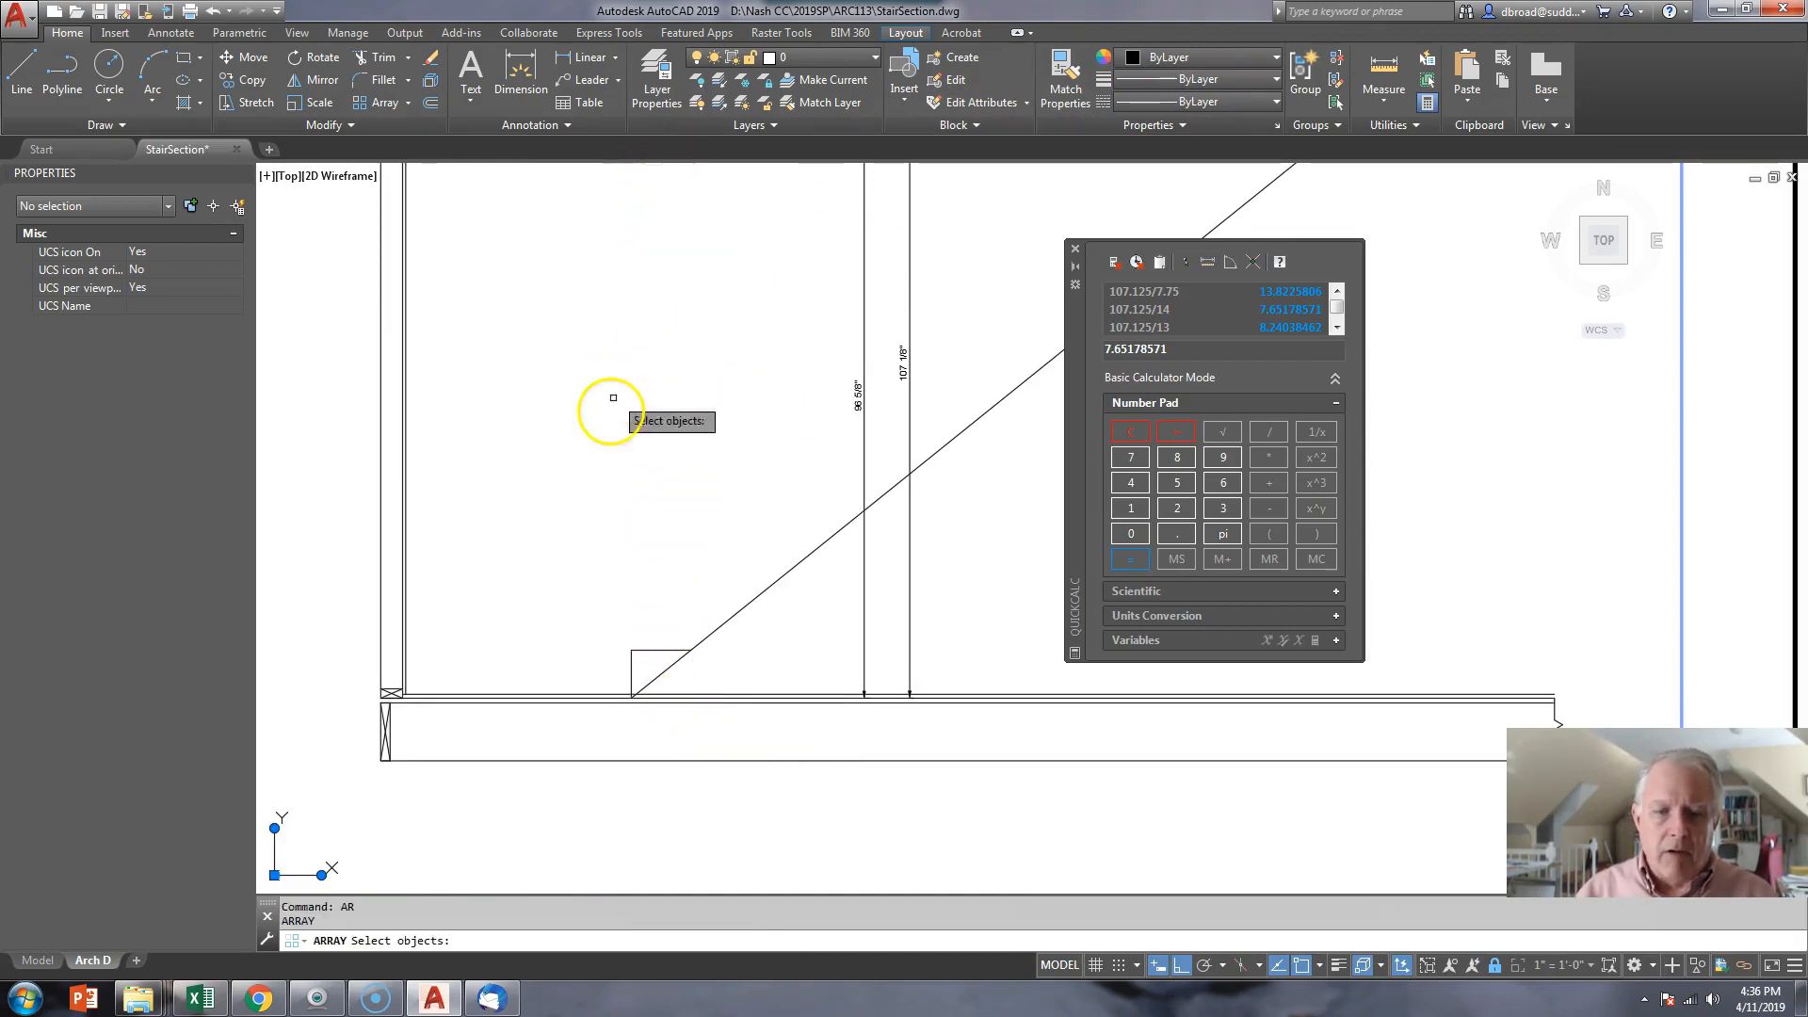
left_click(557, 516)
left_click(732, 710)
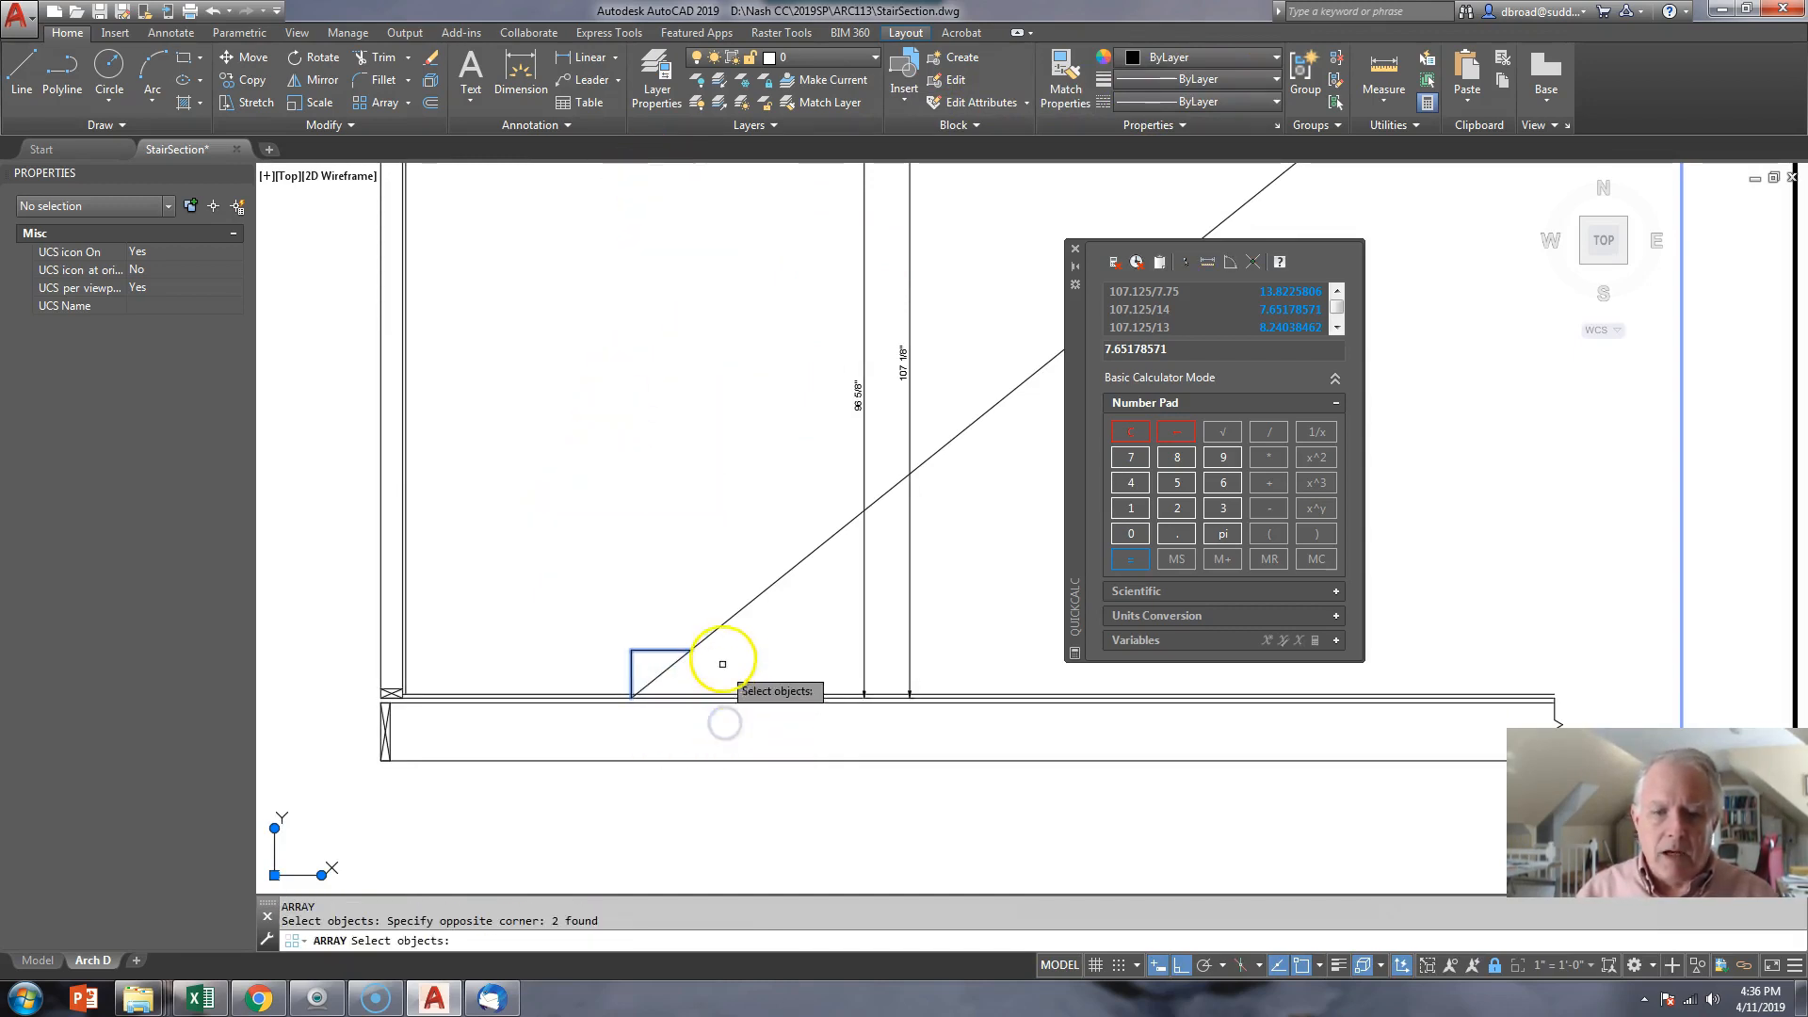
key("Return")
left_click(769, 693)
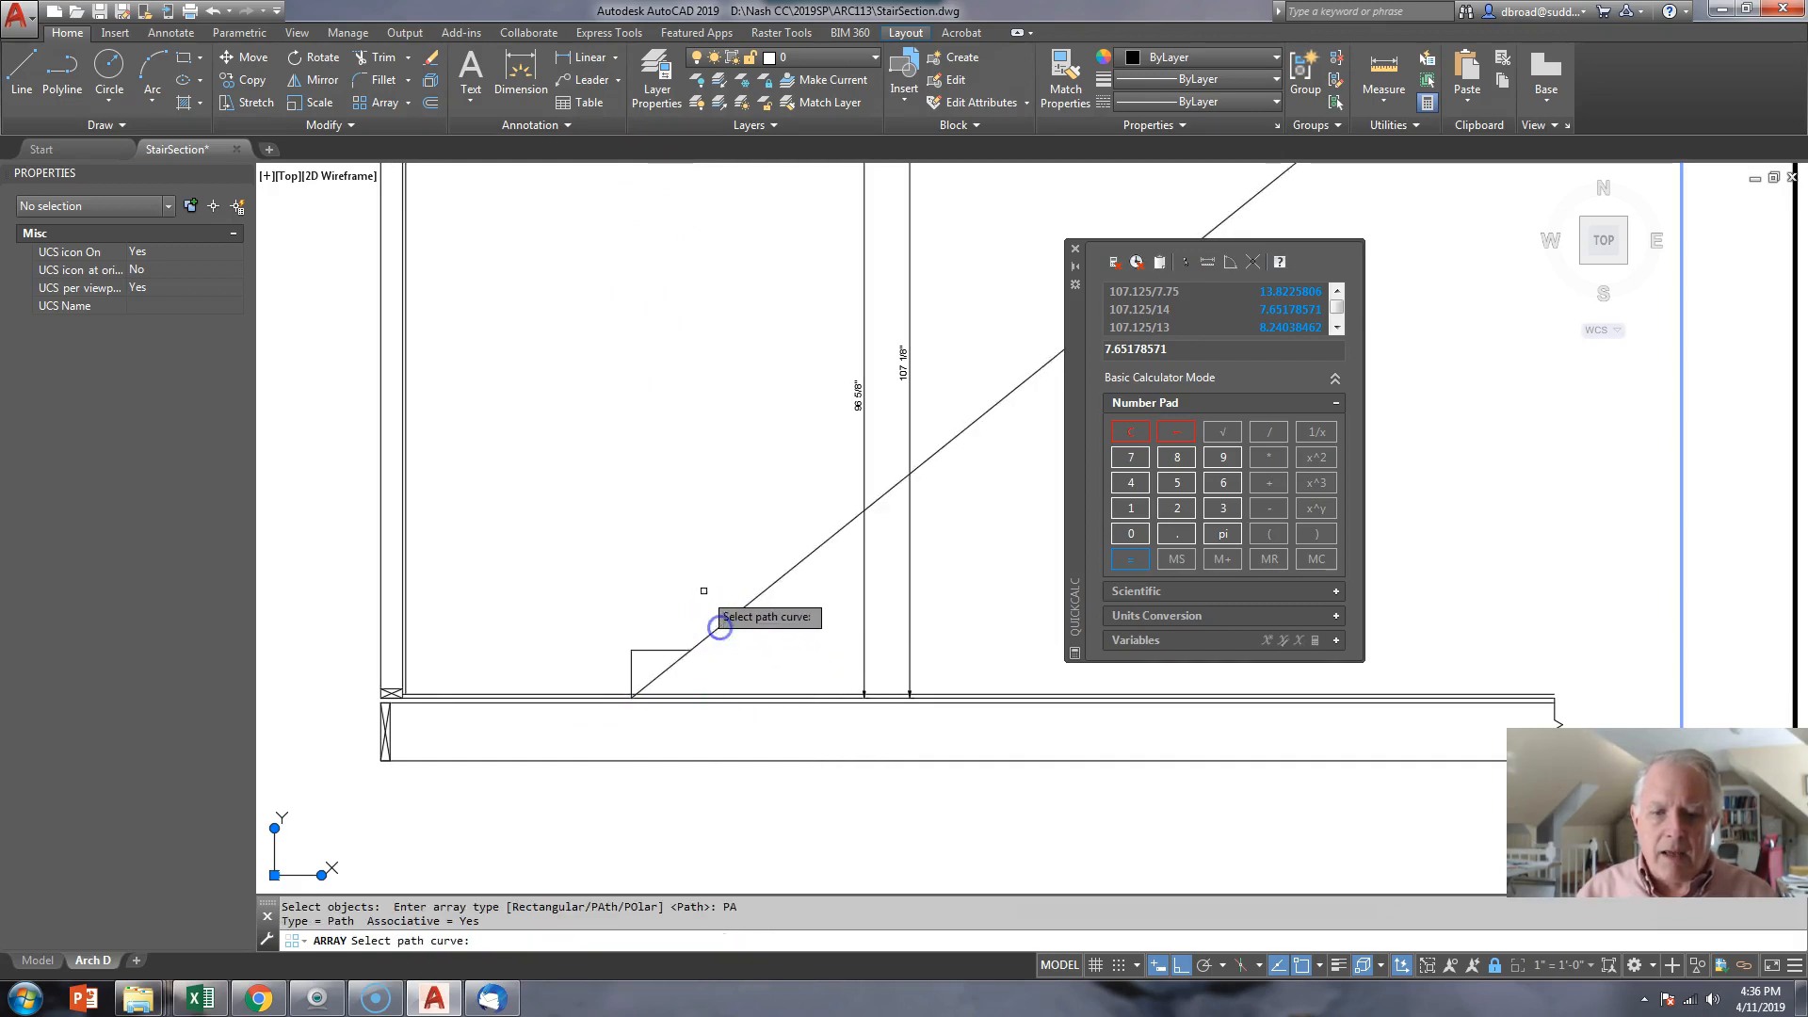
left_click(733, 617)
key("Return")
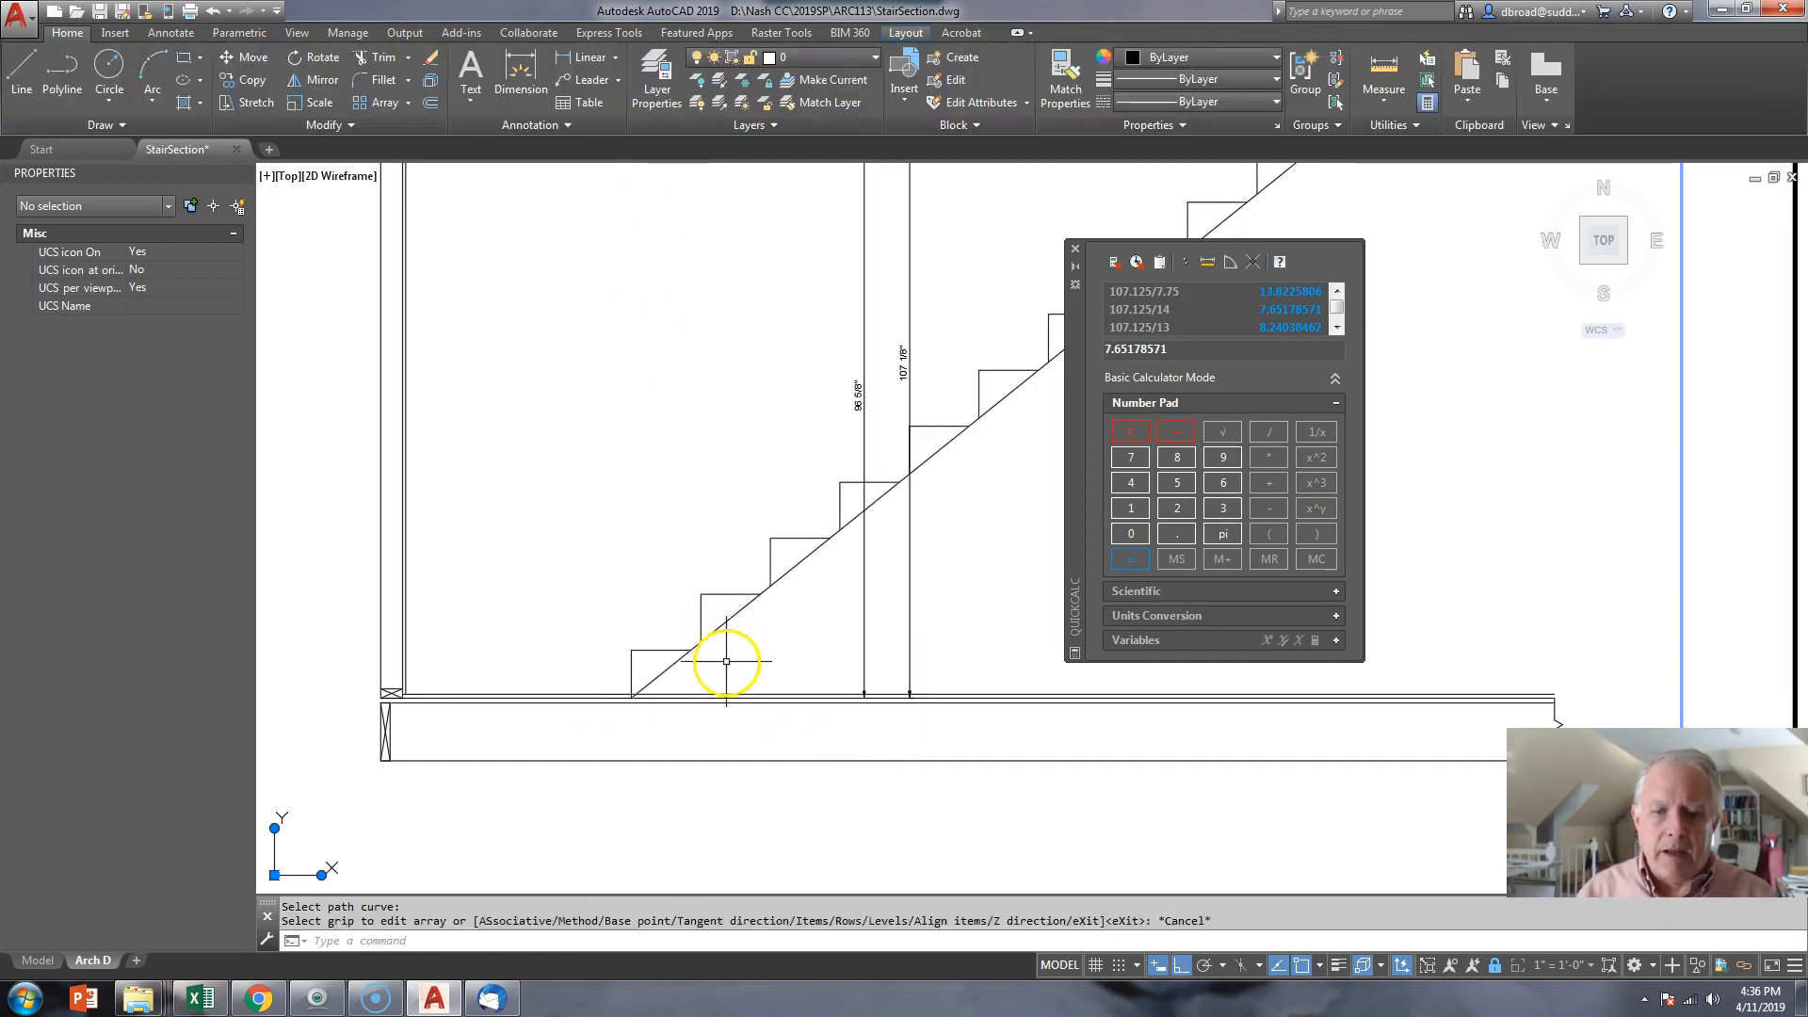
- Adjust the array's item spacing so the second riser starts at the far end of the first tread
scroll(721, 641, "up", 4)
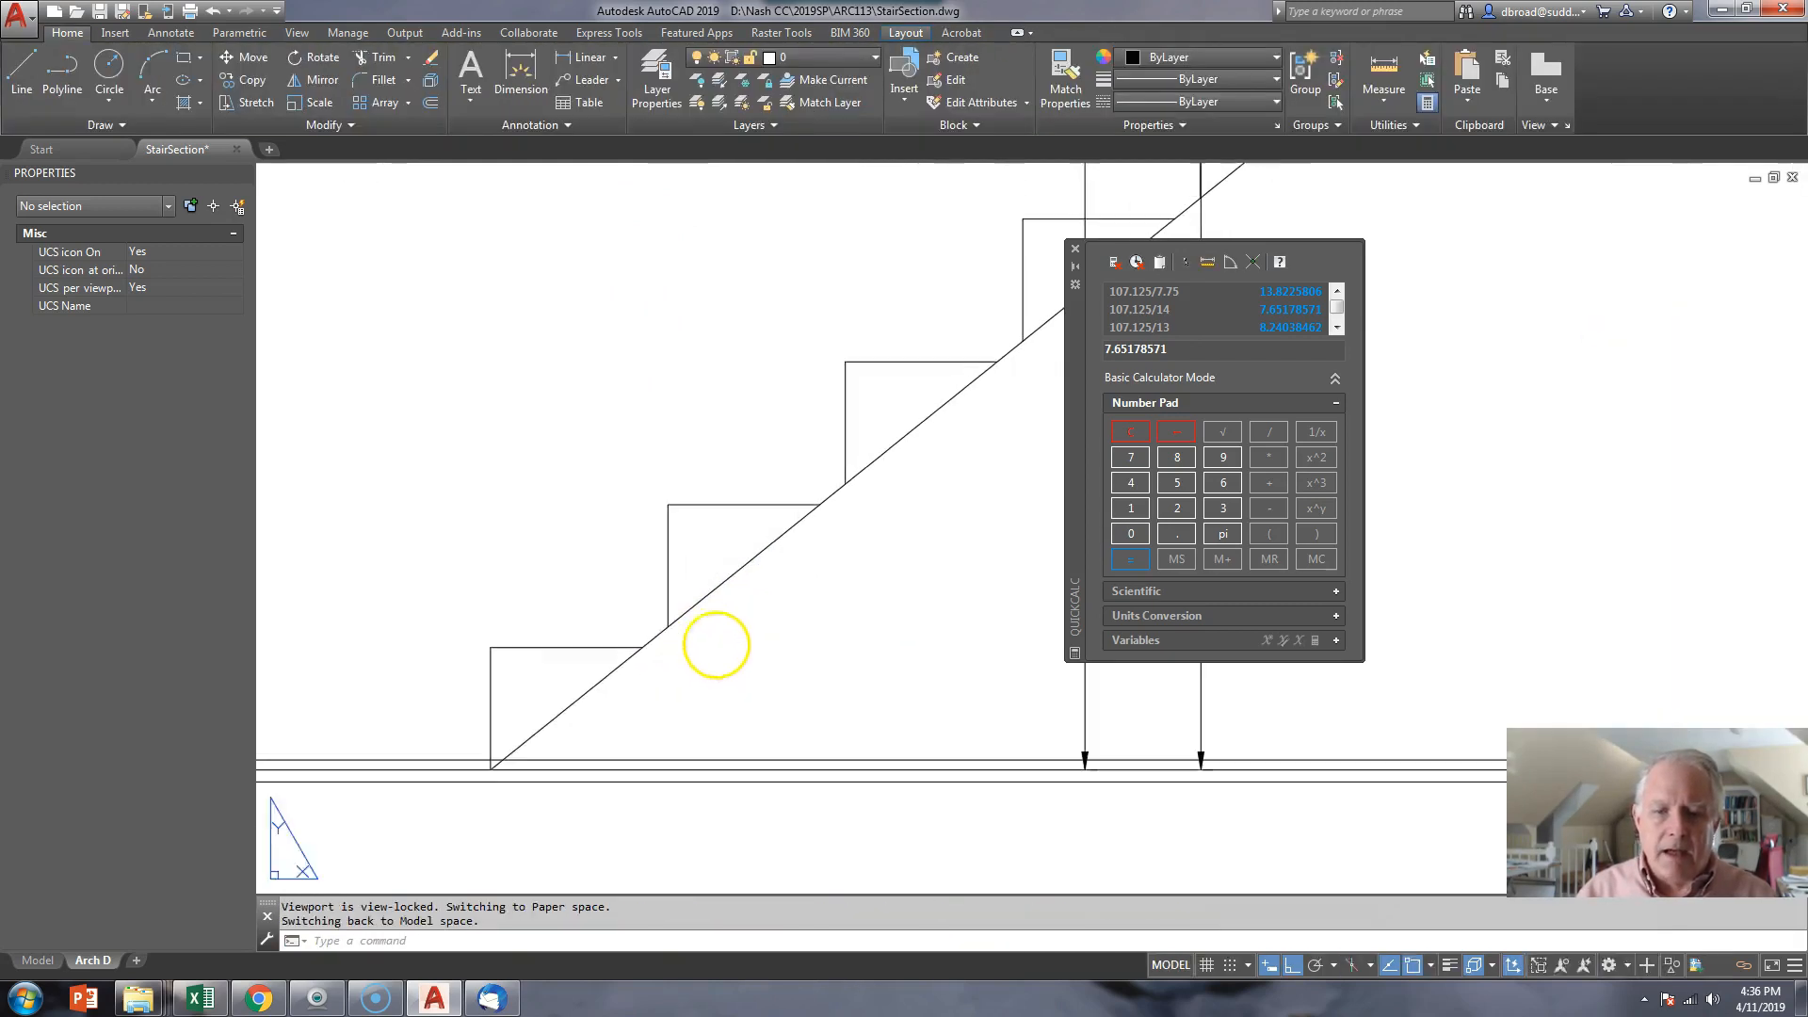
left_click(668, 602)
left_click(668, 626)
left_click(645, 649)
key("Escape")
- Shorten the sloped path line from its upper end down to the base of the riser below the upper floor line
scroll(703, 472, "down", 5)
scroll(896, 383, "up", 5)
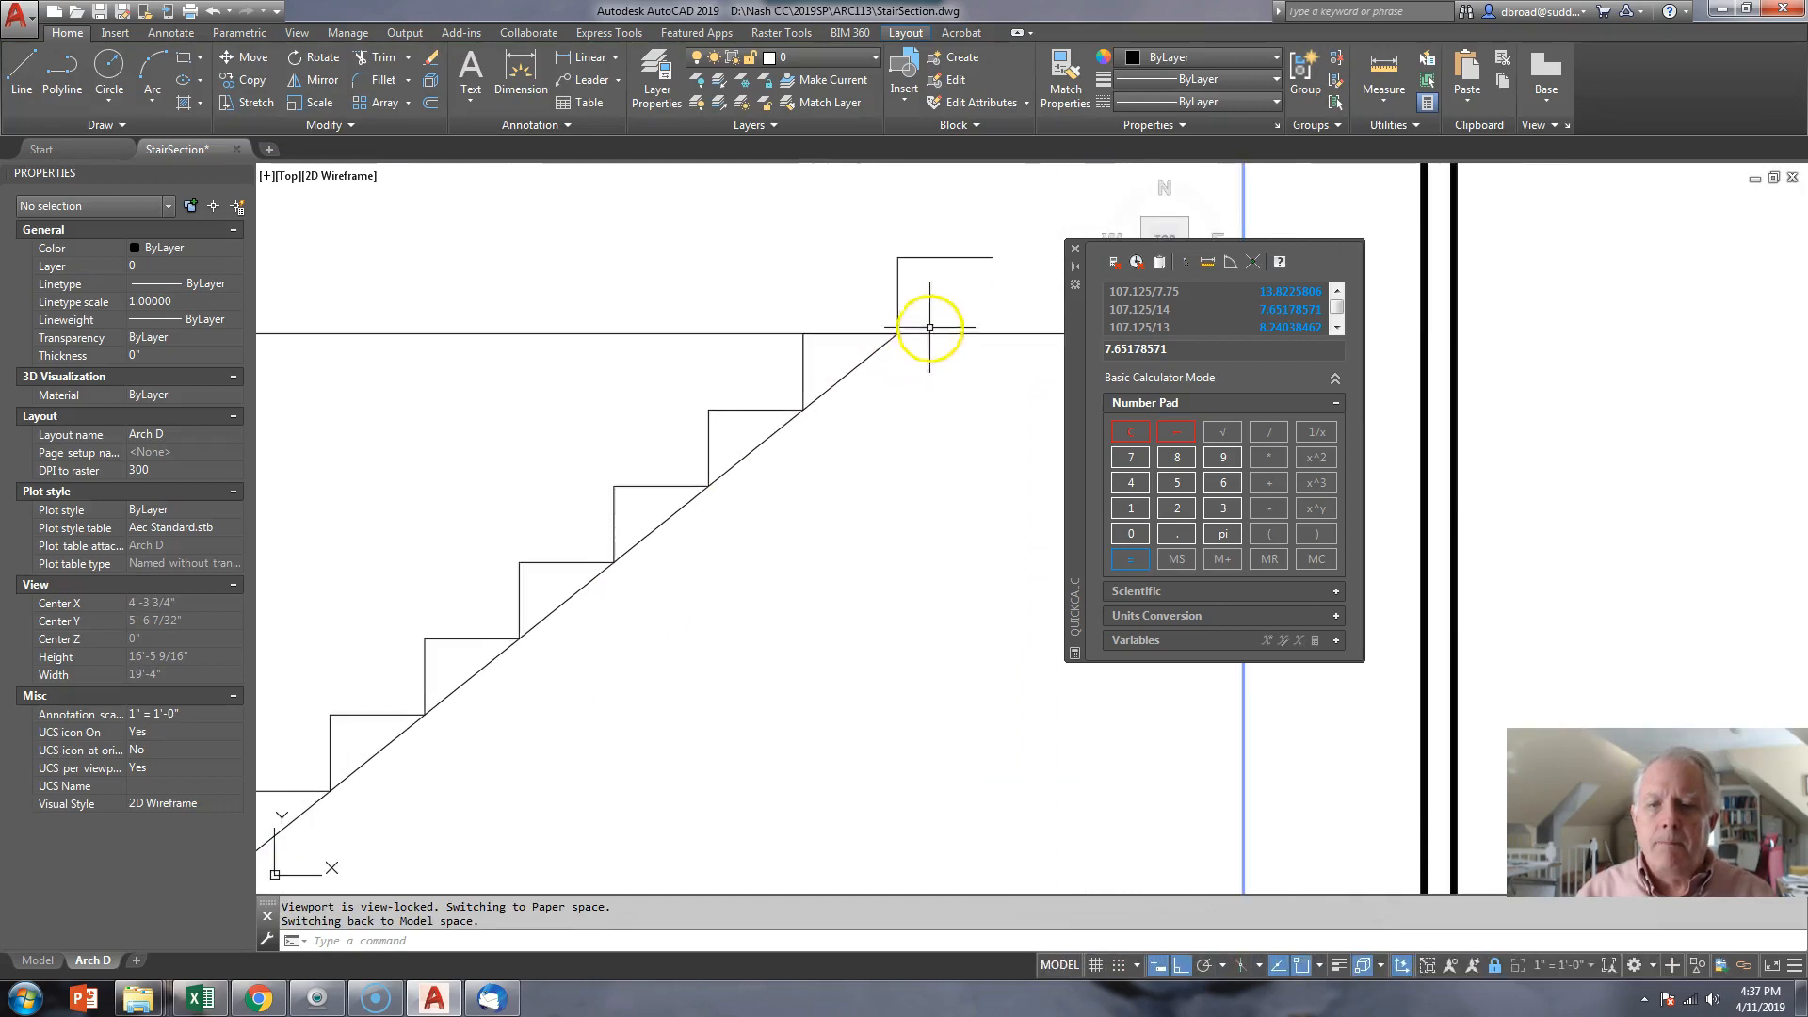
left_click(878, 347)
left_click(880, 350)
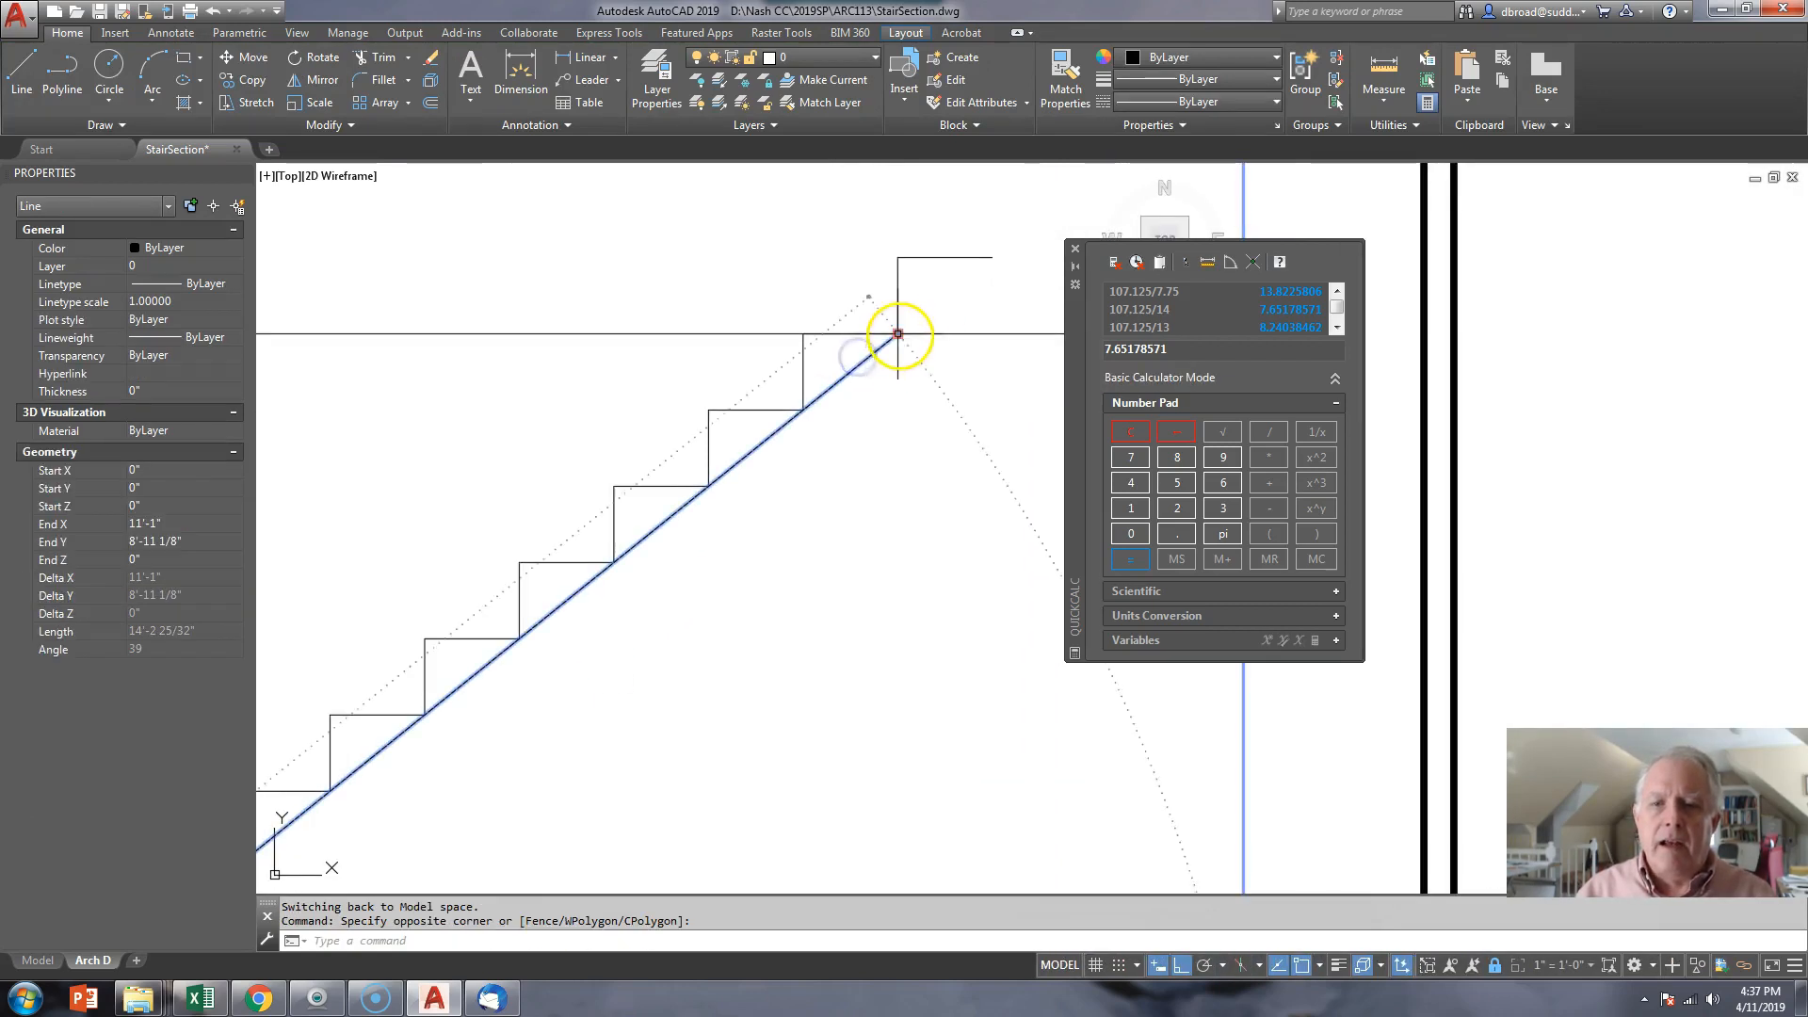
left_click(898, 335)
left_click(803, 409)
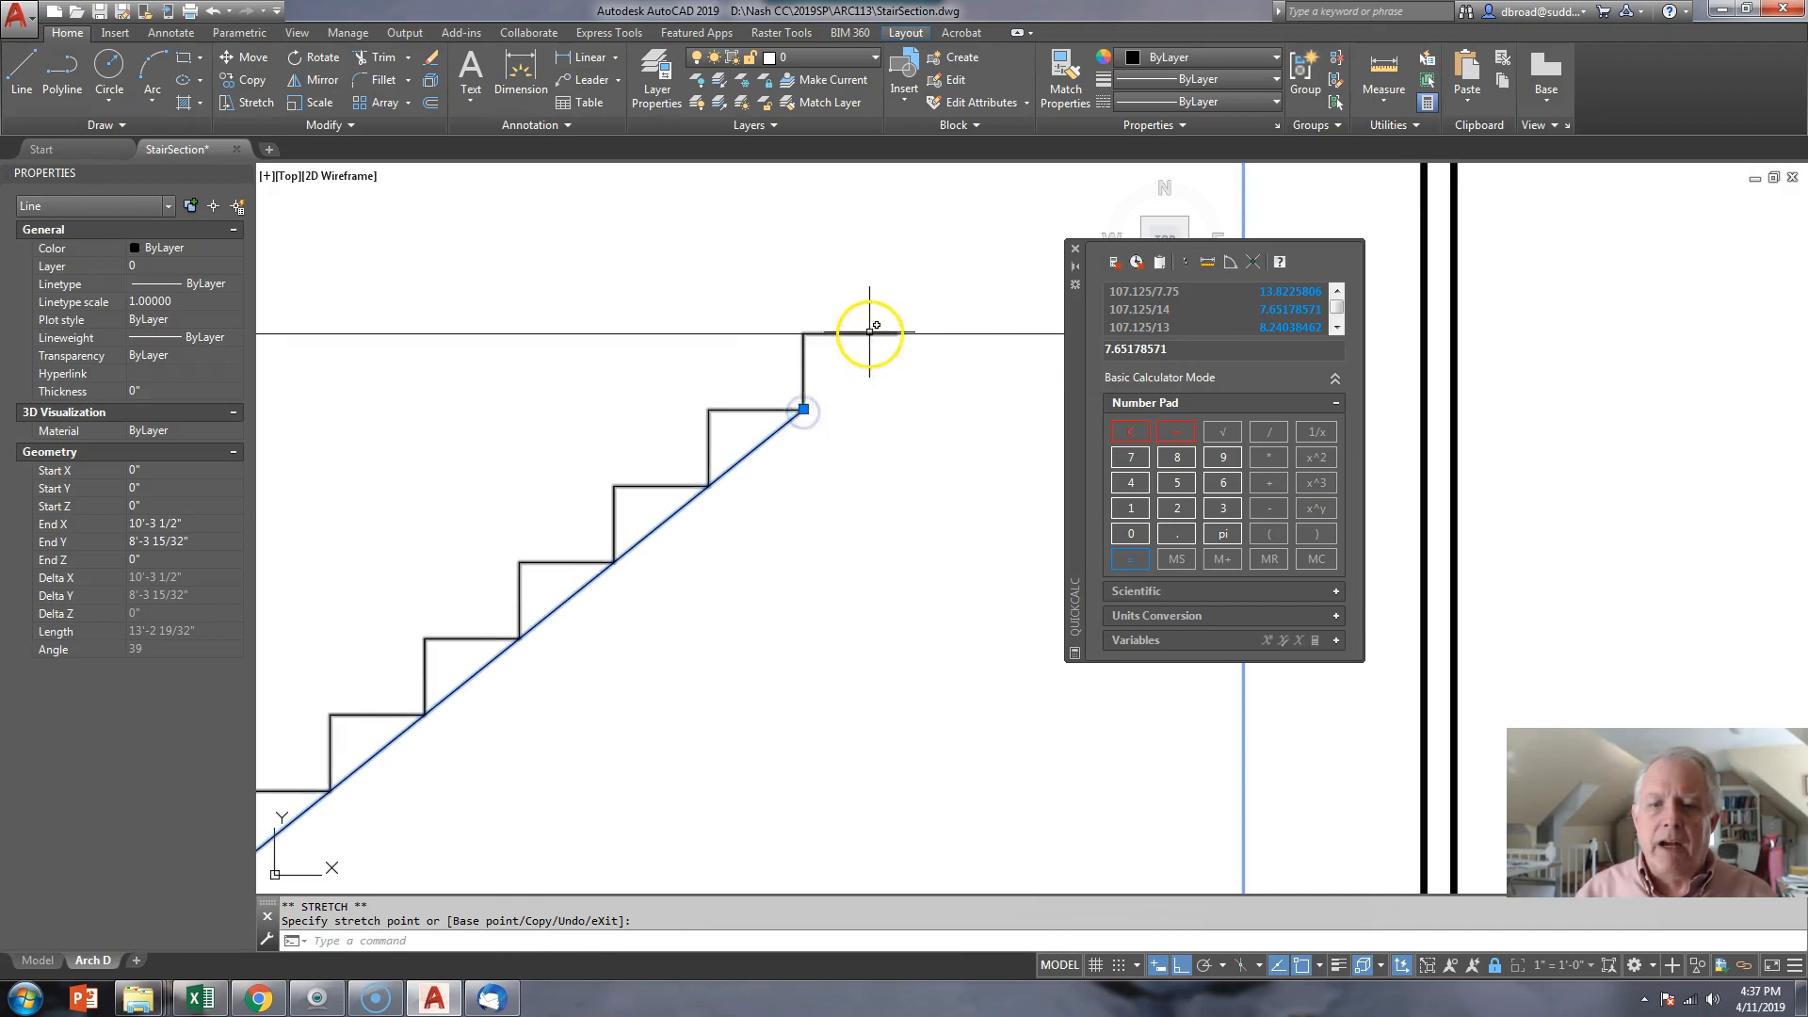
- Move the step array and its path line from the first riser's base perpendicular to the lower floor's uppermost line
scroll(868, 330, "down", 3)
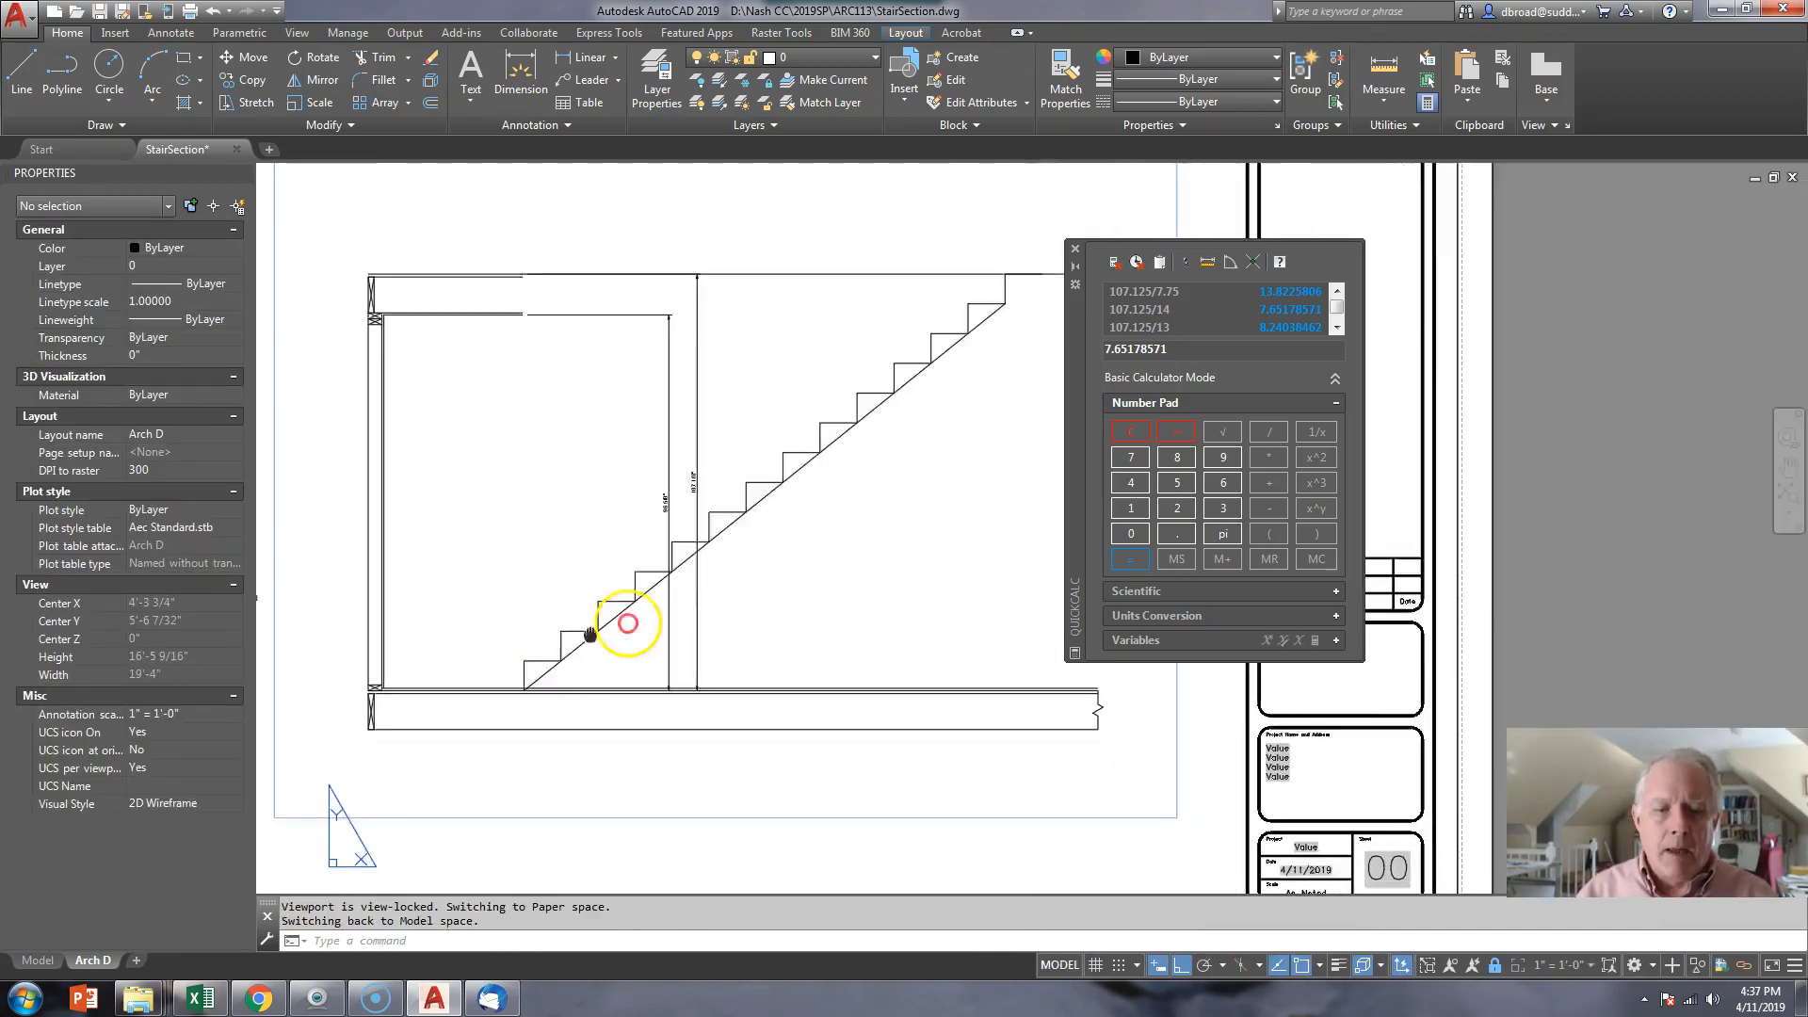
scroll(645, 625, "up", 3)
type("m")
key("Return")
left_click(599, 637)
scroll(591, 678, "up", 4)
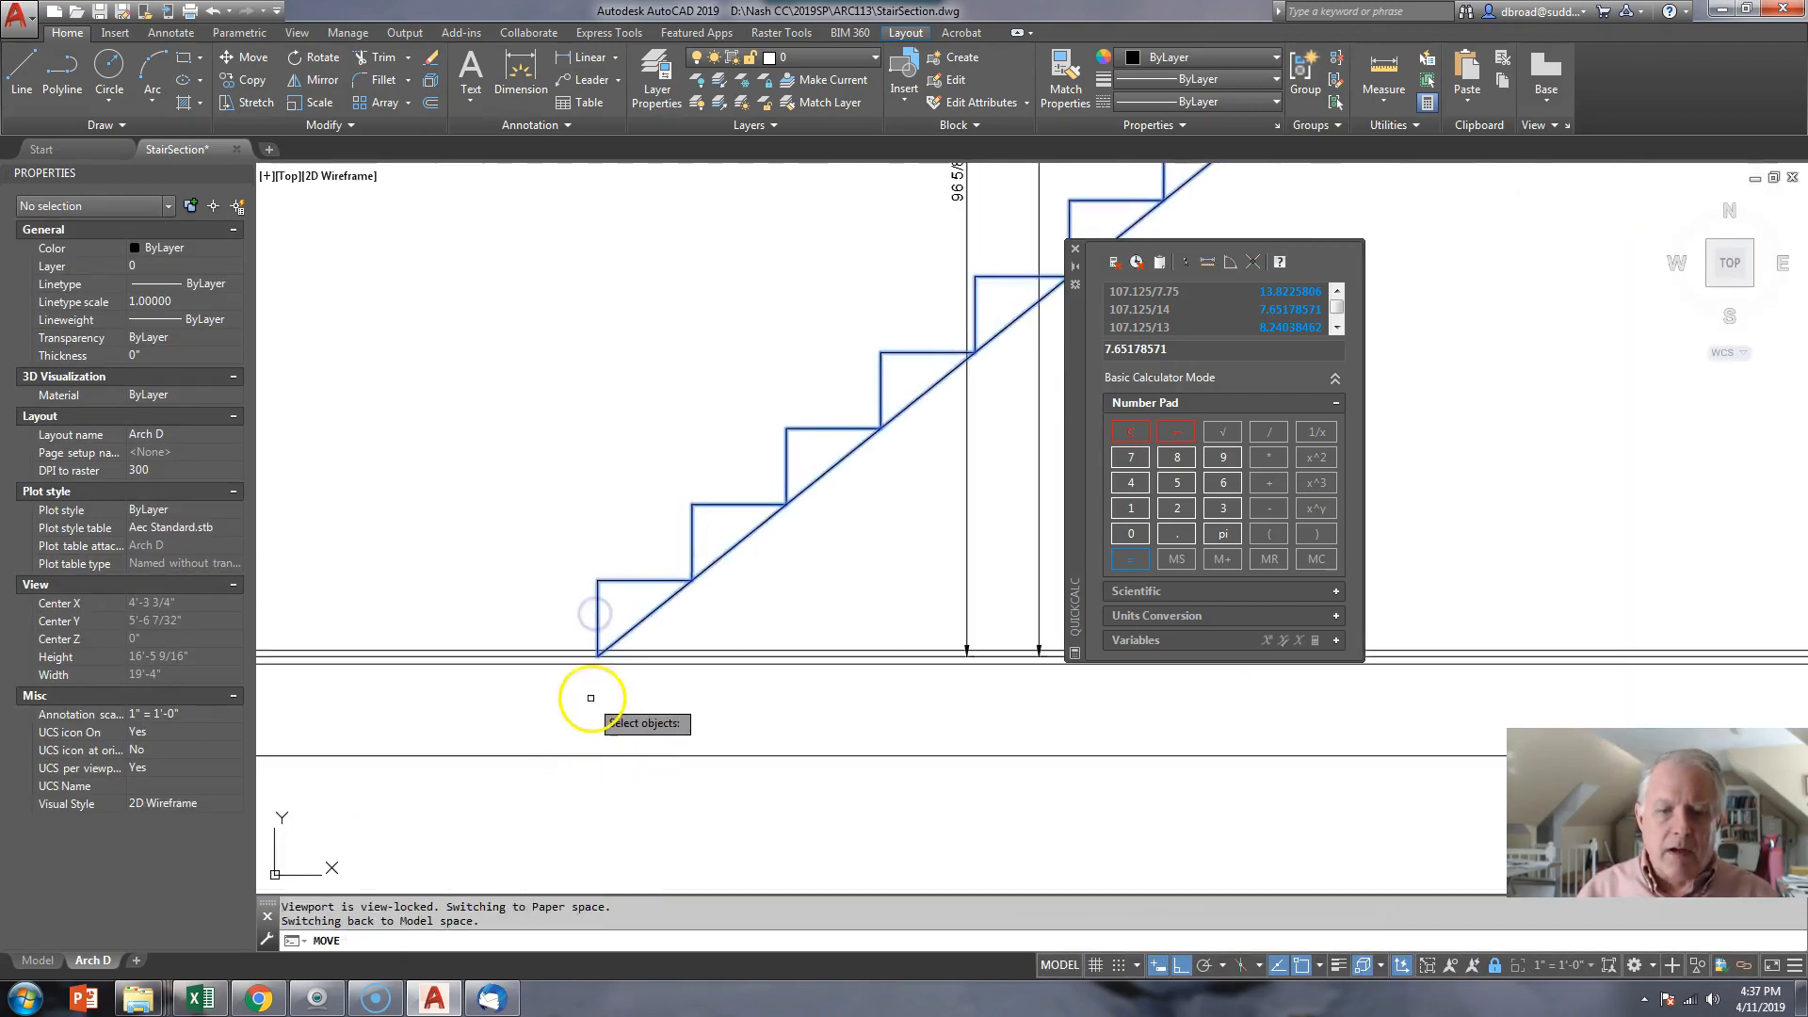
key("Return")
left_click(578, 636)
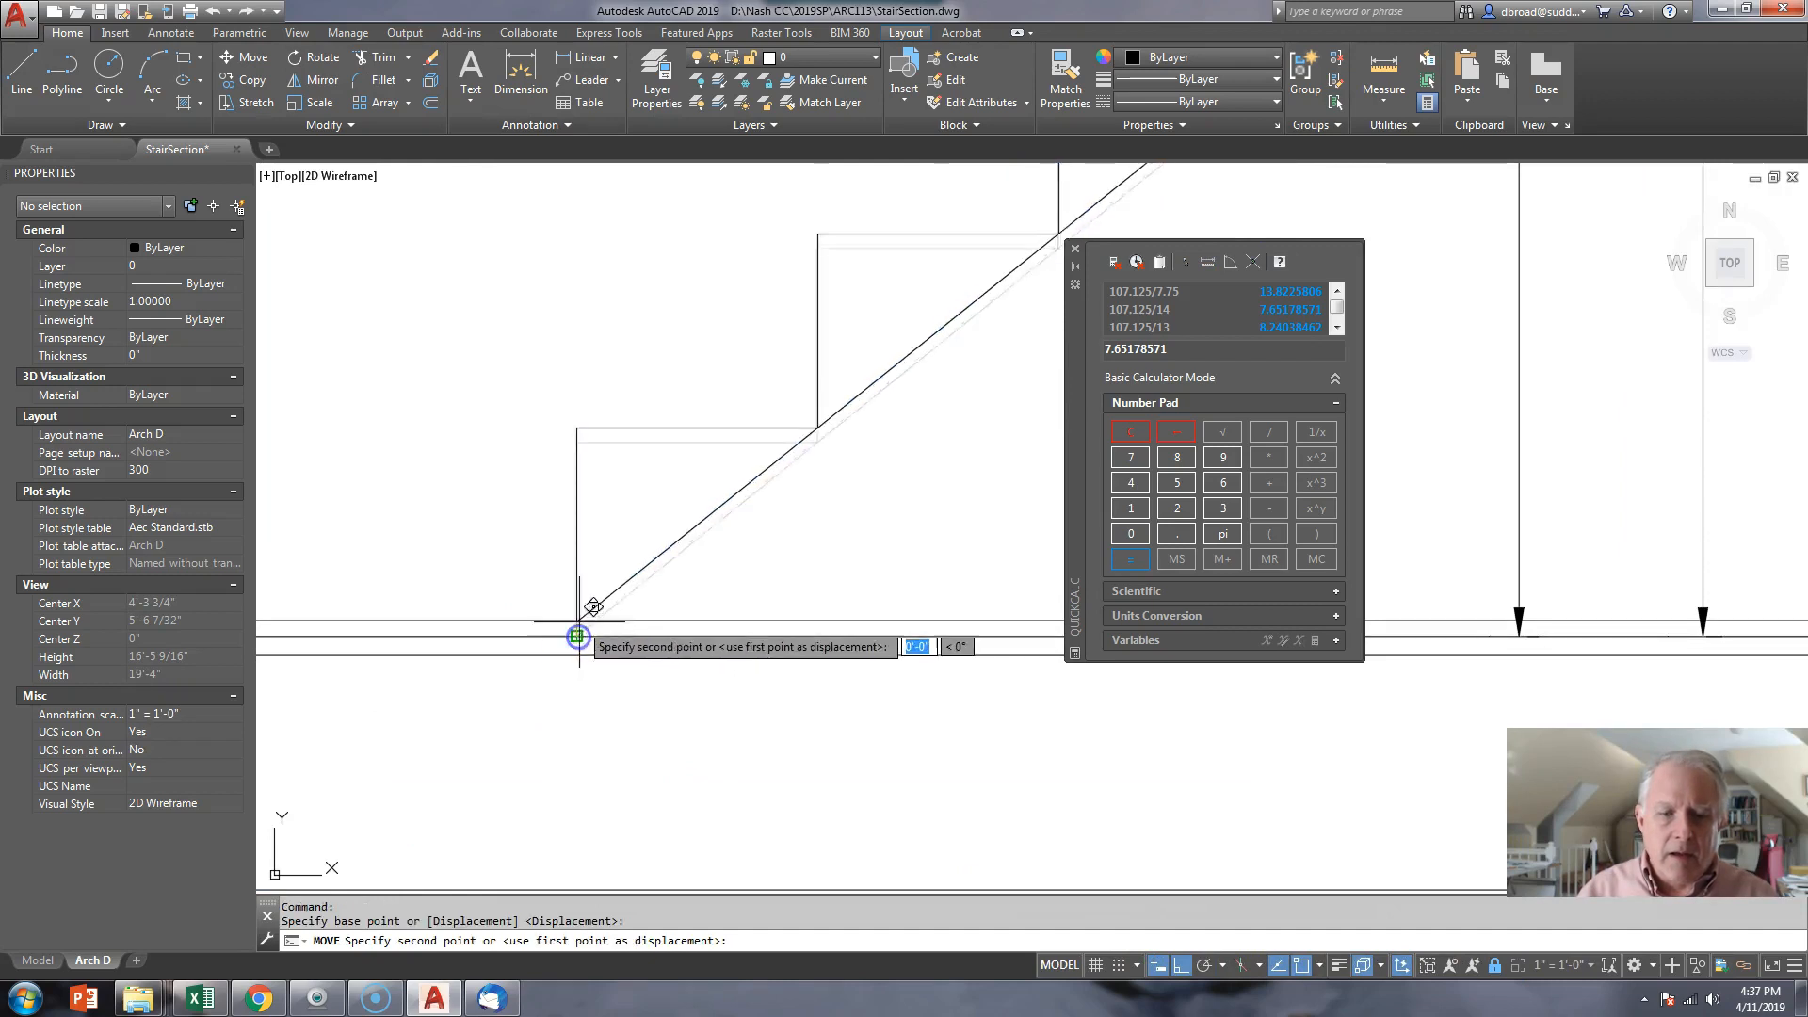
type("per")
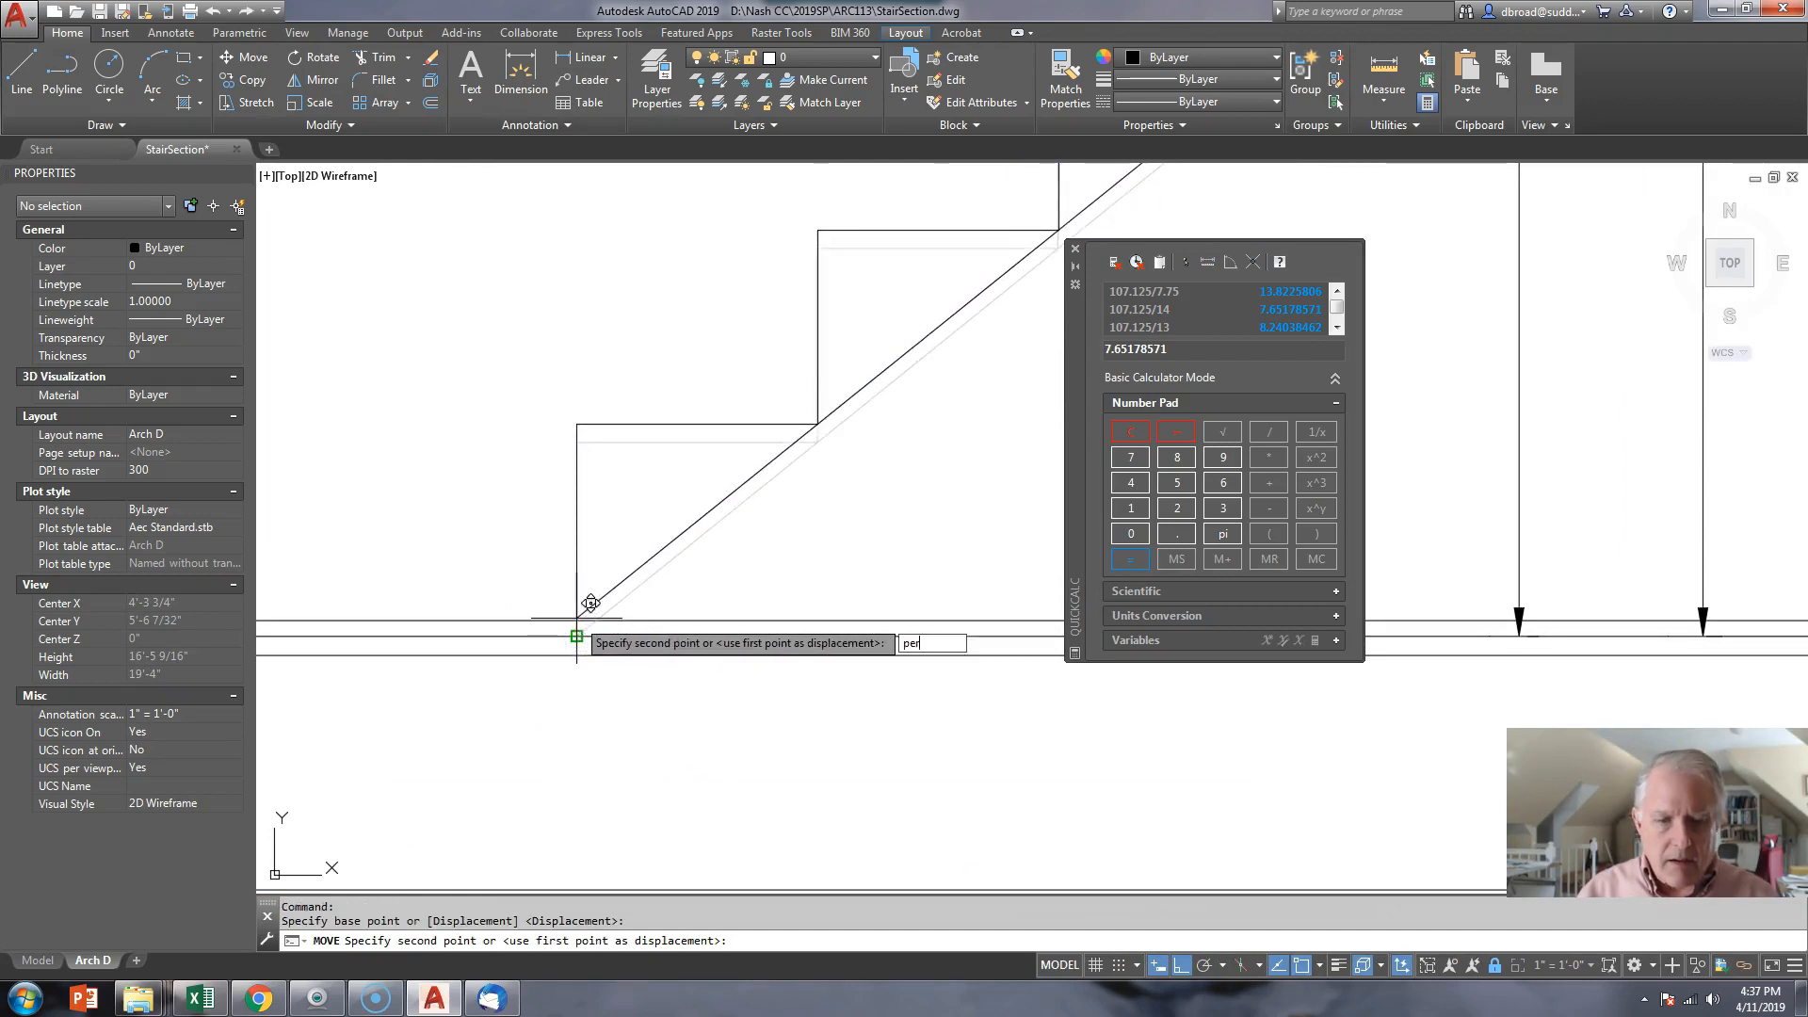
key("Return")
left_click(607, 593)
scroll(607, 593, "down", 2)
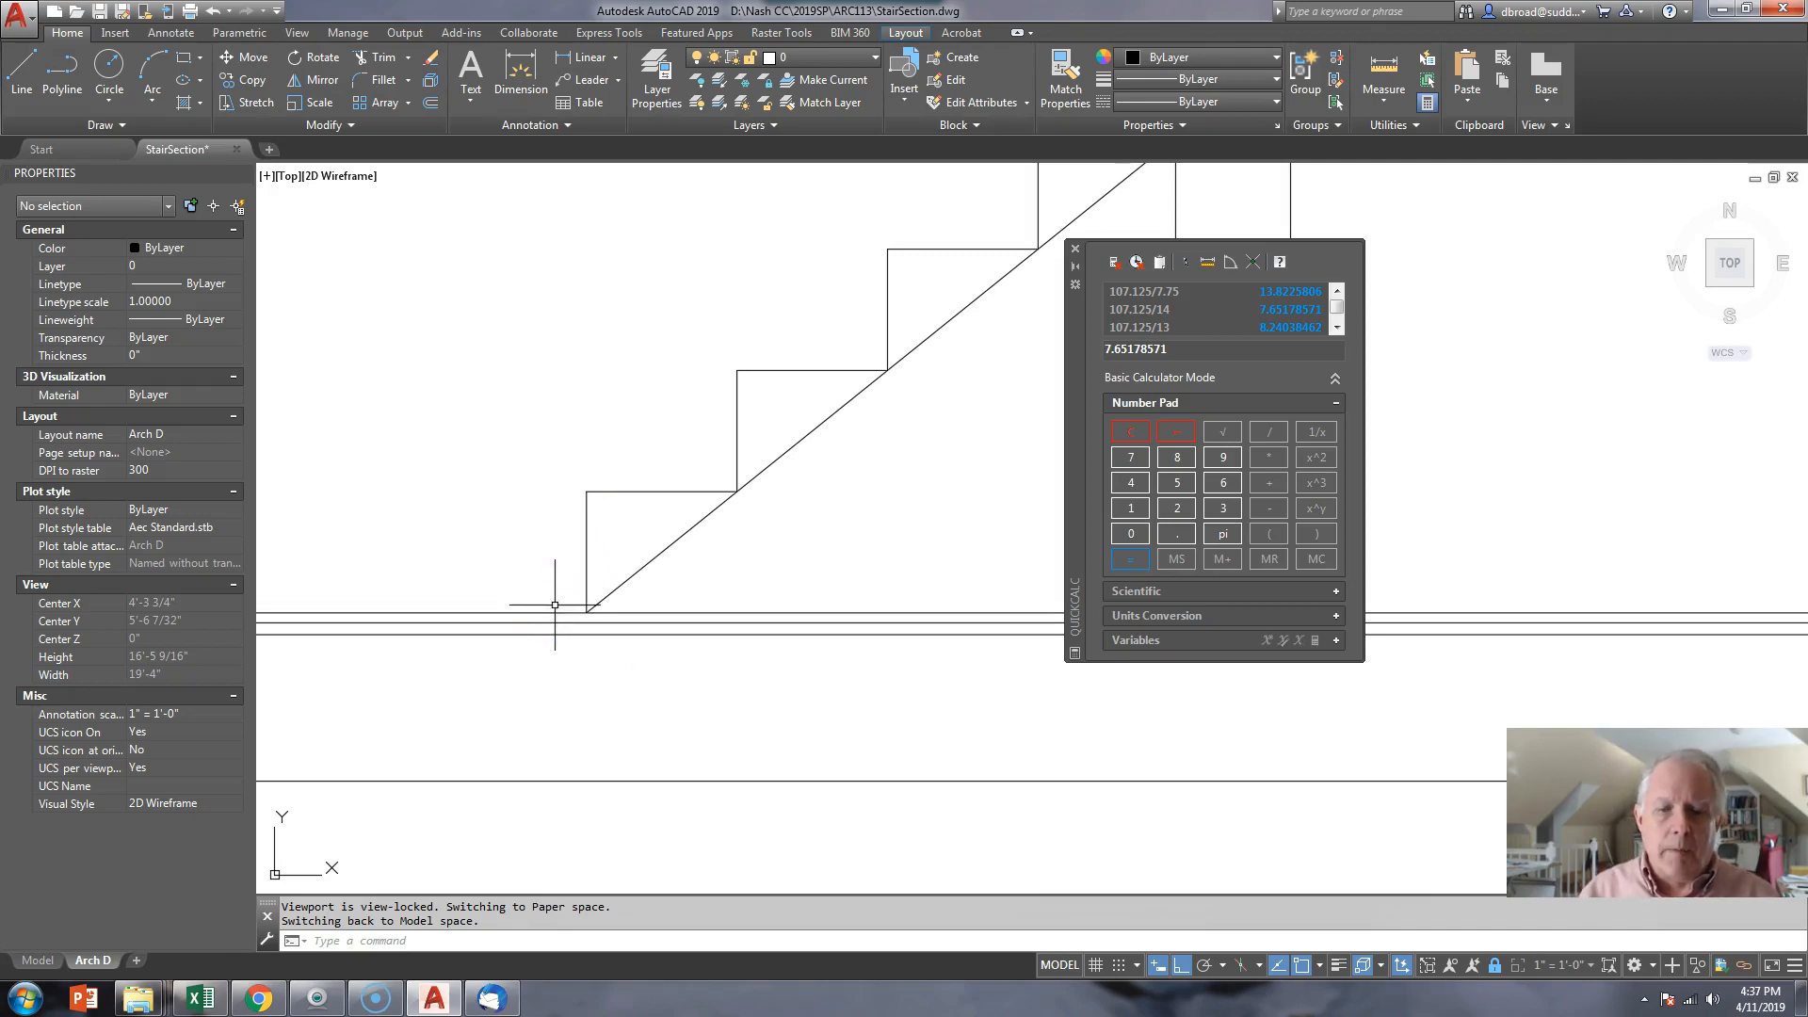
- Place the three lower floor lines on the Sect-Mcut layer and turn on lineweight display
left_click(639, 581)
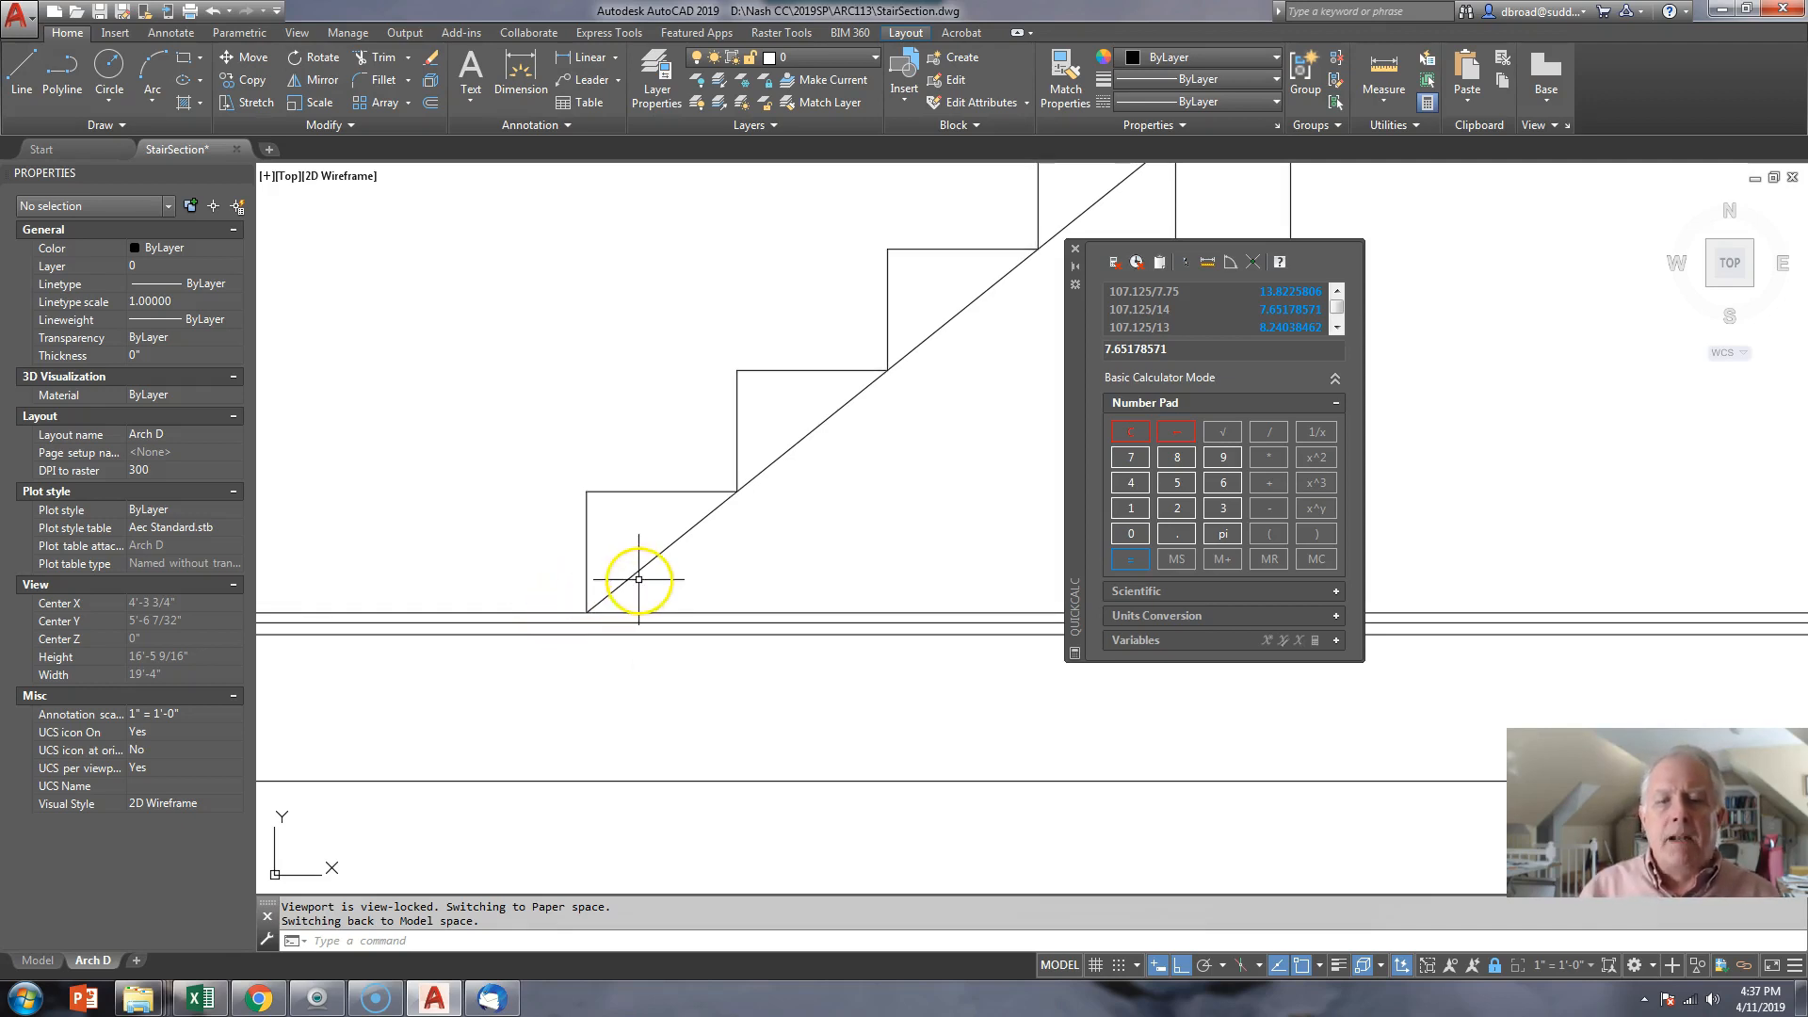
left_click(728, 602)
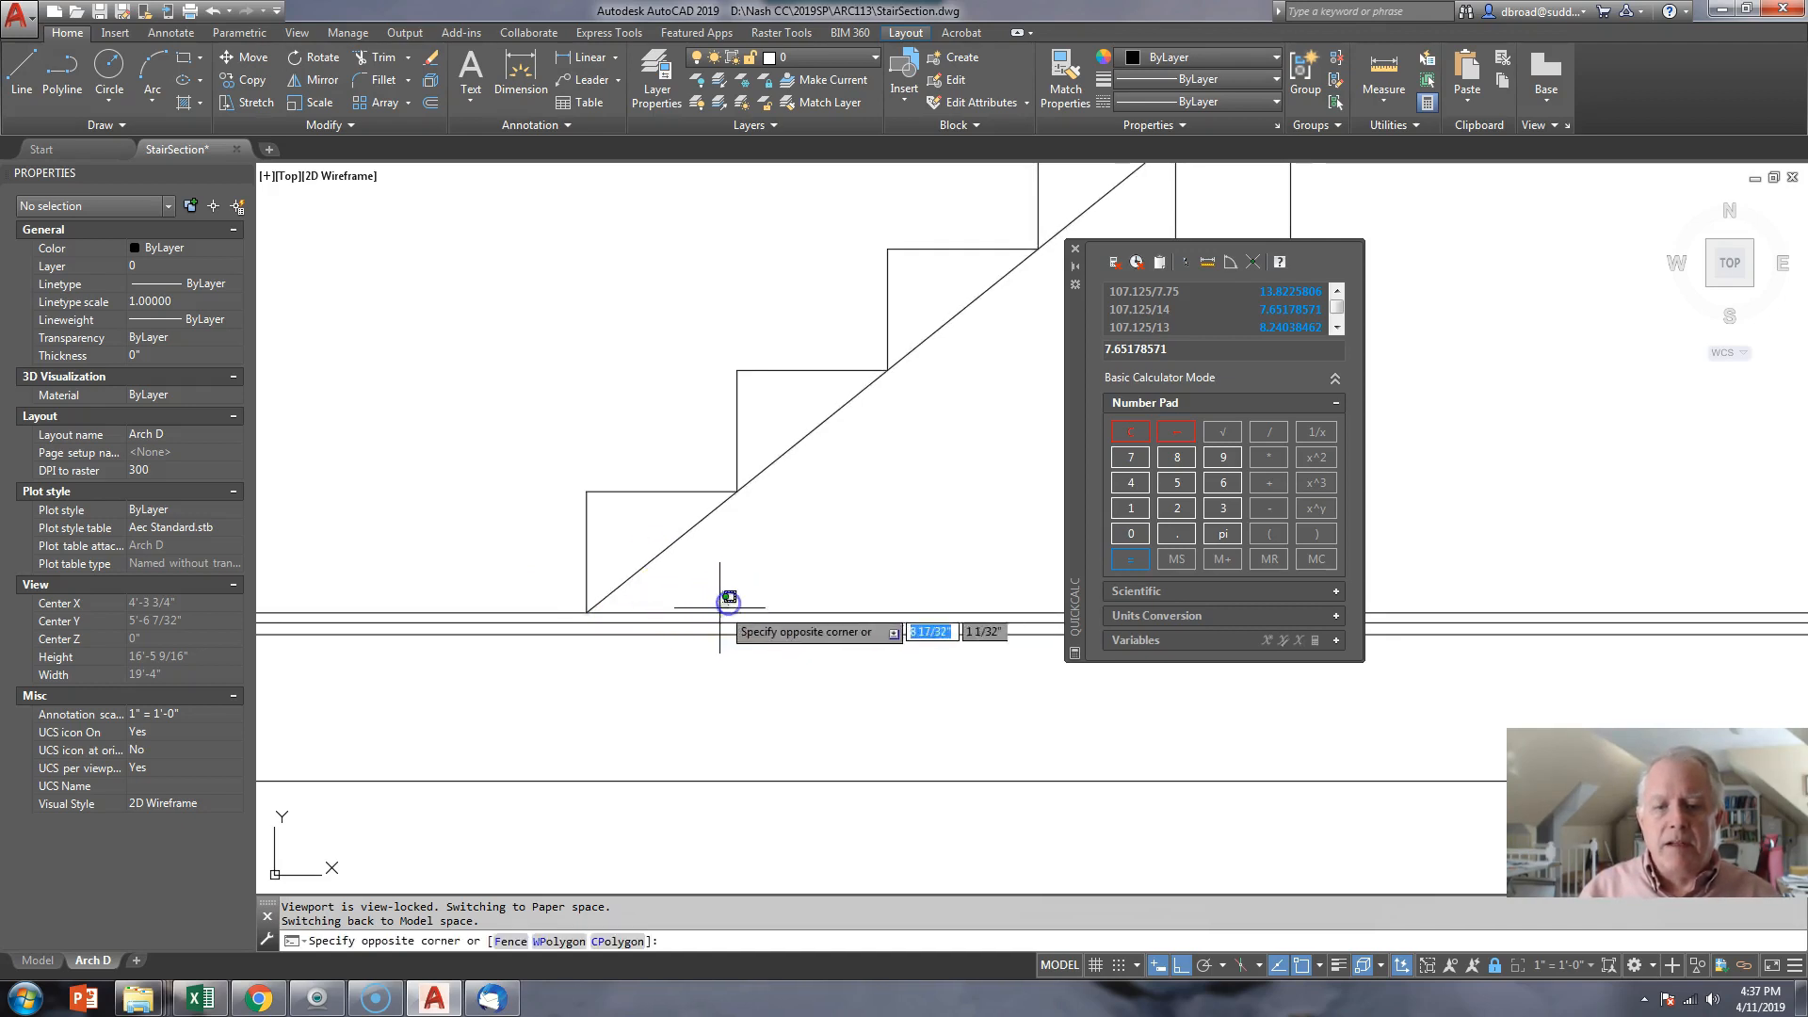
left_click(689, 646)
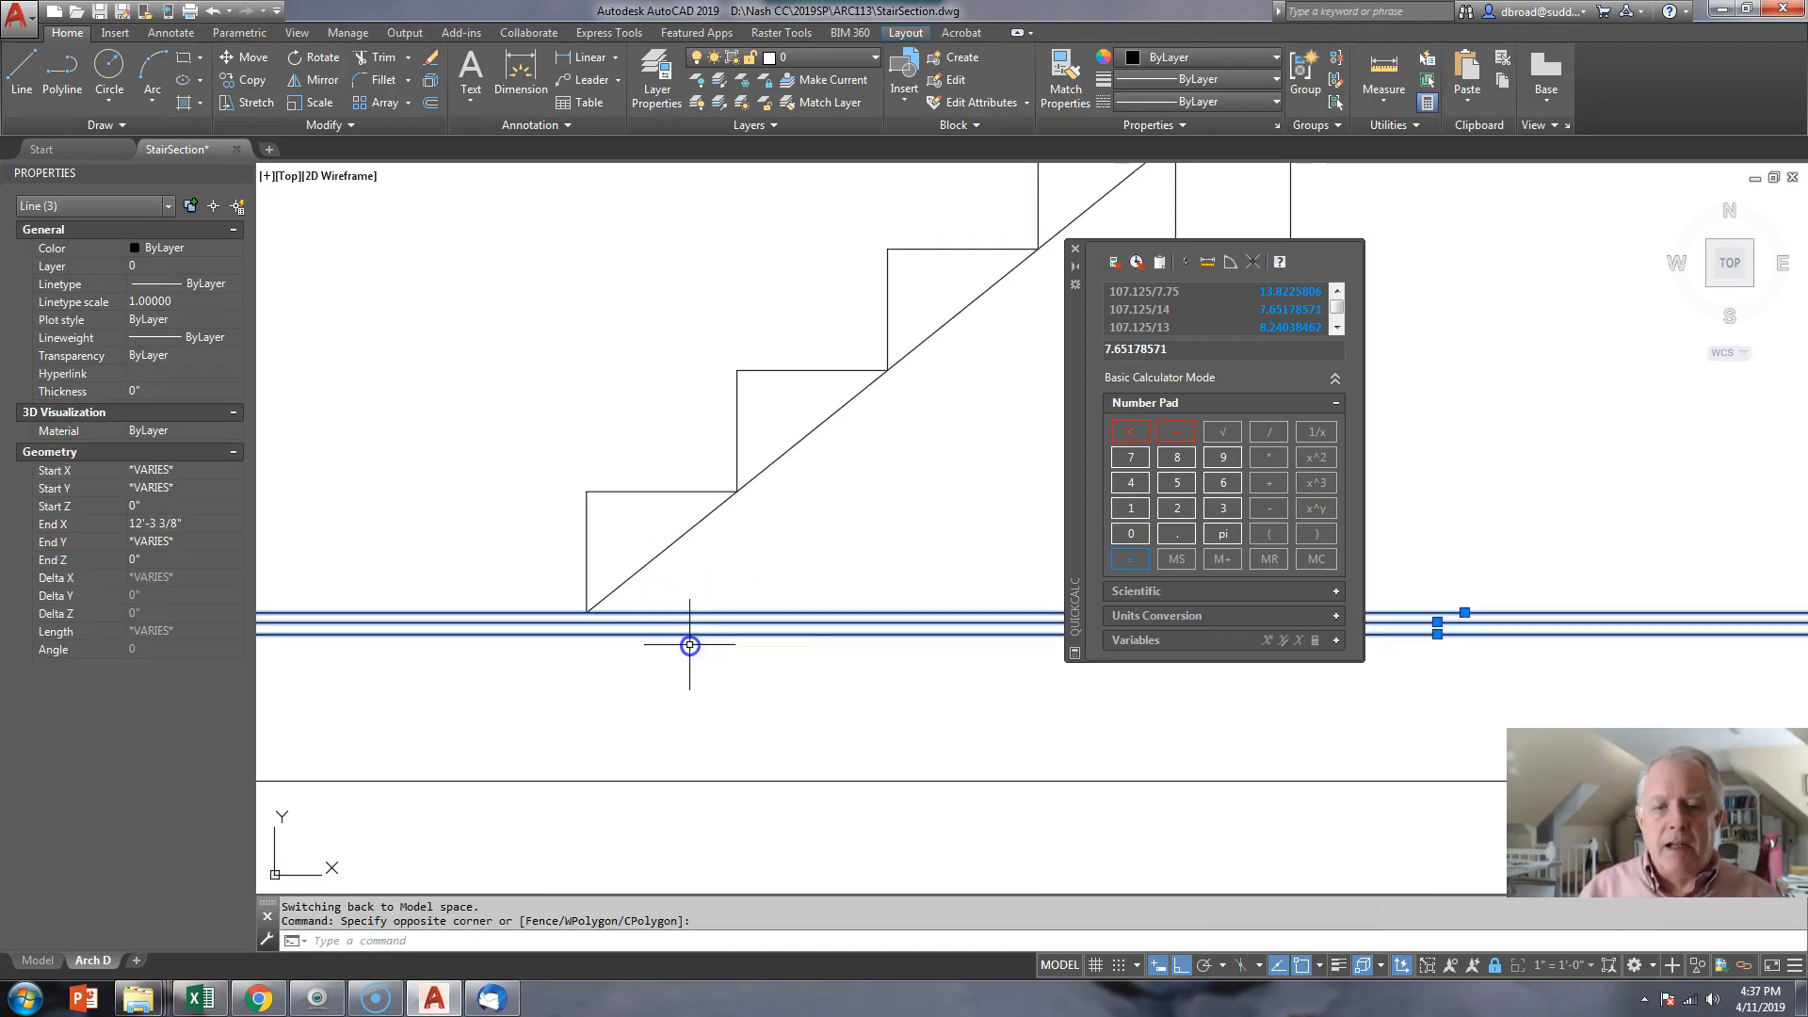
left_click(231, 265)
left_click(208, 369)
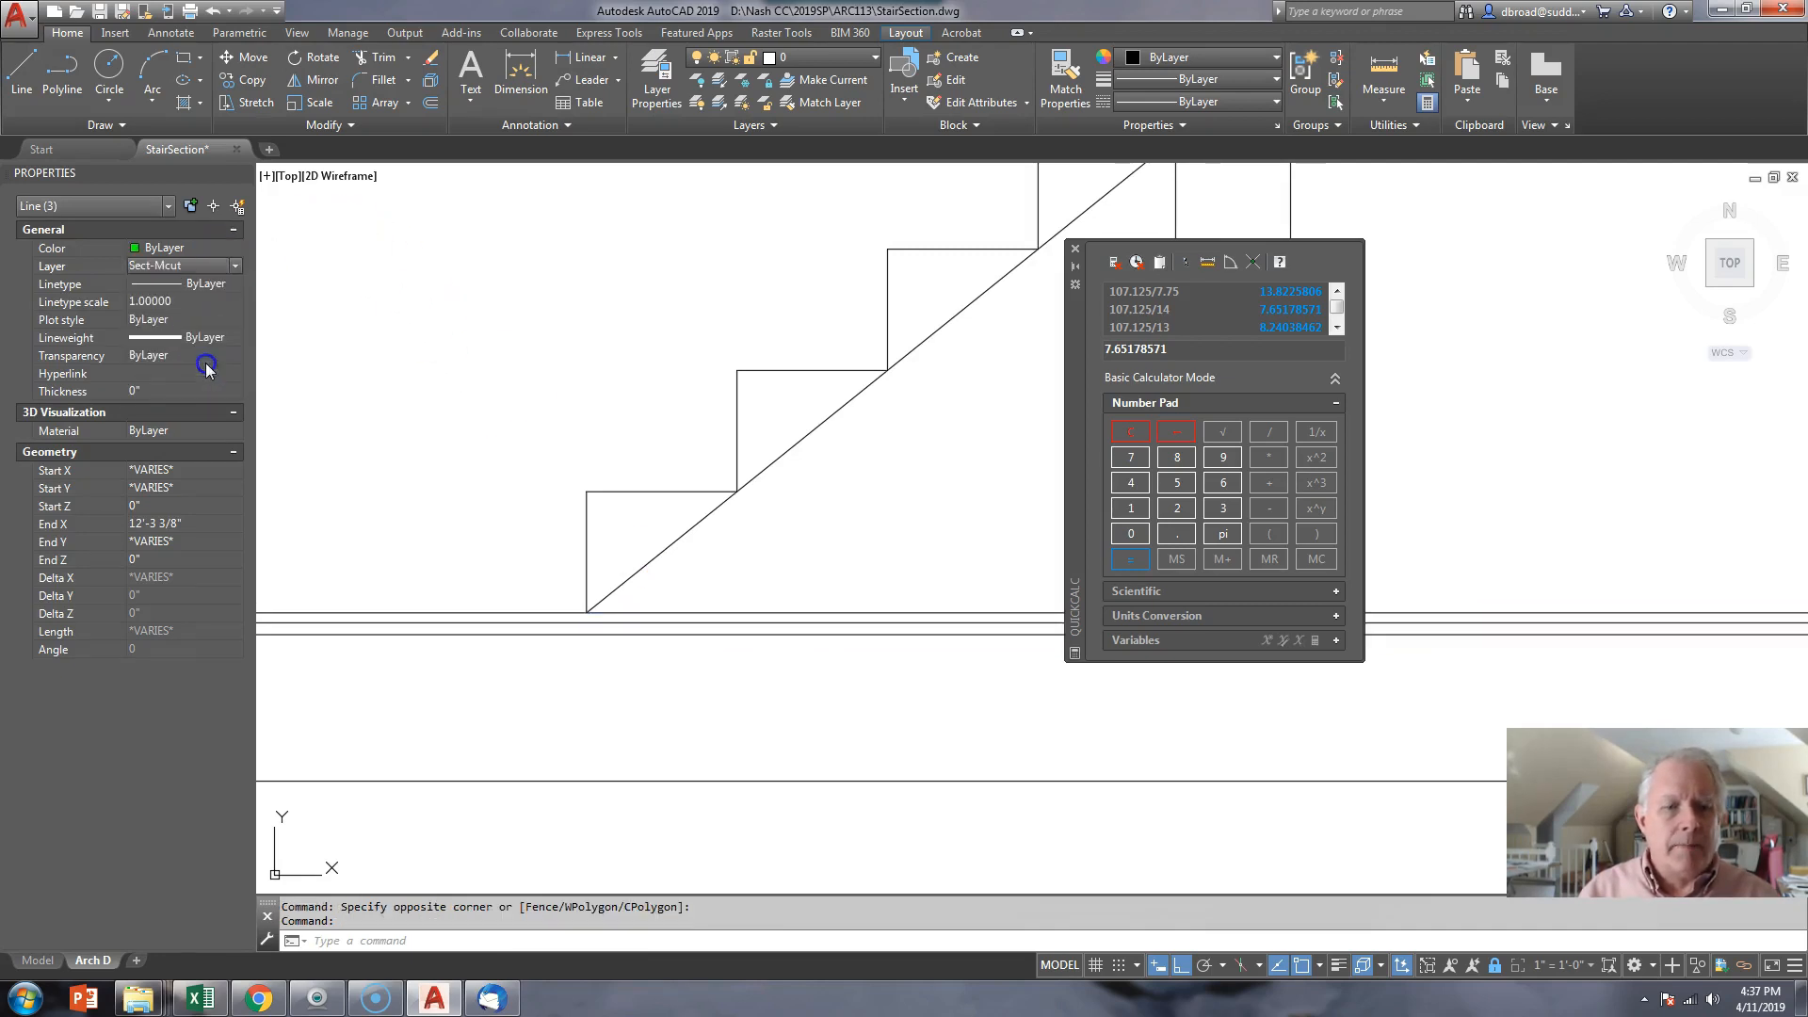
key("Escape")
key("Escape")
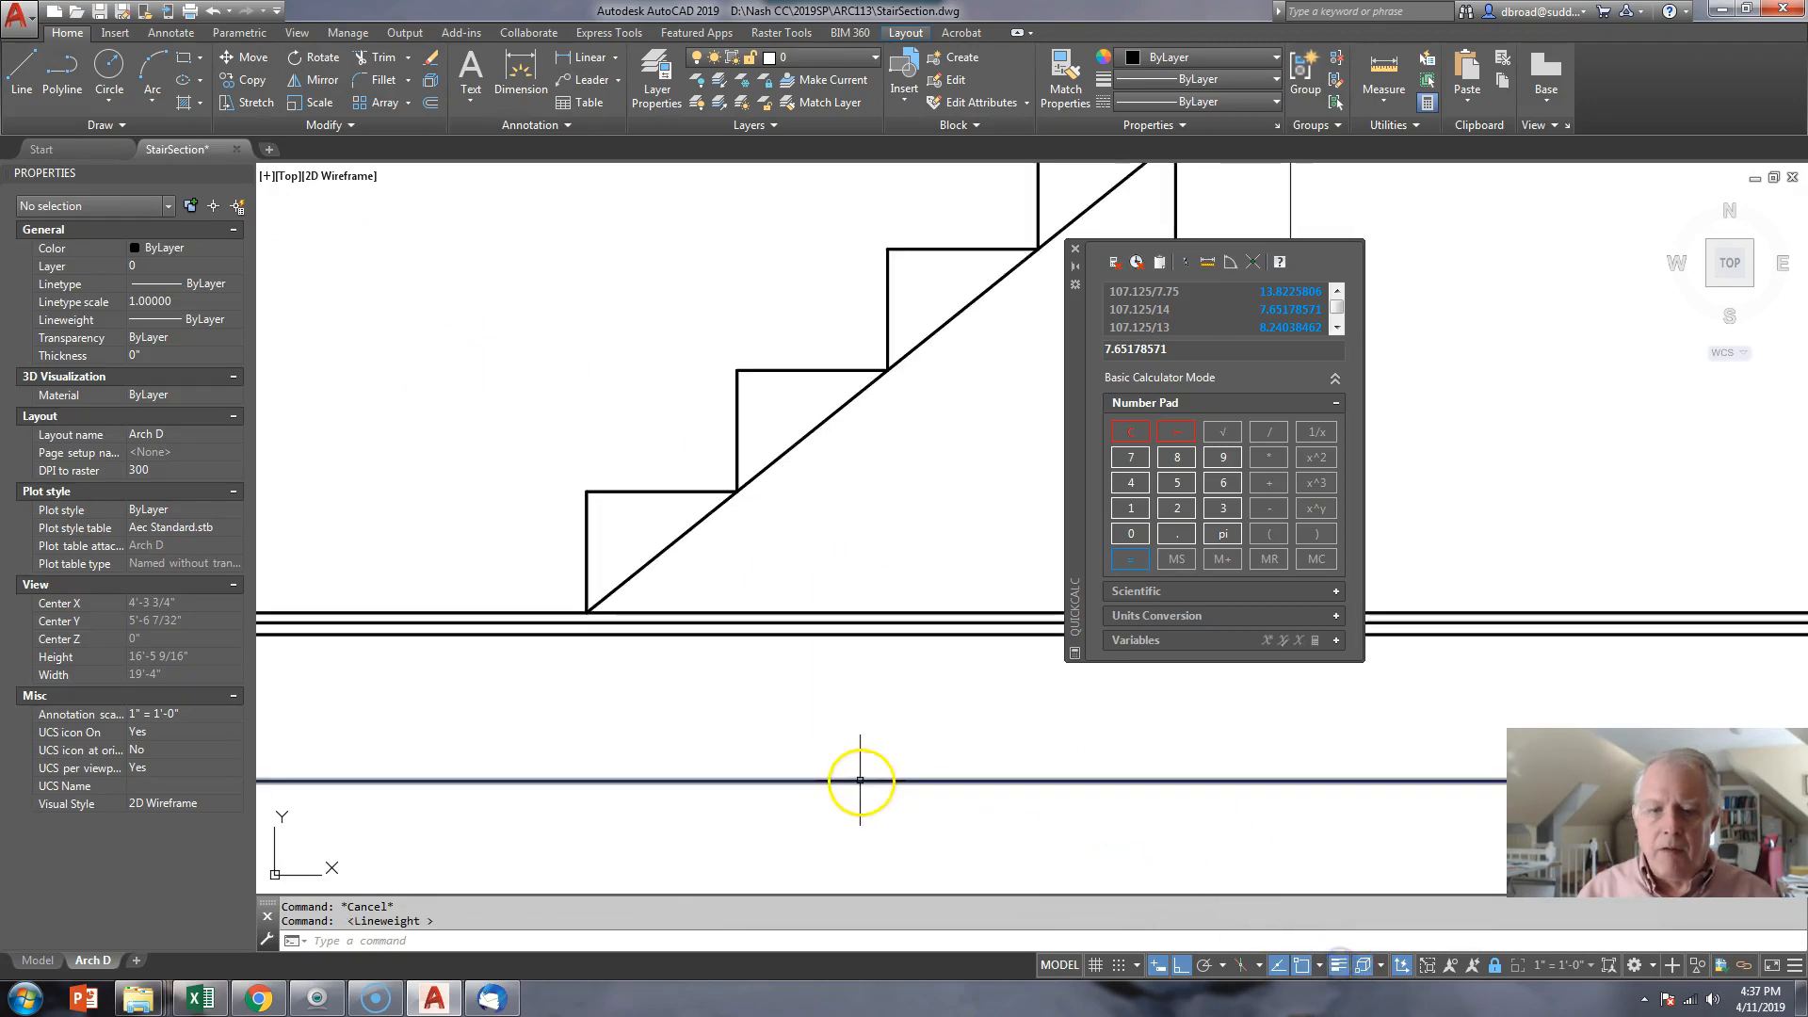
- Open the step array's source objects for editing, using the first step as the item
scroll(484, 663, "up", 2)
scroll(667, 678, "up", 2)
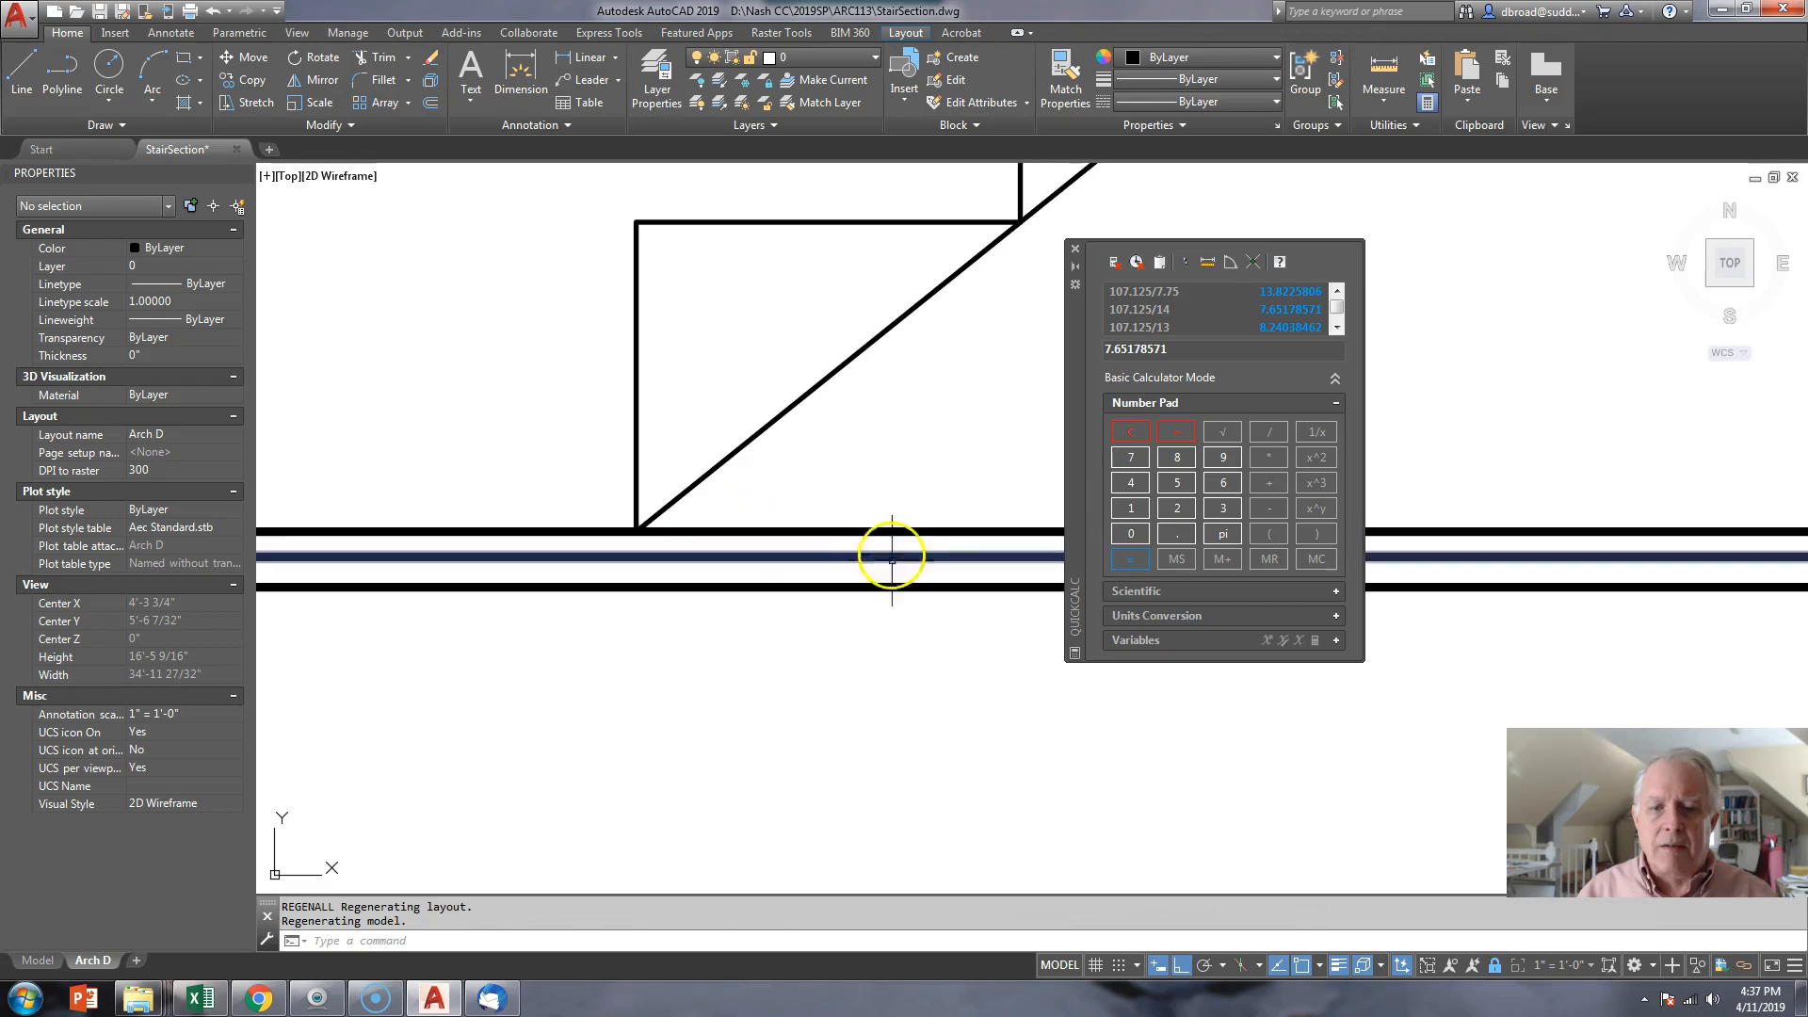
scroll(827, 658, "down", 3)
scroll(697, 597, "down", 3)
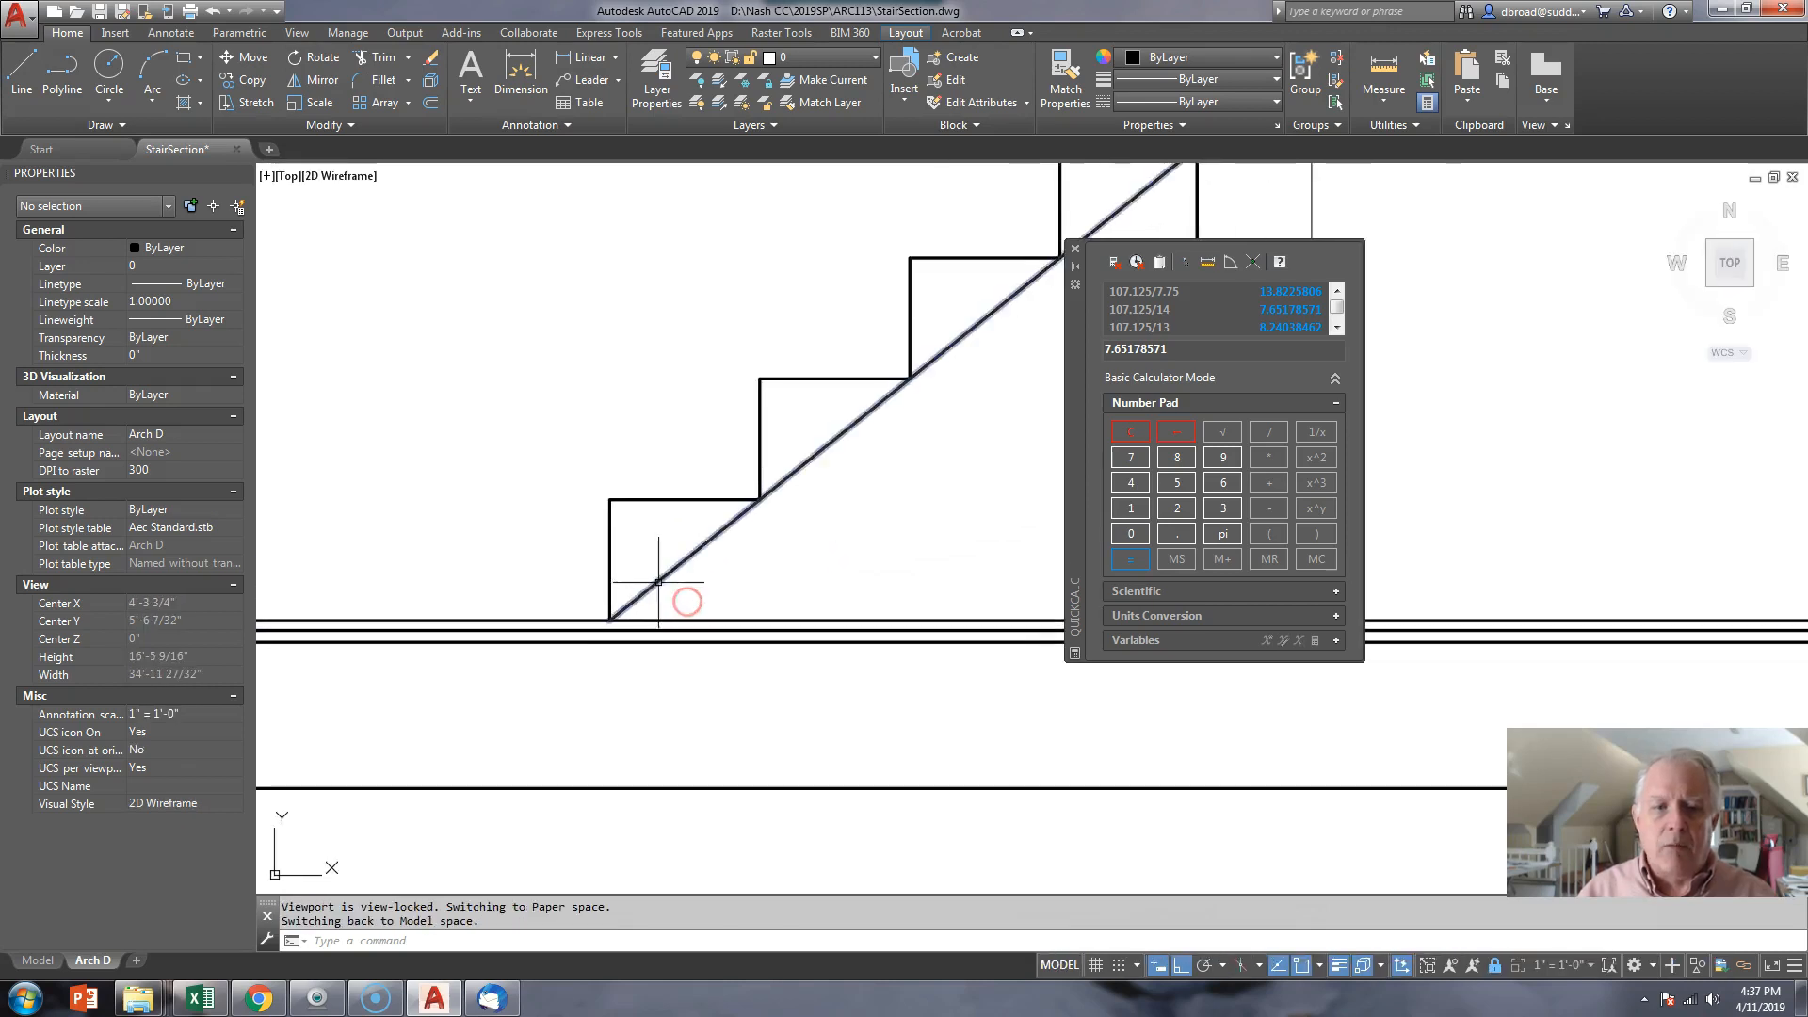
left_click(706, 529)
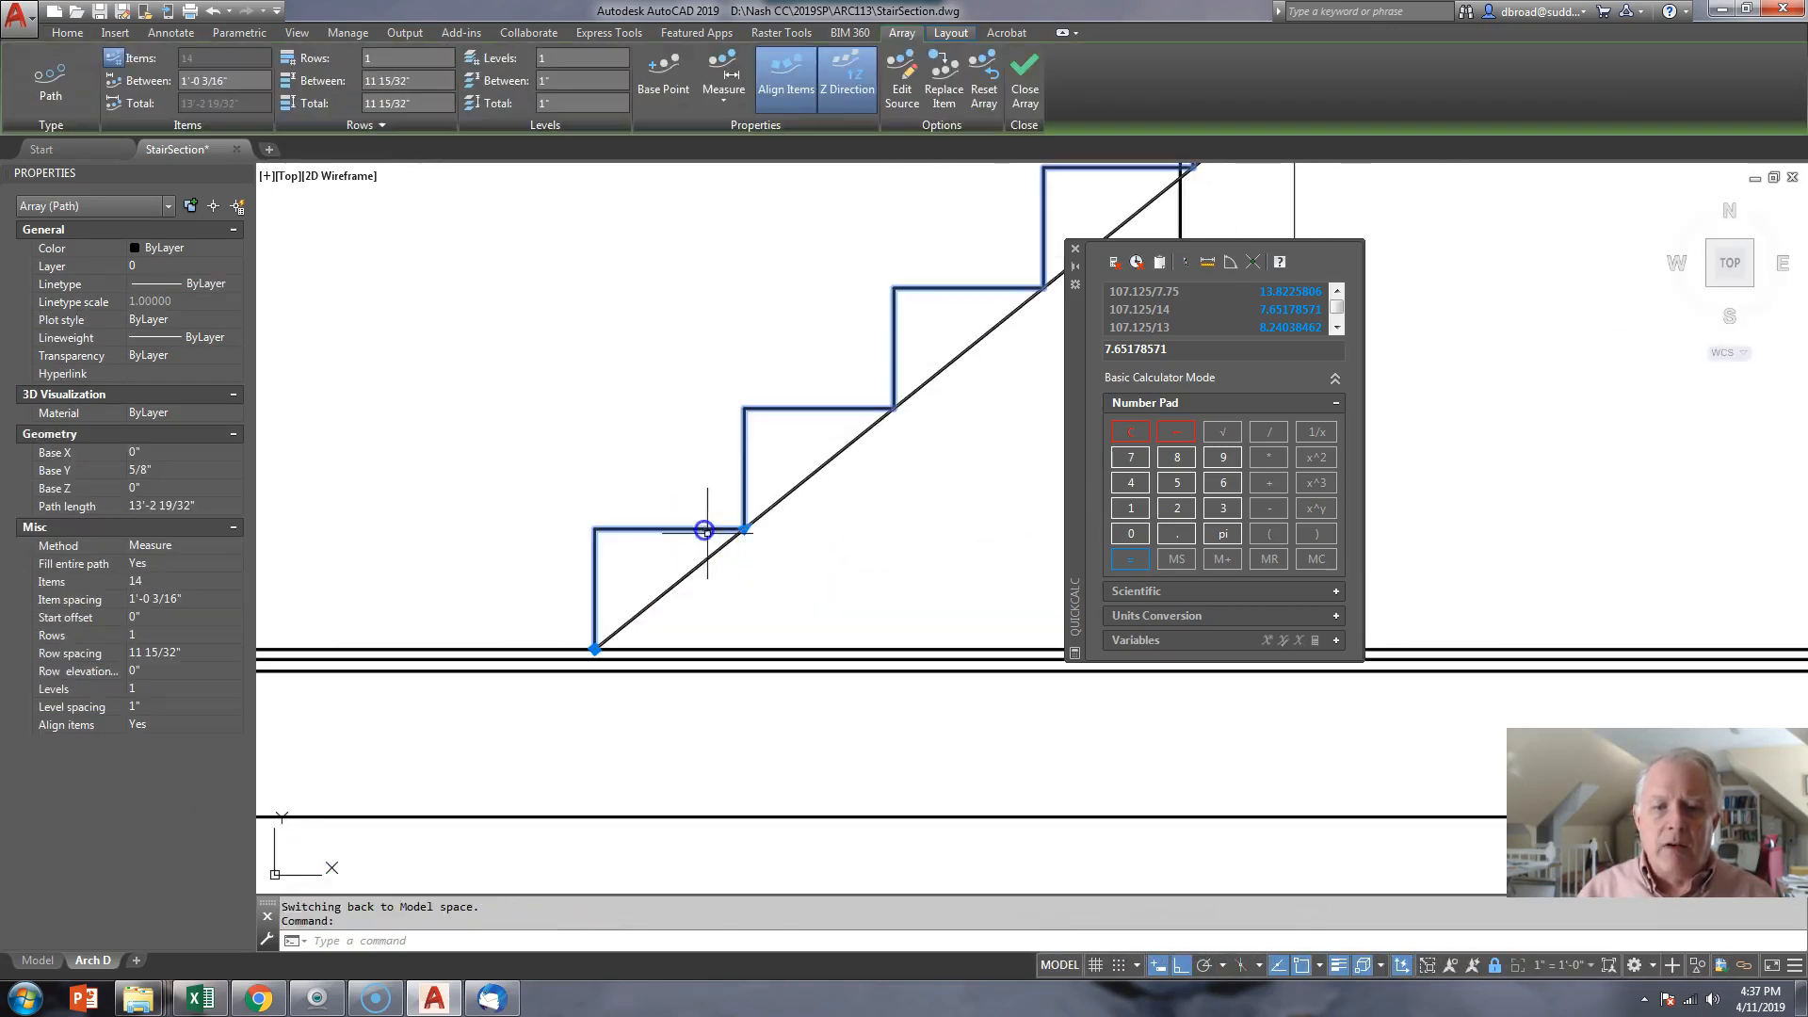
left_click(901, 80)
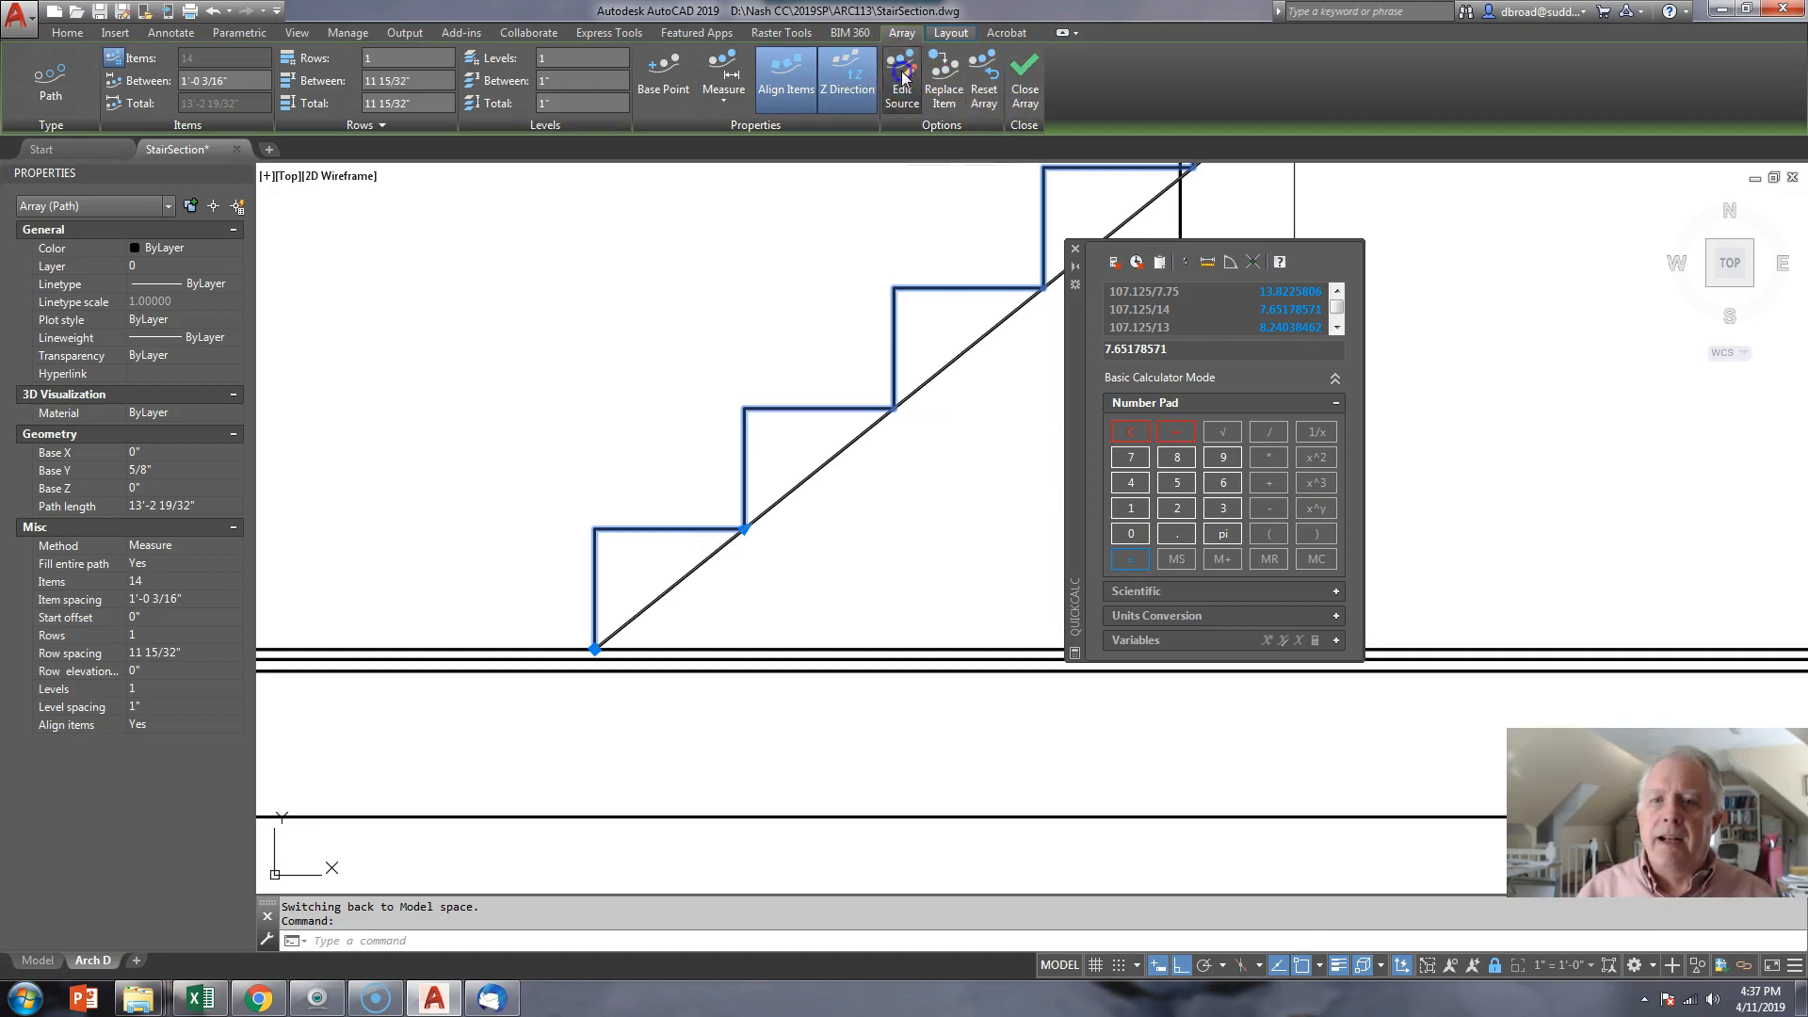
left_click(657, 526)
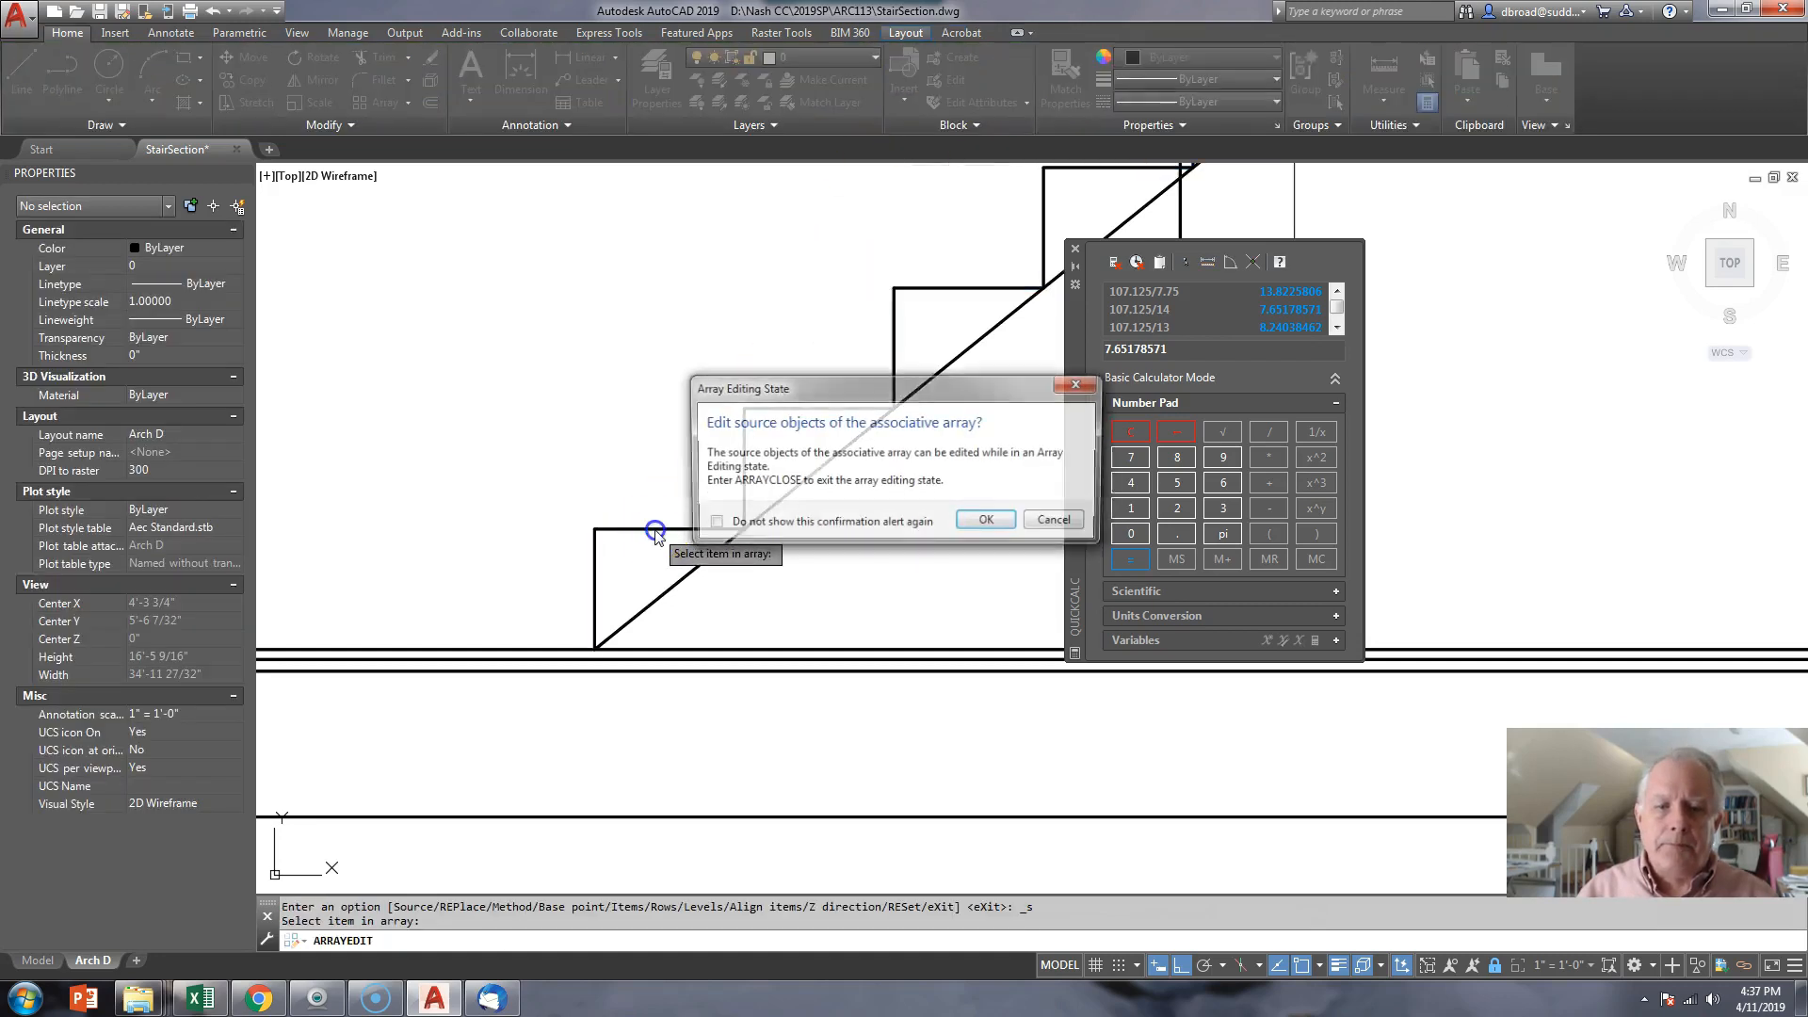
left_click(1002, 523)
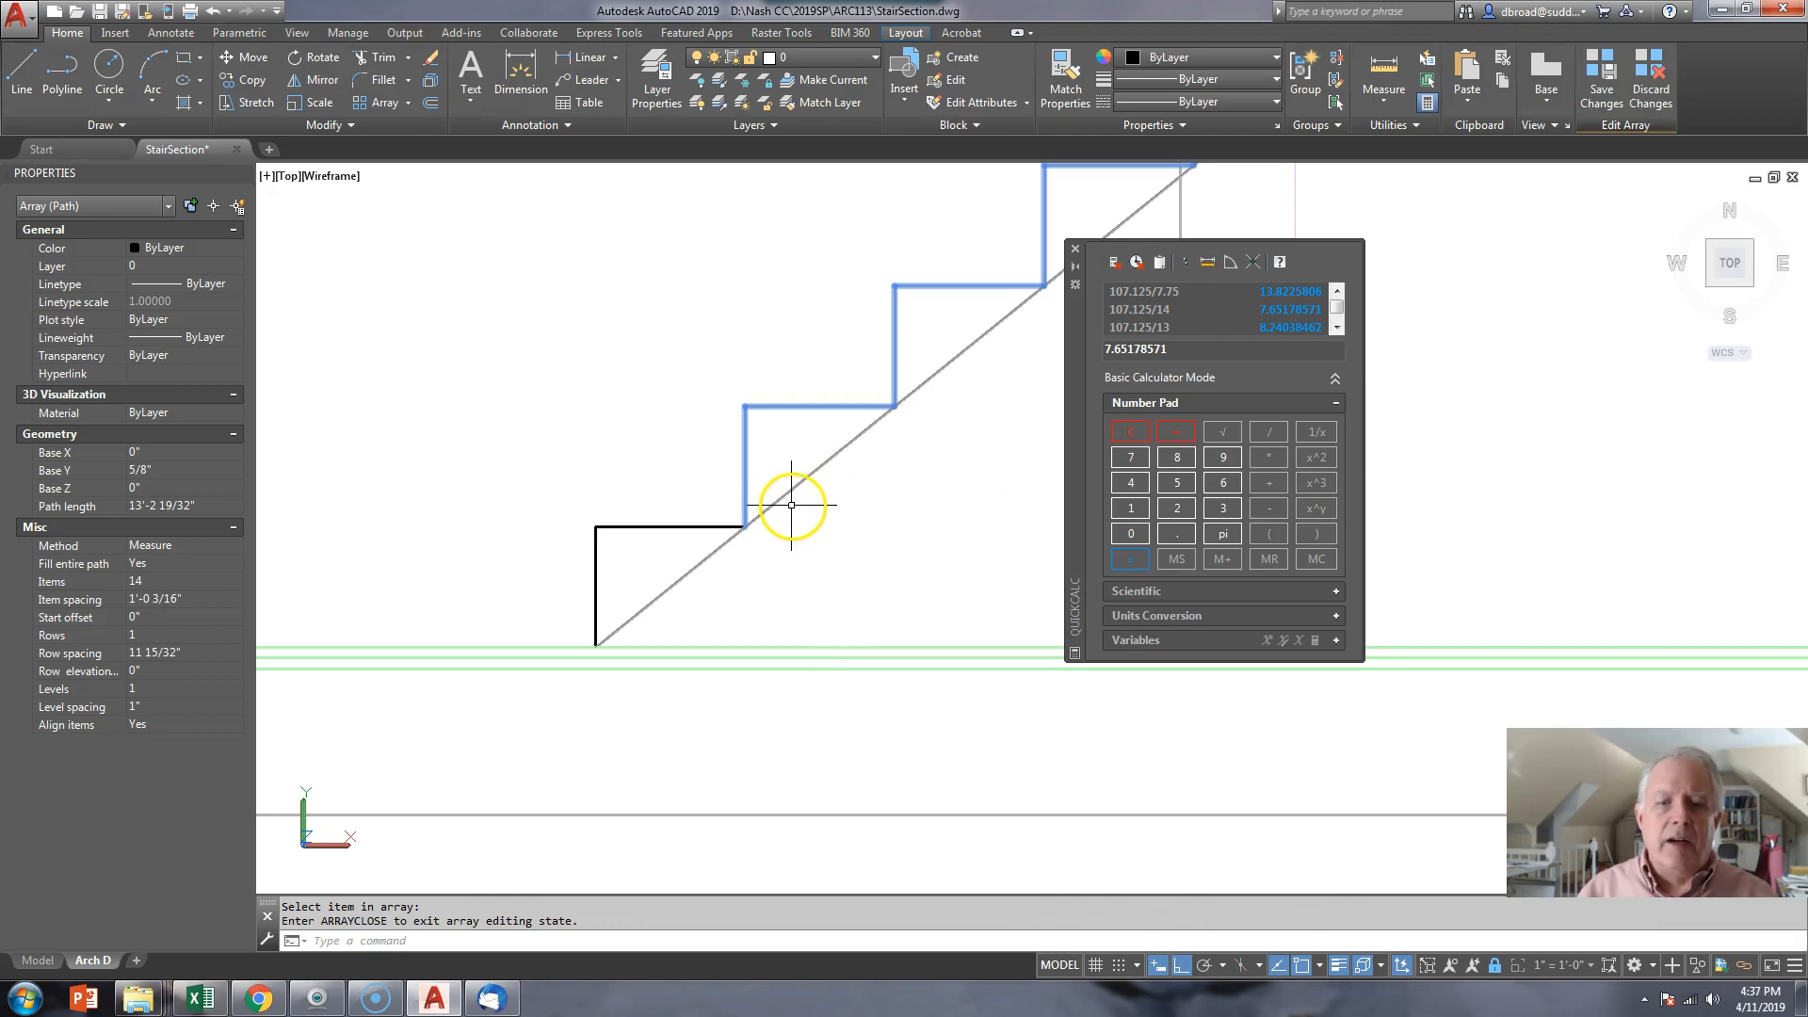
- Place the source riser and tread lines on the Sect-Mcut layer and clear the selection
scroll(708, 569, "up", 2)
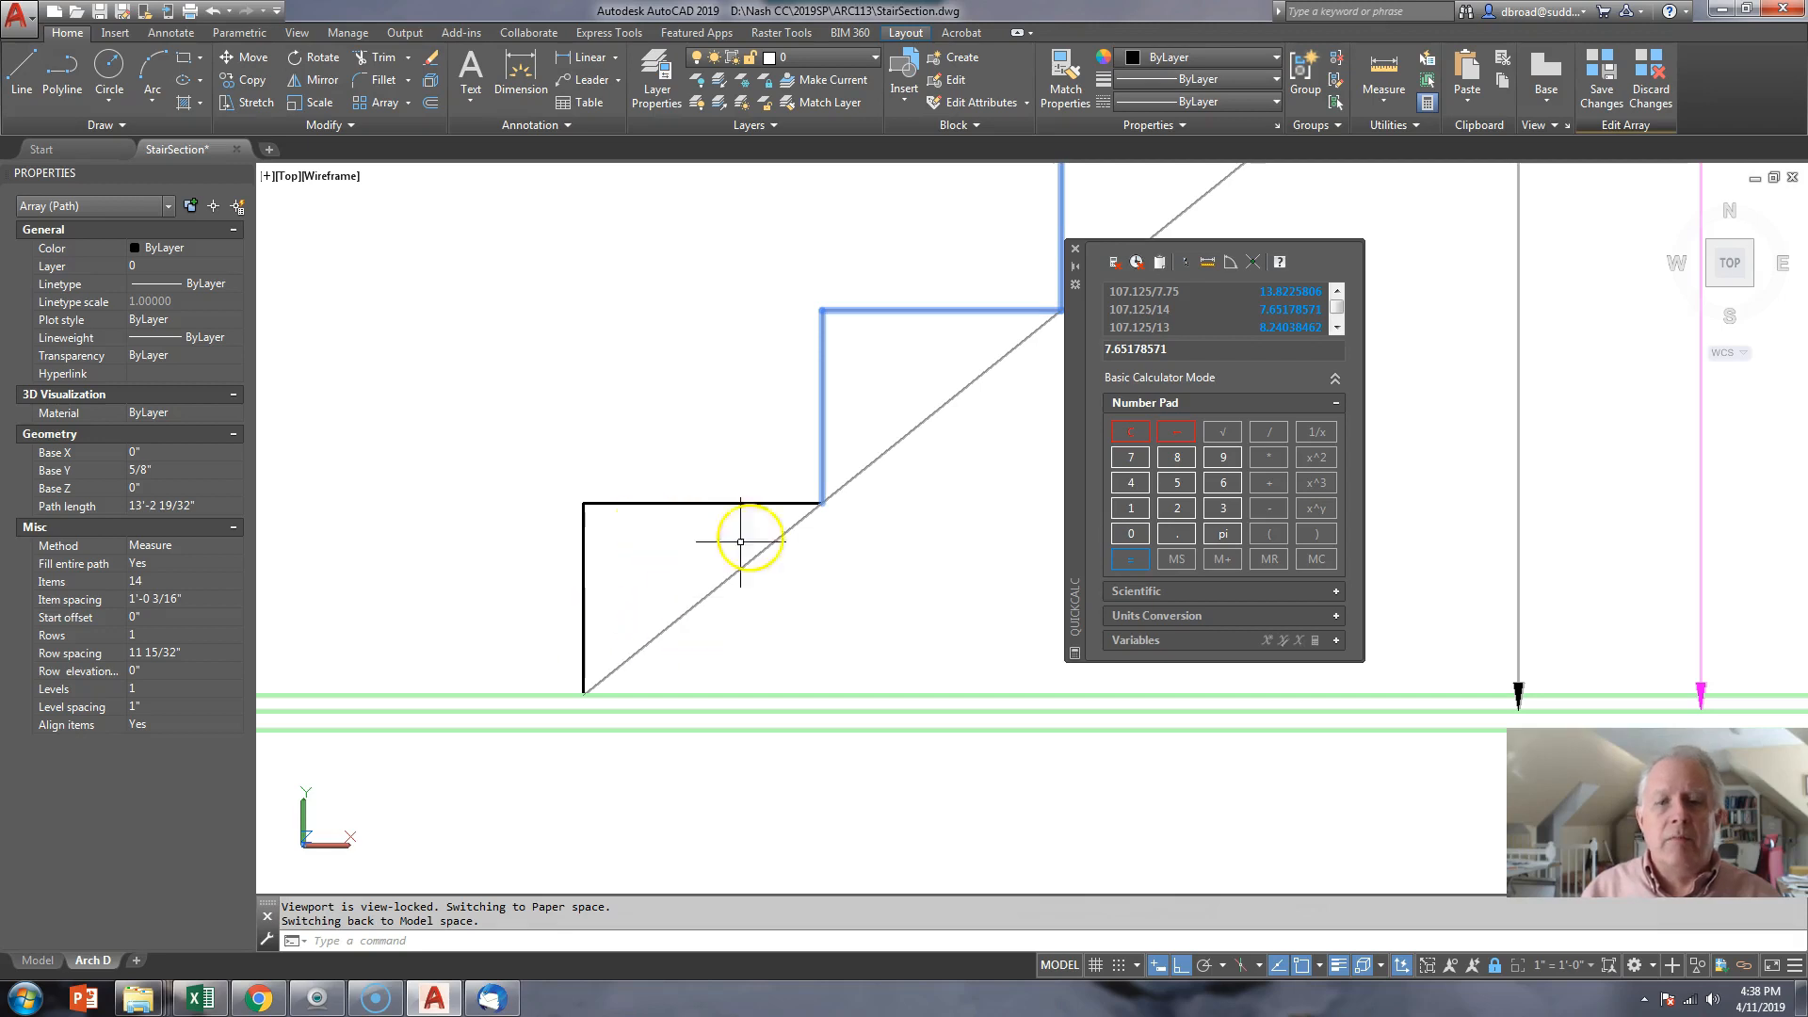
left_click(684, 500)
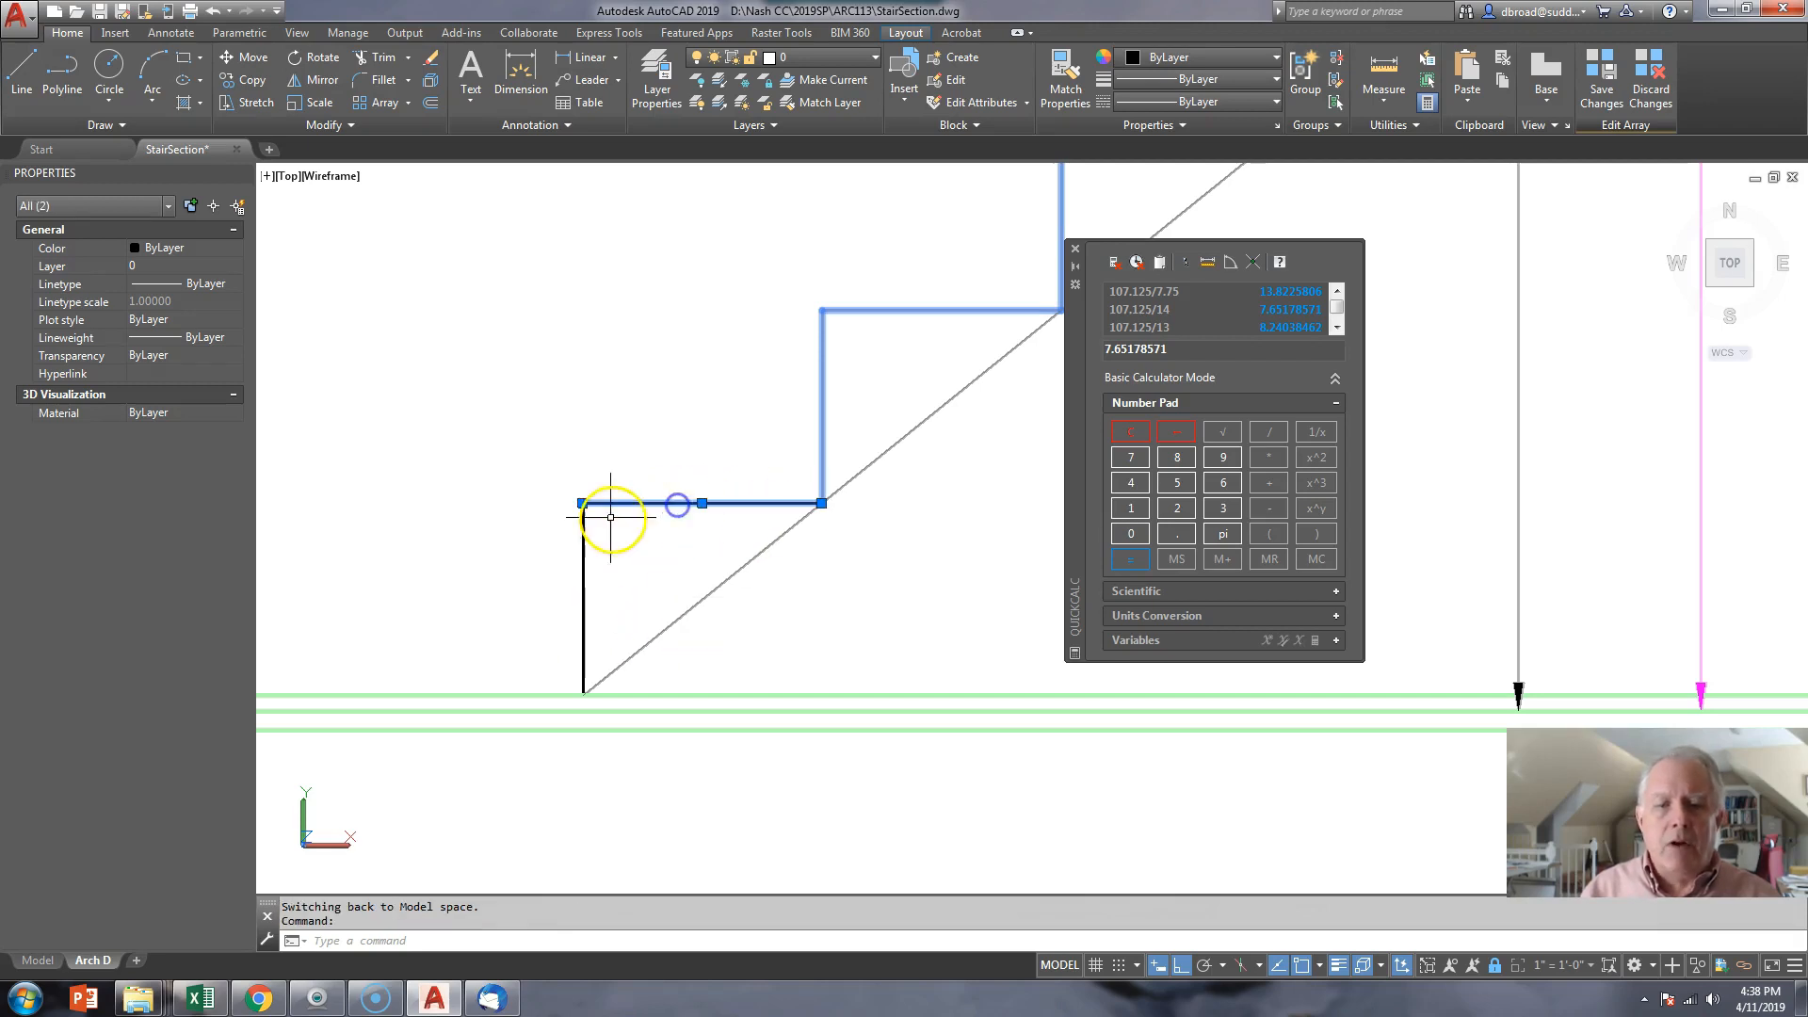
left_click(204, 273)
left_click(187, 369)
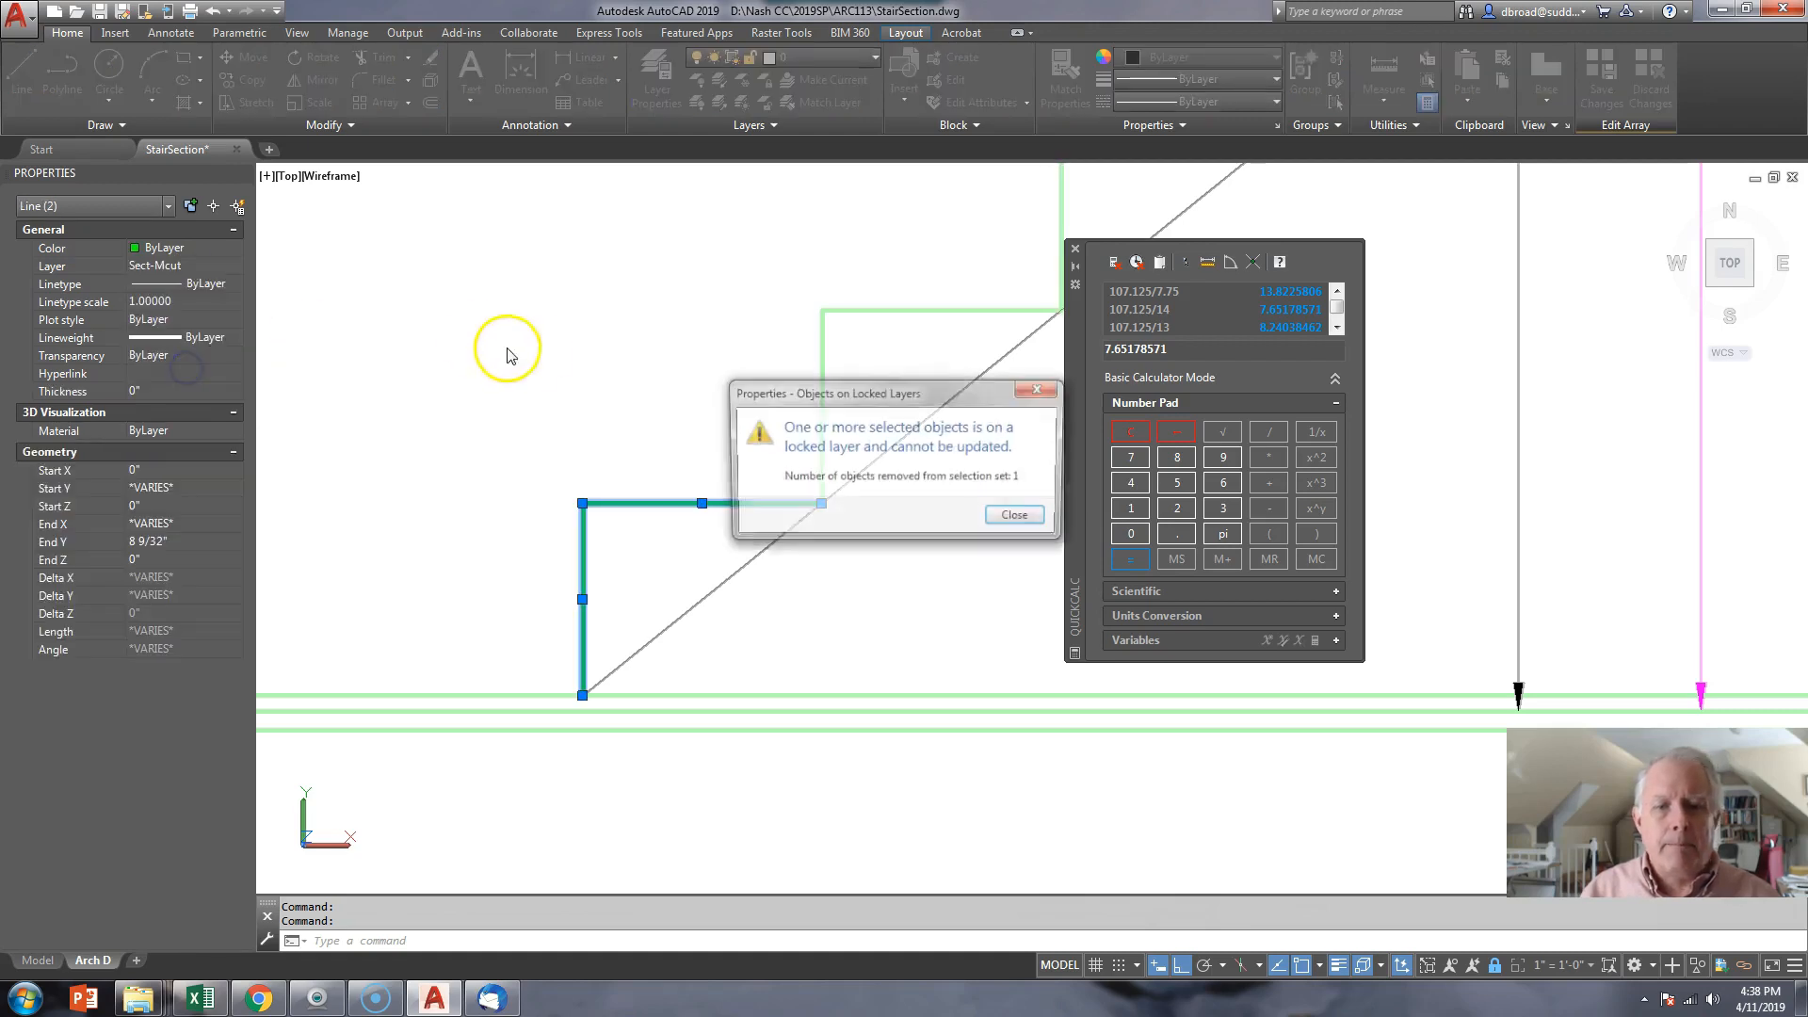
left_click(1018, 518)
key("Escape")
key("Escape")
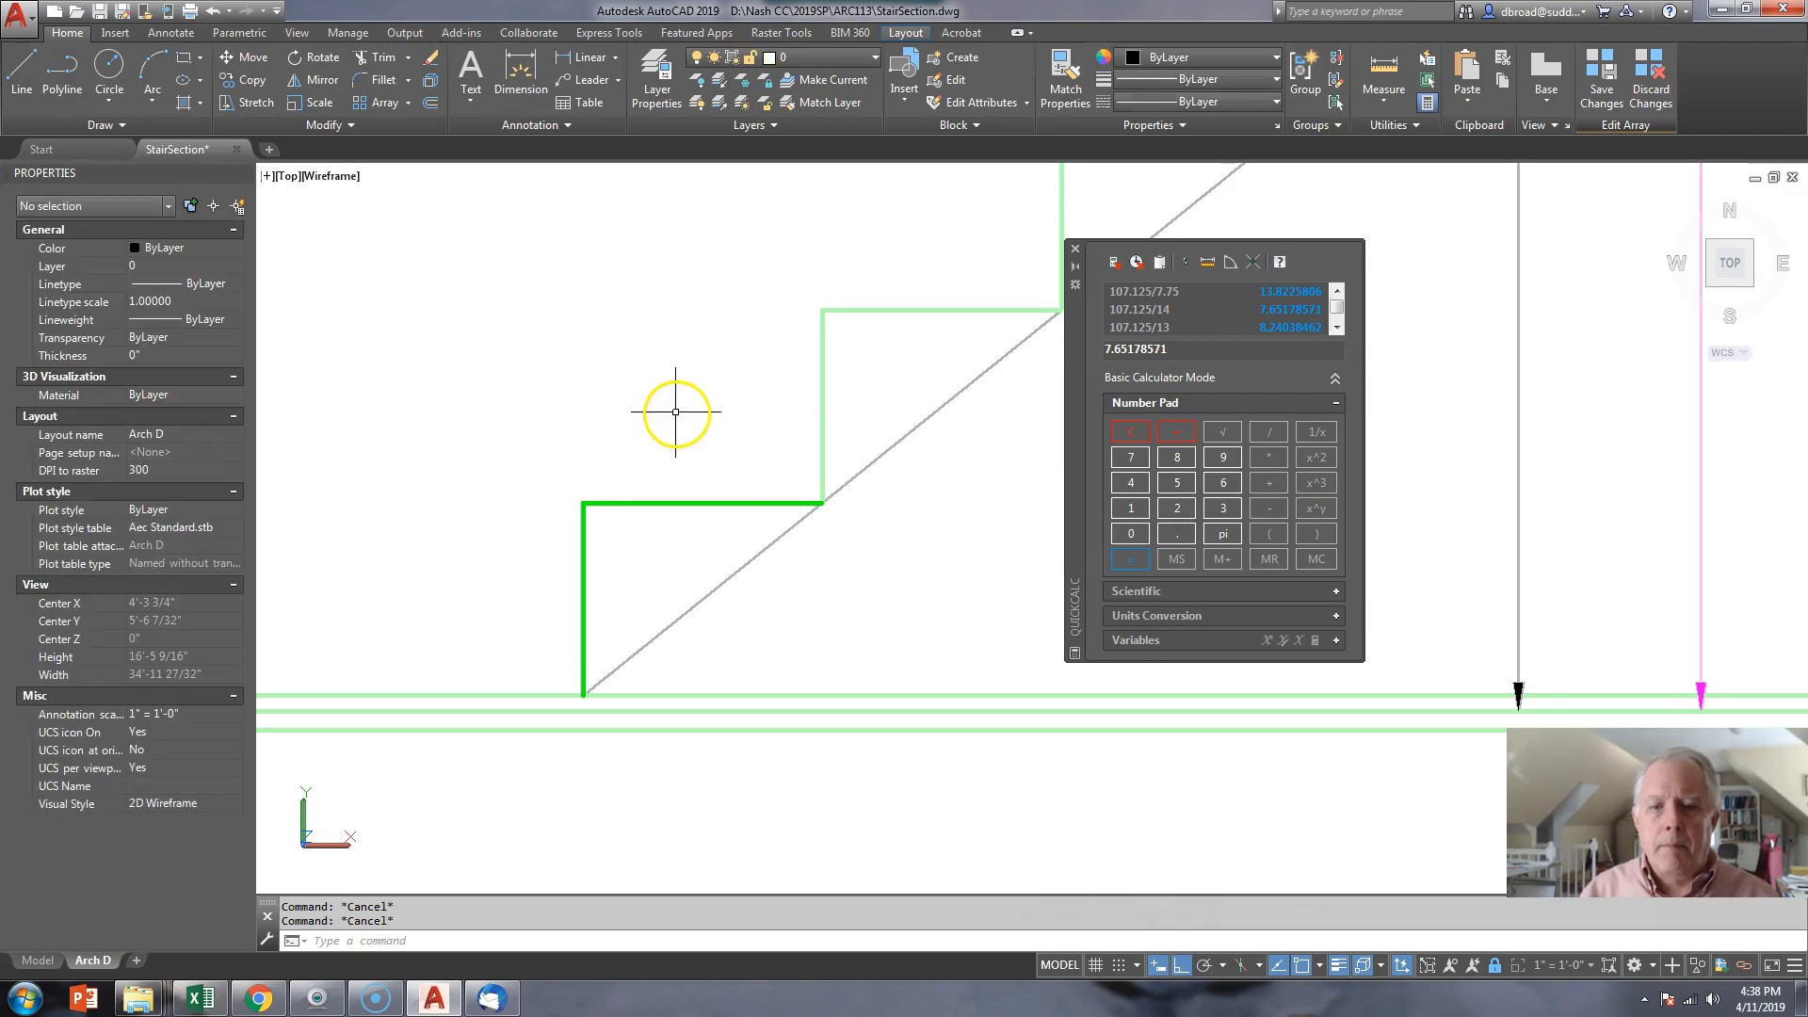
scroll(603, 499, "up", 2)
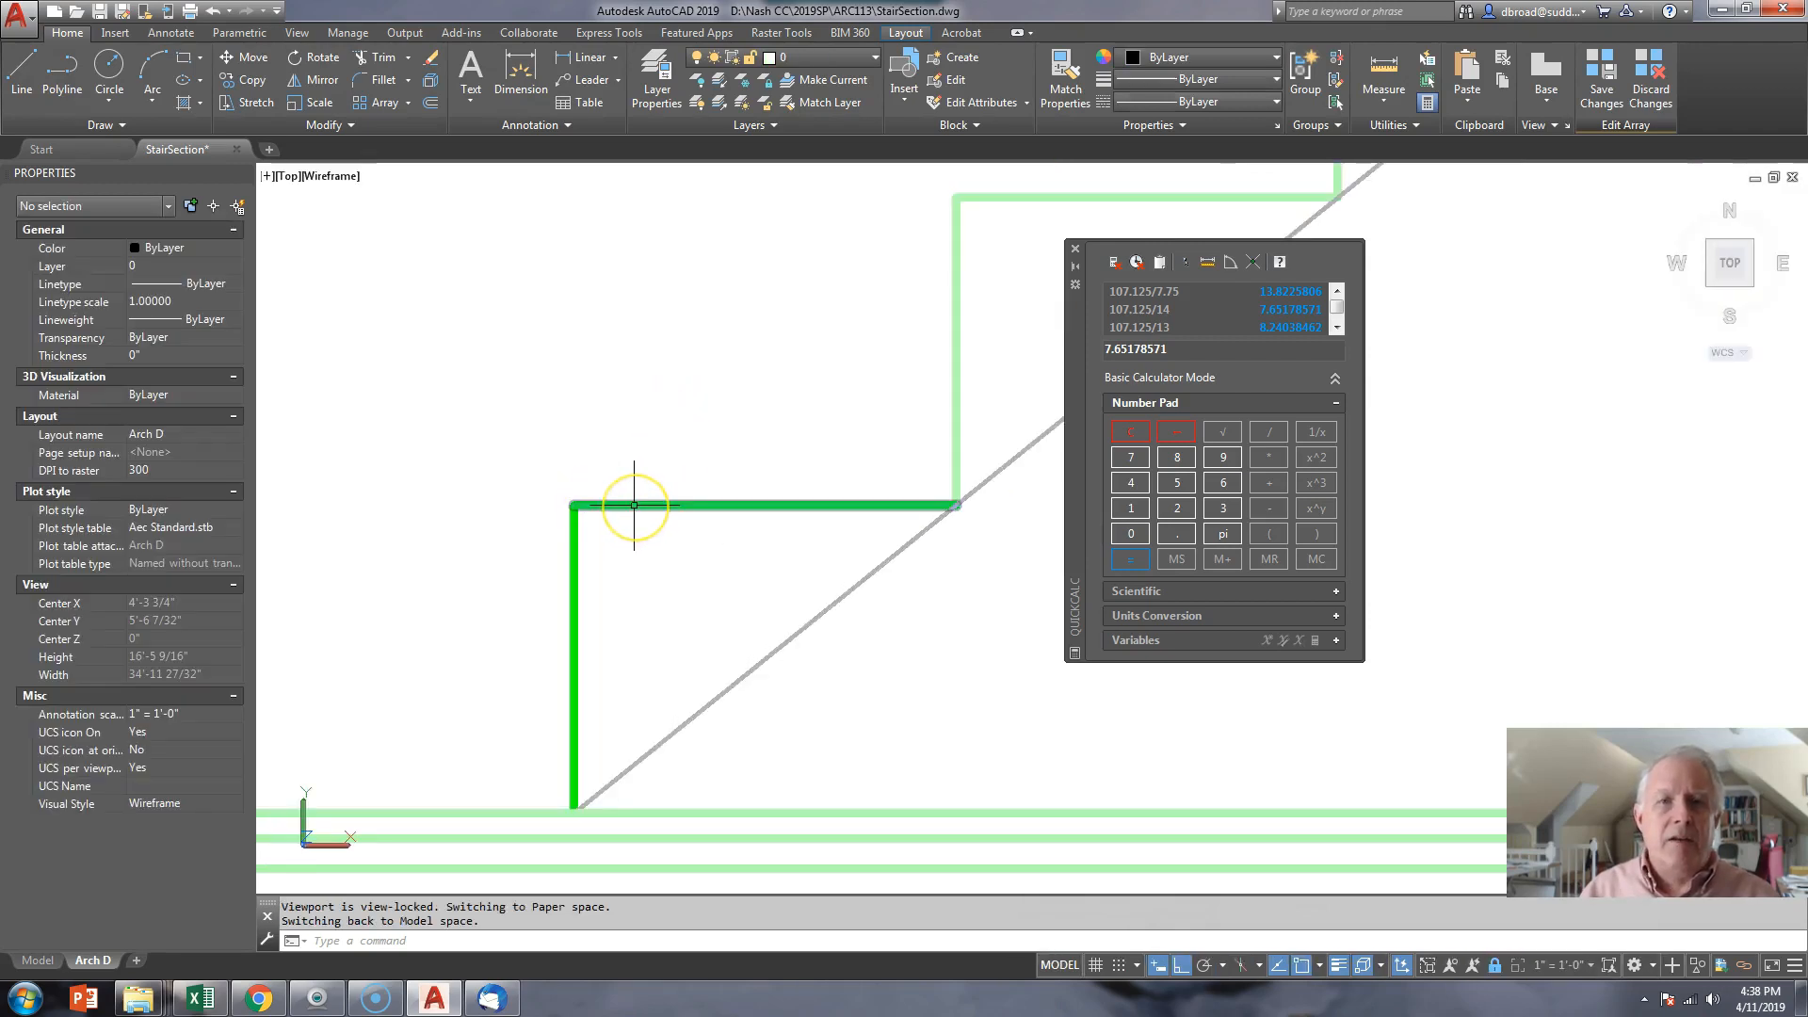
- Offset the source tread line 1 inch downward and the source riser line 1 inch toward the inside of the step
type("o")
key("Return")
type("1")
key("Return")
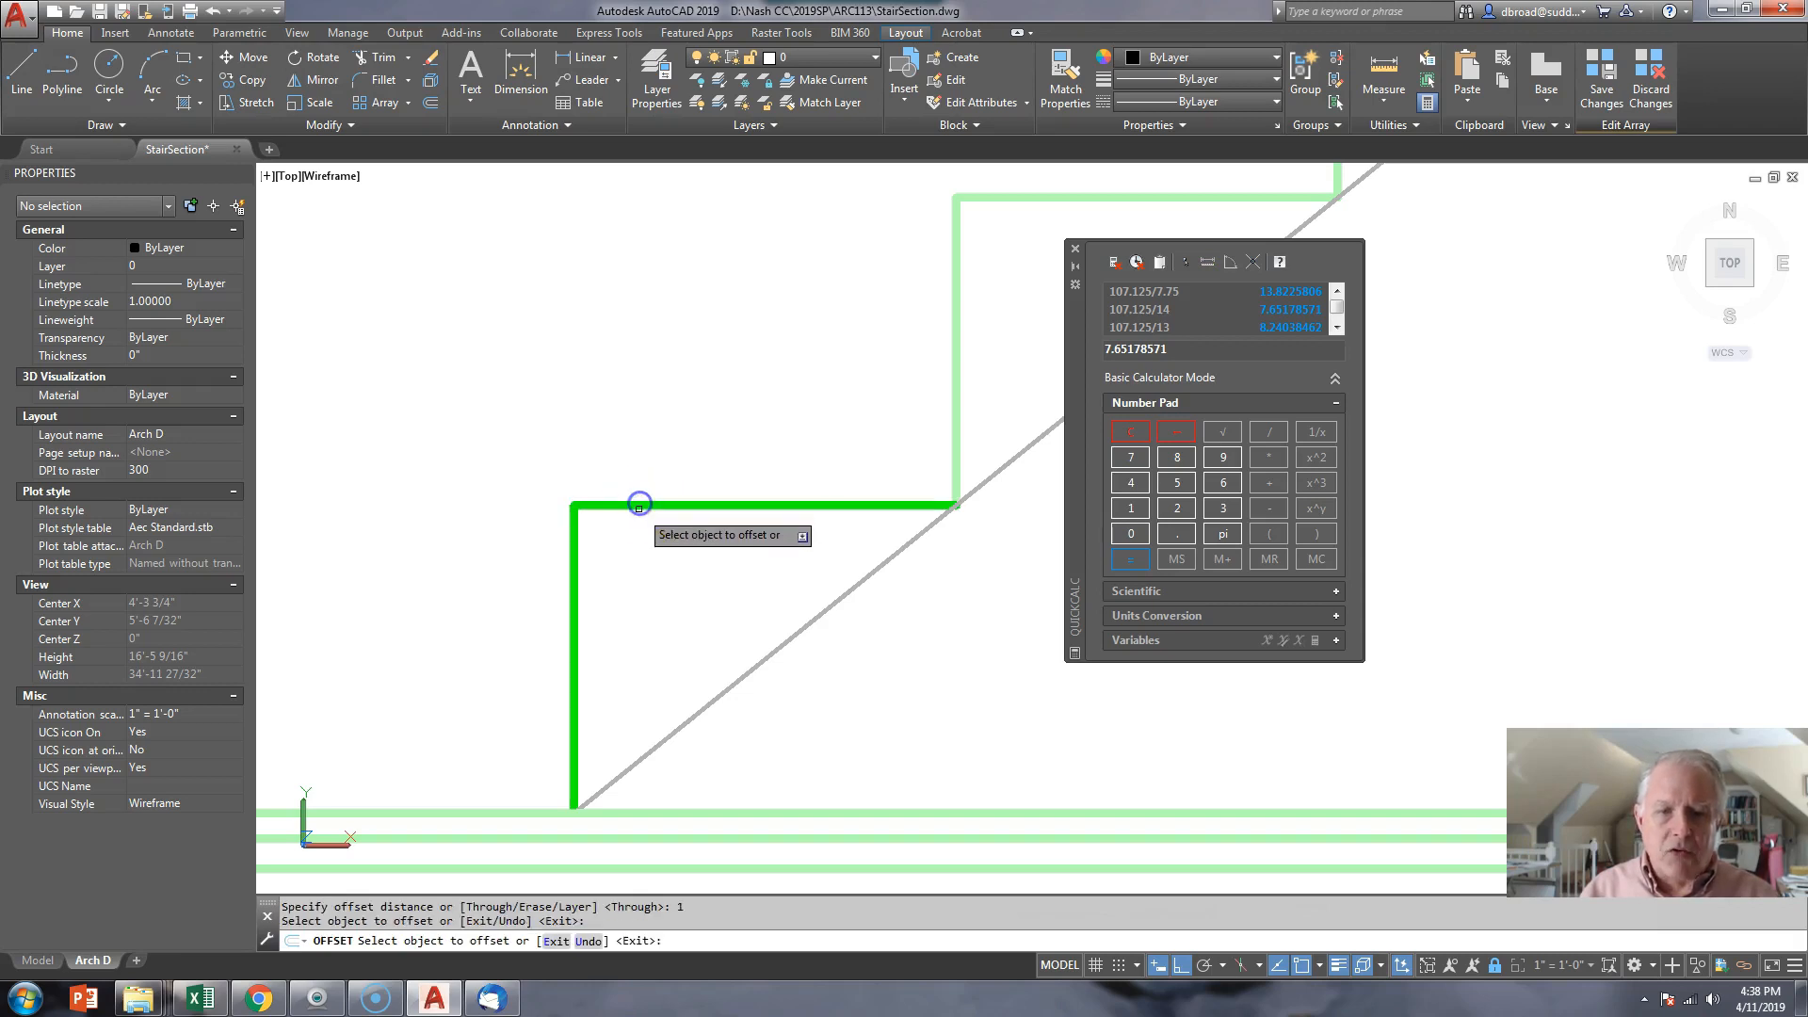
left_click(637, 507)
left_click(572, 570)
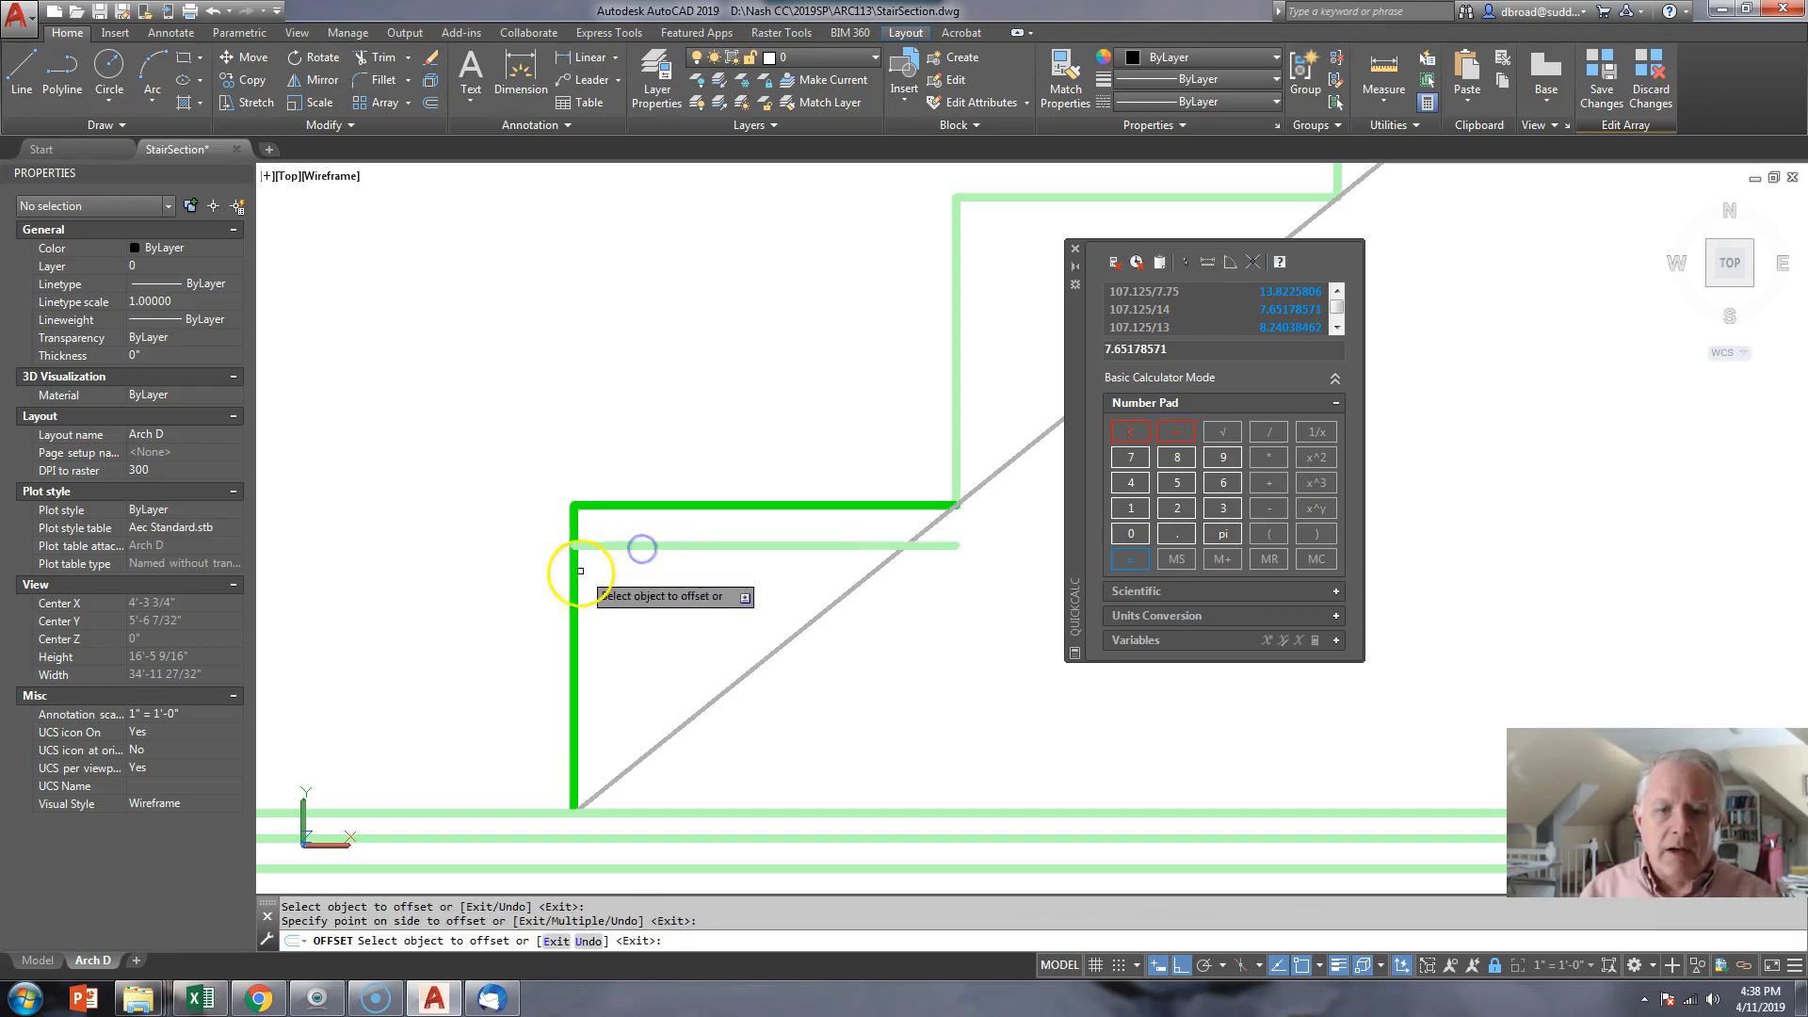
left_click(574, 576)
left_click(612, 577)
key("Return")
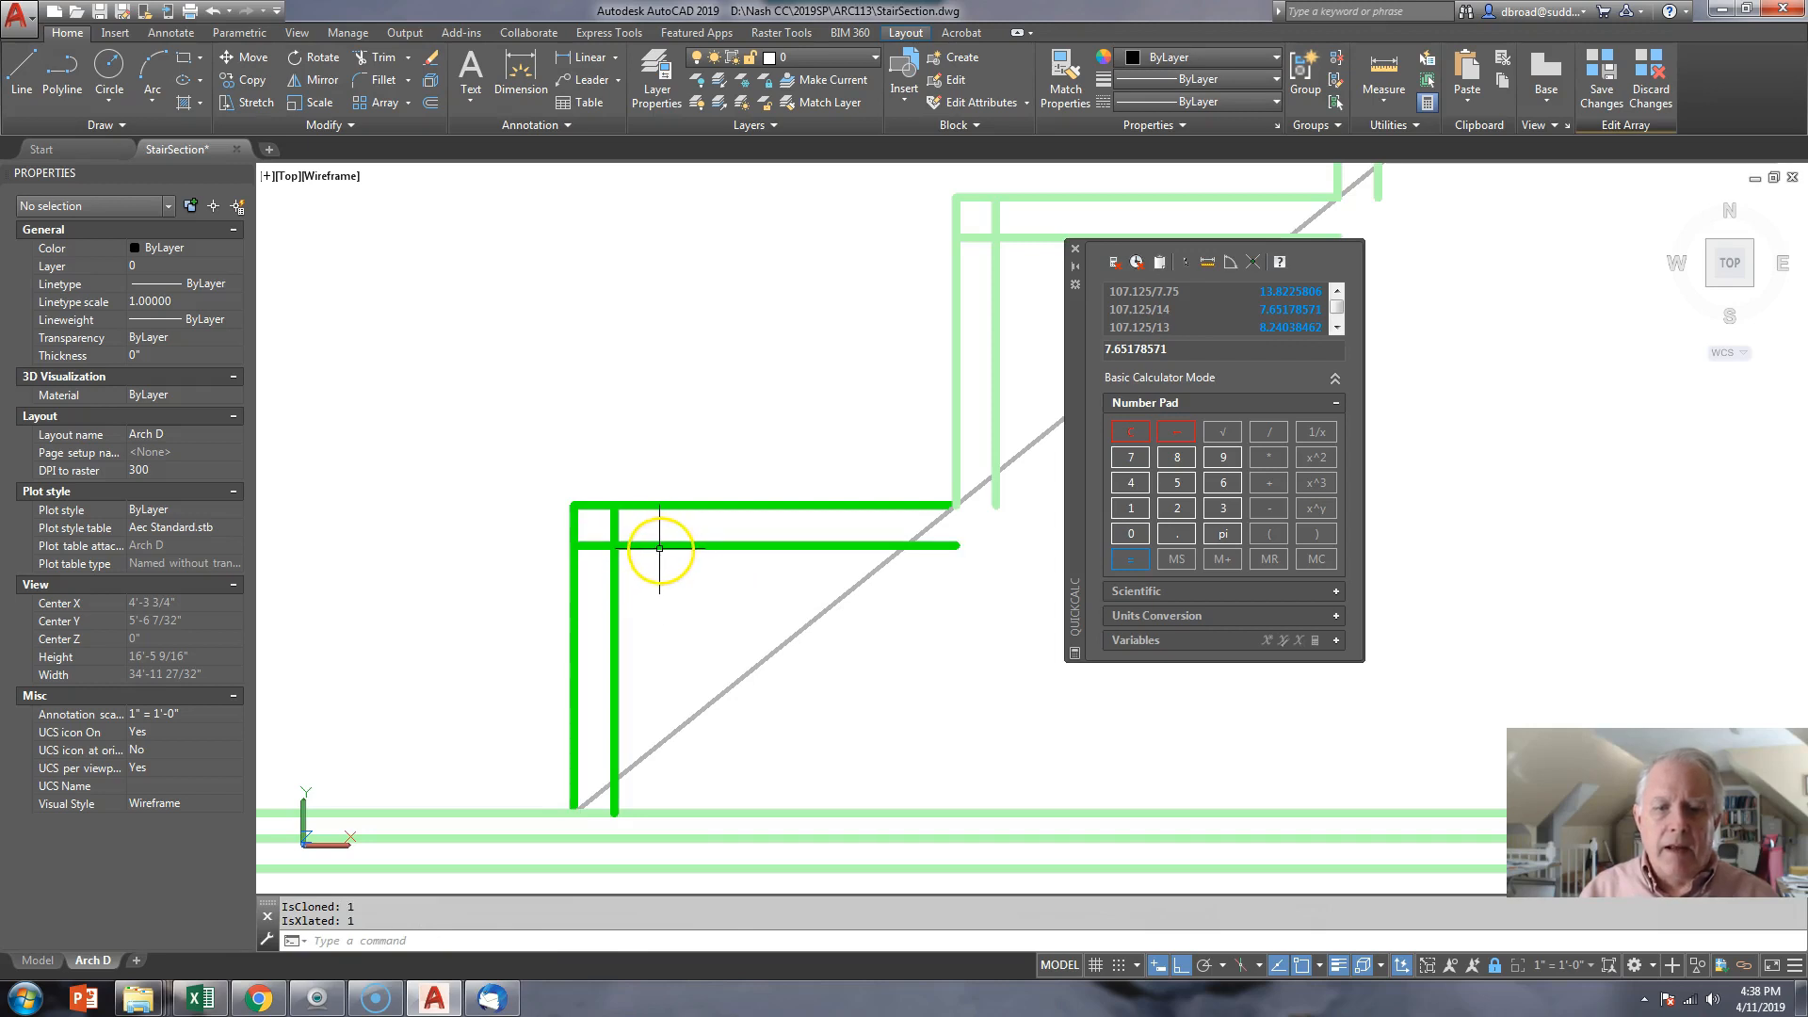
type("tr")
key("Return")
key("Return")
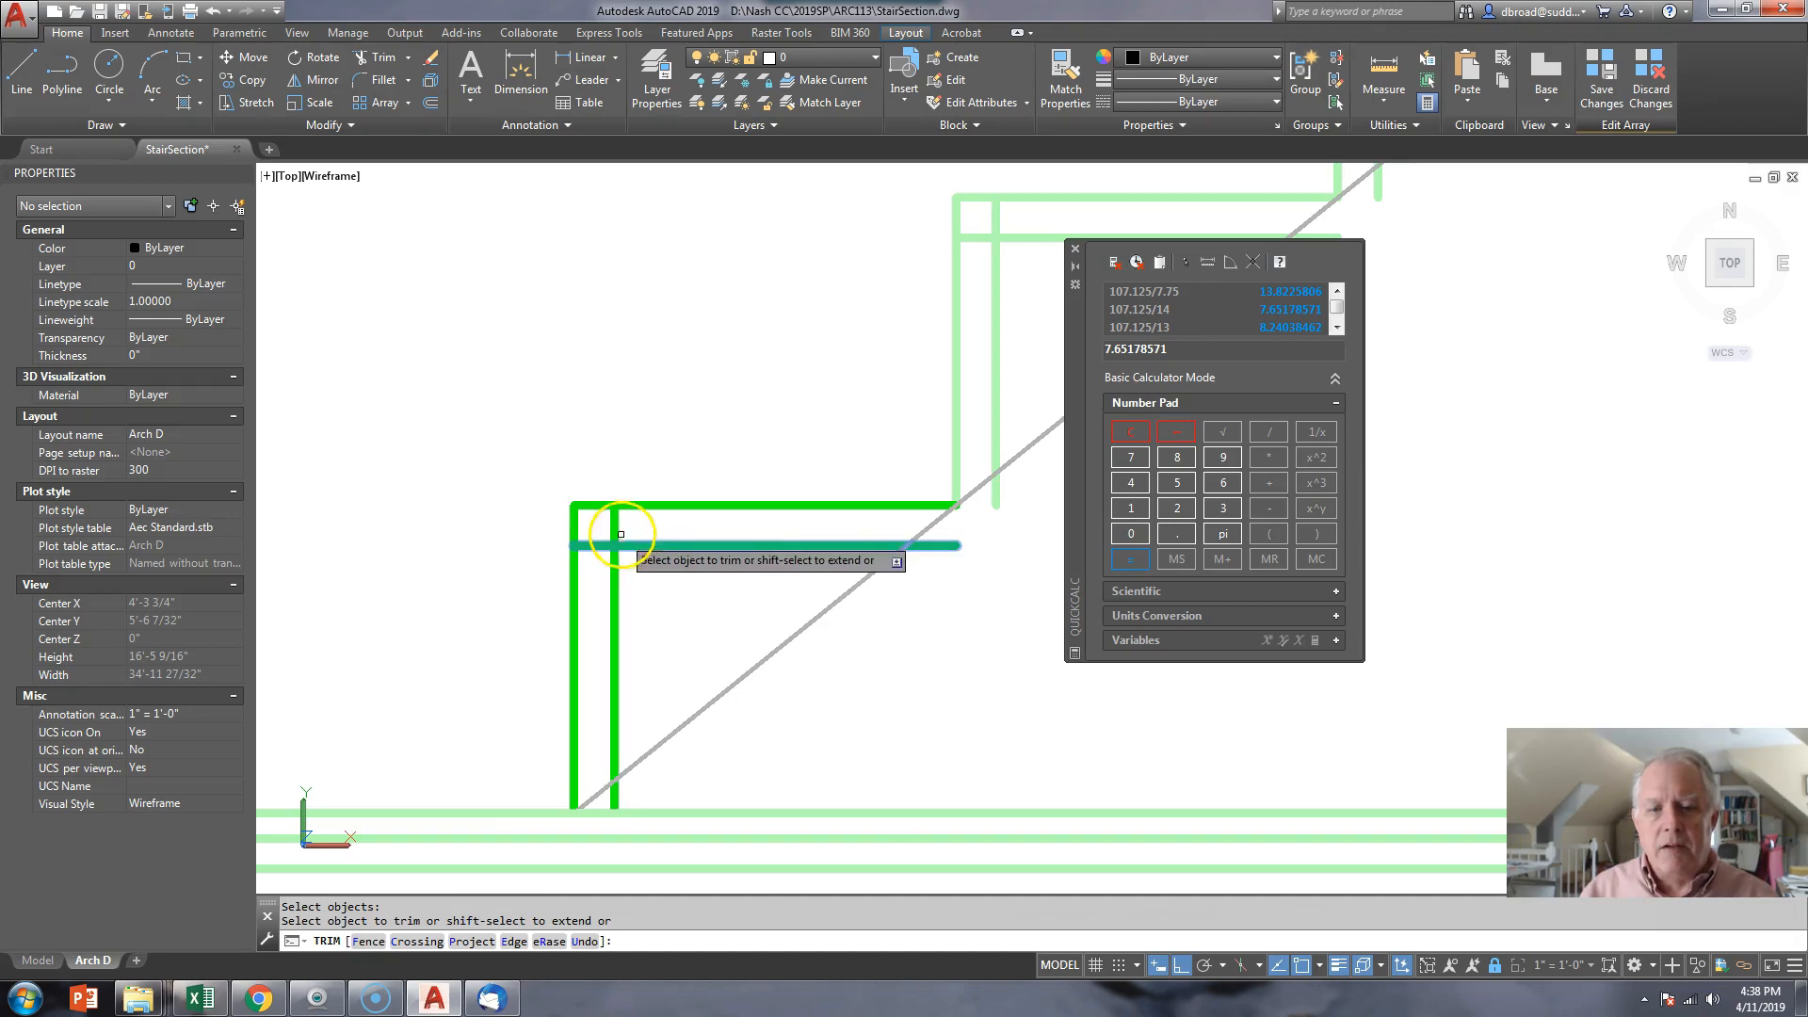
key("Escape")
type("f")
key("Return")
left_click(603, 545)
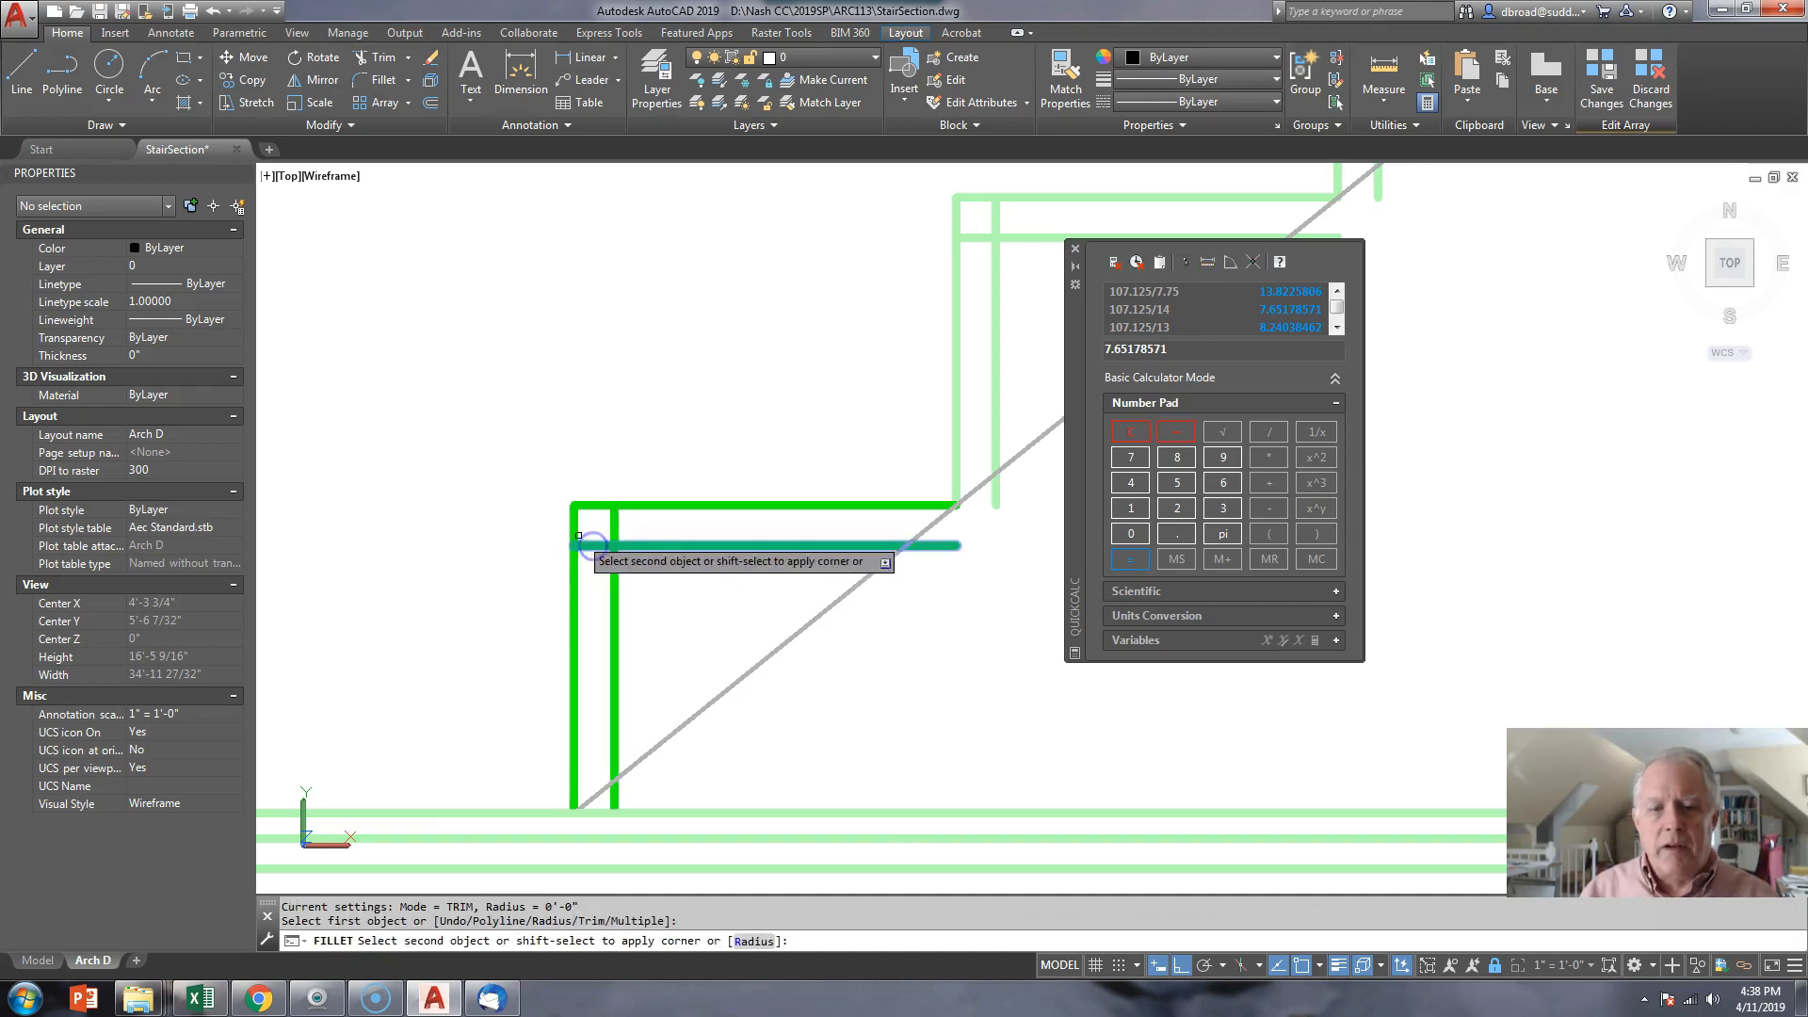
key("Escape")
type("f")
key("Return")
type("r")
key("Return")
type("1/2")
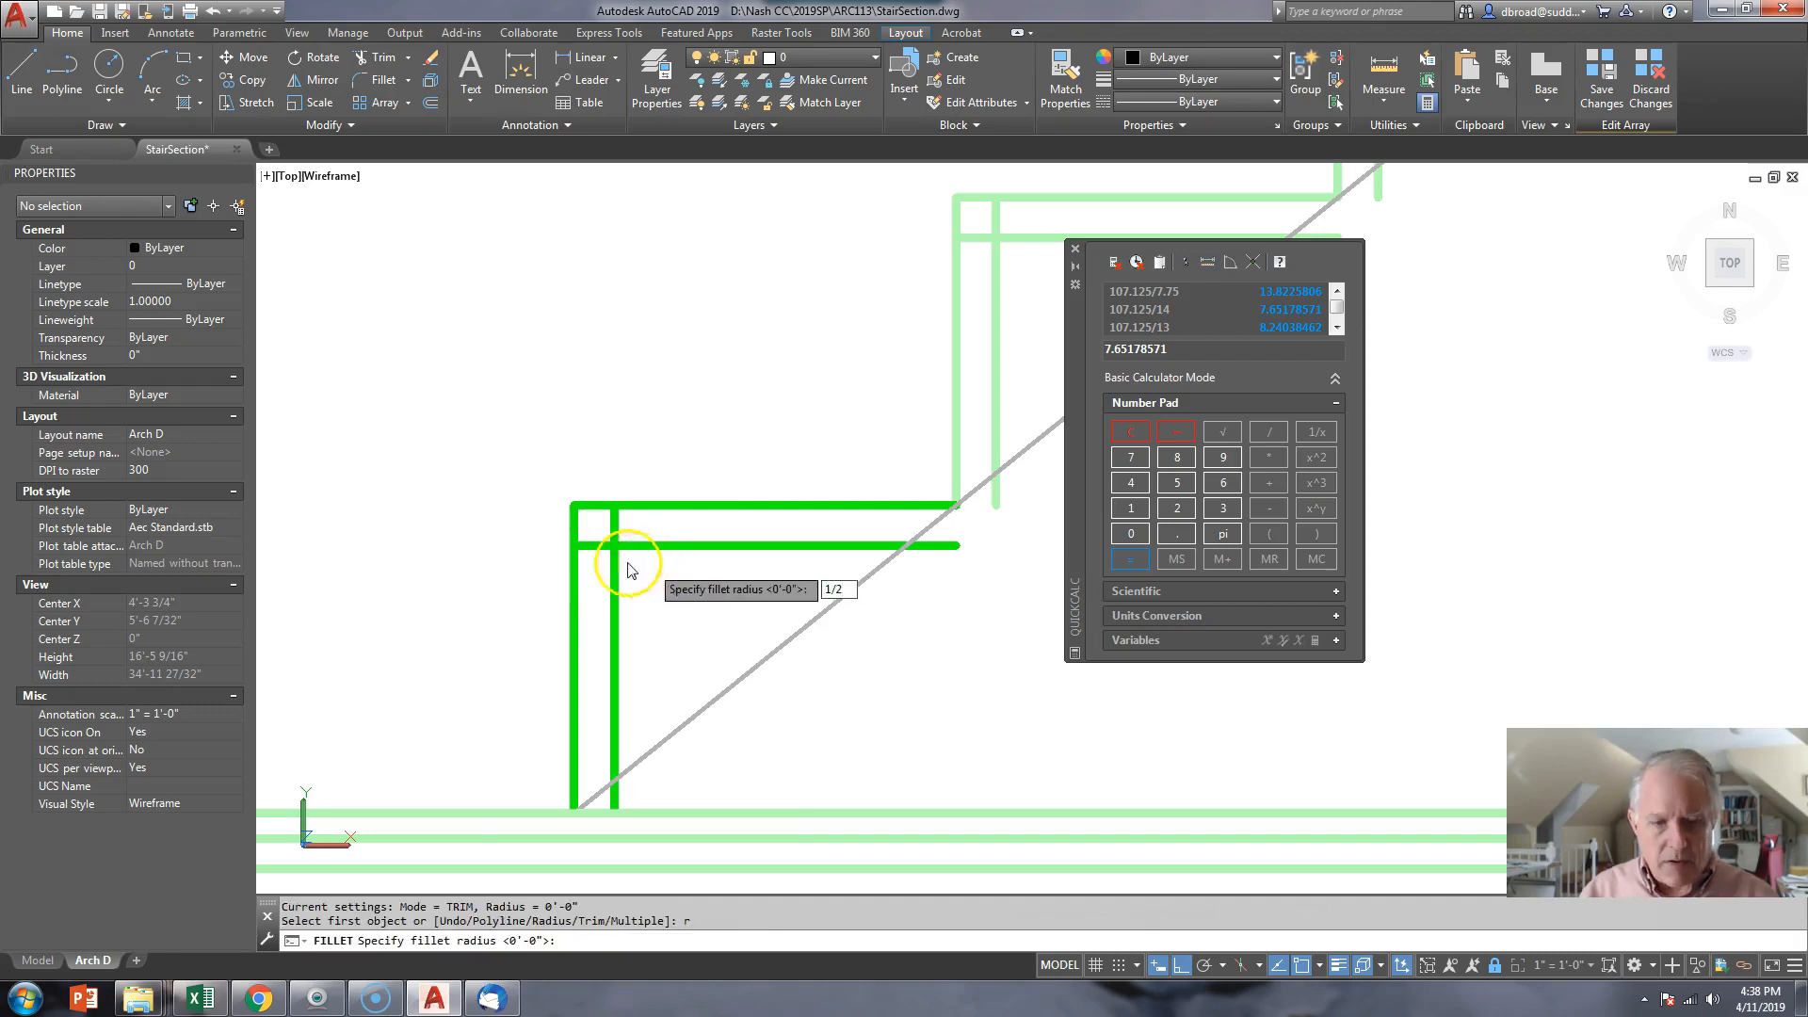
key("Return")
key("Escape")
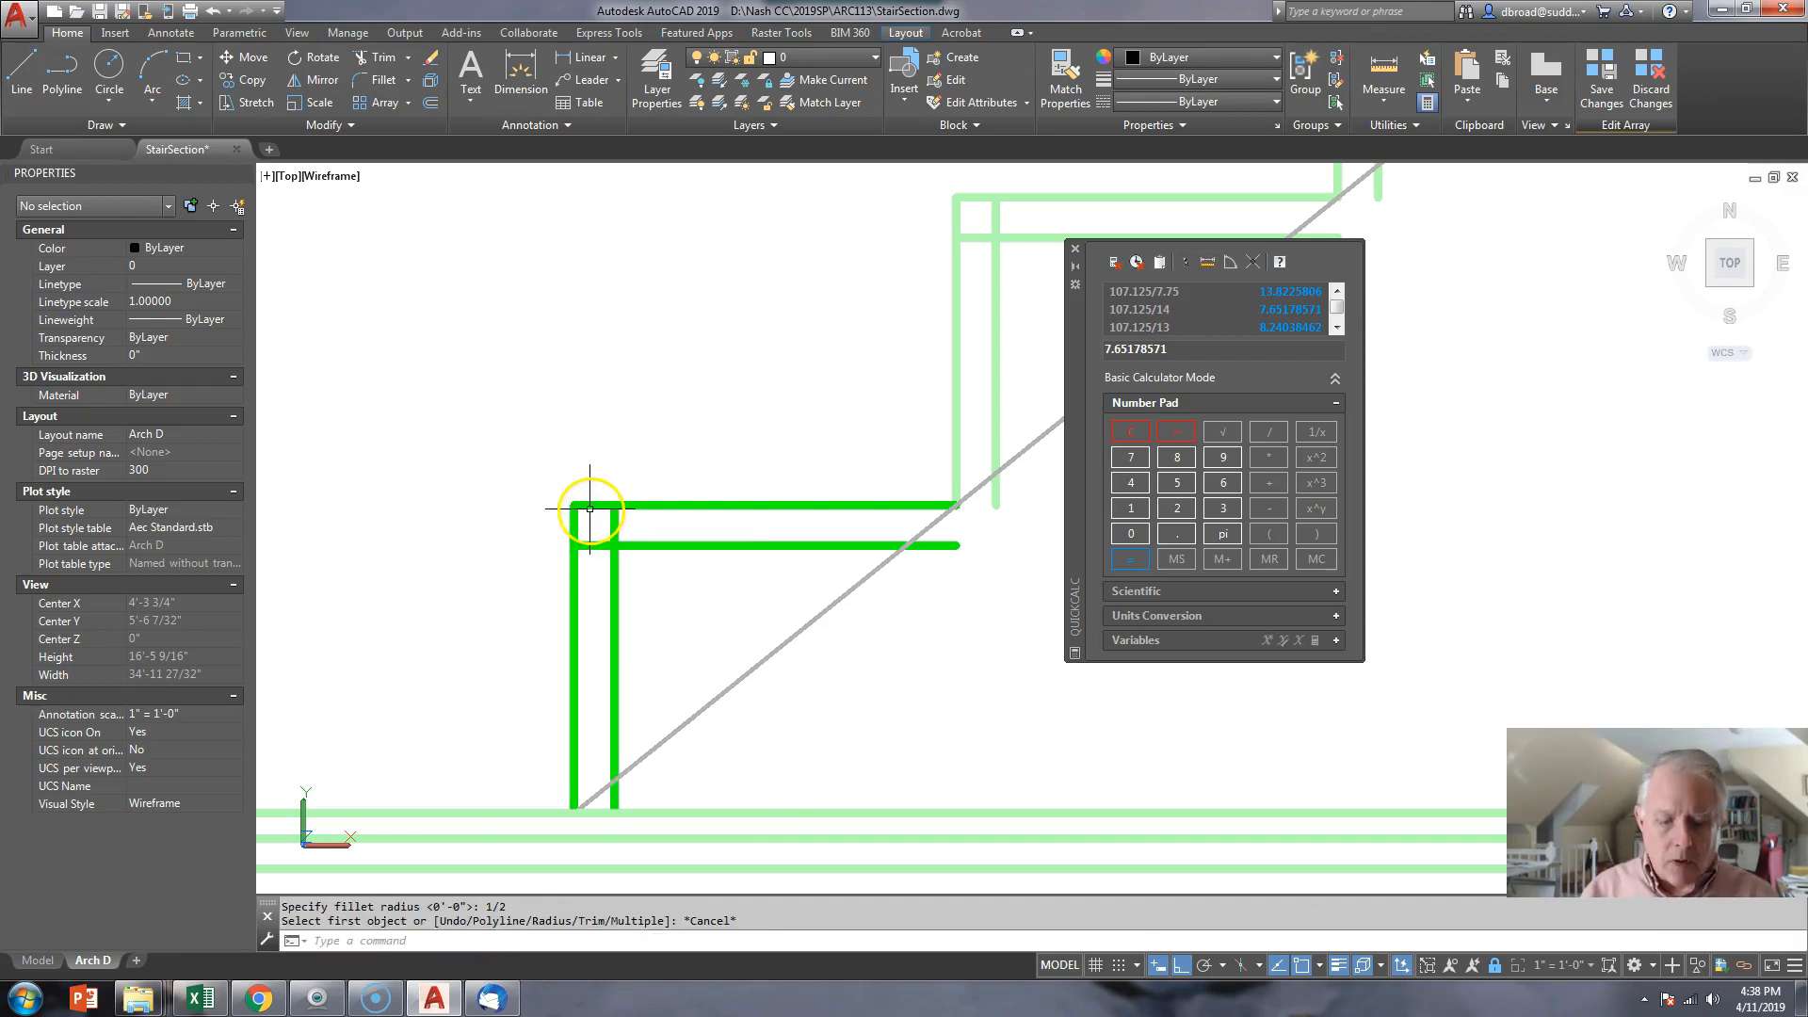
- Place a point at the upper front corner of the source tread and put it on the Defpoints layer
type("point")
key("Return")
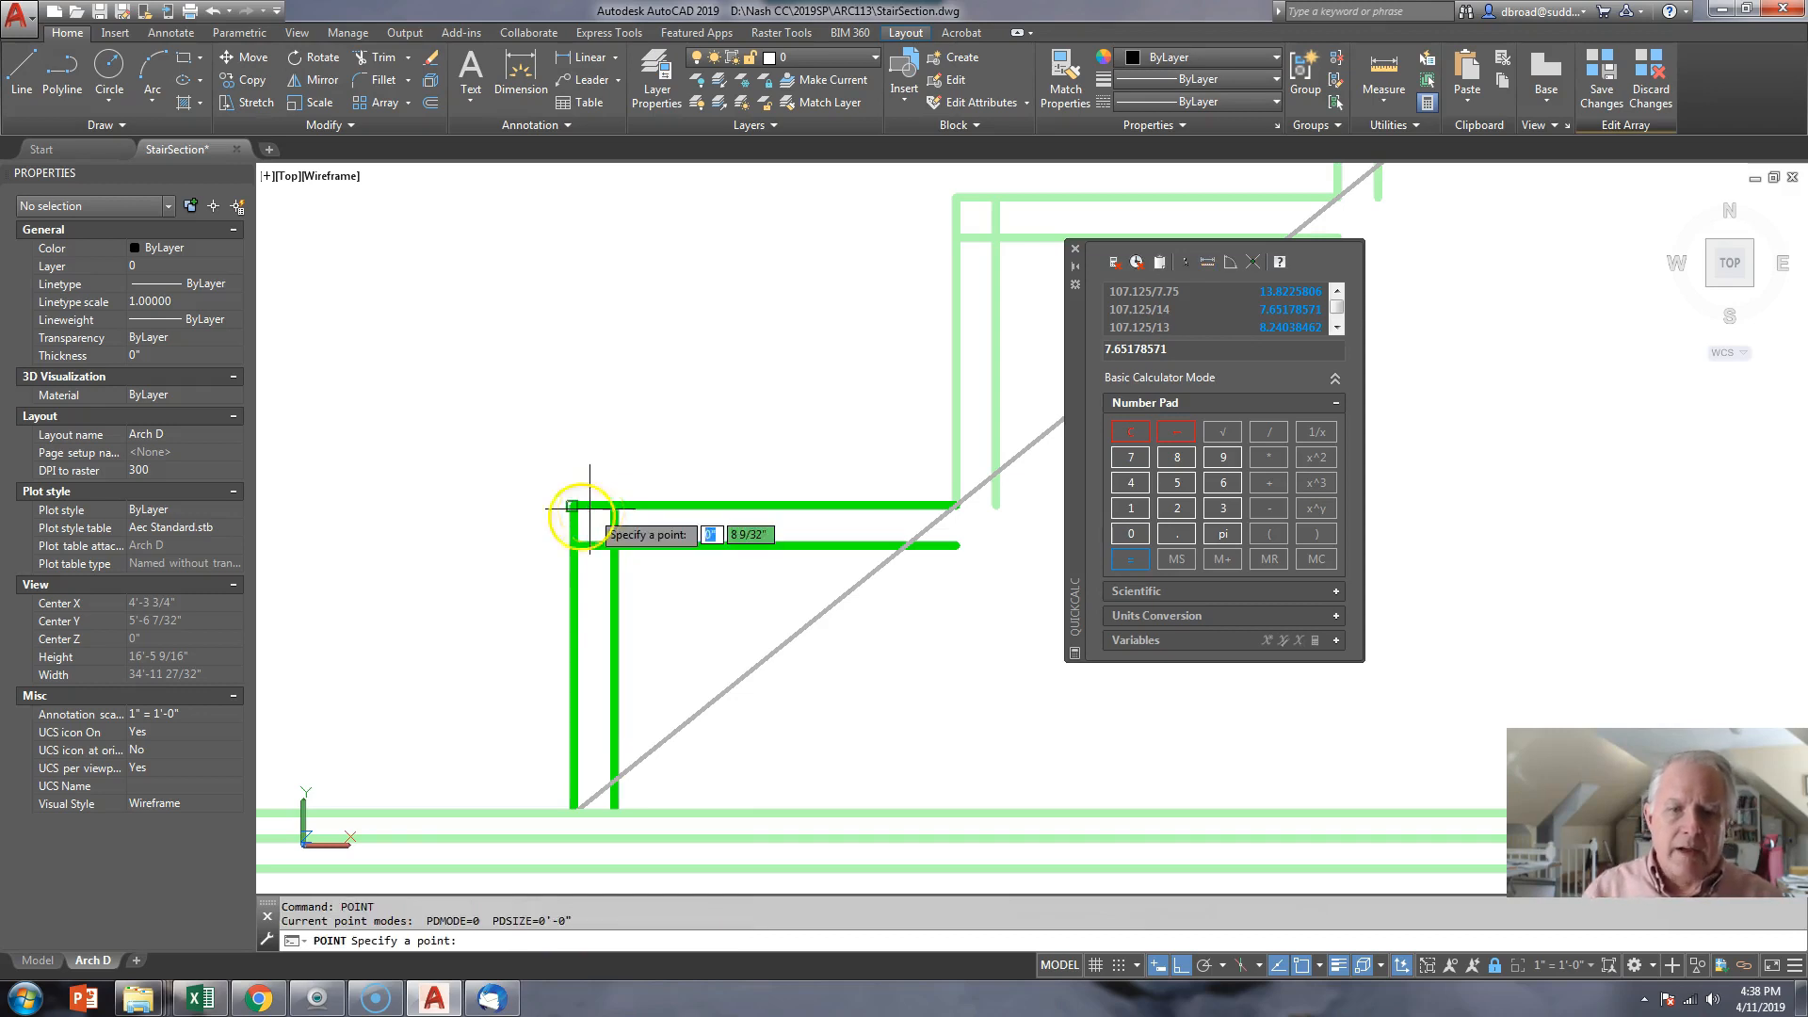
left_click(579, 502)
left_click(530, 532)
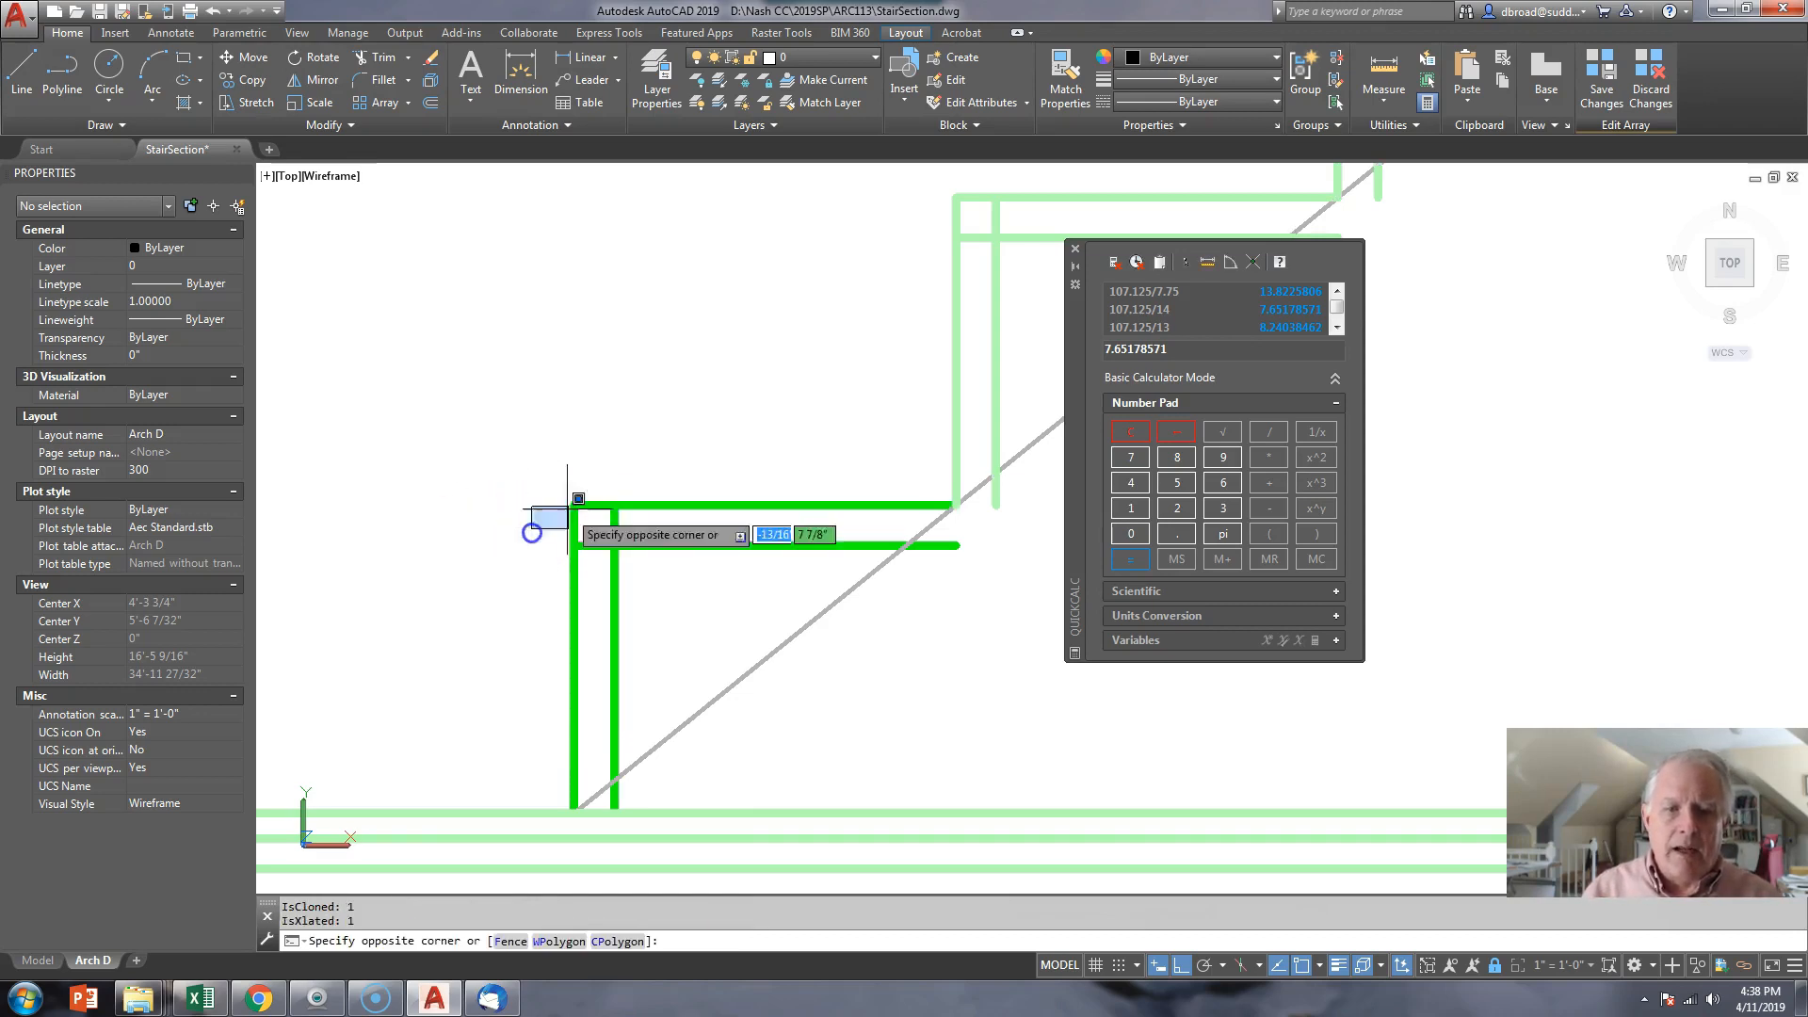
left_click(601, 484)
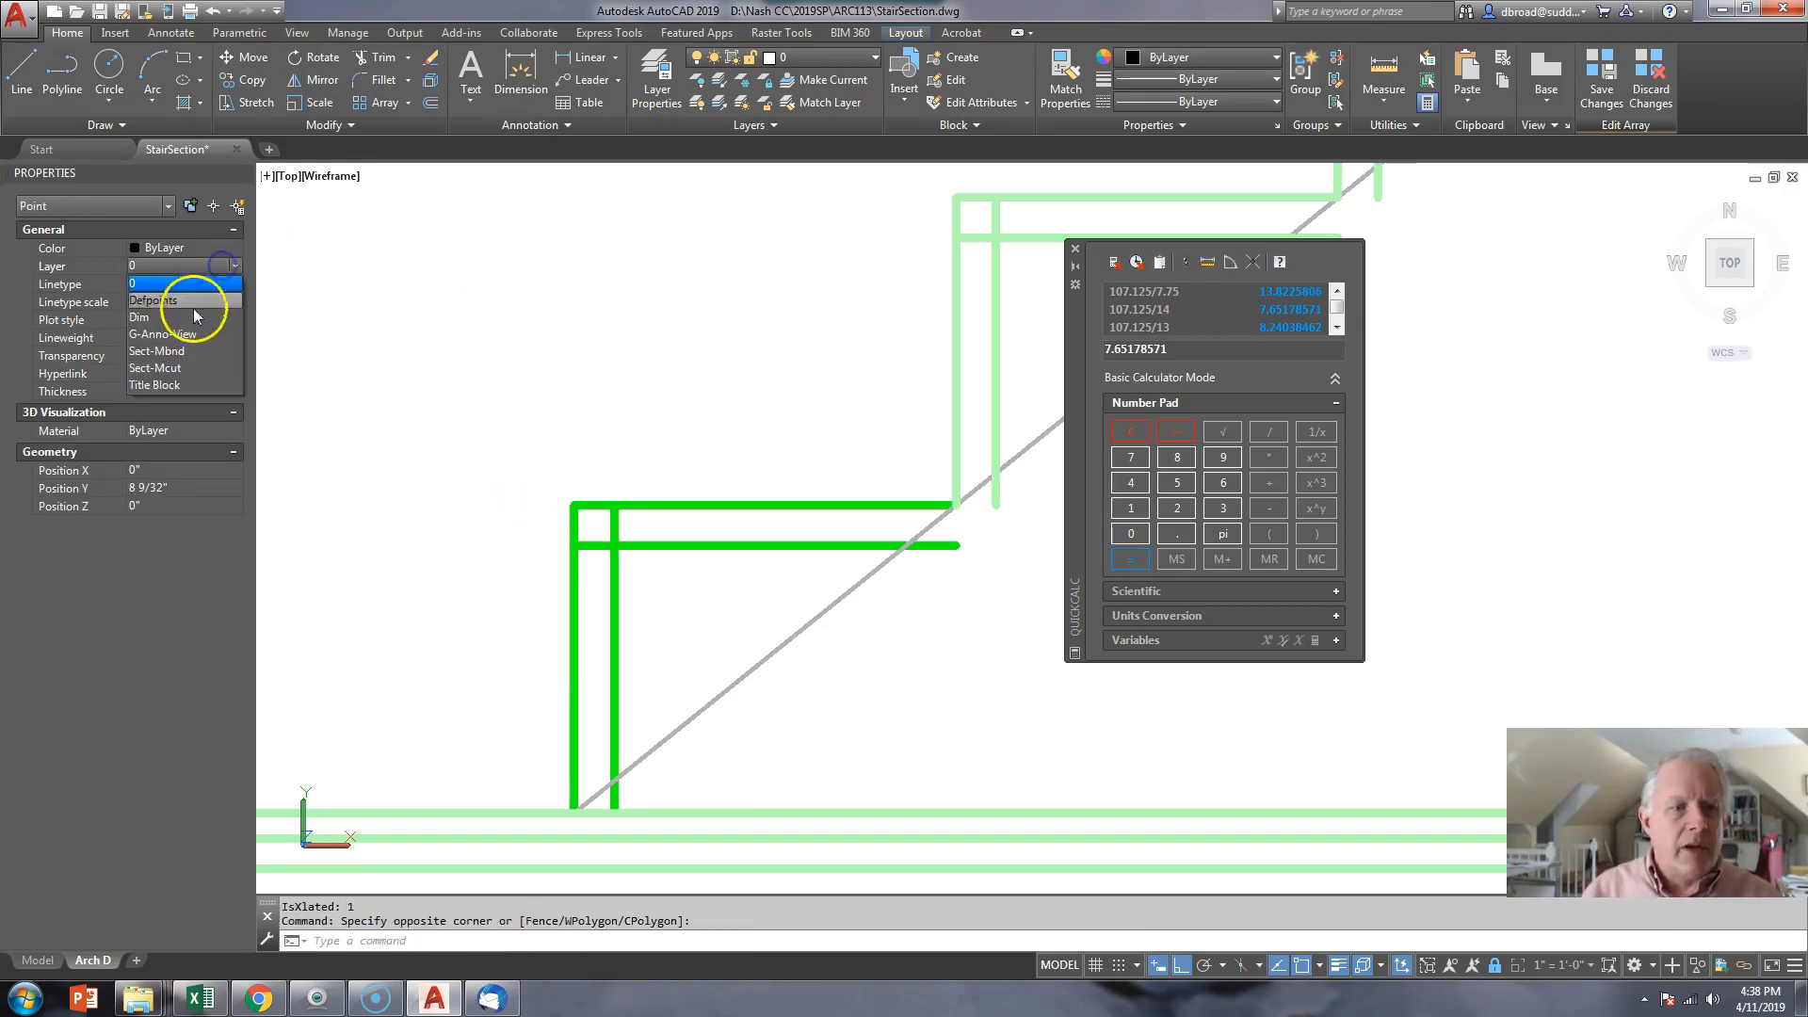
left_click(156, 300)
key("Escape")
key("Escape")
- Round the tread nosing with 1/2-inch fillets between the front vertical line and both the lower and upper tread lines
type("f")
key("Return")
type("r")
key("Return")
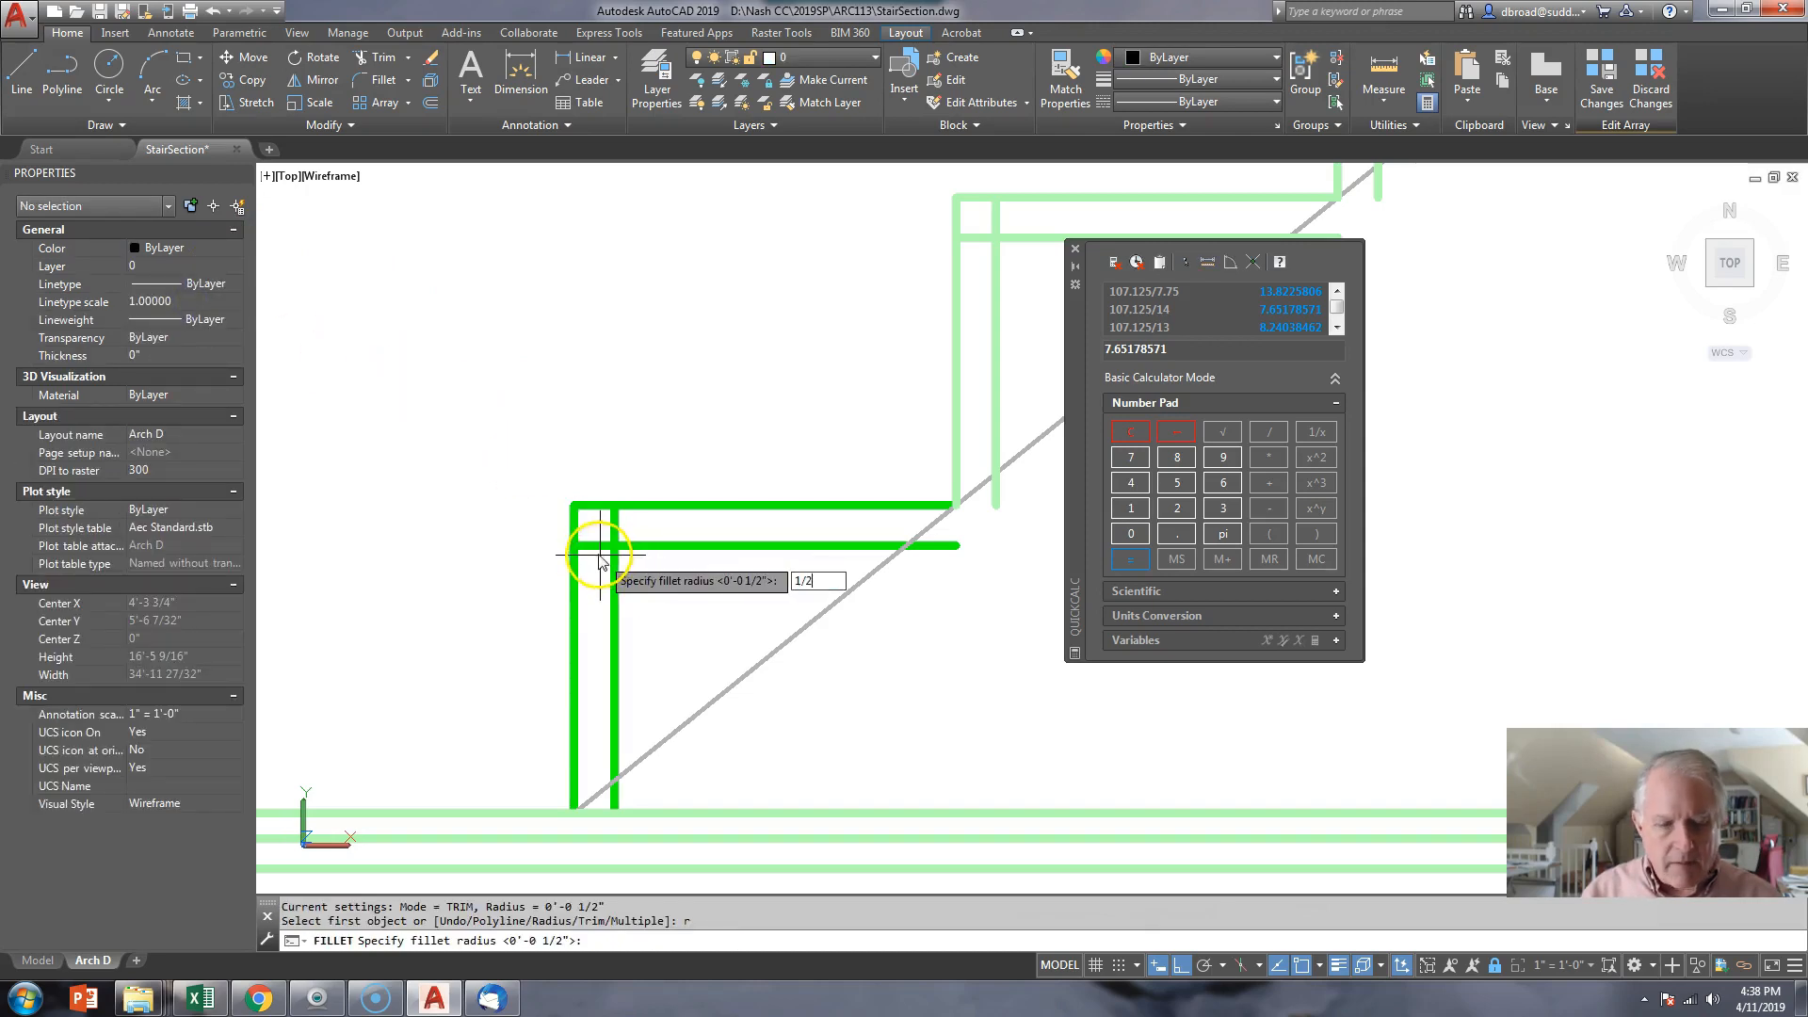
key("Return")
left_click(594, 546)
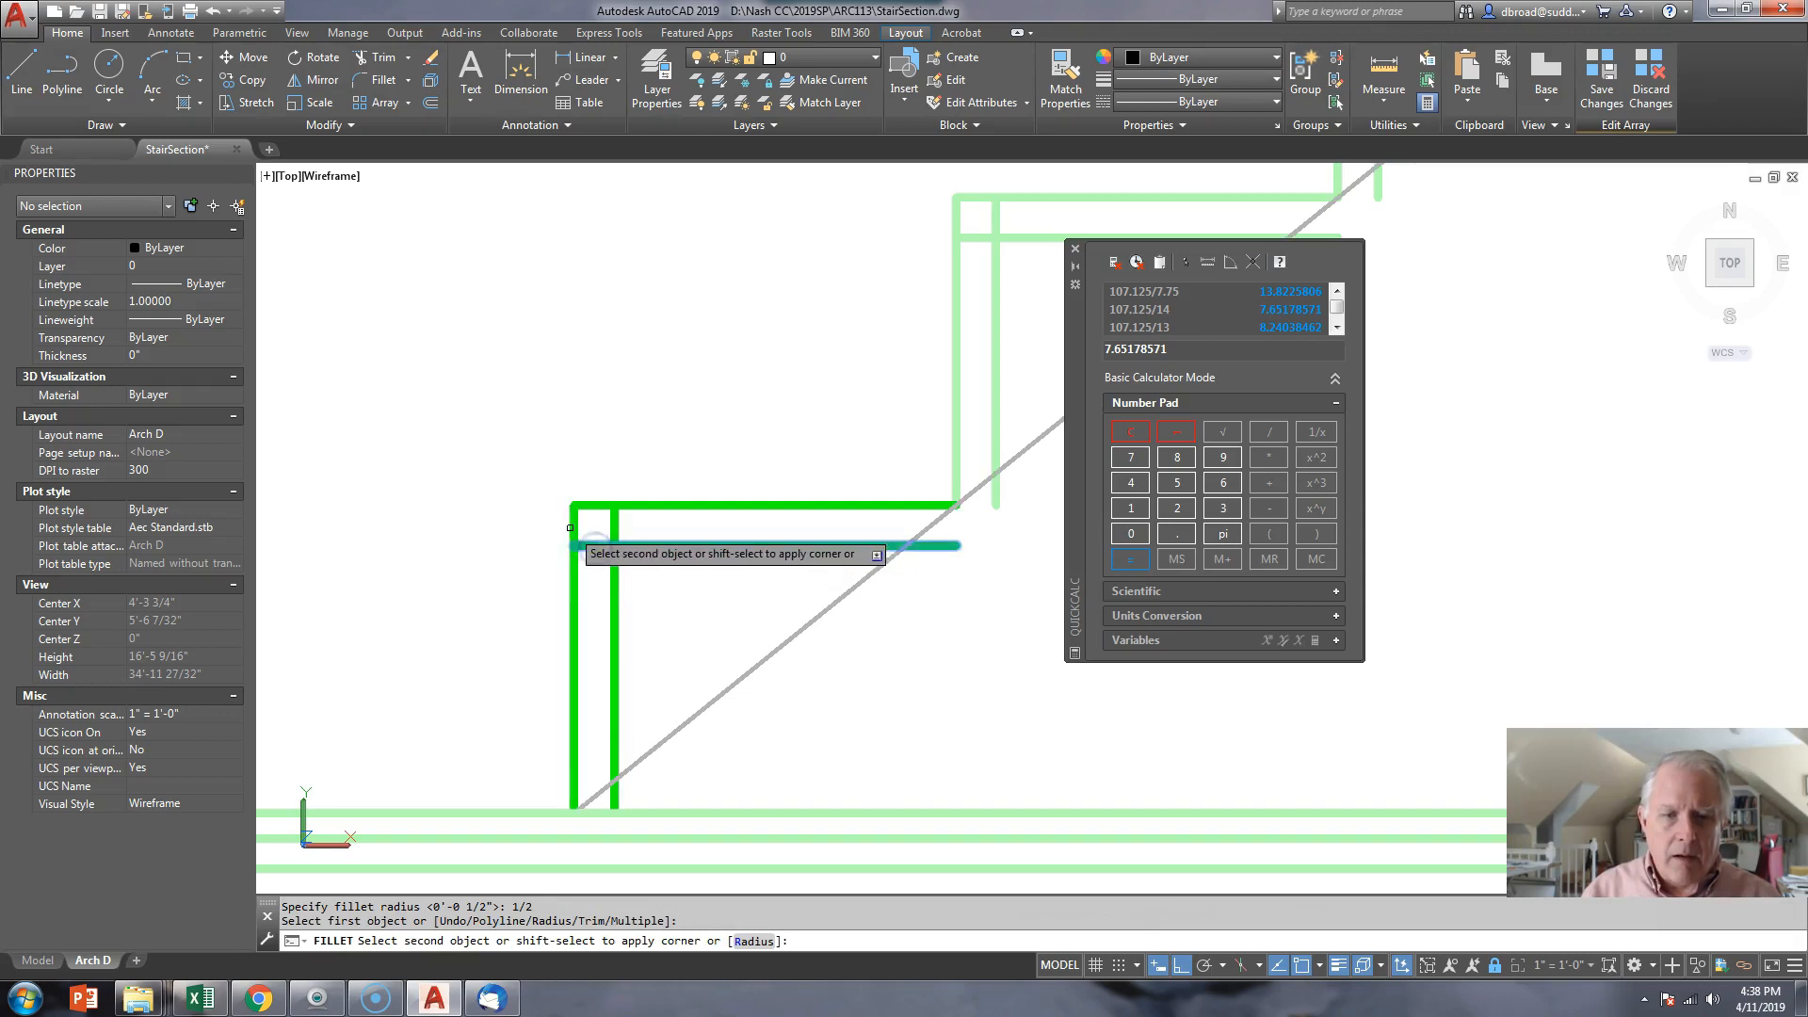
left_click(574, 525)
scroll(574, 525, "up", 4)
key("Return")
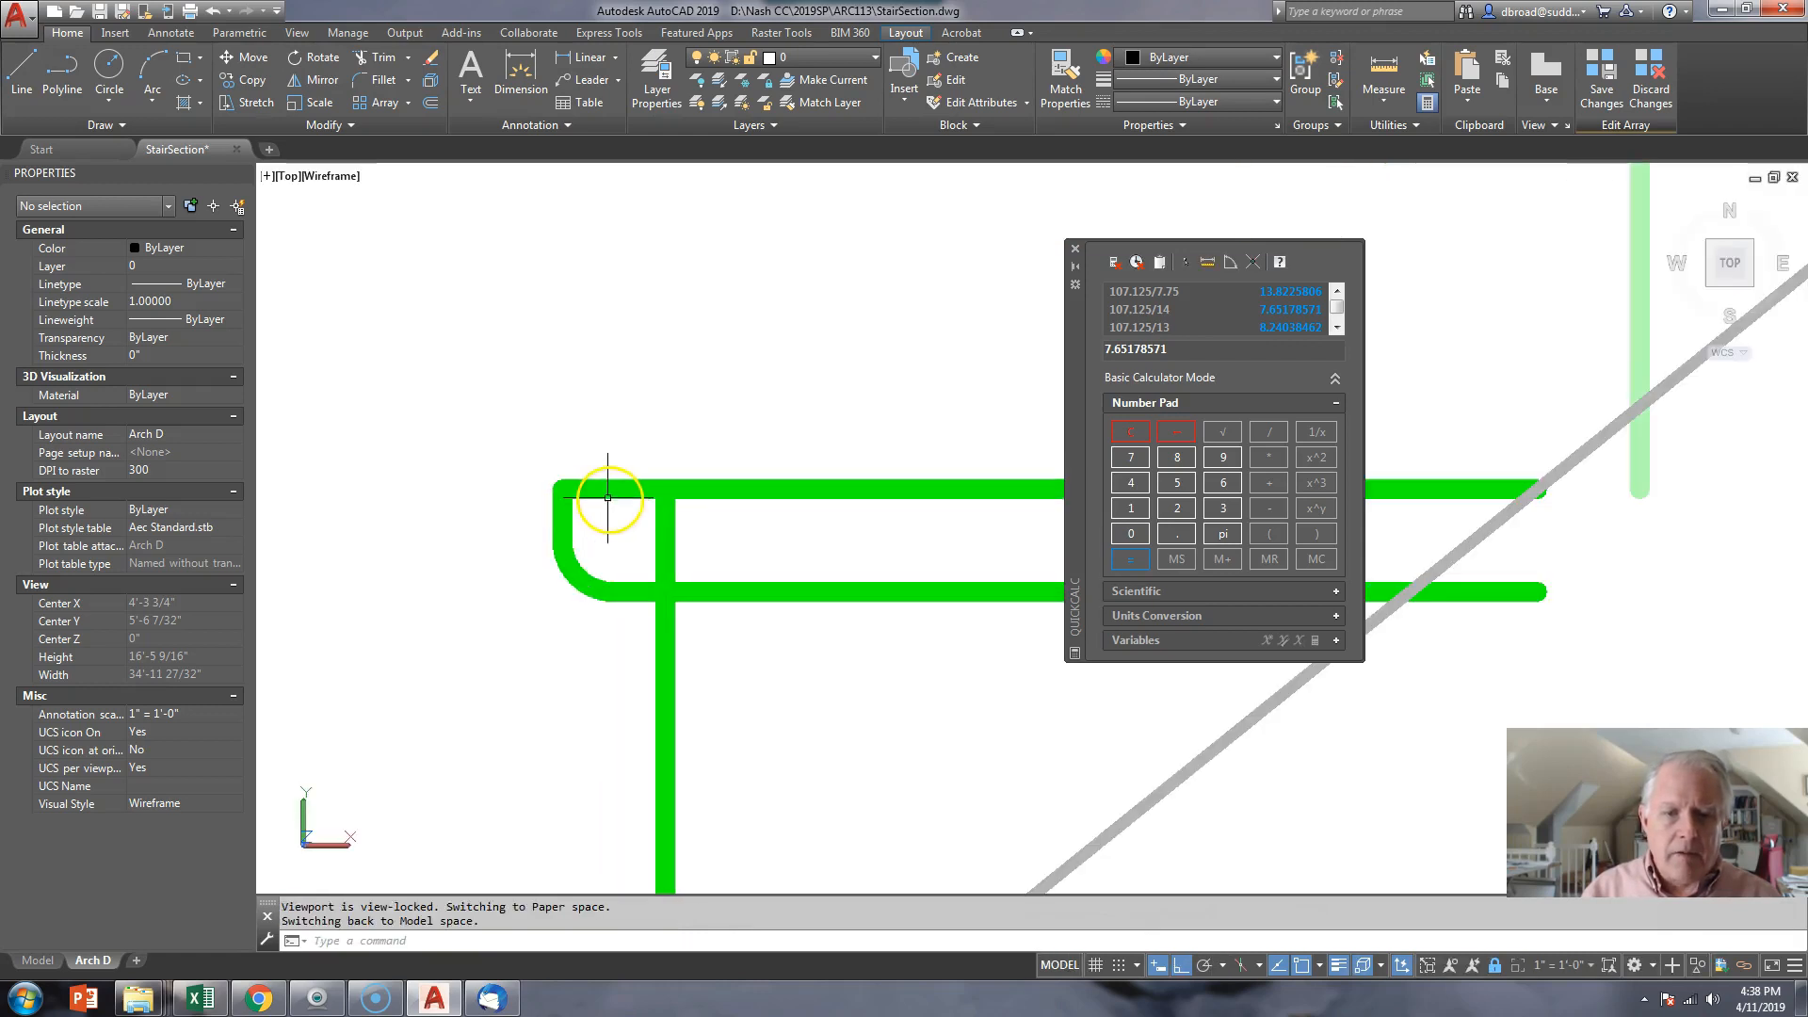
left_click(629, 489)
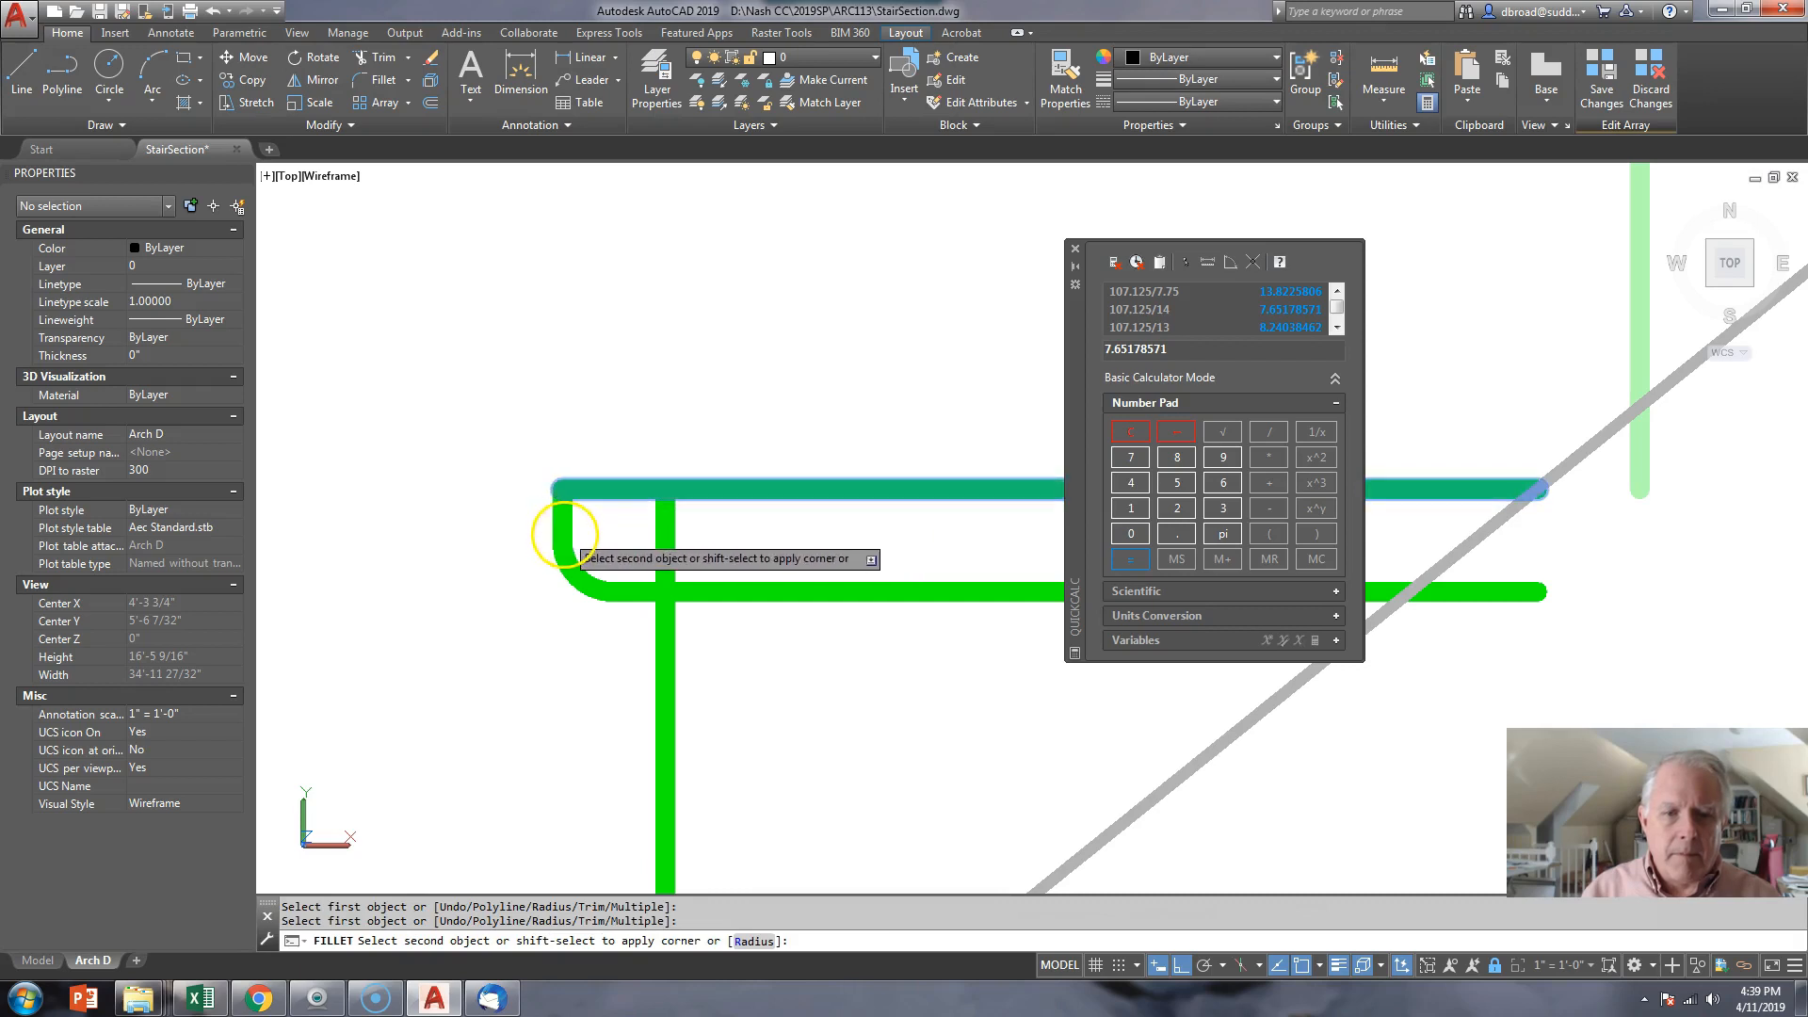
left_click(562, 536)
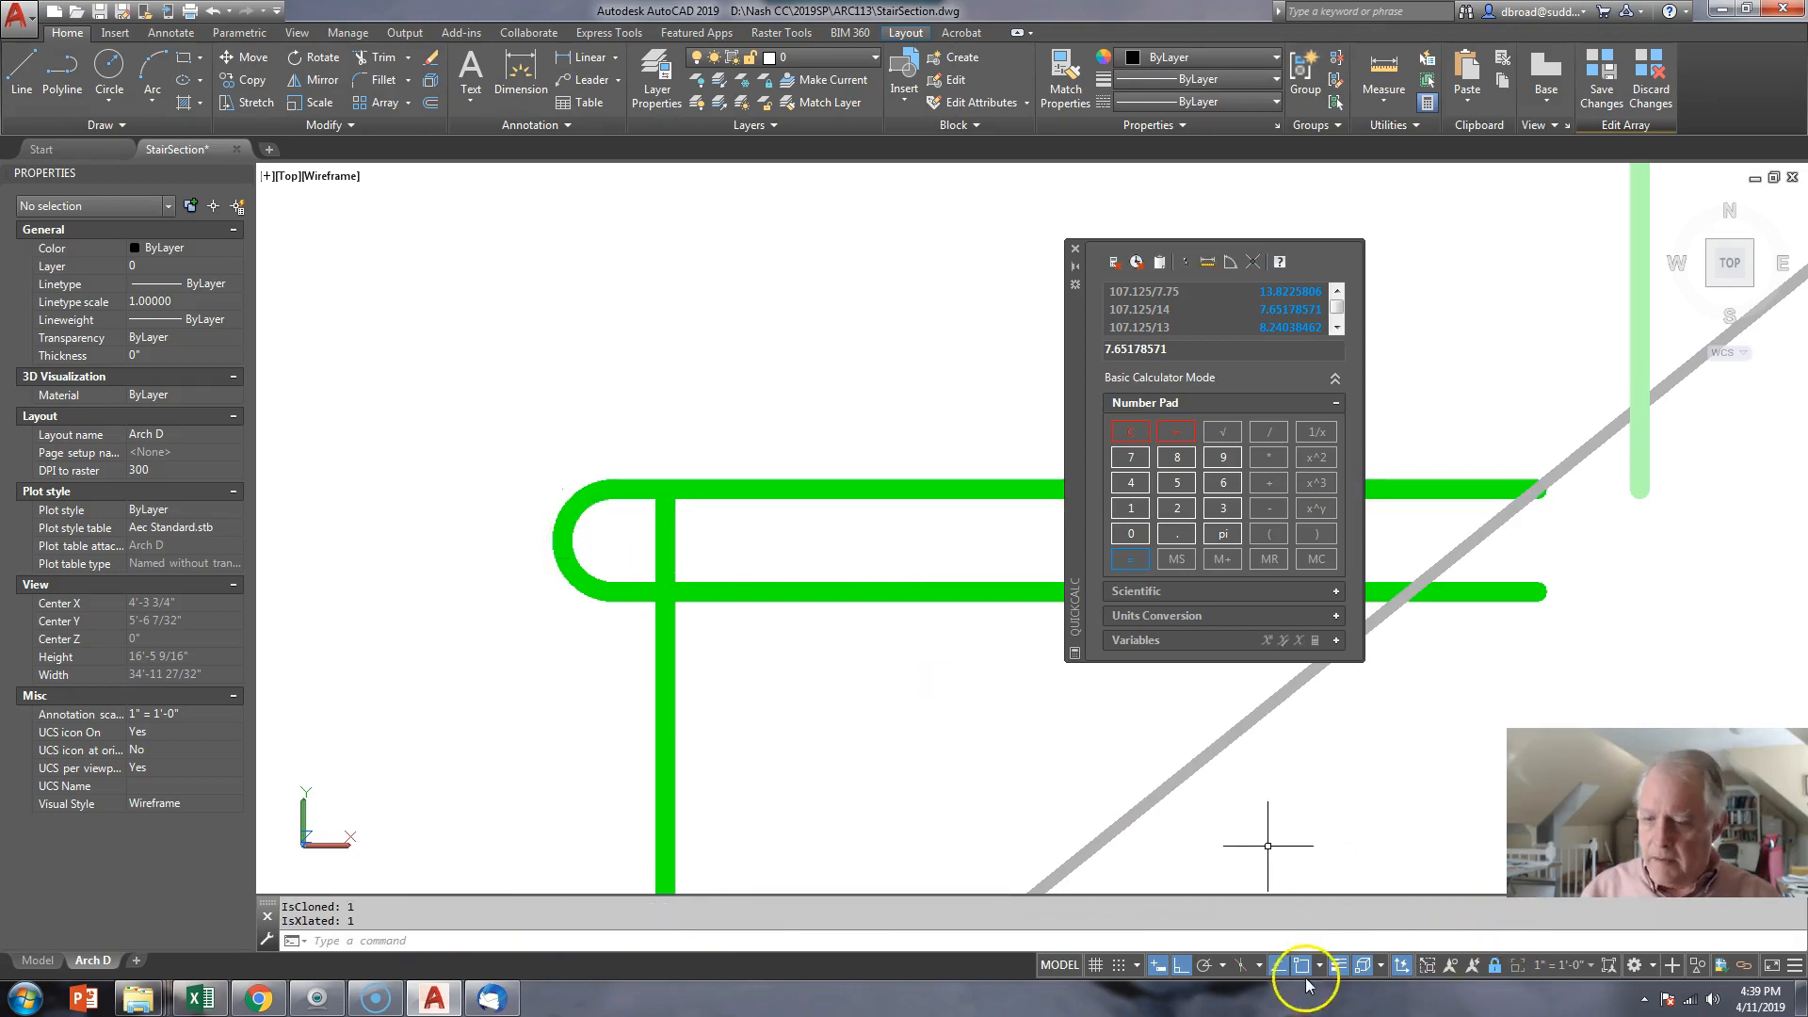
- Turn off lineweight display and trim away the riser line's portion between the two tread lines
left_click(1347, 964)
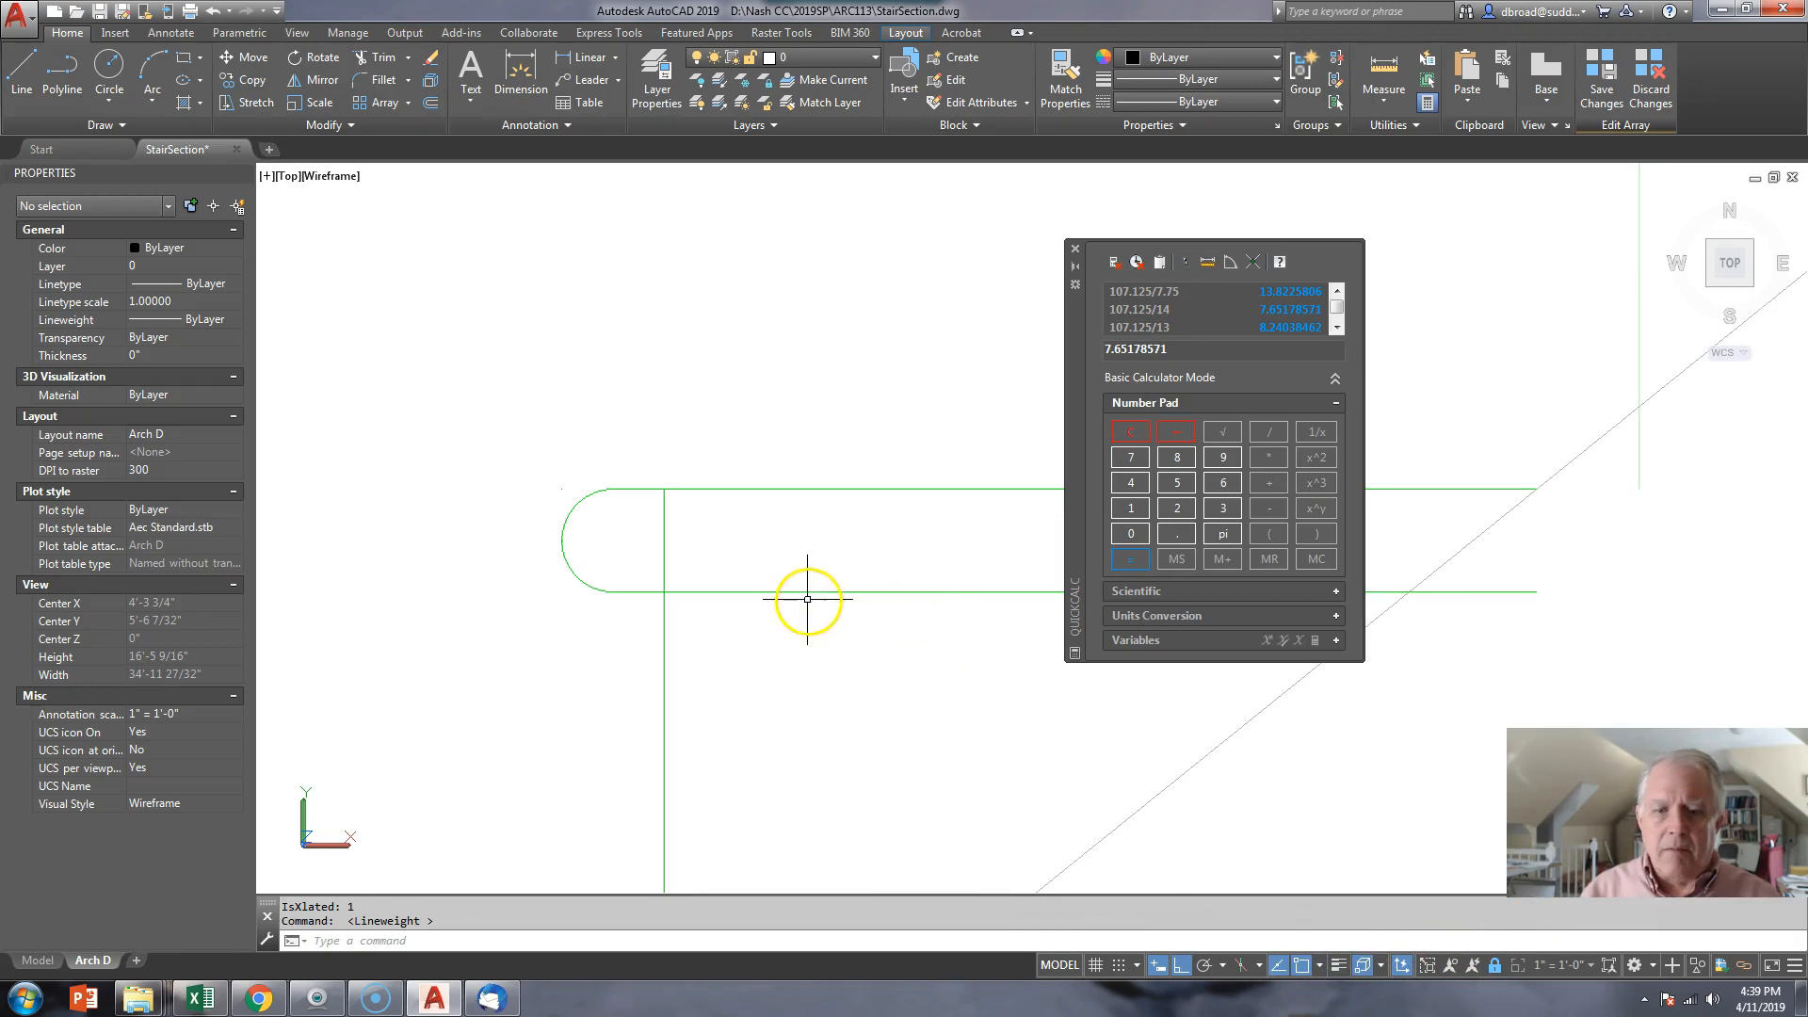
type("tr")
key("Return")
key("Return")
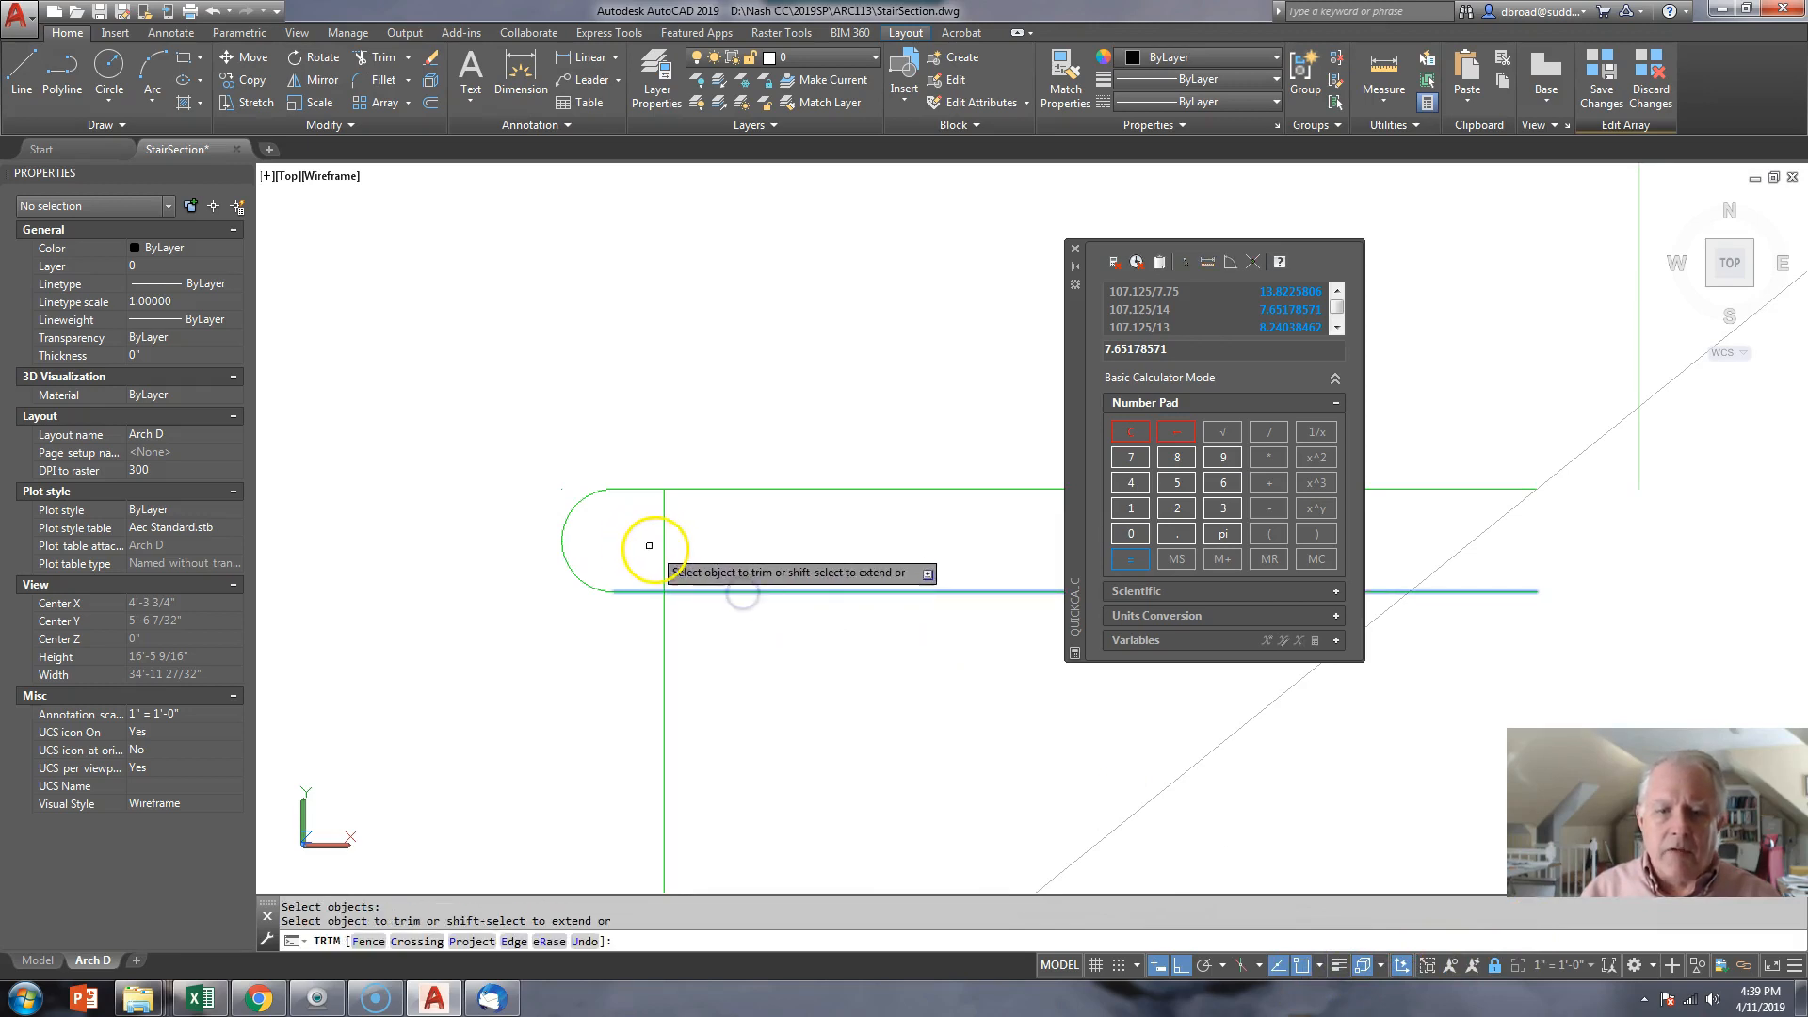
left_click(664, 542)
key("Return")
- Offset the trimmed riser line 3/4 inch toward the inside of the step to give the riser board its thickness
scroll(709, 555, "down", 3)
middle_click_drag(809, 594, 669, 524)
type("o")
key("Return")
type("3/")
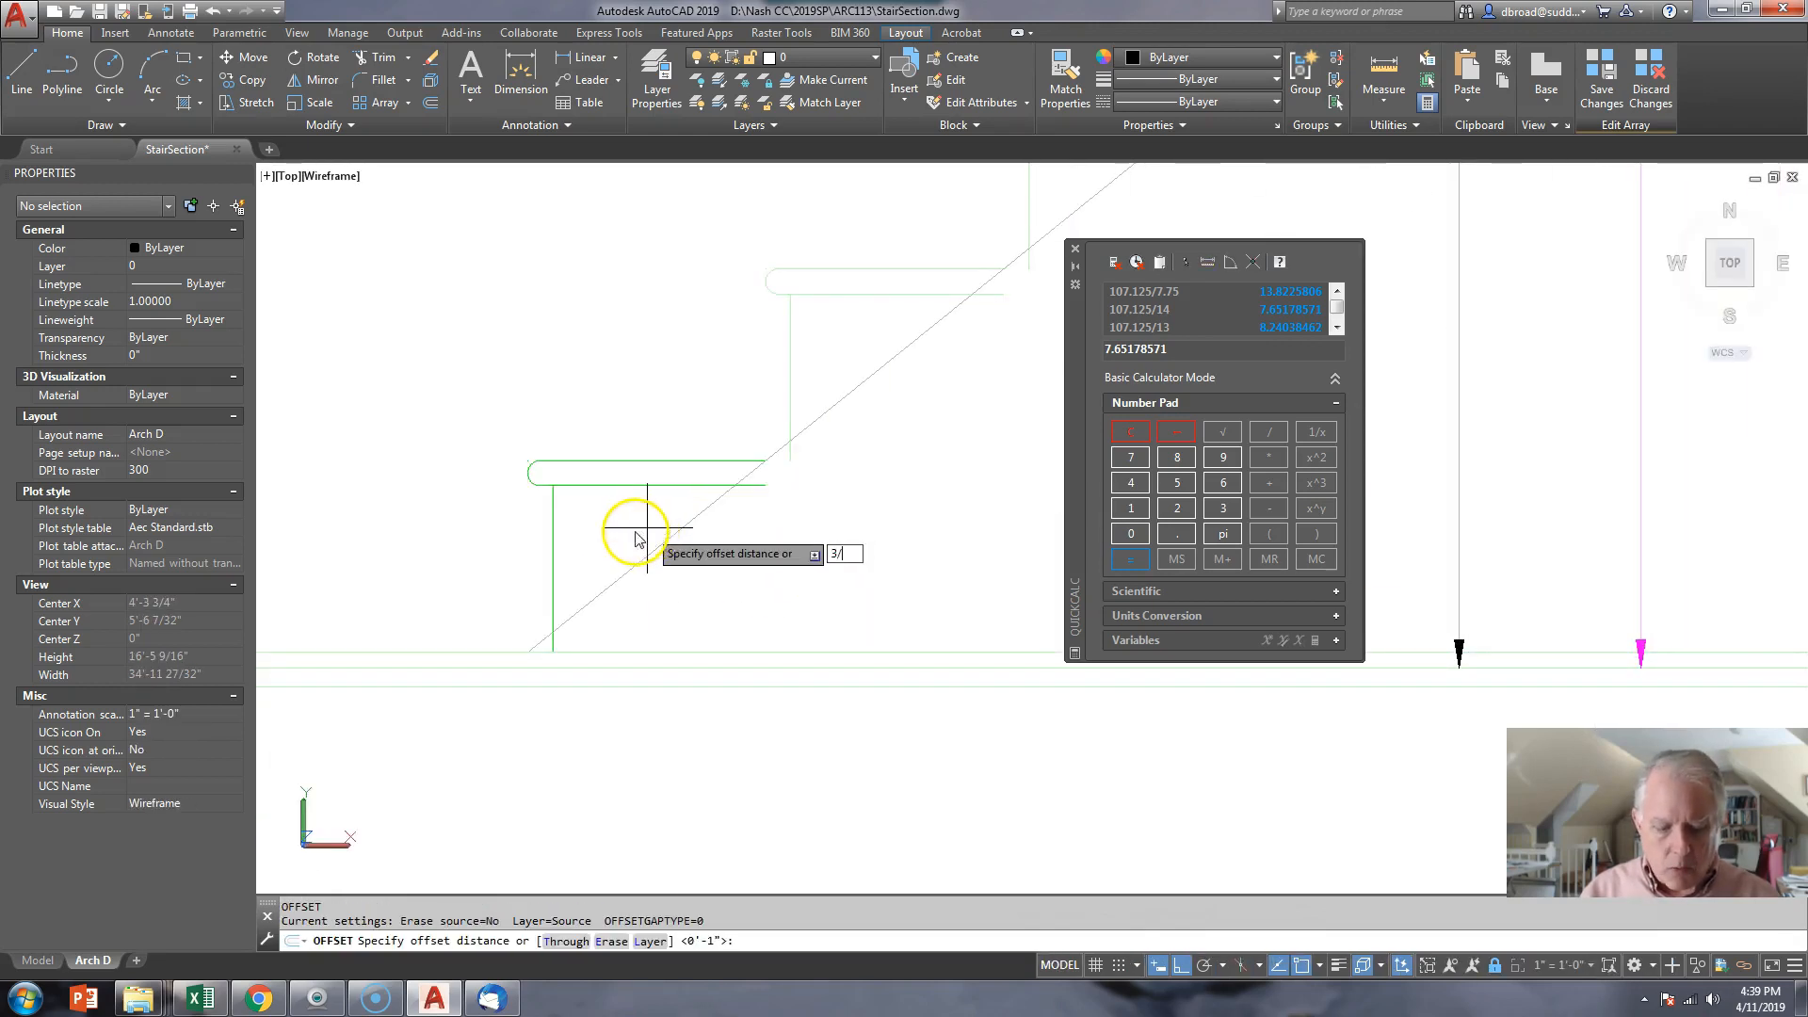
type("4")
key("Return")
left_click(553, 538)
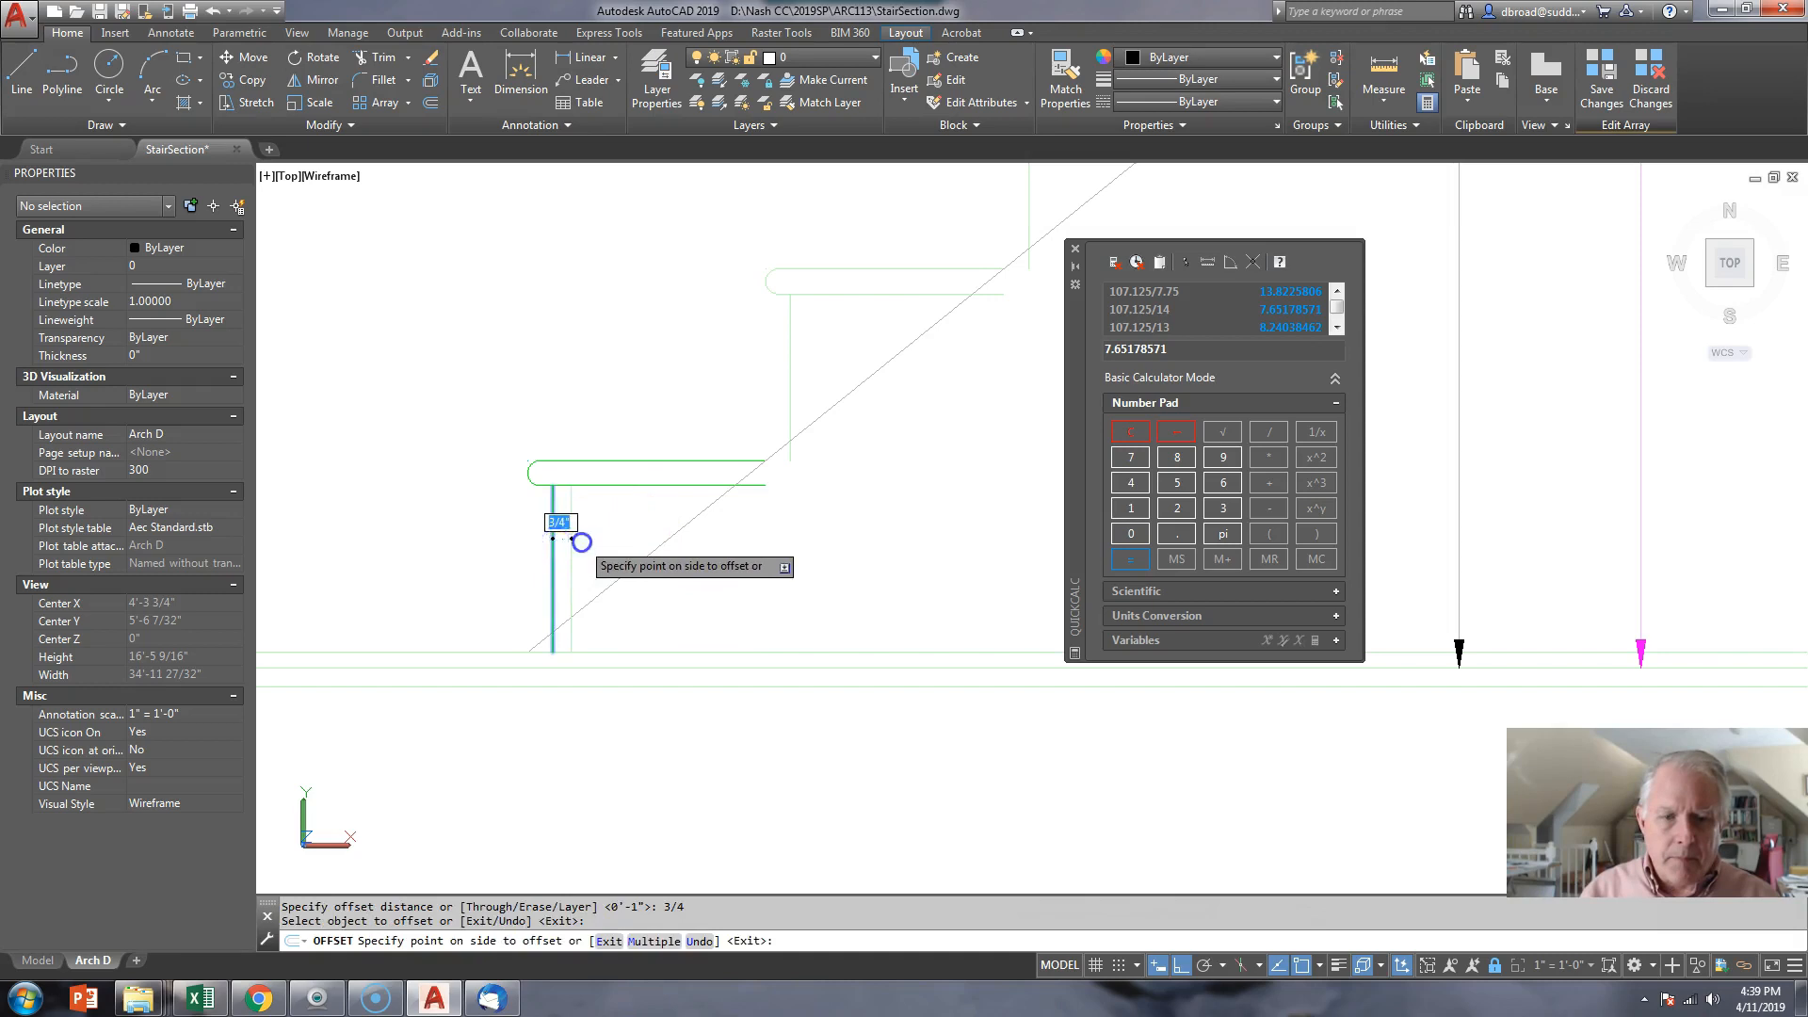
left_click(581, 543)
key("Return")
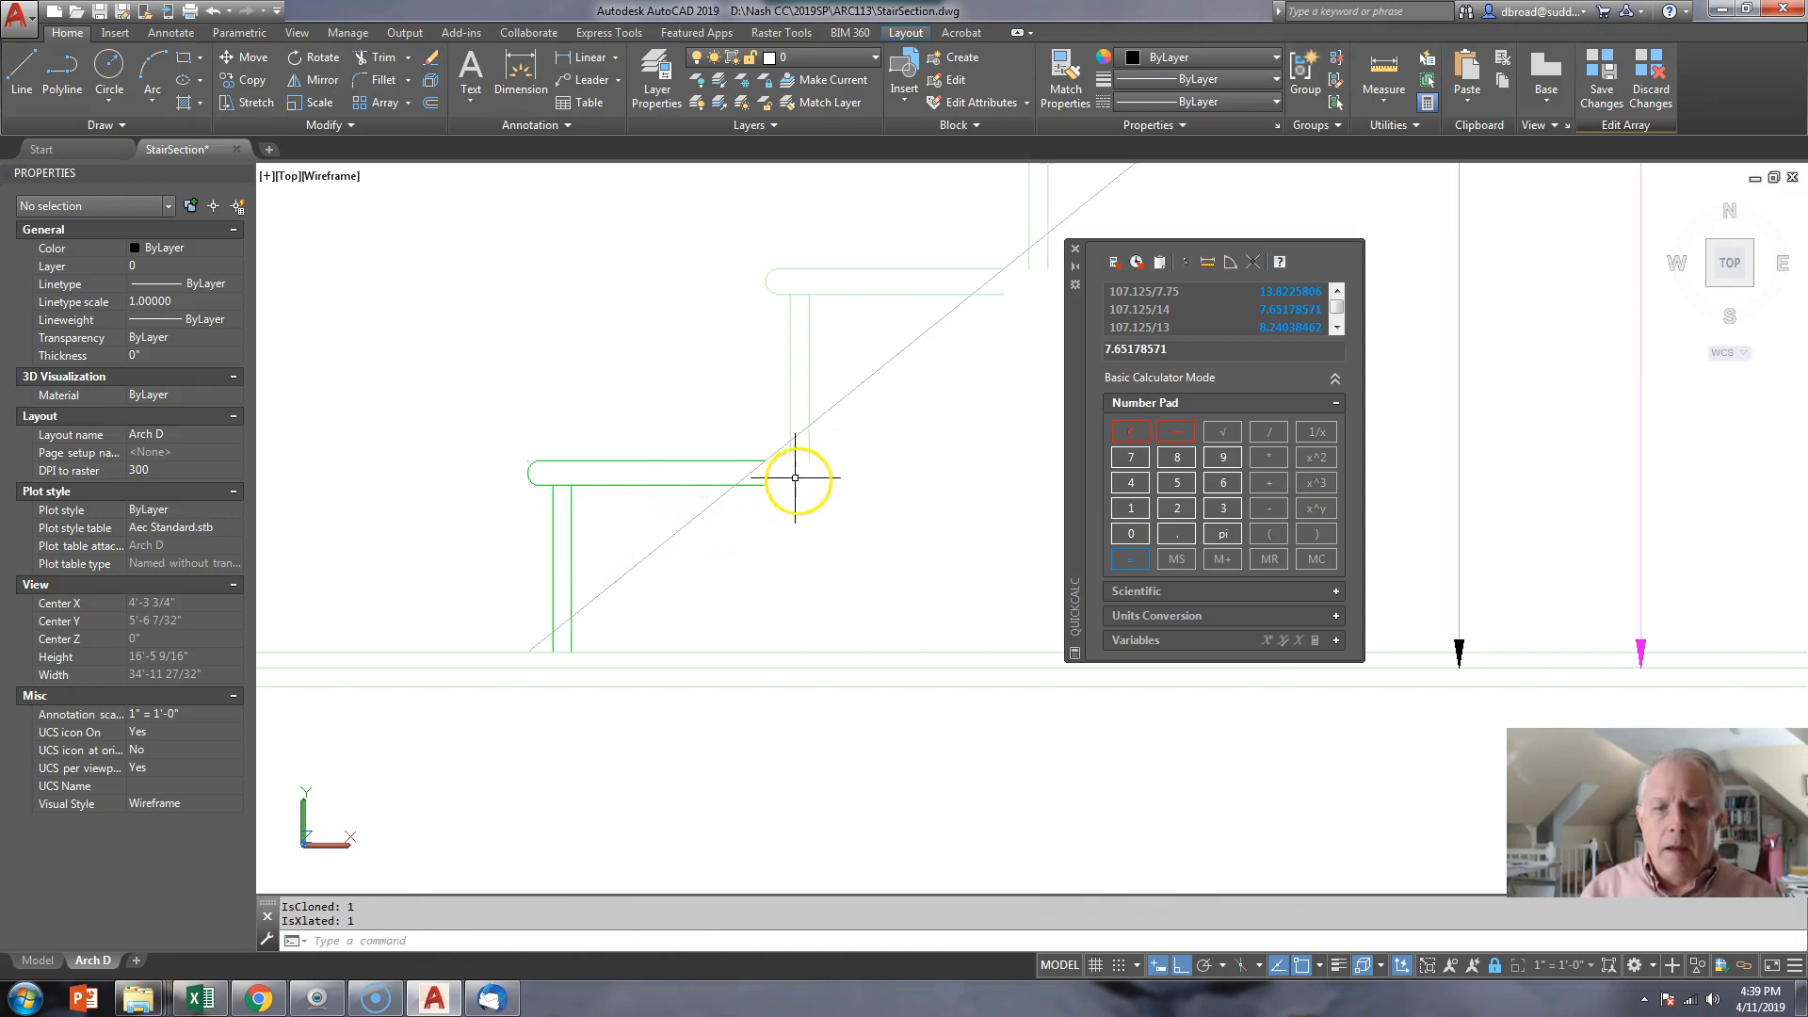
- Stretch the back ends of both tread lines horizontally to the front face of the next riser
type("s")
key("Return")
left_click(775, 518)
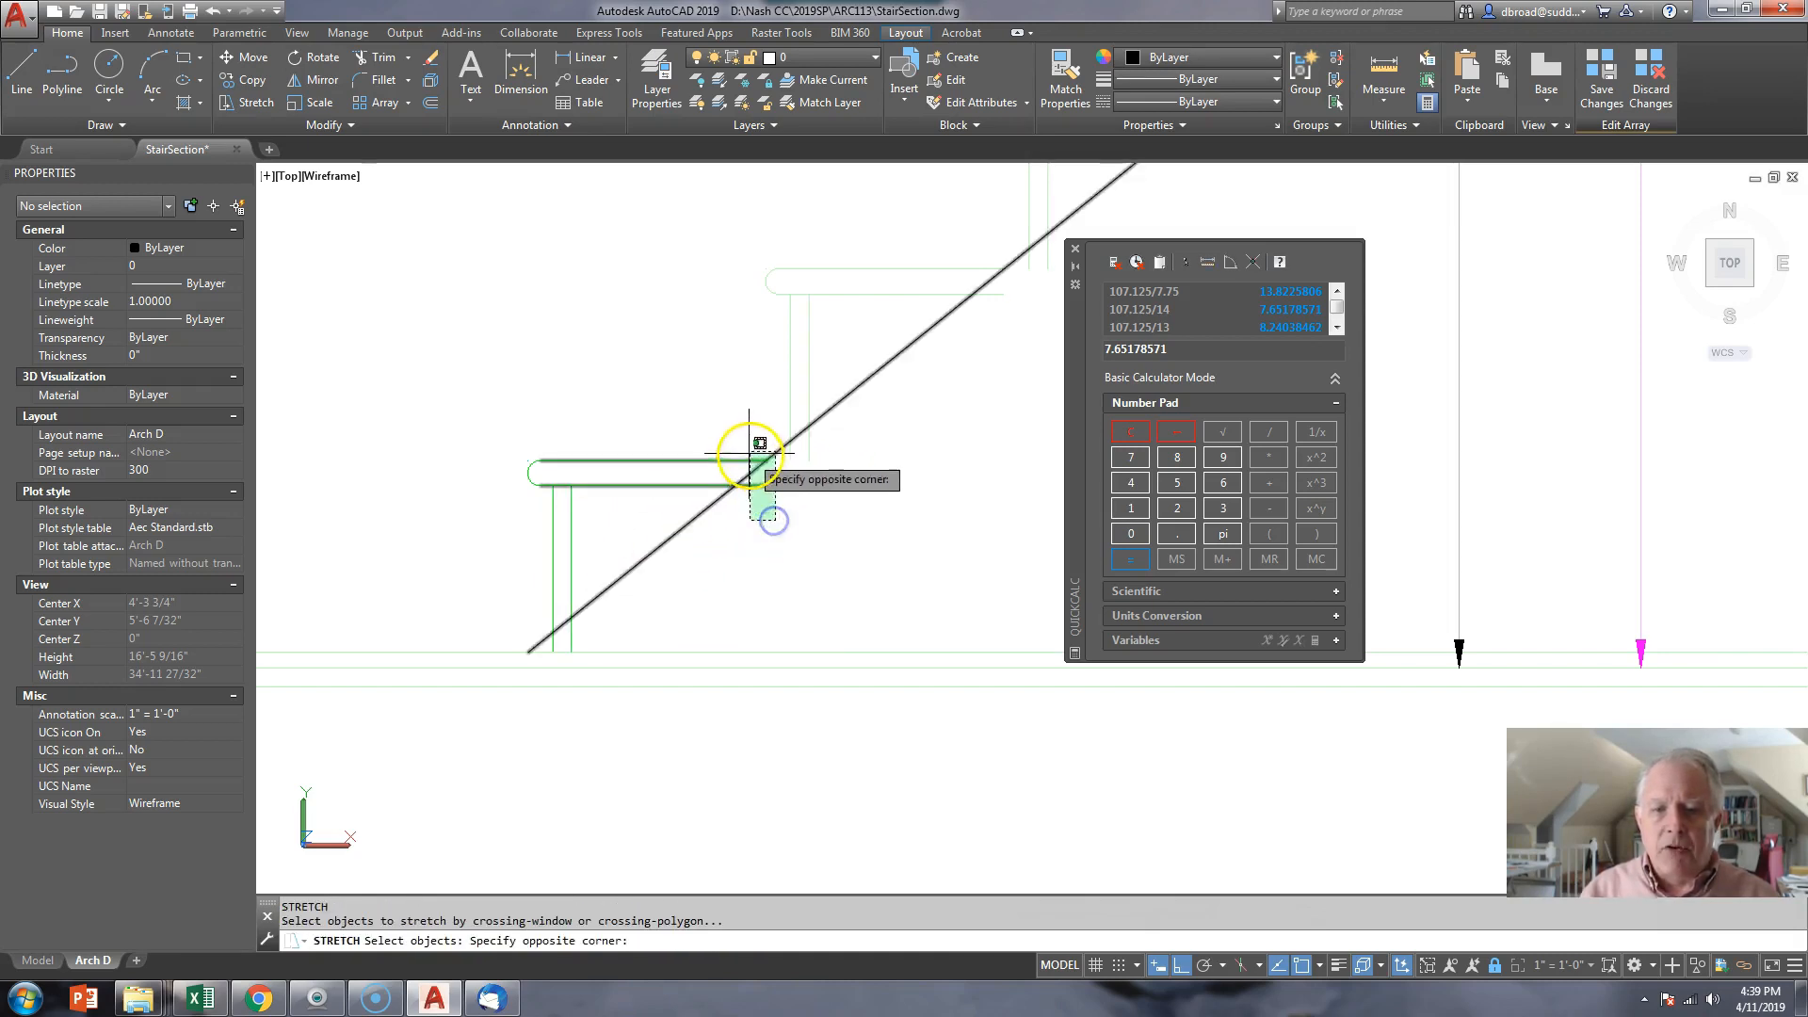
left_click(747, 452)
scroll(776, 460, "up", 2)
key("Return")
left_click(756, 461)
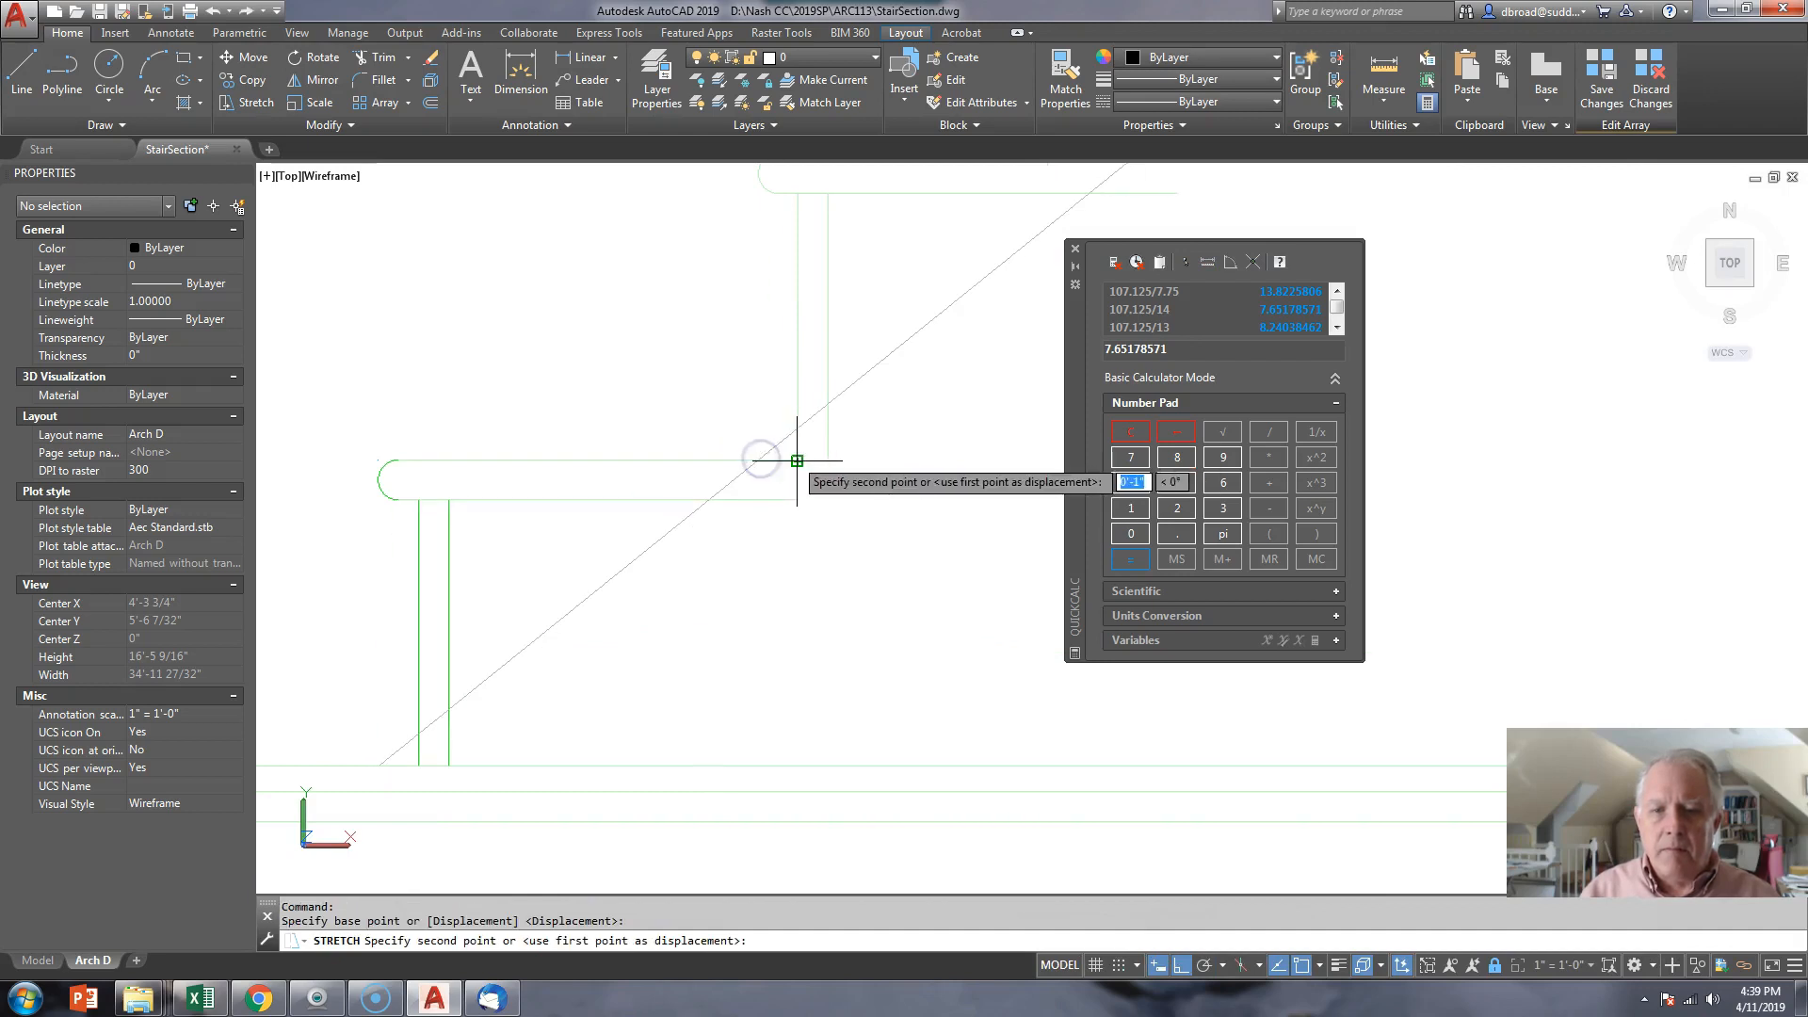
left_click(794, 458)
- Stretch the lower ends of both riser lines straight down past the uppermost floor line
scroll(581, 663, "up", 2)
type("s")
key("Return")
left_click(541, 789)
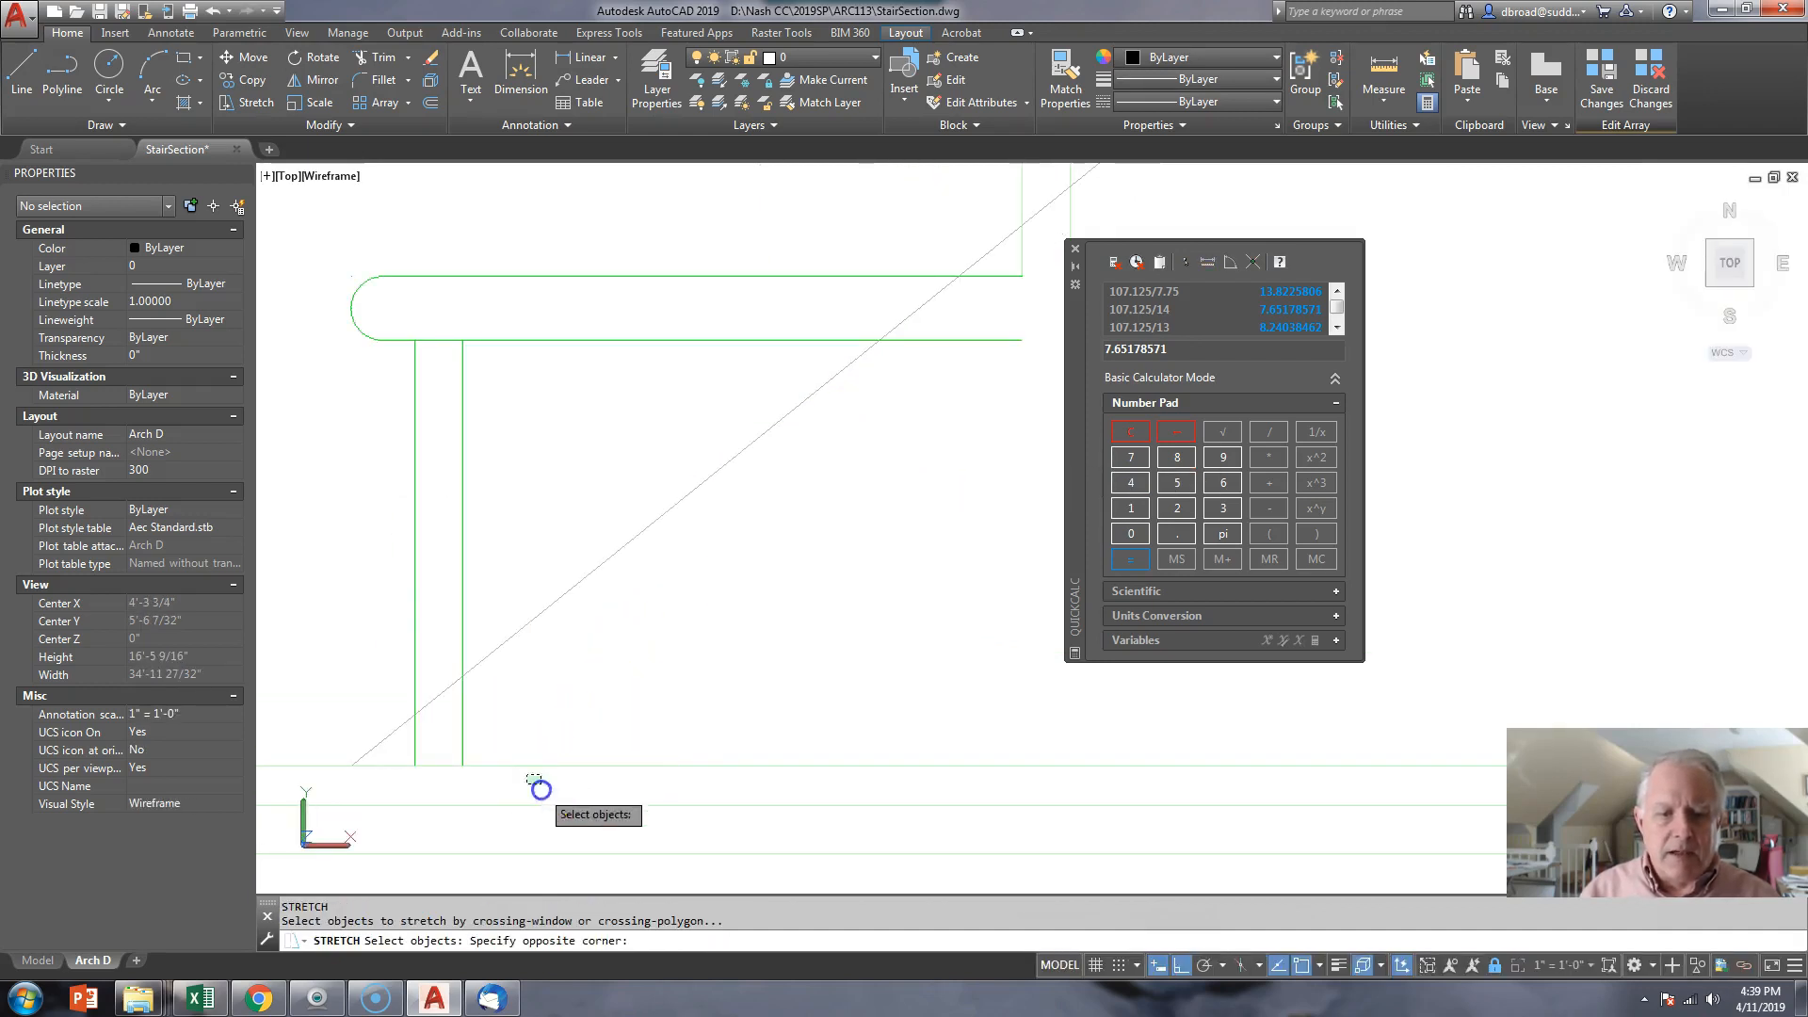
left_click(397, 752)
key("Return")
left_click(654, 638)
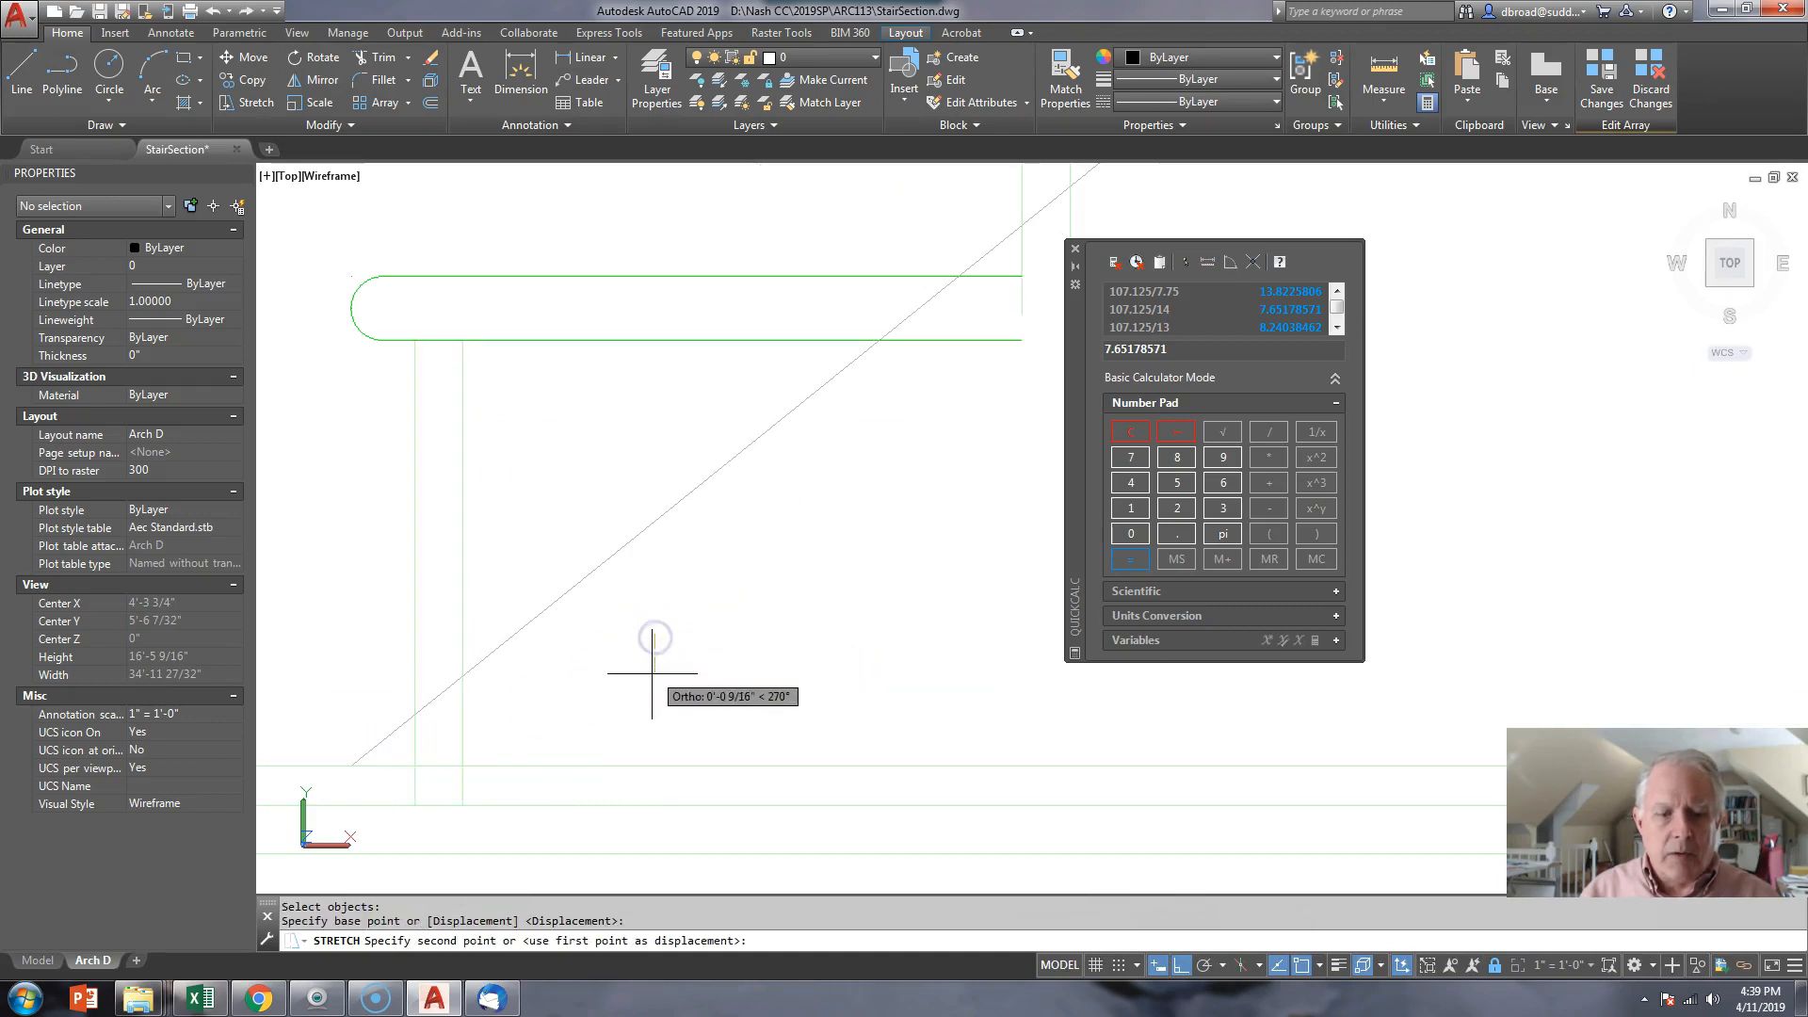
left_click(651, 674)
- Close the riser board's lower end with a line between its two faces and save the array edits
type("l")
key("Return")
left_click(415, 831)
left_click(461, 830)
key("Escape")
key("Escape")
middle_click_drag(559, 720, 671, 593)
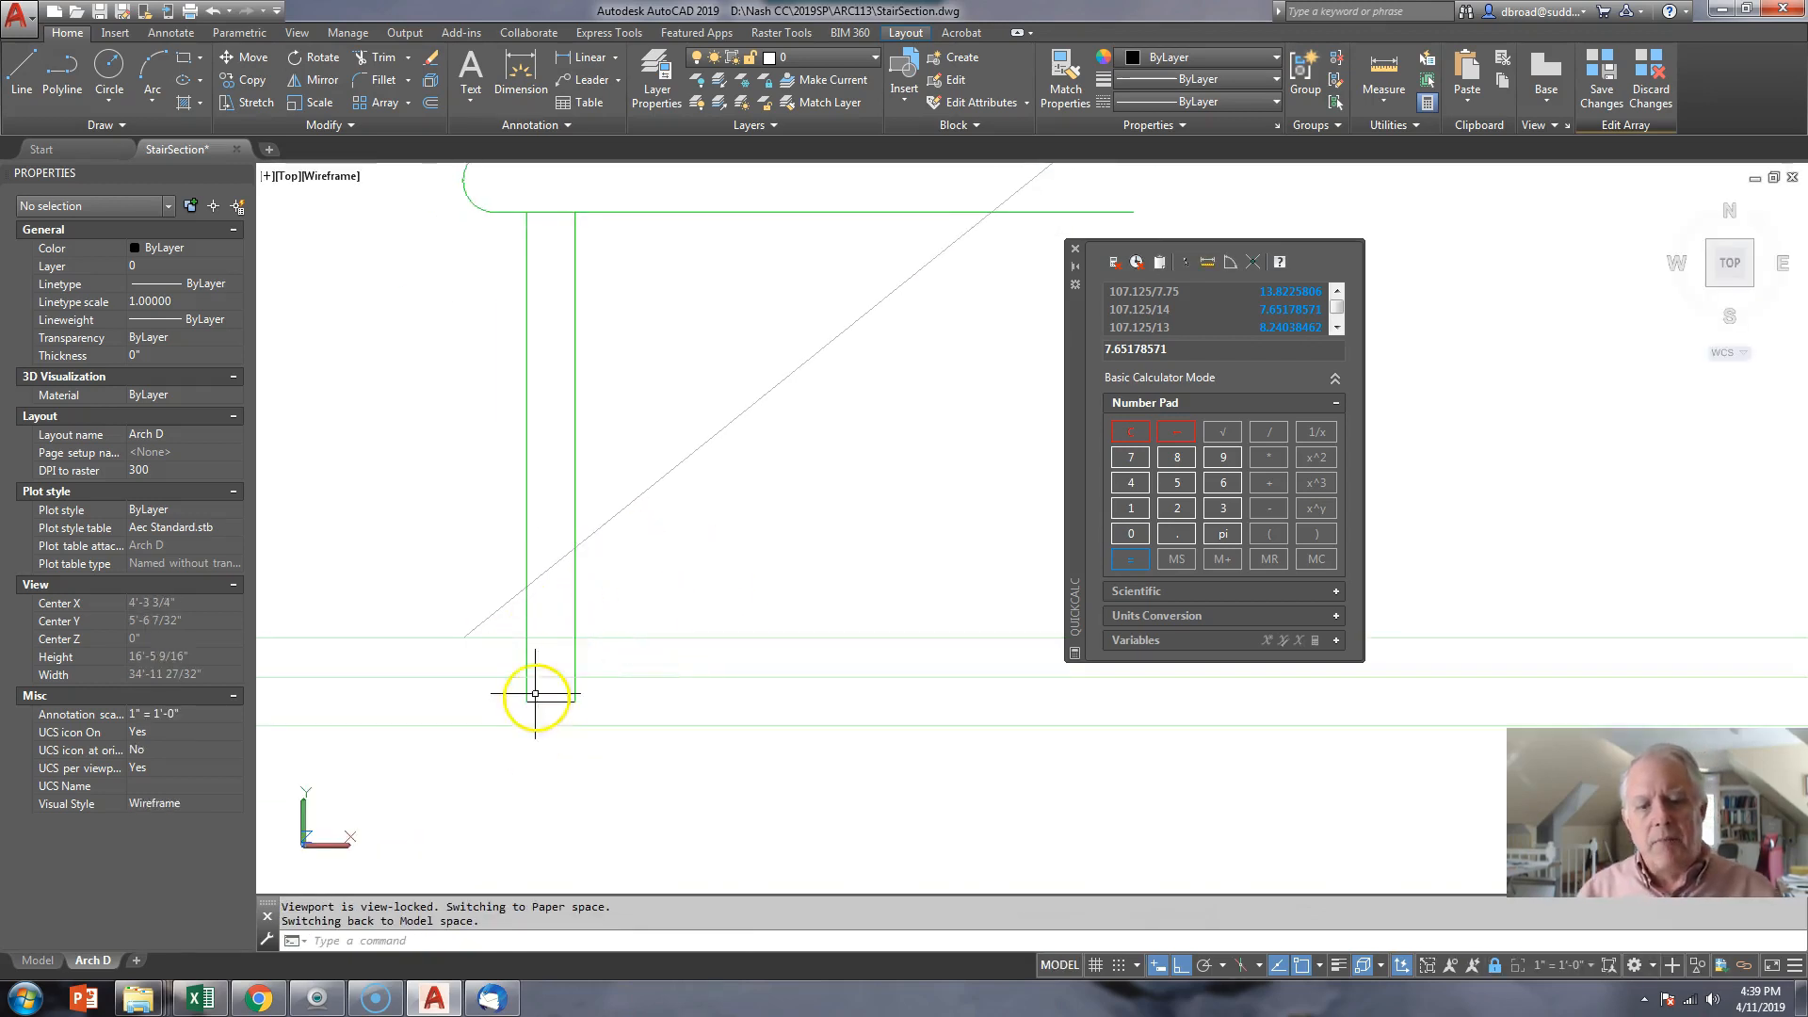
scroll(565, 628, "down", 5)
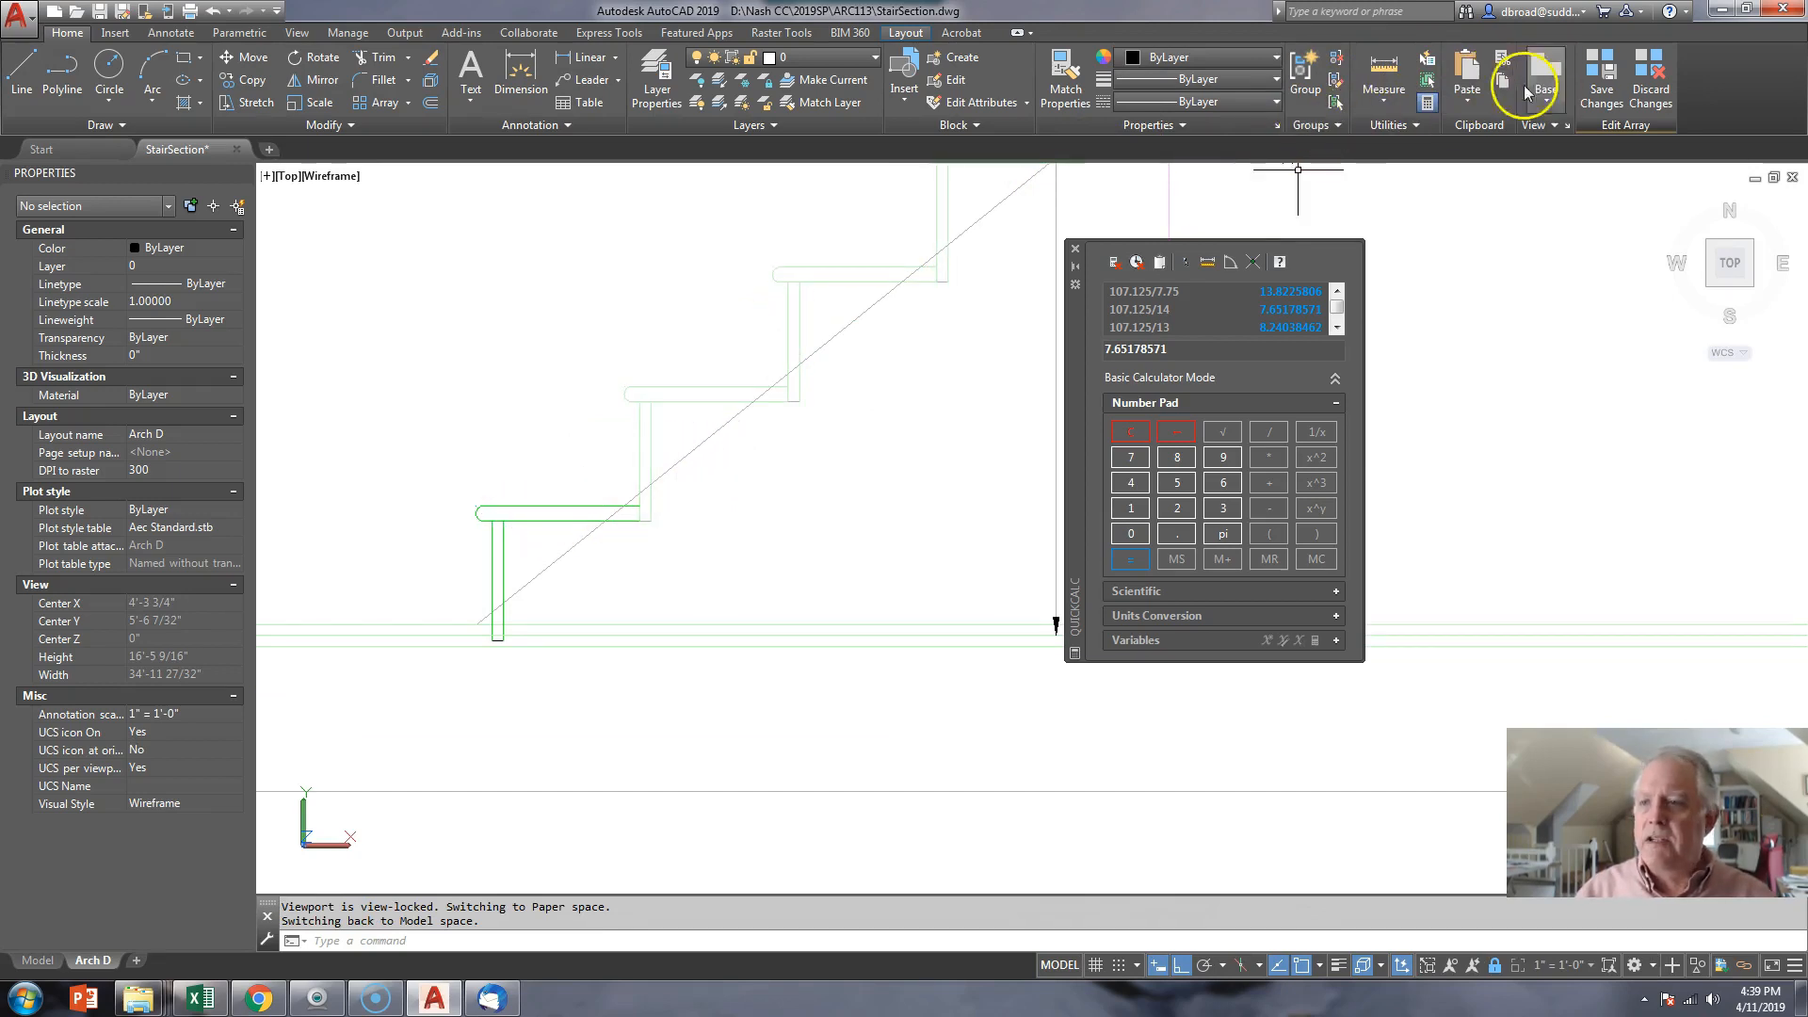
left_click(1598, 83)
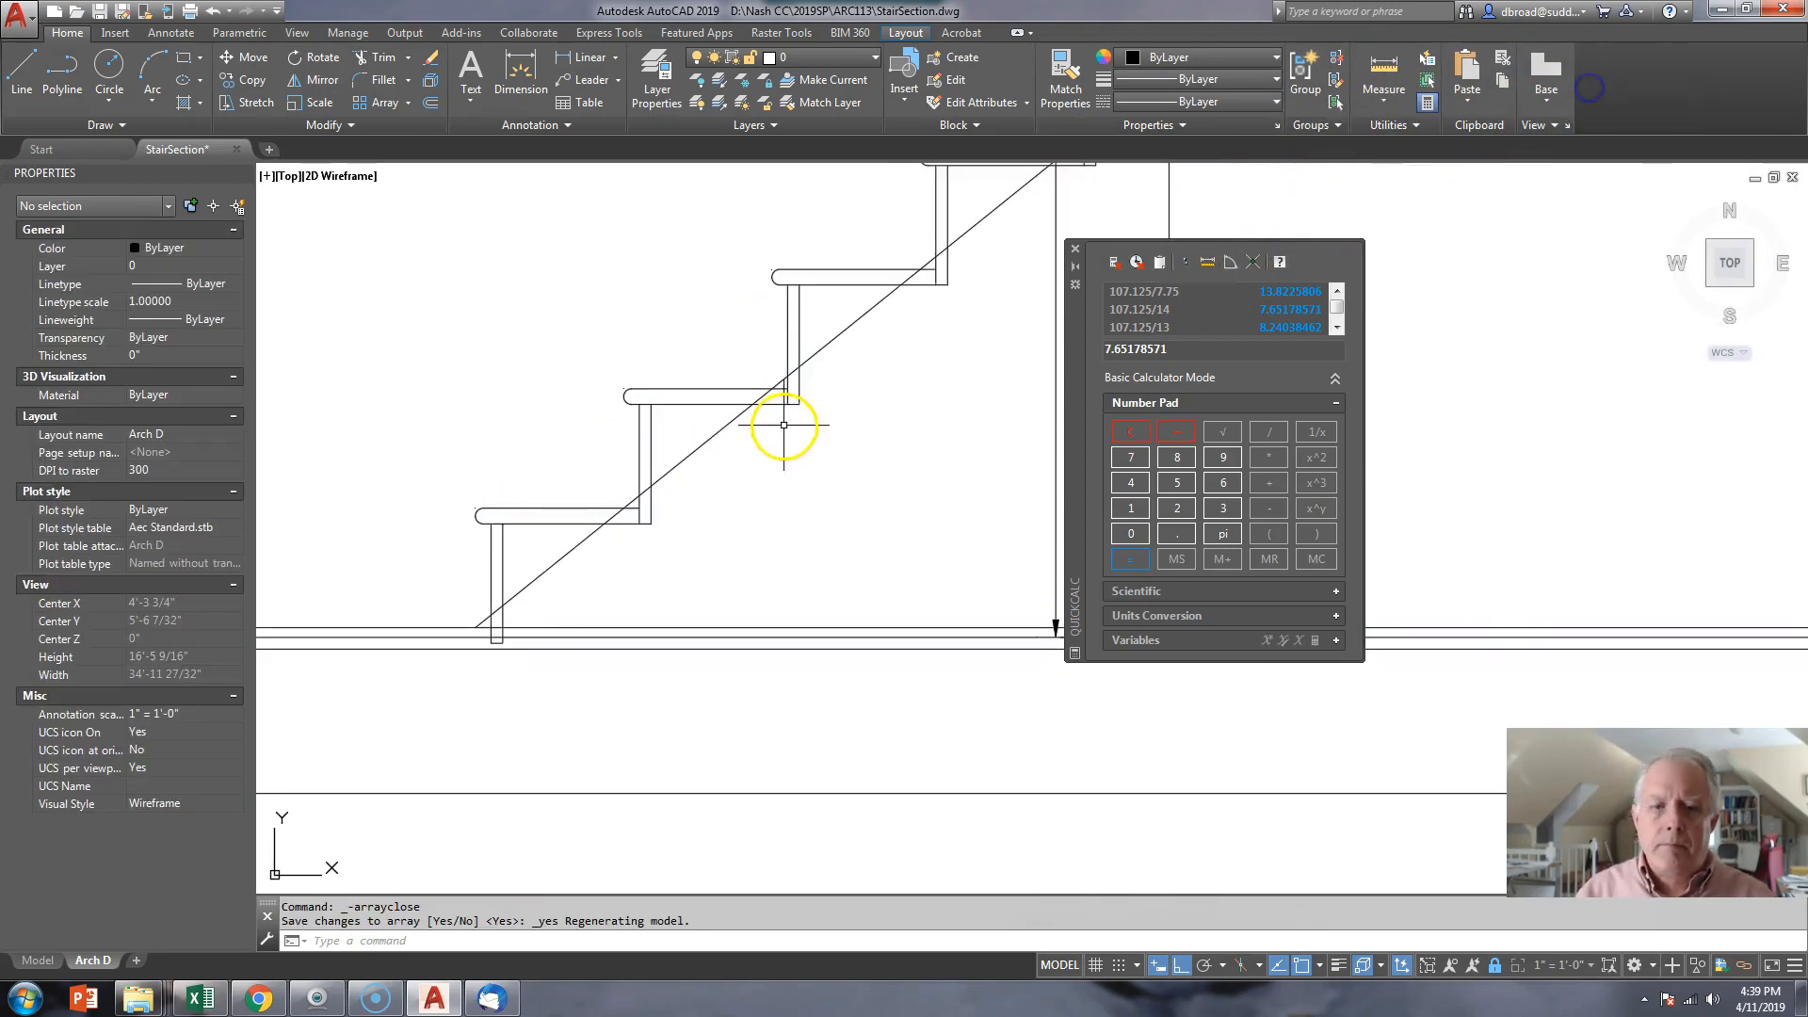
- Offset the array's path line through the first riser's upper back corner at the tread underside
scroll(457, 517, "up", 2)
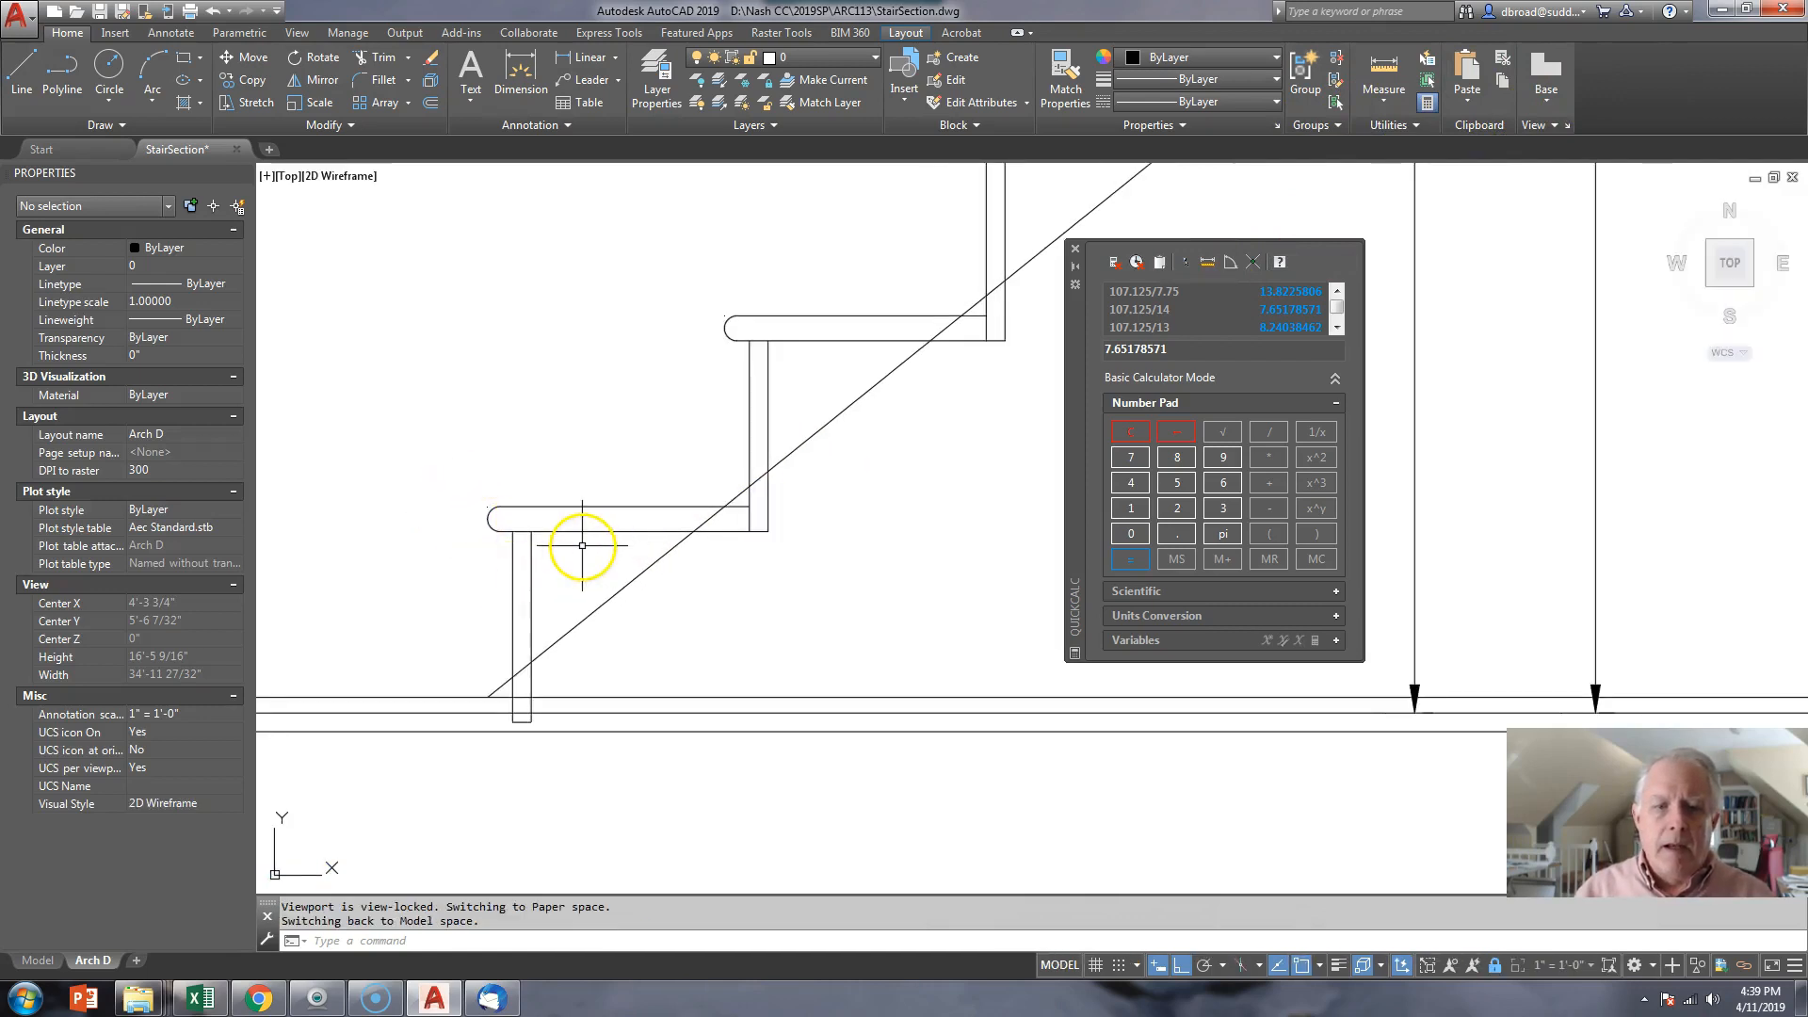
type("o")
key("Return")
type("t")
key("Return")
left_click(611, 596)
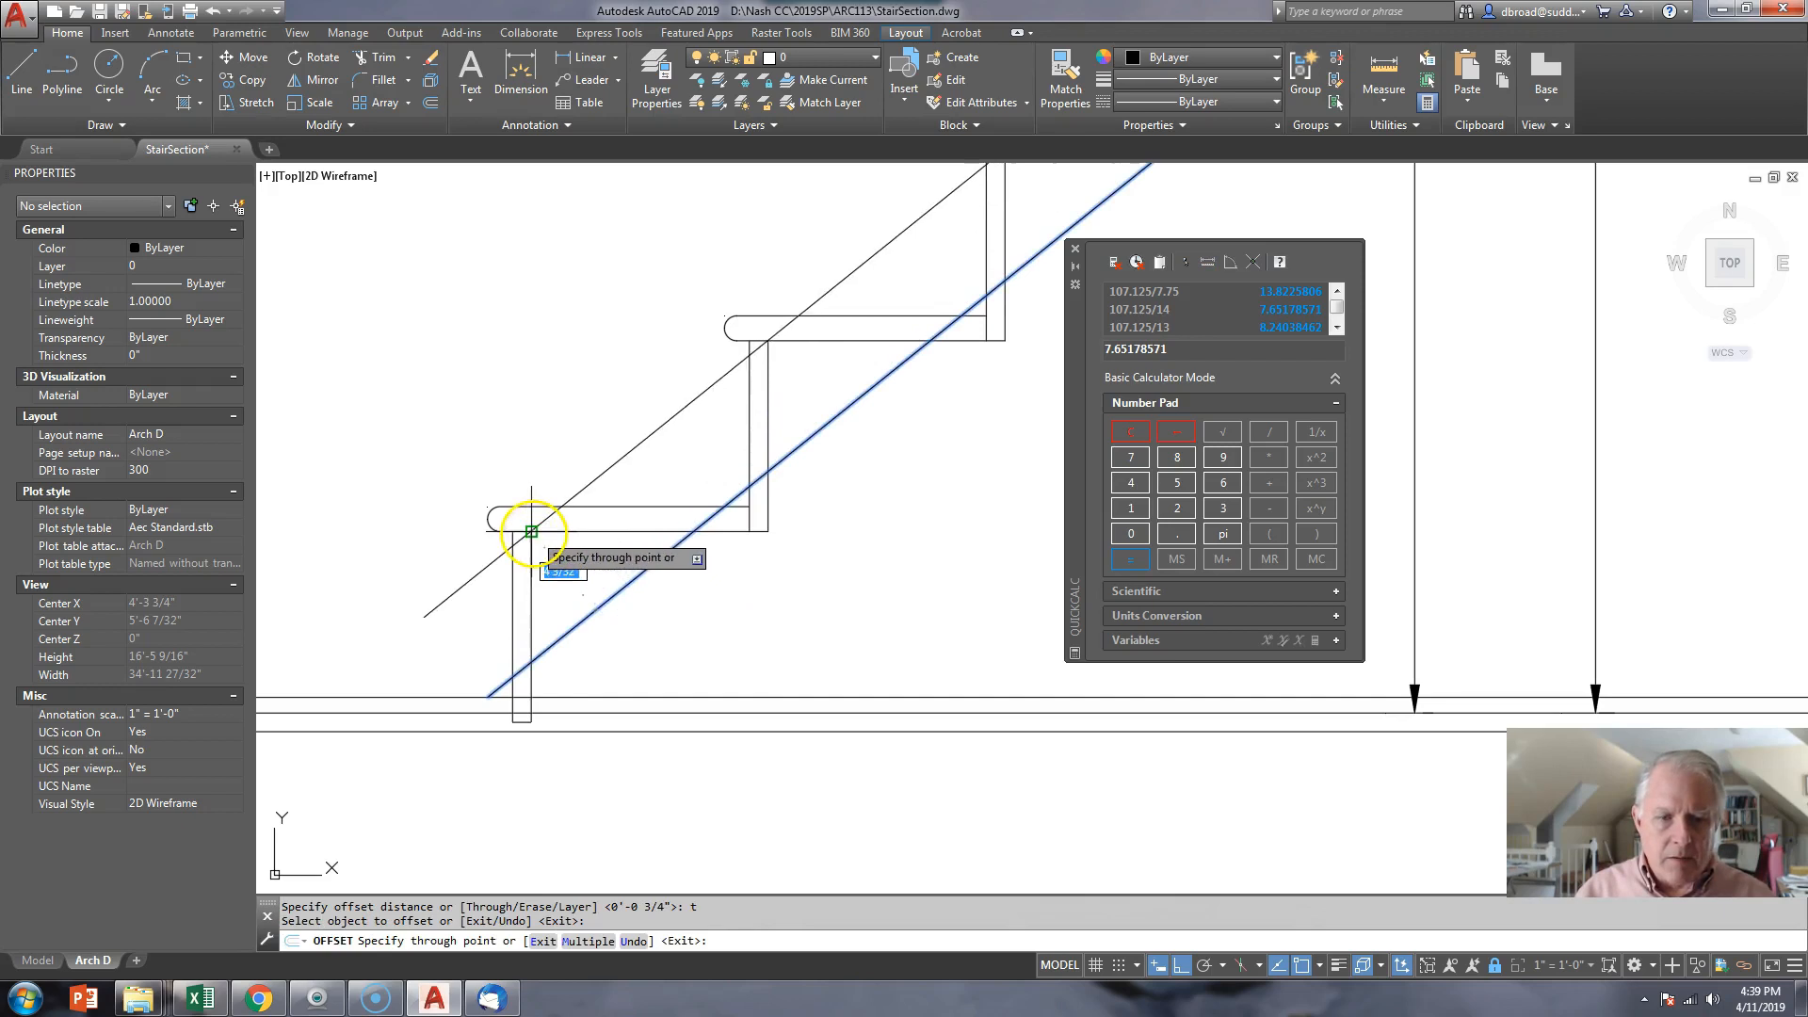
left_click(527, 532)
- Offset the path line again through the node at the first tread's nosing and end the command
left_click(590, 615)
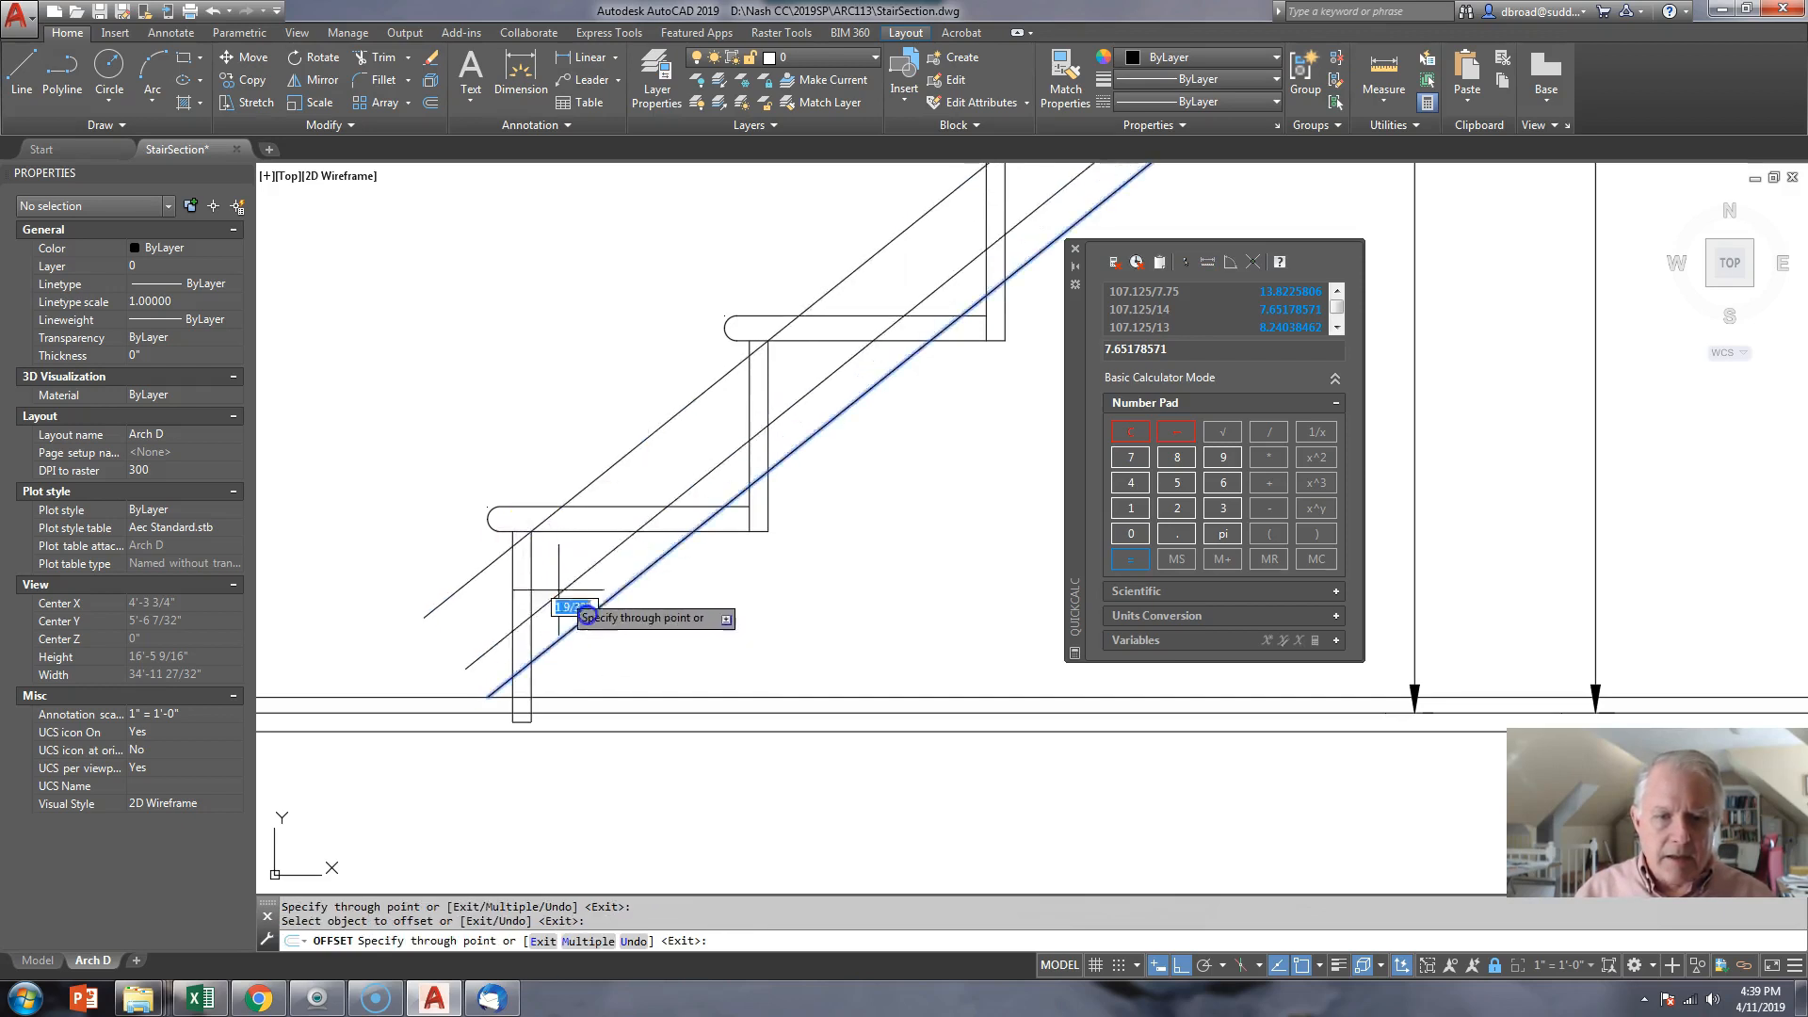
type("nod")
key("Return")
left_click(488, 506)
key("Return")
- Copy the sloped nosing line straight up at distances of 34 and 80 inches
scroll(487, 507, "down", 5)
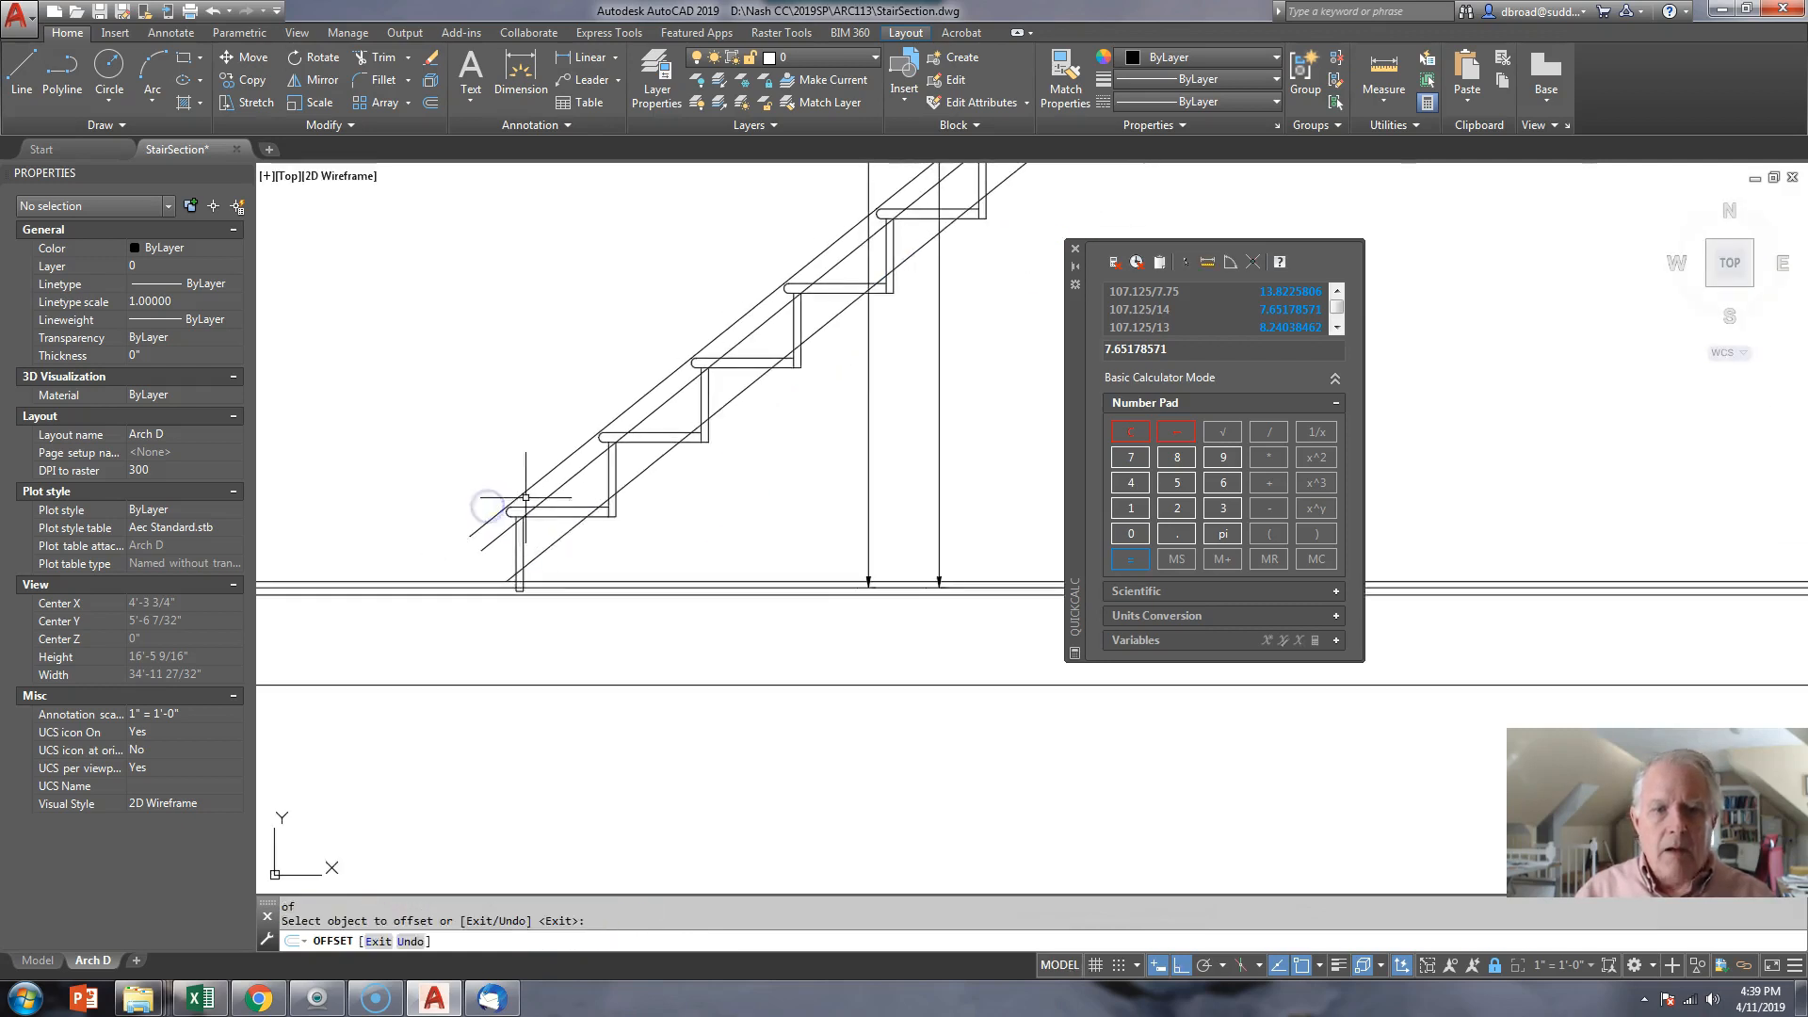
middle_click_drag(525, 468, 557, 567)
type("co")
key("Return")
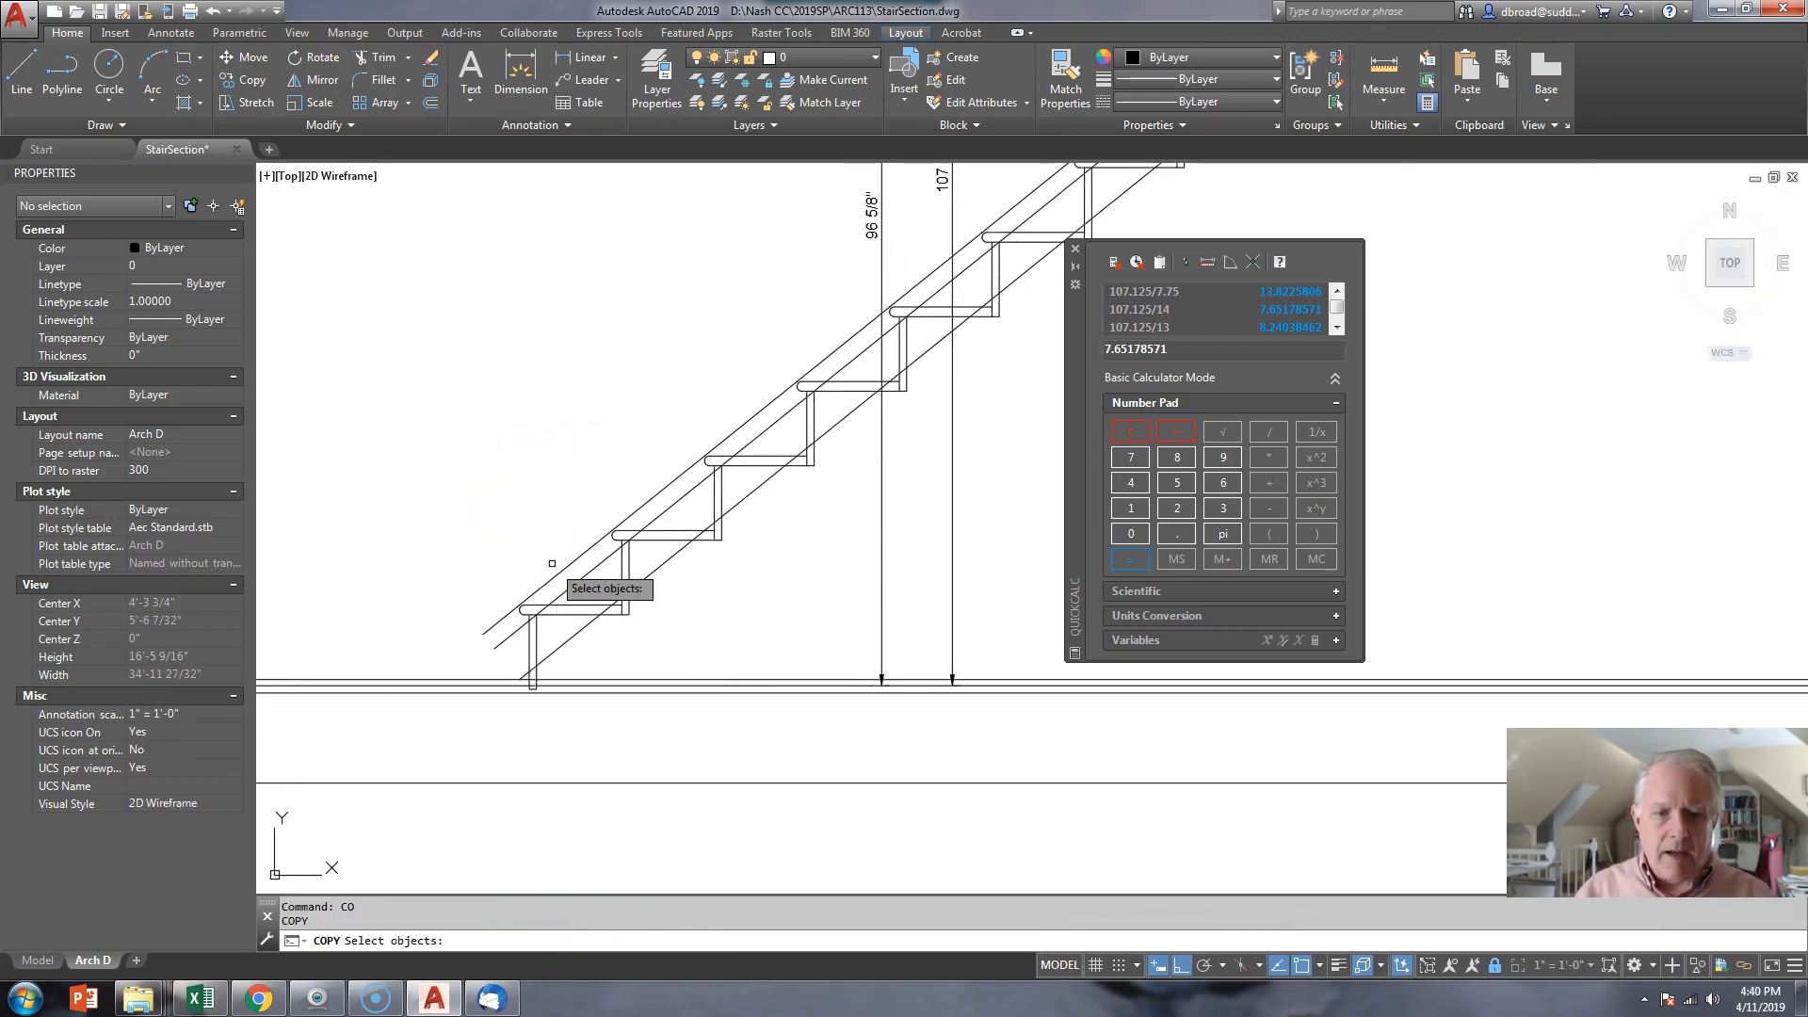
left_click(557, 570)
key("Return")
left_click(531, 508)
type("34")
key("Return")
middle_click_drag(561, 400, 547, 629)
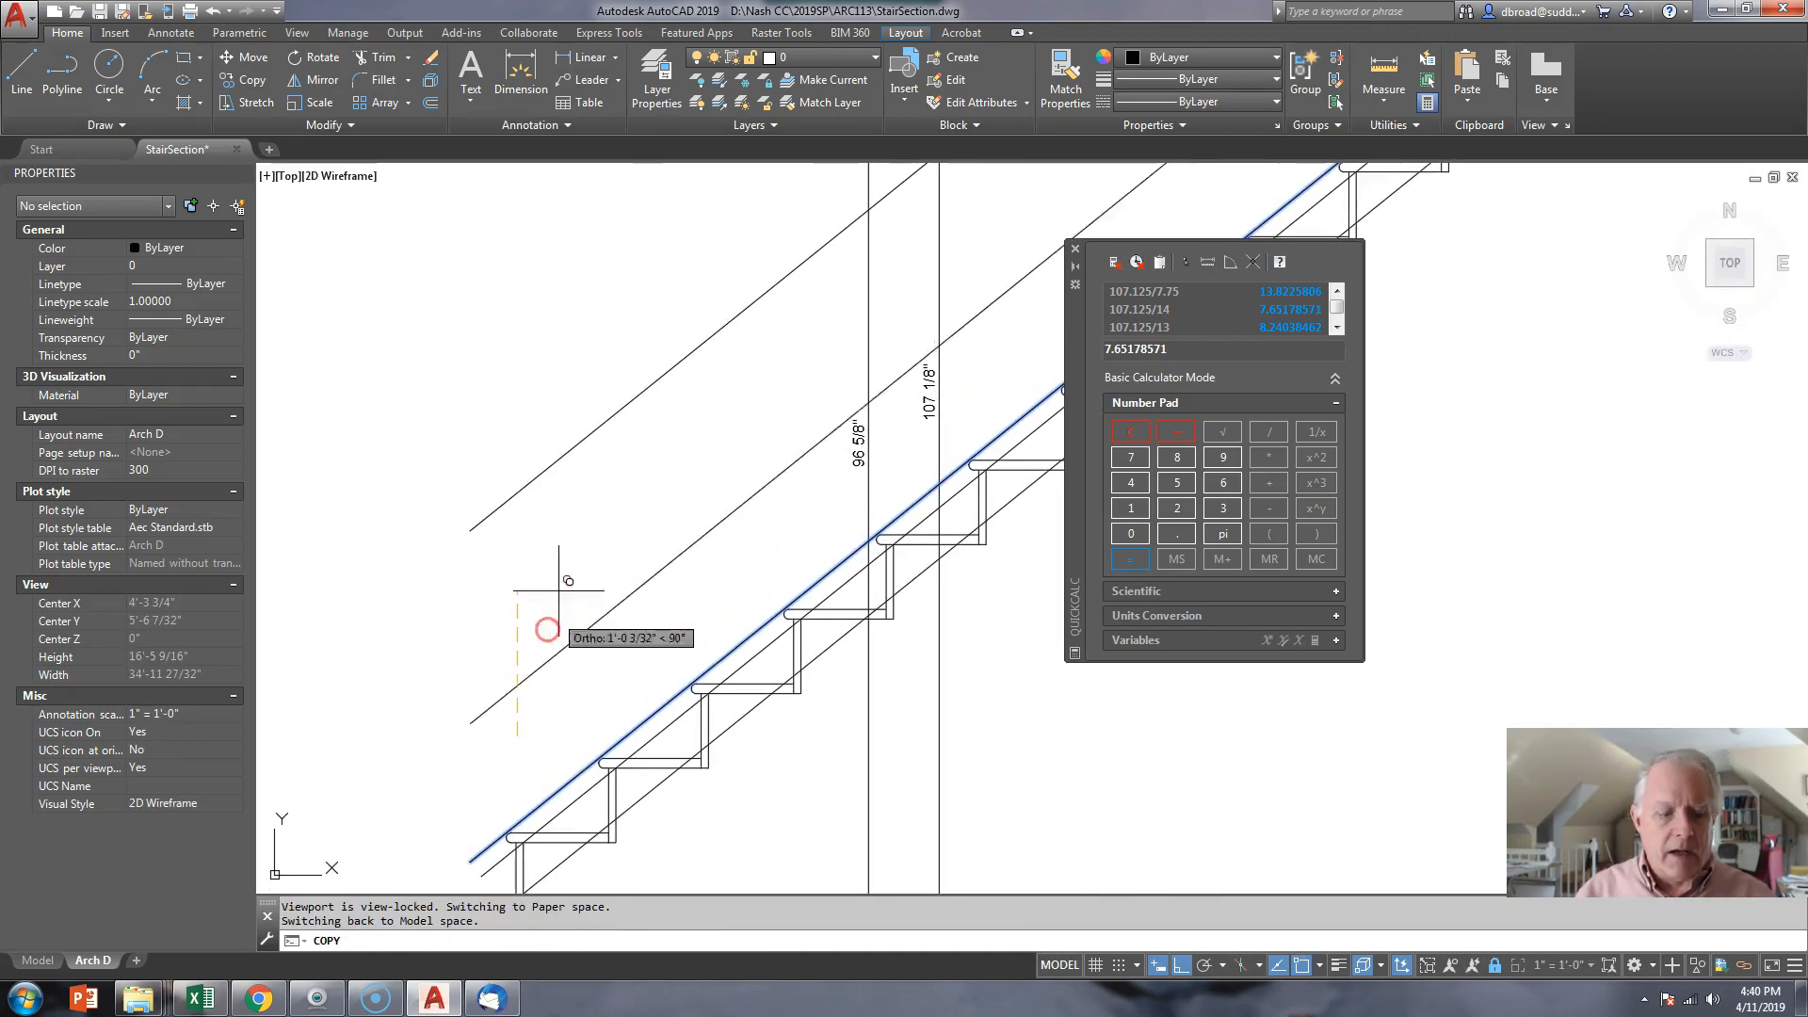
key("Return")
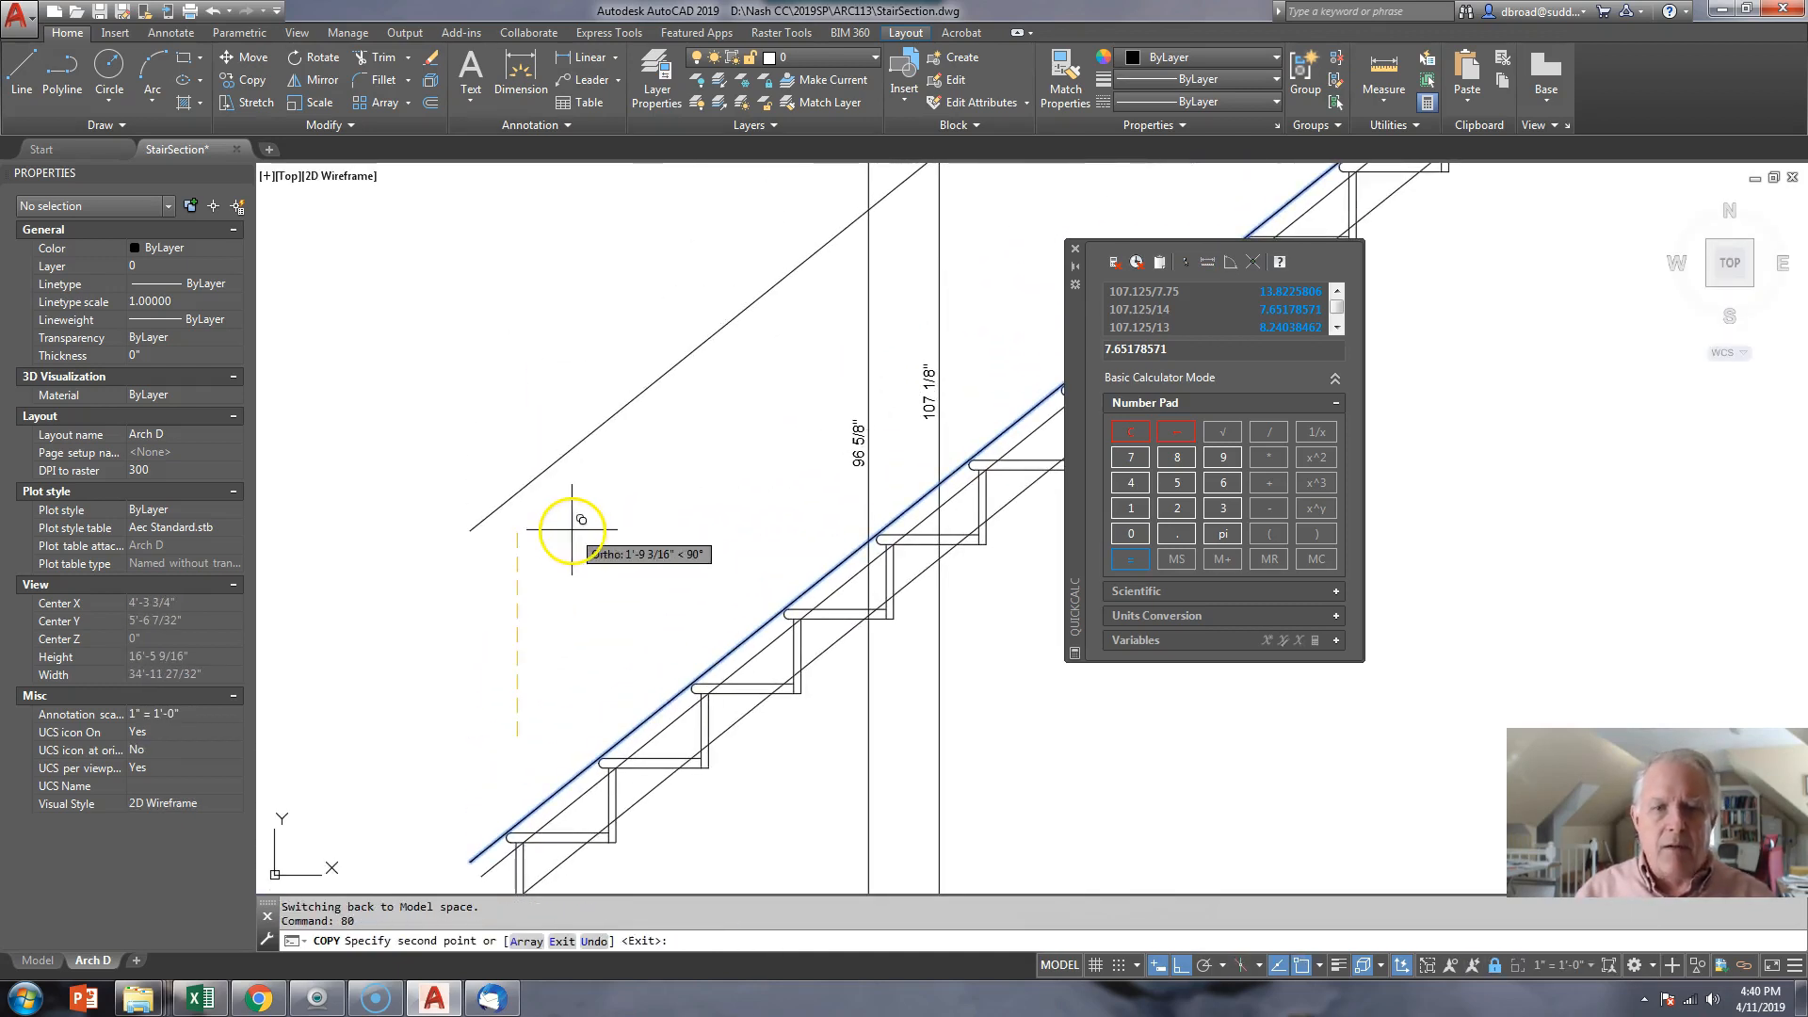
scroll(586, 543, "down", 3)
key("Escape")
scroll(640, 593, "up", 2)
scroll(633, 593, "up", 2)
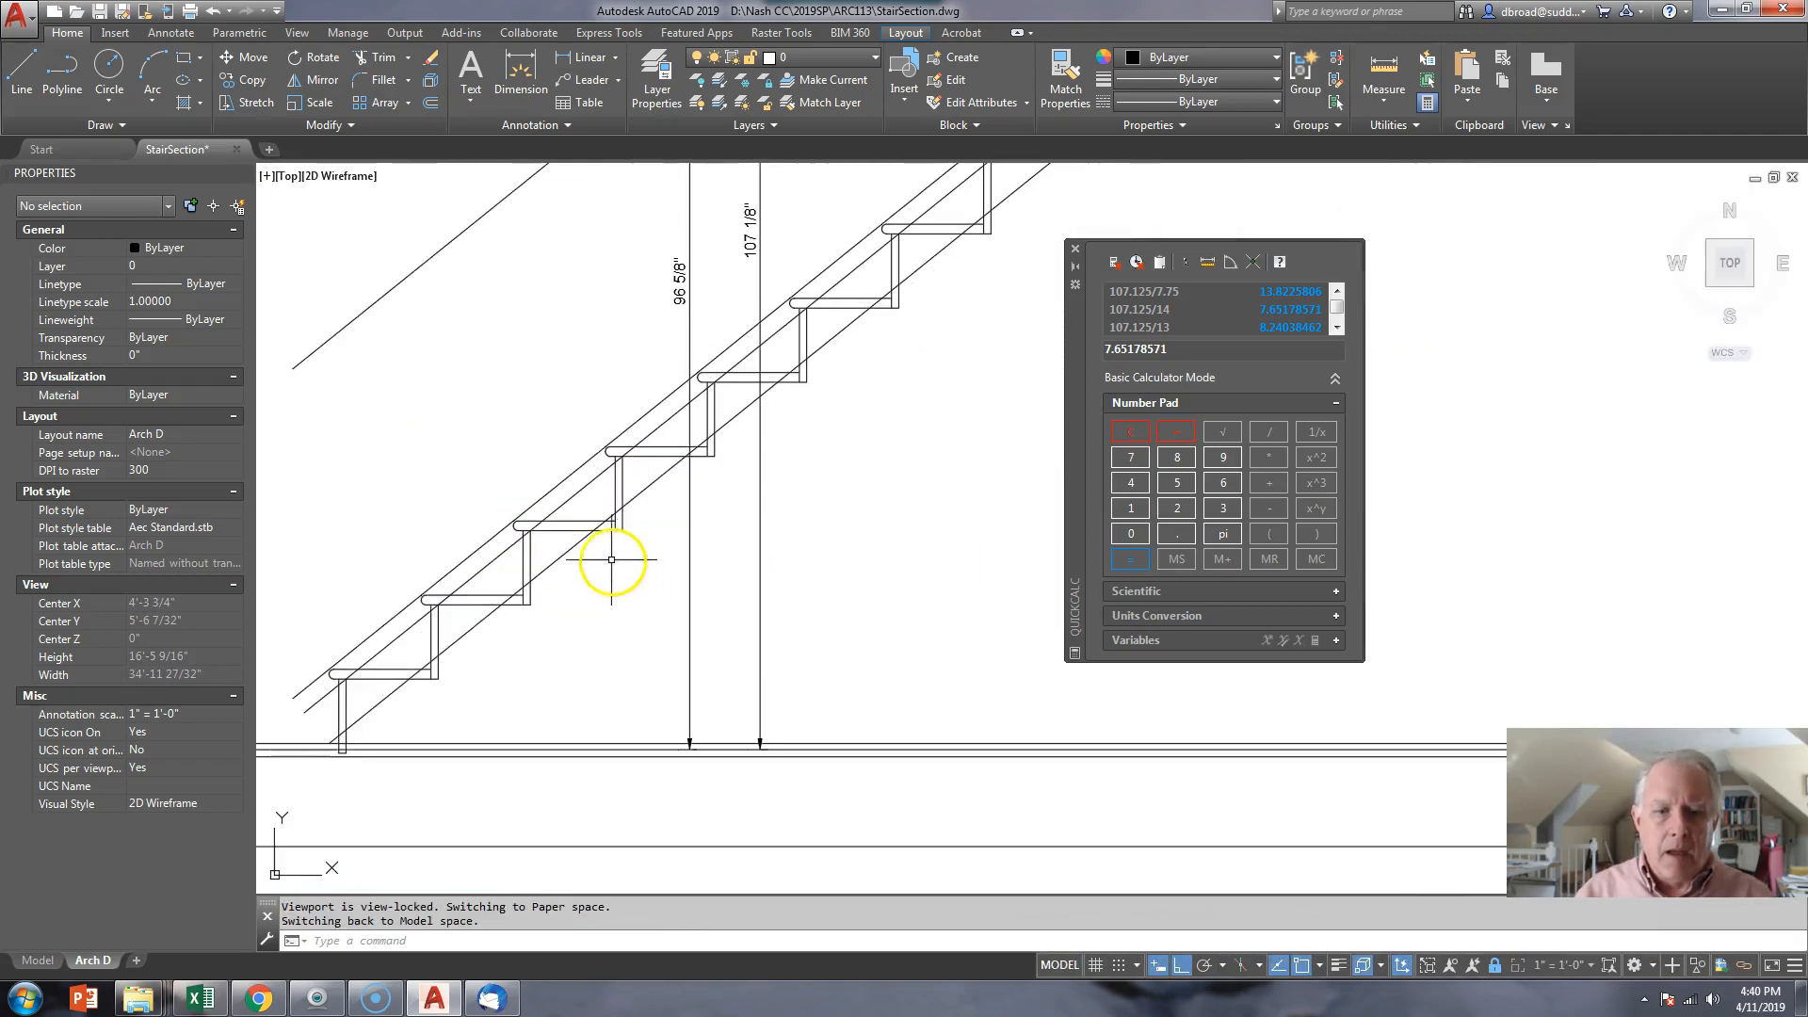
- Offset the sloped line along the tread undersides 11.25 inches downward to form the stringer's bottom edge
type("o")
key("Return")
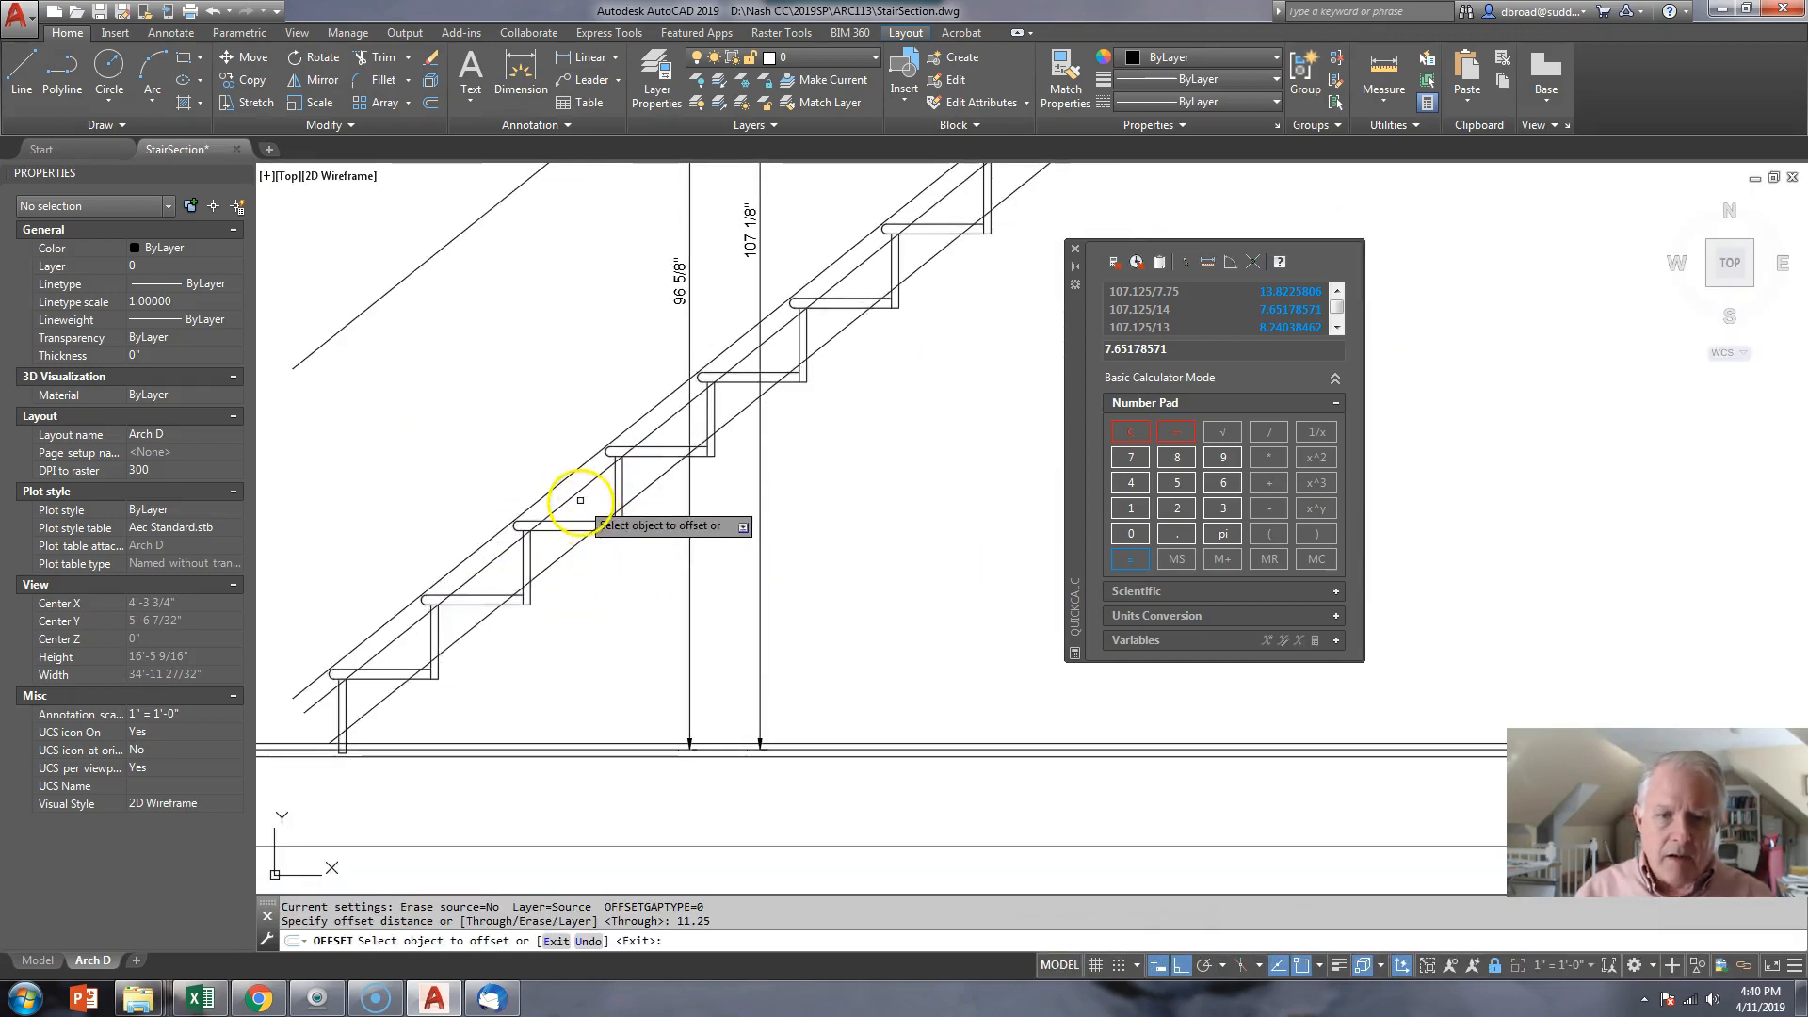
left_click(576, 495)
left_click(582, 590)
key("Return")
- Erase the sloped nosing line and the sloped line through the riser corners at the tread undersides
left_click(564, 507)
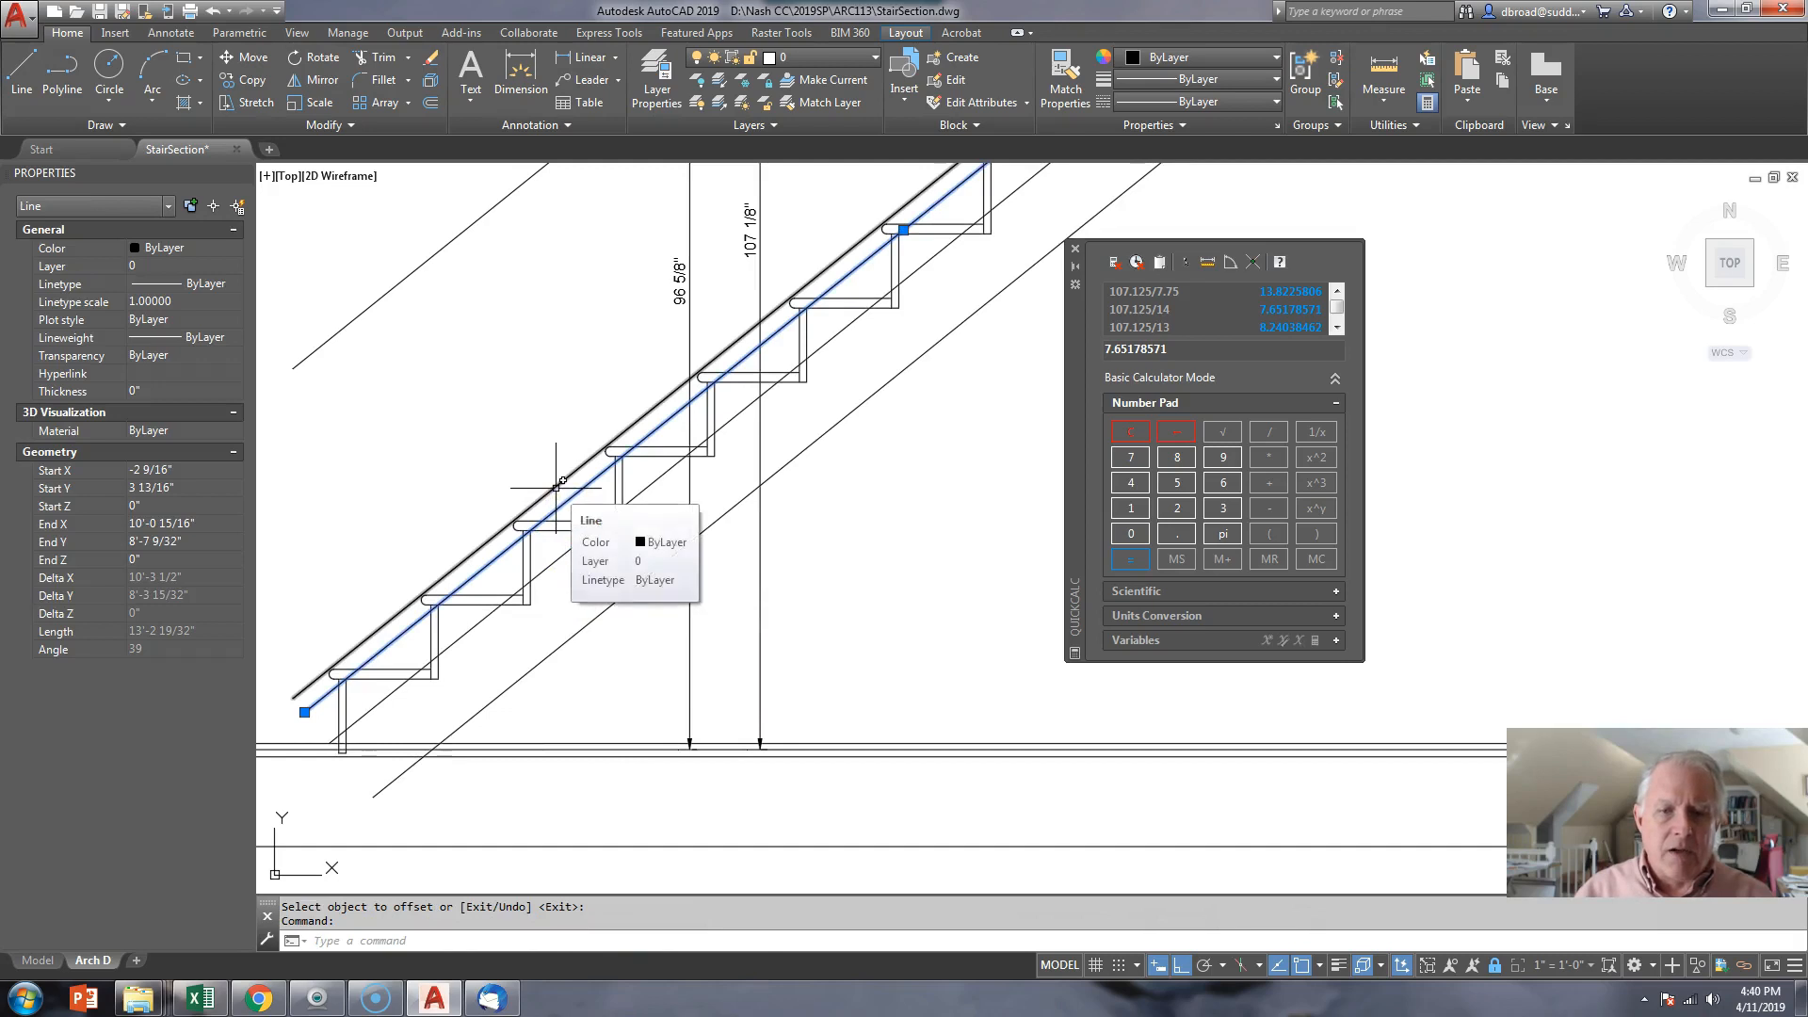
left_click(556, 489)
key("Delete")
- Put the stair array's sloped path line on the Defpoints layer and clear the selection
left_click(569, 551)
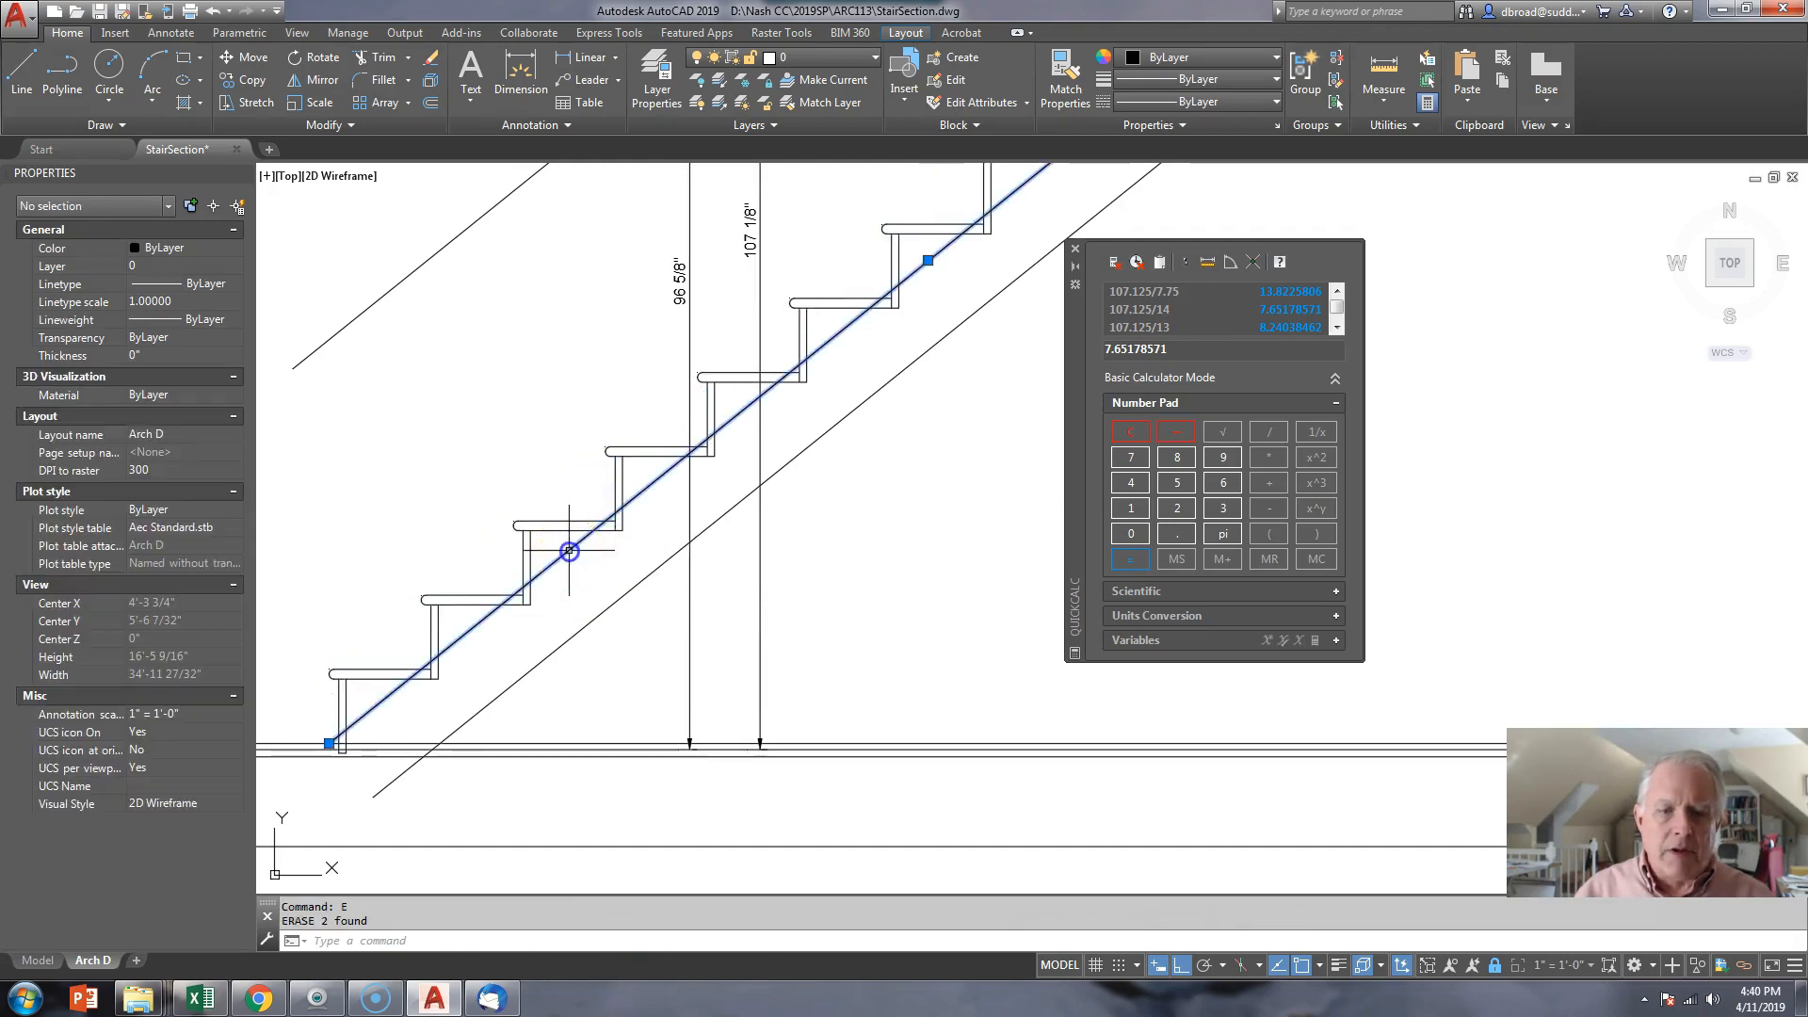
left_click(198, 266)
left_click(183, 300)
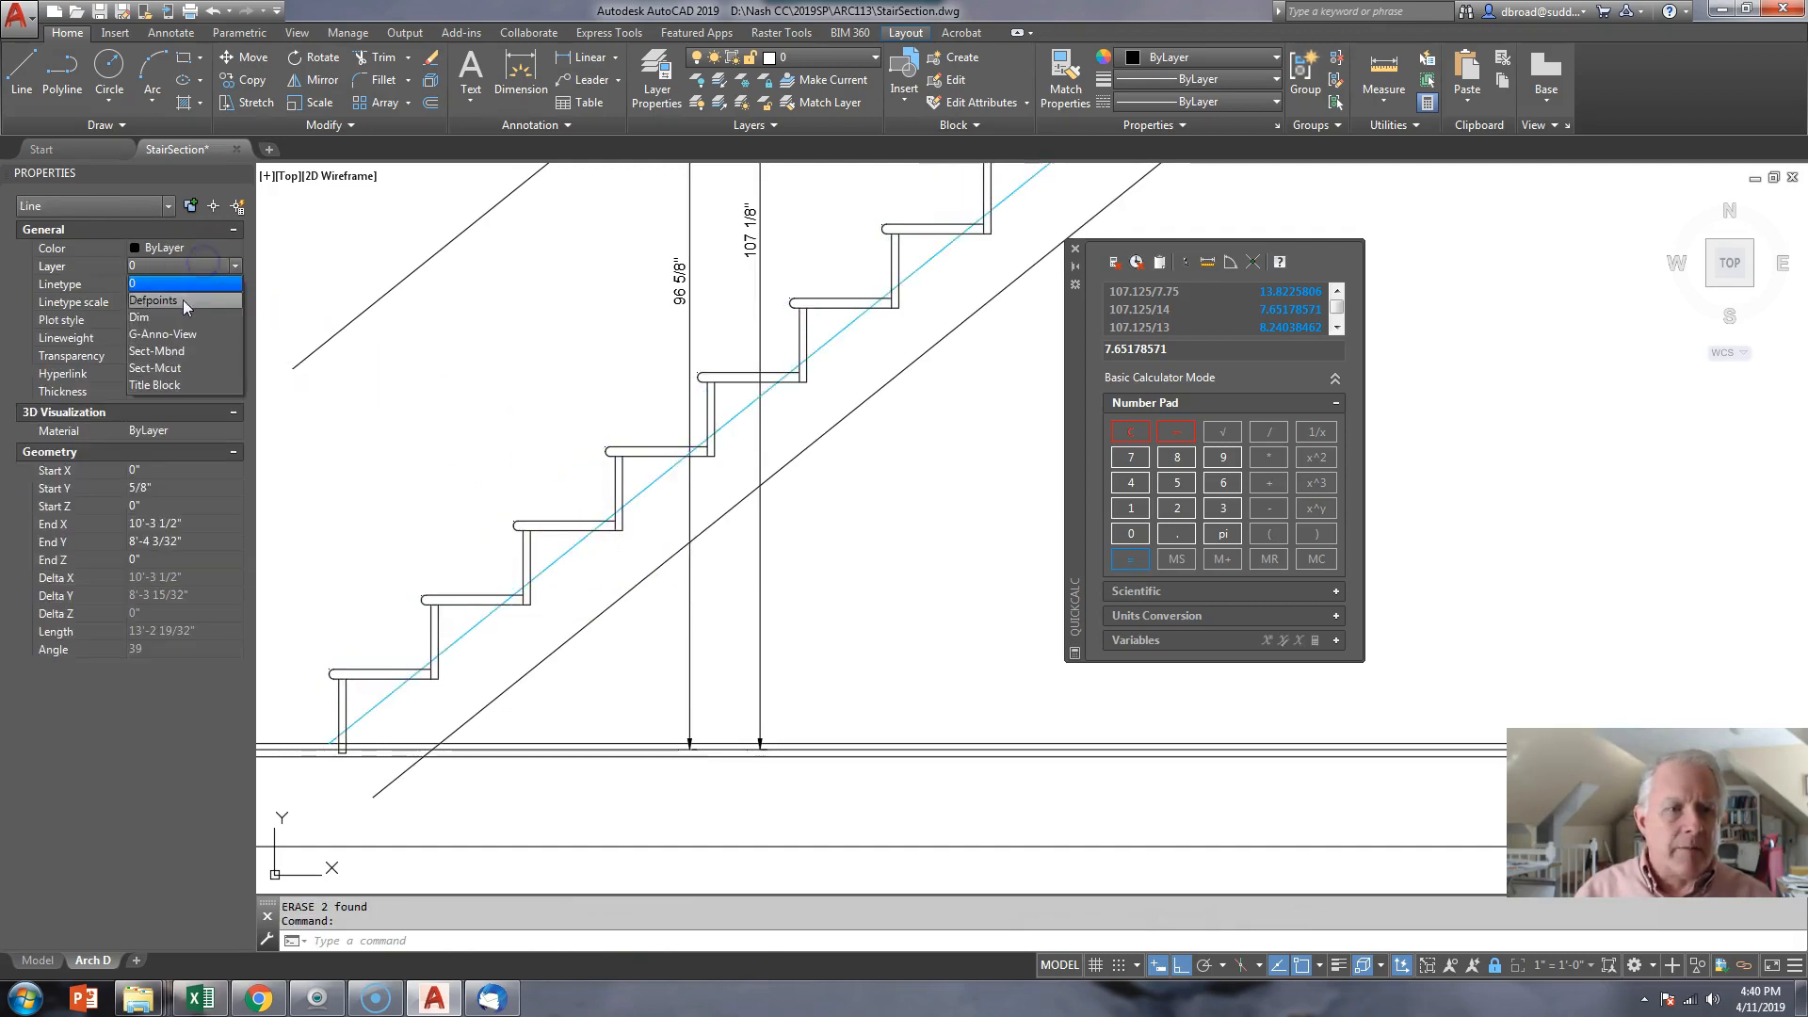
key("Escape")
key("Escape")
- Trim the stringer's bottom edge below the middle floor line, using that floor line as the cutting edge
middle_click_drag(627, 567, 652, 494)
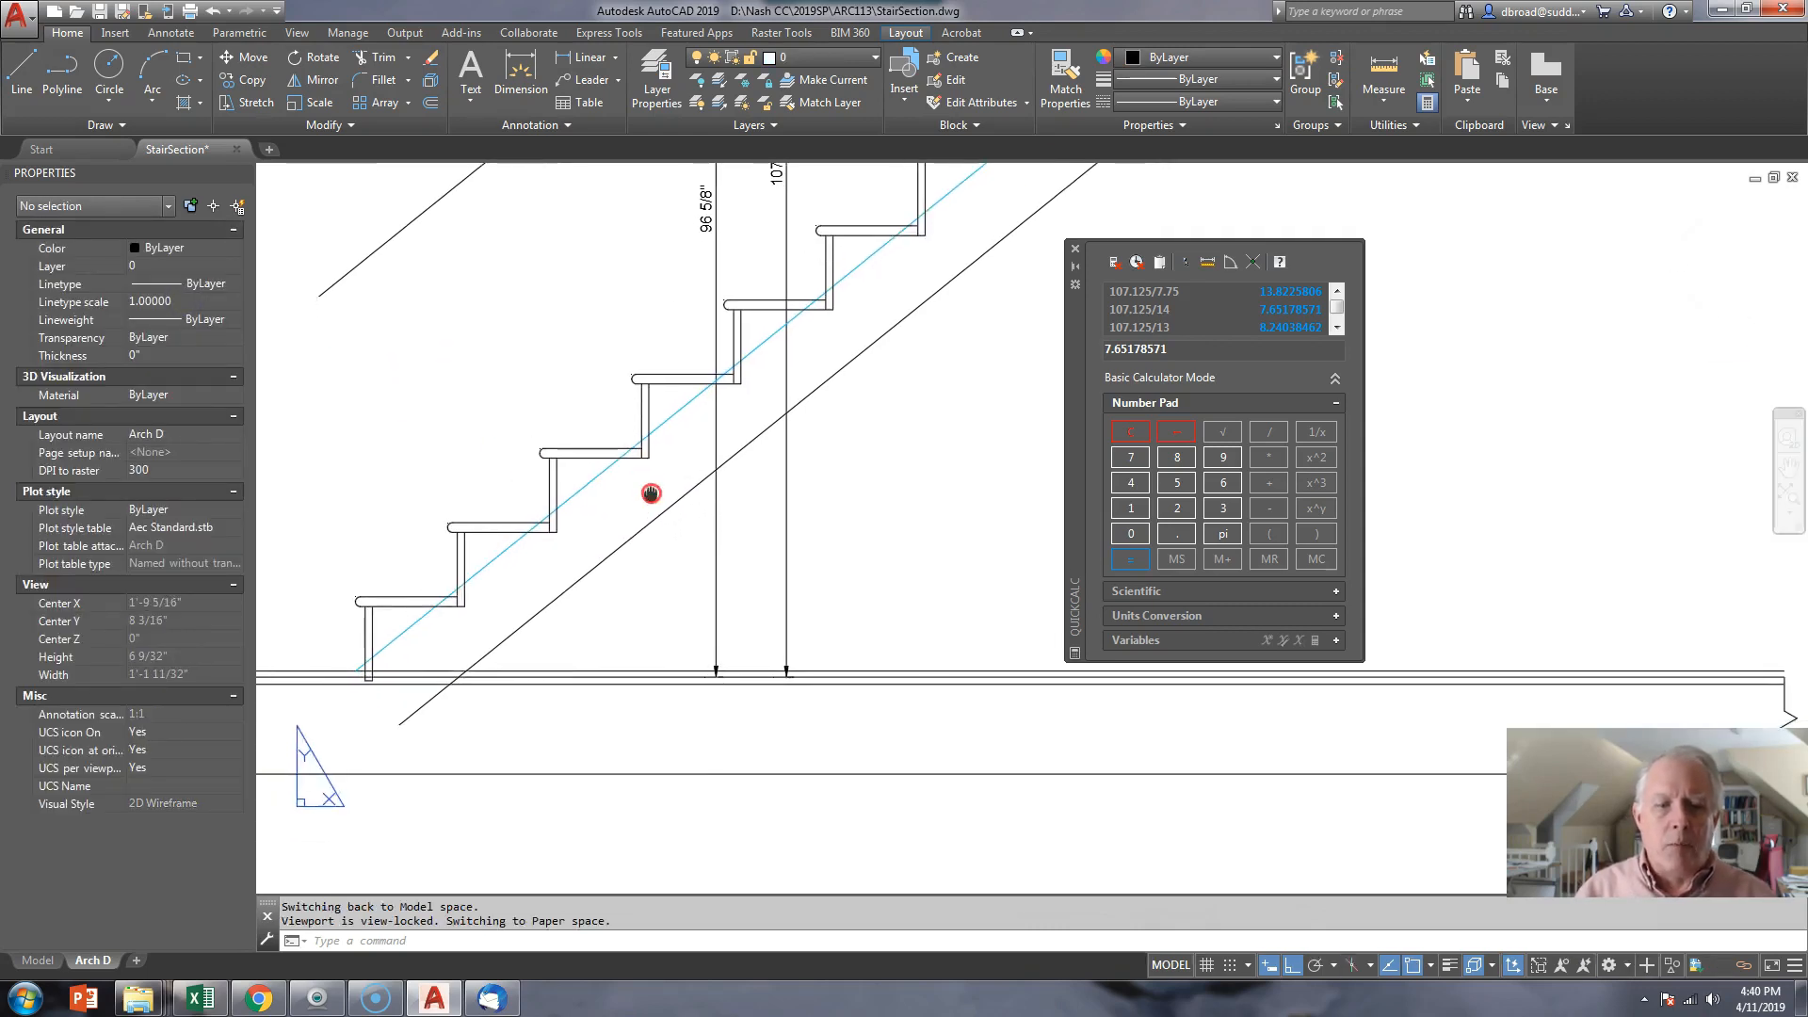
type("tr")
key("Return")
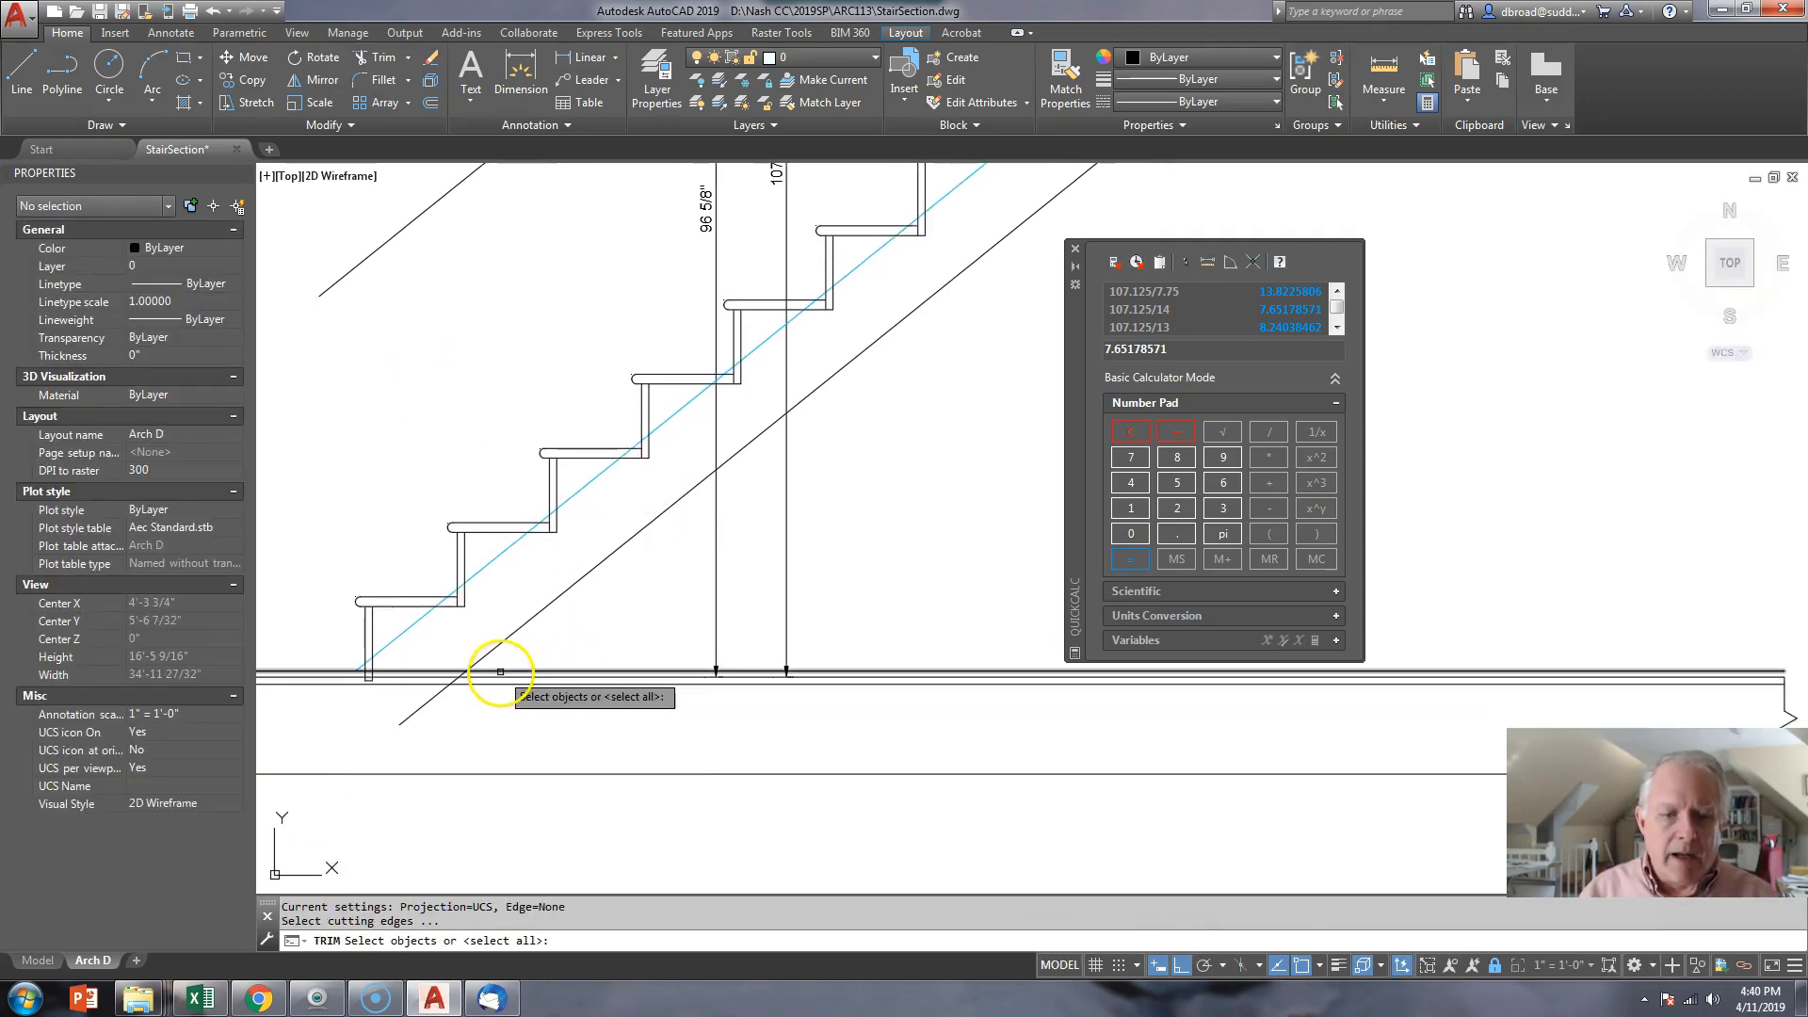
left_click(497, 674)
key("Return")
right_click(438, 697)
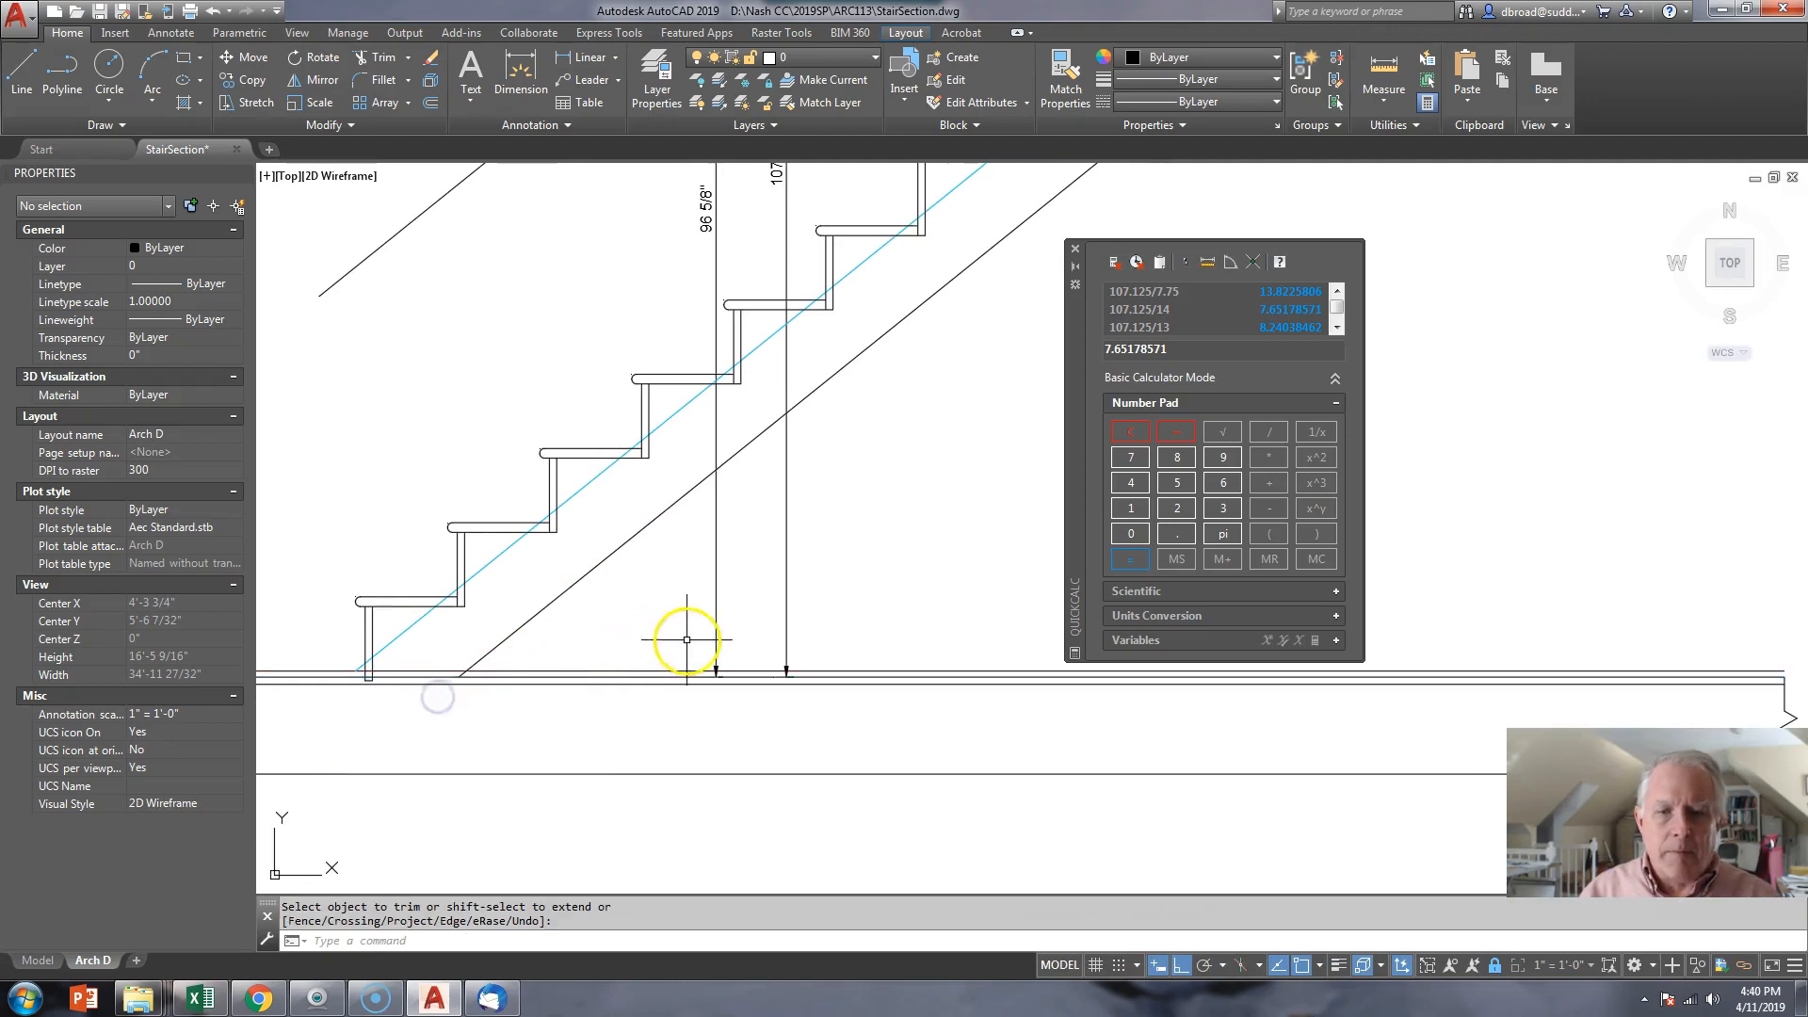
- Offset the top floor line 36 inches upward as a height guide under the stair
middle_click_drag(675, 646, 549, 691)
scroll(625, 661, "down", 2)
scroll(701, 686, "up", 2)
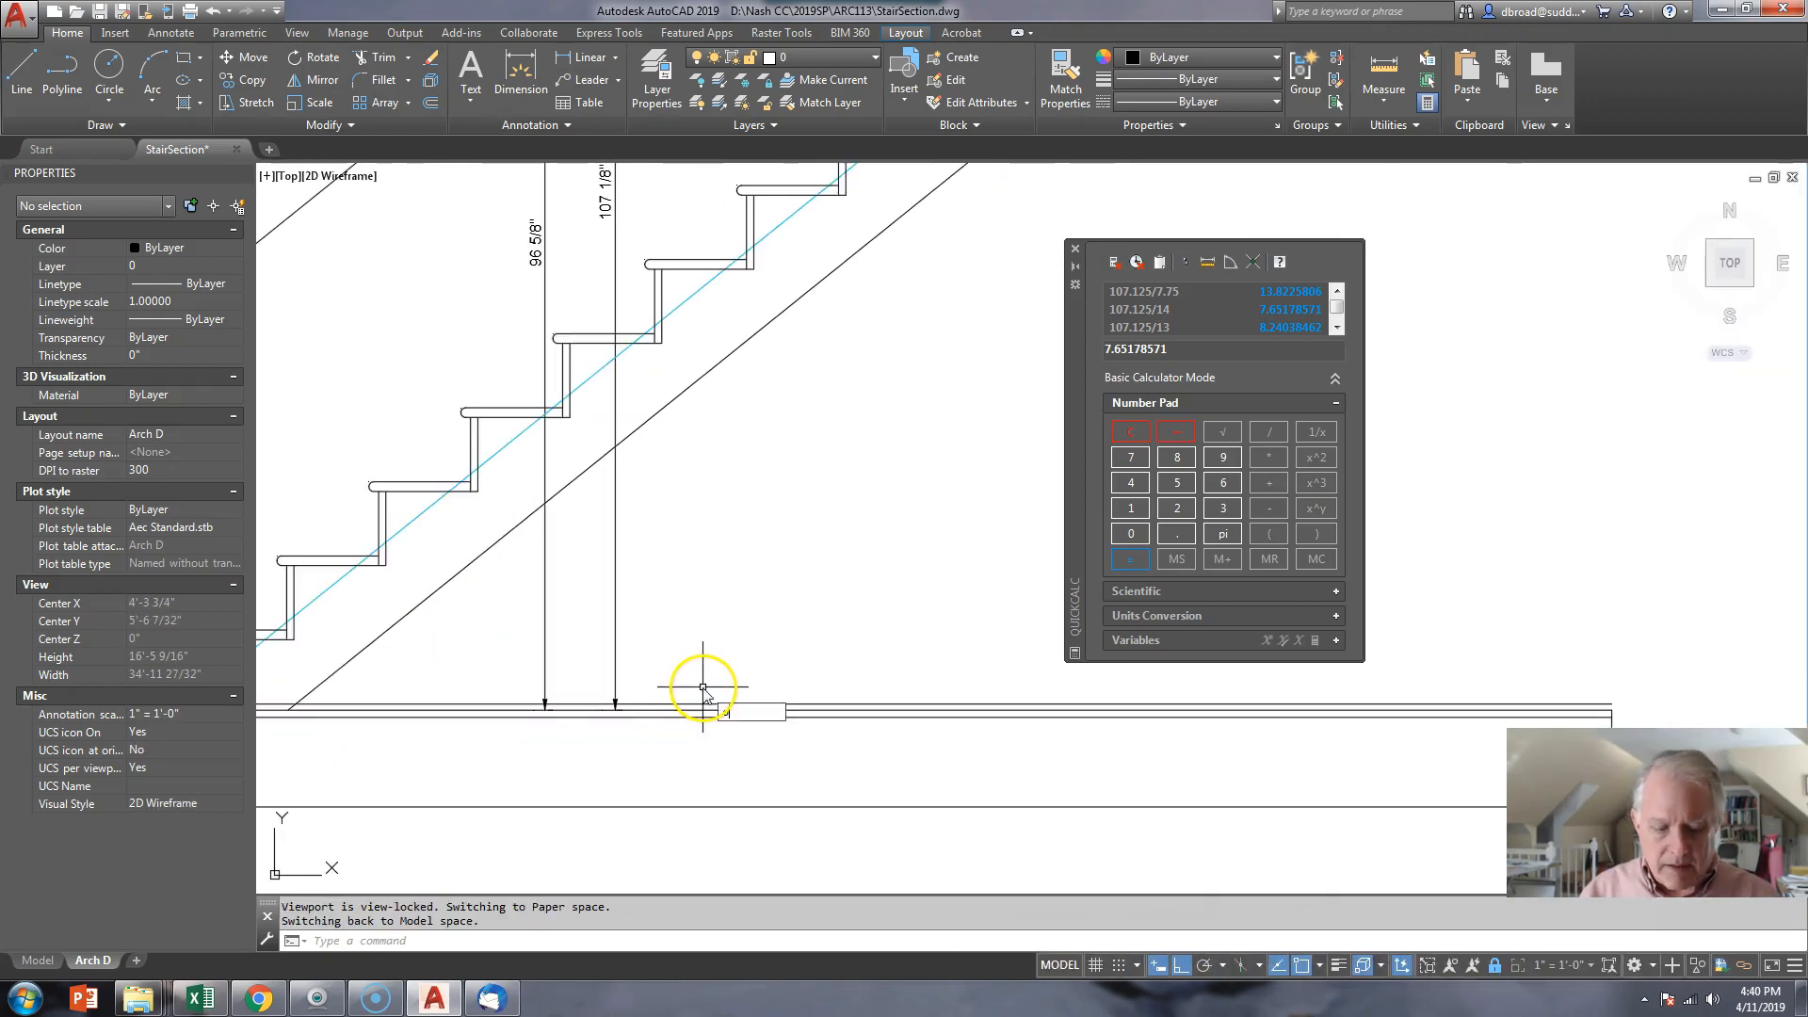
type("o")
key("Return")
type("36")
key("Return")
left_click(702, 706)
left_click(703, 668)
key("Return")
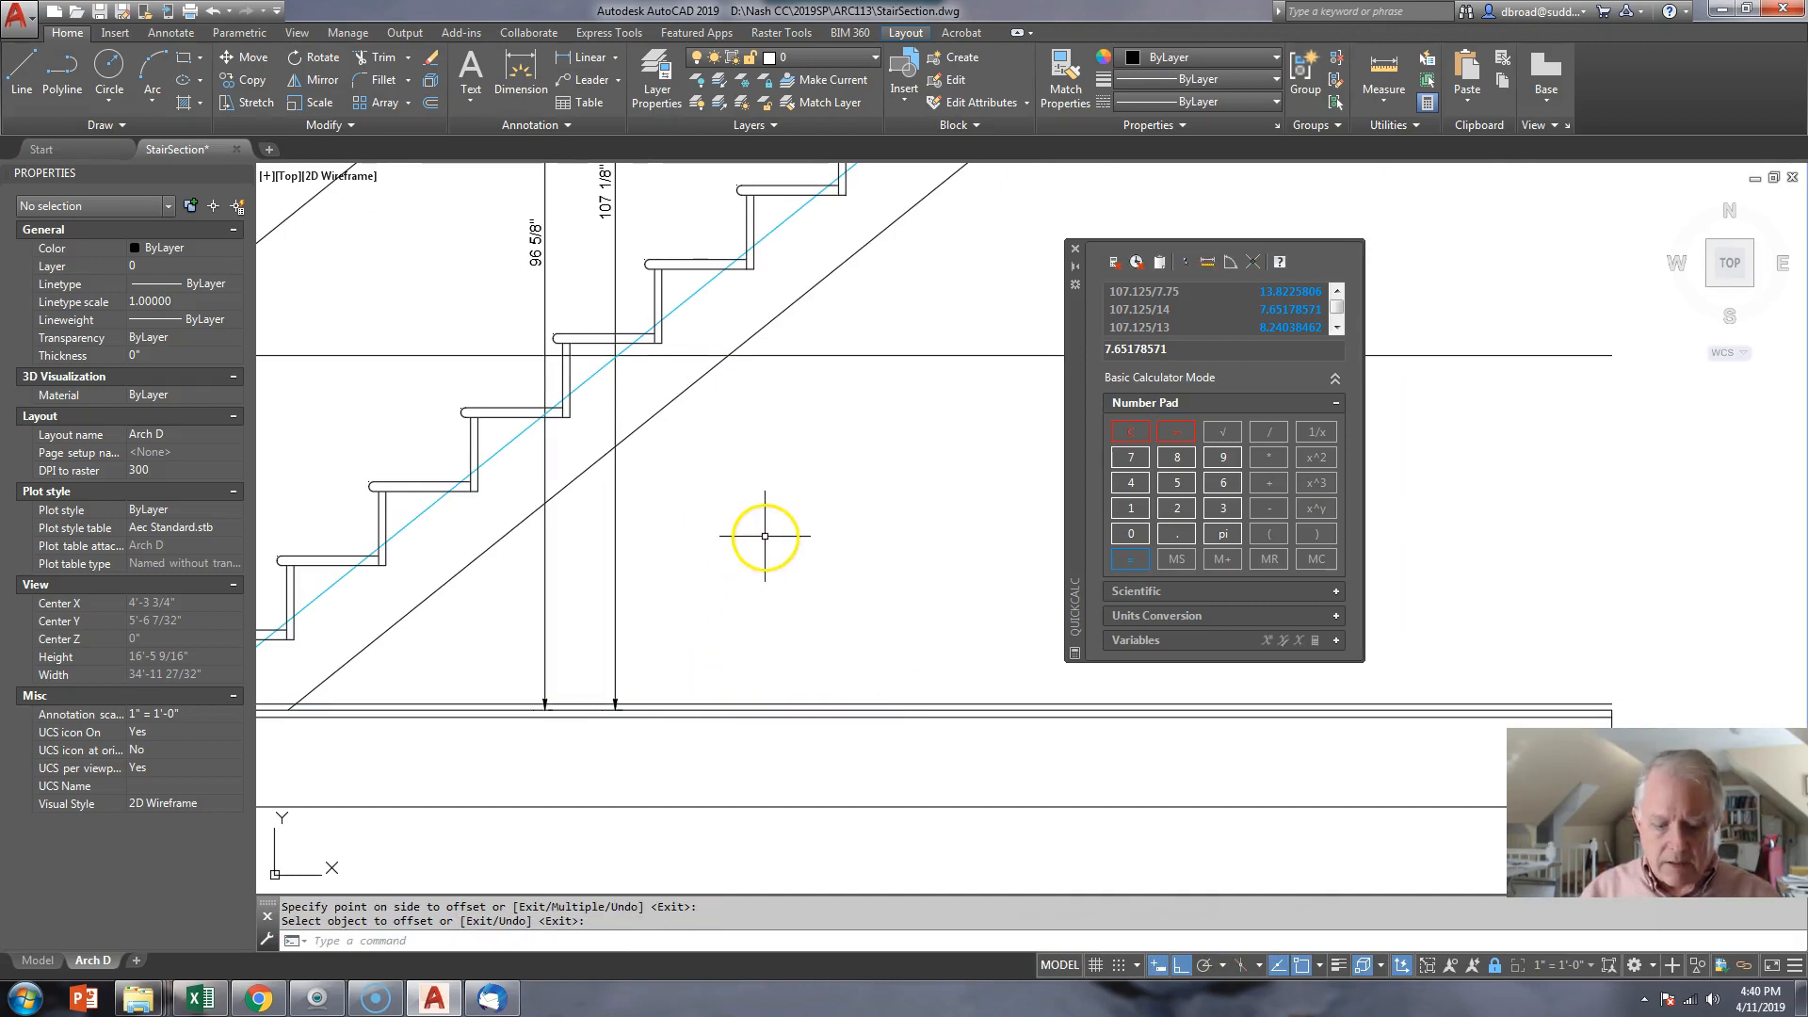
- Draw a vertical line from the 36-inch guide's intersection with the stringer's bottom edge perpendicular to the top floor line
type("l")
key("Return")
key("Escape")
type("l")
key("Return")
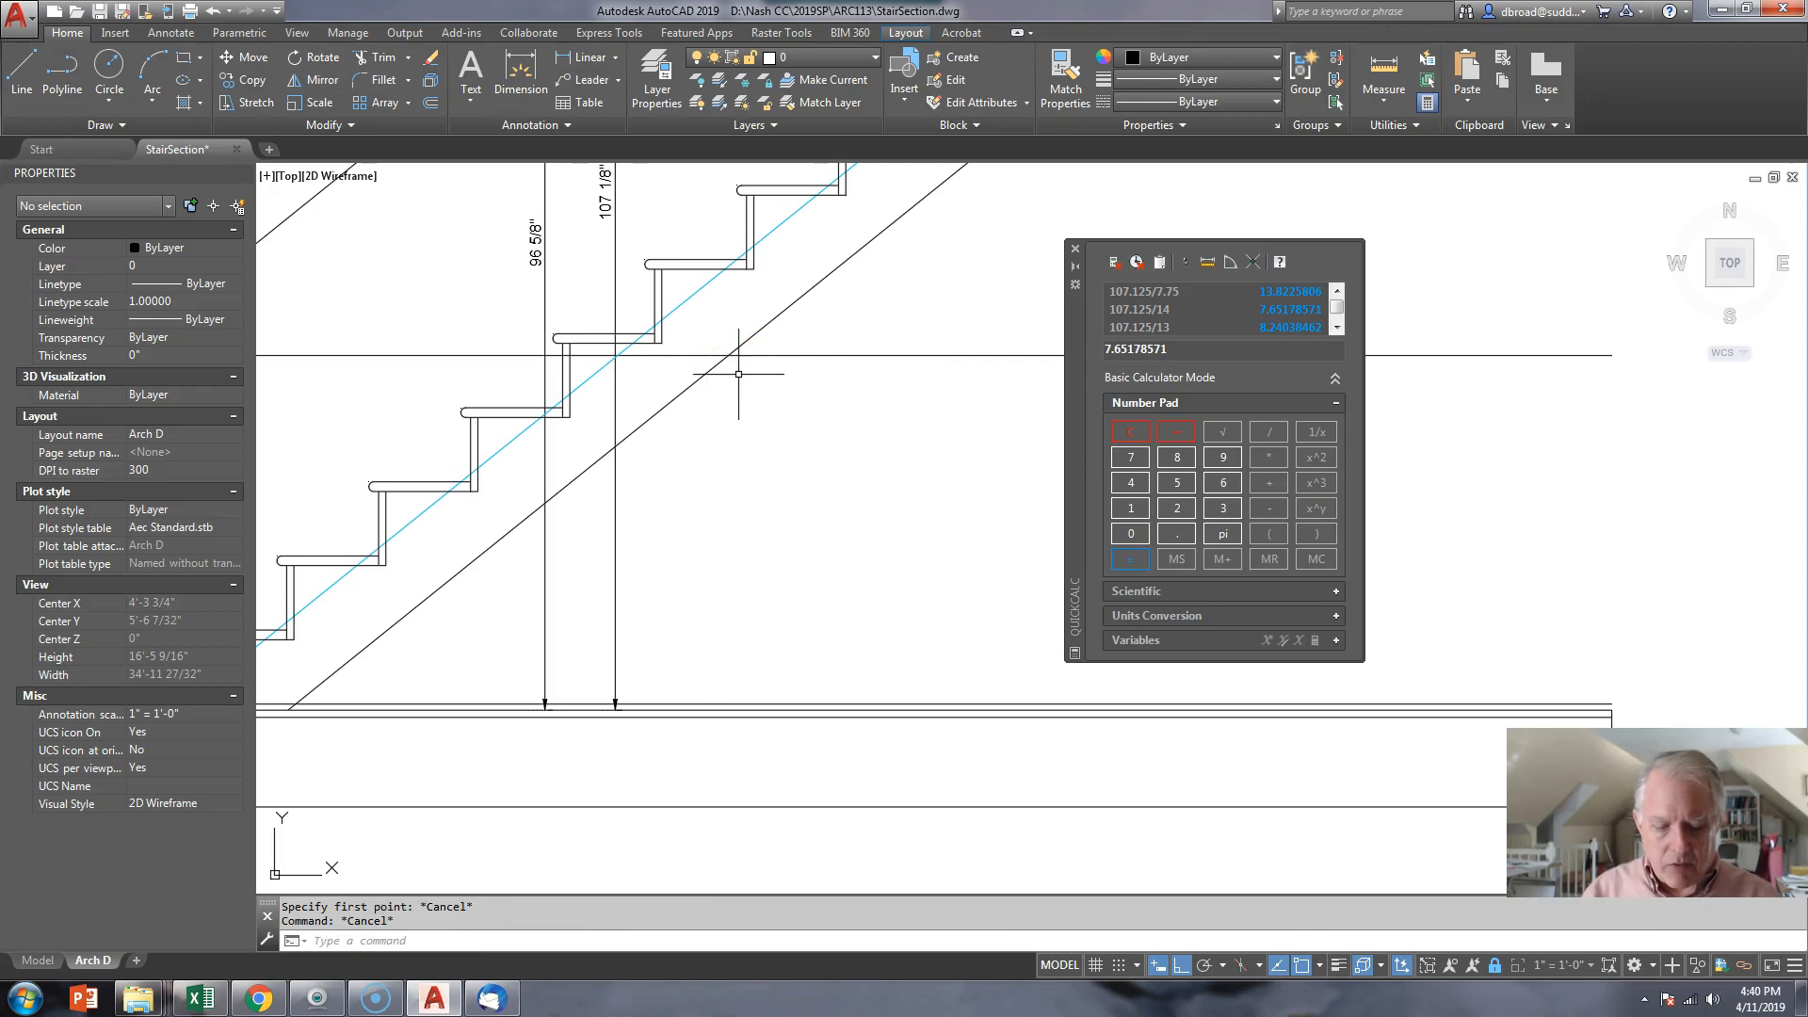
type("int")
key("Return")
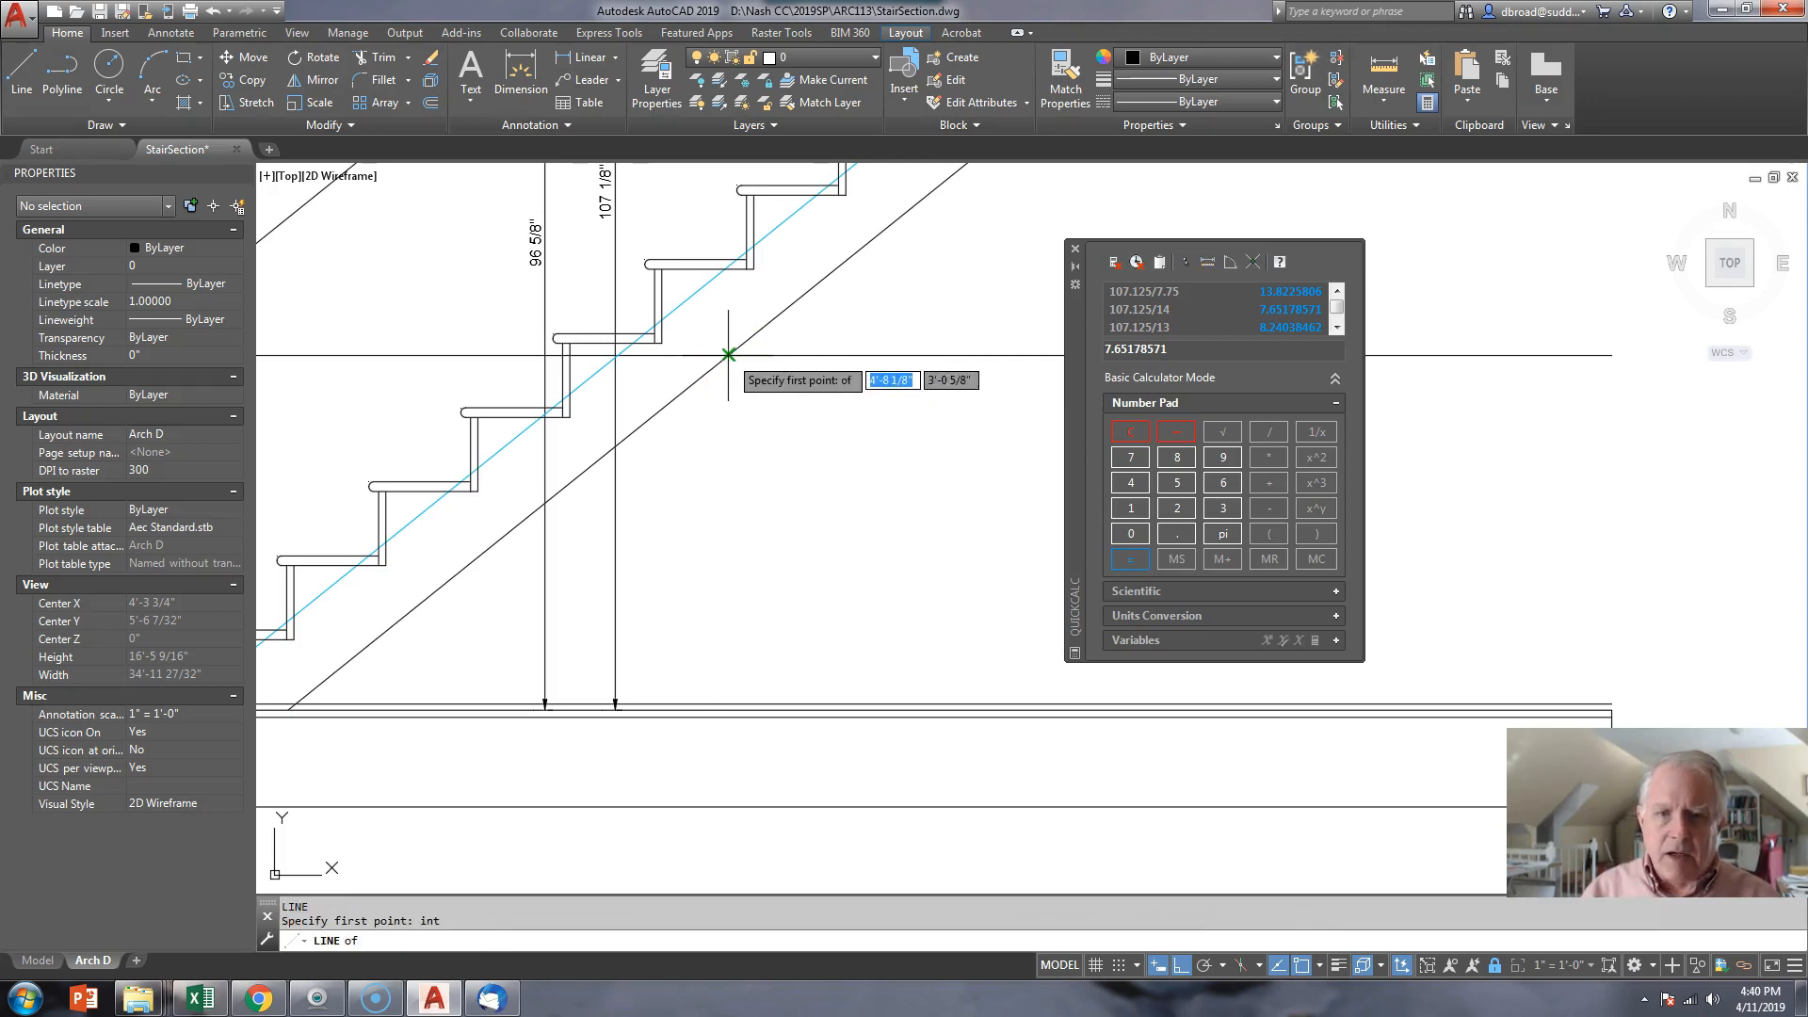
left_click(728, 356)
type("per")
key("Return")
left_click(725, 708)
key("Escape")
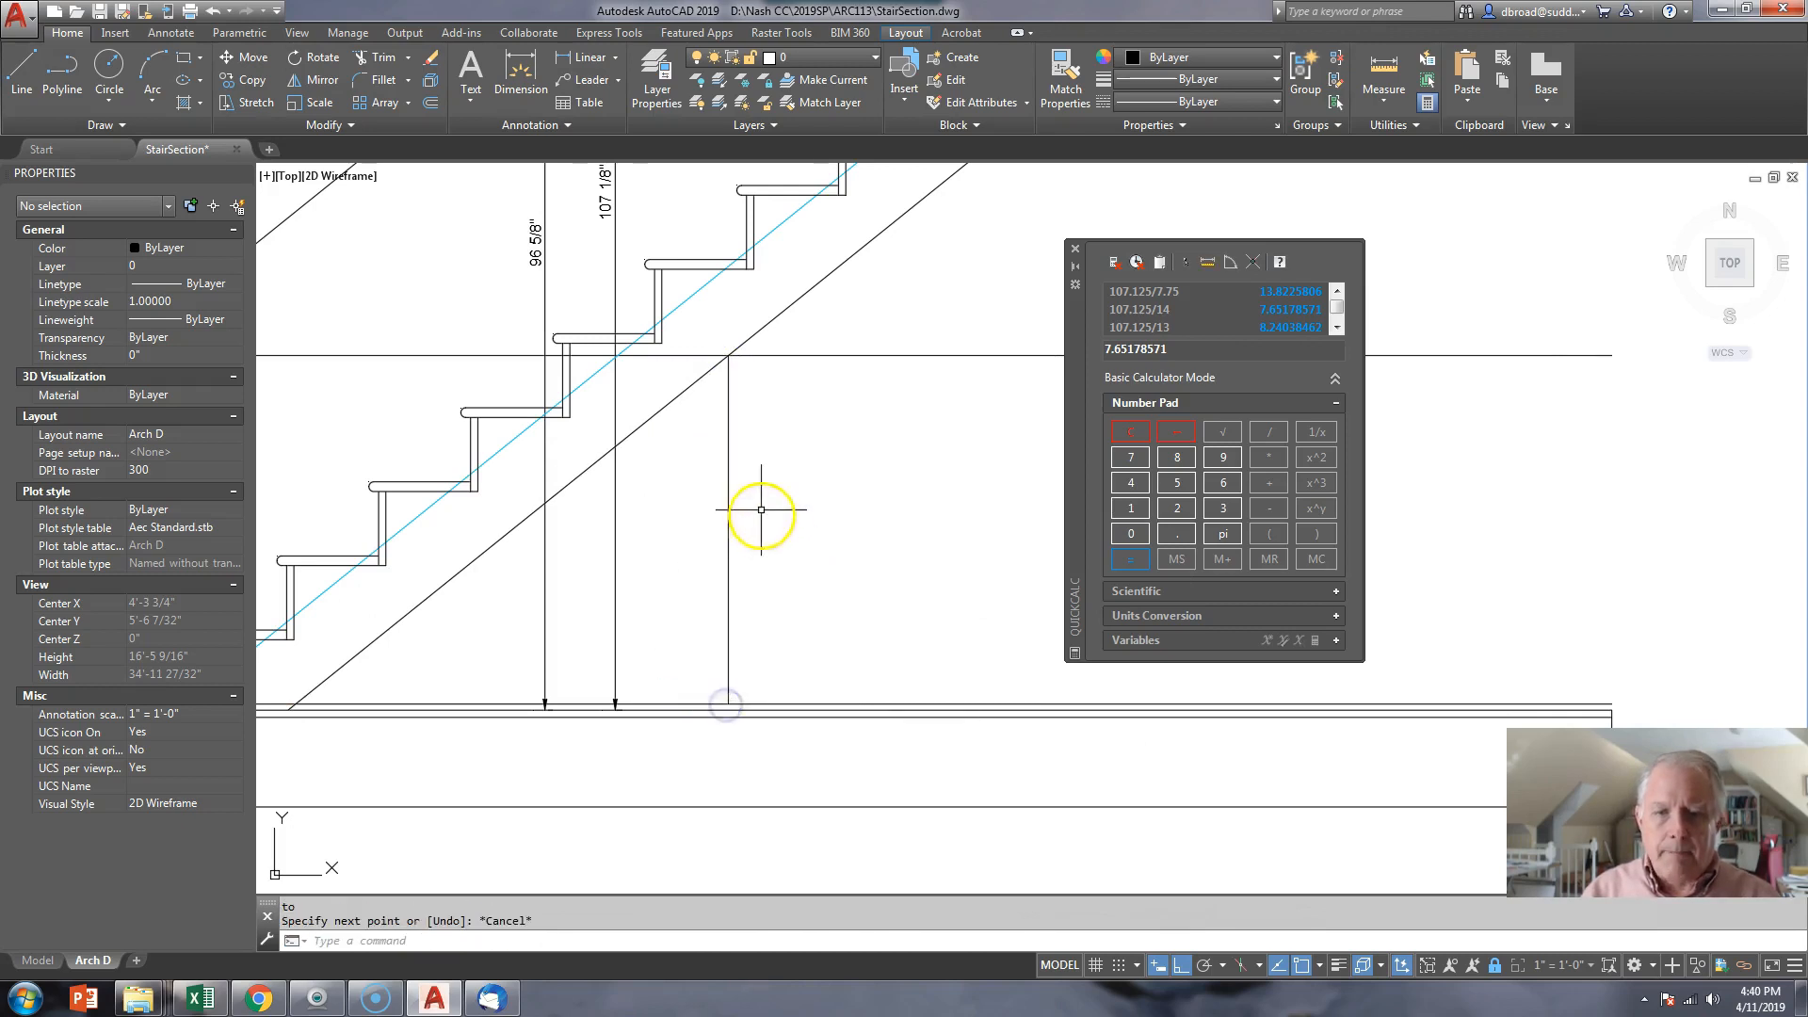
- Offset the vertical line 1/2 inch toward the stair's foot and the stringer's bottom edge 1/2 inch below itself
type("o")
key("Return")
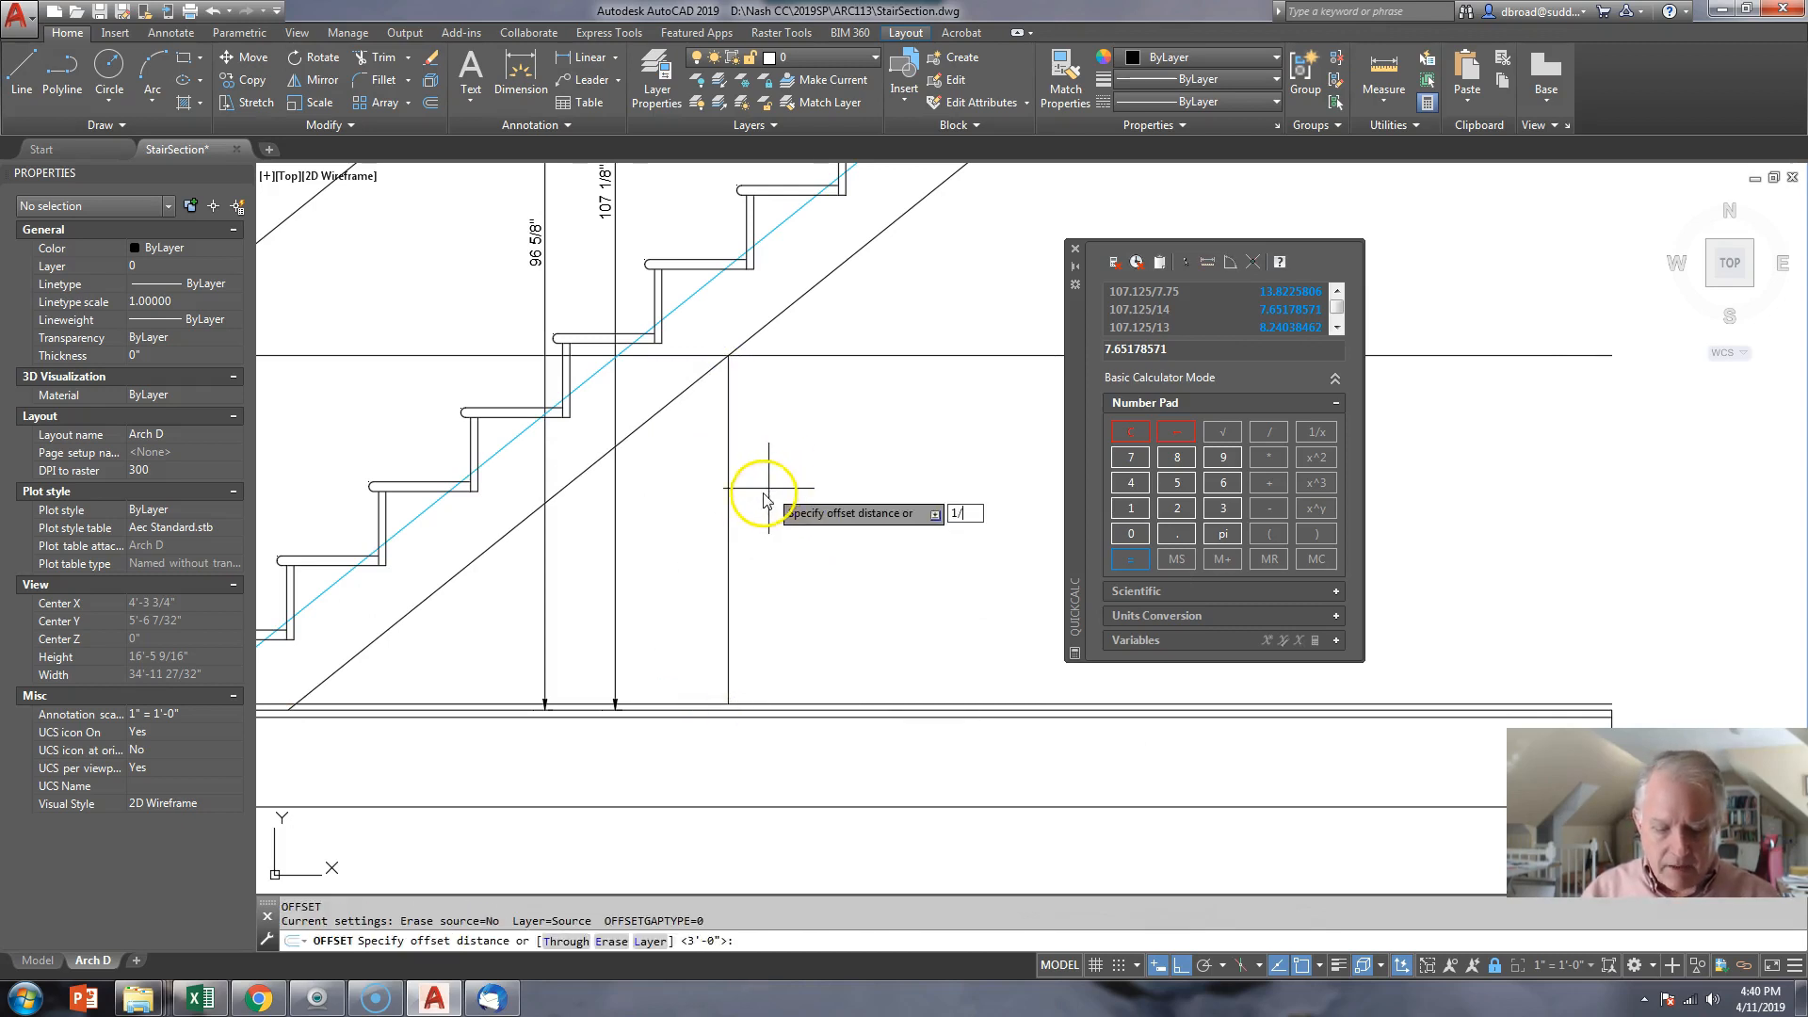
type("1/2")
key("Return")
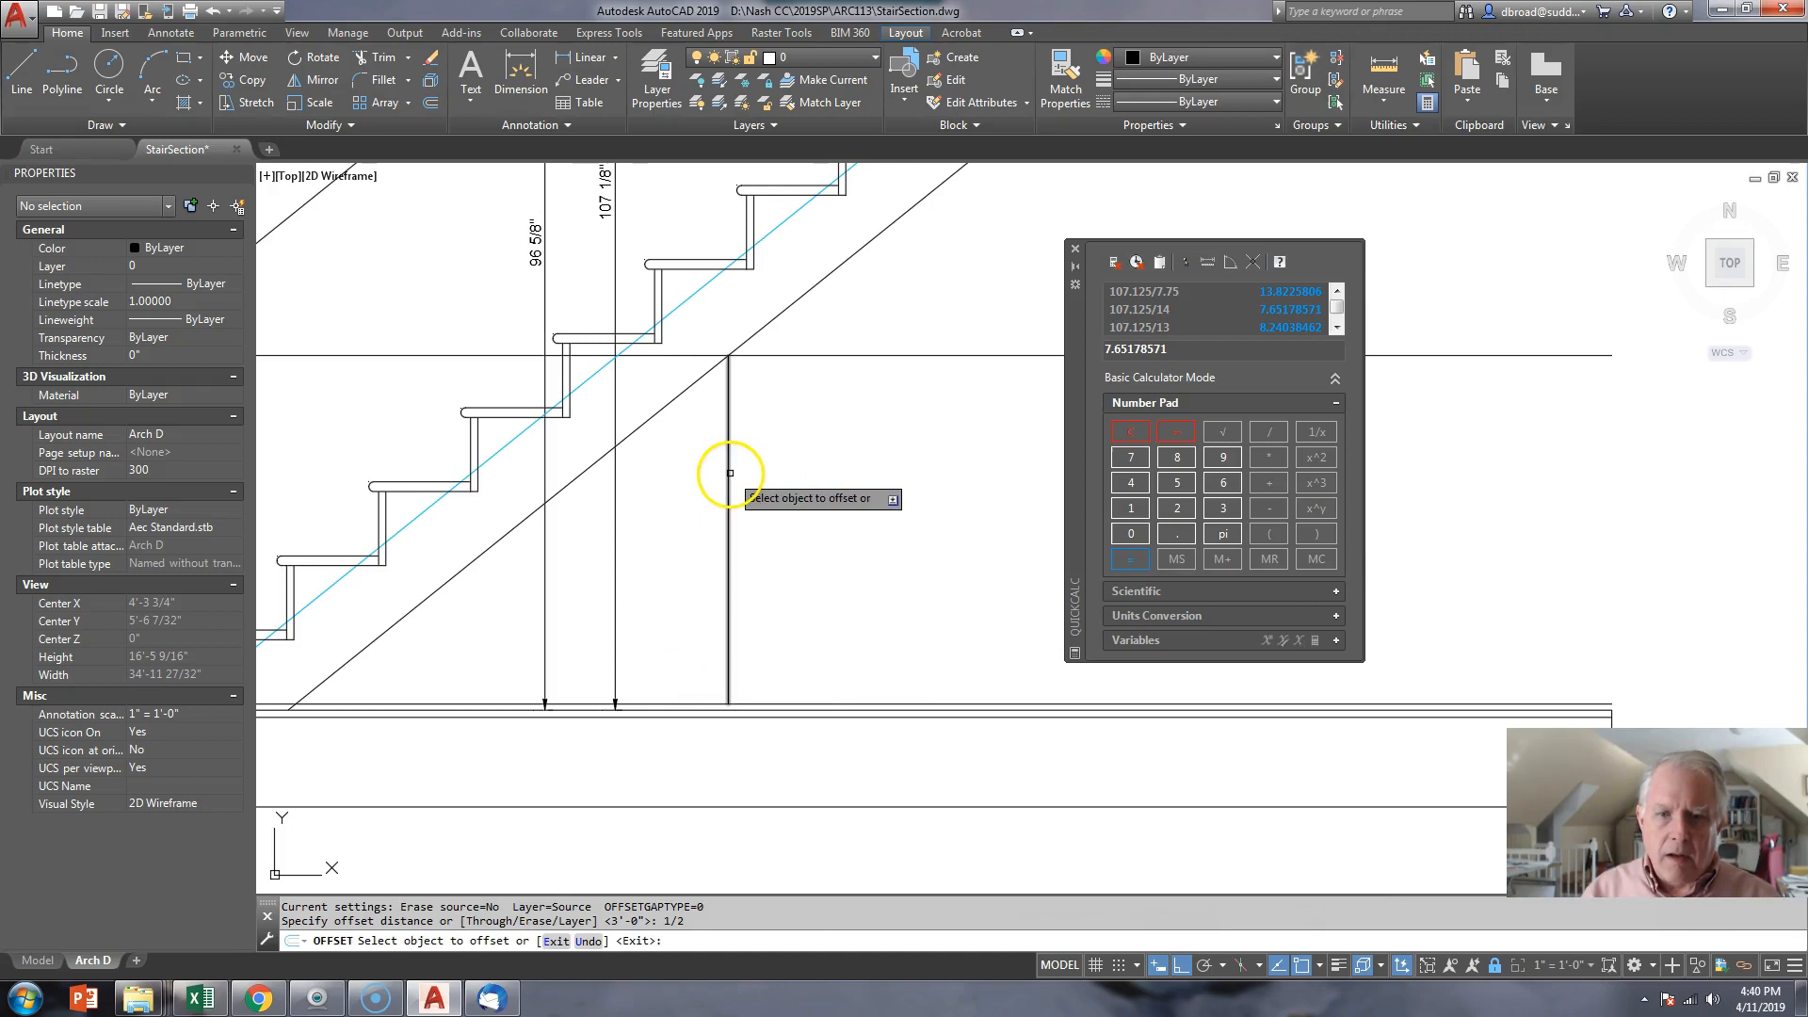
left_click(728, 474)
left_click(731, 476)
left_click(752, 335)
left_click(761, 341)
key("Return")
- Move both vertical lines horizontally so the outer one's upper end meets the lower sloped line's intersection with the 36-inch guide
scroll(767, 347, "up", 5)
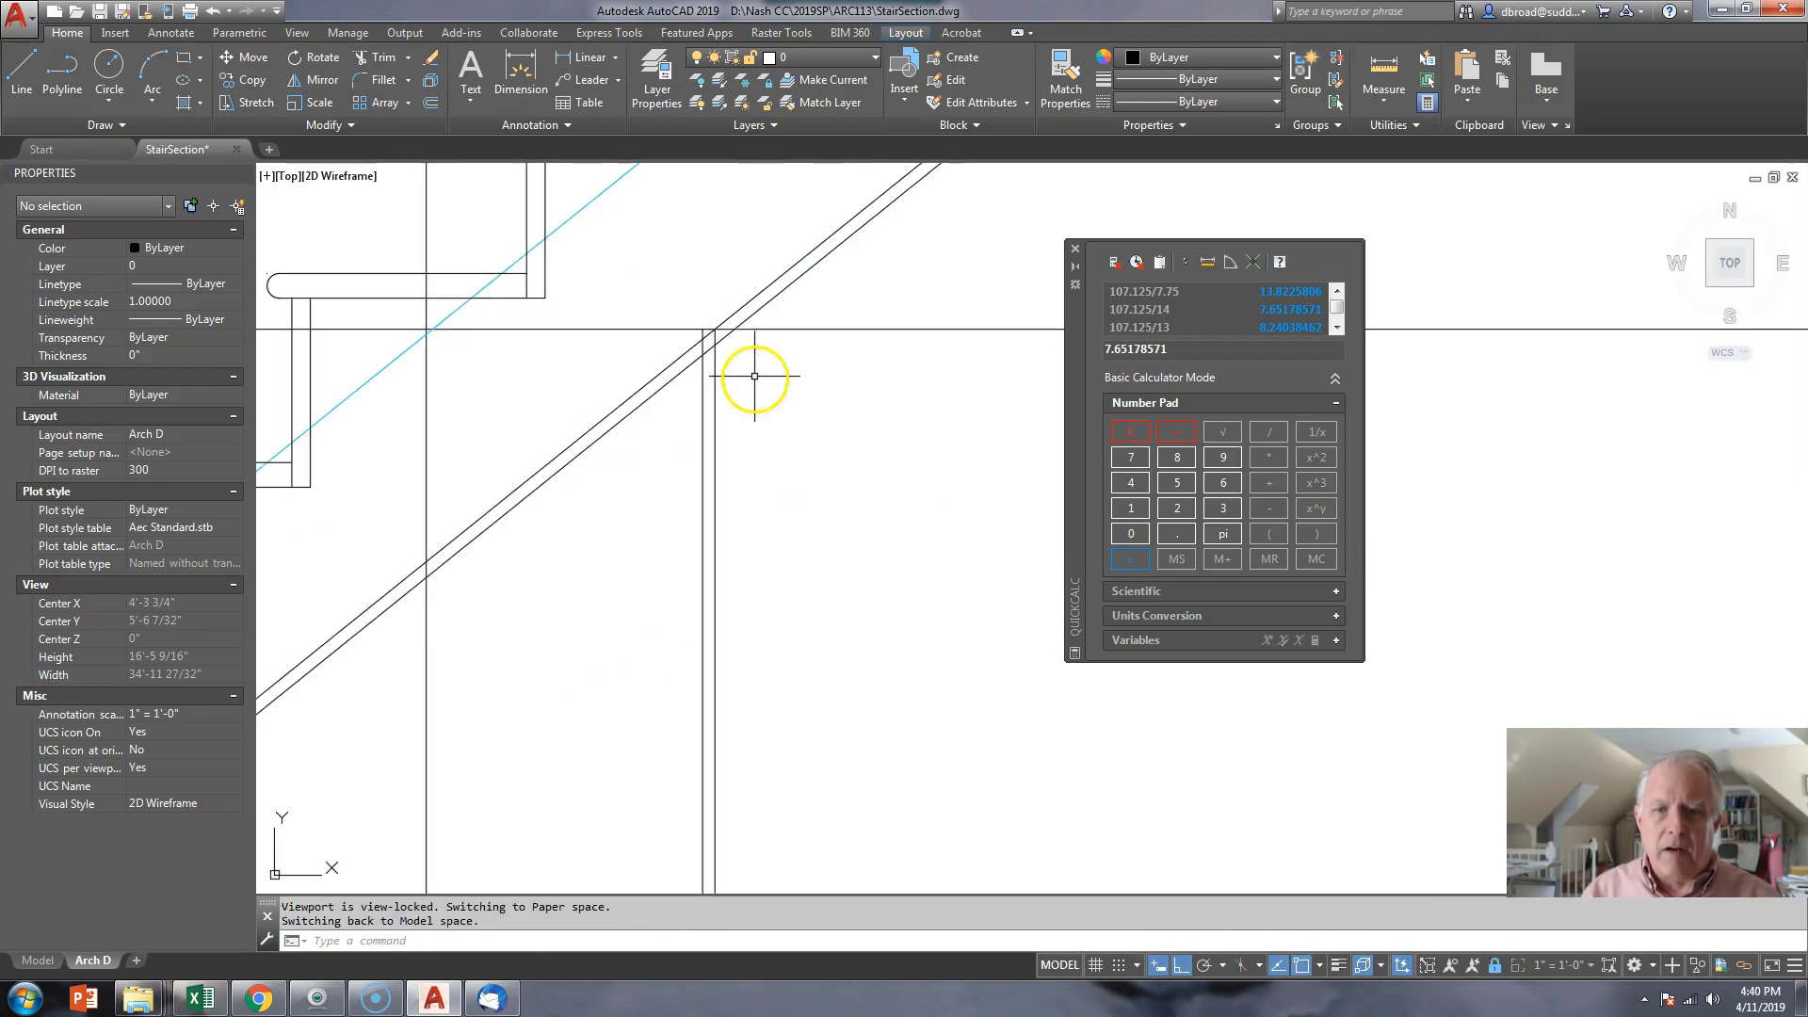
type("m")
key("Return")
left_click(754, 512)
left_click(653, 492)
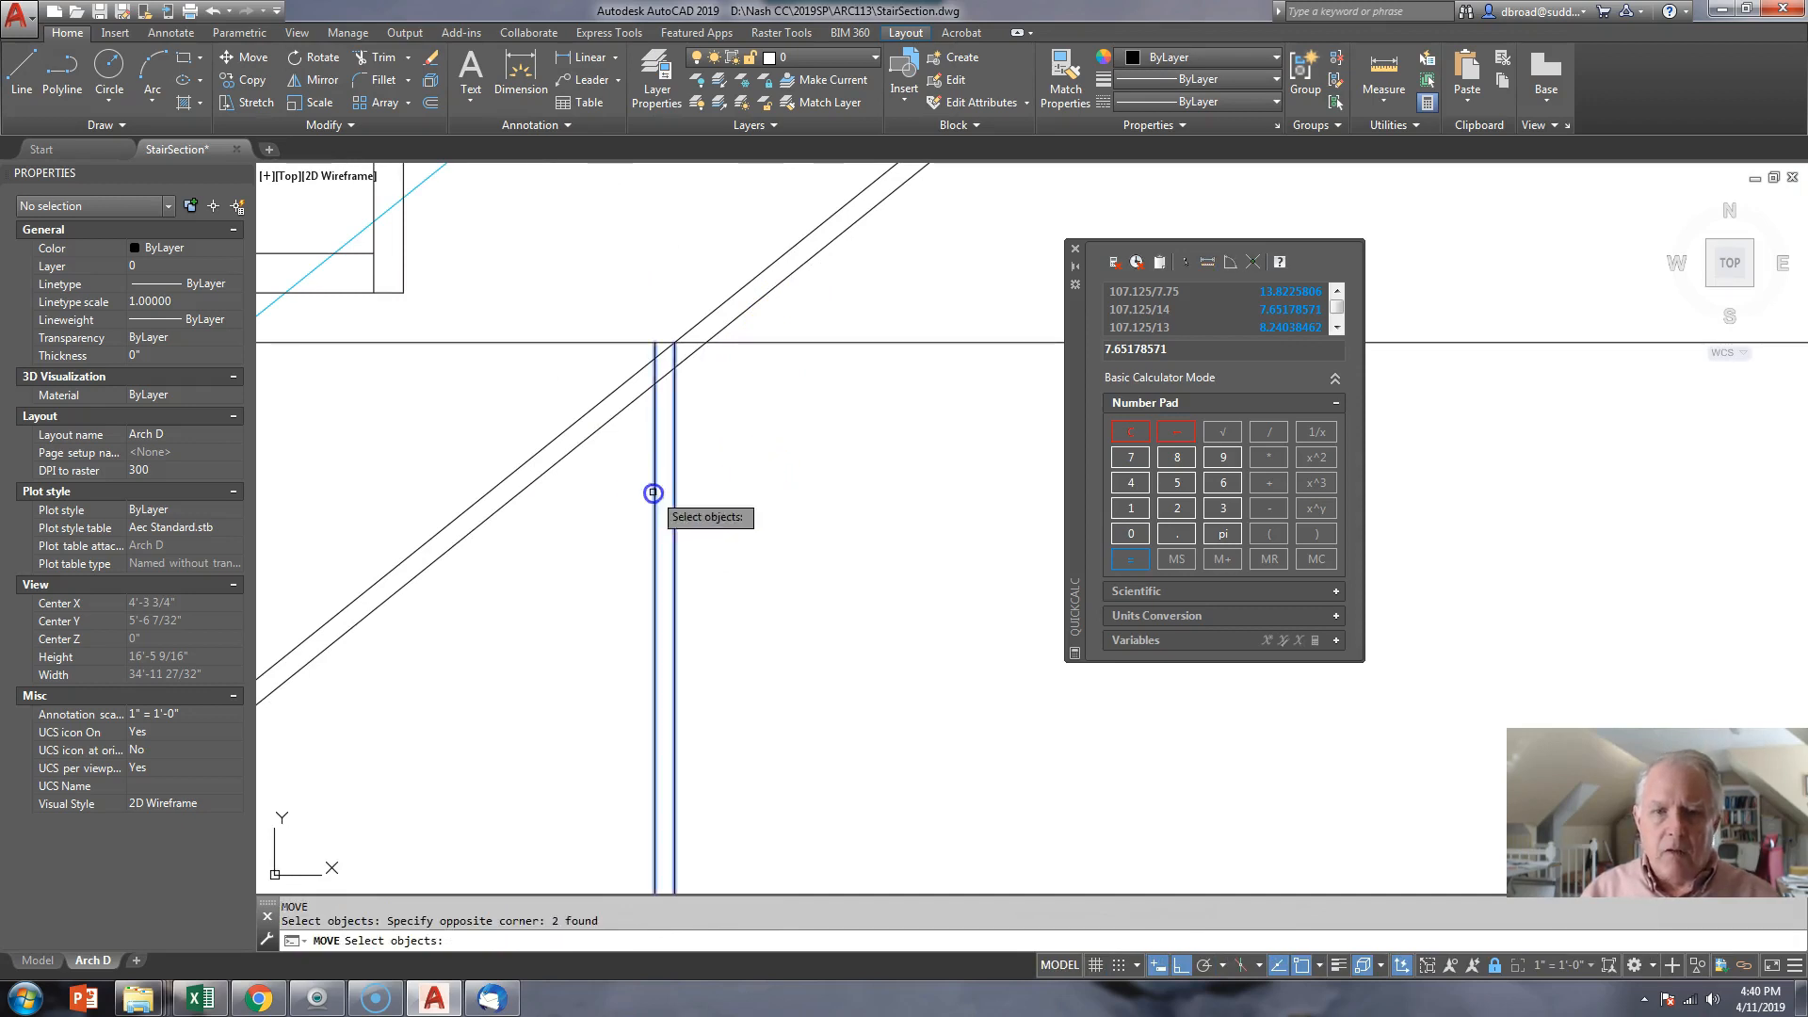
key("Return")
left_click(675, 342)
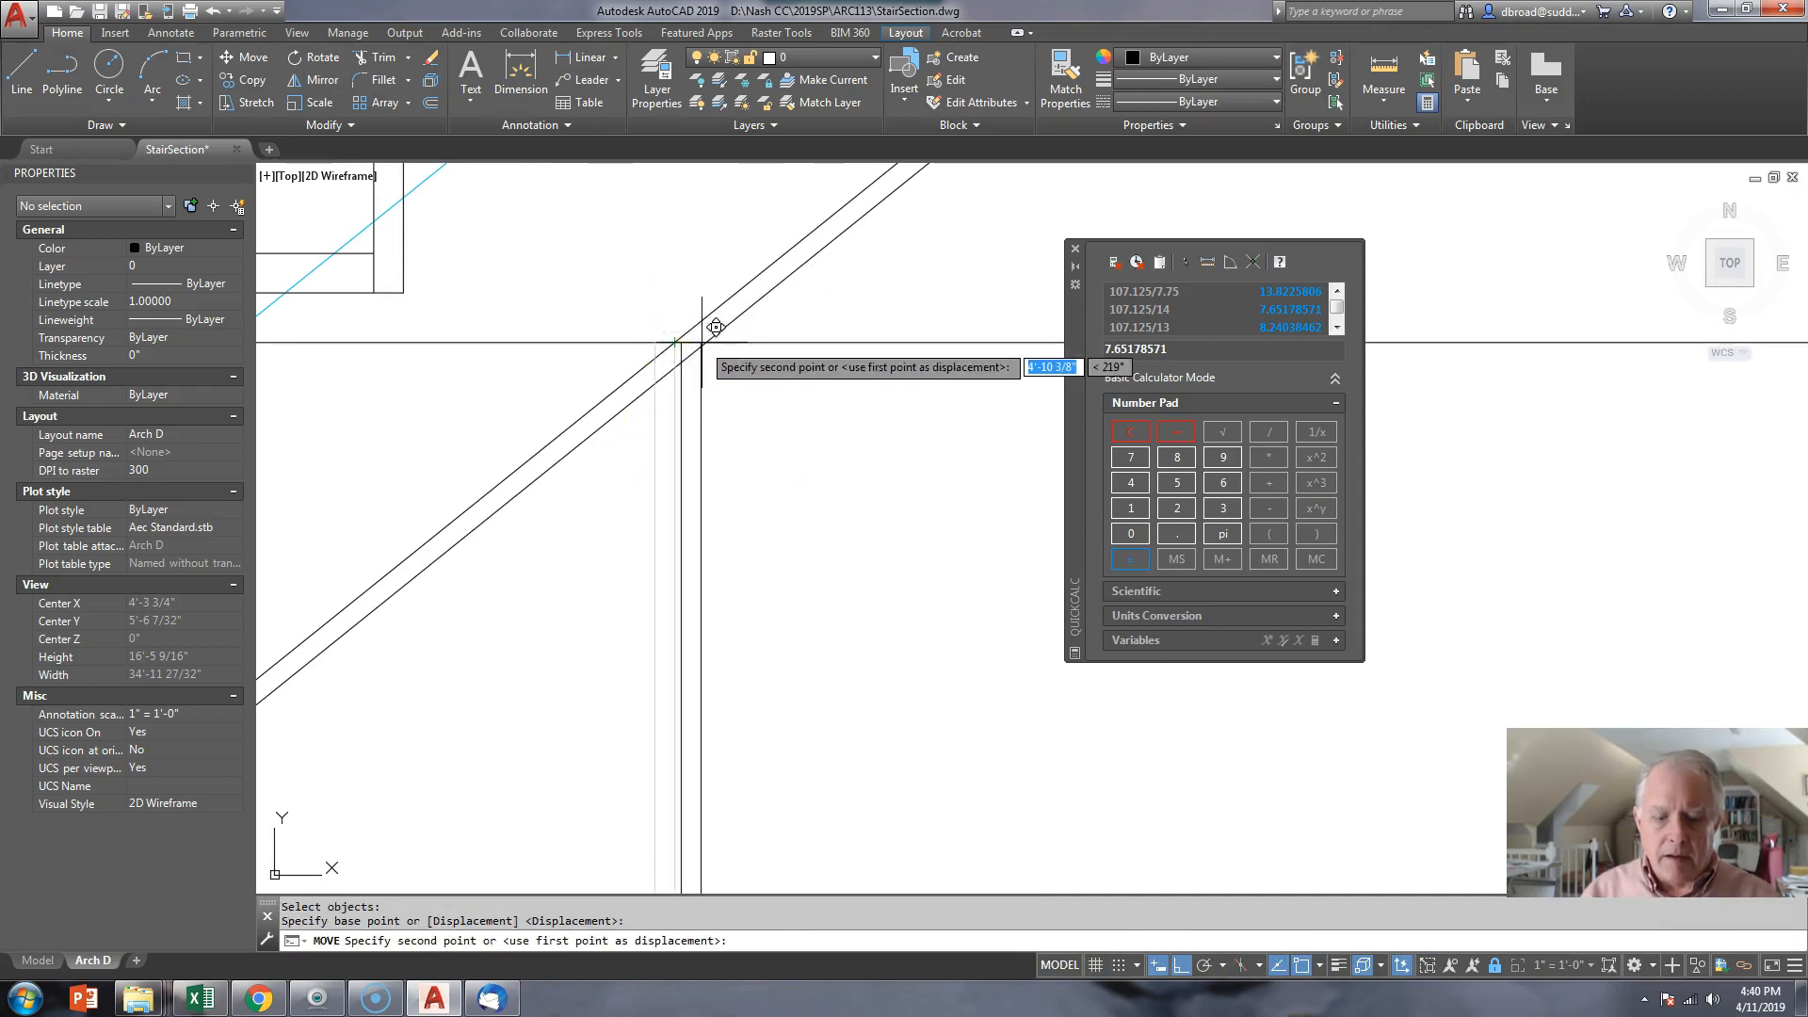
type("int")
key("Return")
left_click(704, 342)
- Fillet the lower sloped line under the stringer with the outer vertical line, keeping the upper sloped part
scroll(723, 384, "down", 4)
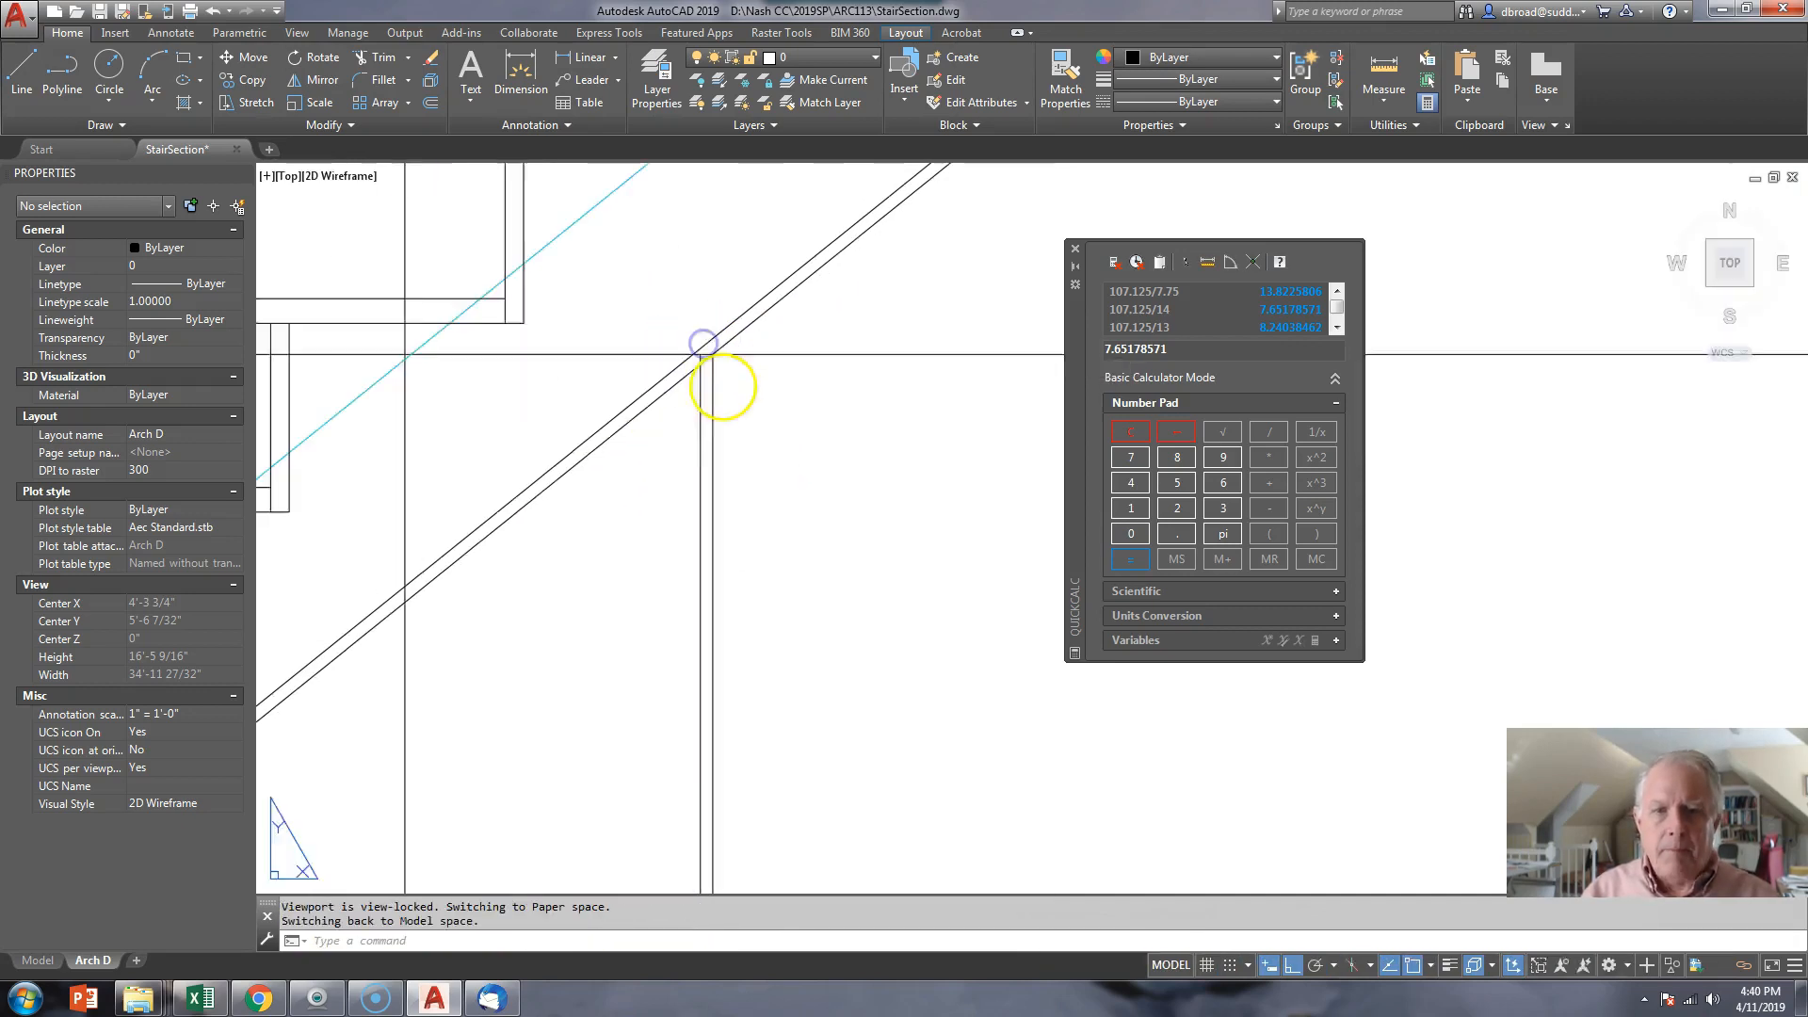
key("Escape")
type("f")
key("Return")
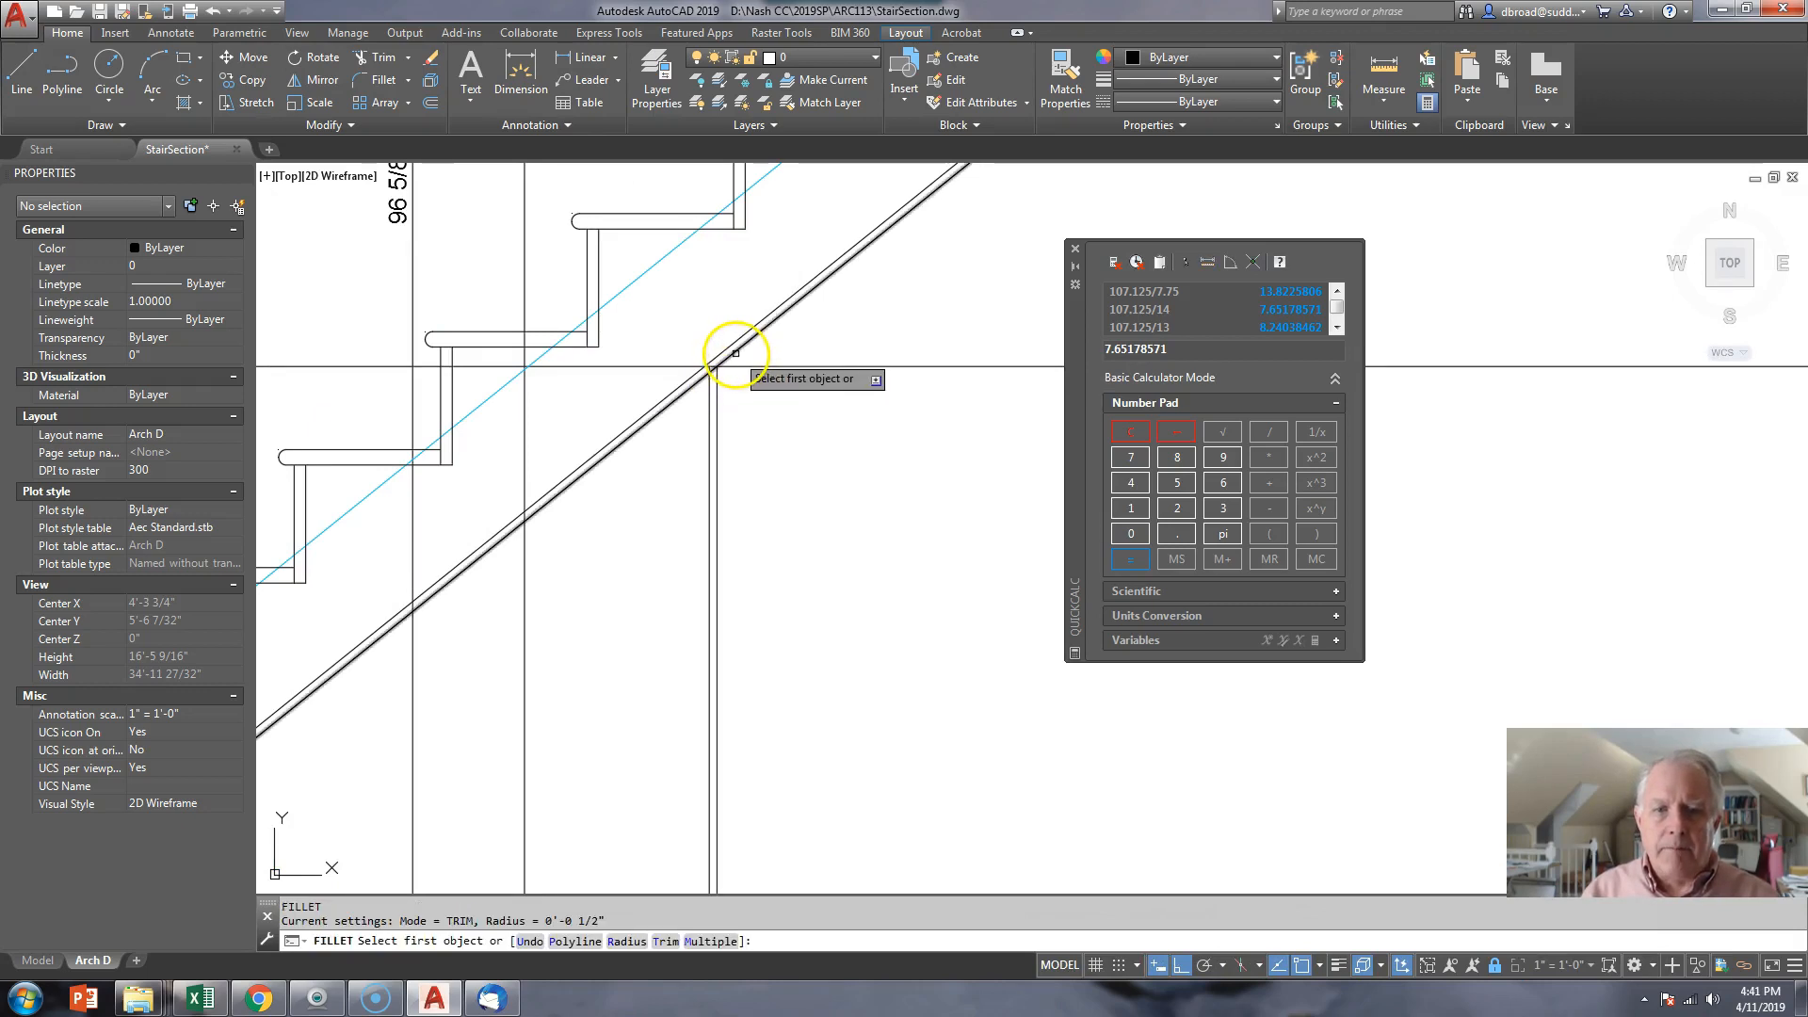
left_click(737, 351)
left_click(718, 391)
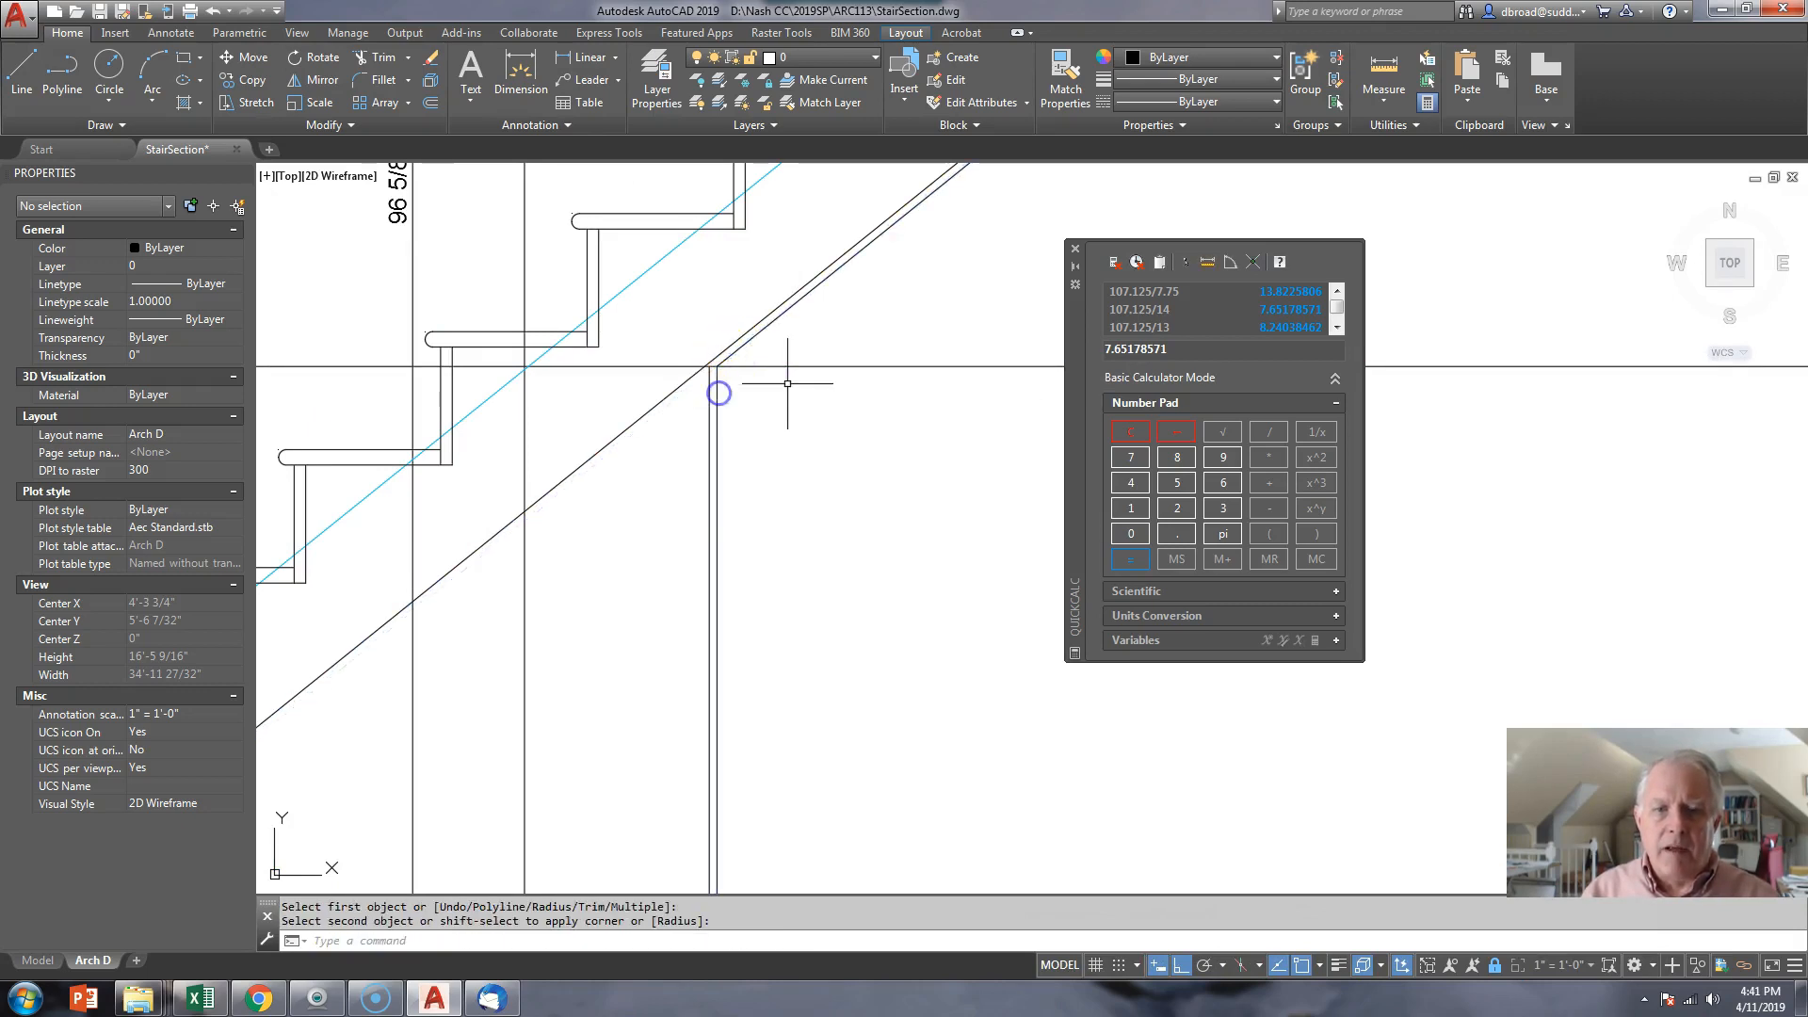
- Erase the horizontal 36-inch guide line
scroll(823, 524, "down", 3)
middle_click_drag(760, 485, 740, 553)
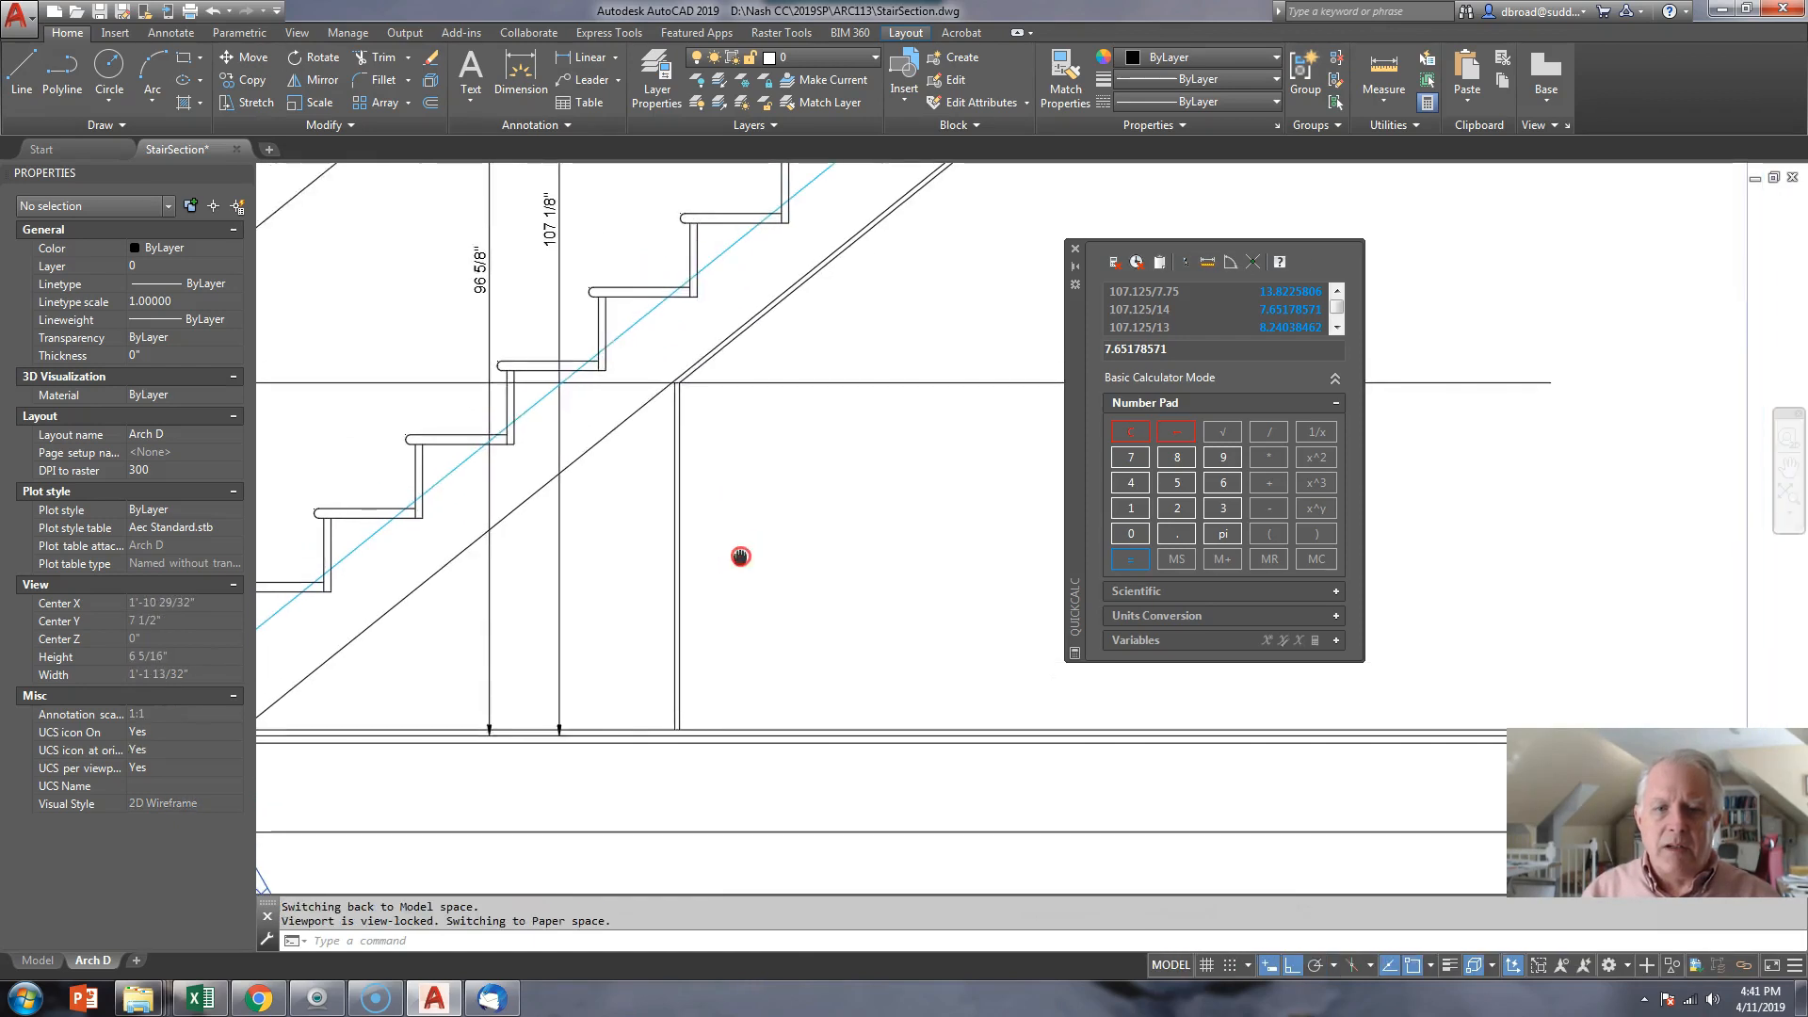
left_click(760, 382)
key("Delete")
scroll(719, 443, "down", 3)
scroll(687, 488, "up", 3)
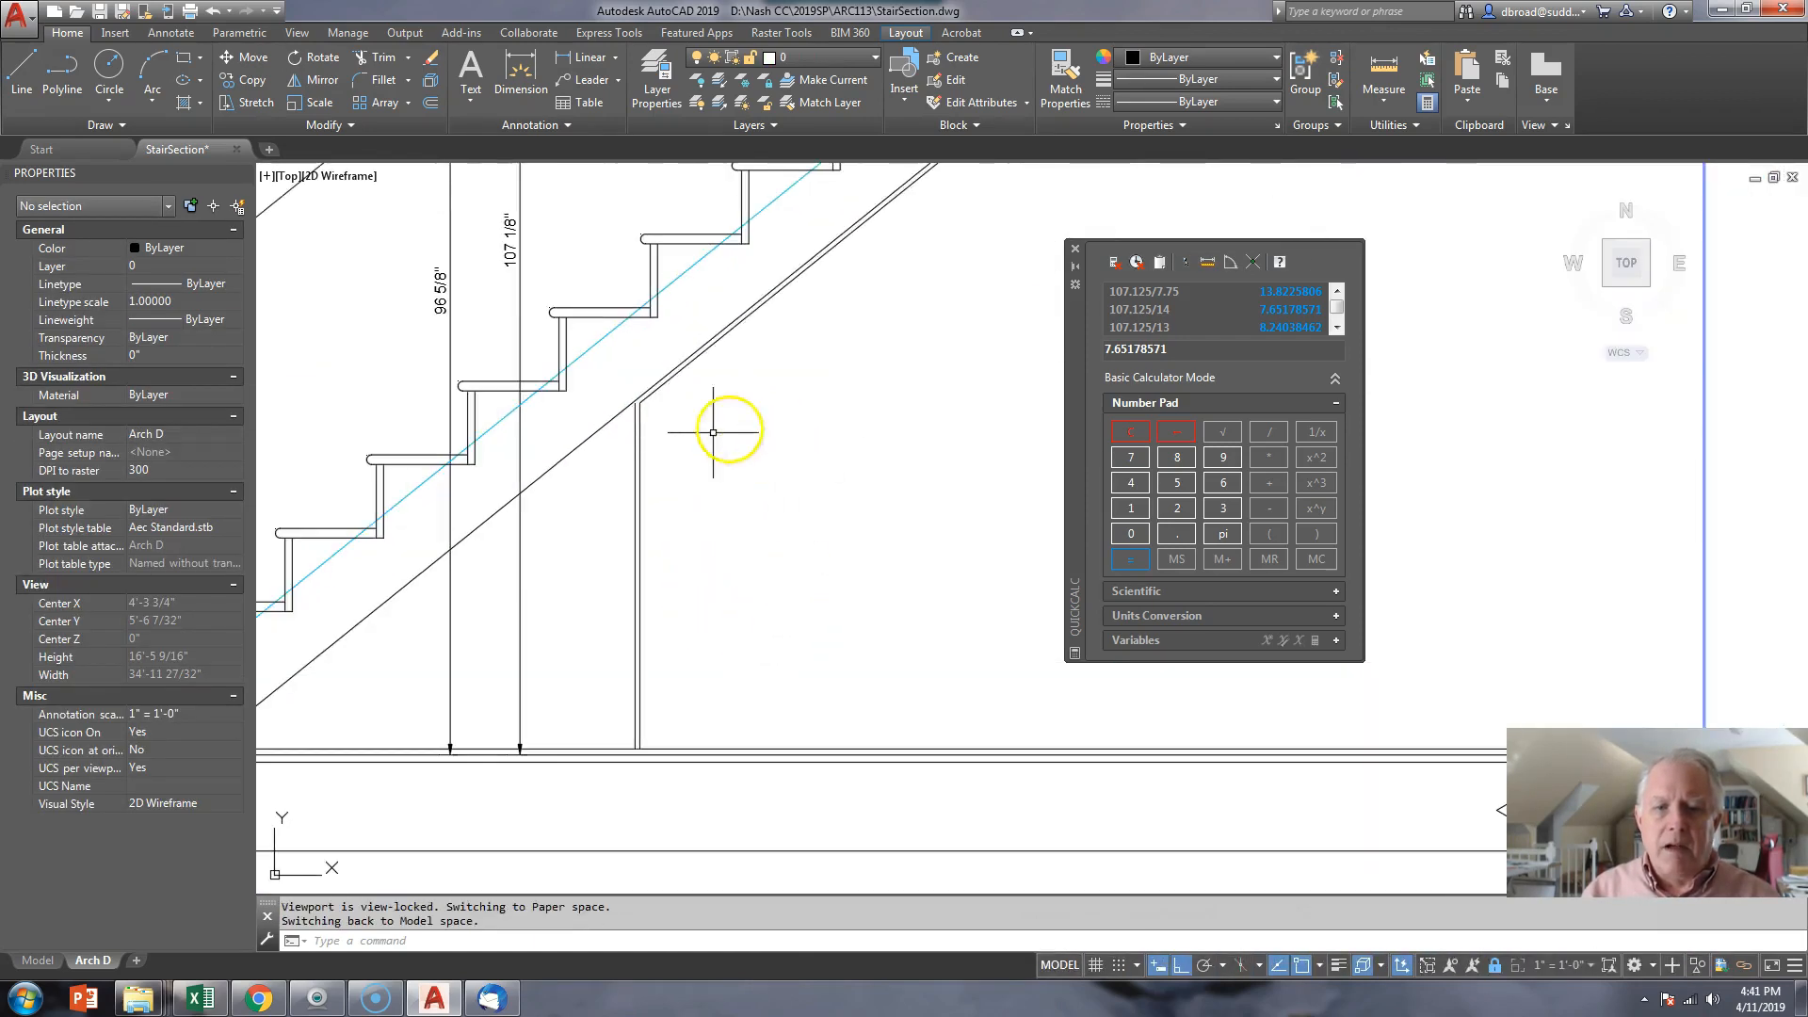
mouse_move(764, 558)
middle_mouse_down()
mouse_move(876, 505)
mouse_move(688, 561)
middle_mouse_up()
scroll(807, 500, "down", 2)
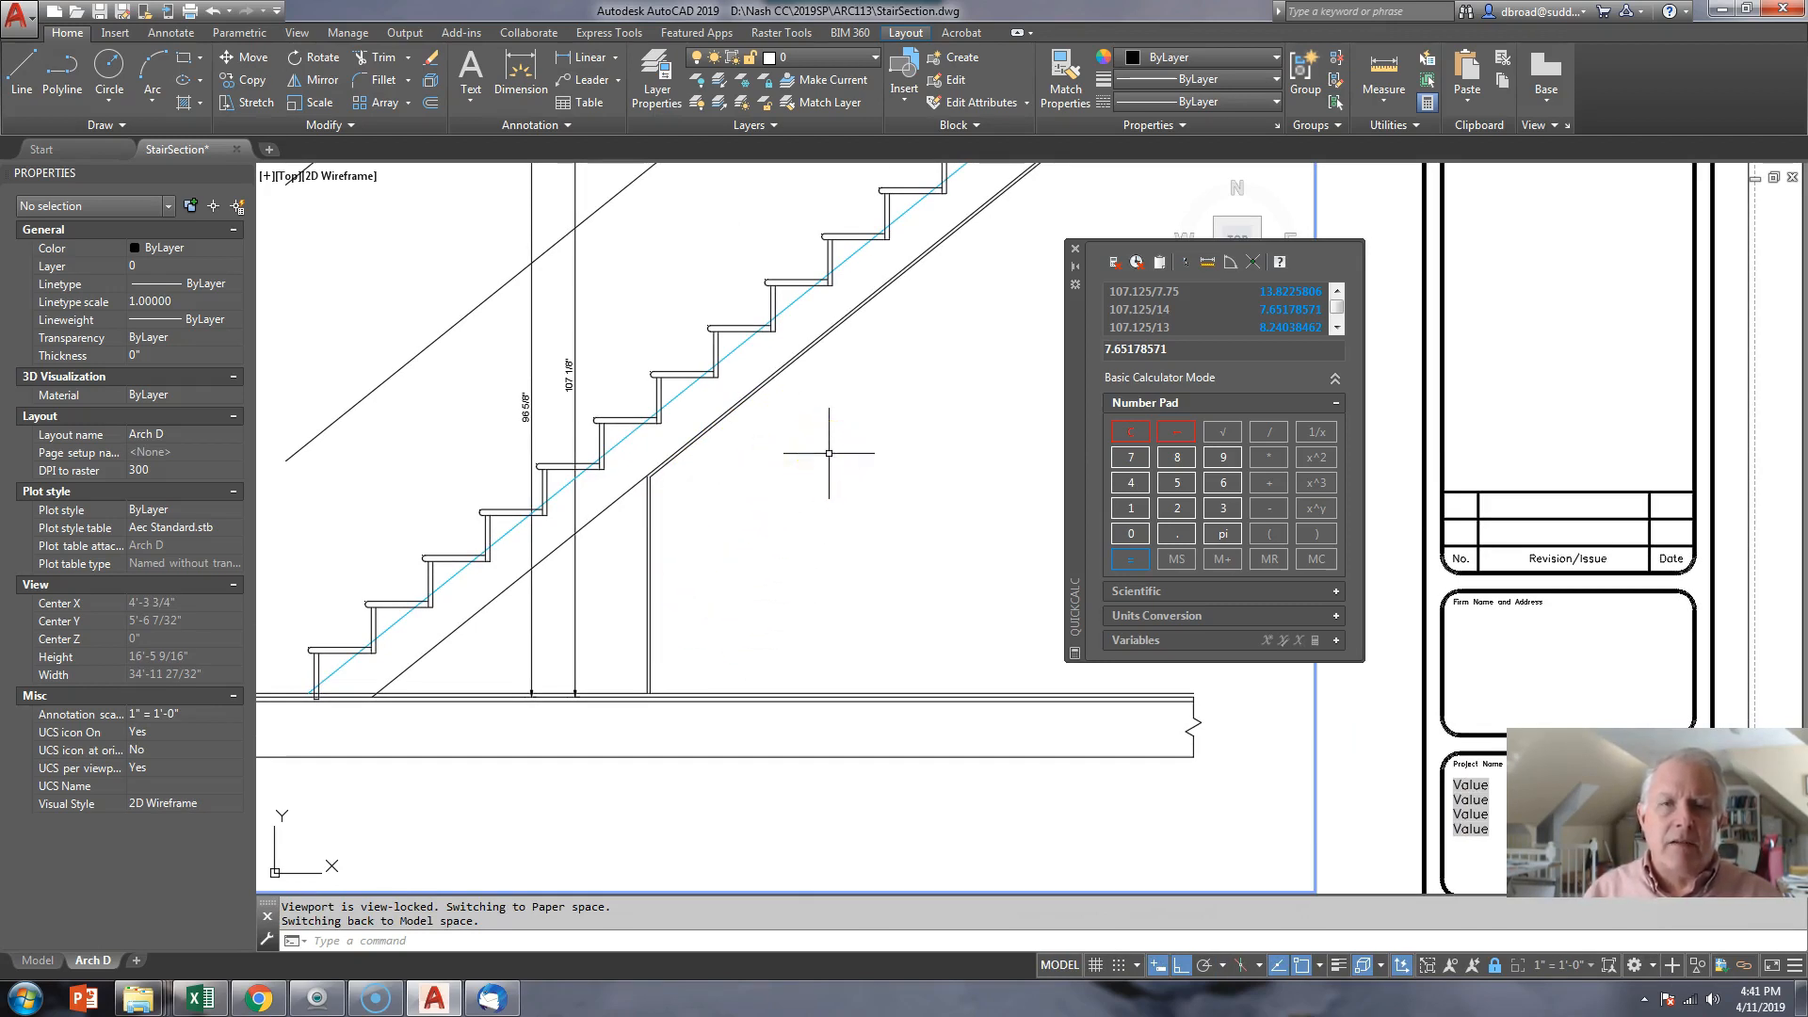
scroll(775, 537, "down", 3)
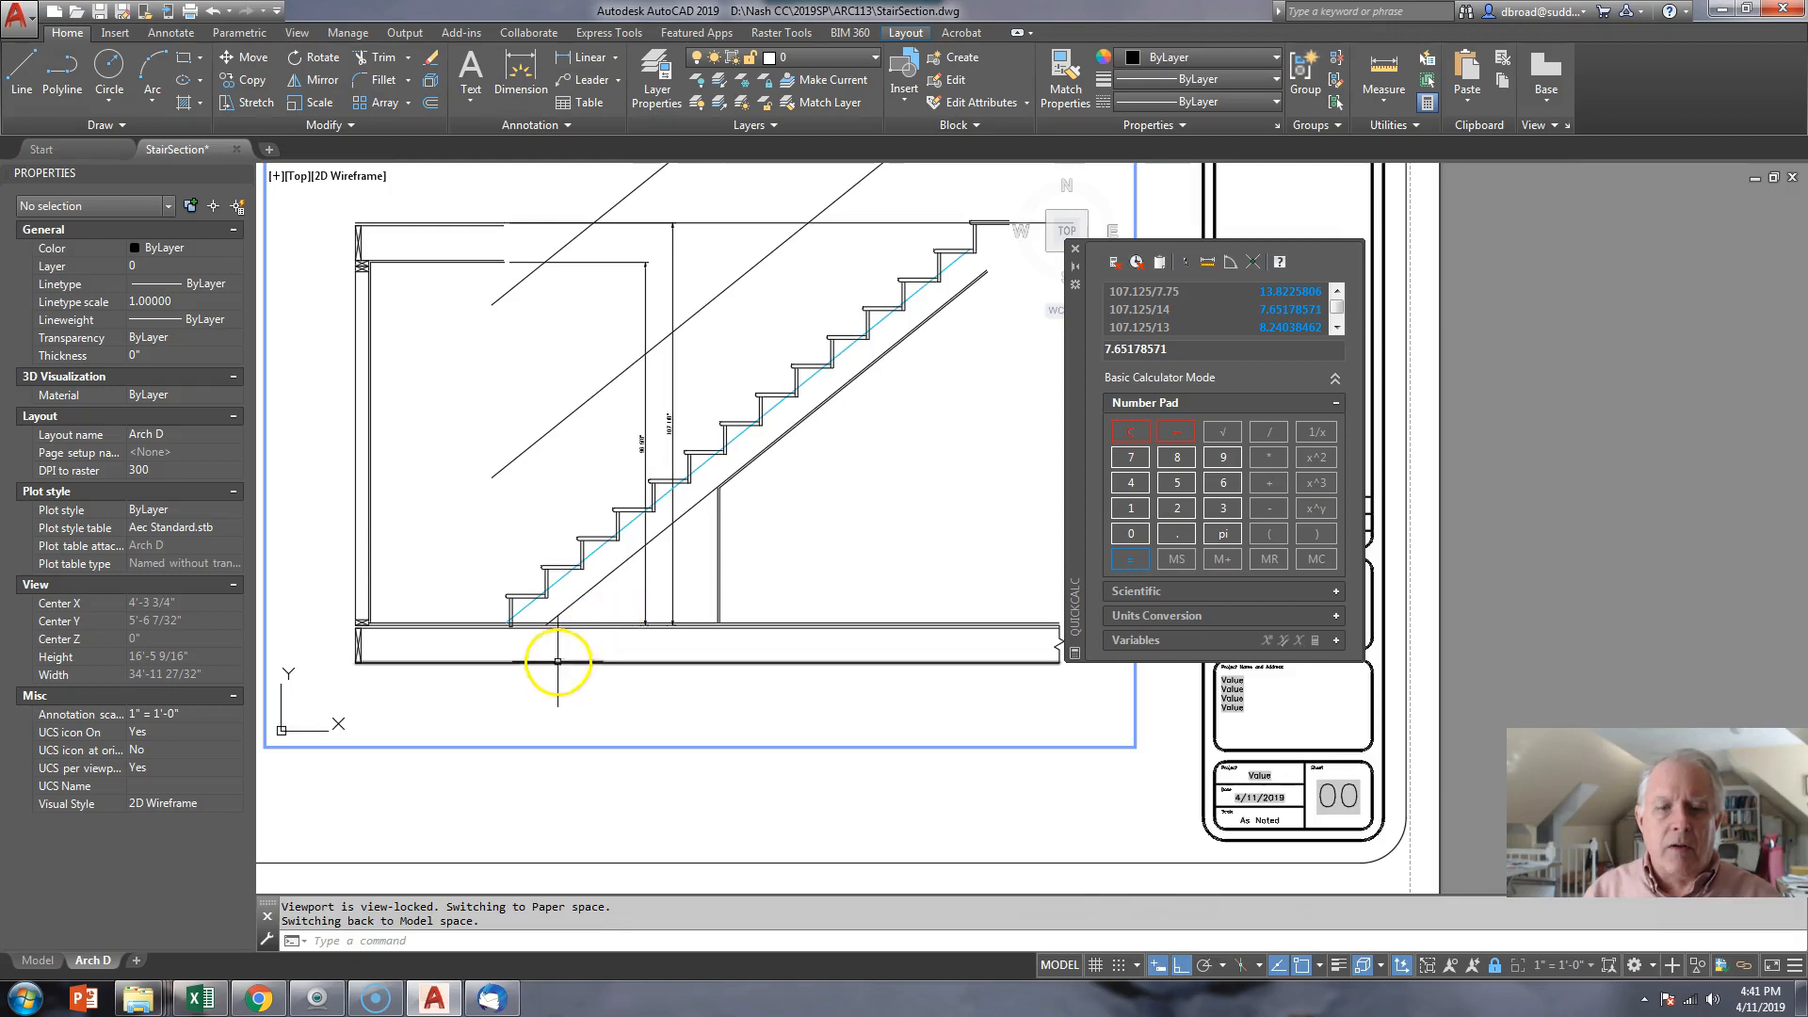
- Insert the 2x4 block at the intersection of the first riser's back face and the middle floor line
scroll(551, 650, "up", 4)
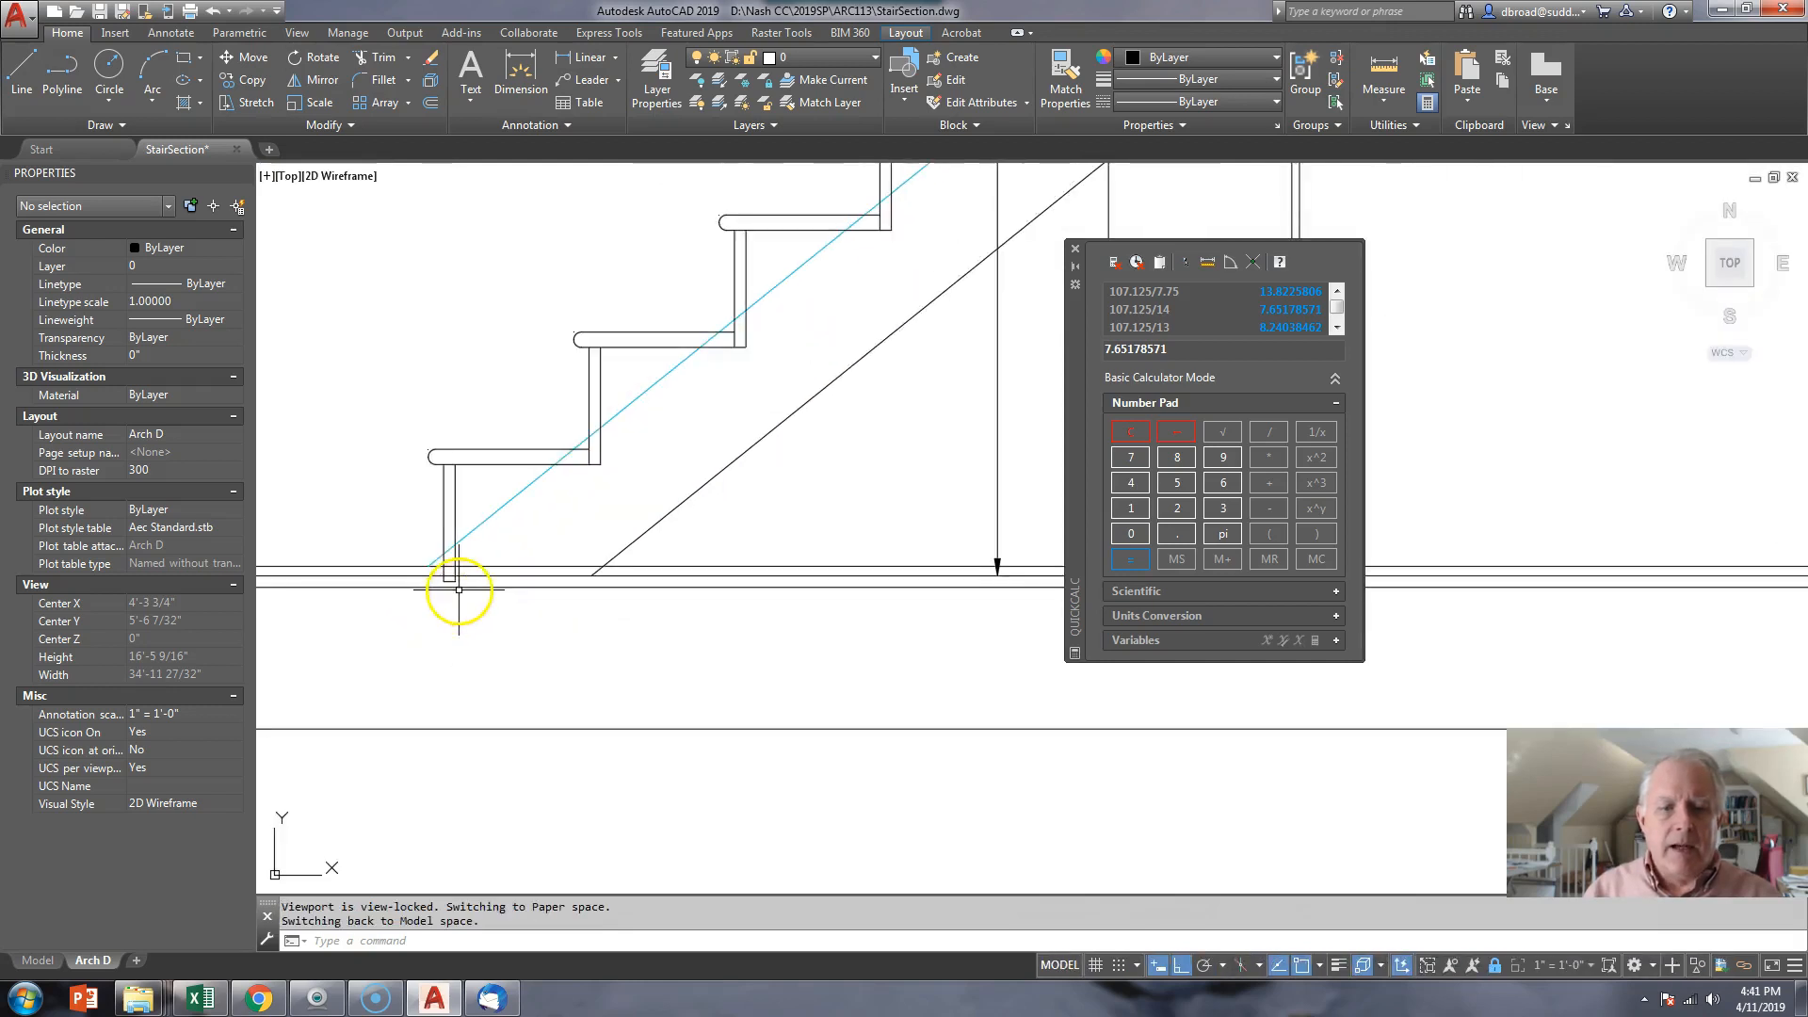
scroll(458, 595, "up", 2)
type("i")
key("Return")
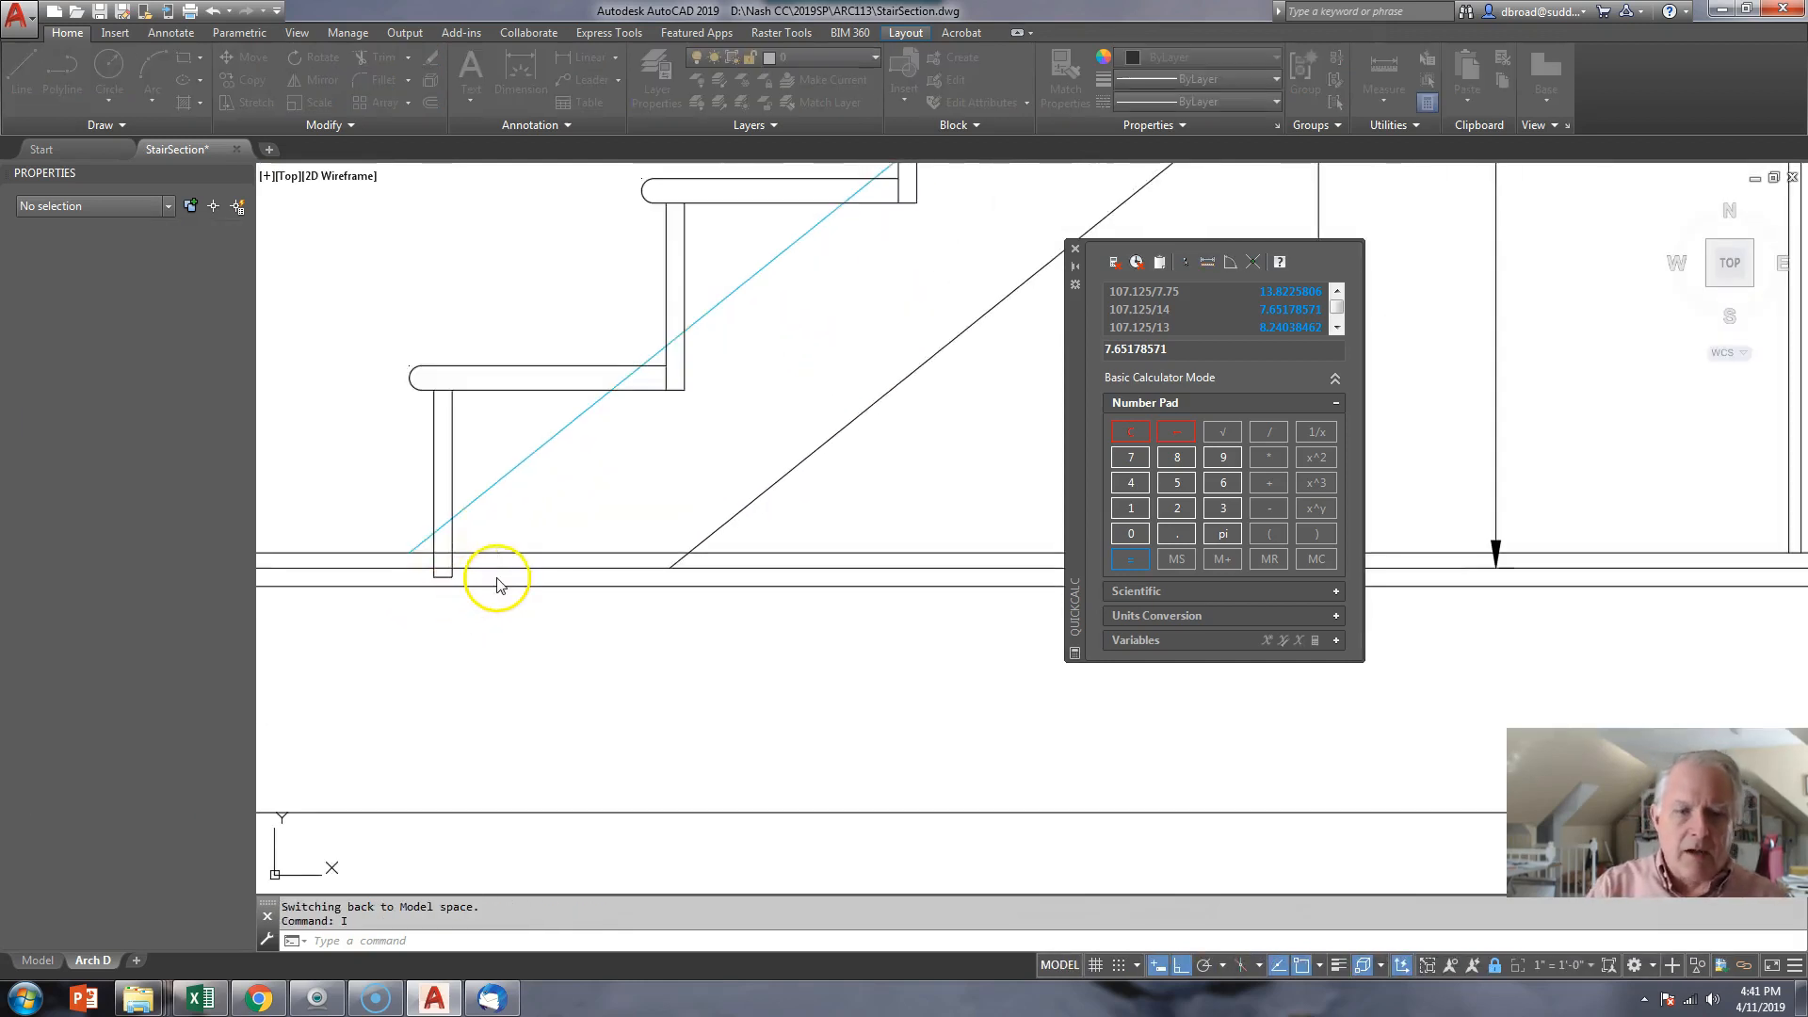
type("x4")
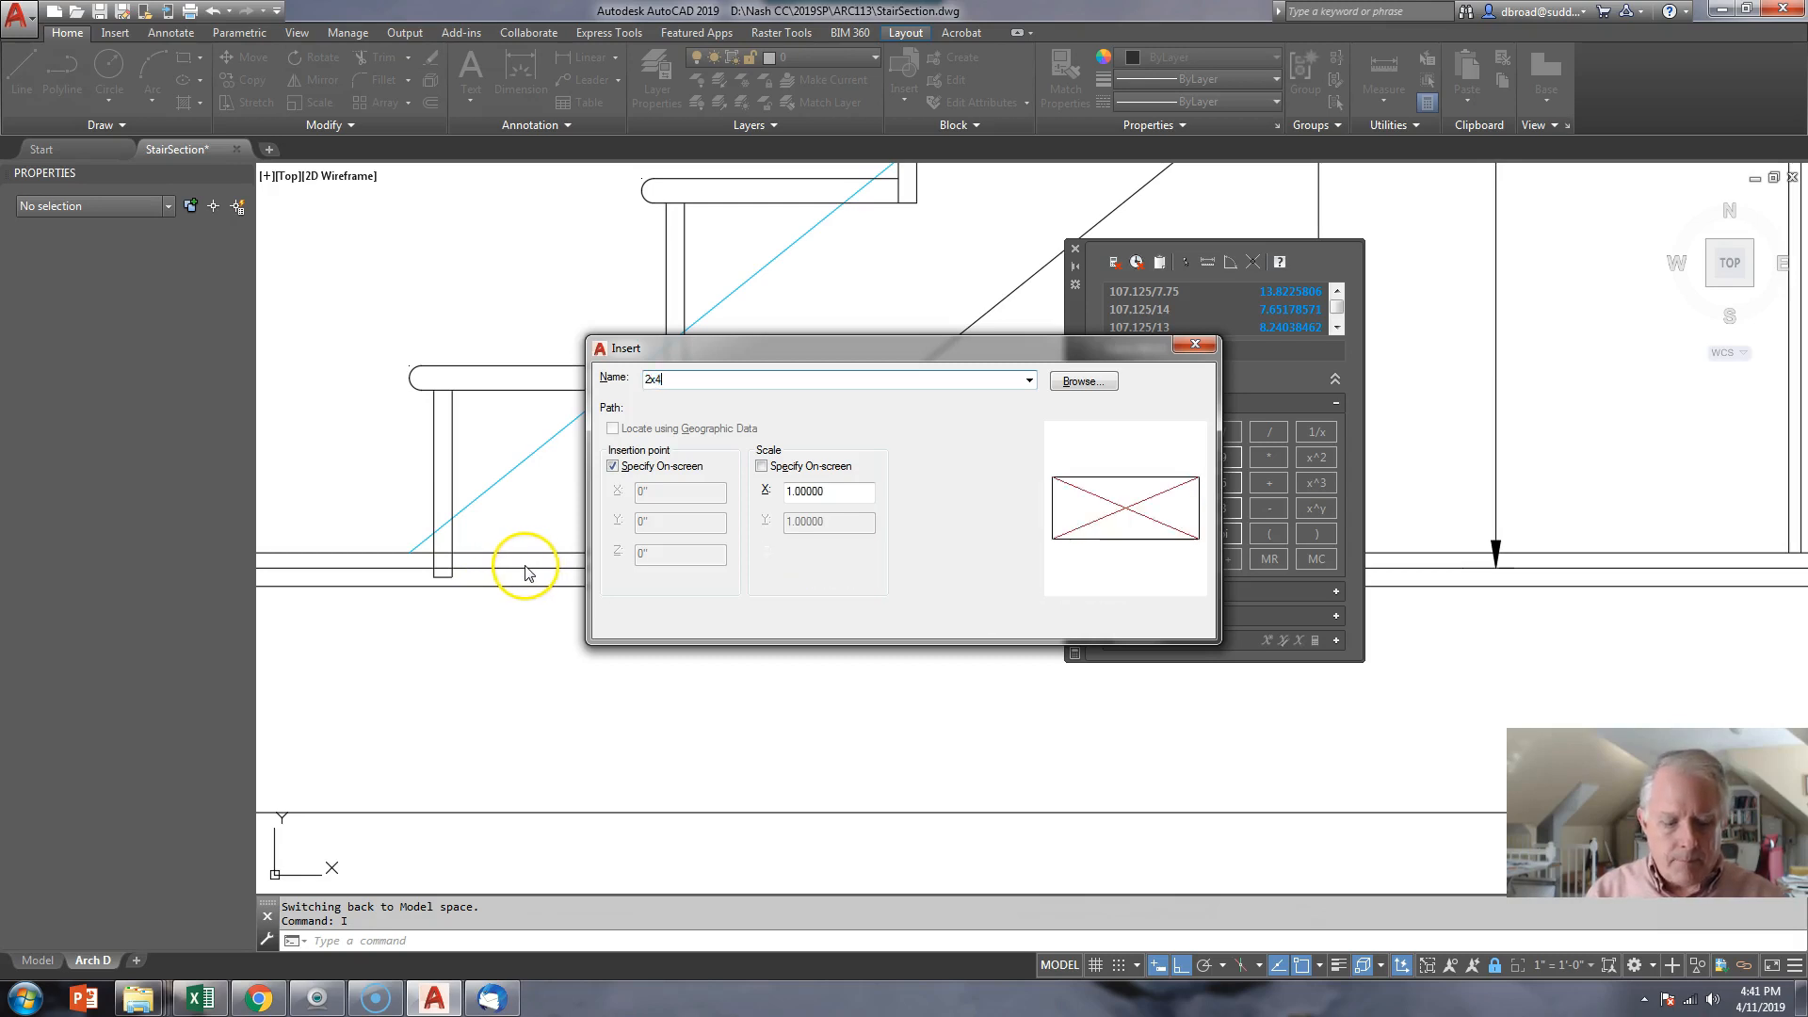
left_click(1015, 615)
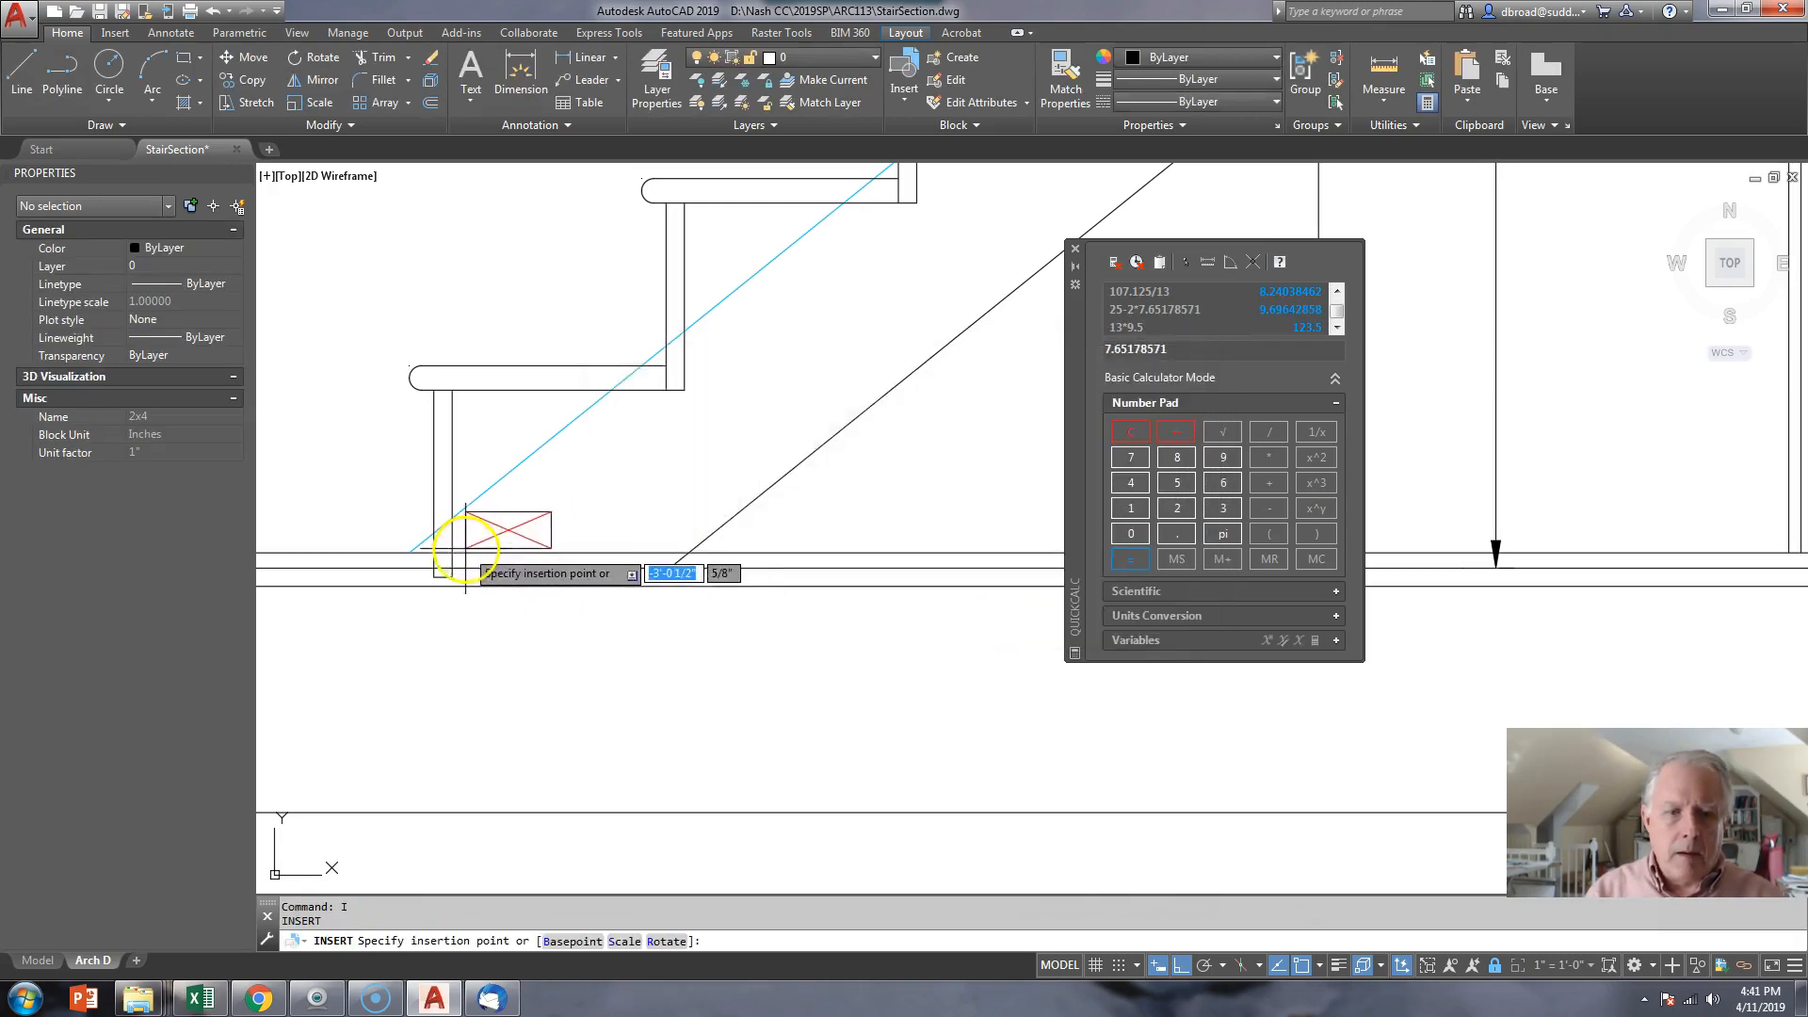
type("18")
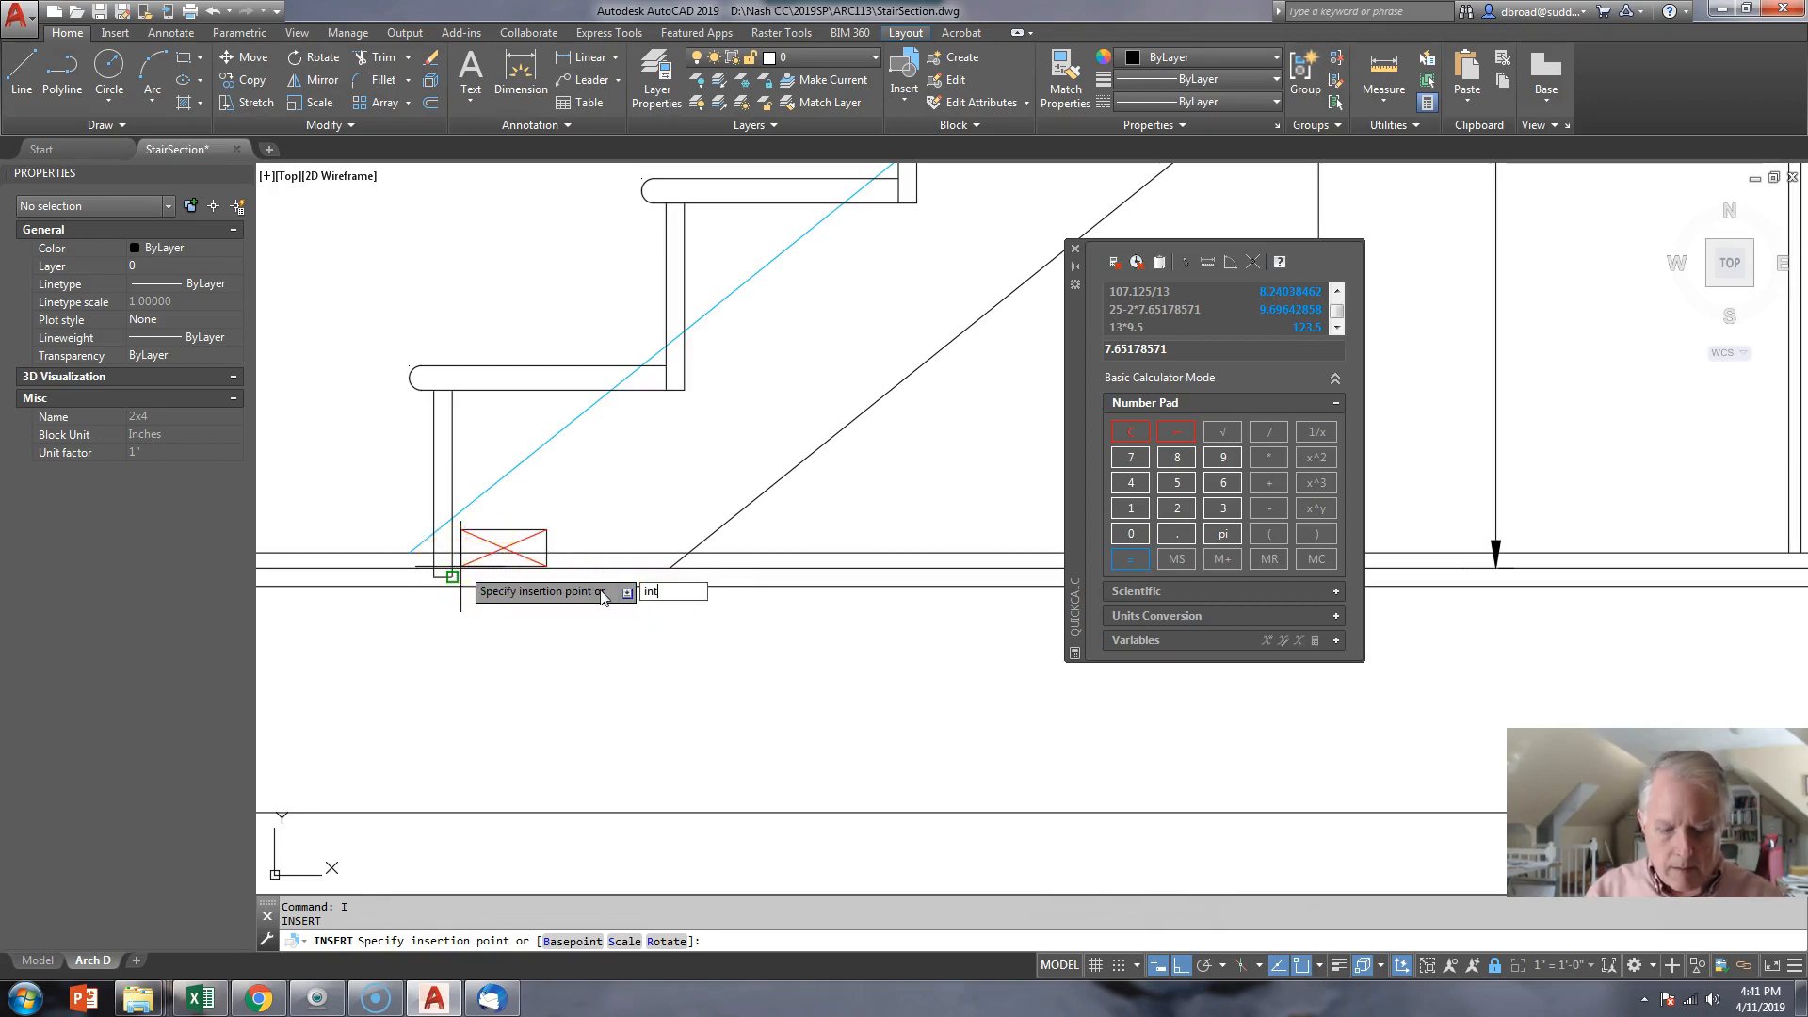
key("Return")
left_click(452, 567)
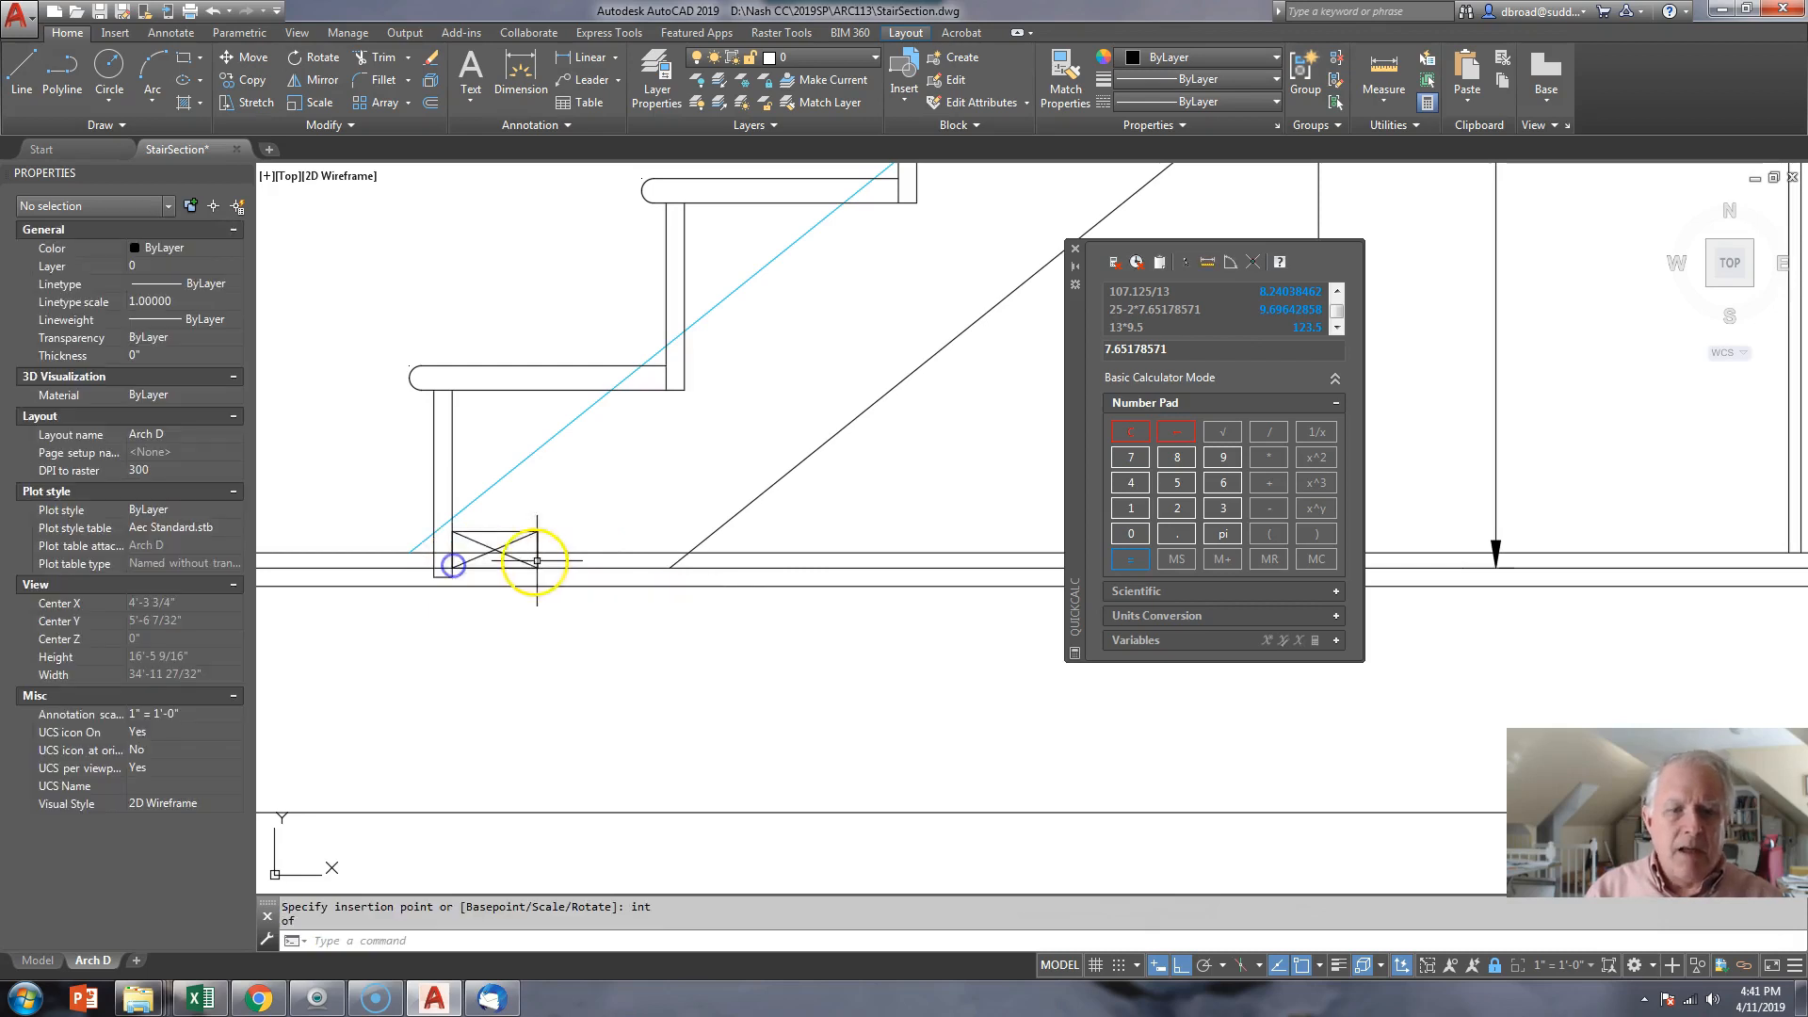
scroll(650, 562, "down", 2)
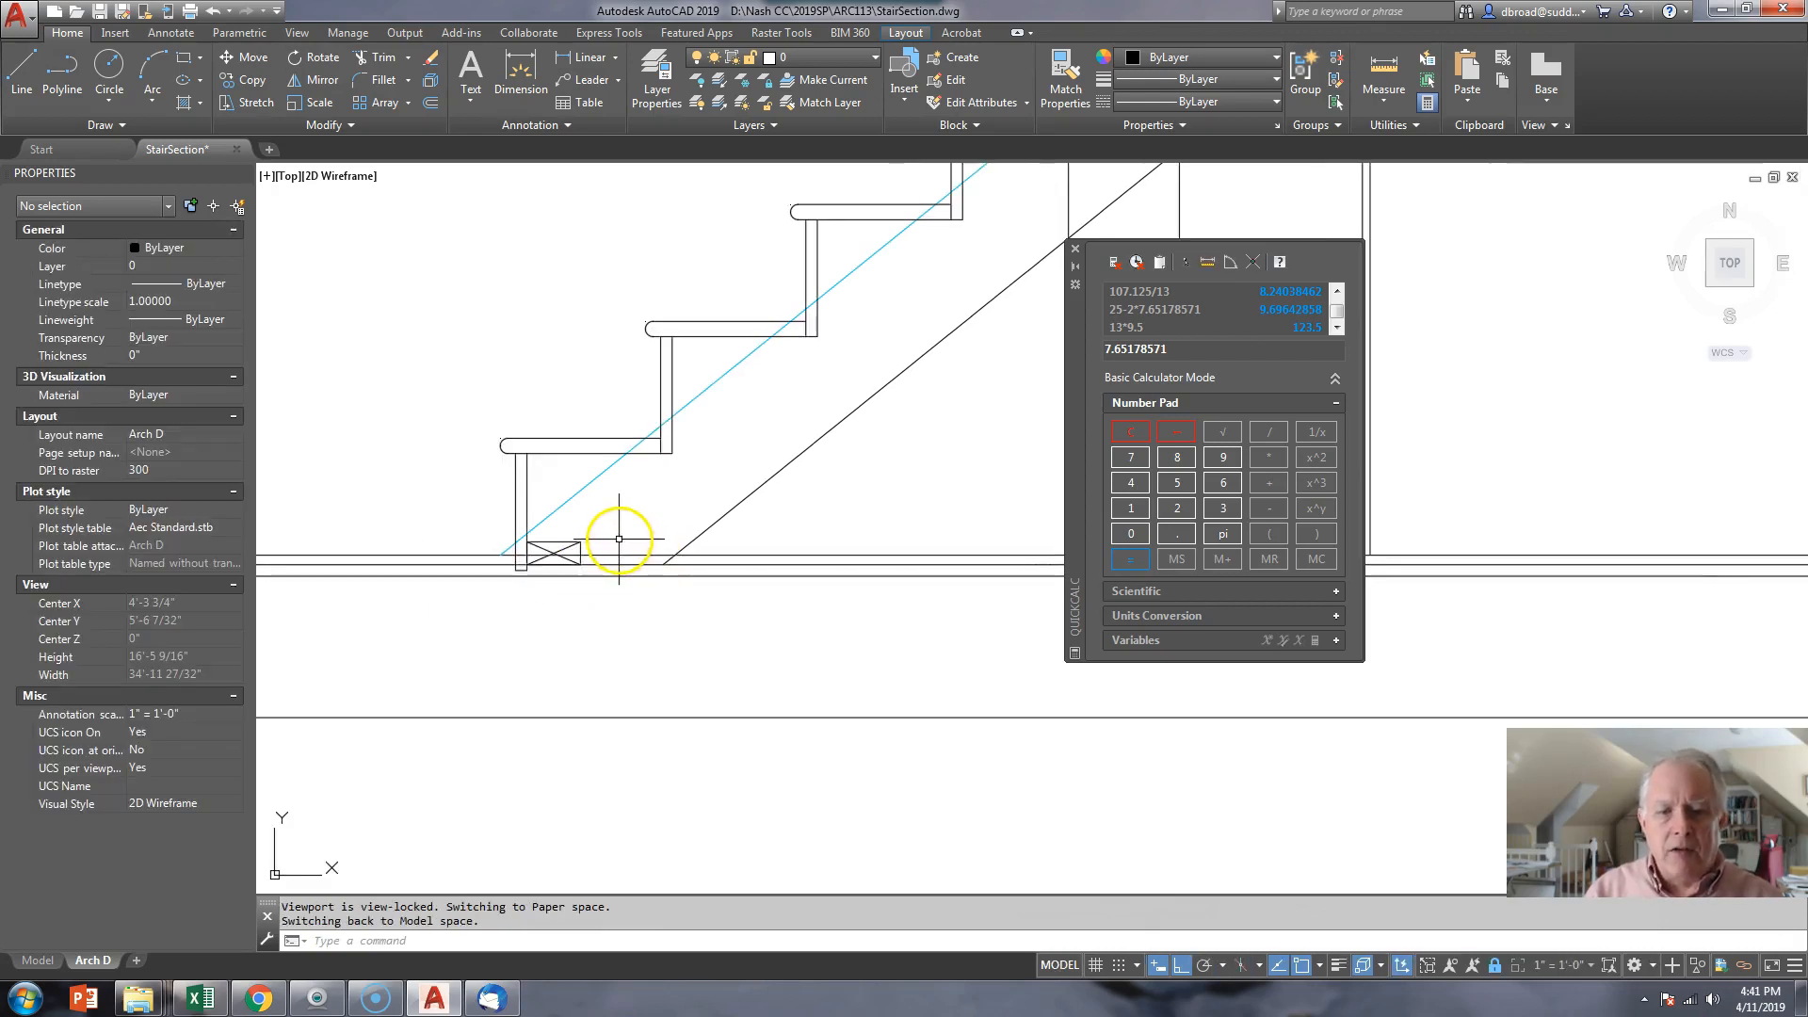
right_click(619, 538, "shift")
key("Escape")
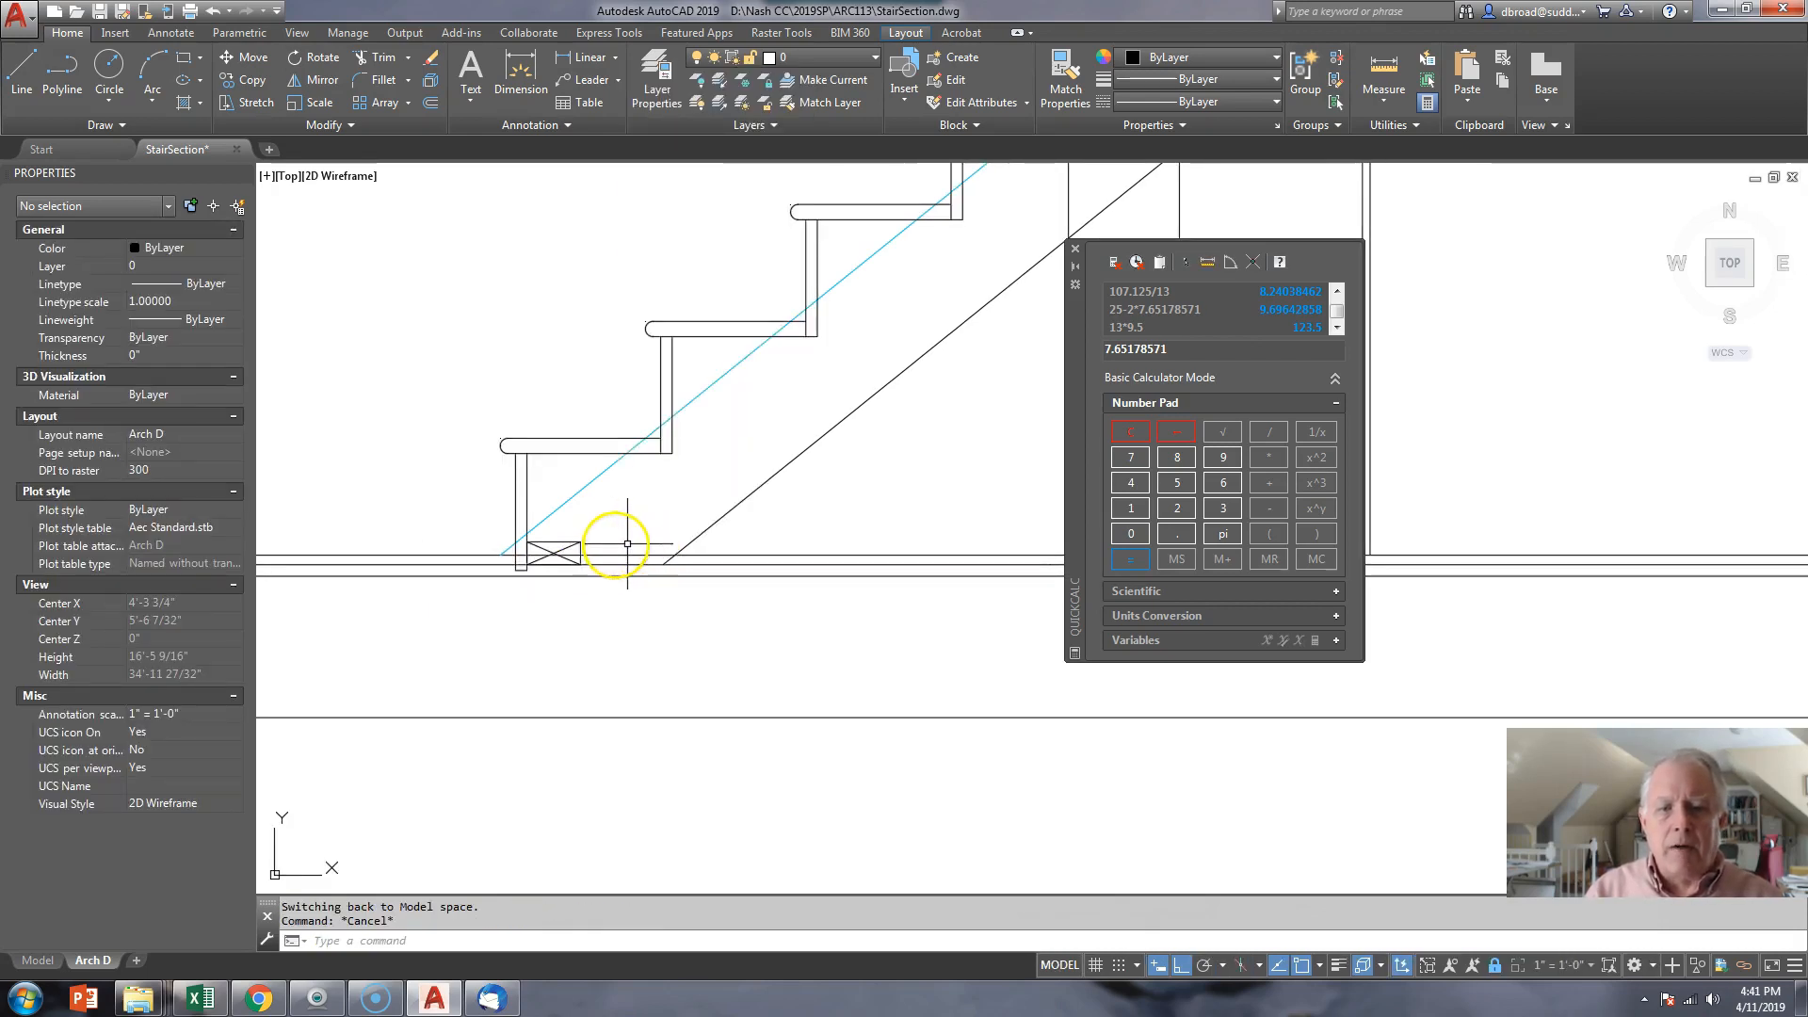
scroll(584, 586, "up", 3)
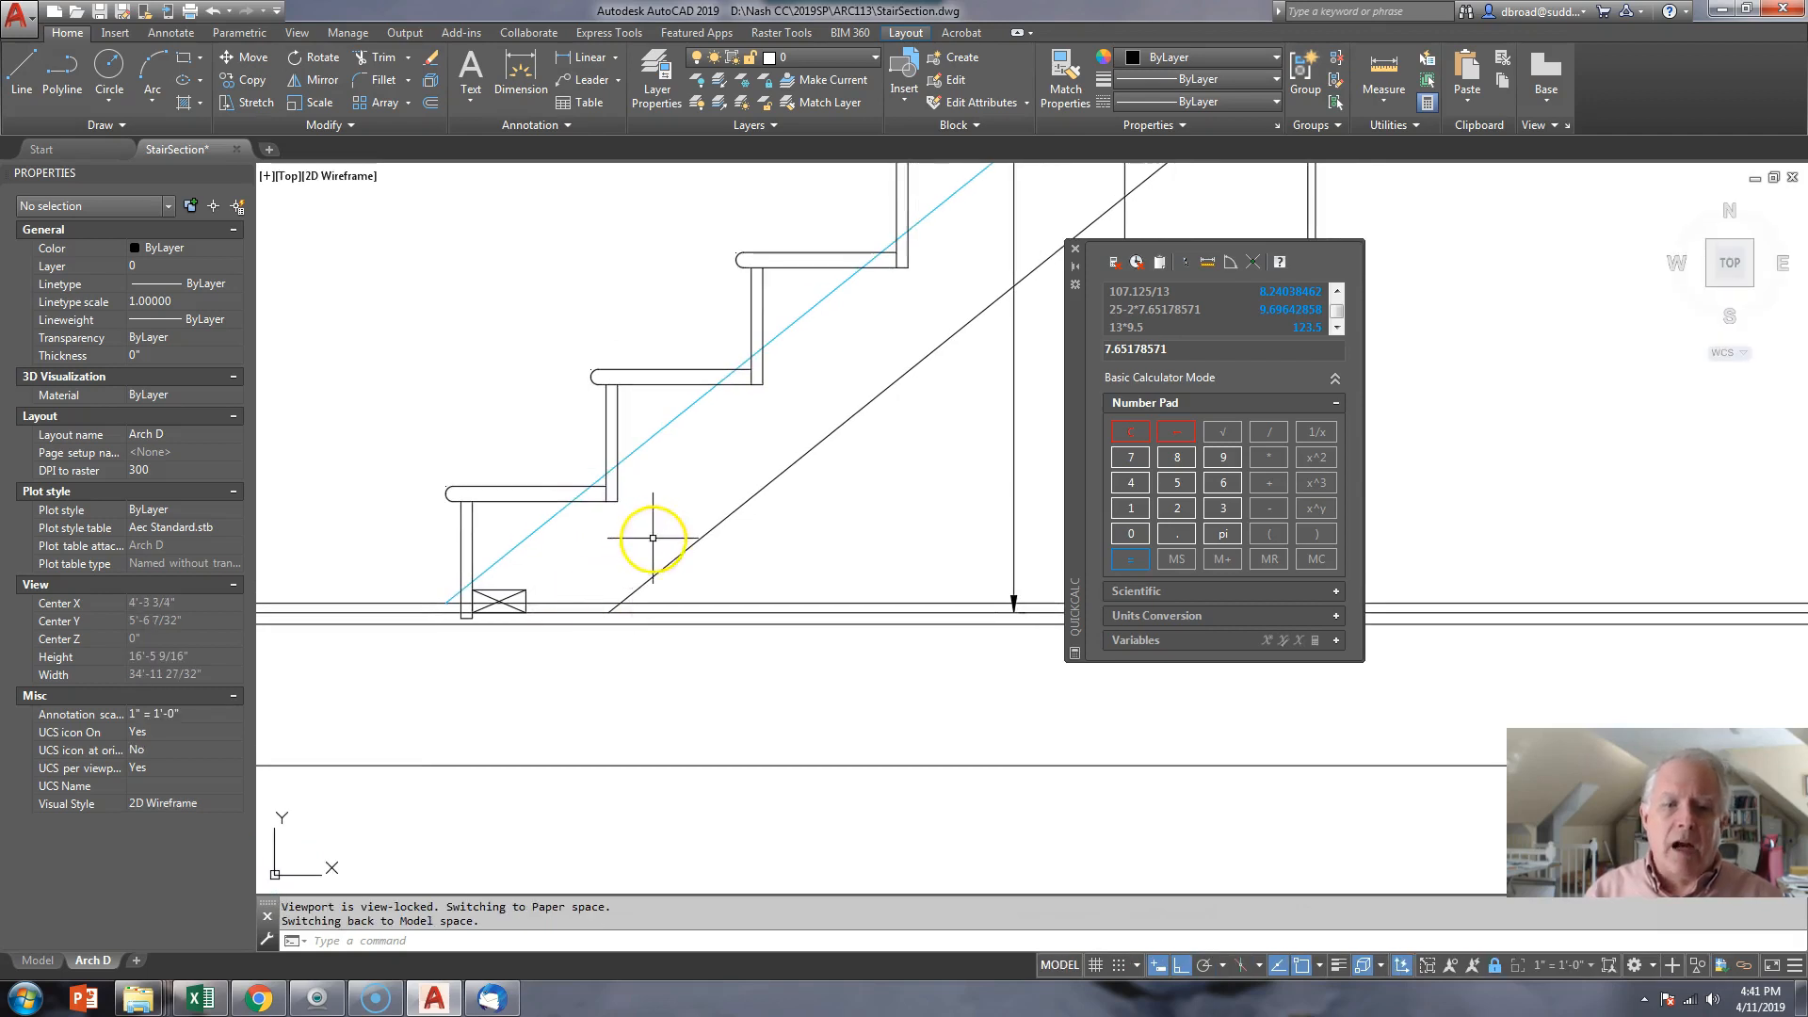
scroll(646, 537, "down", 5)
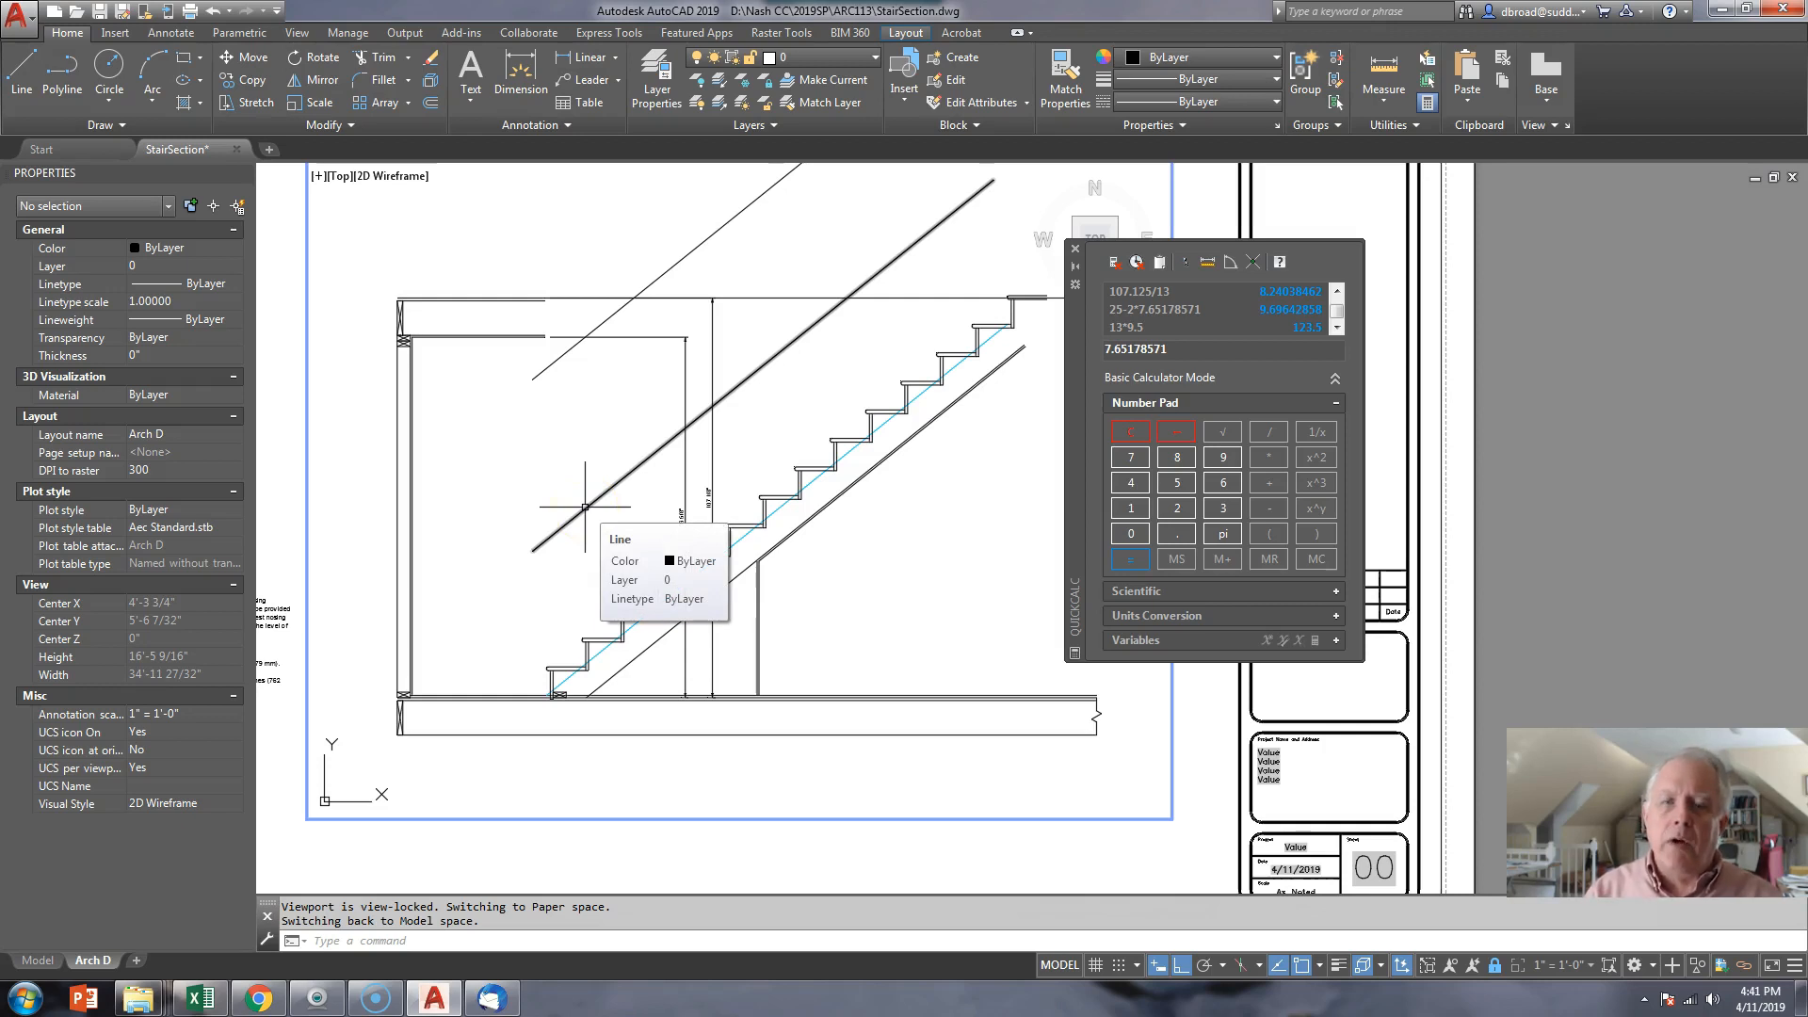
key("Escape")
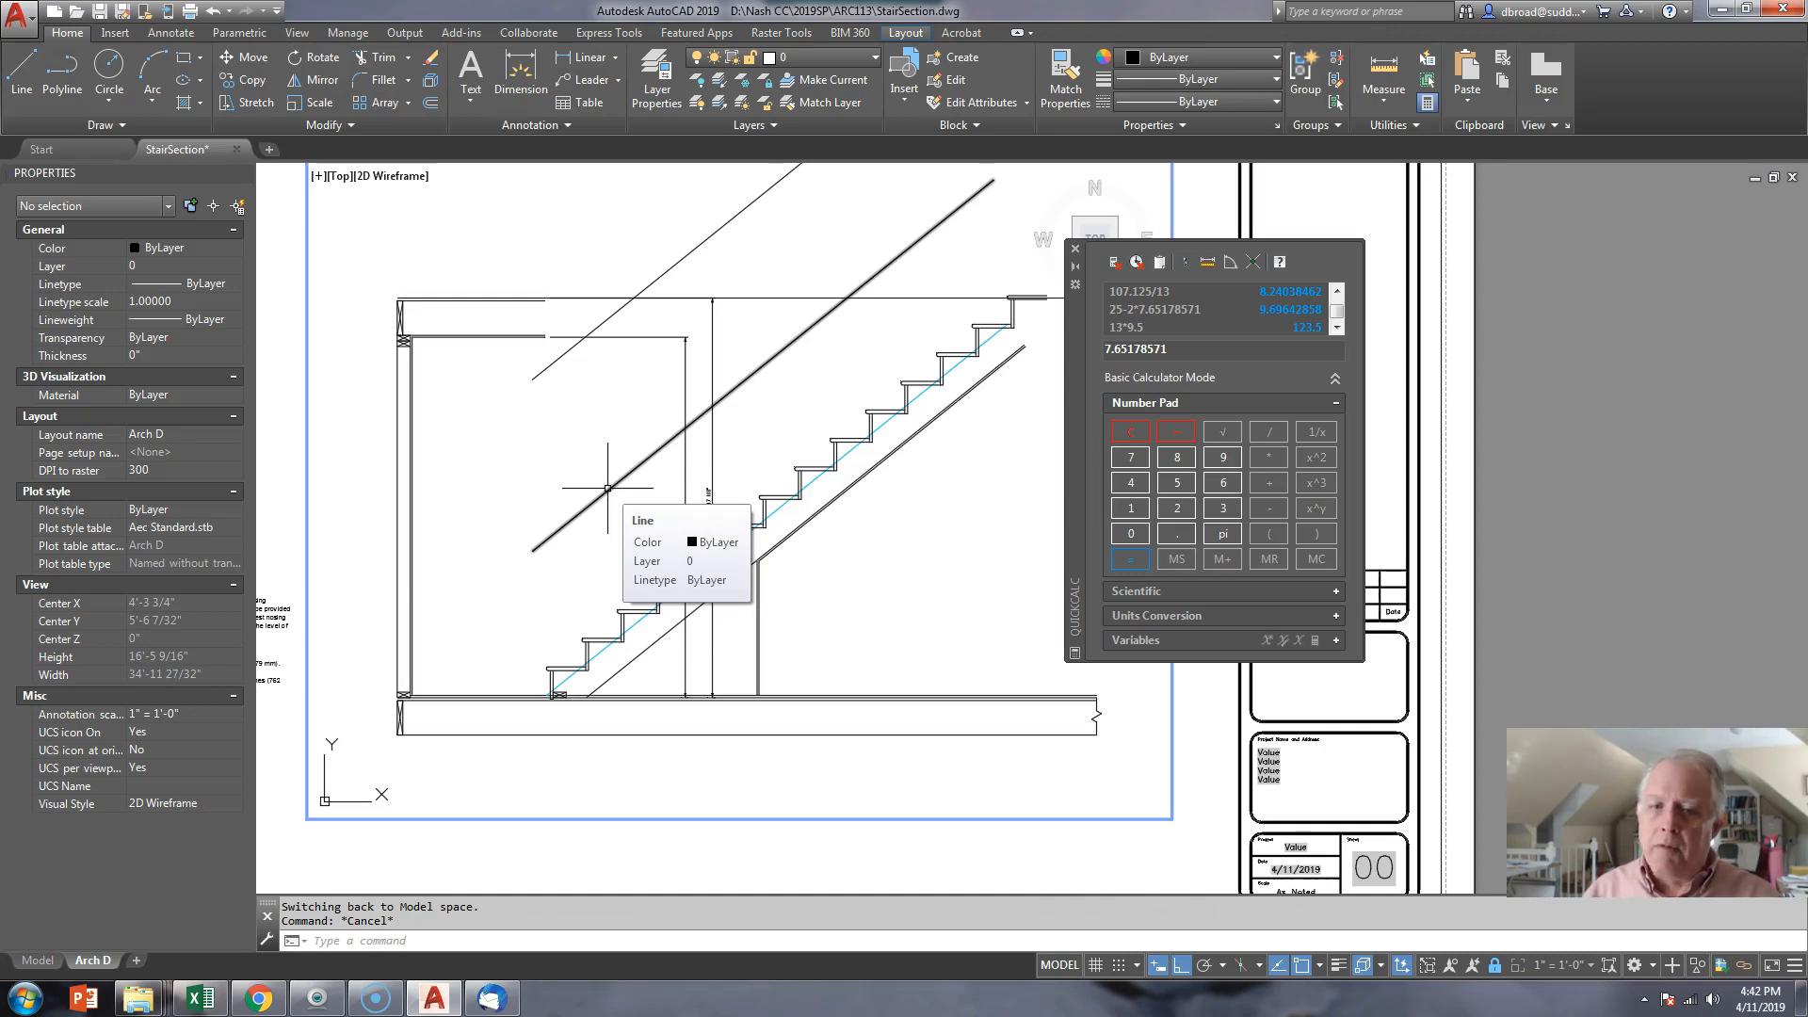
- Offset the long horizontal line at the upper floor level upward by 5/8 inch
mouse_move(706, 505)
middle_mouse_down()
mouse_move(666, 512)
mouse_move(726, 488)
middle_mouse_up()
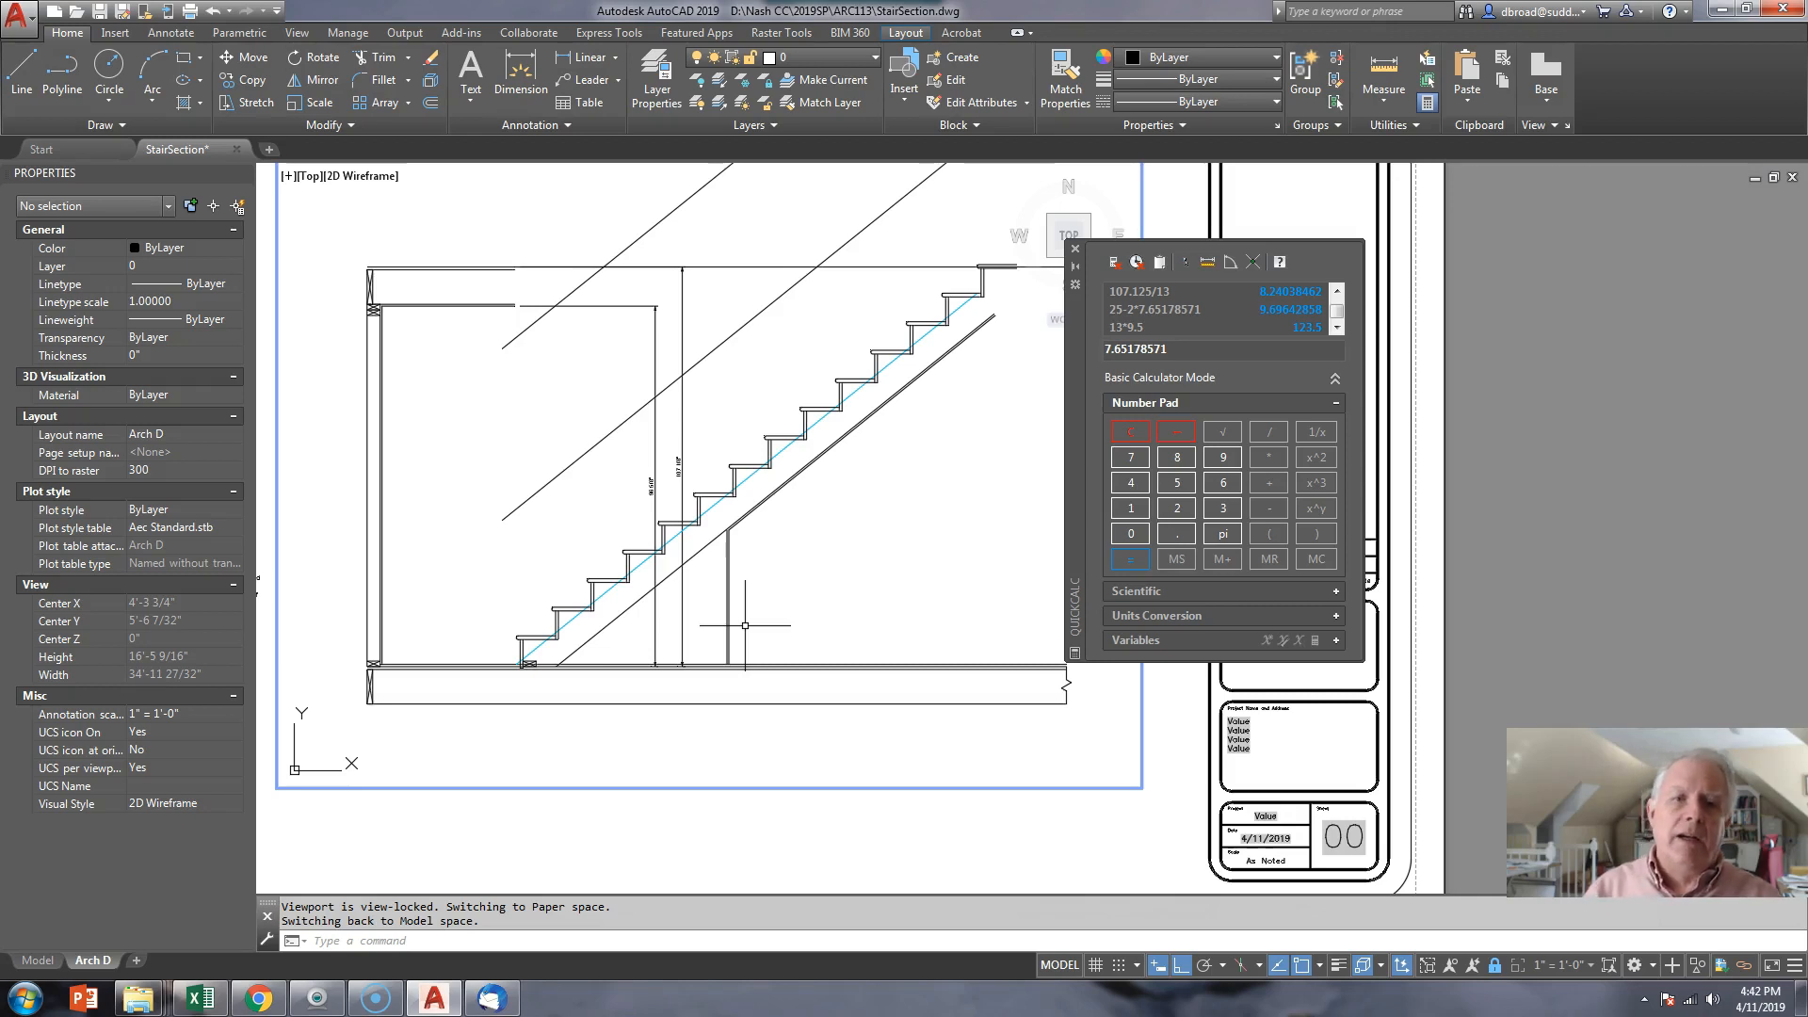
mouse_move(756, 418)
middle_mouse_down()
mouse_move(585, 492)
mouse_move(648, 492)
middle_mouse_up()
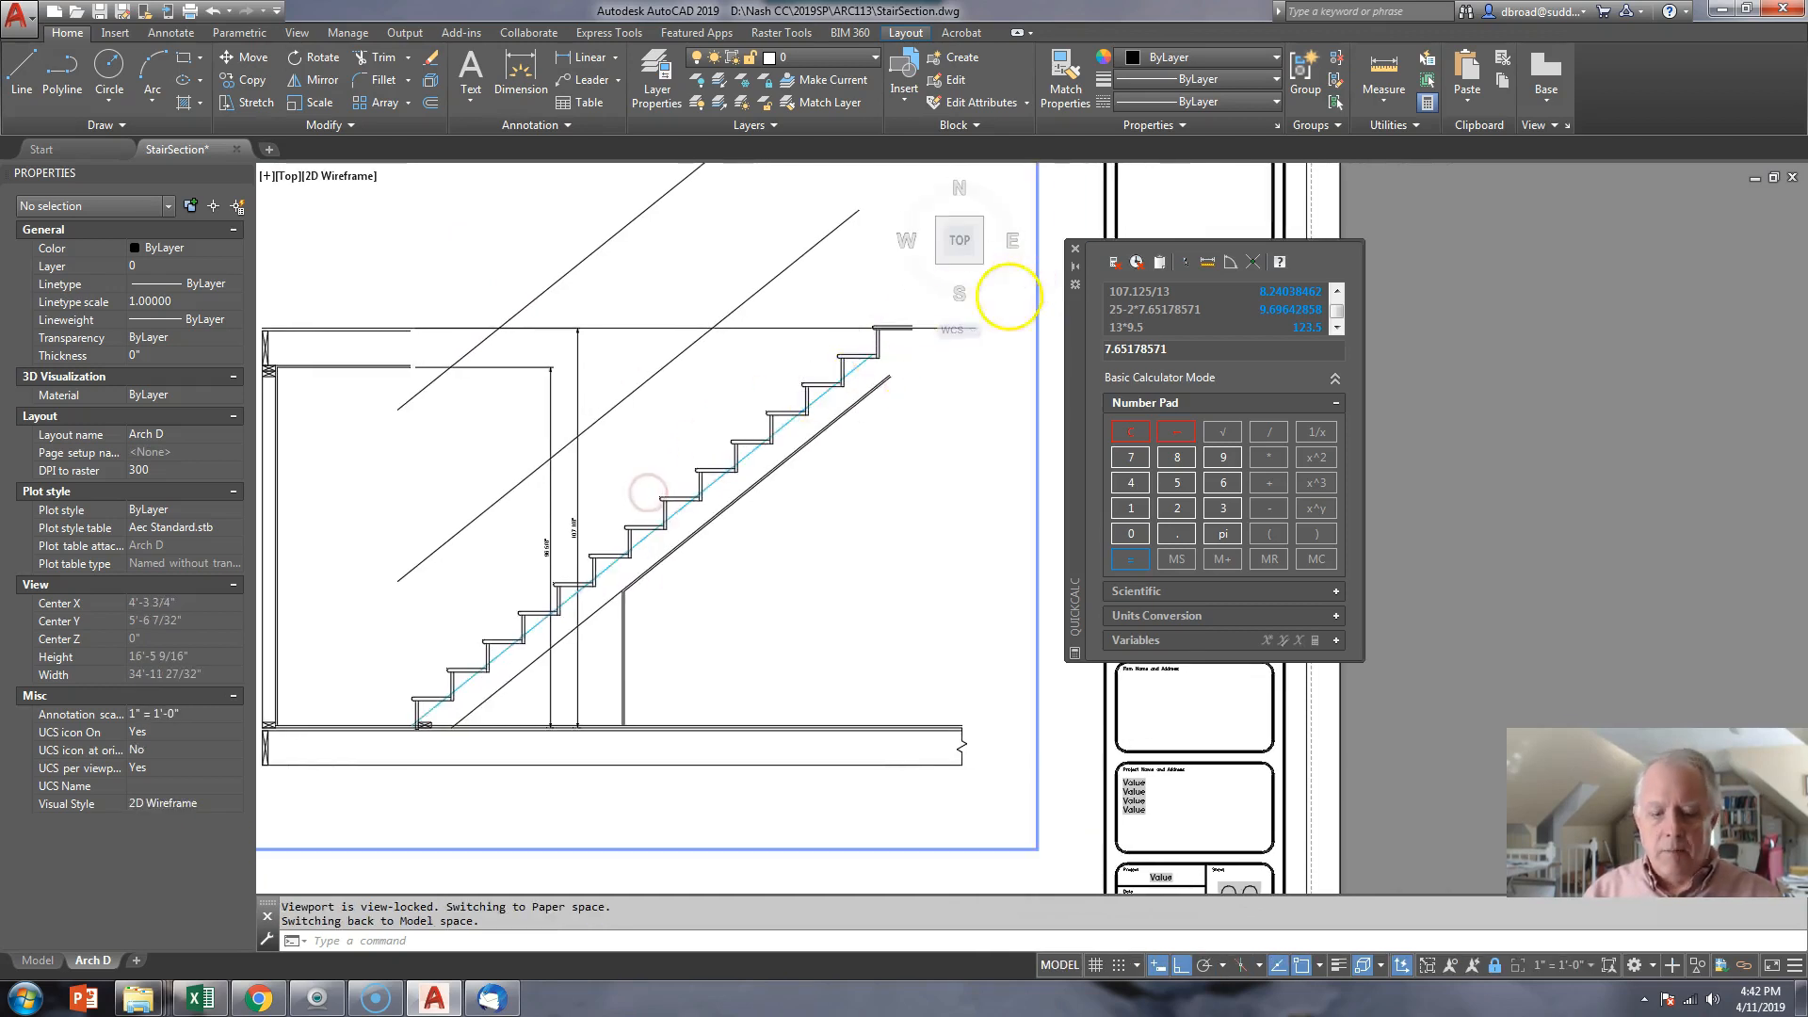
scroll(1008, 296, "up", 1)
type("o")
key("Return")
type("5/")
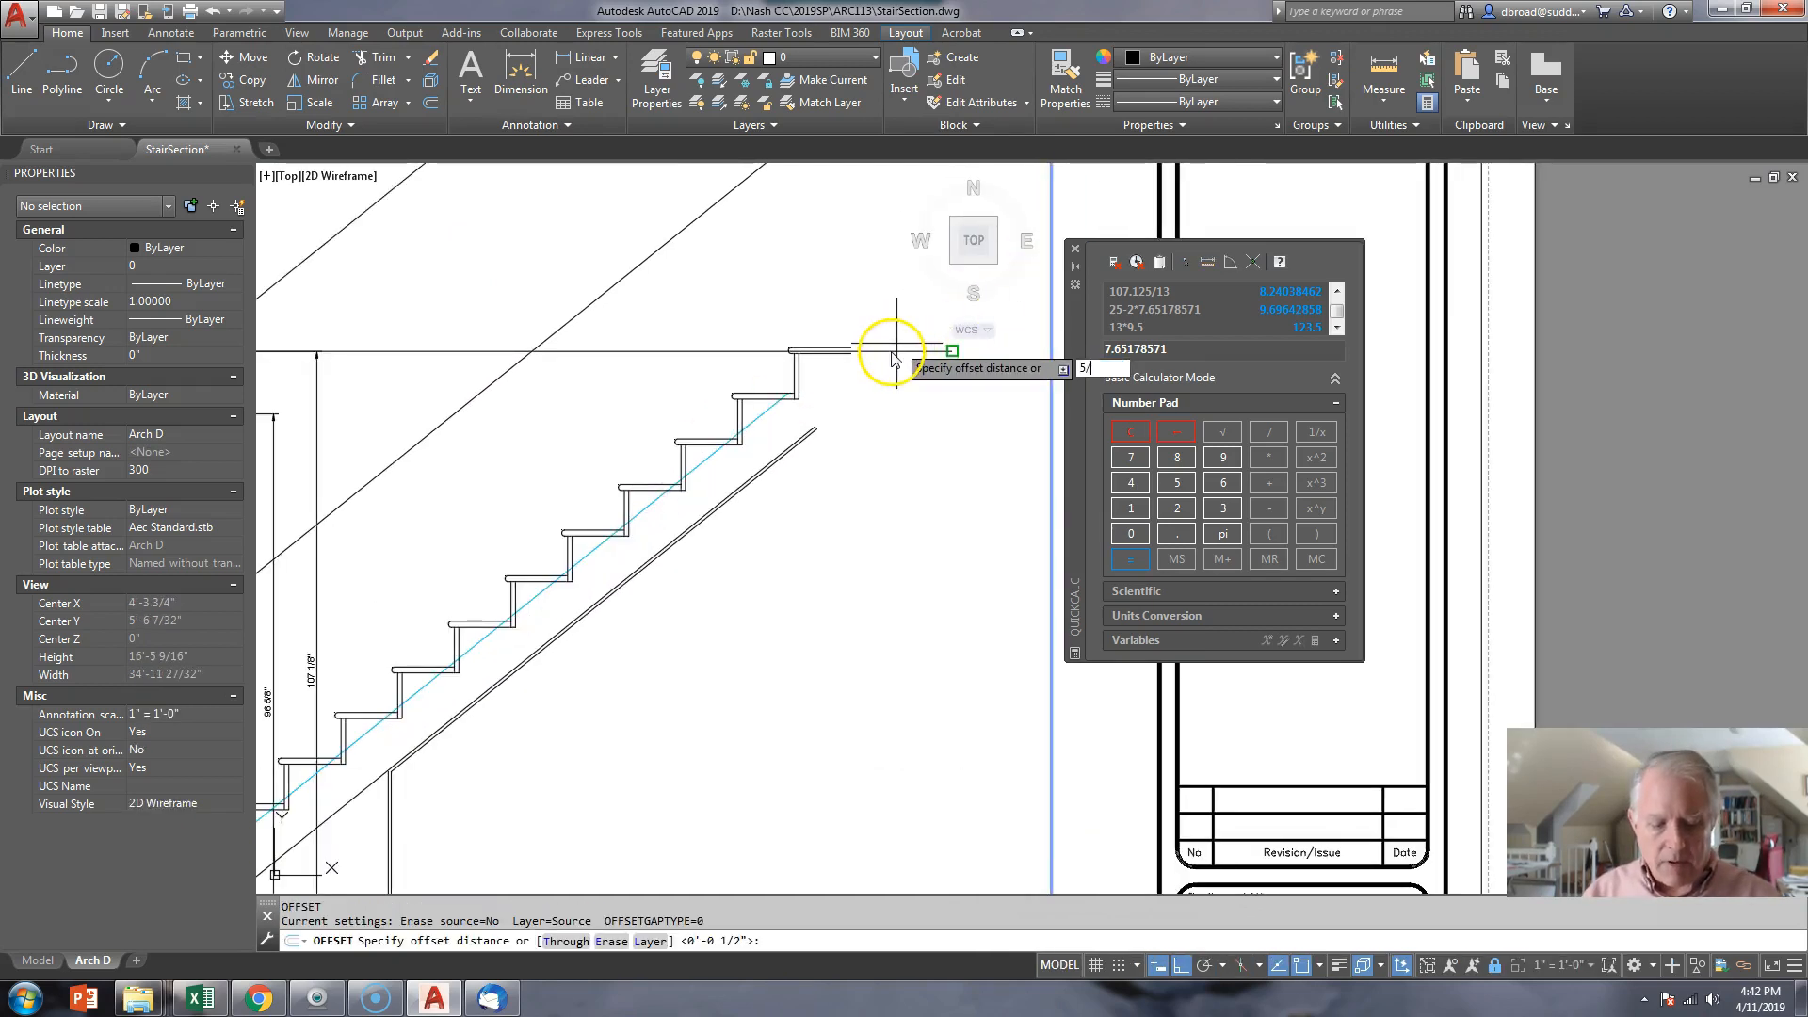
type("8")
key("Return")
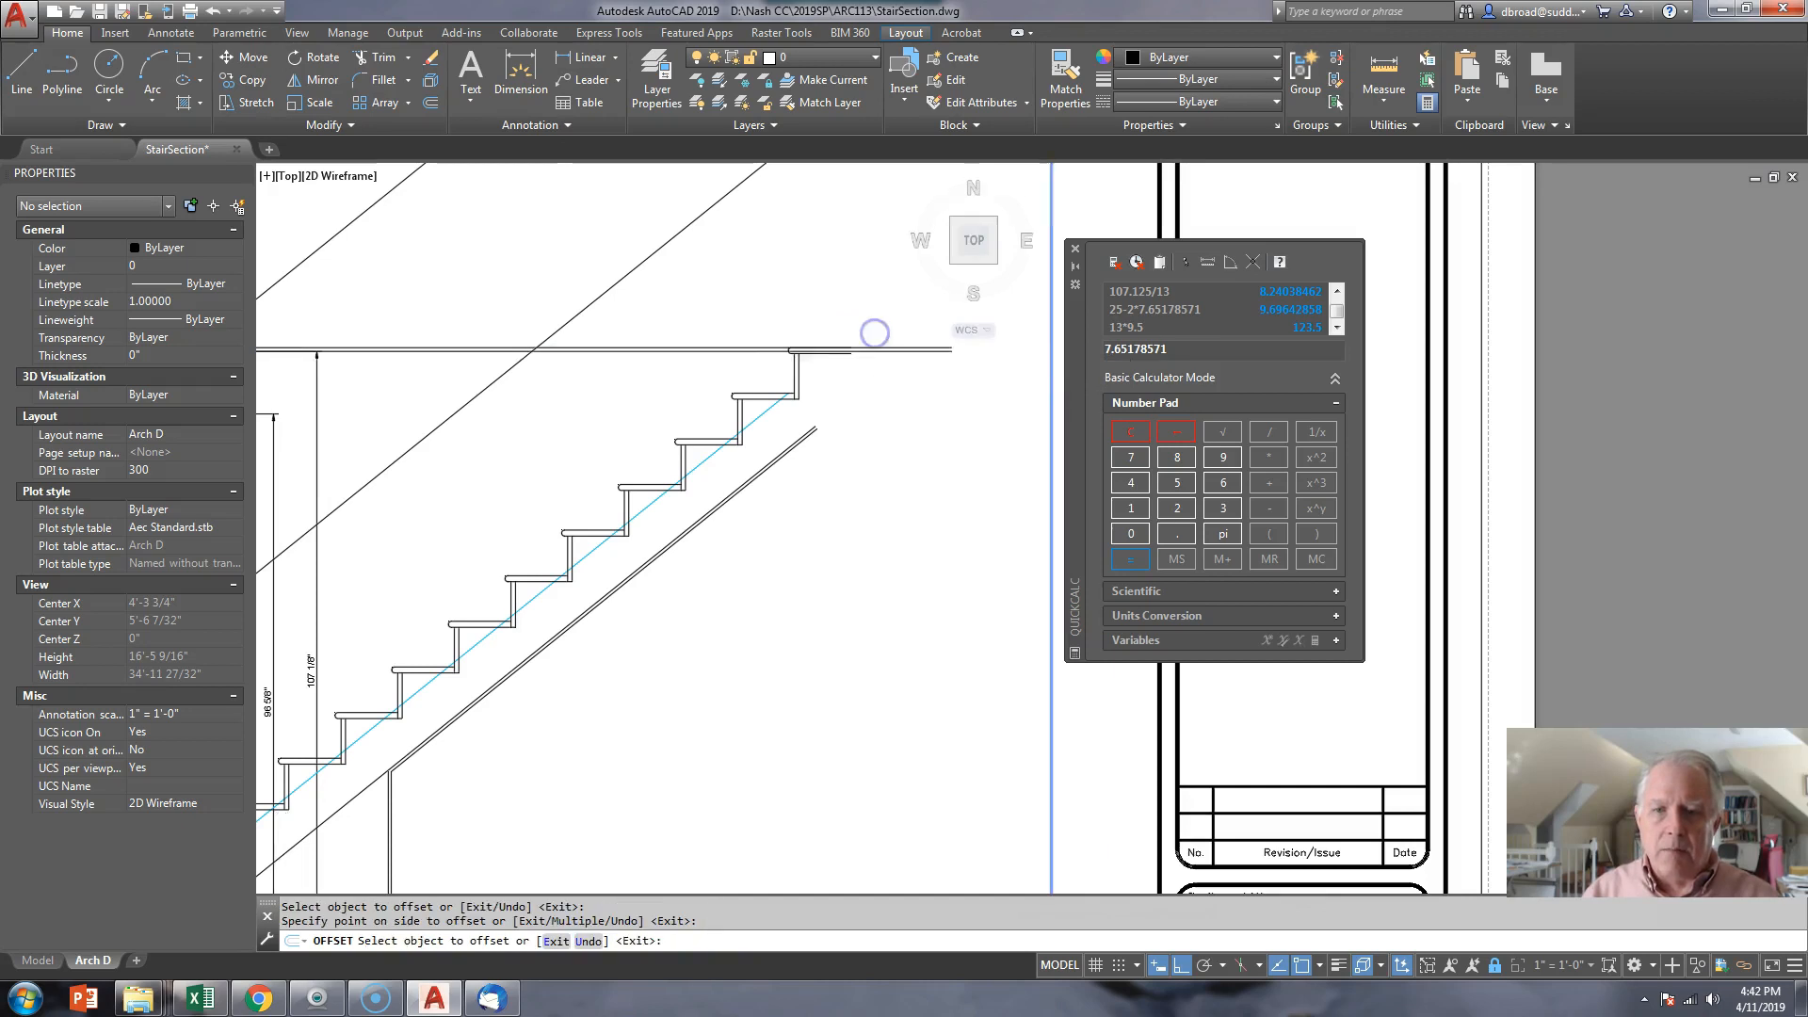
scroll(859, 353, "up", 4)
scroll(858, 352, "down", 4)
scroll(584, 477, "up", 2)
middle_click_drag(923, 278, 728, 353)
scroll(728, 353, "up", 4)
type("tr")
key("Return")
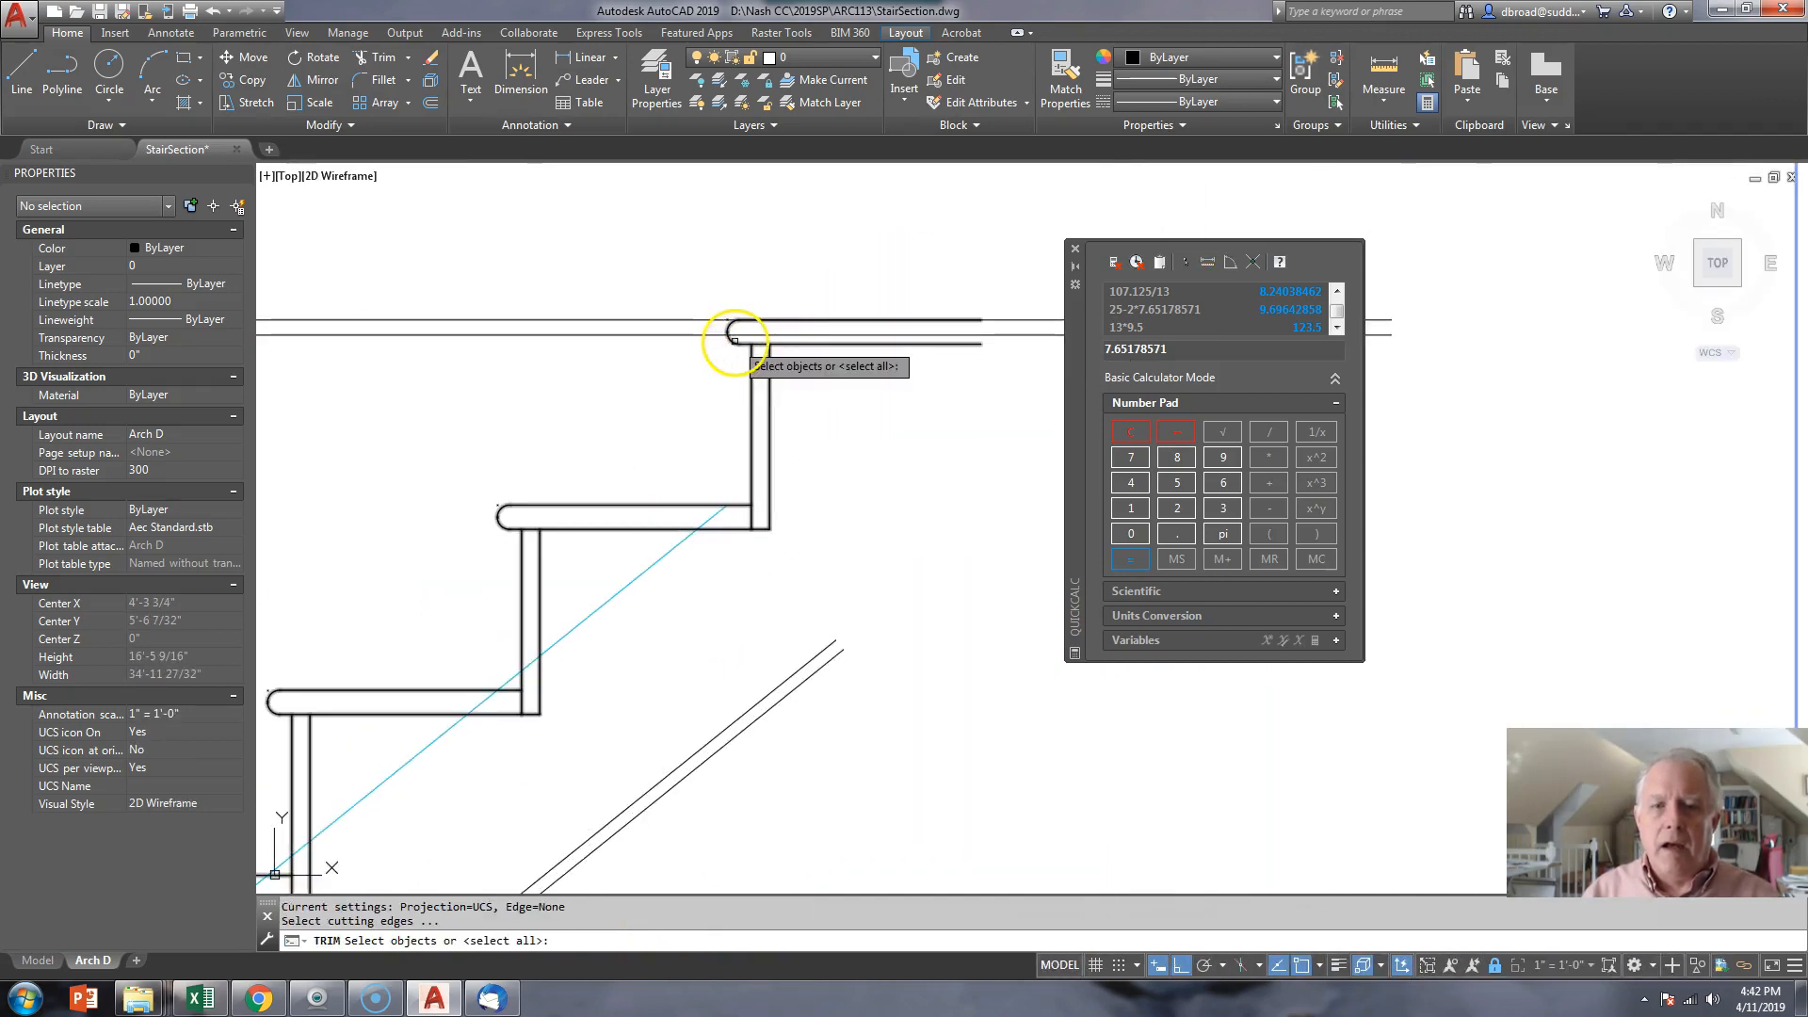
key("Escape")
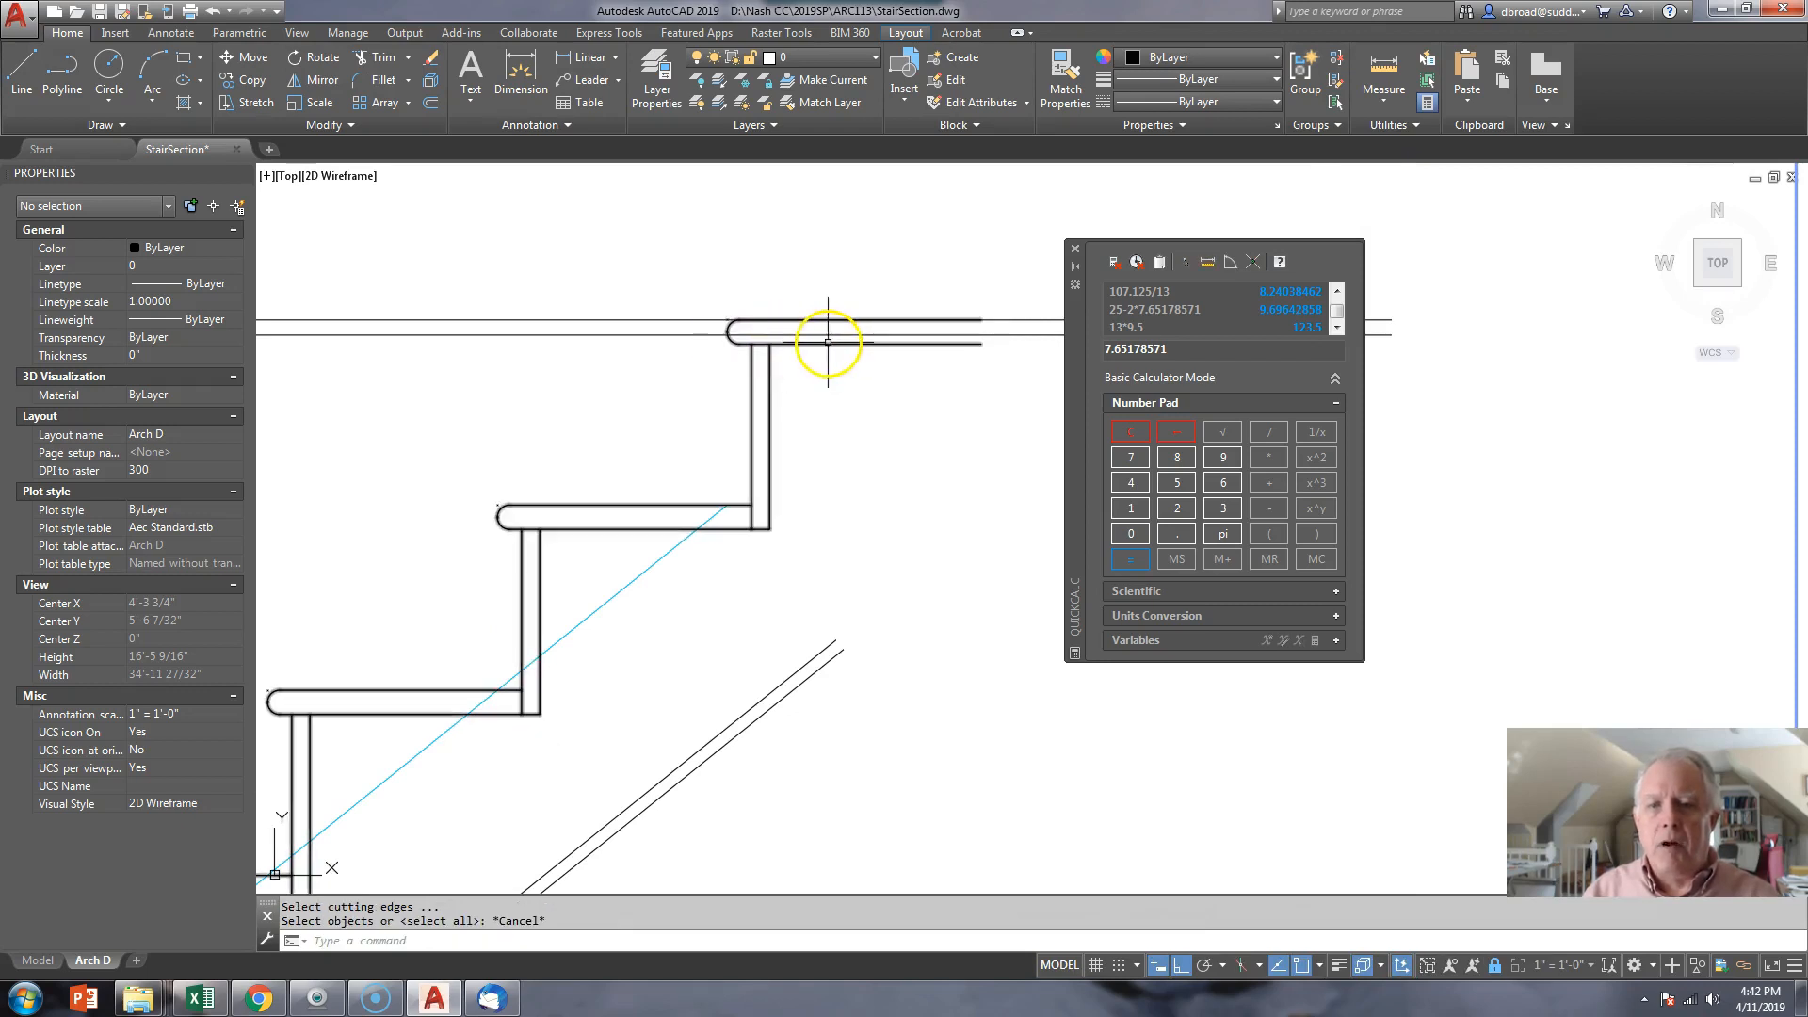
left_click(768, 339)
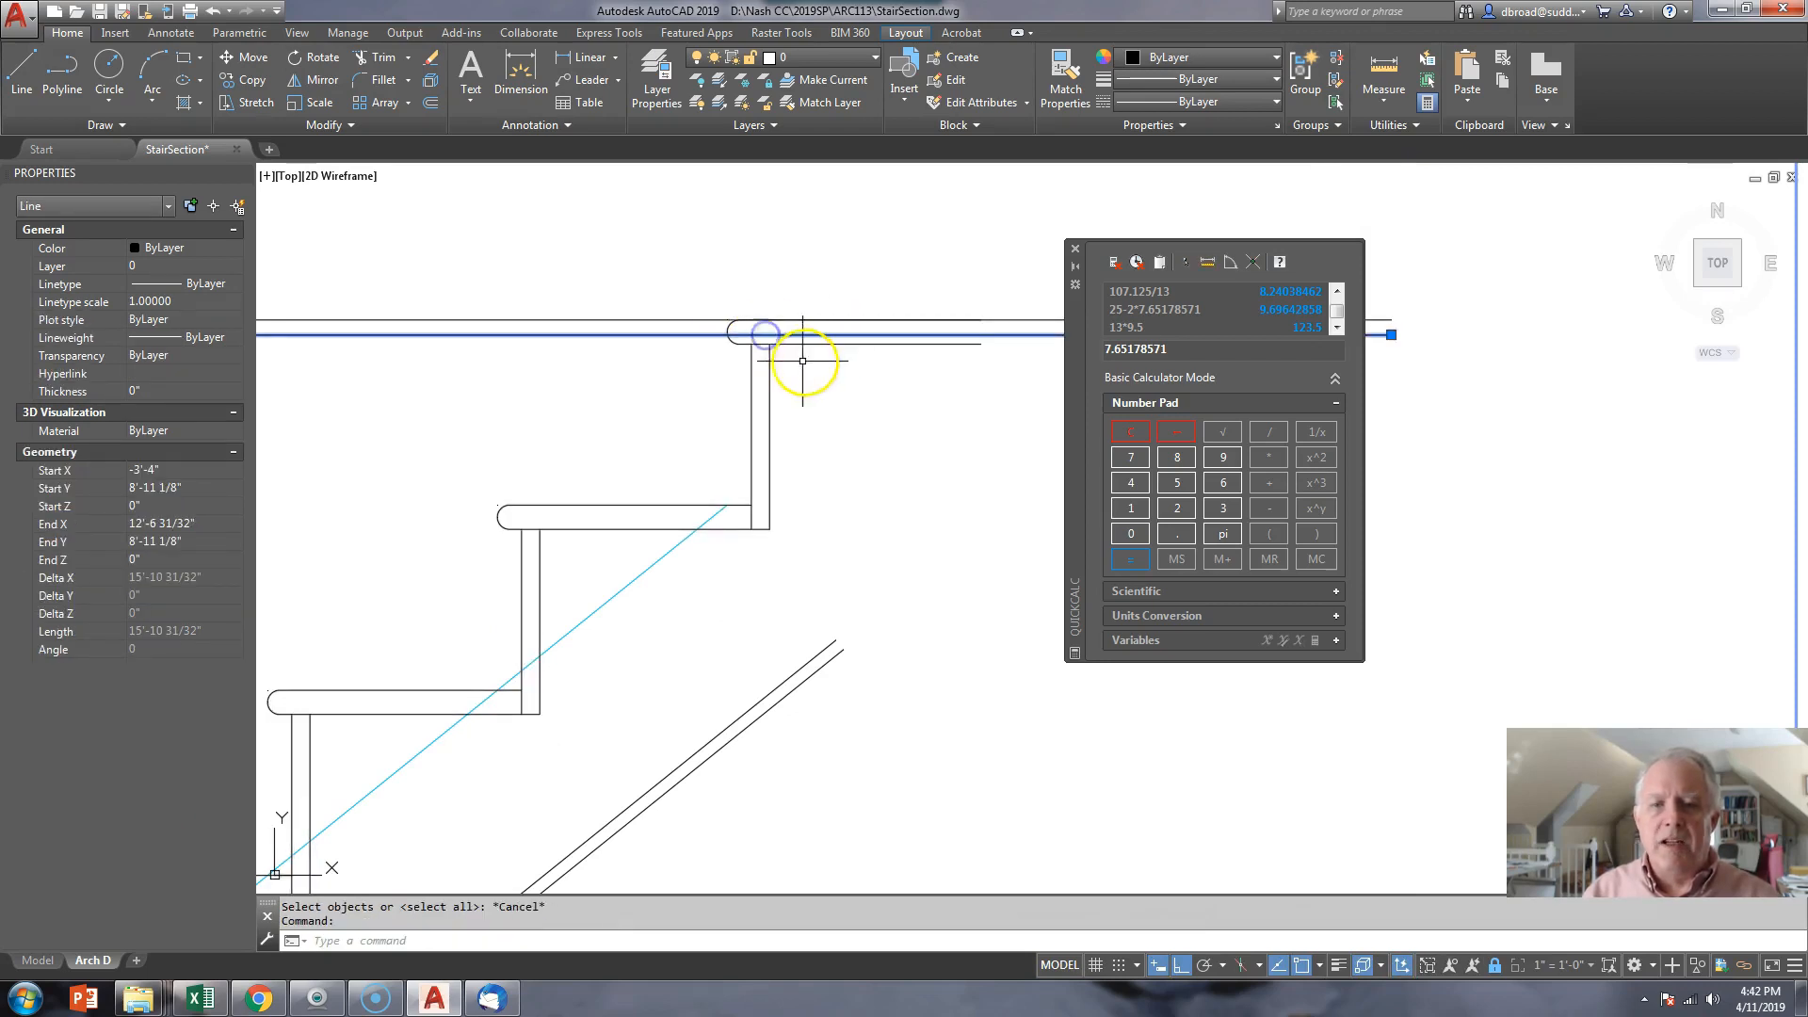
scroll(768, 353, "down", 2)
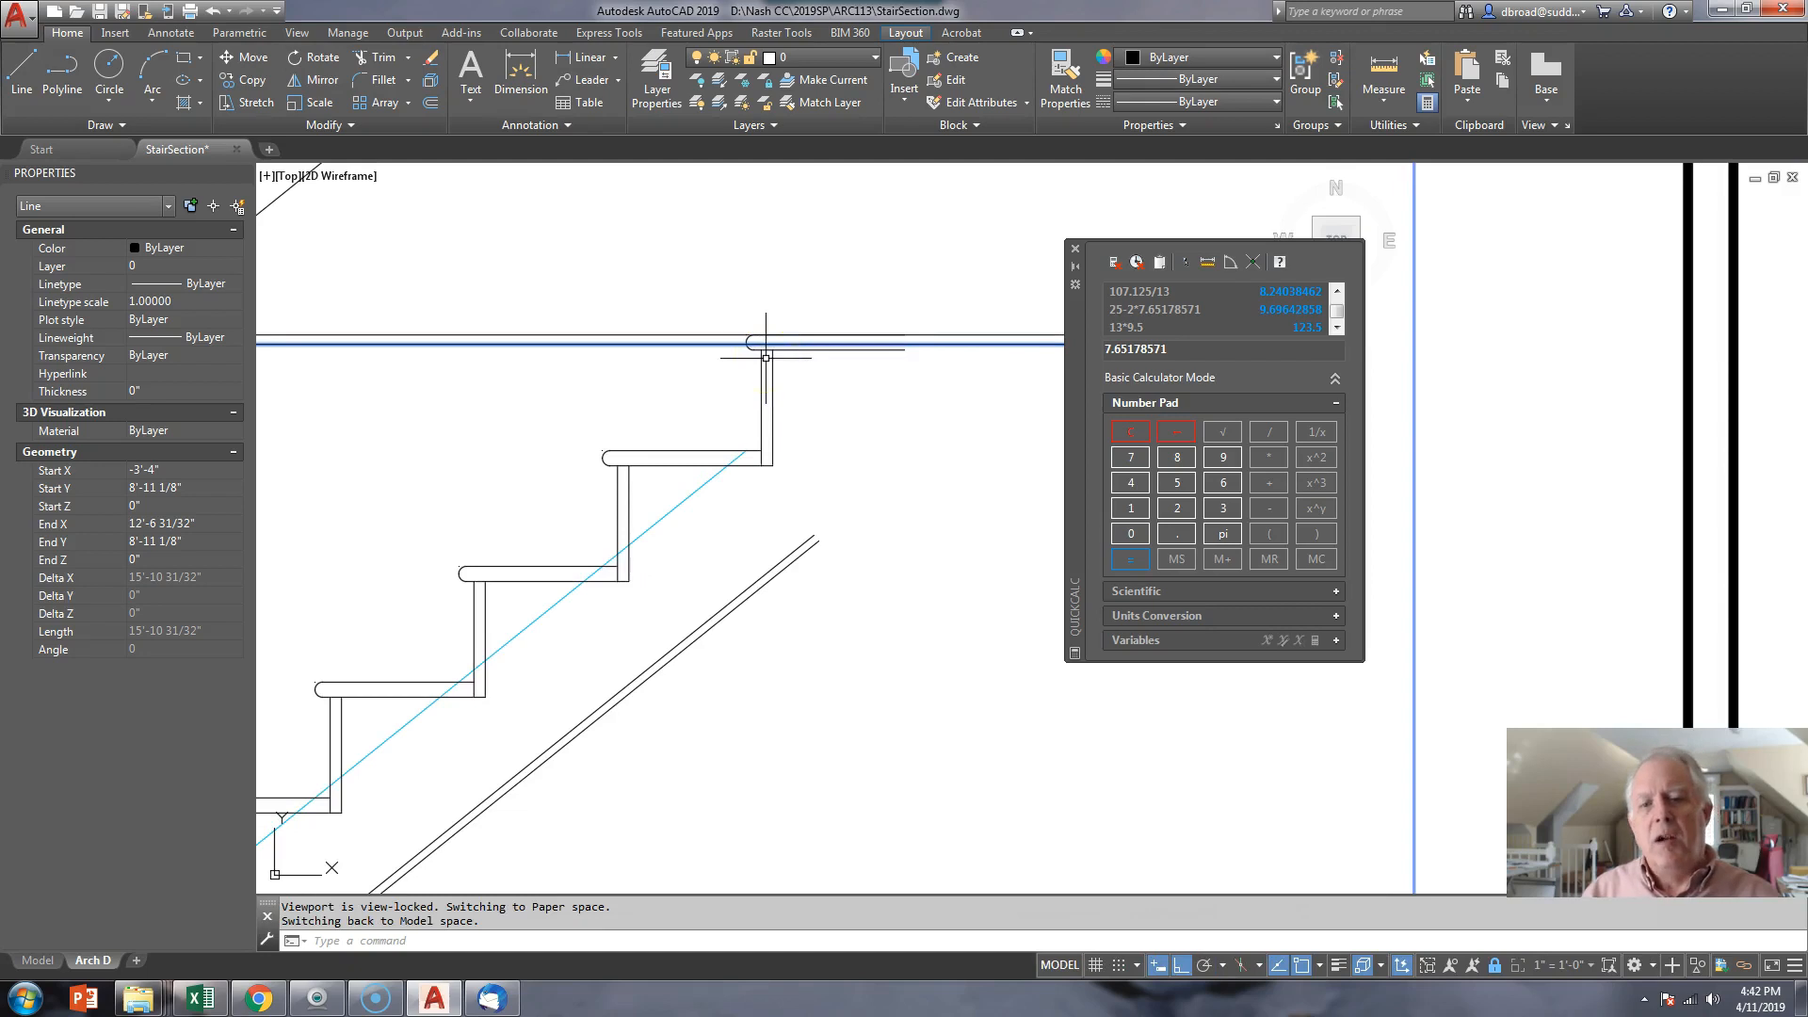
left_click(221, 269)
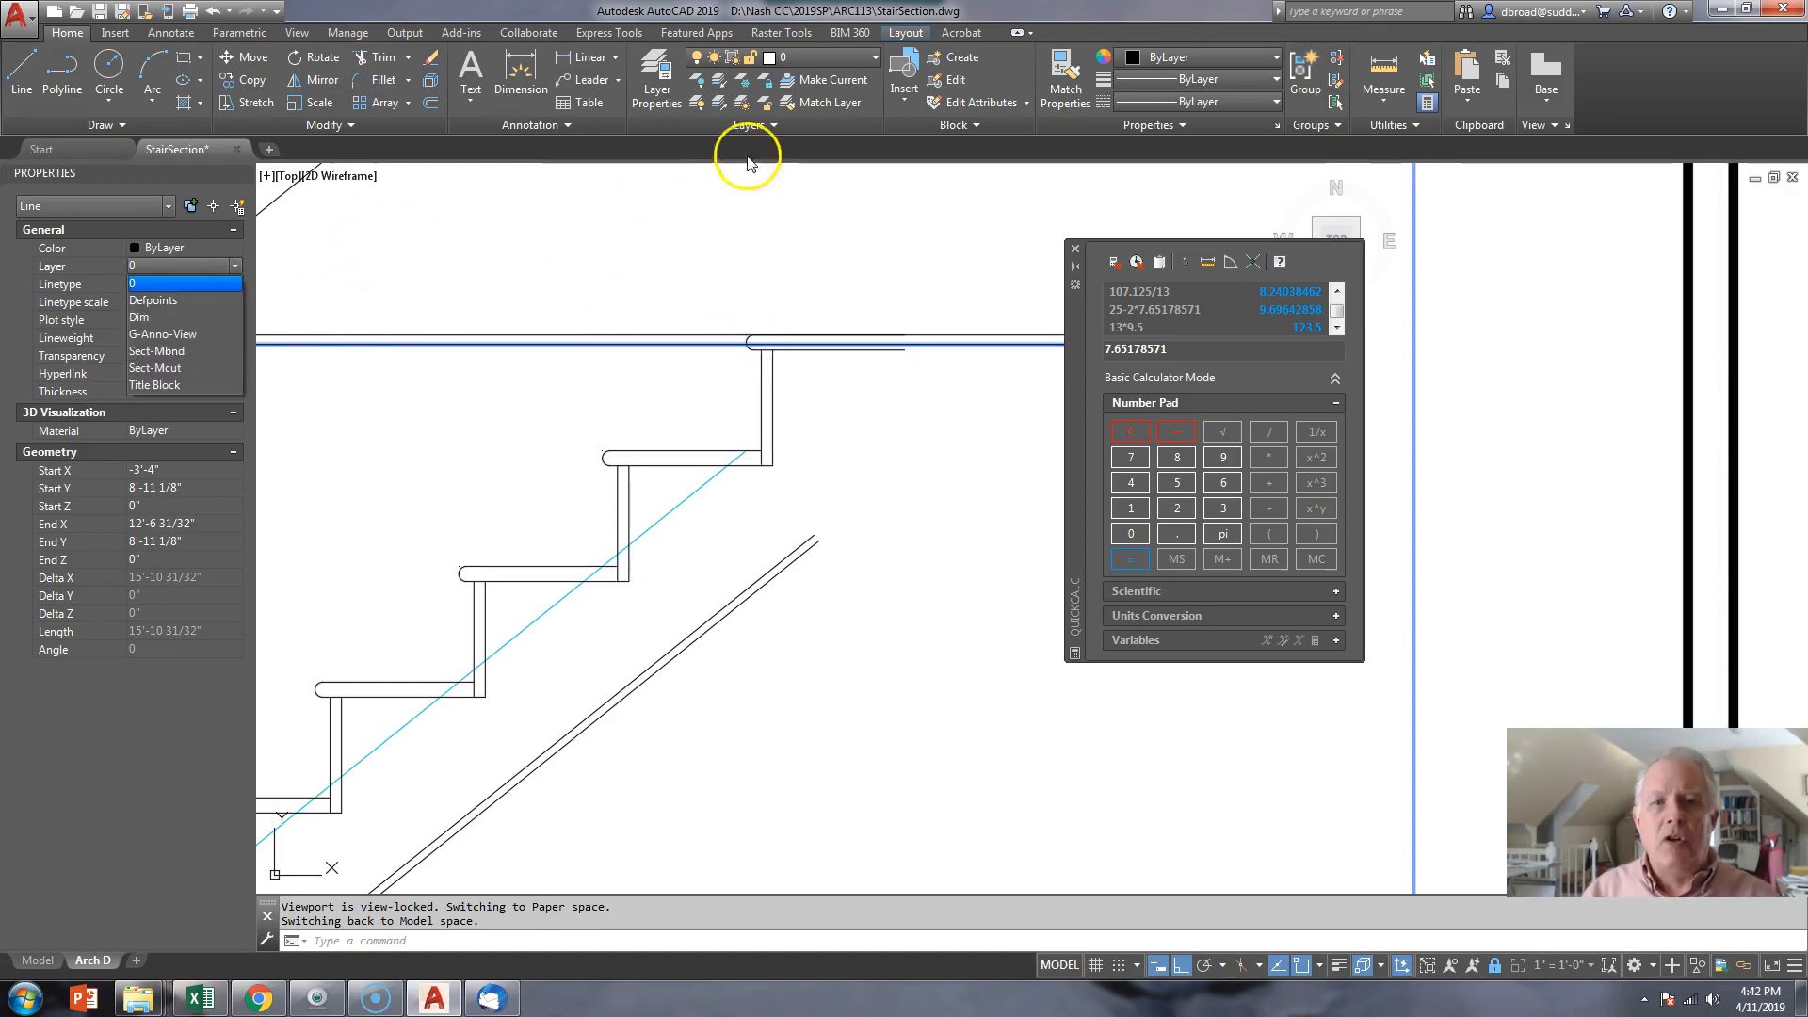
key("Escape")
- Create a layer named Hidden and load and assign the HIDDEN2 linetype to it
left_click(658, 73)
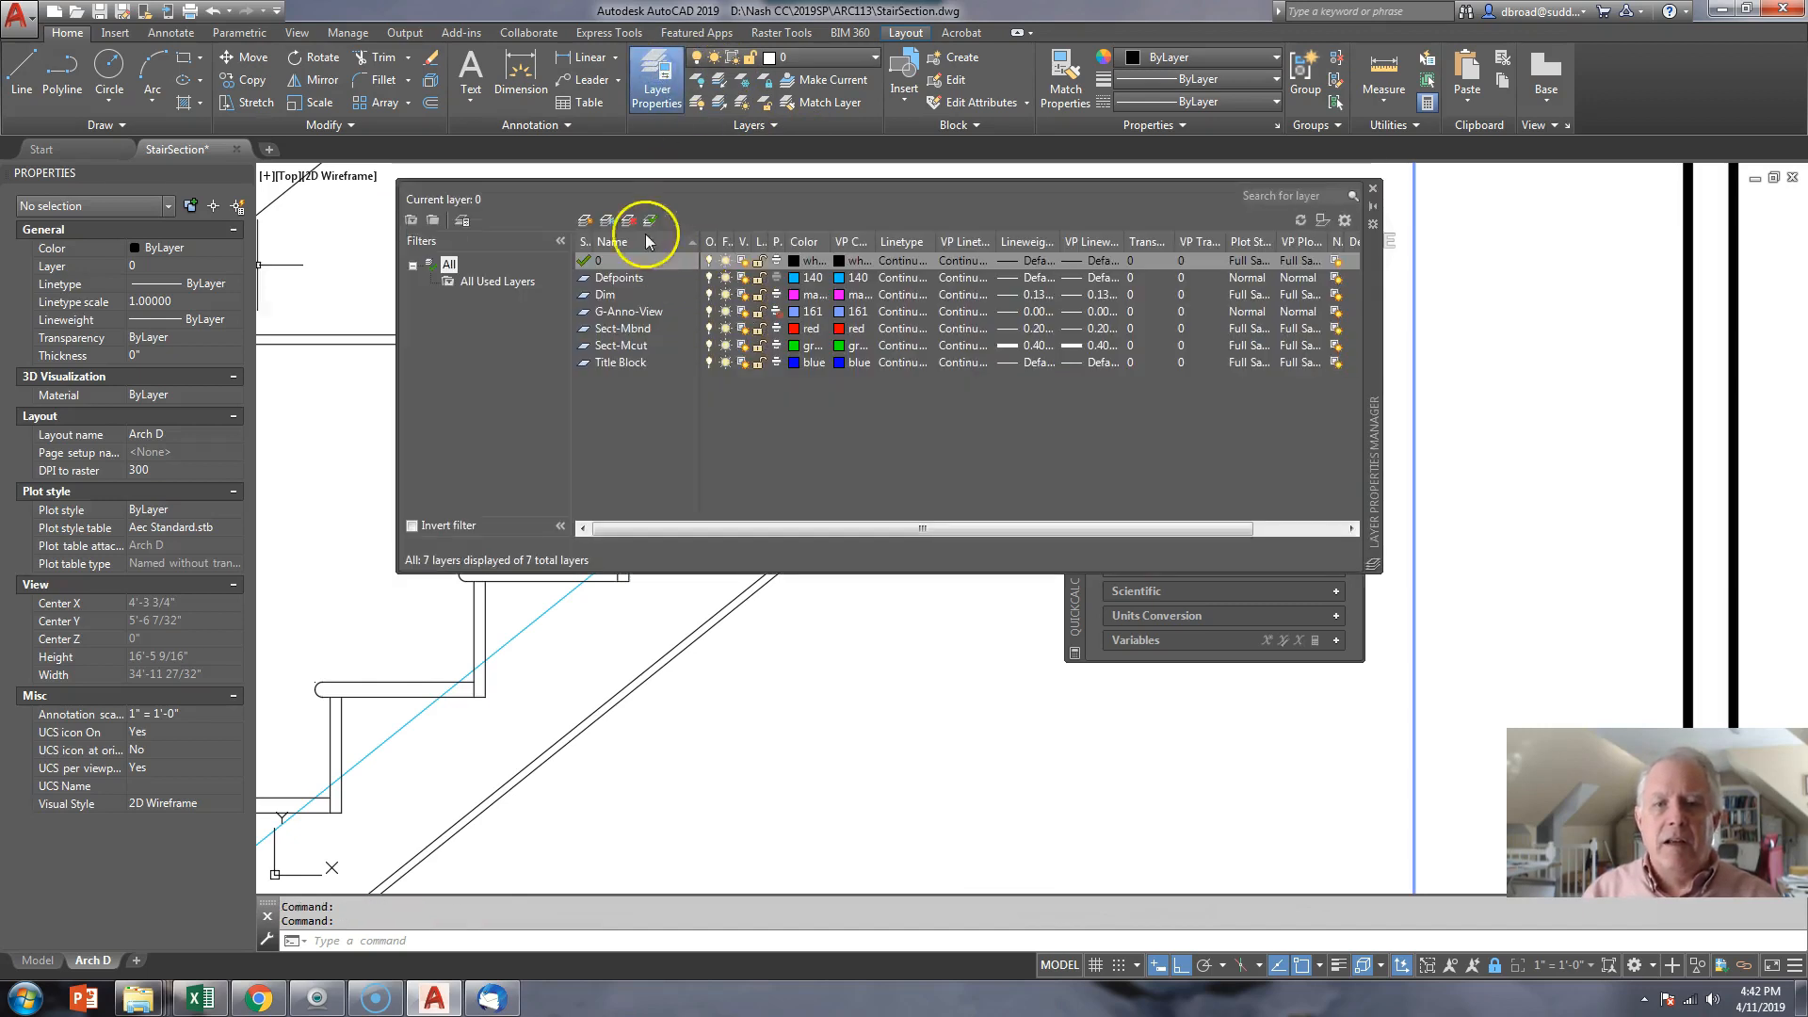
left_click(585, 223)
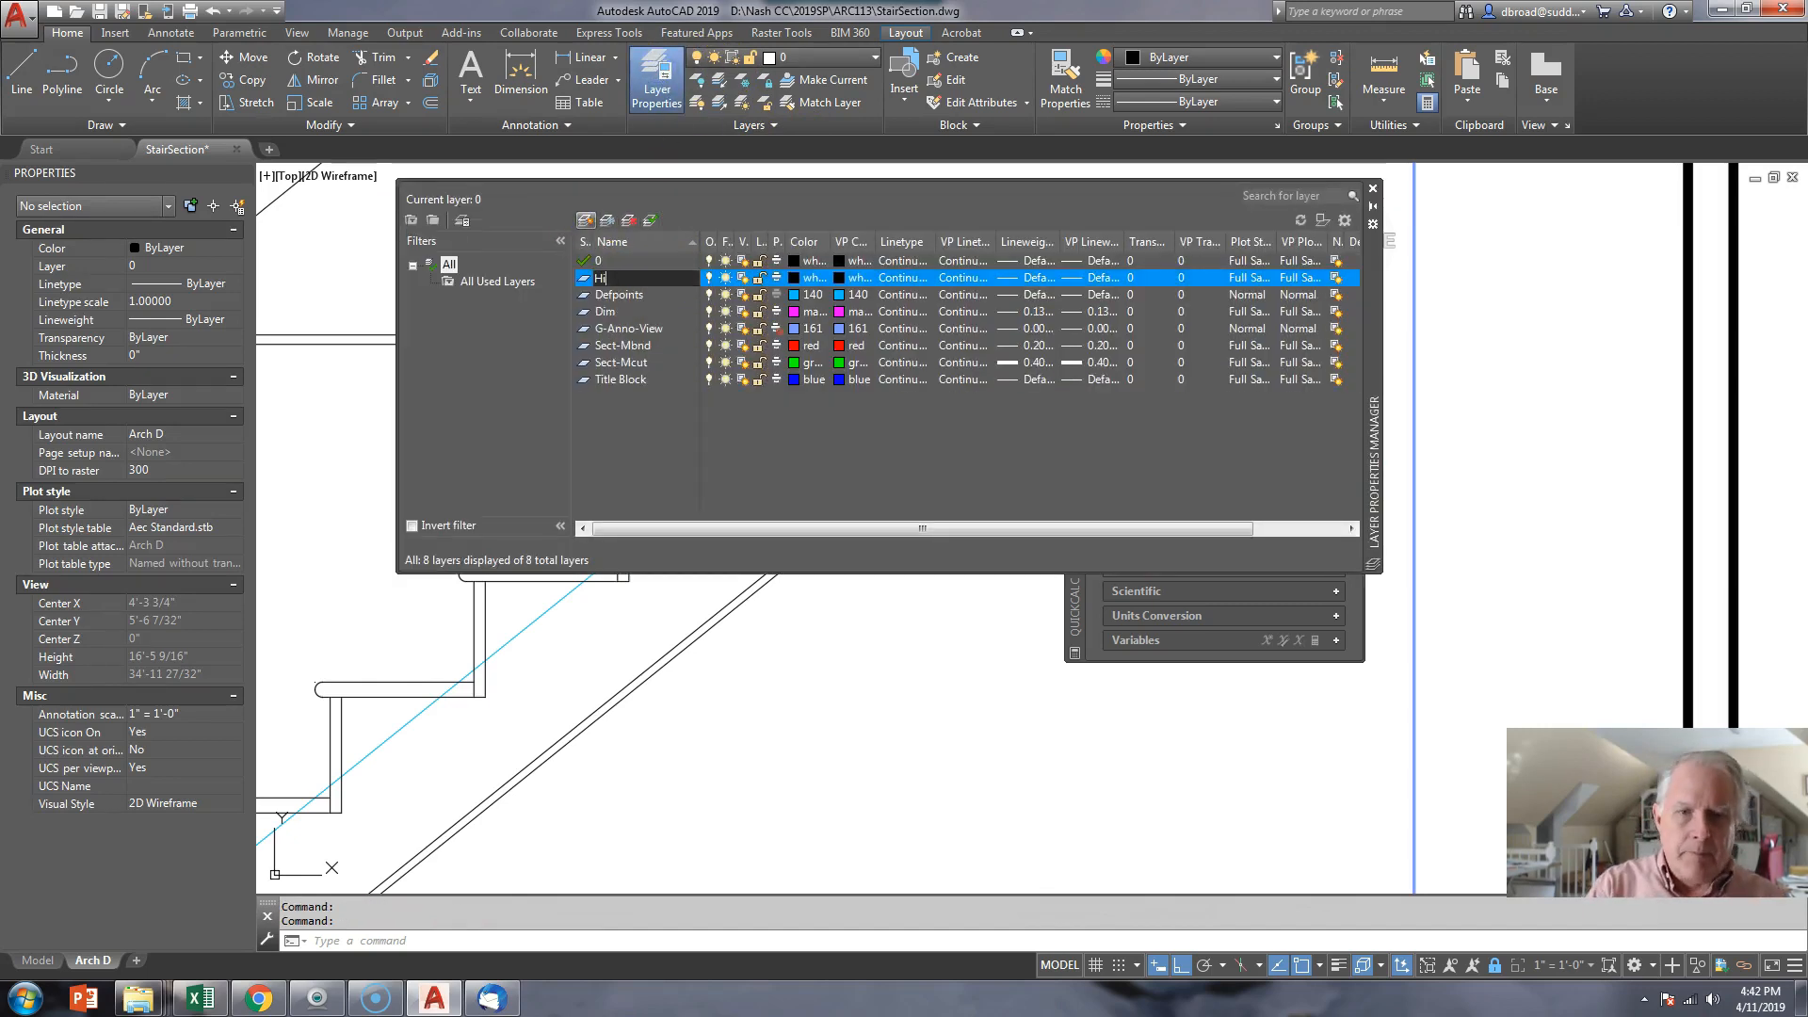
left_click(896, 278)
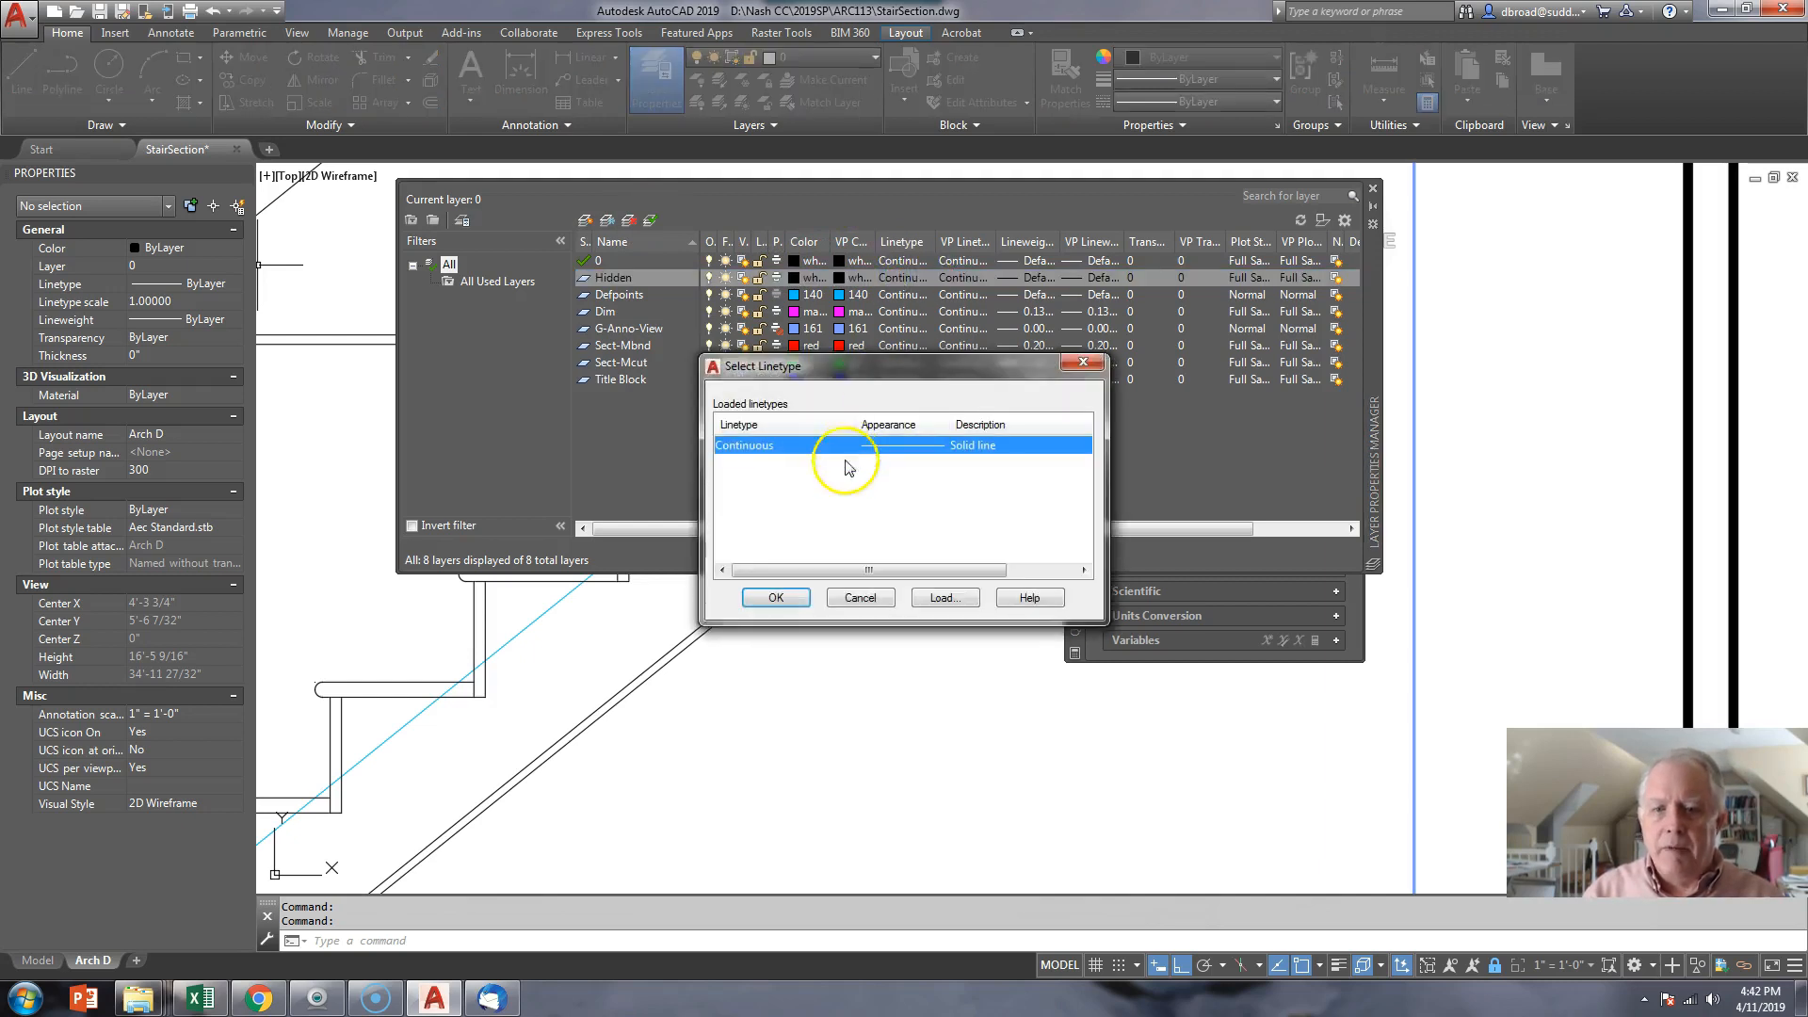
left_click(931, 597)
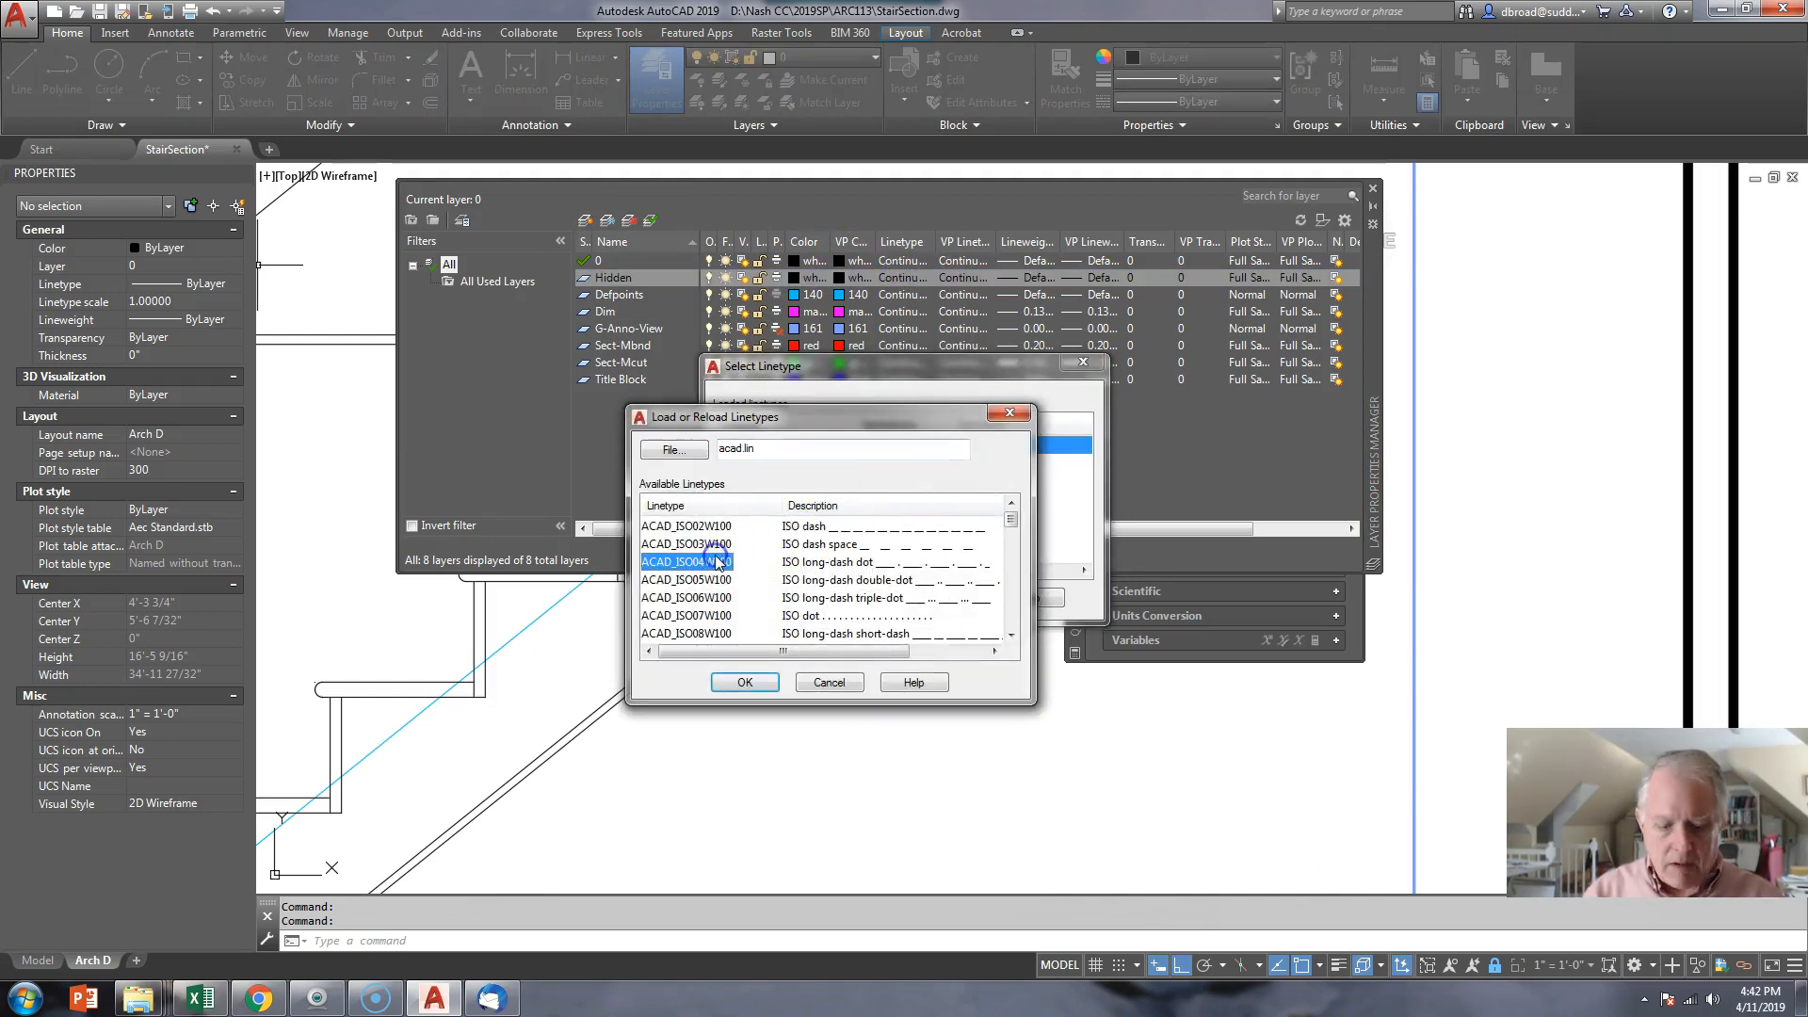
key("h")
left_click(685, 545)
left_click(740, 685)
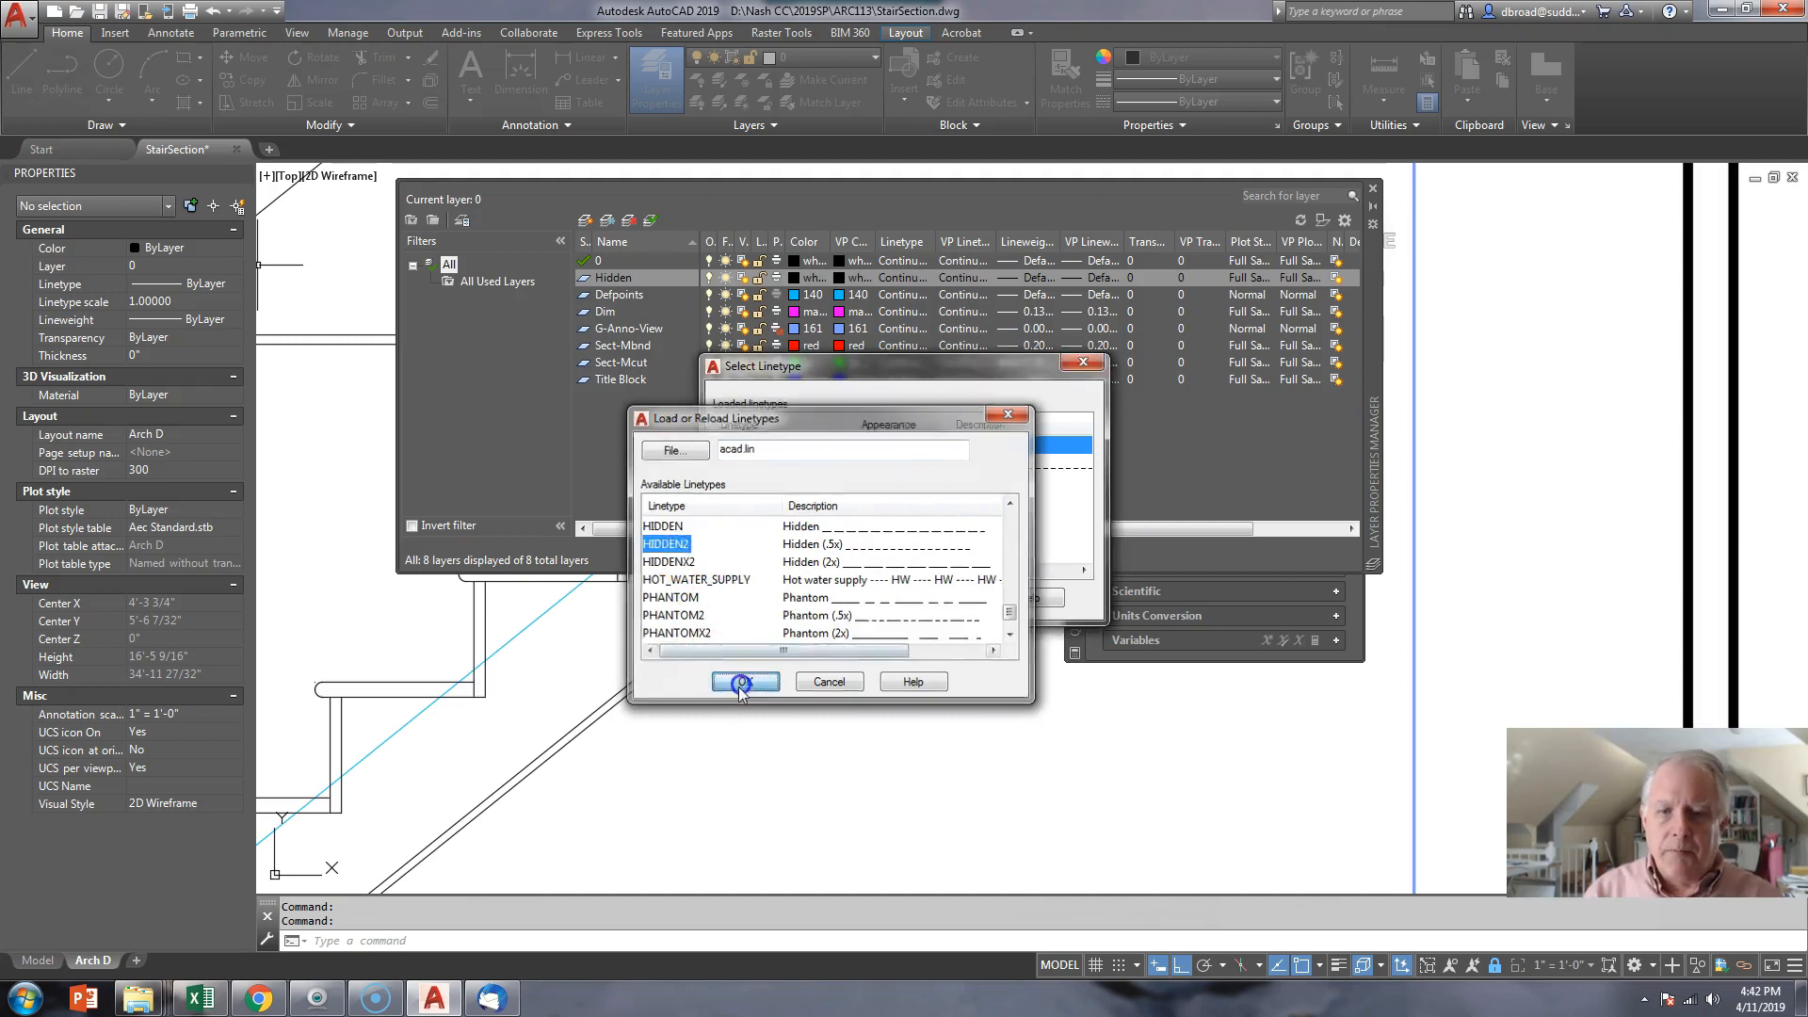
left_click(746, 462)
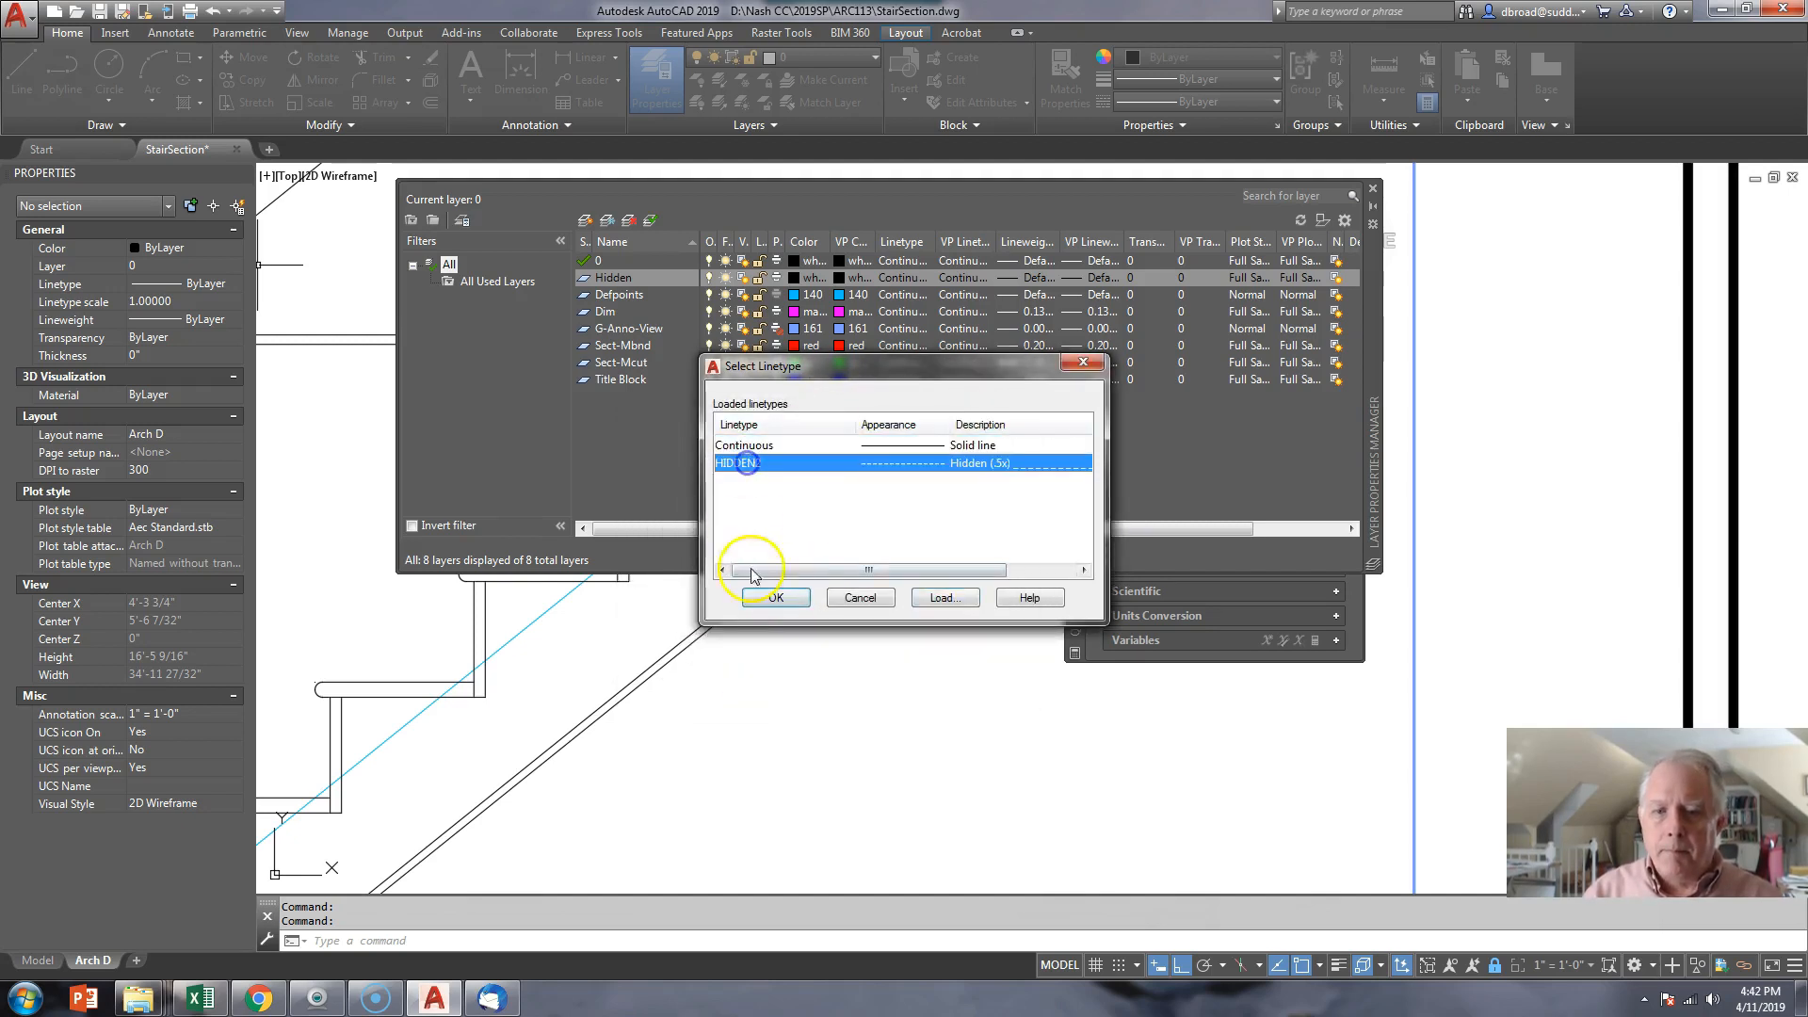
left_click(763, 590)
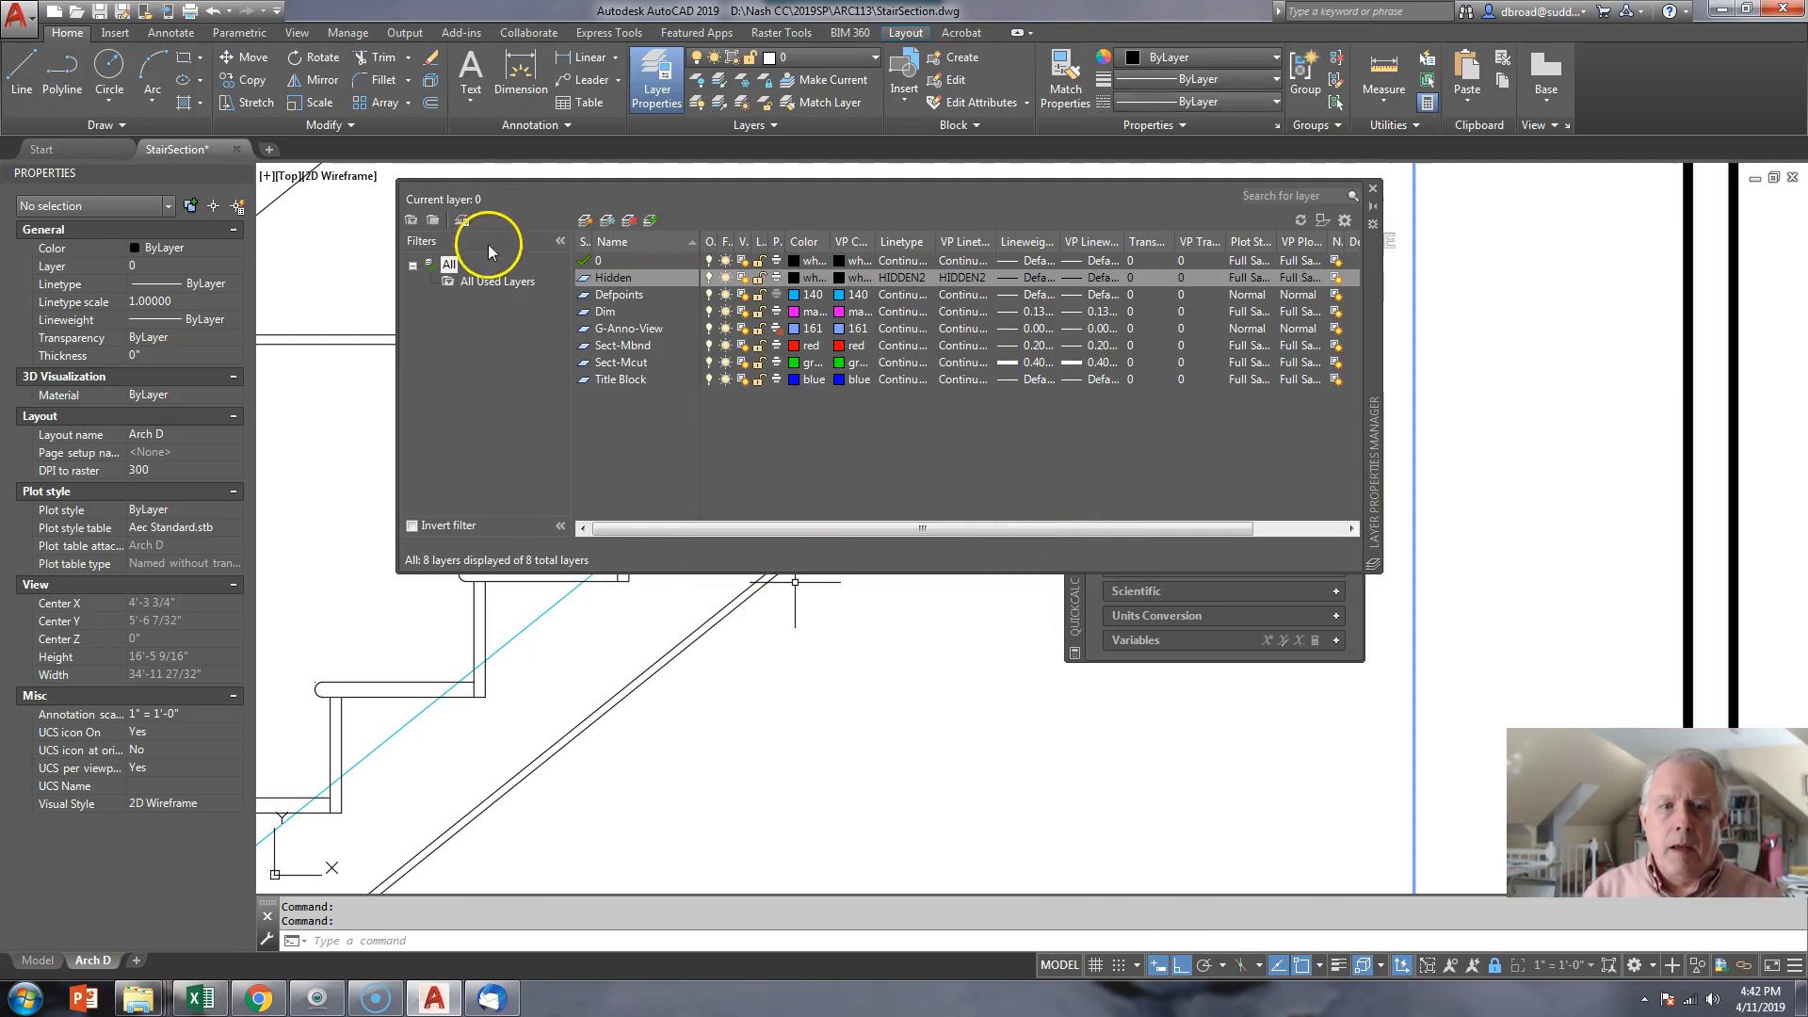
left_click(1372, 189)
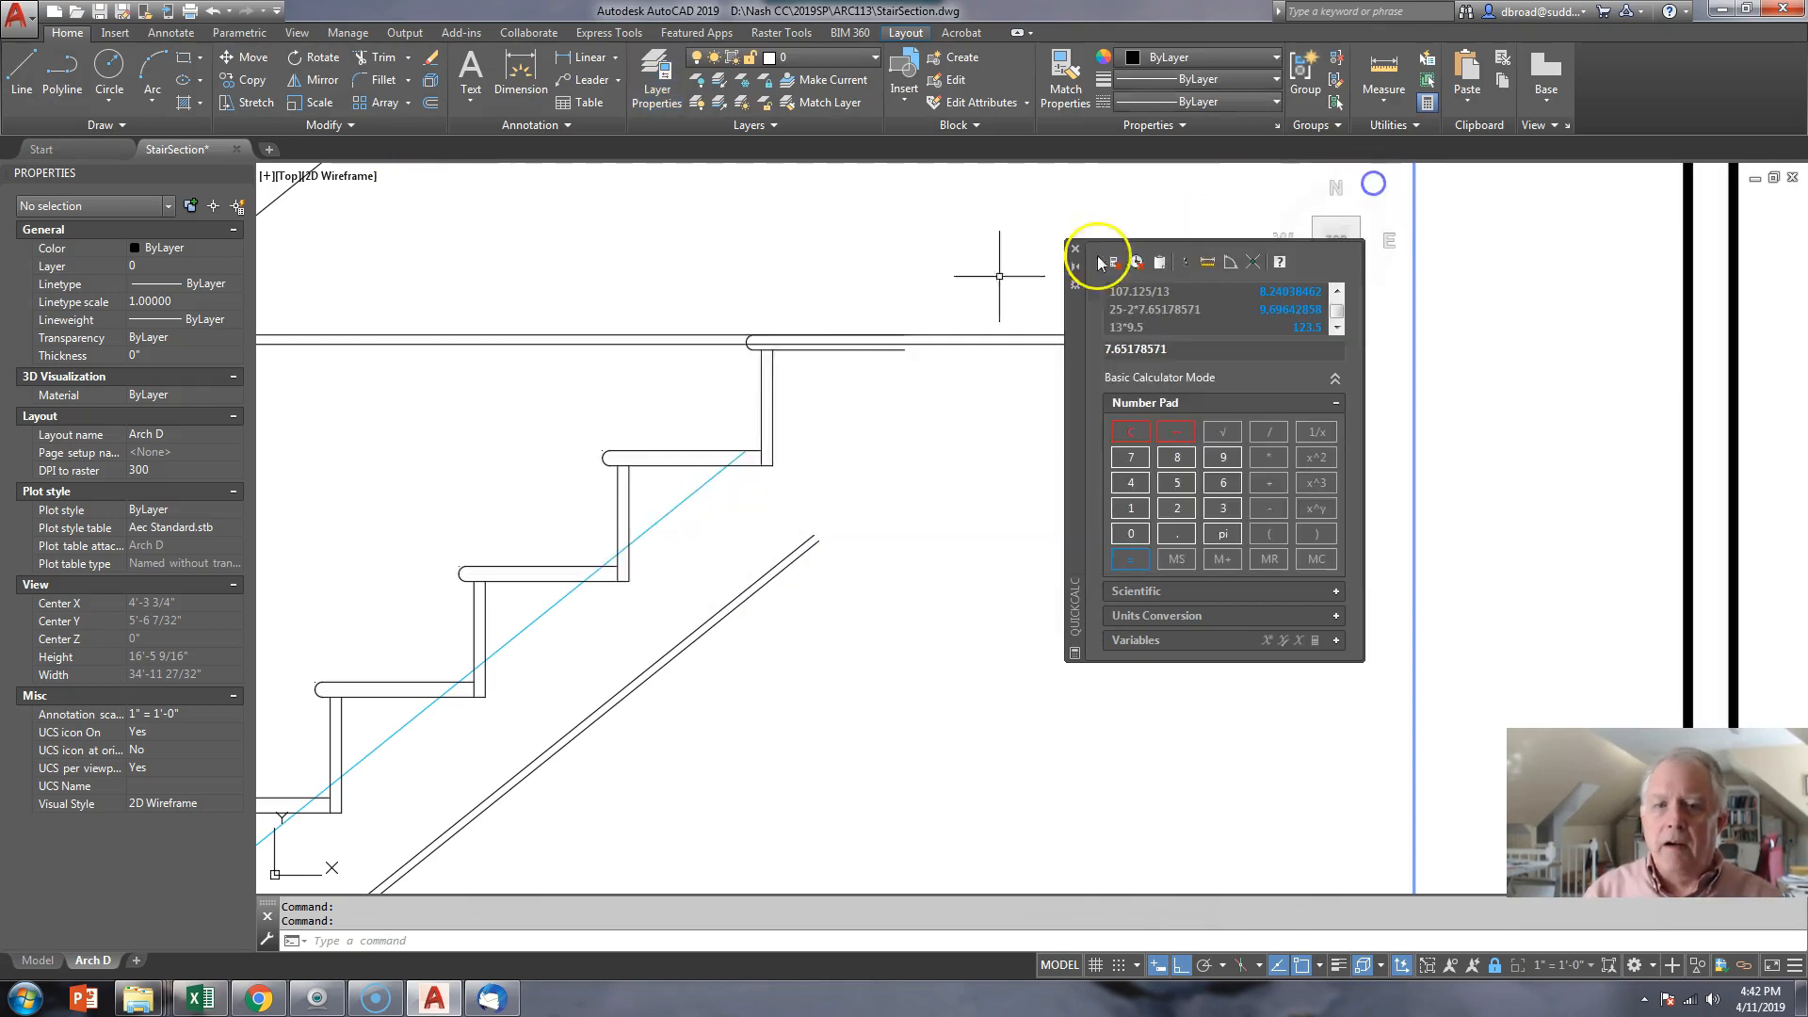
- Put the lower of the two long upper floor lines on the Hidden layer
left_click(720, 339)
left_click(695, 344)
left_click(193, 265)
left_click(148, 350)
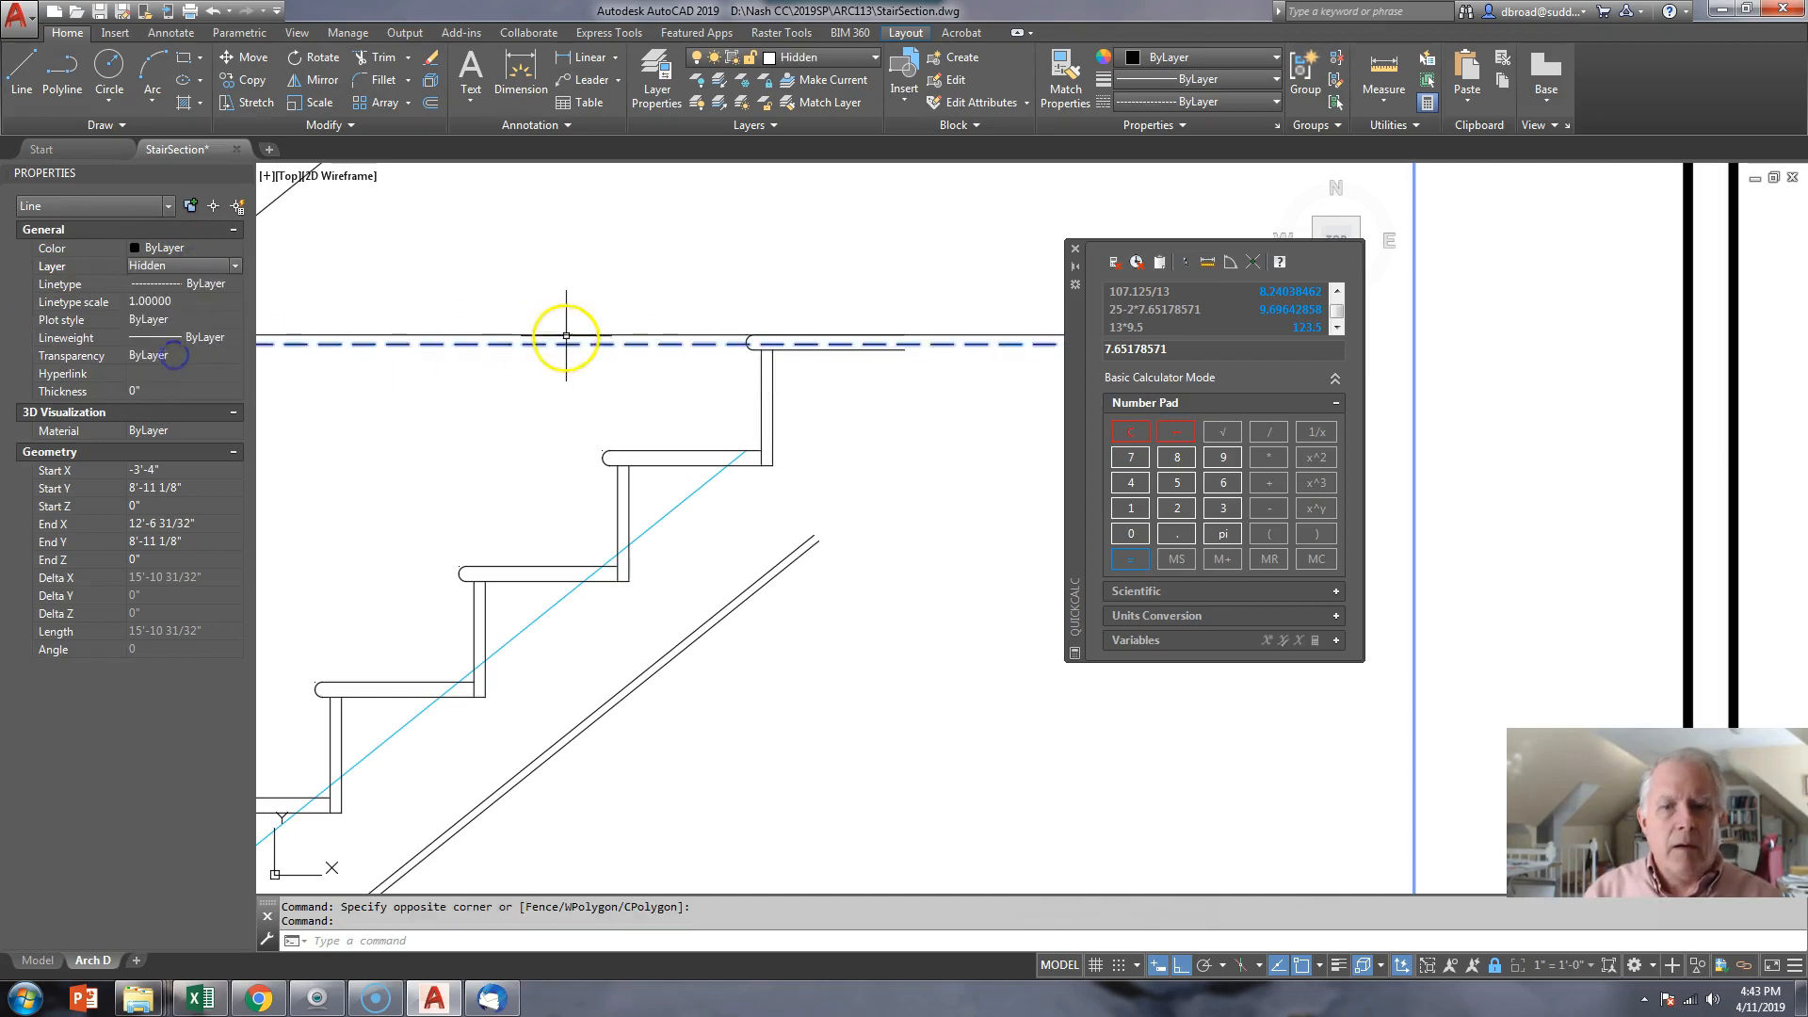
key("Escape")
scroll(576, 403, "down", 3)
middle_click_drag(577, 403, 753, 414)
scroll(752, 414, "down", 2)
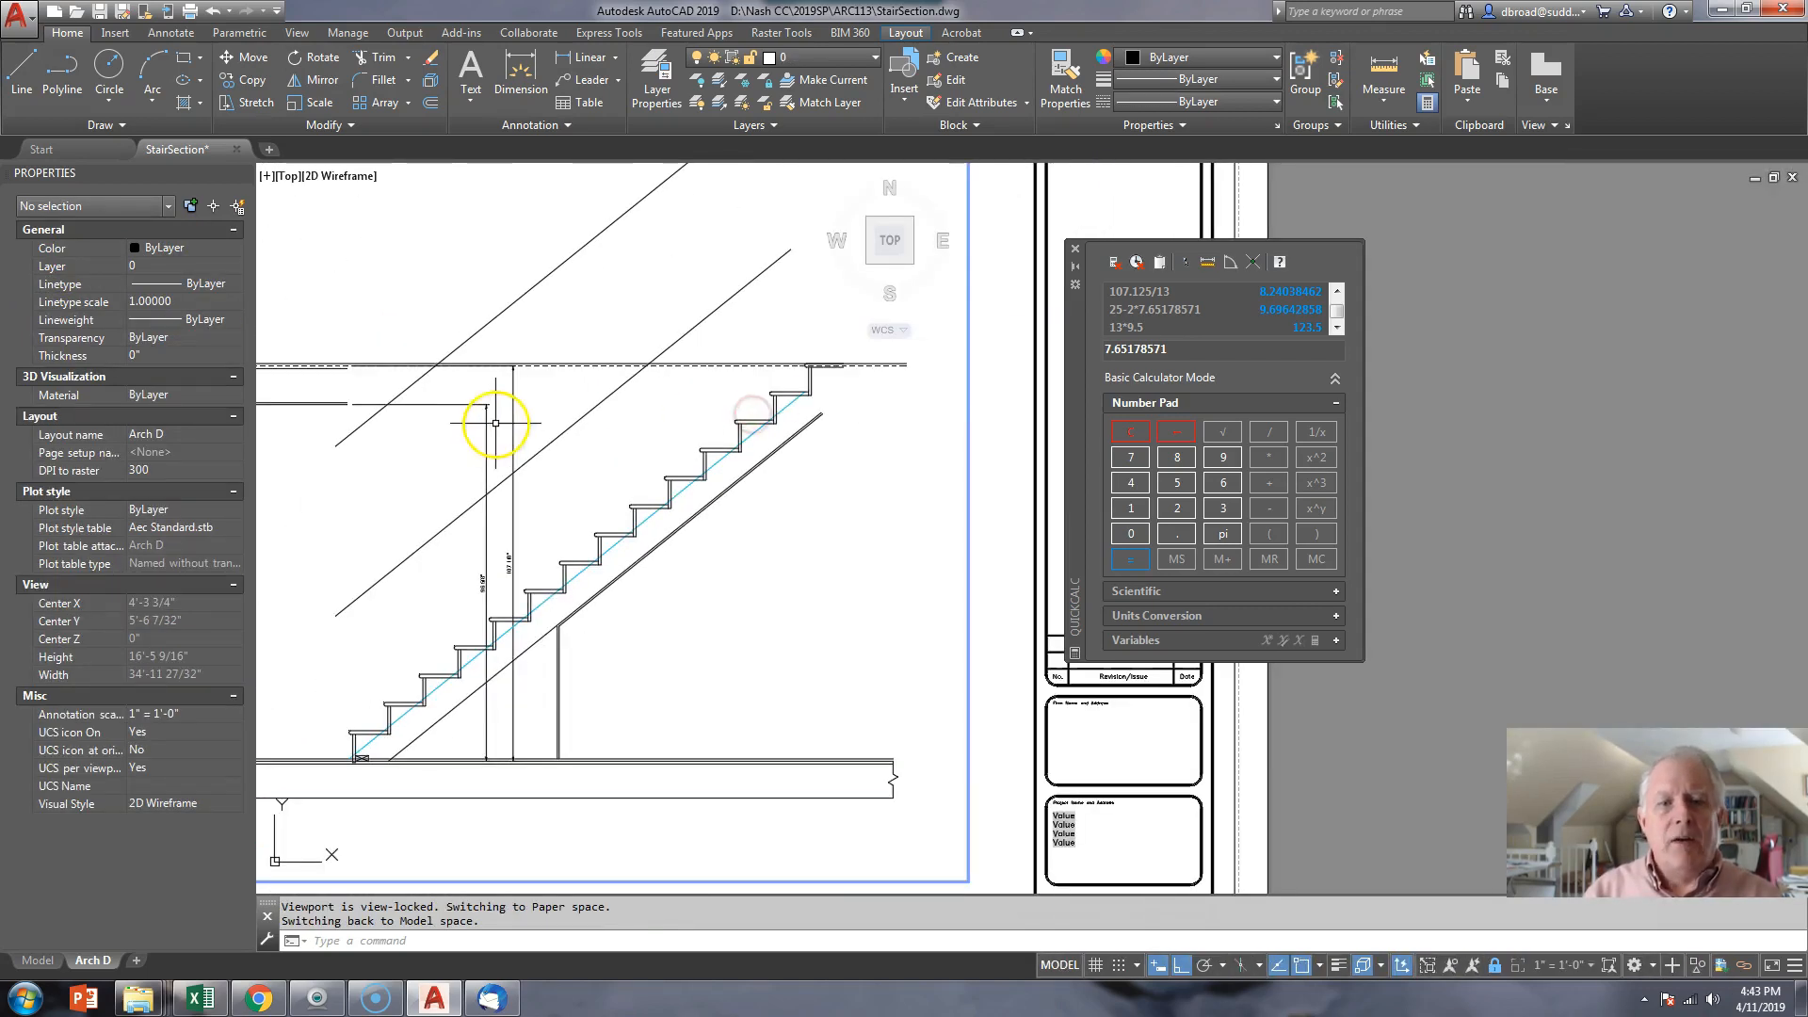
middle_click_drag(481, 402, 501, 385)
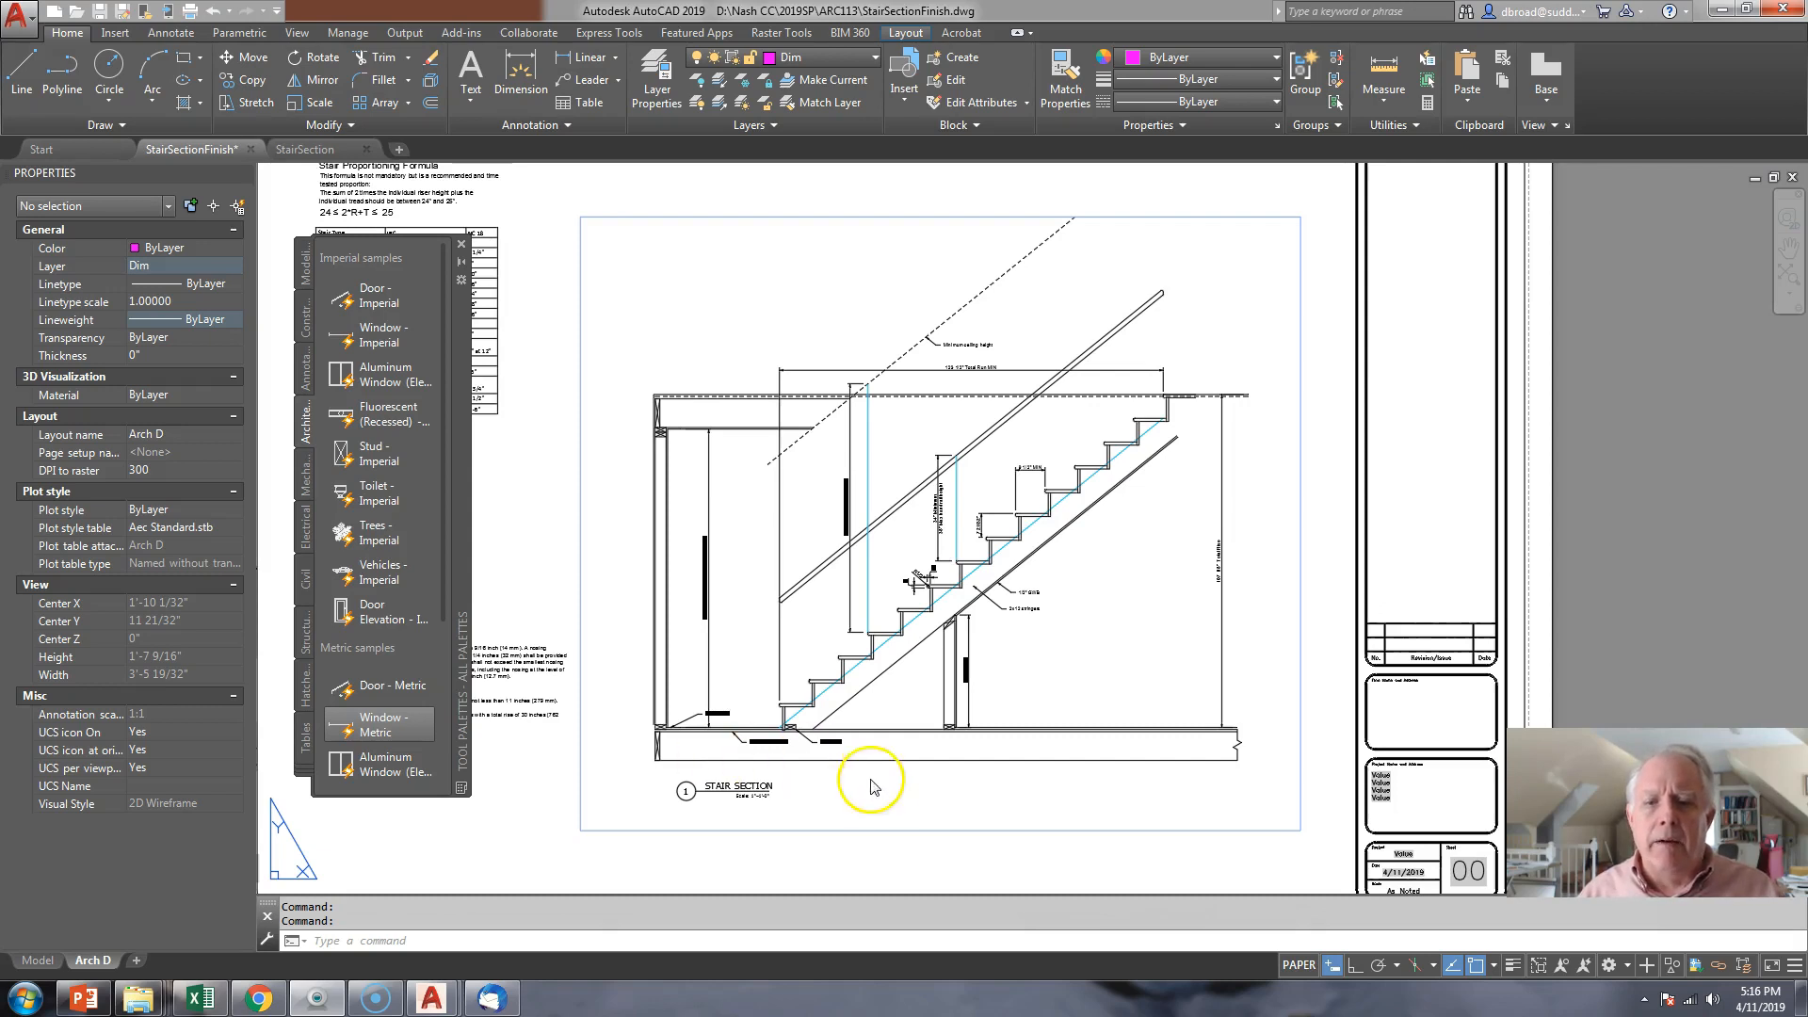
- Inspect the STAIR SECTION title block in the finished drawing and locate the Drawing Title - Imperial tool among the annotation tools
scroll(754, 786, "up", 4)
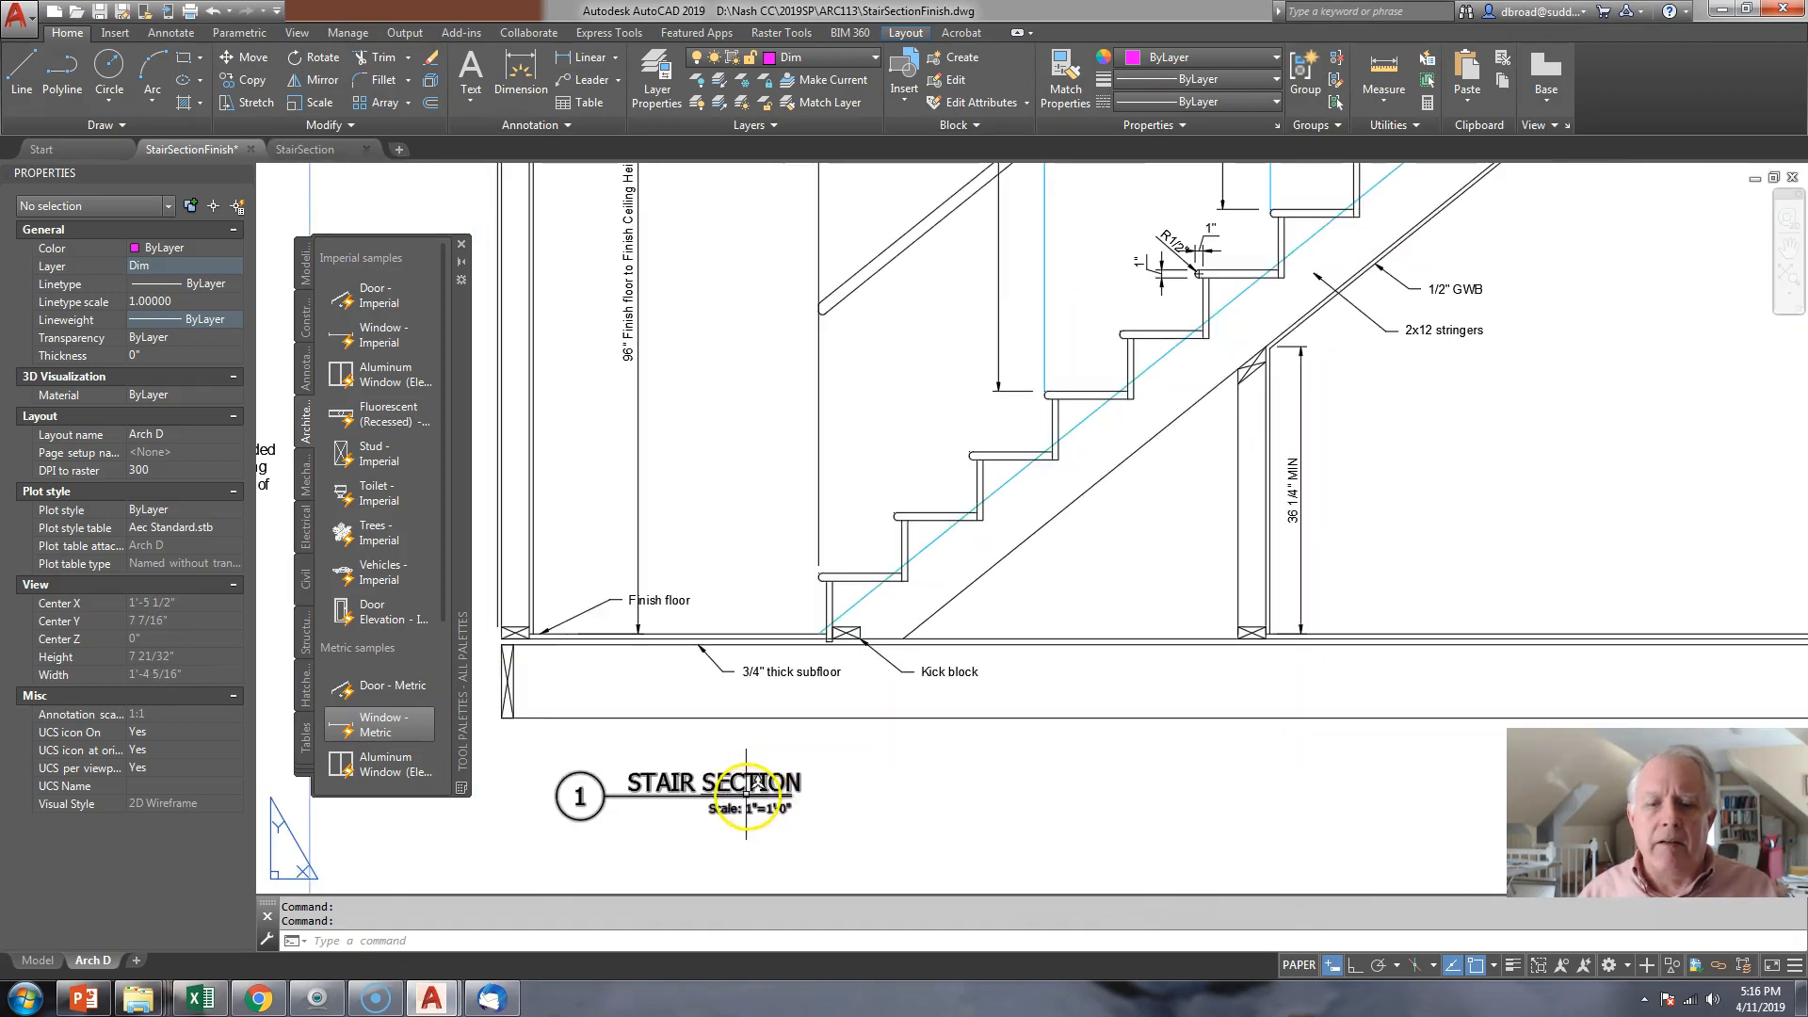
left_click(751, 789)
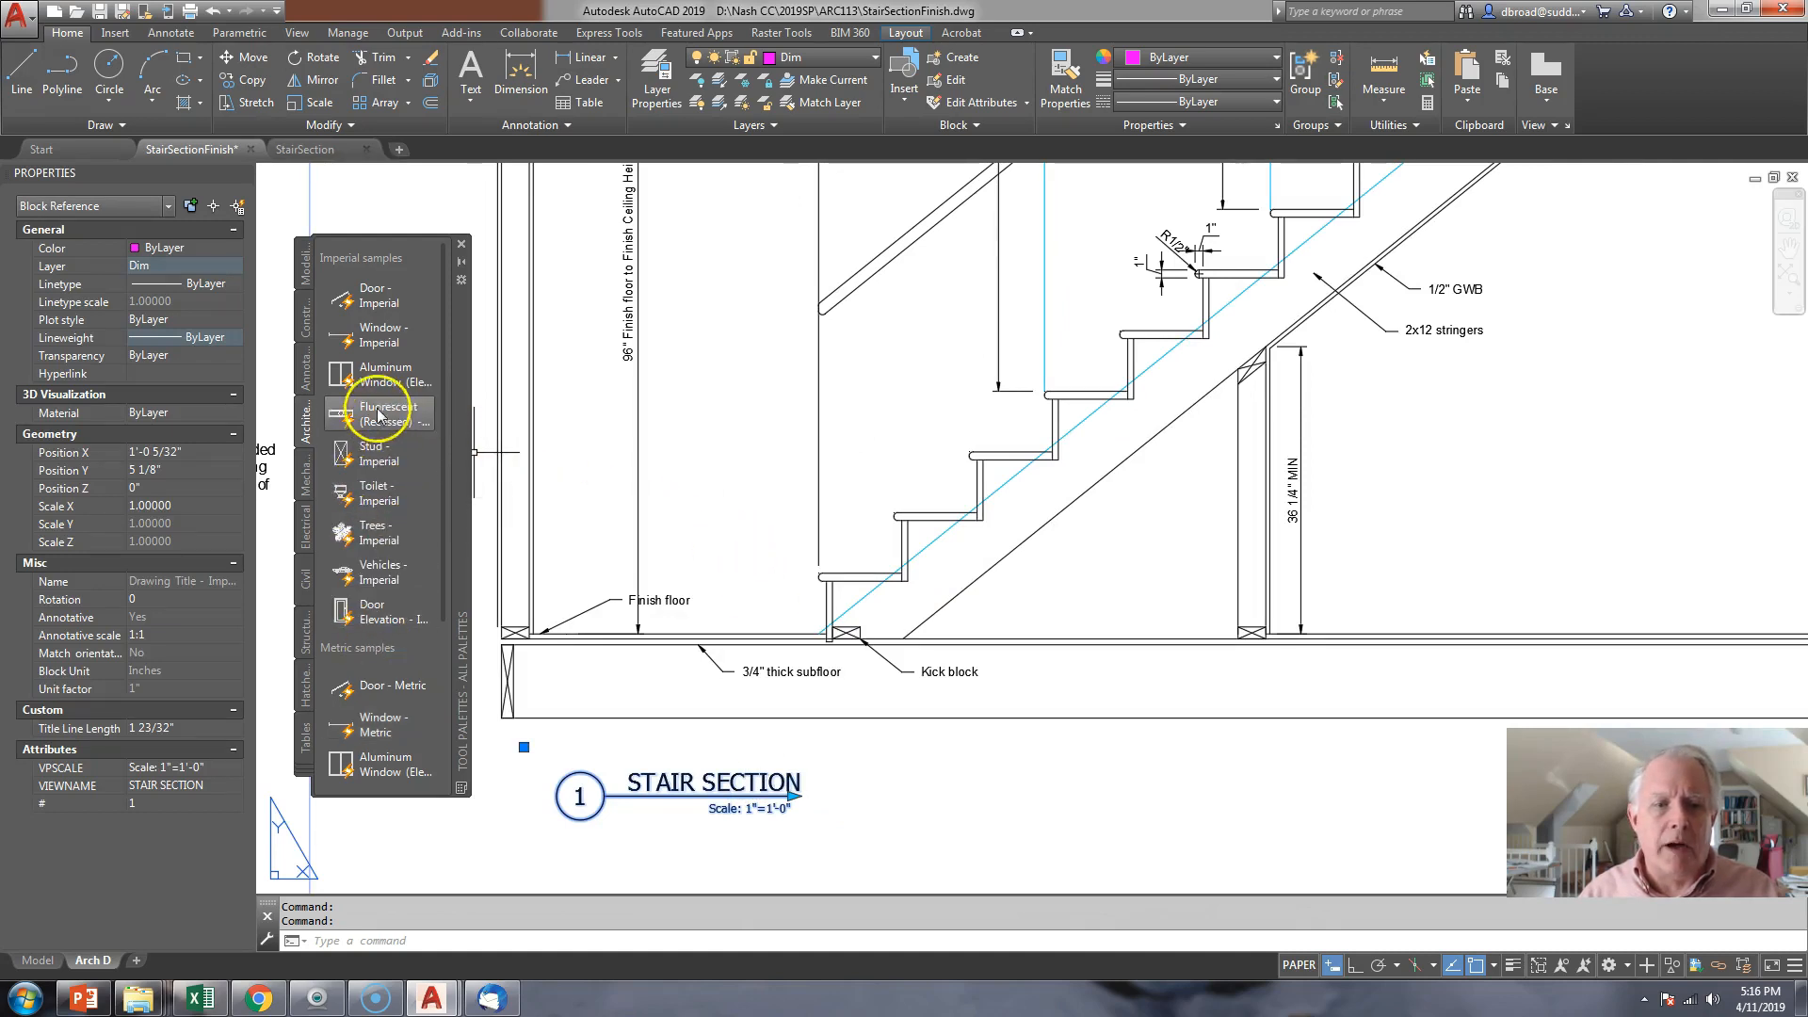
left_click(307, 383)
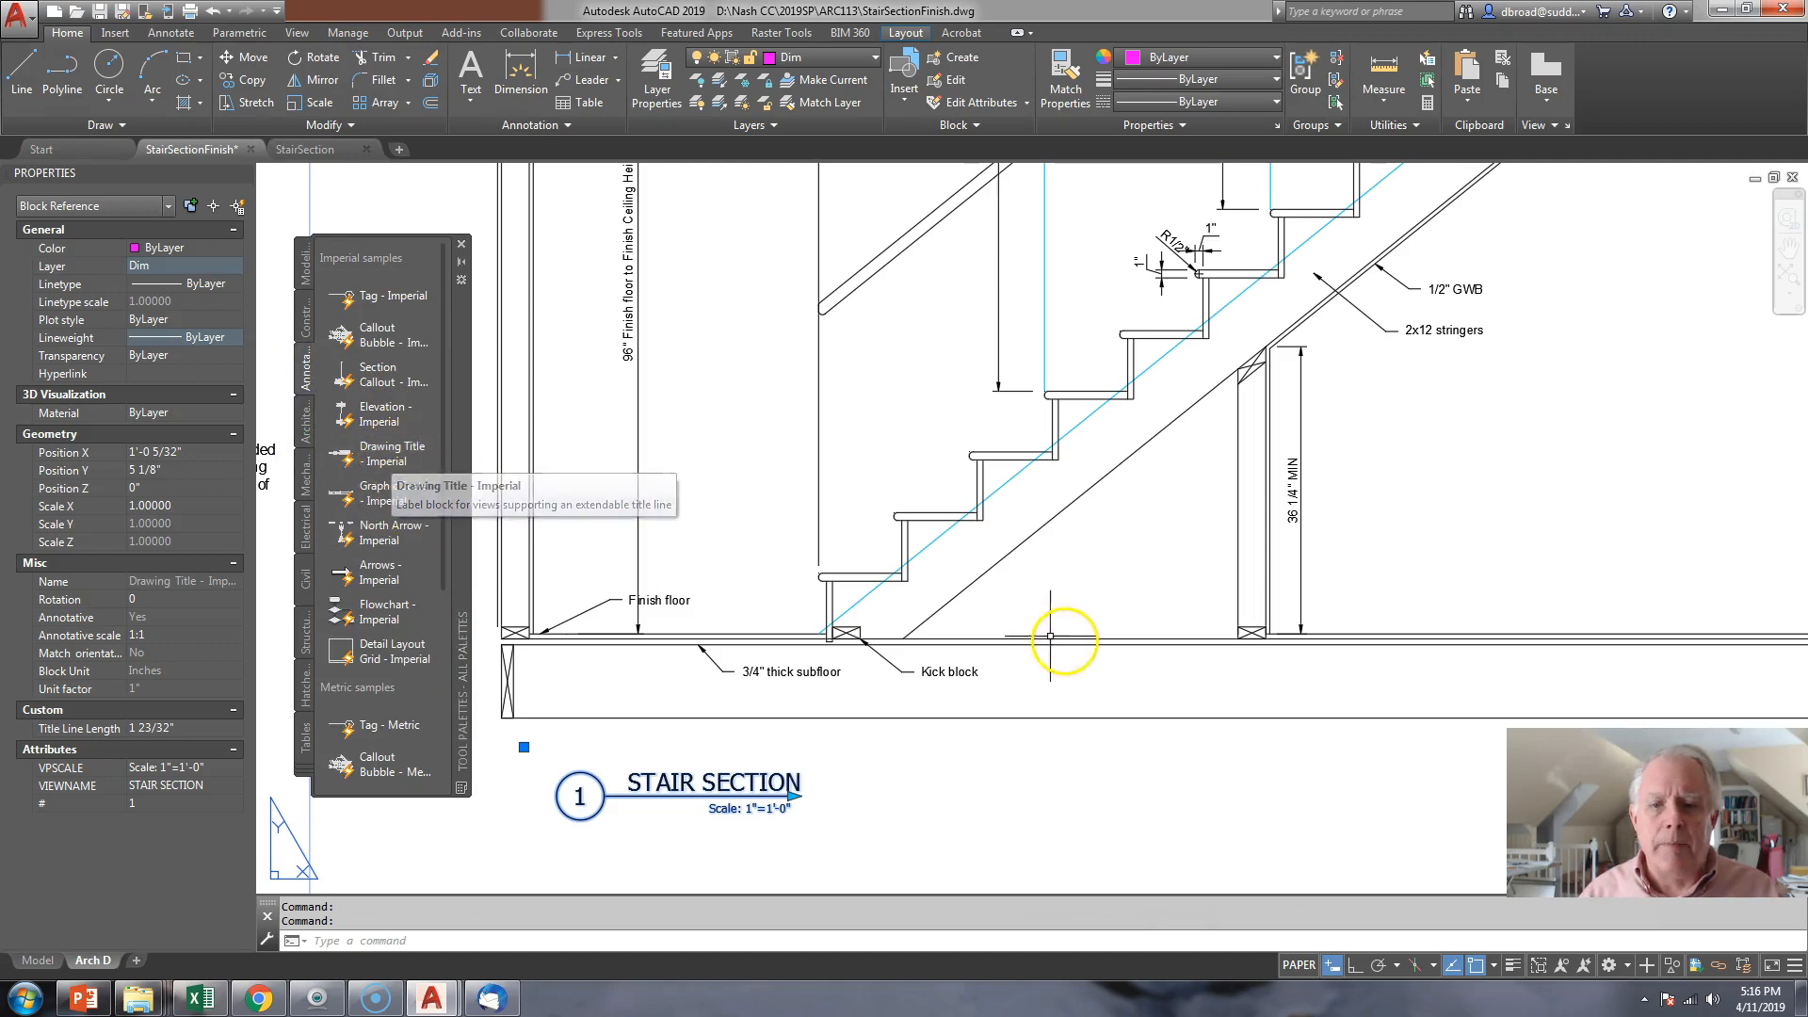
key("Escape")
- Examine the finished stair section's dimensions and leader notes, from the treads, nosing and handrail to the stringers, under-stair wall and kick block
scroll(1051, 659, "down", 2)
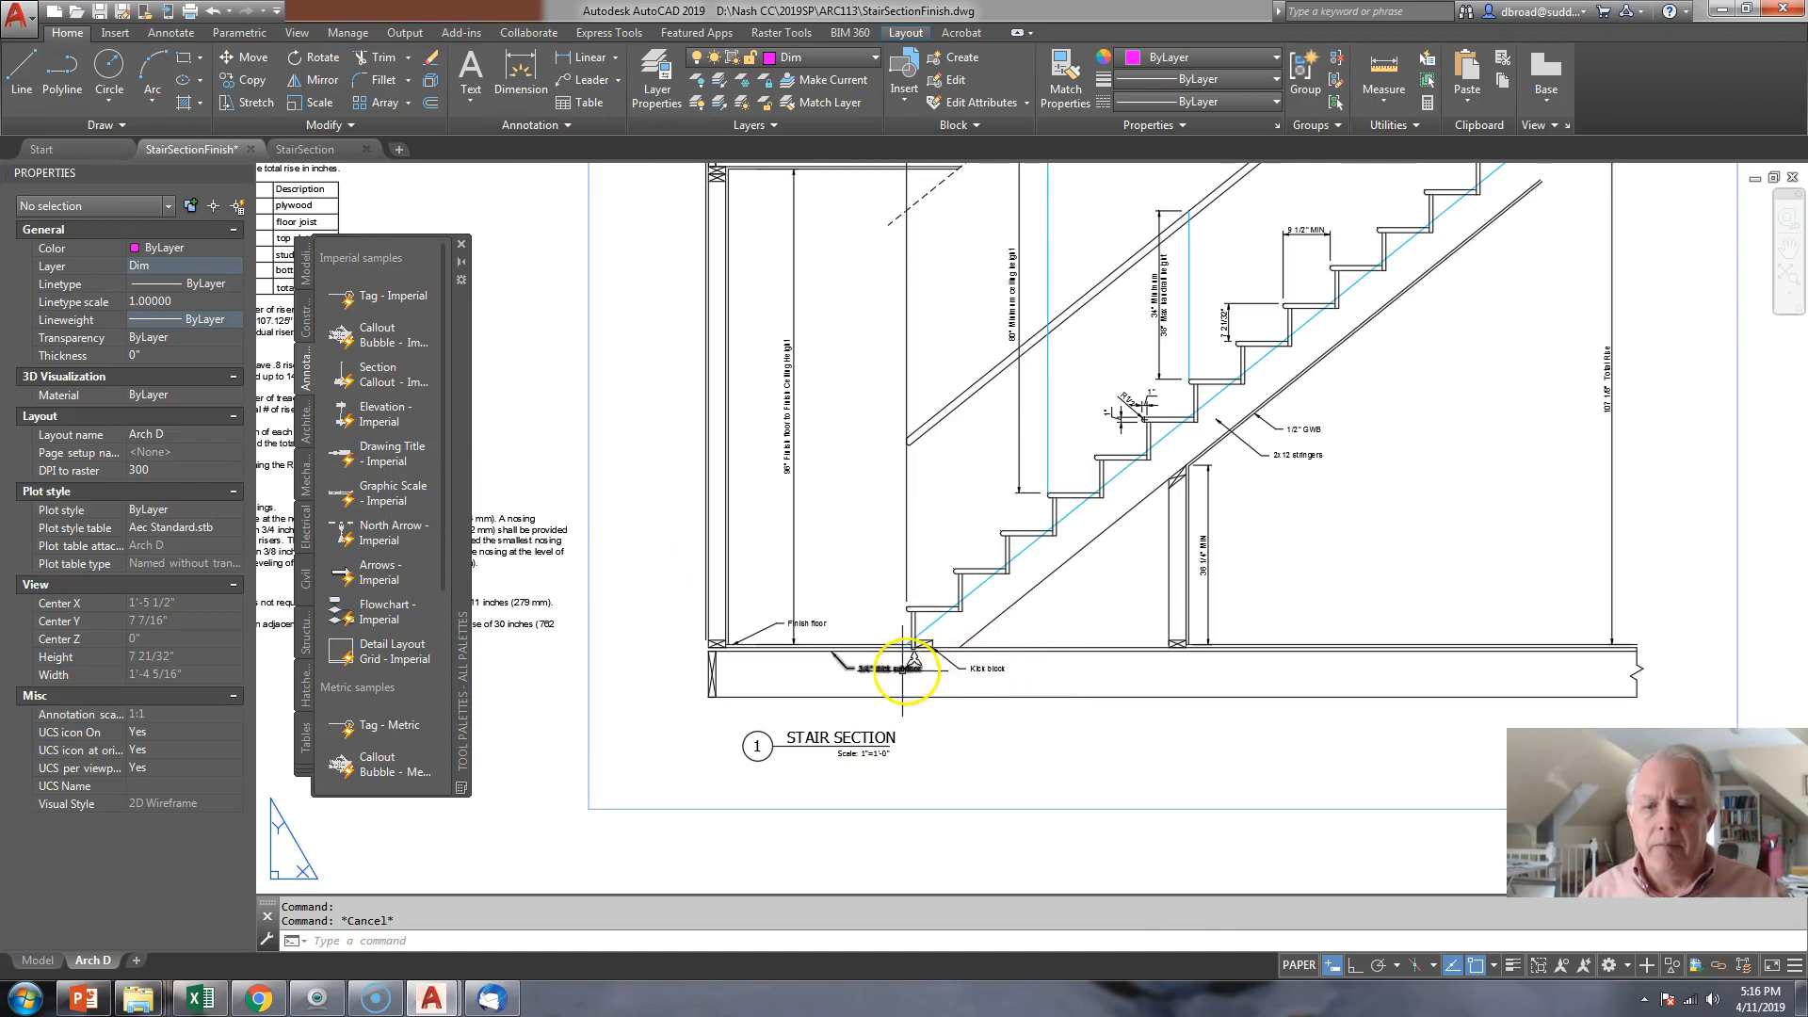
middle_click_drag(1279, 548, 1103, 672)
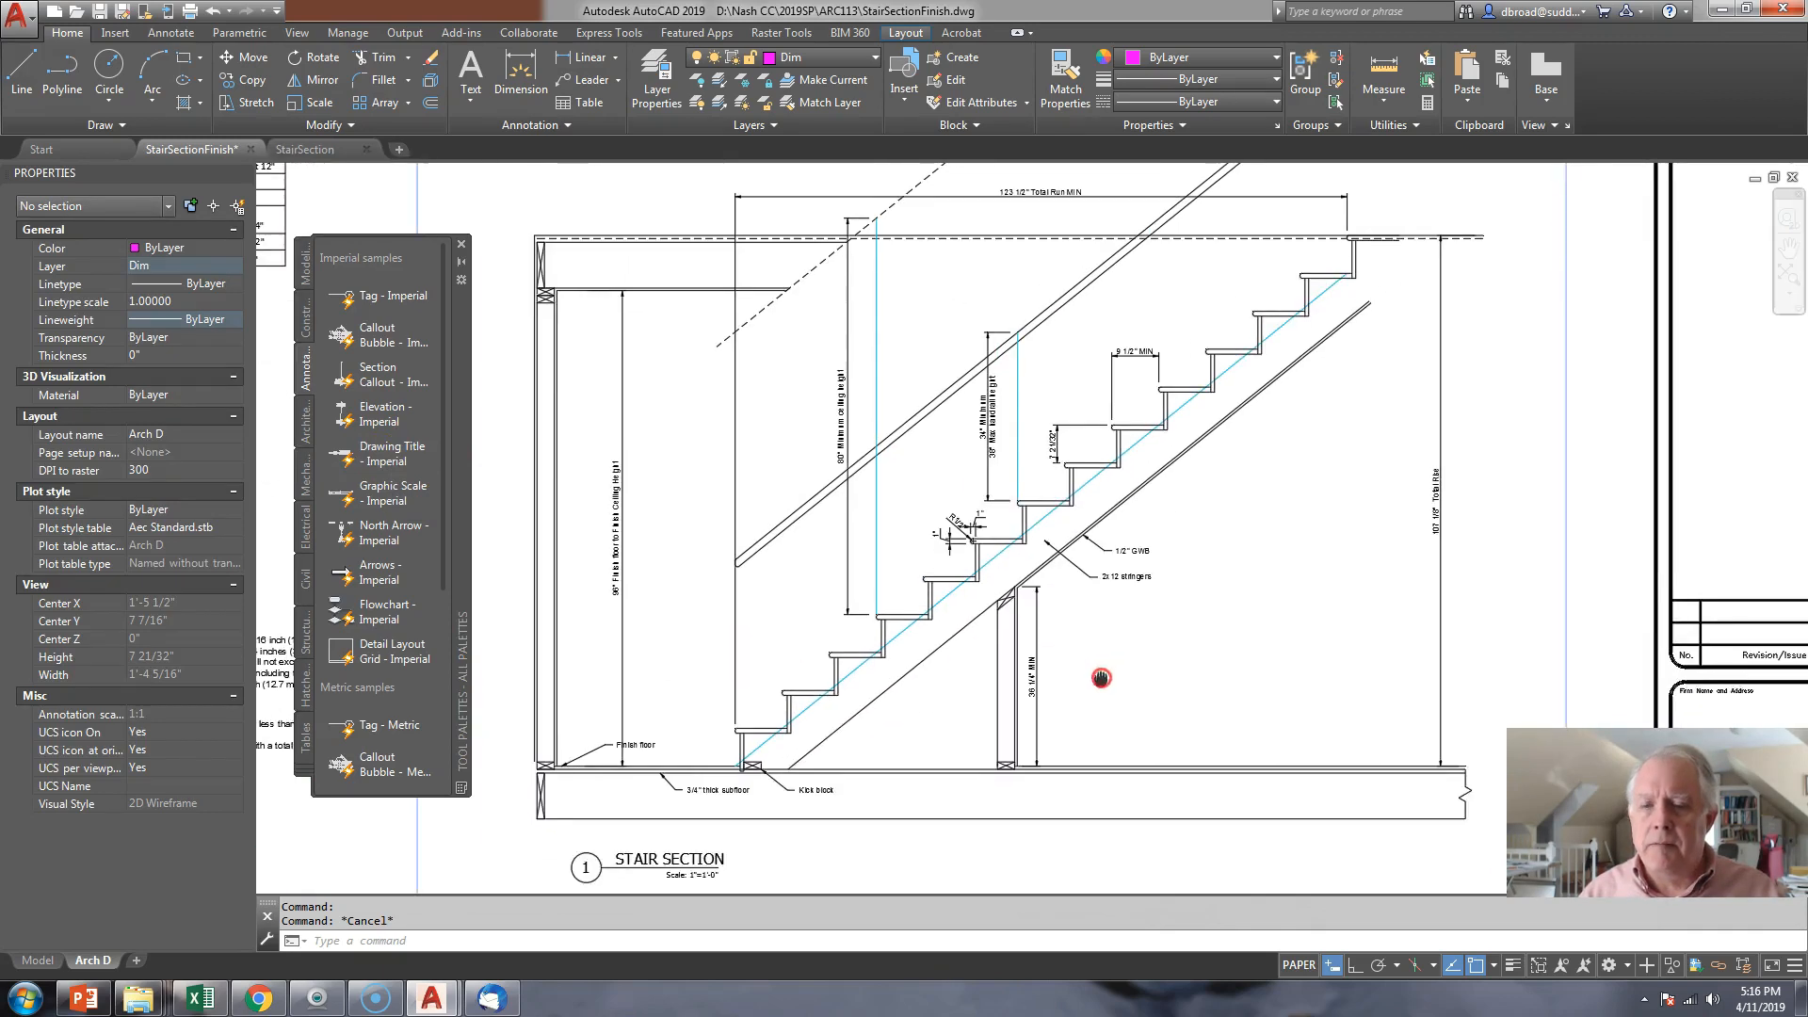
middle_click_drag(1176, 445, 1126, 457)
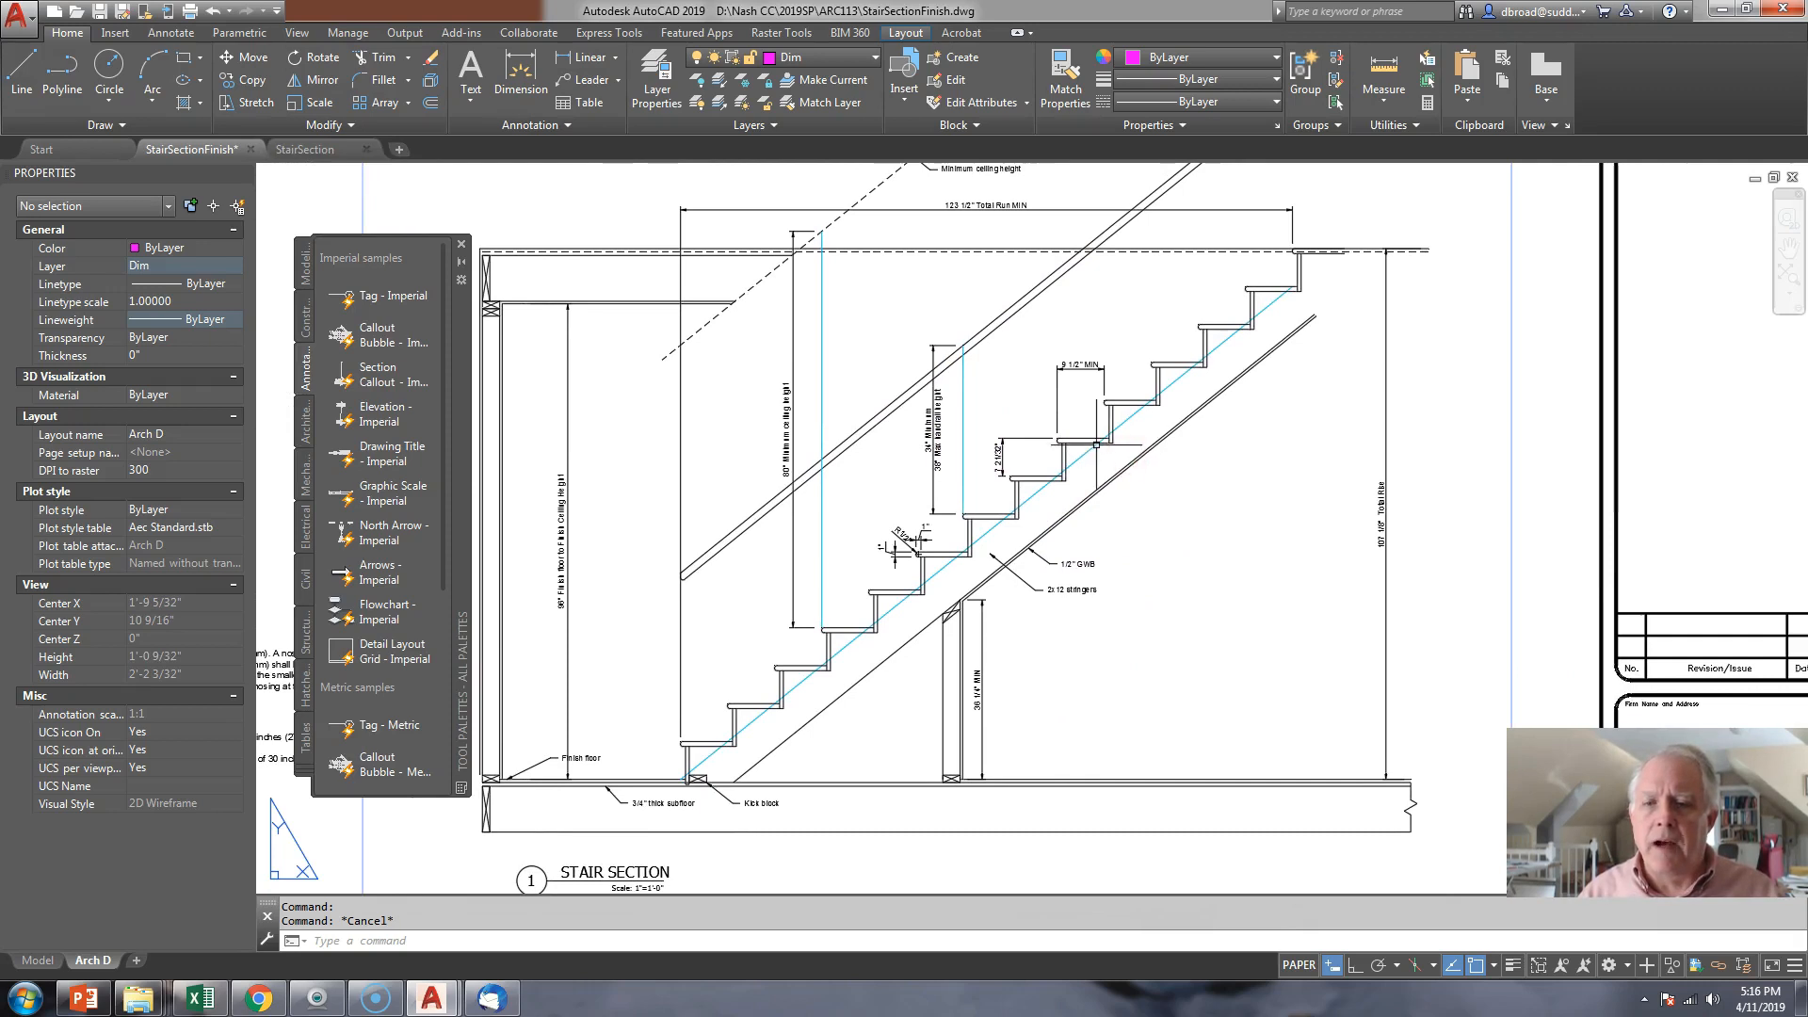
scroll(892, 403, "up", 2)
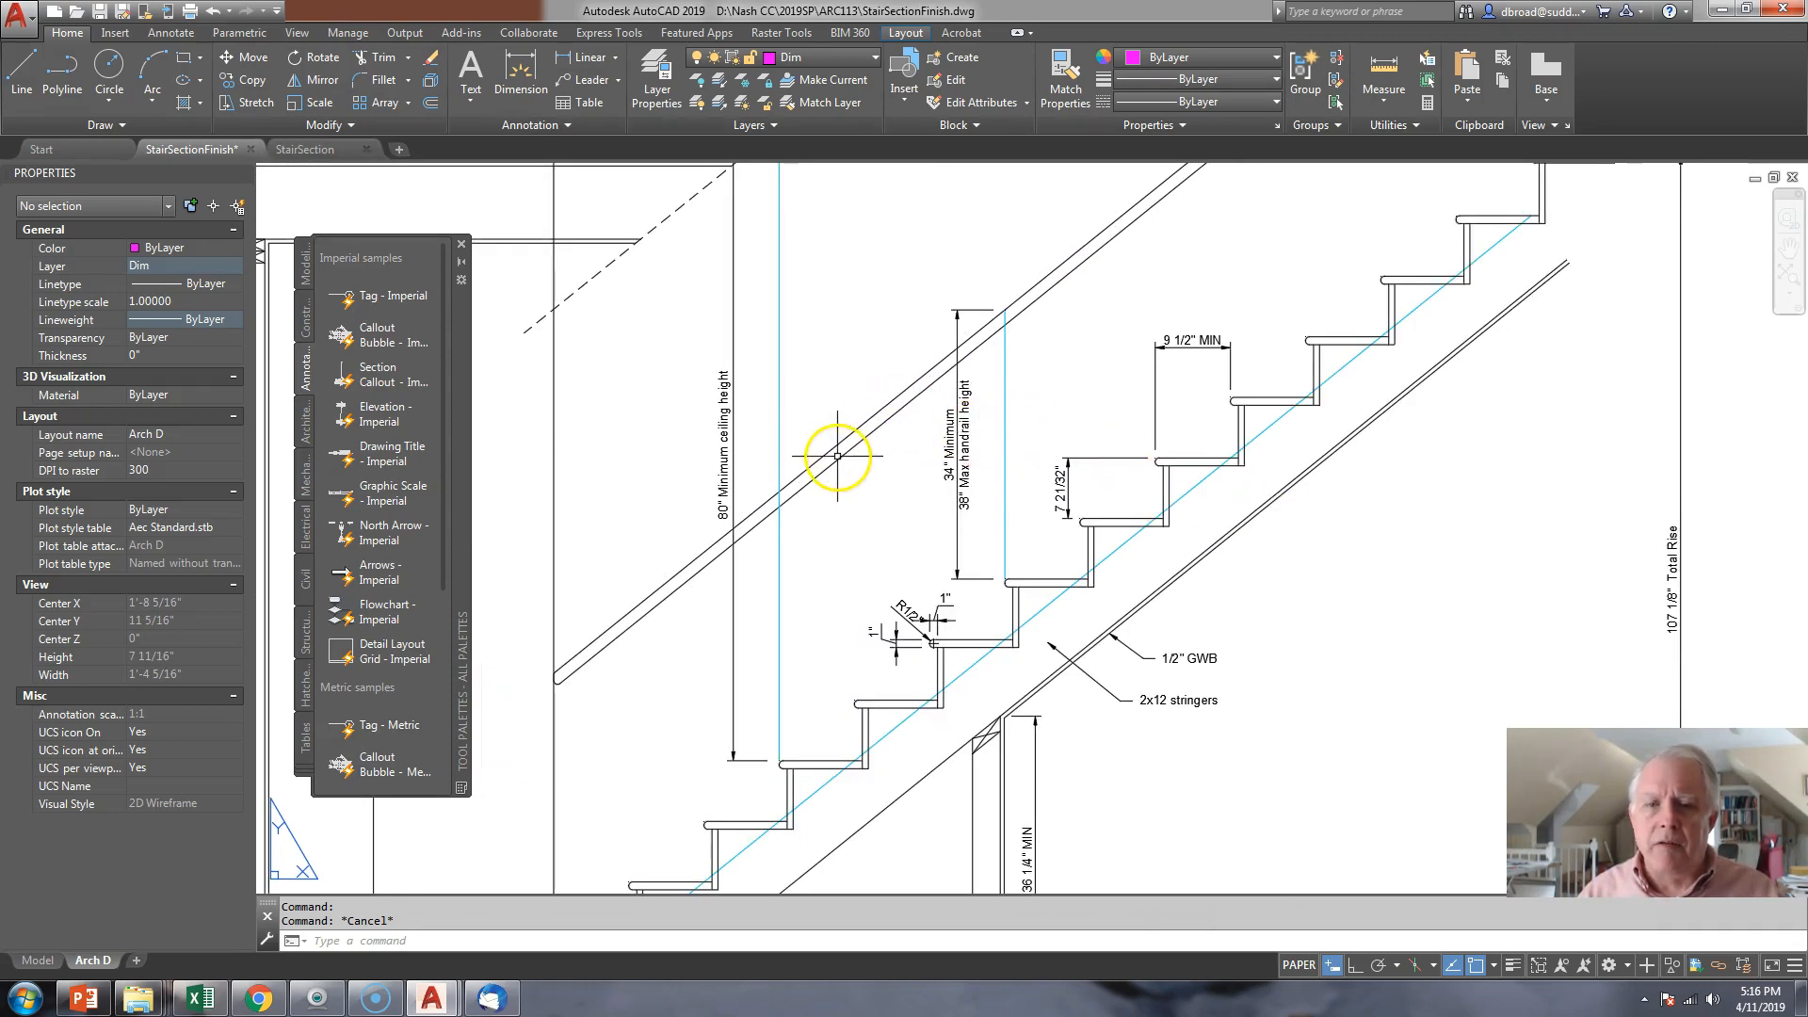
scroll(837, 456, "down", 2)
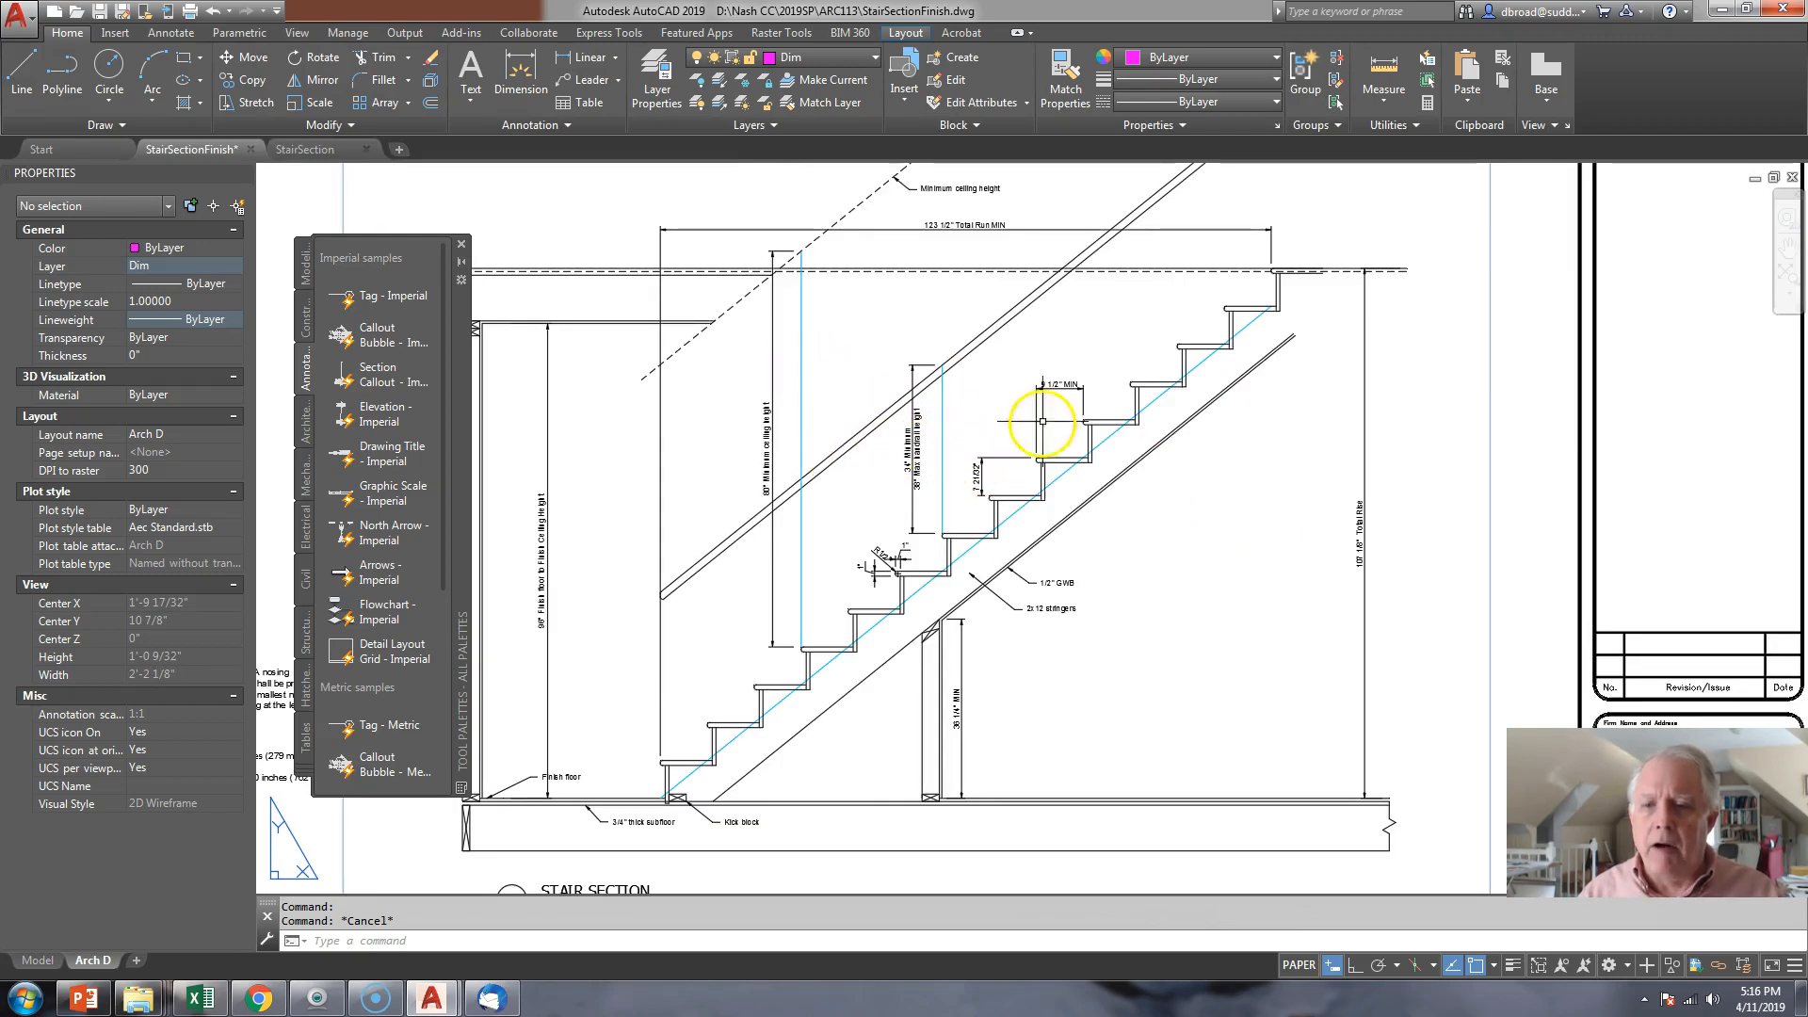
scroll(890, 555, "up", 3)
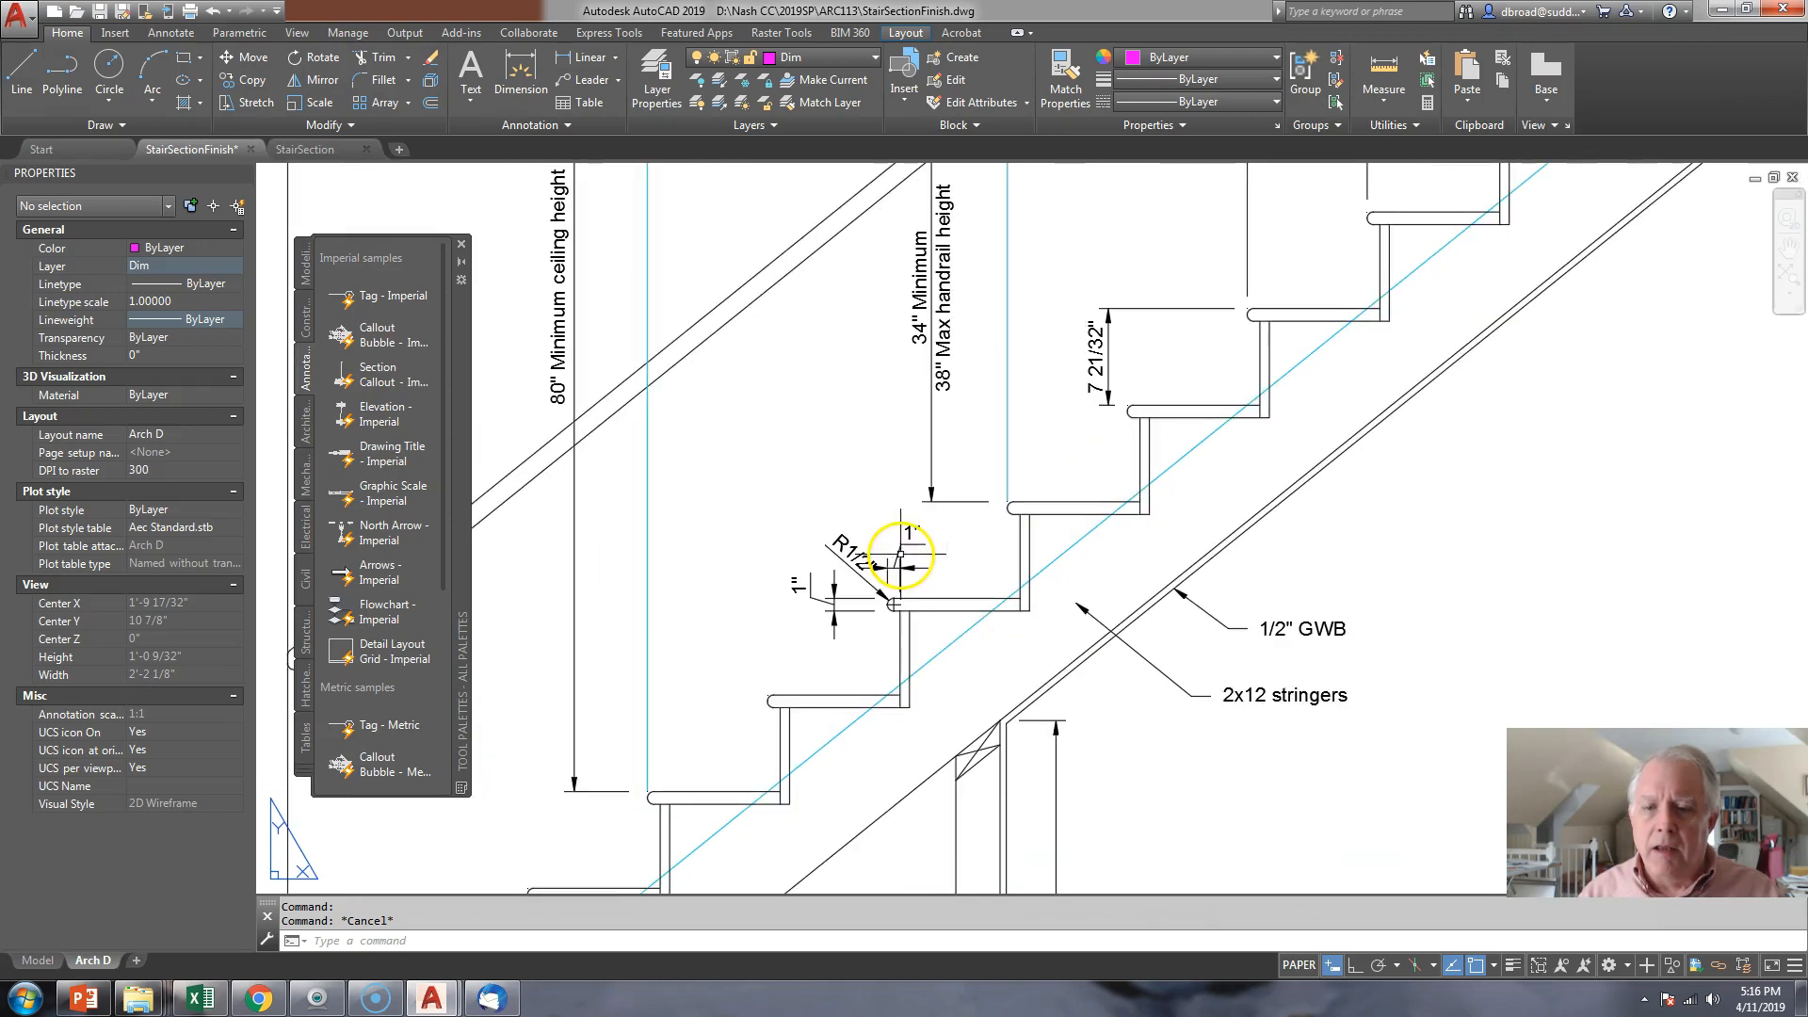
scroll(852, 579, "down", 1)
scroll(867, 597, "down", 3)
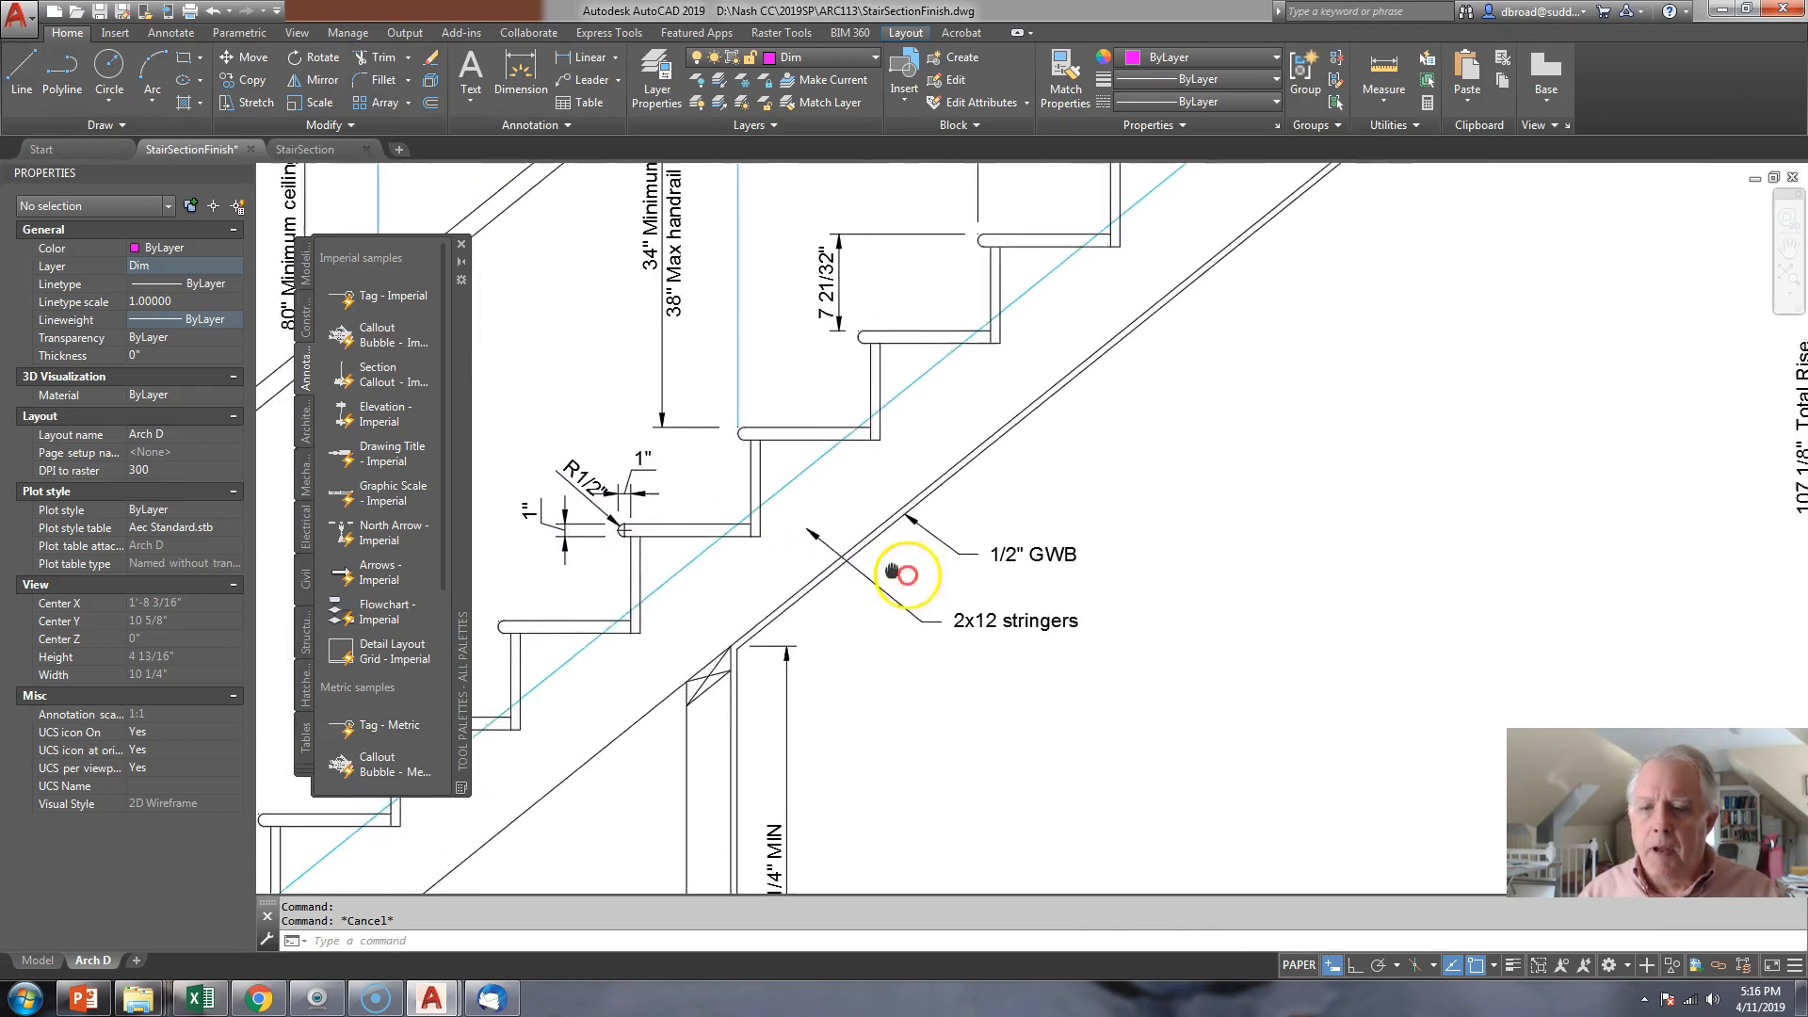
middle_click_drag(901, 592, 883, 519)
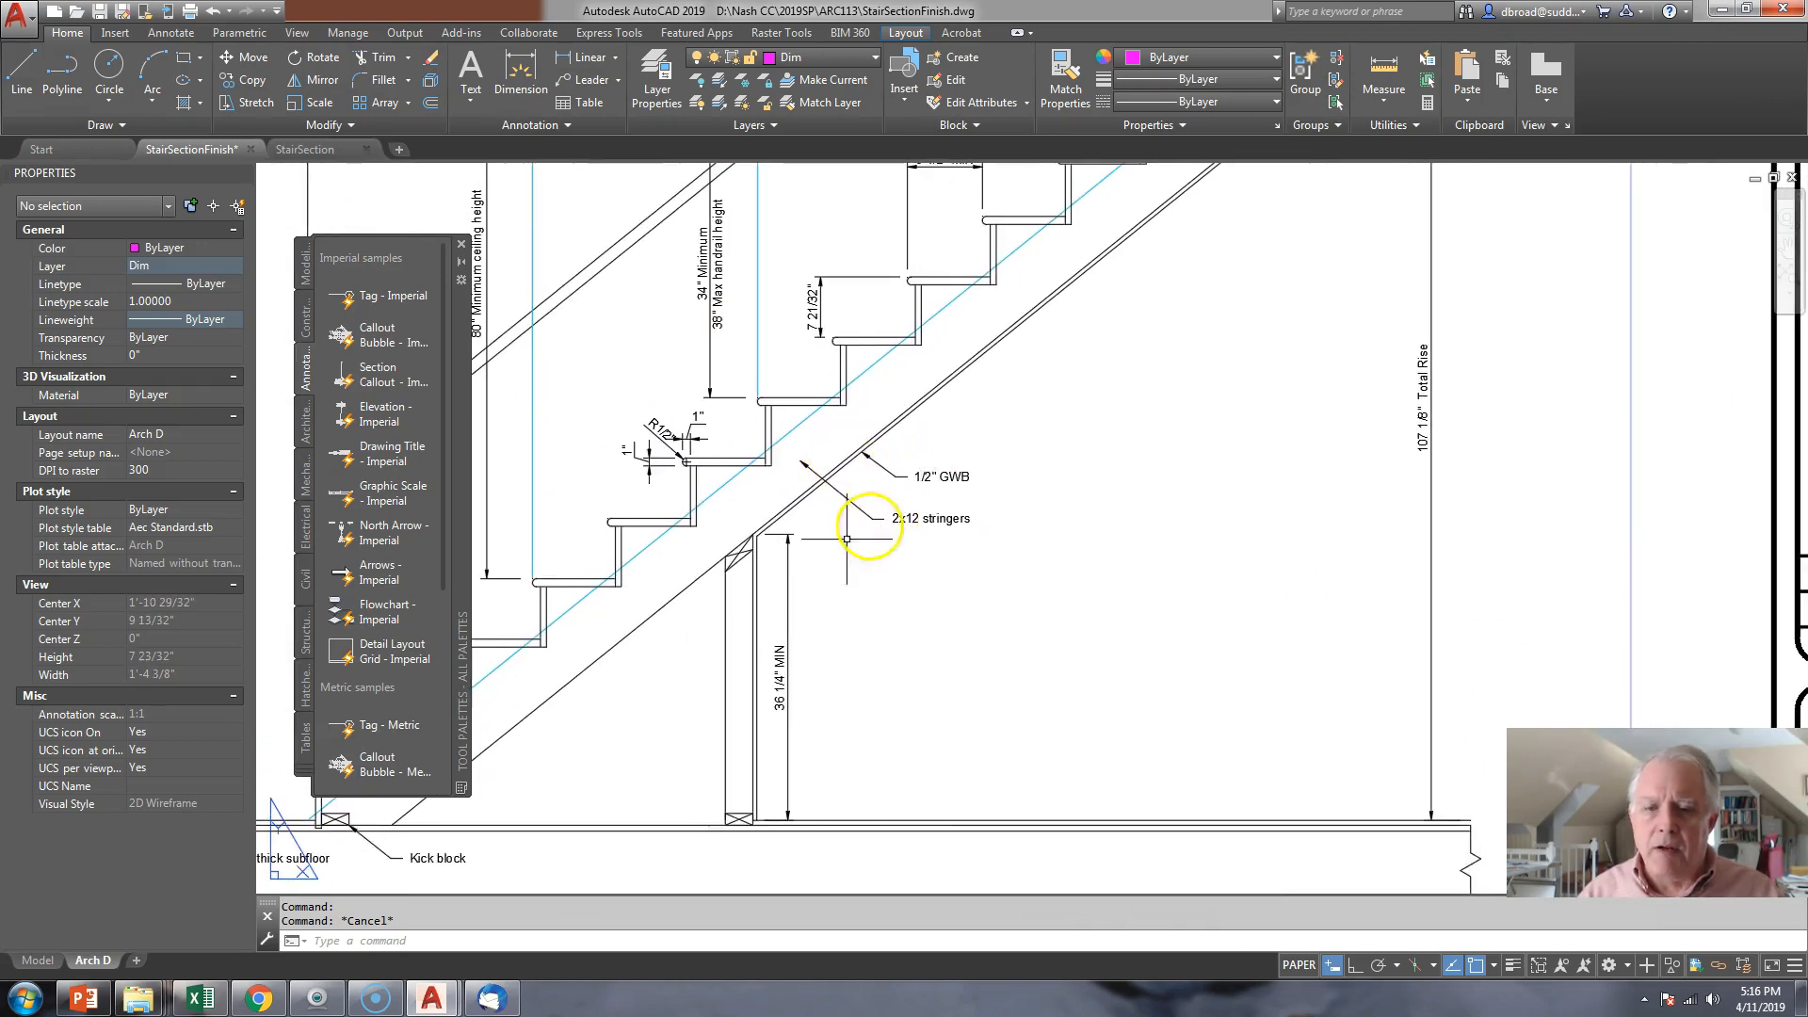
middle_click_drag(791, 588, 863, 508)
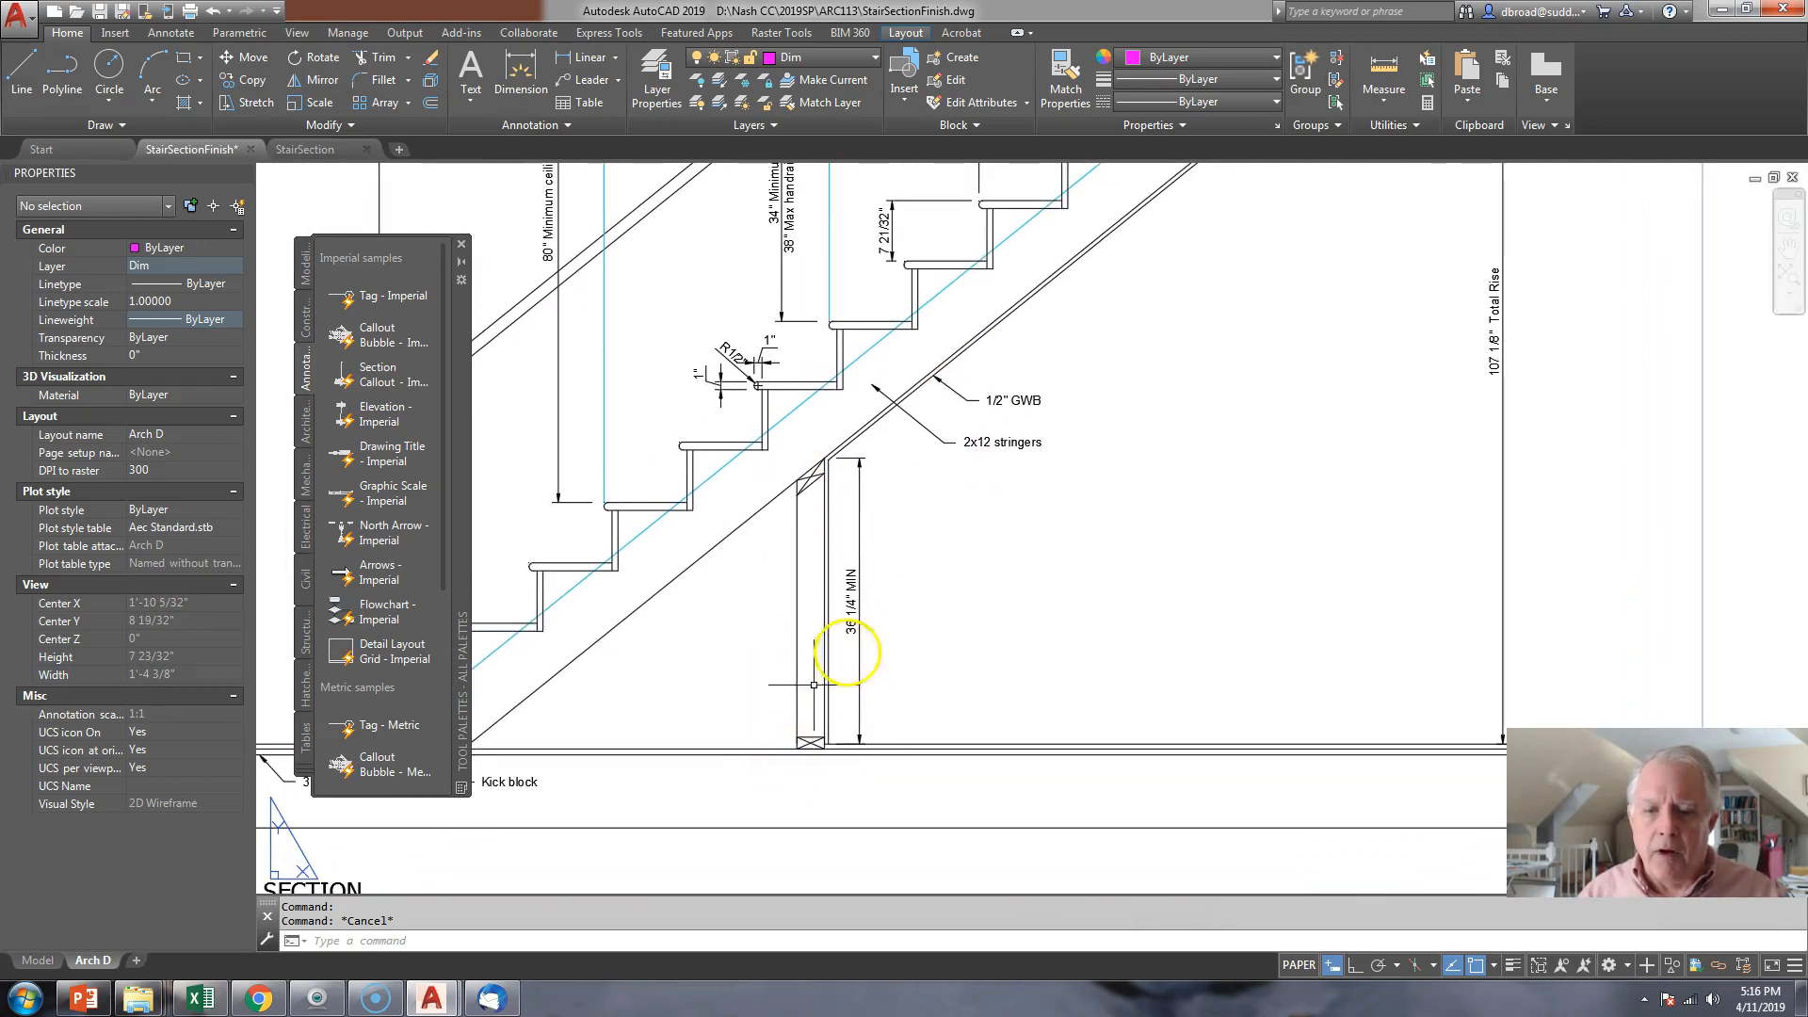
mouse_move(928, 744)
middle_mouse_down()
mouse_move(913, 740)
mouse_move(1255, 747)
mouse_move(1329, 626)
middle_mouse_up()
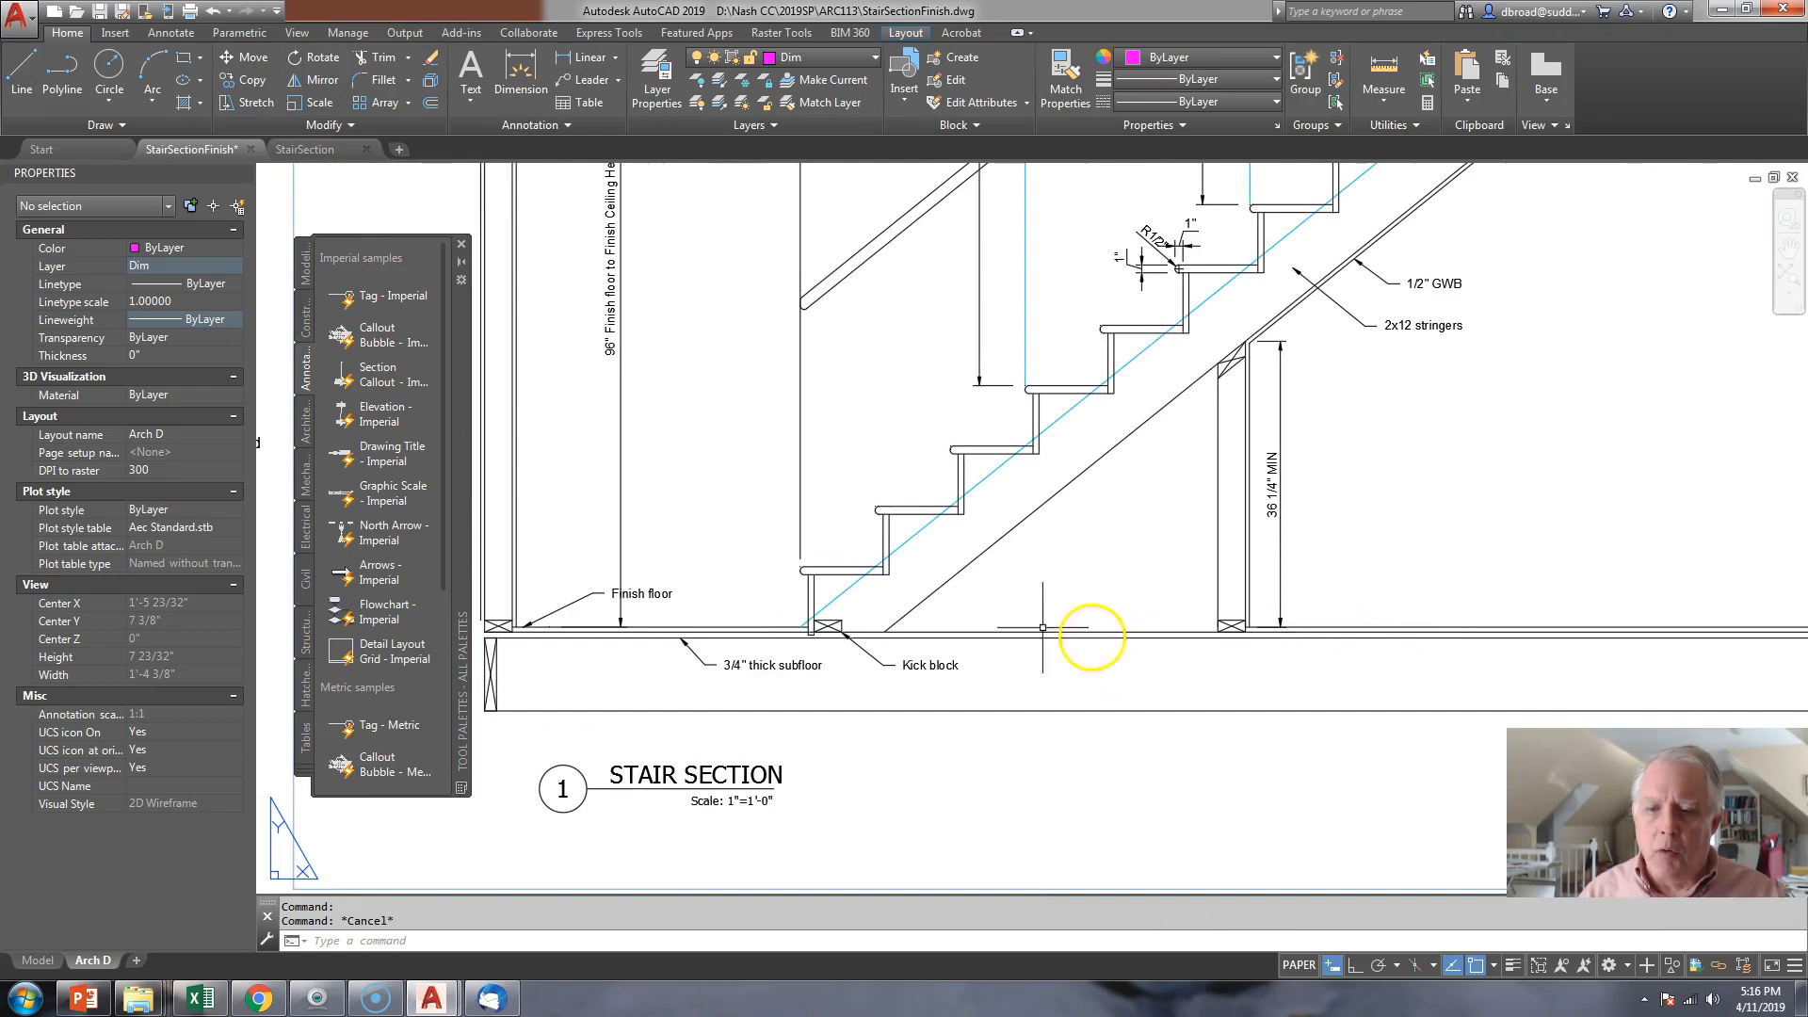
middle_click_drag(688, 590, 697, 710)
scroll(698, 710, "down", 2)
middle_click_drag(967, 501, 843, 634)
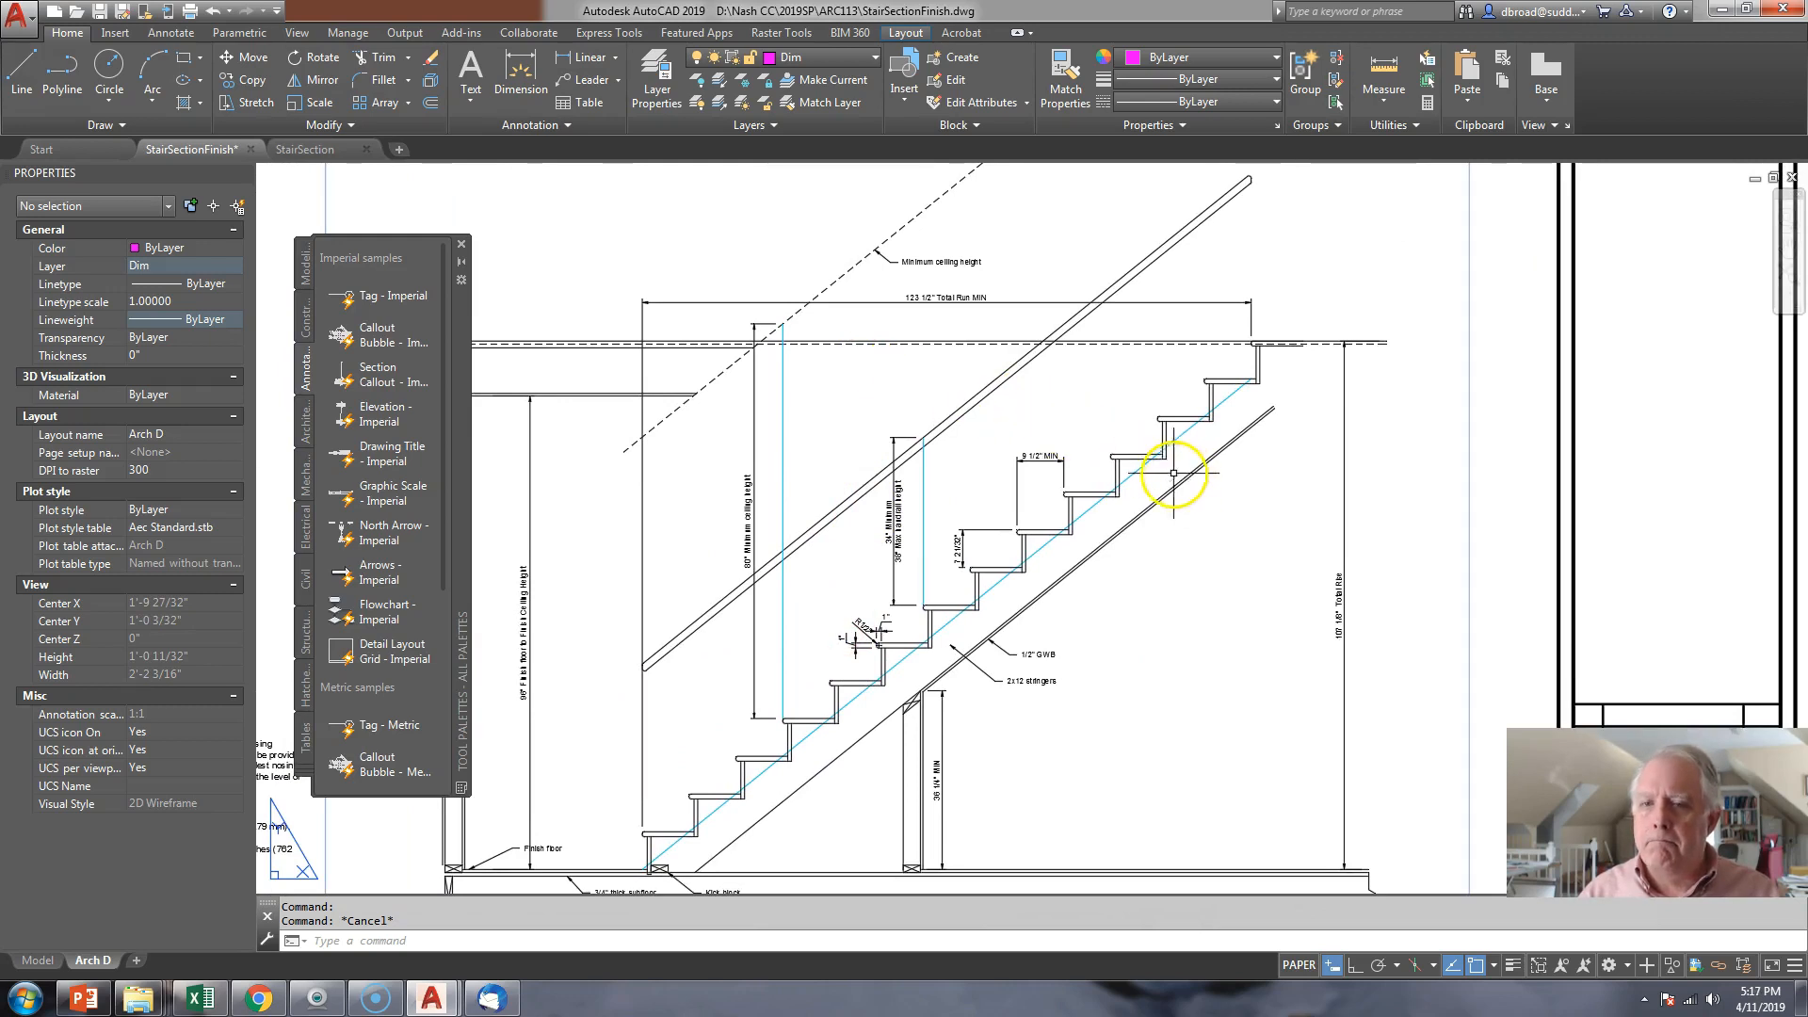
middle_click_drag(1036, 455, 1053, 429)
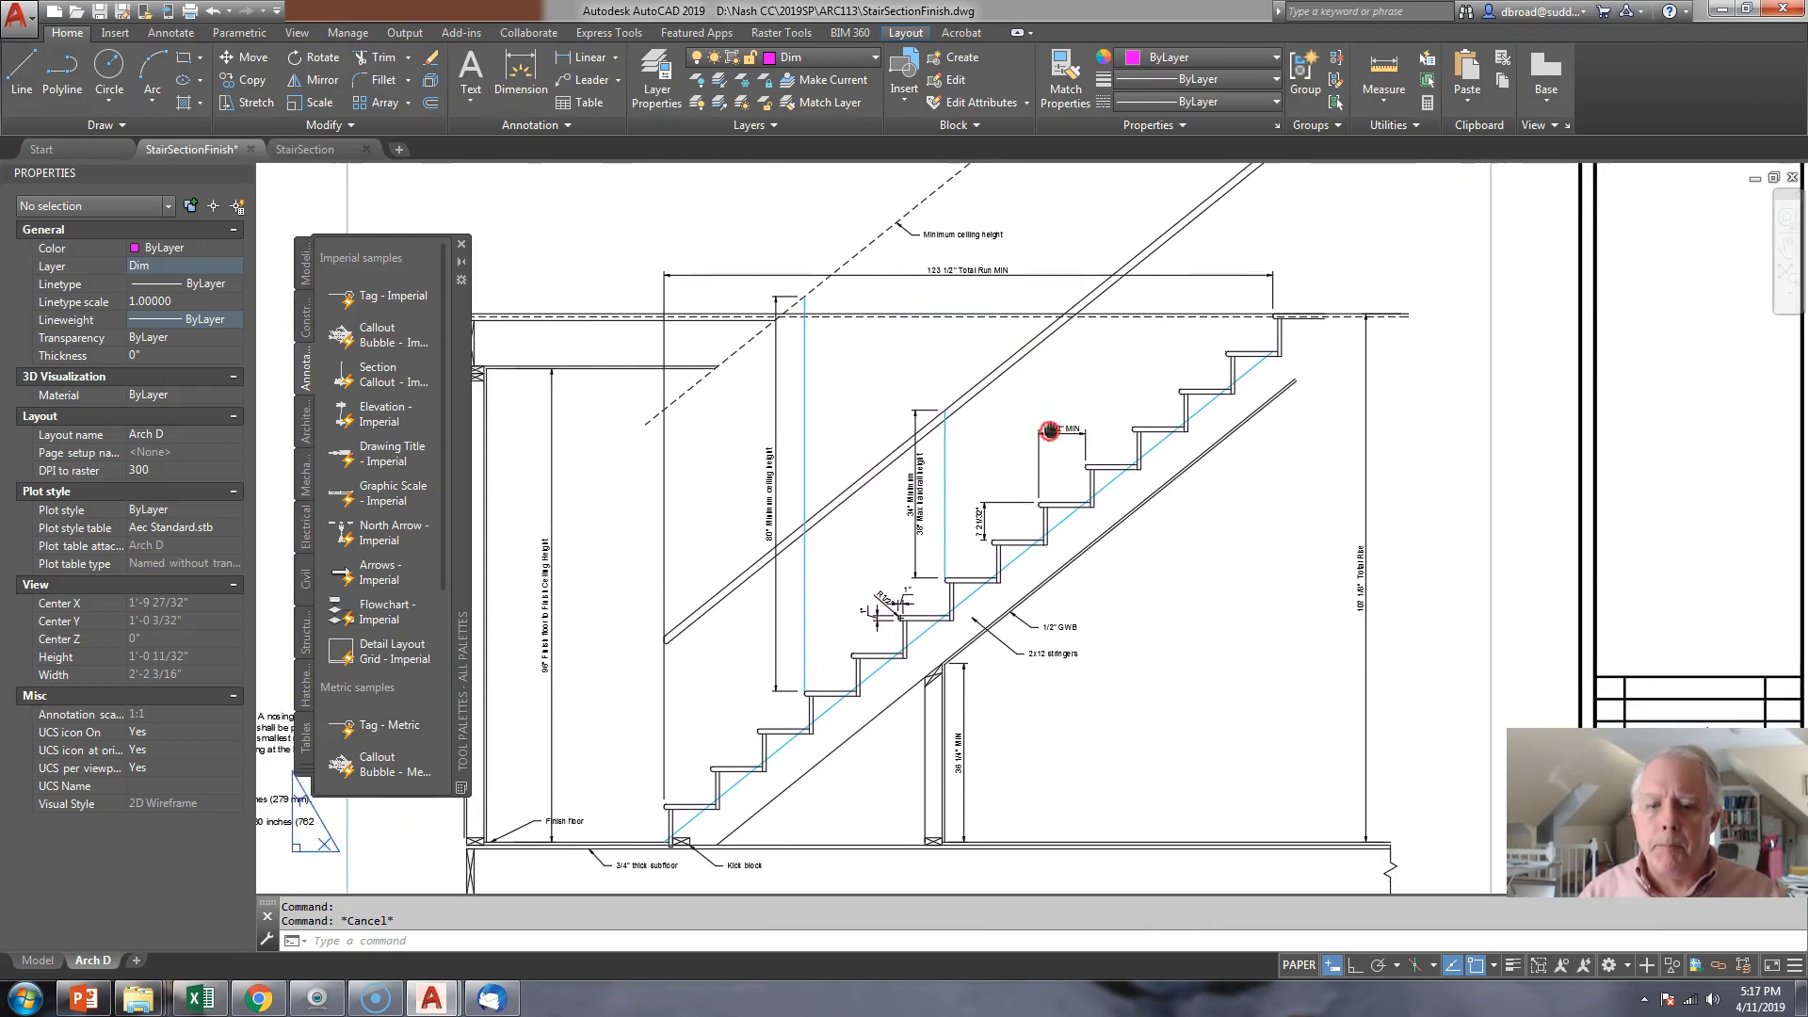
- Switch to model space and examine the layer colours of the finished stair section's cut lines, background lines and dimensions
left_click(54, 961)
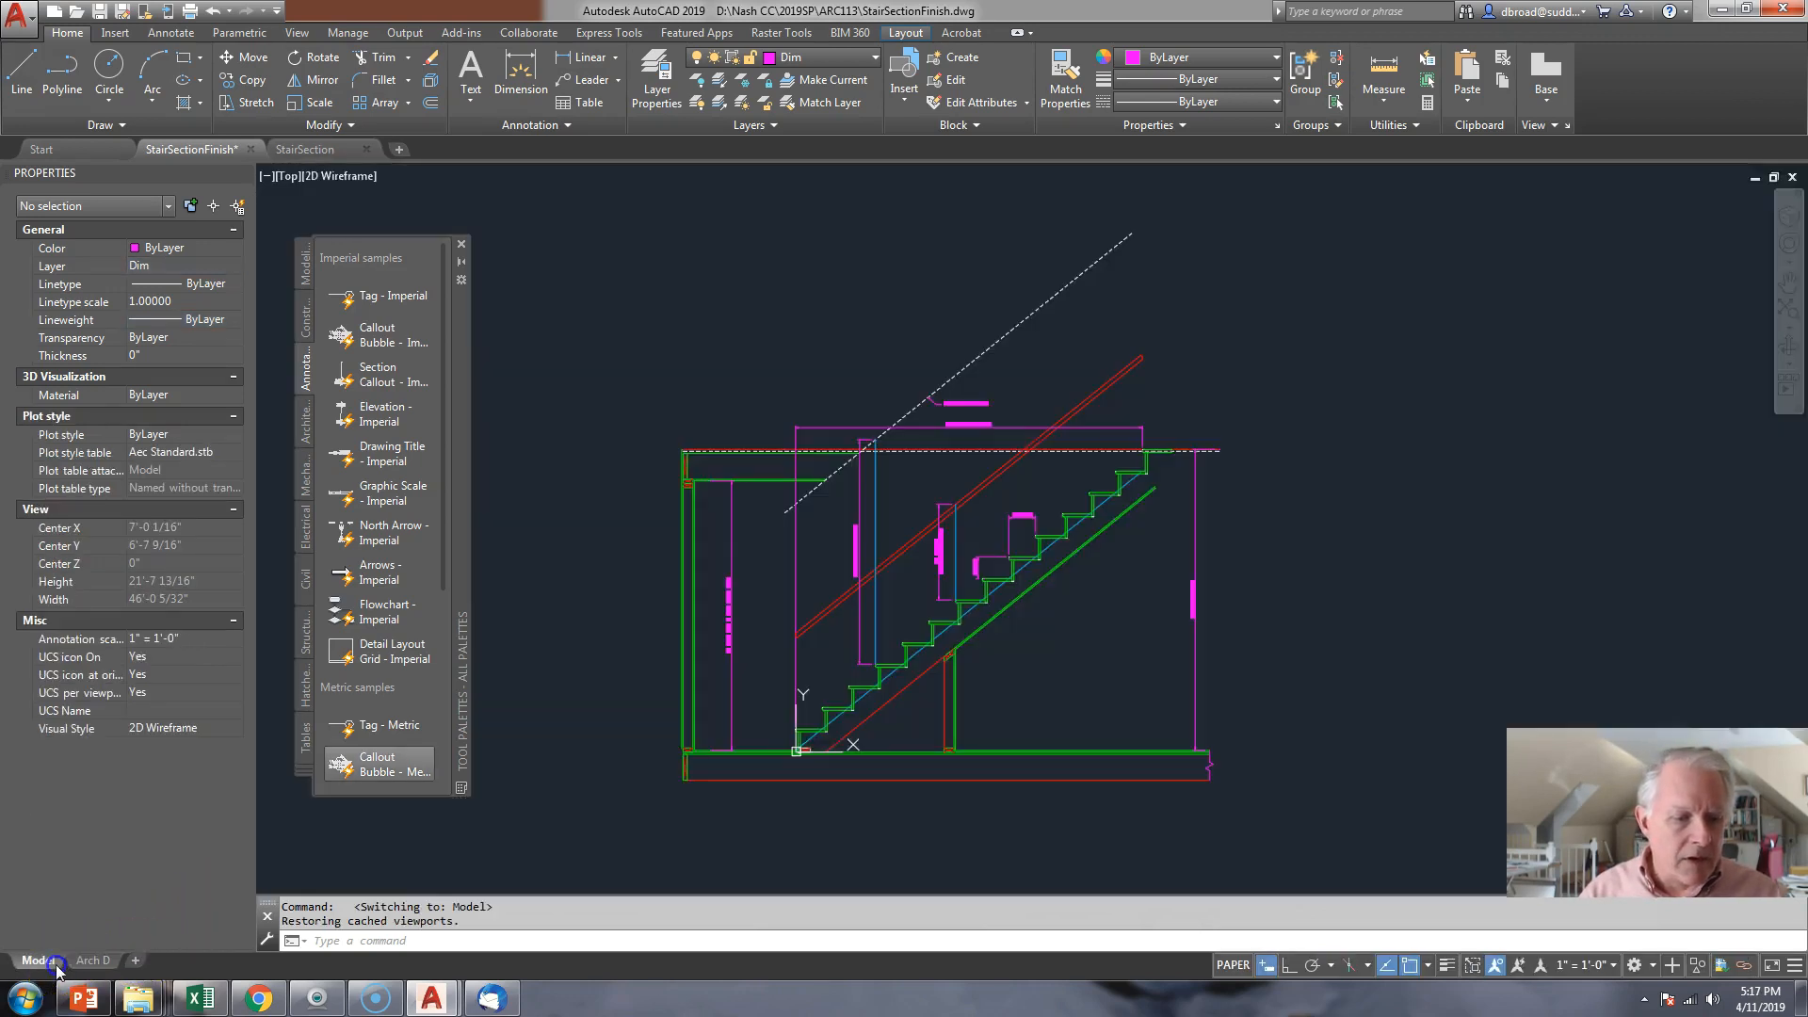
left_click(1024, 672)
scroll(1036, 659, "up", 2)
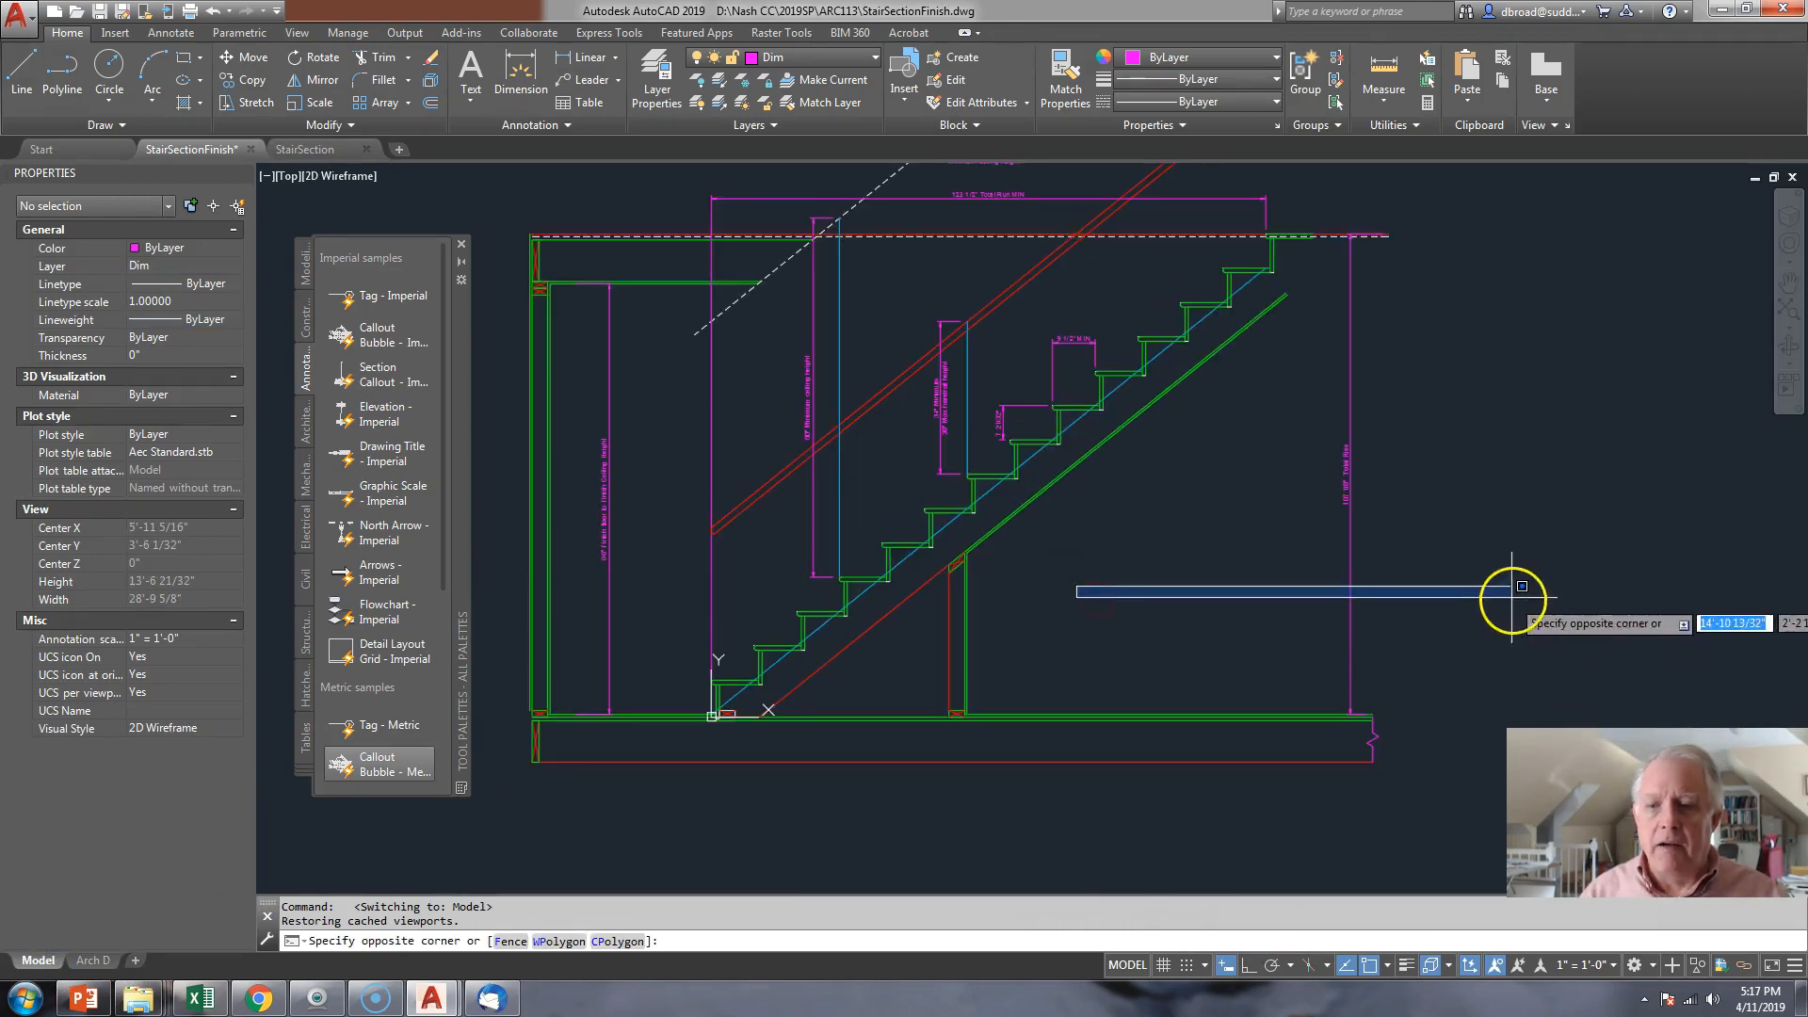
key("Escape")
scroll(993, 574, "up", 2)
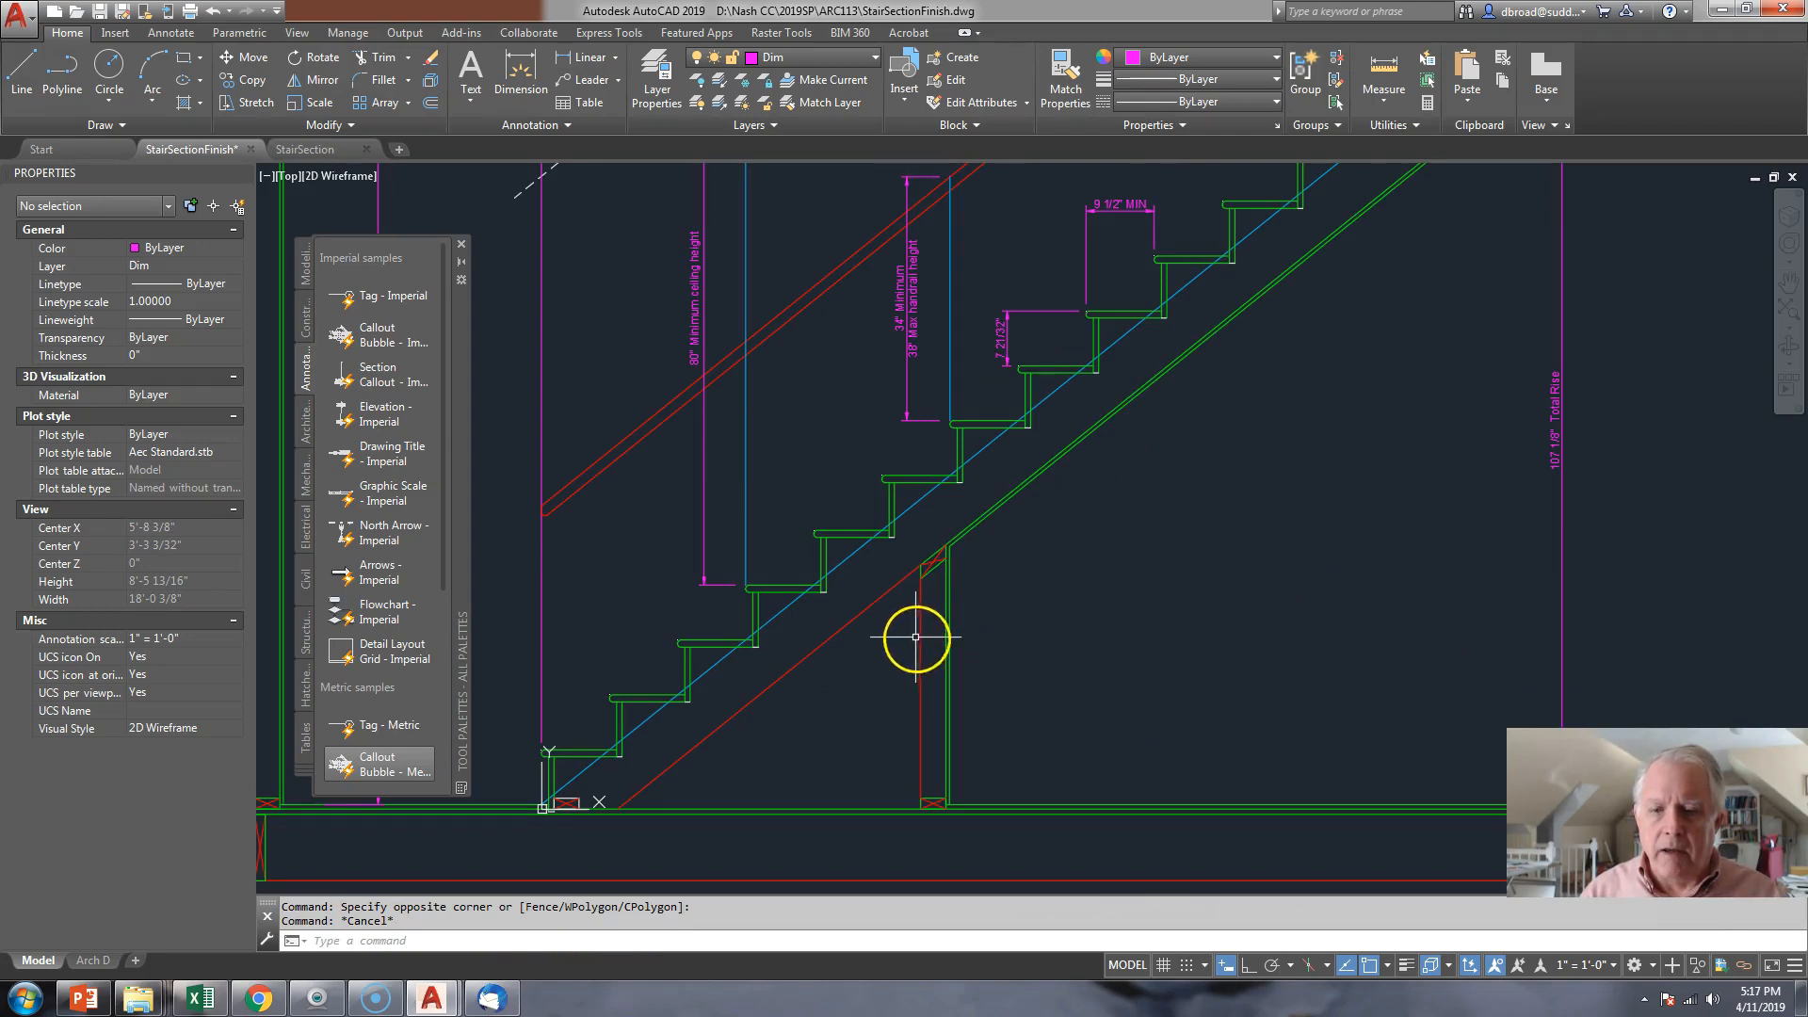
scroll(866, 612, "down", 2)
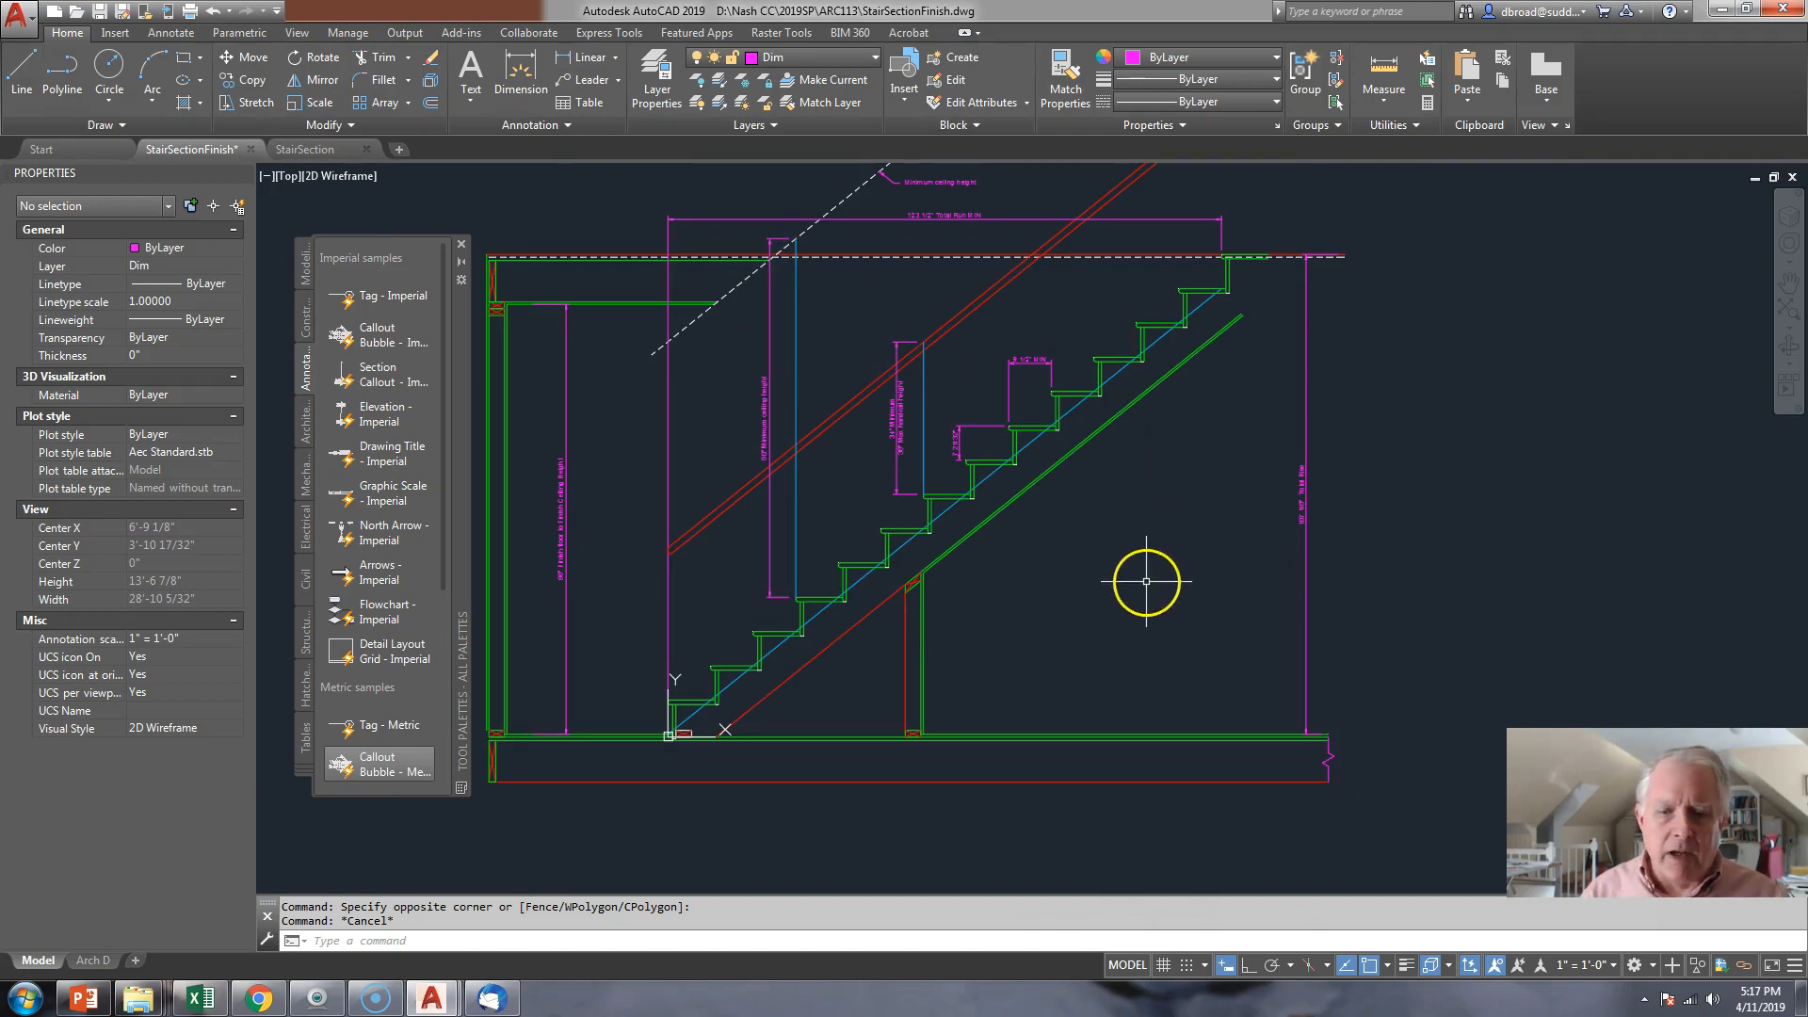
middle_click_drag(1122, 600, 1137, 588)
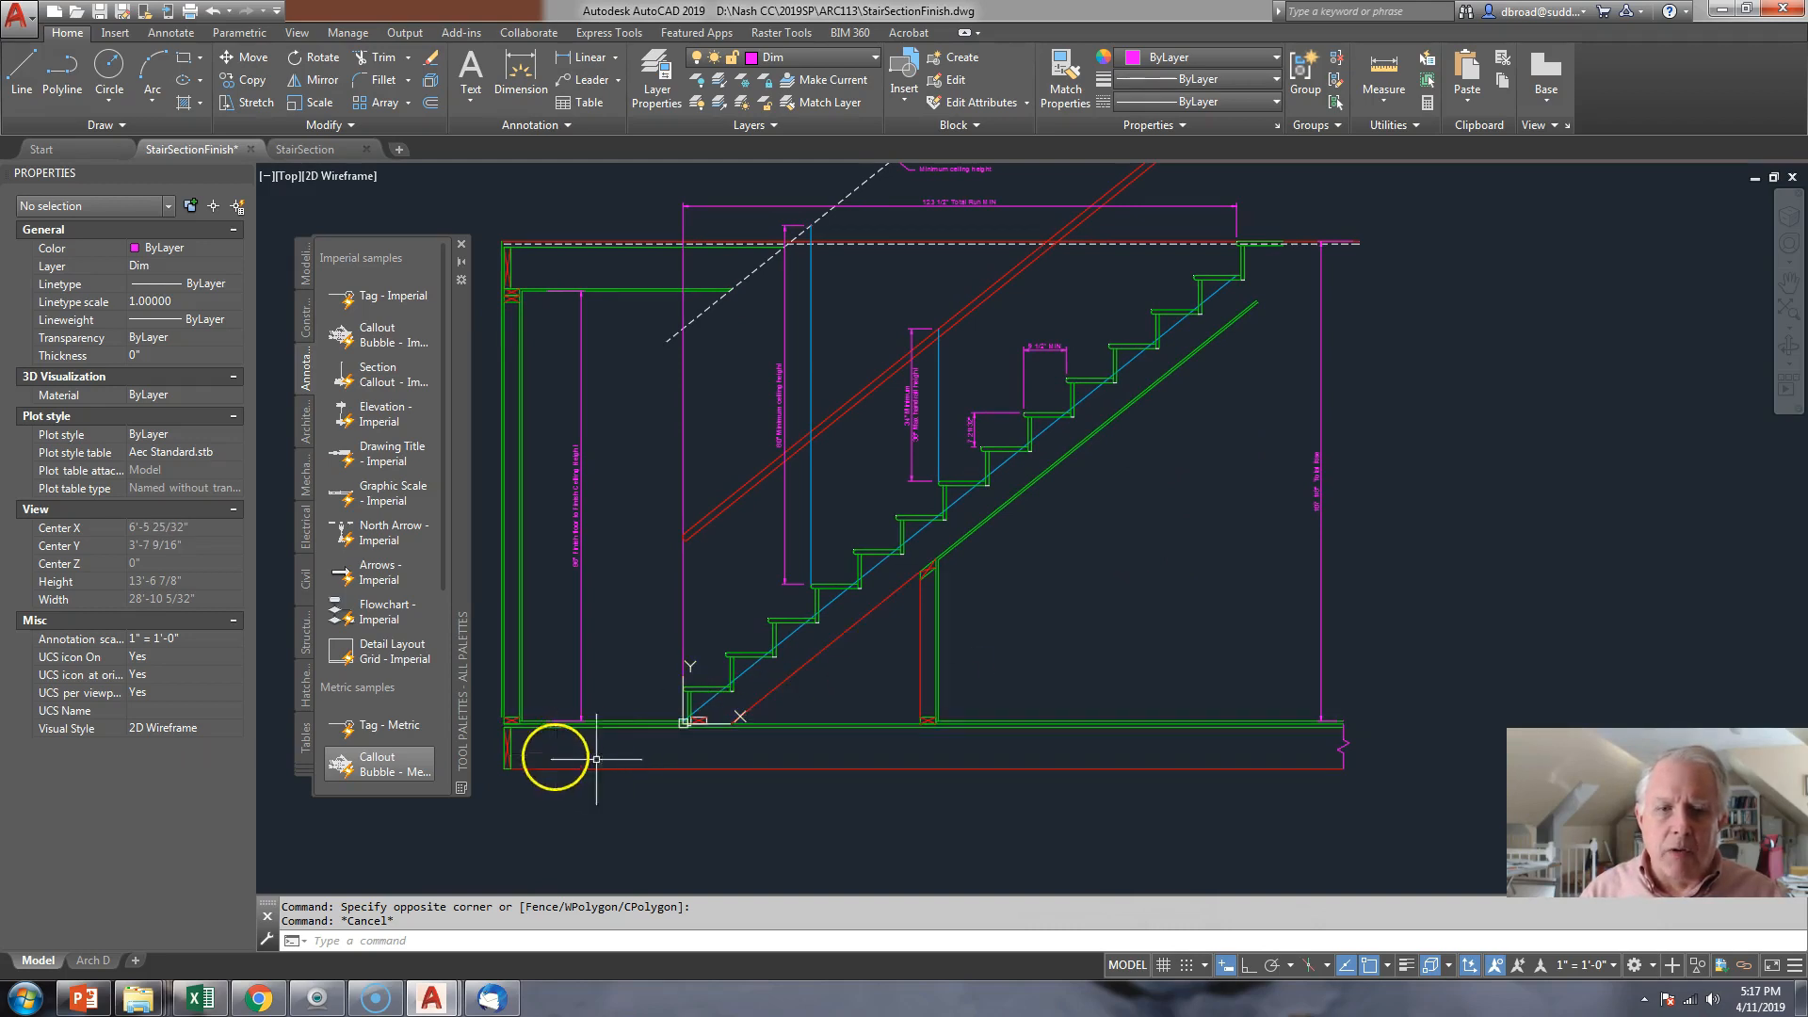